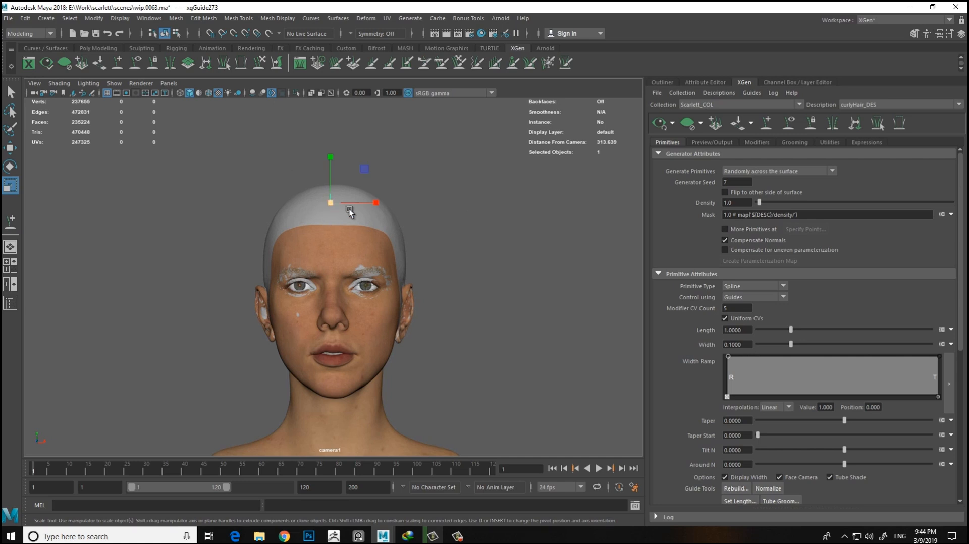
Step: Scale up the guide at the top front of the scalp into a long upright strand
{"action": "right_click_drag", "start_coordinate": [461, 280], "coordinate": [307, 262], "text": "alt"}
{"action": "middle_click_drag", "start_coordinate": [308, 262], "coordinate": [329, 241], "text": "alt"}
{"action": "left_click_drag", "start_coordinate": [354, 233], "coordinate": [350, 255]}
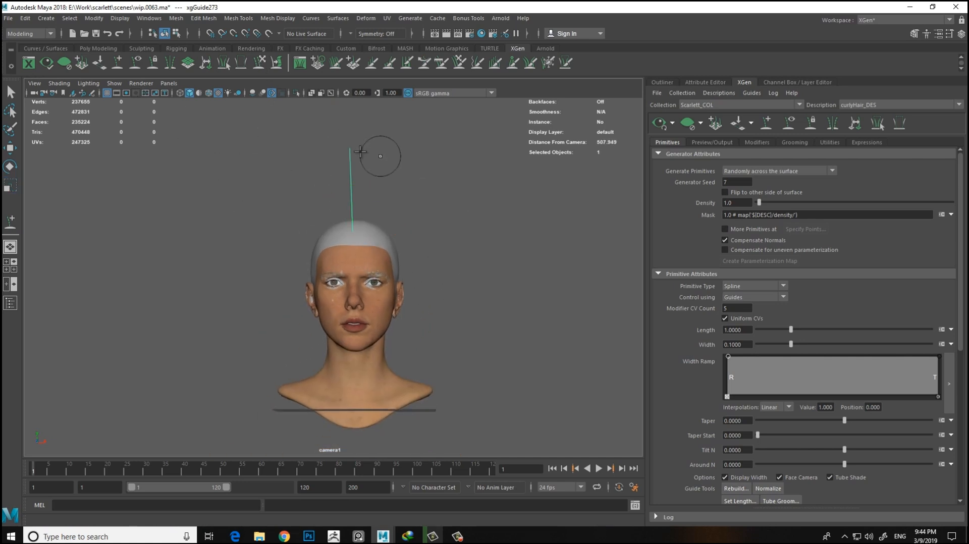
Step: Bend the guide into an arc falling down the character's left side with the Sculpt Guides tool
{"action": "left_click_drag", "start_coordinate": [398, 185], "coordinate": [394, 181]}
{"action": "mouse_move", "coordinate": [363, 151]}
{"action": "left_mouse_down"}
{"action": "mouse_move", "coordinate": [407, 148]}
{"action": "mouse_move", "coordinate": [475, 203]}
{"action": "left_mouse_up"}
{"action": "mouse_move", "coordinate": [400, 186]}
{"action": "left_mouse_down"}
{"action": "mouse_move", "coordinate": [444, 195]}
{"action": "mouse_move", "coordinate": [512, 229]}
{"action": "left_mouse_up"}
{"action": "double_click", "coordinate": [11, 222]}
{"action": "left_click", "coordinate": [267, 118]}
{"action": "mouse_move", "coordinate": [400, 206]}
{"action": "left_mouse_down"}
{"action": "mouse_move", "coordinate": [448, 212]}
{"action": "mouse_move", "coordinate": [473, 272]}
{"action": "left_mouse_up"}
{"action": "left_click_drag", "start_coordinate": [369, 208], "coordinate": [441, 244]}
{"action": "left_click_drag", "start_coordinate": [467, 300], "coordinate": [449, 287]}
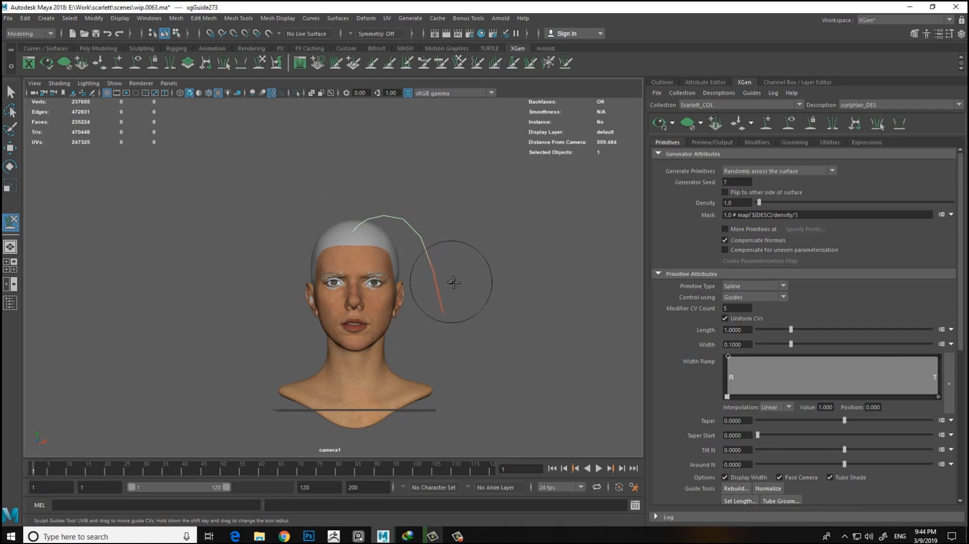
Step: Normalize the guide and rebuild it with the CV count offered in the Rebuild Guides dialog
{"action": "scroll", "coordinate": [432, 252], "scroll_direction": "up", "scroll_amount": 3}
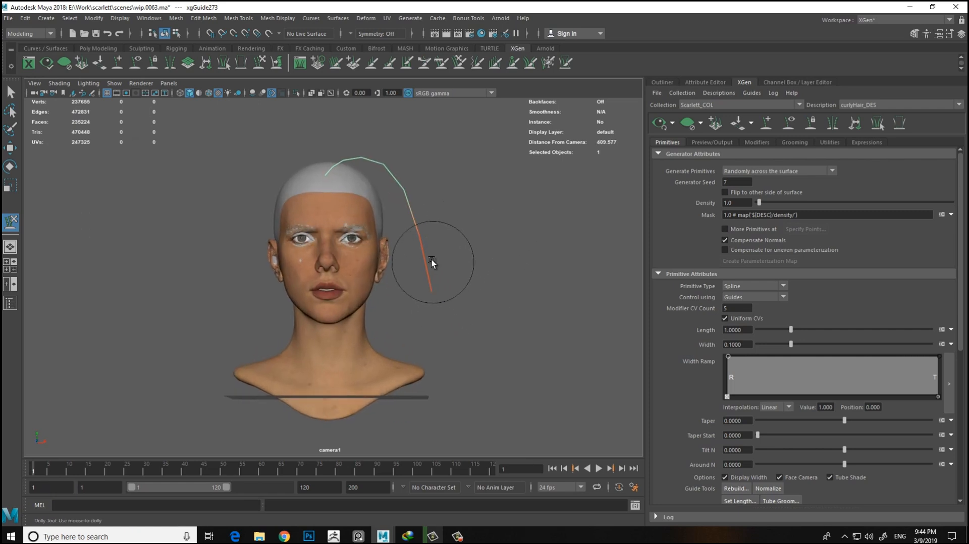
{"action": "key", "text": "w"}
{"action": "left_click", "coordinate": [766, 487]}
{"action": "left_click", "coordinate": [735, 488]}
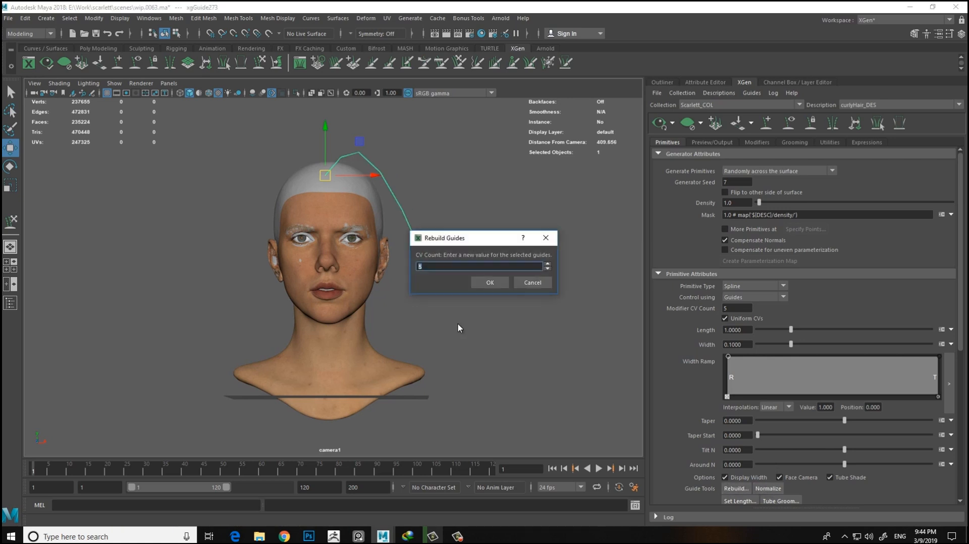
{"action": "left_click", "coordinate": [485, 281]}
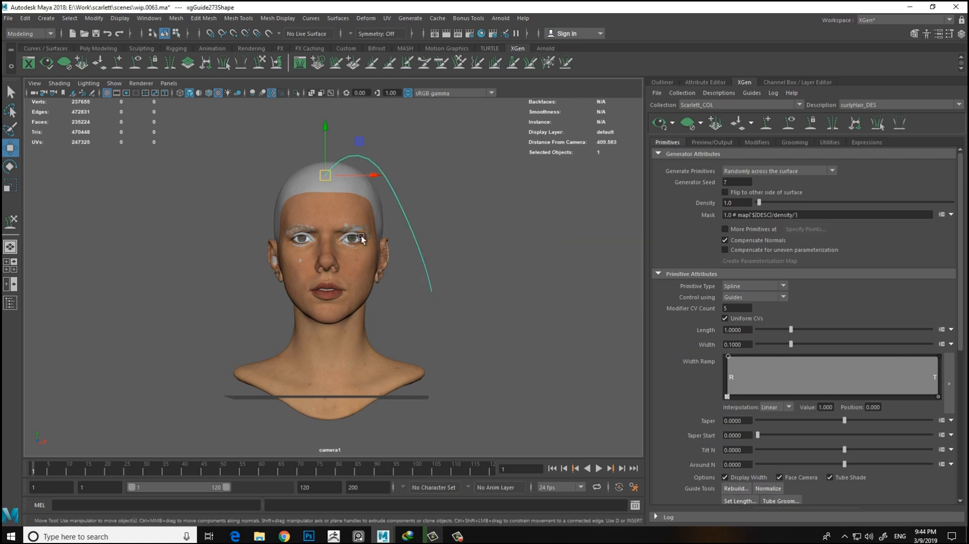
Step: Sculpt the rebuilt guide inward so it follows the side of the head down past the ear
{"action": "middle_click_drag", "start_coordinate": [334, 189], "coordinate": [332, 232], "text": "alt"}
{"action": "key", "text": "y"}
{"action": "mouse_move", "coordinate": [384, 227]}
{"action": "left_mouse_down"}
{"action": "mouse_move", "coordinate": [399, 131]}
{"action": "mouse_move", "coordinate": [396, 287]}
{"action": "mouse_move", "coordinate": [404, 173]}
{"action": "mouse_move", "coordinate": [395, 222]}
{"action": "mouse_move", "coordinate": [374, 227]}
{"action": "left_mouse_up"}
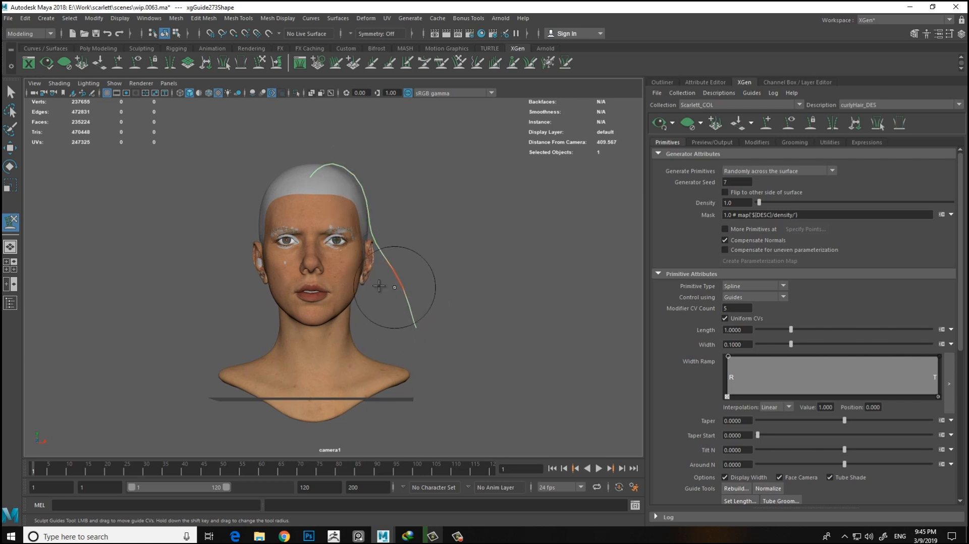
Step: Compare the guide in profile with the reference photos of the hairstyle
{"action": "middle_click_drag", "start_coordinate": [377, 231], "coordinate": [387, 187], "text": "alt"}
{"action": "mouse_move", "coordinate": [408, 183]}
{"action": "left_mouse_down", "text": "alt"}
{"action": "mouse_move", "coordinate": [361, 184]}
{"action": "mouse_move", "coordinate": [234, 256]}
{"action": "mouse_move", "coordinate": [225, 271]}
{"action": "mouse_move", "coordinate": [177, 274]}
{"action": "left_mouse_up", "text": "alt"}
{"action": "key", "text": "alt+Tab"}
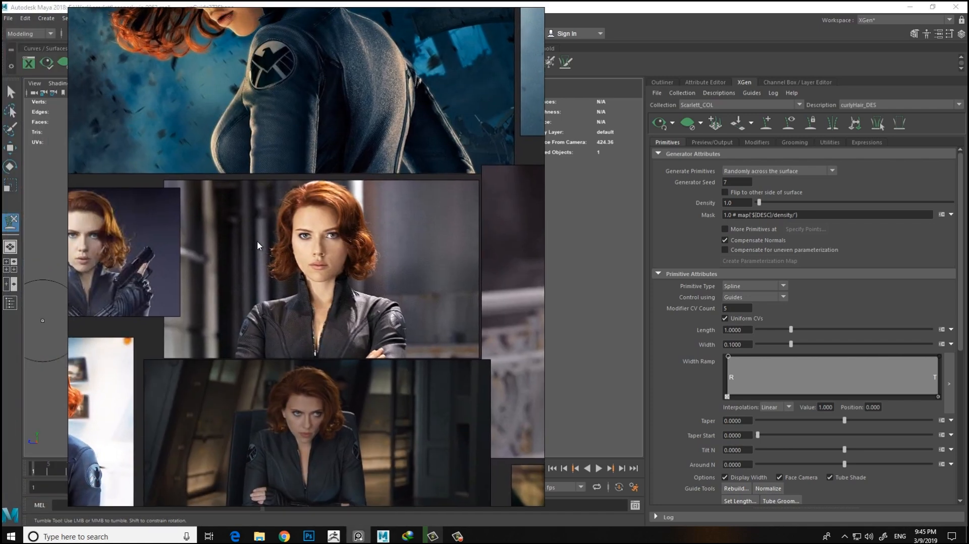
{"action": "scroll", "coordinate": [202, 296], "scroll_direction": "down", "scroll_amount": 5}
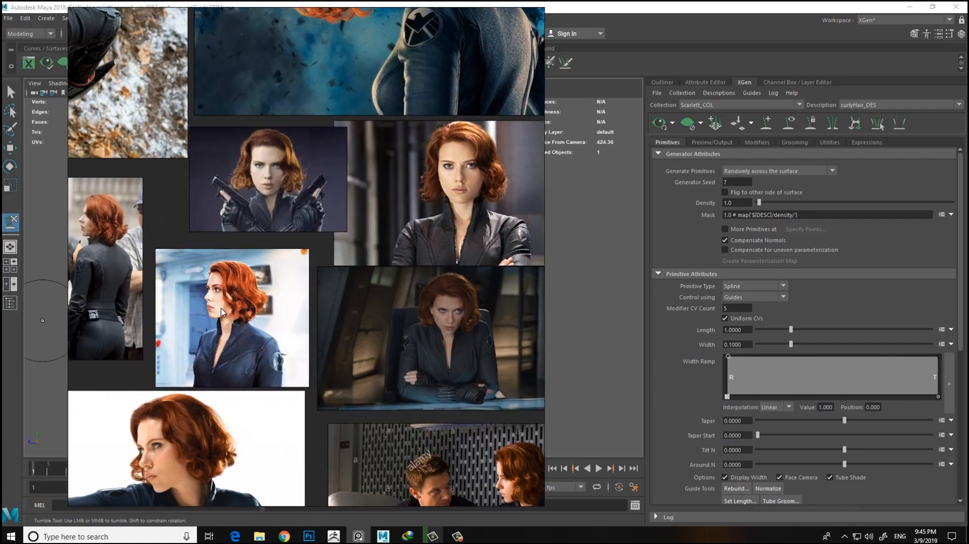
{"action": "key", "text": "alt+Tab"}
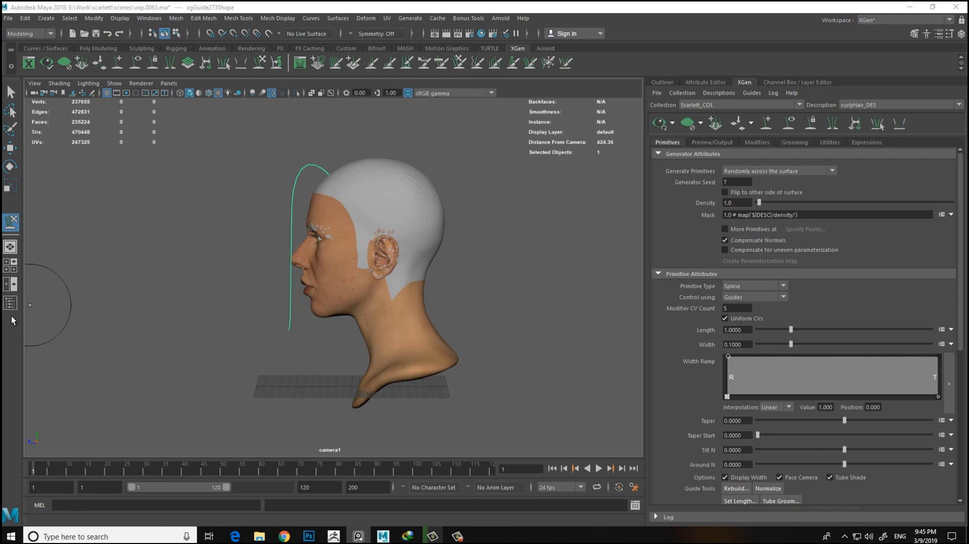
Step: Pull the middle of the guide back from in front of the face toward the cheek in profile
{"action": "left_click_drag", "start_coordinate": [539, 259], "coordinate": [547, 263], "text": "alt"}
{"action": "mouse_move", "coordinate": [280, 236]}
{"action": "left_mouse_down"}
{"action": "mouse_move", "coordinate": [303, 208]}
{"action": "mouse_move", "coordinate": [313, 324]}
{"action": "mouse_move", "coordinate": [331, 241]}
{"action": "left_mouse_up"}
{"action": "mouse_move", "coordinate": [414, 234]}
{"action": "left_mouse_down", "text": "alt"}
{"action": "mouse_move", "coordinate": [501, 242]}
{"action": "mouse_move", "coordinate": [474, 244]}
{"action": "left_mouse_up", "text": "alt"}
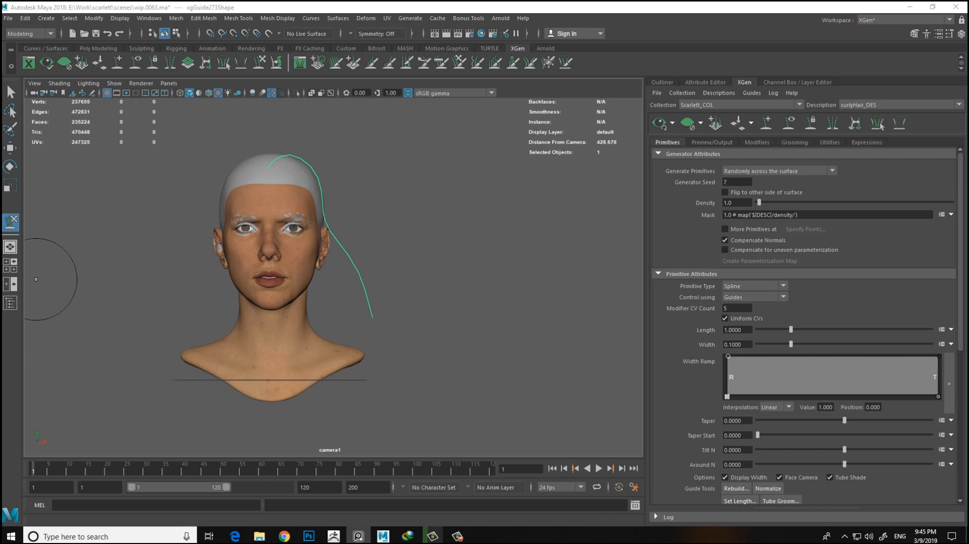
Step: Push the guide's upper arc away from the head and curl its lower end inward toward the jaw
{"action": "mouse_move", "coordinate": [403, 208]}
{"action": "left_mouse_down", "text": "alt"}
{"action": "mouse_move", "coordinate": [435, 207]}
{"action": "mouse_move", "coordinate": [389, 173]}
{"action": "left_mouse_up", "text": "alt"}
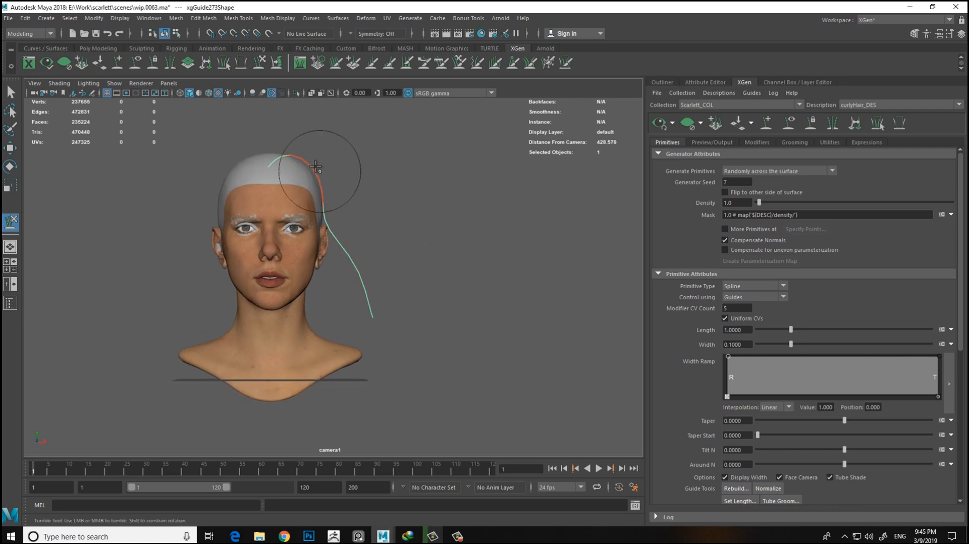
{"action": "mouse_move", "coordinate": [315, 168]}
{"action": "left_mouse_down"}
{"action": "mouse_move", "coordinate": [353, 215]}
{"action": "mouse_move", "coordinate": [368, 255]}
{"action": "mouse_move", "coordinate": [353, 242]}
{"action": "left_mouse_up"}
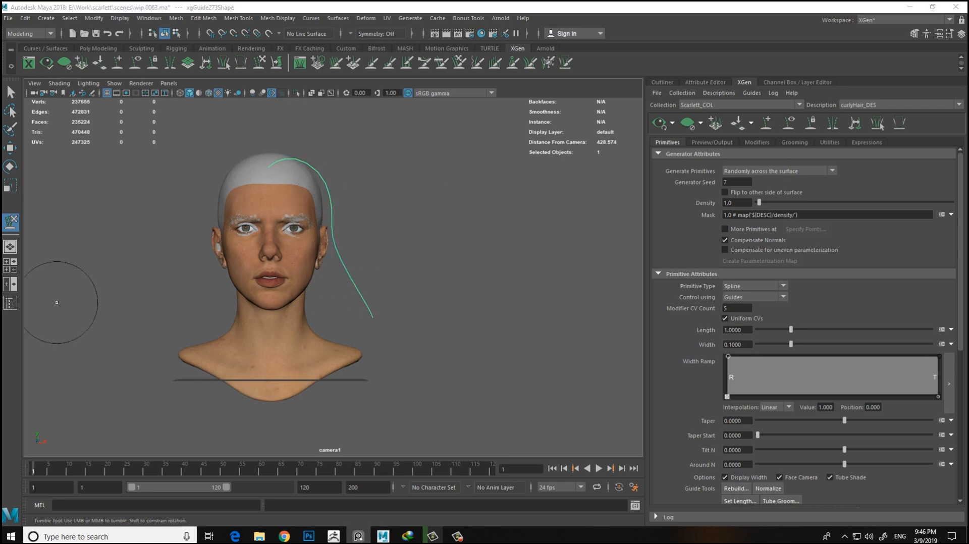
{"action": "mouse_move", "coordinate": [386, 318]}
{"action": "left_mouse_down"}
{"action": "mouse_move", "coordinate": [364, 346]}
{"action": "mouse_move", "coordinate": [303, 347]}
{"action": "mouse_move", "coordinate": [310, 328]}
{"action": "mouse_move", "coordinate": [269, 309]}
{"action": "mouse_move", "coordinate": [348, 328]}
{"action": "mouse_move", "coordinate": [356, 263]}
{"action": "left_mouse_up"}
{"action": "scroll", "coordinate": [260, 245], "scroll_direction": "up", "scroll_amount": 5}
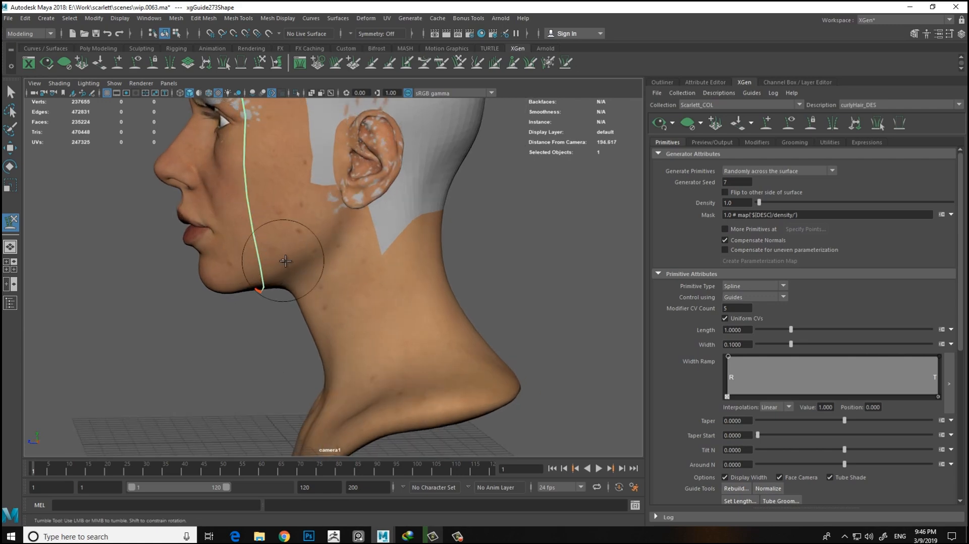
Step: Normalize and rebuild the curled guide again, accepting the offered CV count
{"action": "middle_click_drag", "start_coordinate": [321, 225], "coordinate": [399, 250], "text": "alt"}
{"action": "right_click_drag", "start_coordinate": [399, 250], "coordinate": [304, 246], "text": "alt"}
{"action": "left_click_drag", "start_coordinate": [258, 219], "coordinate": [541, 228], "text": "alt"}
{"action": "left_click", "coordinate": [767, 490]}
{"action": "left_click", "coordinate": [735, 489]}
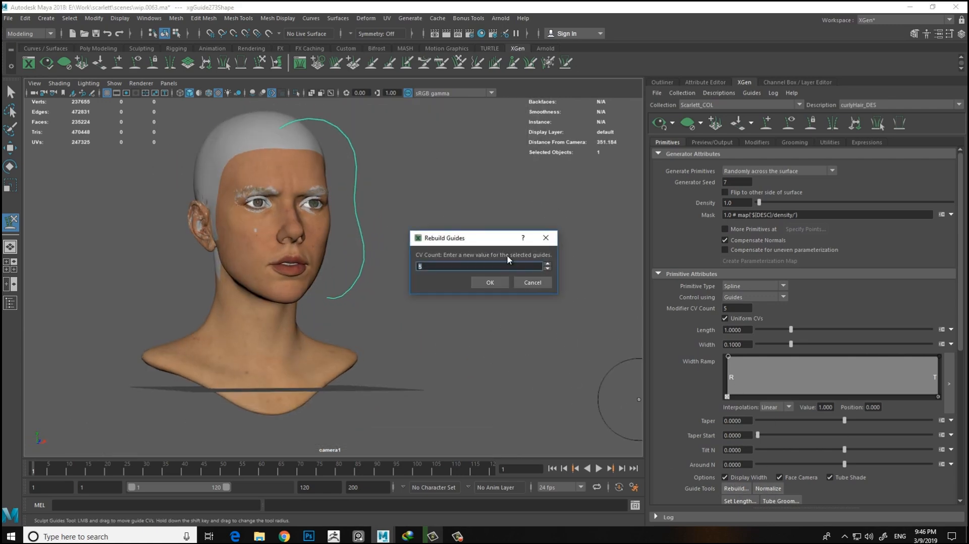
{"action": "left_click", "coordinate": [490, 282]}
Step: Reshape the guide in side view, lifting it off the forehead and sweeping its lower end back under the jaw
{"action": "left_click_drag", "start_coordinate": [379, 227], "coordinate": [84, 313], "text": "alt"}
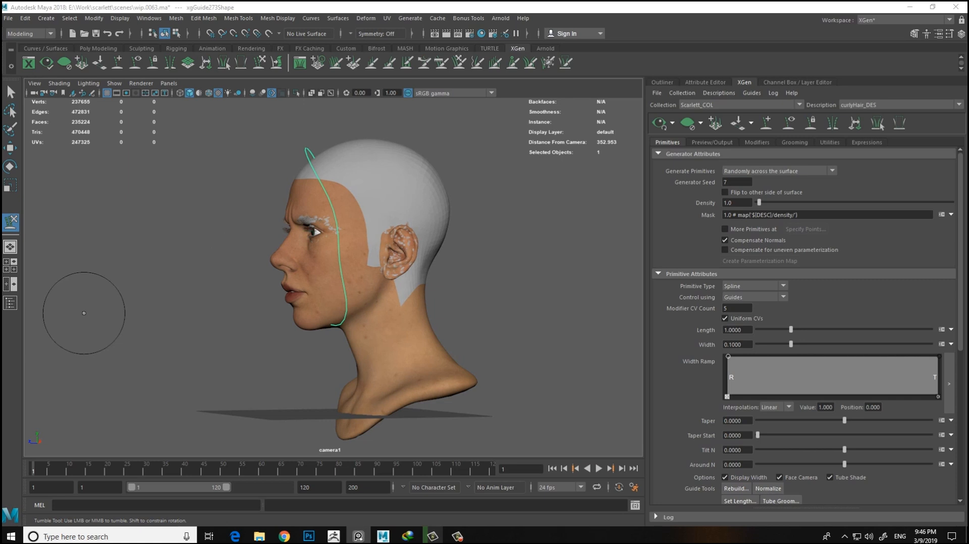
{"action": "left_click_drag", "start_coordinate": [484, 260], "coordinate": [510, 256], "text": "alt"}
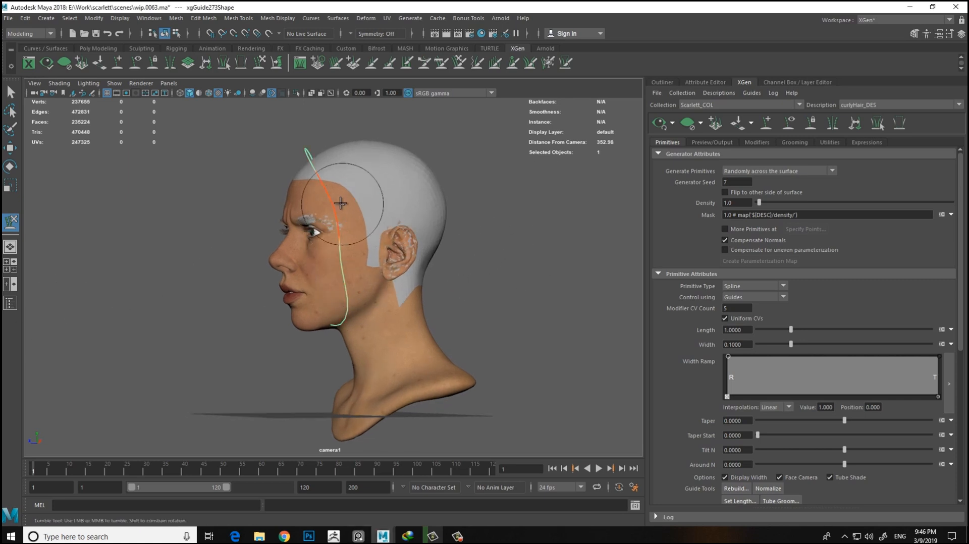
{"action": "left_click_drag", "start_coordinate": [309, 208], "coordinate": [308, 154], "text": "alt"}
{"action": "left_click_drag", "start_coordinate": [353, 228], "coordinate": [360, 227], "text": "alt"}
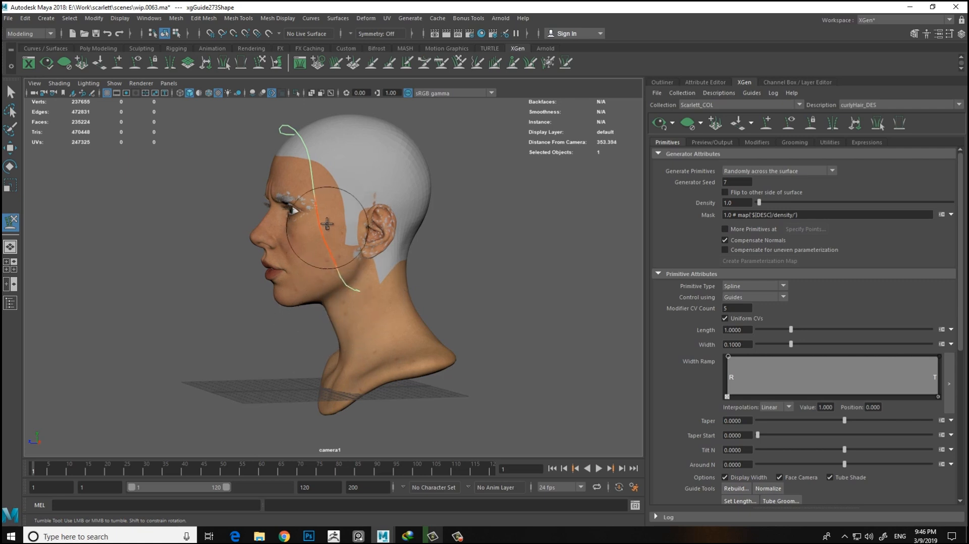
{"action": "middle_click_drag", "start_coordinate": [376, 227], "coordinate": [369, 199], "text": "alt"}
{"action": "left_click_drag", "start_coordinate": [369, 199], "coordinate": [366, 195], "text": "alt"}
{"action": "left_click_drag", "start_coordinate": [358, 252], "coordinate": [364, 279], "text": "alt"}
{"action": "left_click_drag", "start_coordinate": [398, 239], "coordinate": [398, 255], "text": "alt"}
{"action": "middle_click_drag", "start_coordinate": [399, 255], "coordinate": [419, 274], "text": "alt"}
{"action": "right_click_drag", "start_coordinate": [419, 275], "coordinate": [389, 264], "text": "alt"}
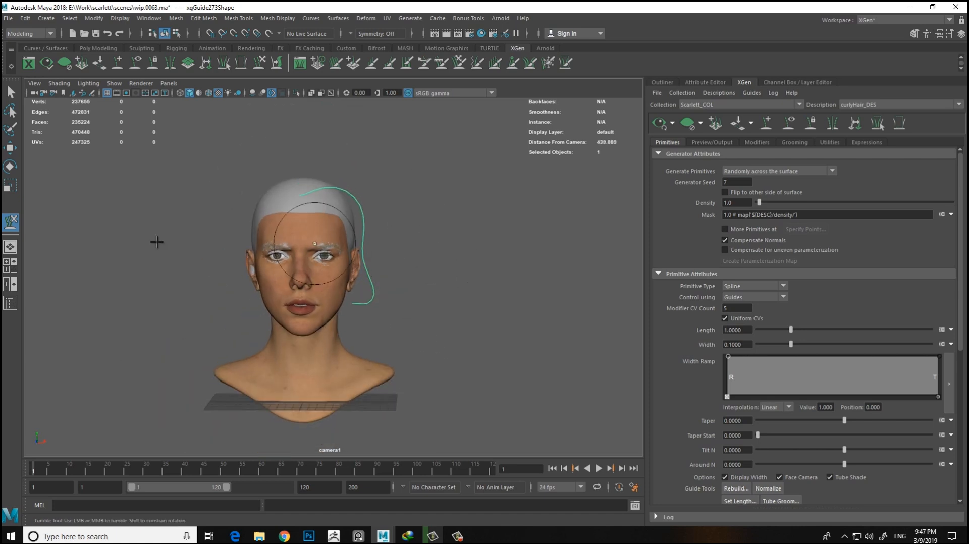
Step: Raise the guide's root into a rounded arc over the crown and tuck its middle in above the ear
{"action": "left_click_drag", "start_coordinate": [449, 216], "coordinate": [444, 203], "text": "alt"}
{"action": "right_click_drag", "start_coordinate": [354, 207], "coordinate": [372, 205], "text": "alt"}
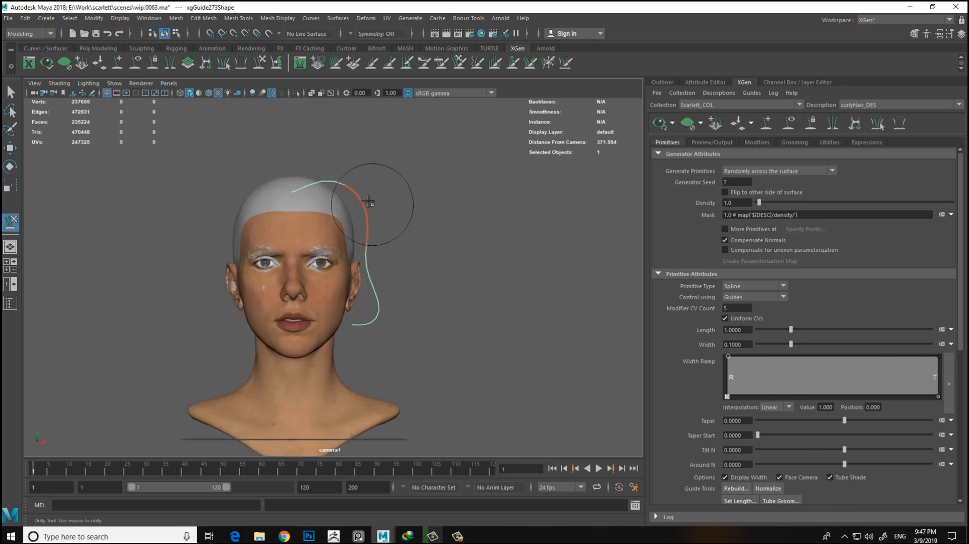
{"action": "middle_click_drag", "start_coordinate": [351, 190], "coordinate": [369, 211], "text": "alt"}
{"action": "right_click_drag", "start_coordinate": [369, 211], "coordinate": [388, 213], "text": "alt"}
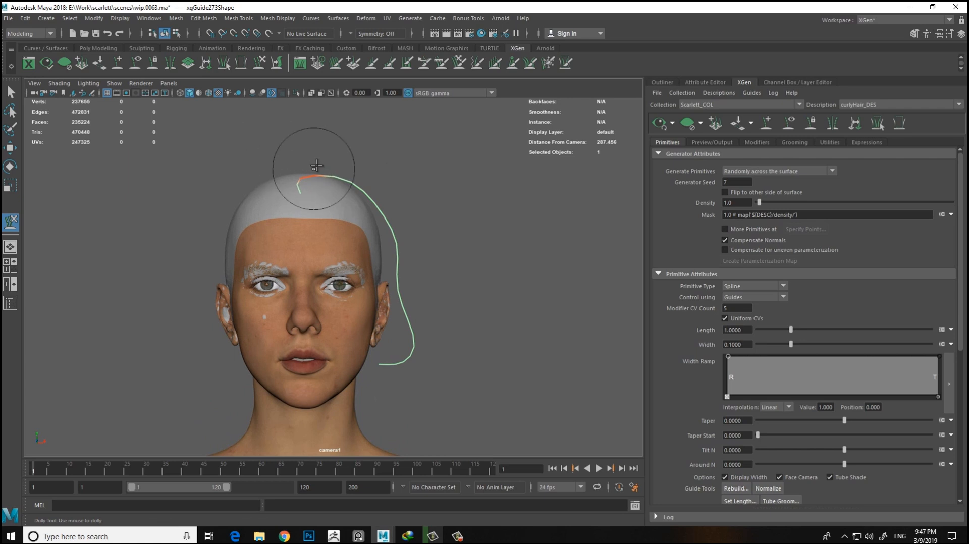
{"action": "middle_click_drag", "start_coordinate": [420, 265], "coordinate": [426, 234], "text": "alt"}
{"action": "left_click_drag", "start_coordinate": [422, 231], "coordinate": [340, 210]}
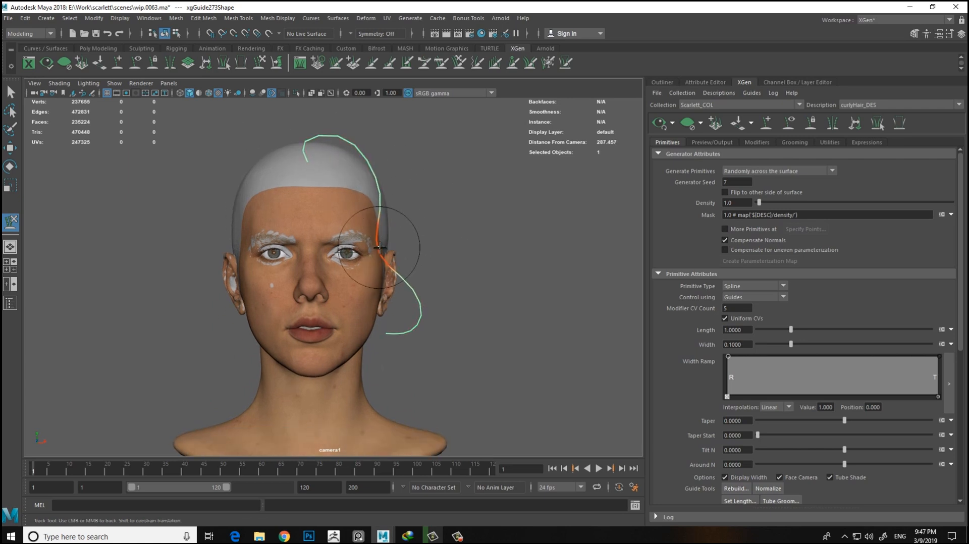
Step: Tighten the lower curl of the guide beside the ear and jaw
{"action": "middle_click_drag", "start_coordinate": [330, 278], "coordinate": [296, 210], "text": "alt"}
{"action": "left_click_drag", "start_coordinate": [296, 210], "coordinate": [405, 227], "text": "alt"}
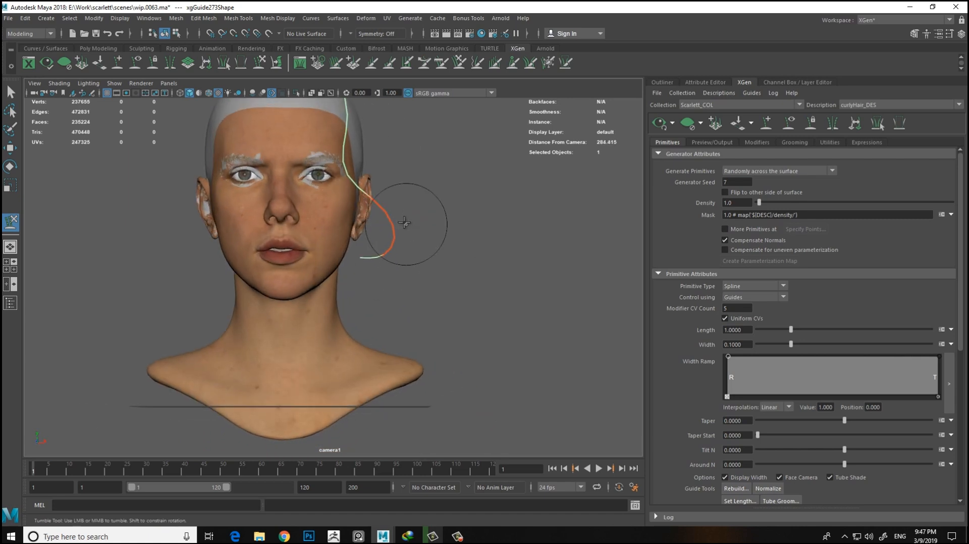
{"action": "middle_click_drag", "start_coordinate": [407, 240], "coordinate": [429, 298], "text": "alt"}
{"action": "right_click_drag", "start_coordinate": [431, 303], "coordinate": [458, 244], "text": "alt"}
{"action": "middle_click_drag", "start_coordinate": [427, 171], "coordinate": [414, 188], "text": "alt"}
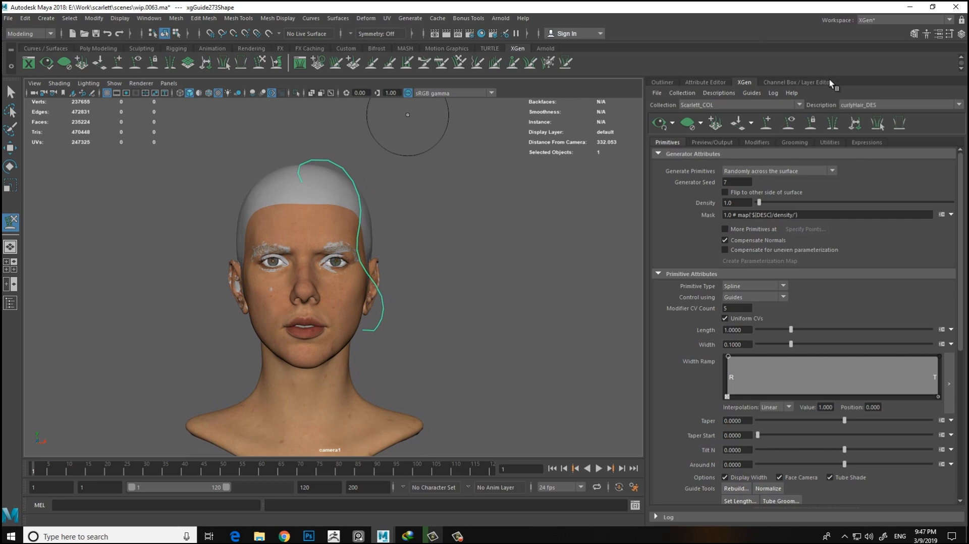
Step: Hide the SCALPS display layer so only the skin mesh and the guide show
{"action": "left_click", "coordinate": [768, 83]}
{"action": "left_click", "coordinate": [700, 439]}
{"action": "middle_click_drag", "start_coordinate": [488, 208], "coordinate": [465, 211], "text": "alt"}
{"action": "right_click_drag", "start_coordinate": [465, 210], "coordinate": [525, 282], "text": "alt"}
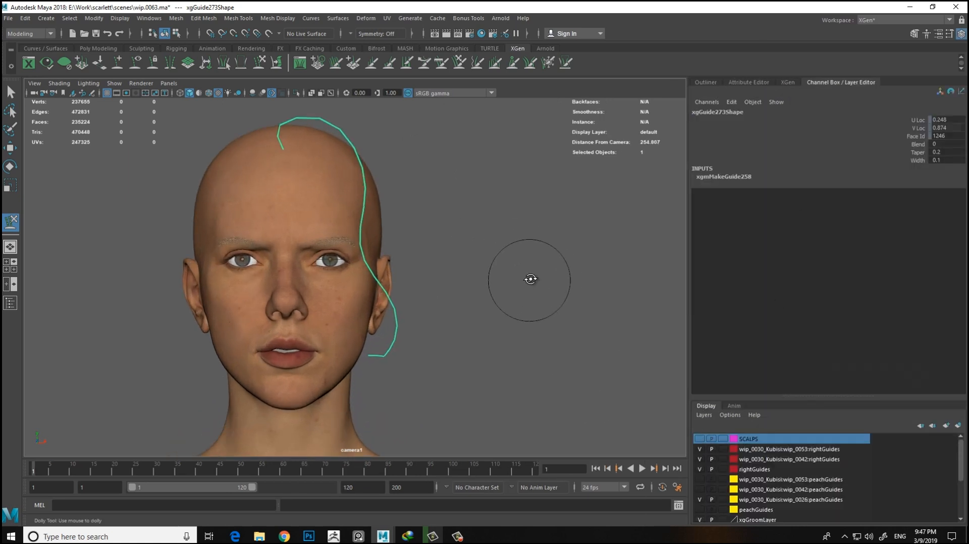
Step: Refine the guide's root arc and its inward-turned tip against the bare head
{"action": "left_click_drag", "start_coordinate": [476, 267], "coordinate": [461, 281], "text": "alt"}
{"action": "scroll", "coordinate": [461, 281], "scroll_direction": "down", "scroll_amount": 3}
{"action": "right_click_drag", "start_coordinate": [461, 281], "coordinate": [484, 297], "text": "alt"}
{"action": "scroll", "coordinate": [484, 298], "scroll_direction": "down", "scroll_amount": 1}
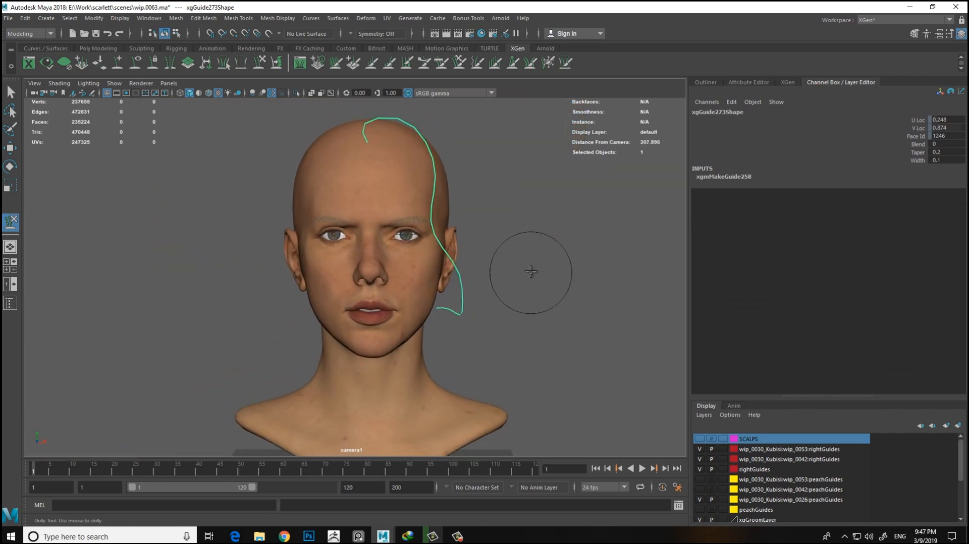
{"action": "scroll", "coordinate": [444, 202], "scroll_direction": "up", "scroll_amount": 2}
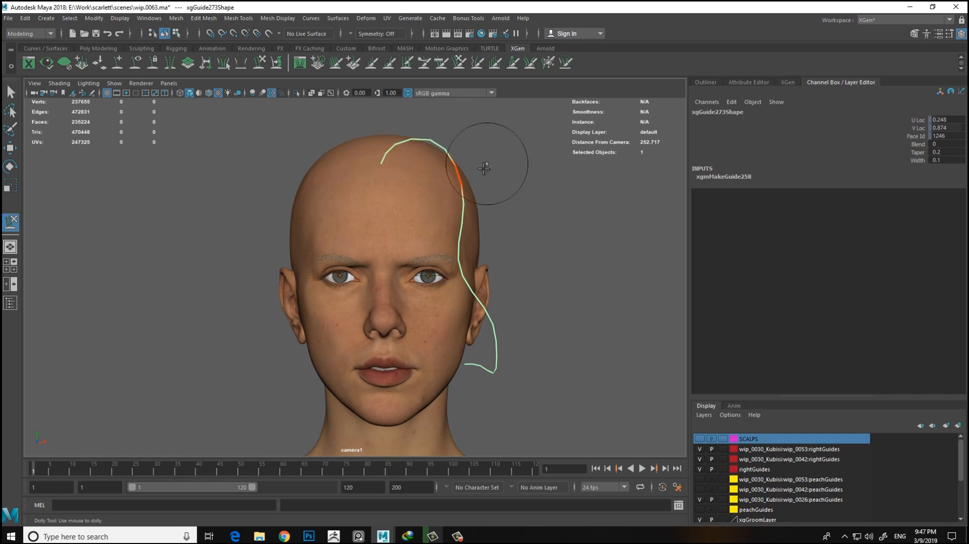
Step: Move the guide's root forward on the scalp toward the hairline with the Add or Move Guides tool
{"action": "scroll", "coordinate": [368, 208], "scroll_direction": "up", "scroll_amount": 2}
{"action": "left_click", "coordinate": [117, 63]}
{"action": "left_click_drag", "start_coordinate": [378, 207], "coordinate": [386, 250], "text": "alt"}
{"action": "left_click", "coordinate": [358, 216]}
{"action": "right_click_drag", "start_coordinate": [386, 251], "coordinate": [365, 208], "text": "alt"}
{"action": "left_click_drag", "start_coordinate": [362, 189], "coordinate": [364, 191]}
{"action": "right_click_drag", "start_coordinate": [413, 283], "coordinate": [361, 270], "text": "alt"}
{"action": "left_click_drag", "start_coordinate": [361, 270], "coordinate": [300, 259], "text": "alt"}
Step: Sculpt the tip of the relocated guide into a rounded hook beside the jaw
{"action": "left_click", "coordinate": [260, 64]}
{"action": "right_click_drag", "start_coordinate": [297, 247], "coordinate": [331, 258], "text": "alt"}
{"action": "left_click_drag", "start_coordinate": [377, 279], "coordinate": [382, 276]}
{"action": "left_click_drag", "start_coordinate": [449, 311], "coordinate": [411, 253], "text": "alt"}
{"action": "middle_click_drag", "start_coordinate": [411, 253], "coordinate": [431, 295], "text": "alt"}
{"action": "right_click_drag", "start_coordinate": [387, 303], "coordinate": [480, 355], "text": "alt"}
{"action": "middle_click_drag", "start_coordinate": [385, 313], "coordinate": [327, 225], "text": "alt"}
{"action": "right_click_drag", "start_coordinate": [272, 159], "coordinate": [323, 174], "text": "alt"}
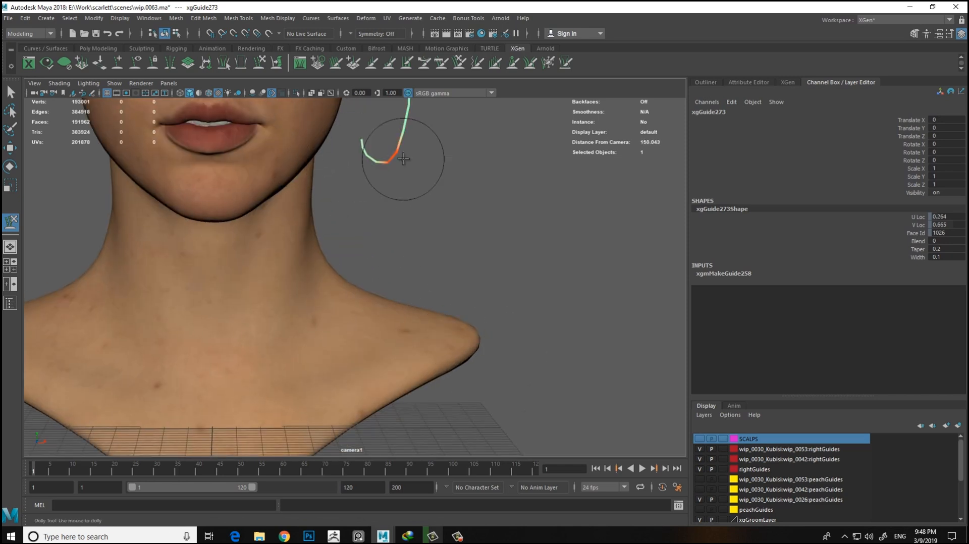
Step: Adjust the guide's lower wave and curl so it swings out below the ear and turns back in
{"action": "right_click_drag", "start_coordinate": [463, 171], "coordinate": [398, 174], "text": "alt"}
{"action": "middle_click_drag", "start_coordinate": [427, 186], "coordinate": [441, 231], "text": "alt"}
{"action": "left_click_drag", "start_coordinate": [441, 231], "coordinate": [350, 235], "text": "alt"}
{"action": "middle_click_drag", "start_coordinate": [350, 236], "coordinate": [364, 260], "text": "alt"}
{"action": "right_click_drag", "start_coordinate": [364, 259], "coordinate": [420, 322], "text": "alt"}
{"action": "left_click_drag", "start_coordinate": [339, 272], "coordinate": [380, 274]}
{"action": "middle_click_drag", "start_coordinate": [370, 196], "coordinate": [369, 300], "text": "alt"}
{"action": "left_click_drag", "start_coordinate": [303, 235], "coordinate": [320, 238]}
{"action": "middle_click_drag", "start_coordinate": [404, 323], "coordinate": [387, 237], "text": "alt"}
Step: Smooth the guide's root section so it rises from the hairline and arcs over the top of the head
{"action": "left_click_drag", "start_coordinate": [387, 237], "coordinate": [437, 249], "text": "alt"}
{"action": "right_click_drag", "start_coordinate": [437, 249], "coordinate": [452, 241], "text": "alt"}
{"action": "left_click_drag", "start_coordinate": [452, 240], "coordinate": [473, 236], "text": "alt"}
{"action": "left_click_drag", "start_coordinate": [473, 235], "coordinate": [462, 235]}
{"action": "left_click_drag", "start_coordinate": [345, 178], "coordinate": [354, 180]}
{"action": "middle_click_drag", "start_coordinate": [355, 175], "coordinate": [363, 200], "text": "alt"}
{"action": "right_click_drag", "start_coordinate": [363, 200], "coordinate": [351, 187], "text": "alt"}
{"action": "mouse_move", "coordinate": [349, 187]}
{"action": "left_mouse_down"}
{"action": "mouse_move", "coordinate": [329, 180]}
{"action": "mouse_move", "coordinate": [357, 174]}
{"action": "mouse_move", "coordinate": [343, 177]}
{"action": "left_mouse_up"}
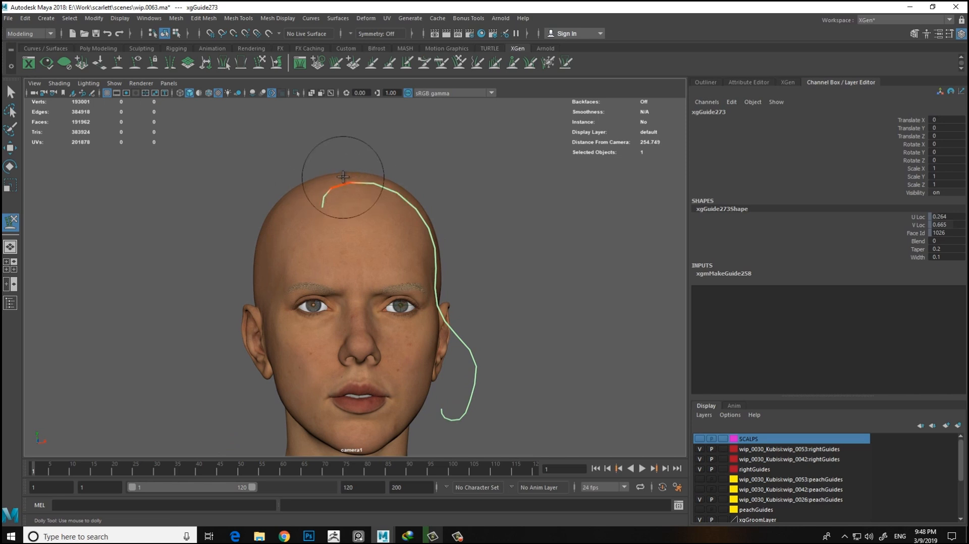
Step: Add a second guide on the front of the scalp right beside the first guide's root
{"action": "middle_click_drag", "start_coordinate": [351, 242], "coordinate": [363, 184], "text": "alt"}
{"action": "right_click_drag", "start_coordinate": [363, 184], "coordinate": [306, 199], "text": "alt"}
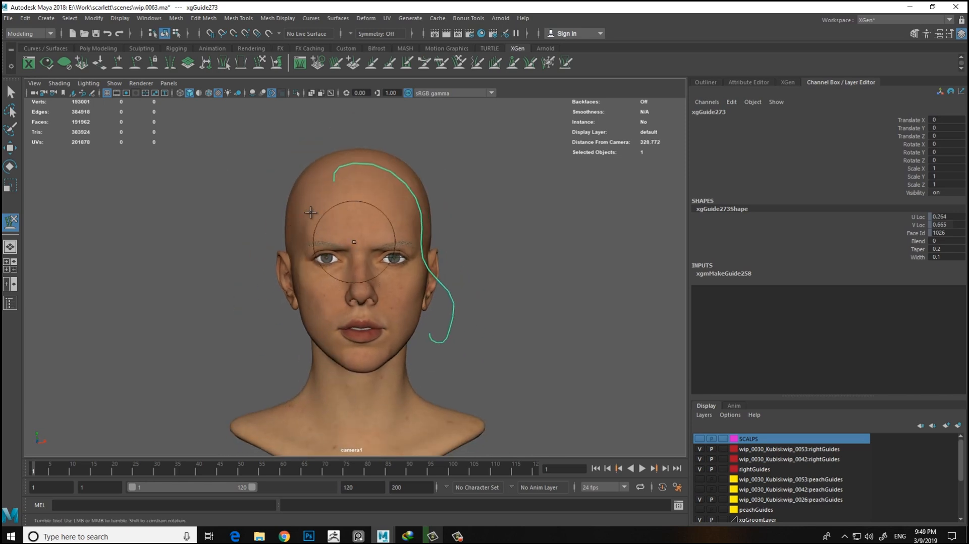
{"action": "middle_click_drag", "start_coordinate": [350, 214], "coordinate": [329, 235], "text": "alt"}
{"action": "mouse_move", "coordinate": [329, 235]}
{"action": "right_mouse_down", "text": "alt"}
{"action": "mouse_move", "coordinate": [367, 257]}
{"action": "mouse_move", "coordinate": [316, 236]}
{"action": "right_mouse_up", "text": "alt"}
{"action": "middle_click_drag", "start_coordinate": [316, 236], "coordinate": [358, 235], "text": "alt"}
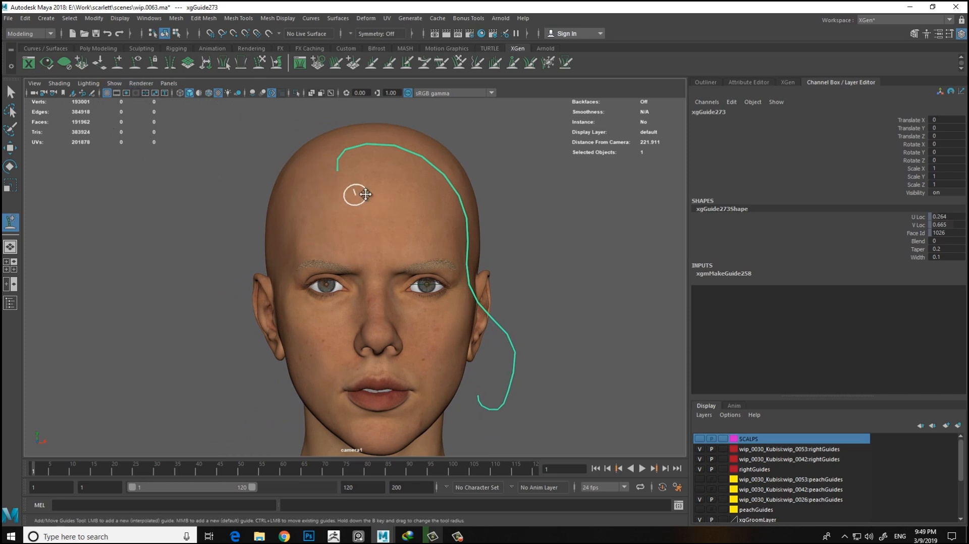
{"action": "middle_click_drag", "start_coordinate": [357, 196], "coordinate": [386, 200], "text": "alt"}
{"action": "right_click_drag", "start_coordinate": [348, 163], "coordinate": [377, 174], "text": "alt"}
{"action": "middle_click_drag", "start_coordinate": [379, 176], "coordinate": [372, 219], "text": "alt"}
{"action": "right_click_drag", "start_coordinate": [335, 196], "coordinate": [384, 216], "text": "alt"}
{"action": "left_click_drag", "start_coordinate": [370, 195], "coordinate": [401, 221], "text": "alt"}
{"action": "left_click", "coordinate": [402, 223]}
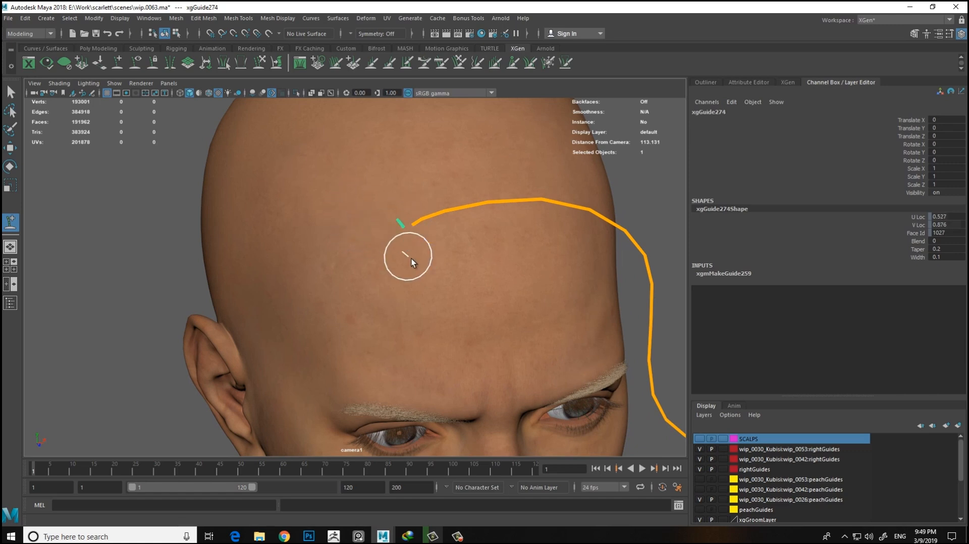
Step: Scale the second guide uniformly to 20.055
{"action": "left_click_drag", "start_coordinate": [408, 255], "coordinate": [424, 247], "text": "alt"}
{"action": "left_click_drag", "start_coordinate": [348, 221], "coordinate": [218, 178], "text": "alt"}
{"action": "right_click_drag", "start_coordinate": [379, 222], "coordinate": [301, 216], "text": "alt"}
{"action": "key", "text": "r"}
{"action": "left_click_drag", "start_coordinate": [352, 216], "coordinate": [472, 276]}
{"action": "right_click_drag", "start_coordinate": [472, 276], "coordinate": [390, 257], "text": "alt"}
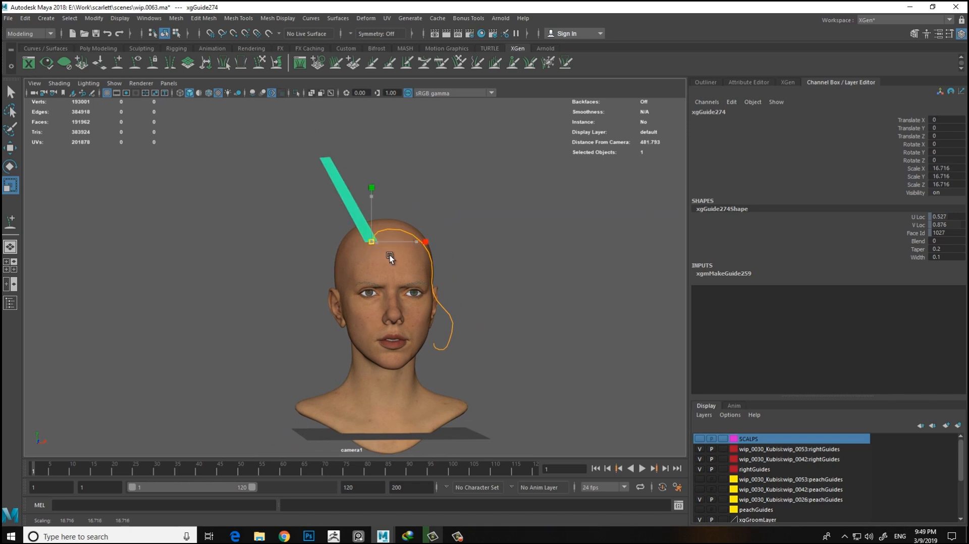
{"action": "left_click_drag", "start_coordinate": [389, 255], "coordinate": [410, 263]}
Step: Rotate the second guide to X -27.249, Y -25.267, Z 118.165 so it hangs down the character's right side
{"action": "middle_click_drag", "start_coordinate": [316, 263], "coordinate": [255, 256], "text": "alt"}
{"action": "right_click_drag", "start_coordinate": [256, 257], "coordinate": [244, 275], "text": "alt"}
{"action": "left_click_drag", "start_coordinate": [252, 281], "coordinate": [277, 272], "text": "alt"}
{"action": "key", "text": "e"}
{"action": "left_click_drag", "start_coordinate": [346, 197], "coordinate": [173, 237]}
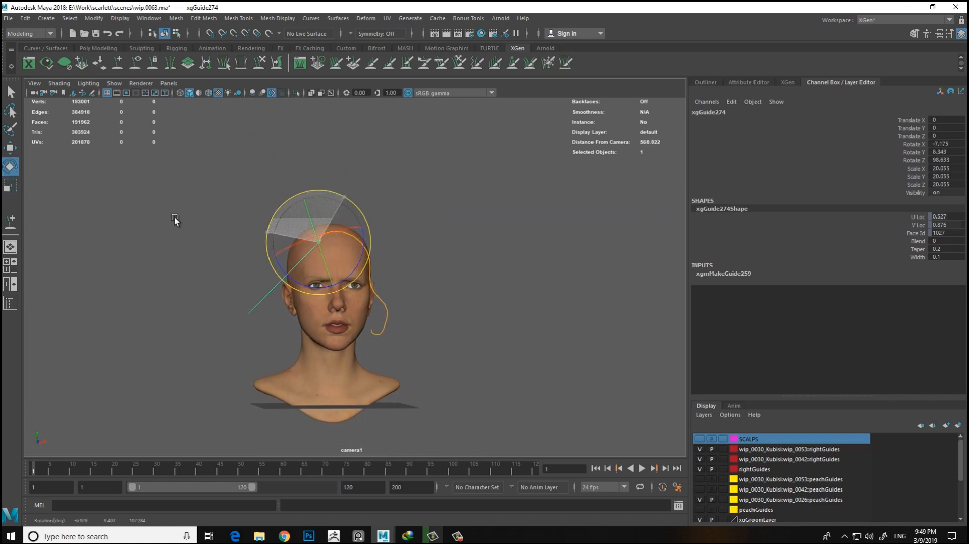
{"action": "left_click_drag", "start_coordinate": [428, 238], "coordinate": [543, 248], "text": "alt"}
{"action": "left_click_drag", "start_coordinate": [428, 230], "coordinate": [377, 243]}
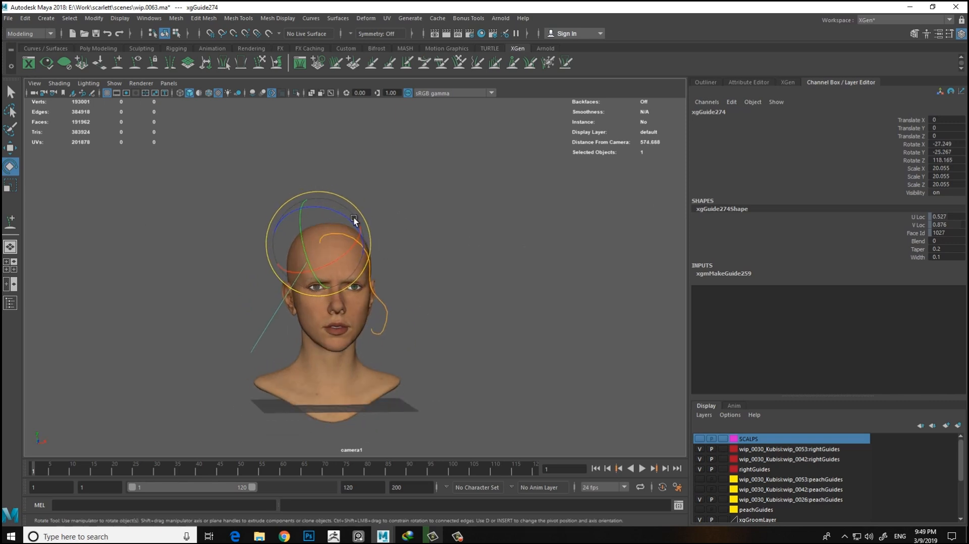
Step: Sculpt the second guide to hang closer along the right side of the head and rebuild it with 10 CVs
{"action": "left_click", "coordinate": [266, 68]}
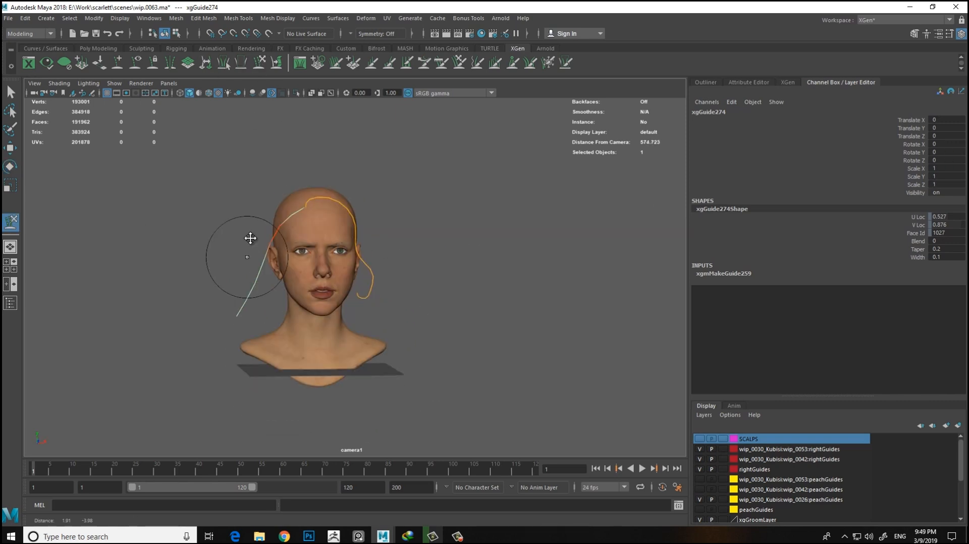
{"action": "left_click_drag", "start_coordinate": [258, 313], "coordinate": [275, 295]}
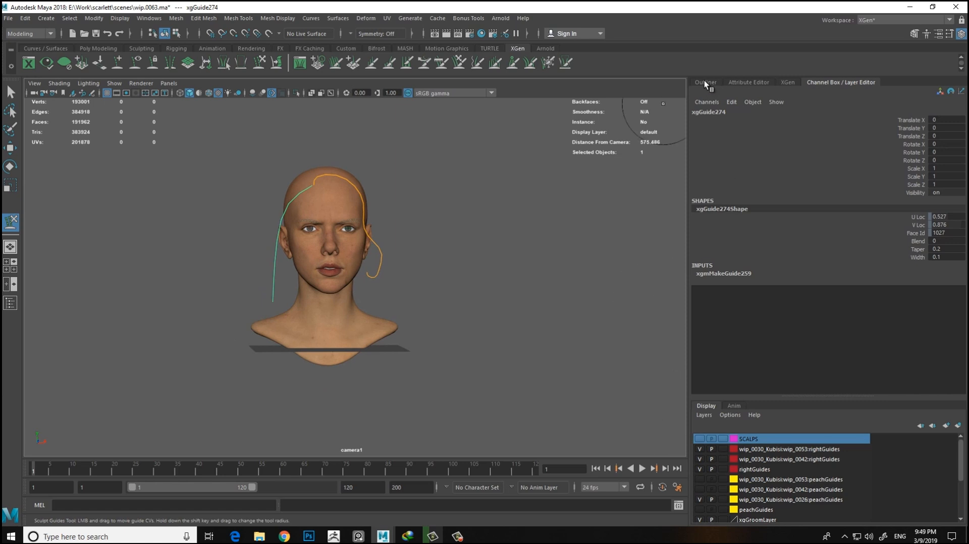
{"action": "left_click", "coordinate": [705, 82]}
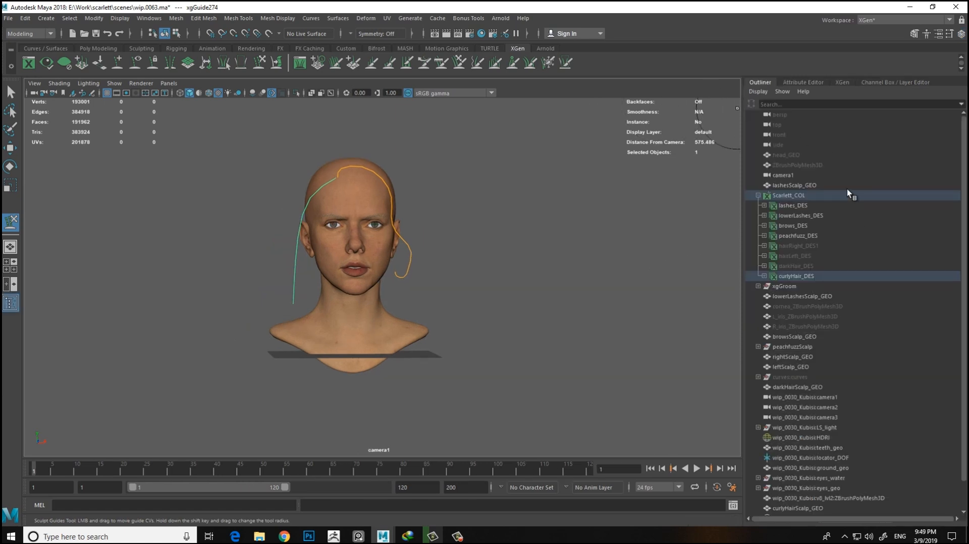
{"action": "left_click", "coordinate": [840, 82]}
{"action": "middle_click_drag", "start_coordinate": [303, 305], "coordinate": [350, 294], "text": "alt"}
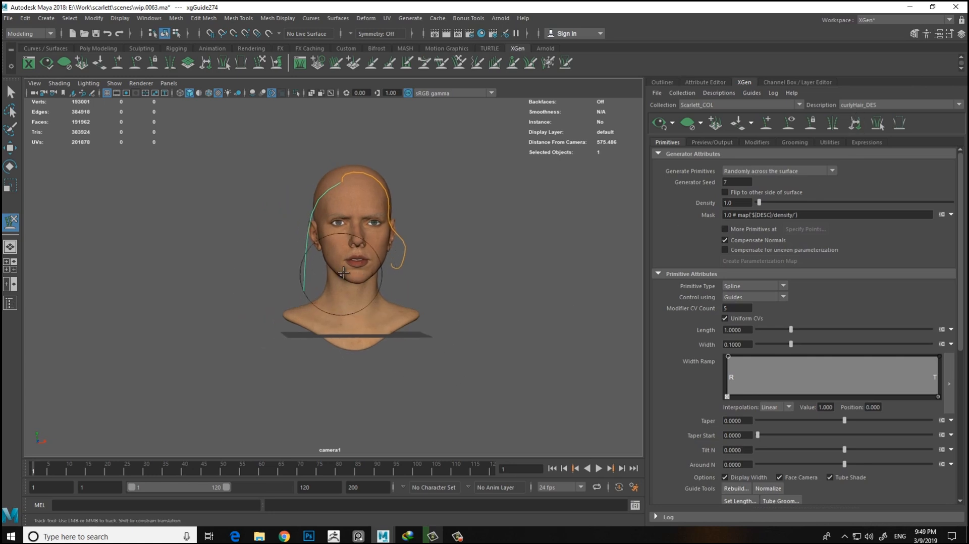
{"action": "right_click_drag", "start_coordinate": [350, 294], "coordinate": [429, 318], "text": "alt"}
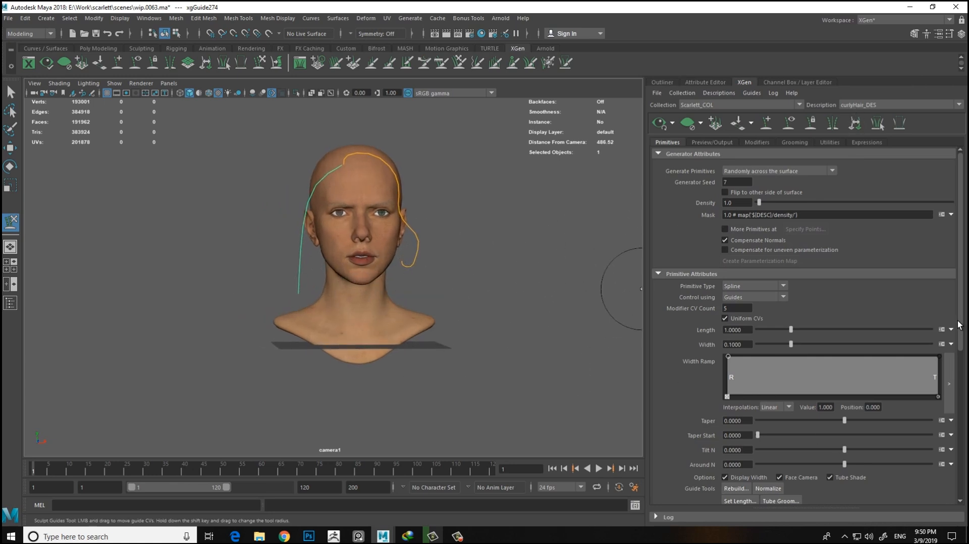
{"action": "scroll", "coordinate": [959, 324], "scroll_direction": "down", "scroll_amount": 2}
{"action": "left_click", "coordinate": [730, 464]}
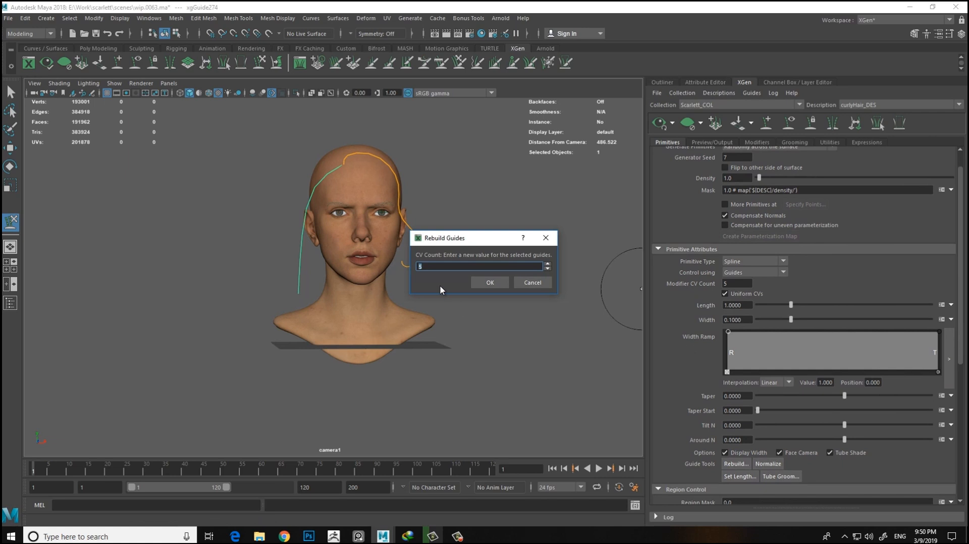
{"action": "type", "text": "10"}
{"action": "left_click", "coordinate": [490, 283]}
Step: Sculpt the second guide to arch up from its root, bend in at the temple and flare outward into a curled tip
{"action": "scroll", "coordinate": [281, 271], "scroll_direction": "up", "scroll_amount": 3}
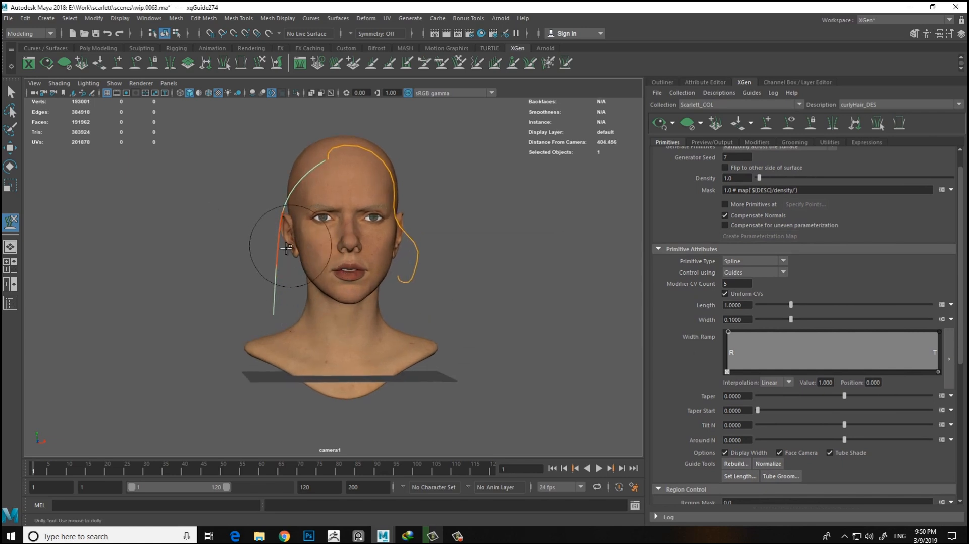
{"action": "mouse_move", "coordinate": [289, 152]}
{"action": "left_mouse_down"}
{"action": "mouse_move", "coordinate": [270, 162]}
{"action": "mouse_move", "coordinate": [281, 195]}
{"action": "mouse_move", "coordinate": [316, 214]}
{"action": "left_mouse_up"}
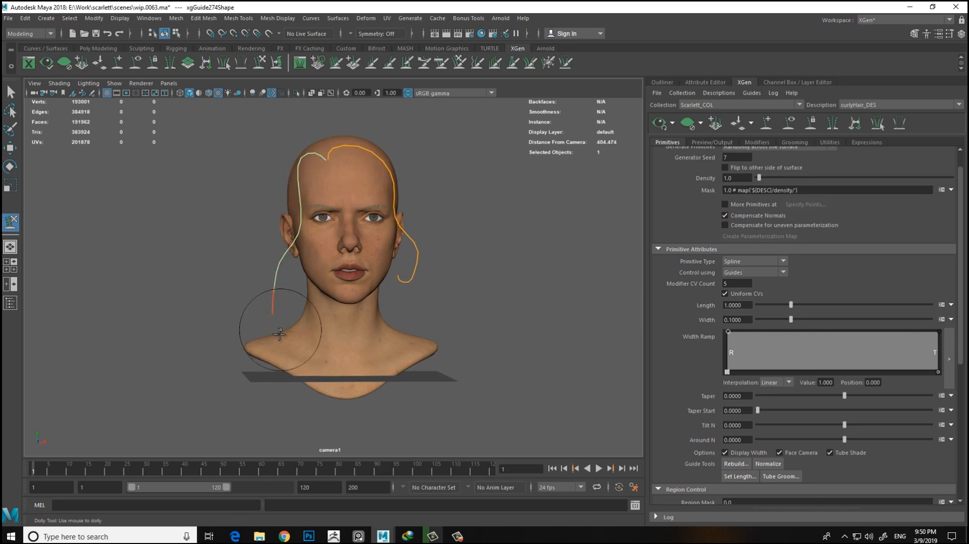
{"action": "left_click_drag", "start_coordinate": [284, 332], "coordinate": [380, 356], "text": "alt"}
{"action": "mouse_move", "coordinate": [335, 311]}
{"action": "left_mouse_down"}
{"action": "mouse_move", "coordinate": [270, 318]}
{"action": "mouse_move", "coordinate": [298, 270]}
{"action": "mouse_move", "coordinate": [280, 290]}
{"action": "mouse_move", "coordinate": [371, 212]}
{"action": "mouse_move", "coordinate": [344, 202]}
{"action": "mouse_move", "coordinate": [356, 267]}
{"action": "mouse_move", "coordinate": [344, 281]}
{"action": "left_mouse_up"}
{"action": "left_click_drag", "start_coordinate": [394, 234], "coordinate": [392, 203], "text": "alt"}
{"action": "mouse_move", "coordinate": [432, 232]}
{"action": "left_mouse_down", "text": "alt"}
{"action": "mouse_move", "coordinate": [313, 217]}
{"action": "mouse_move", "coordinate": [267, 197]}
{"action": "left_mouse_up", "text": "alt"}
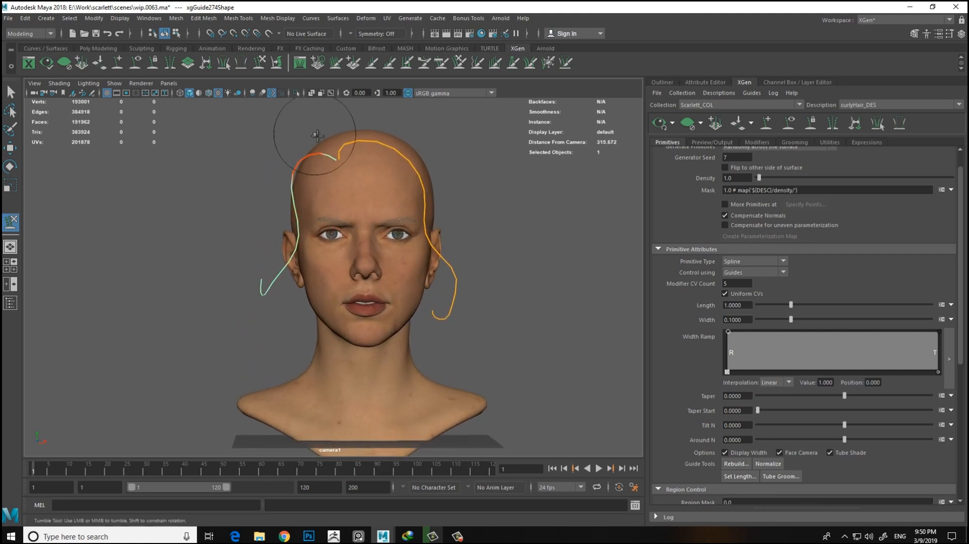
{"action": "middle_click_drag", "start_coordinate": [327, 269], "coordinate": [331, 252], "text": "alt"}
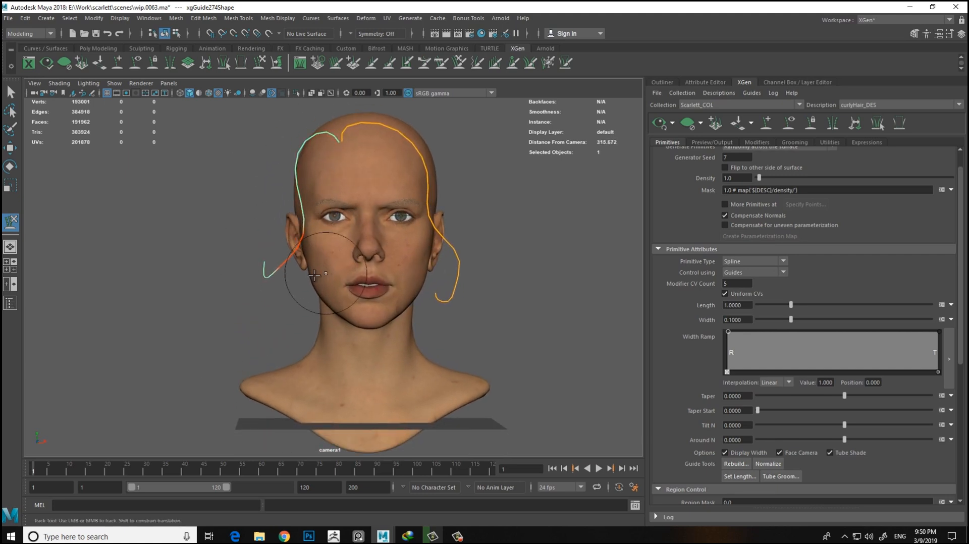
{"action": "right_click_drag", "start_coordinate": [196, 279], "coordinate": [302, 251], "text": "alt"}
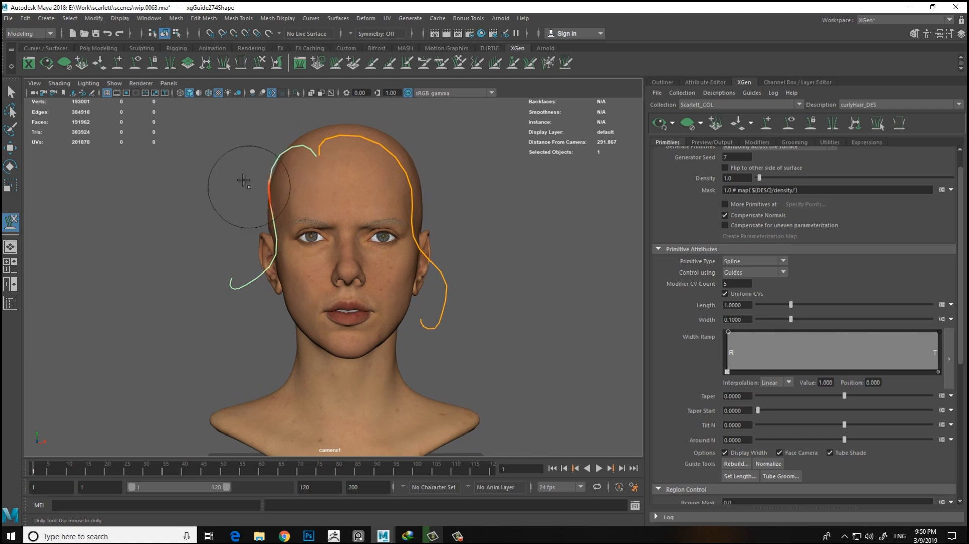
Step: Shape the second guide in side view so it waves past the eye, along the cheek and back below the ear
{"action": "left_click_drag", "start_coordinate": [413, 210], "coordinate": [386, 217], "text": "alt"}
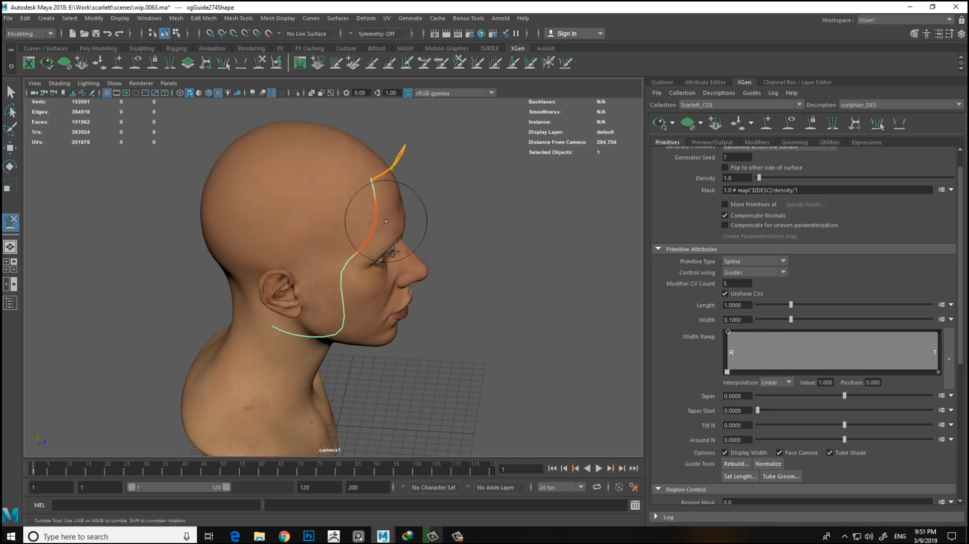
{"action": "left_click_drag", "start_coordinate": [409, 247], "coordinate": [452, 233], "text": "alt"}
{"action": "right_click_drag", "start_coordinate": [452, 234], "coordinate": [370, 254], "text": "alt"}
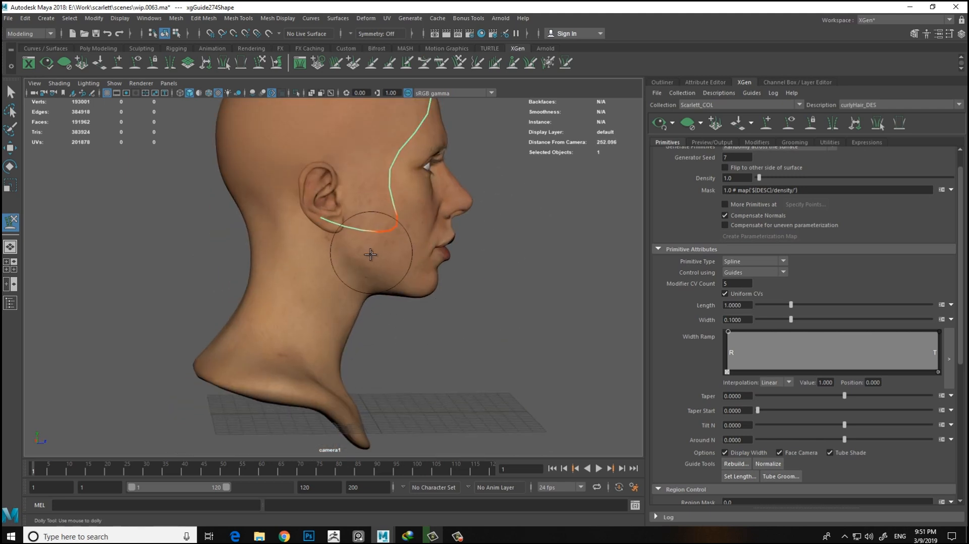
{"action": "left_click_drag", "start_coordinate": [309, 203], "coordinate": [177, 196], "text": "alt"}
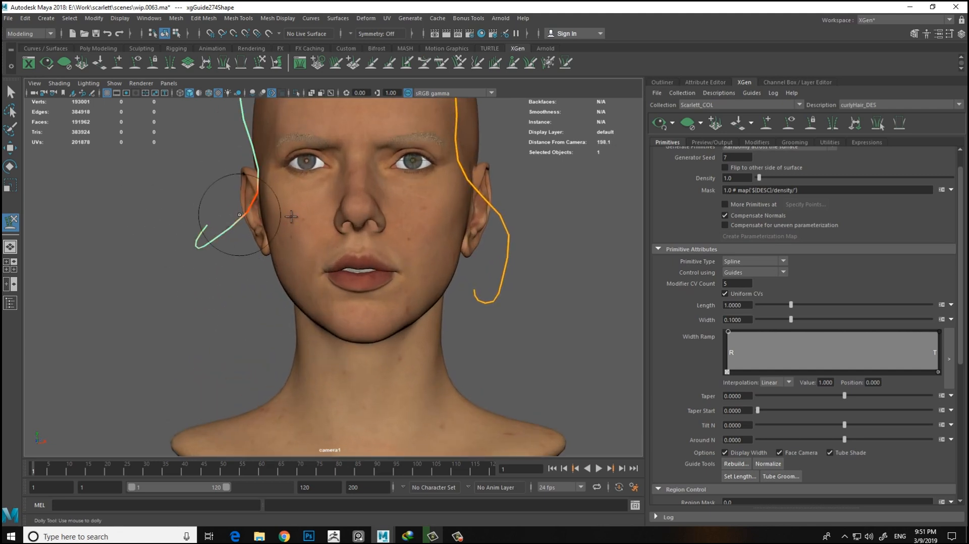
{"action": "right_click_drag", "start_coordinate": [230, 213], "coordinate": [286, 284], "text": "alt"}
{"action": "left_click_drag", "start_coordinate": [299, 281], "coordinate": [348, 271], "text": "alt"}
{"action": "right_click_drag", "start_coordinate": [348, 271], "coordinate": [299, 215], "text": "alt"}
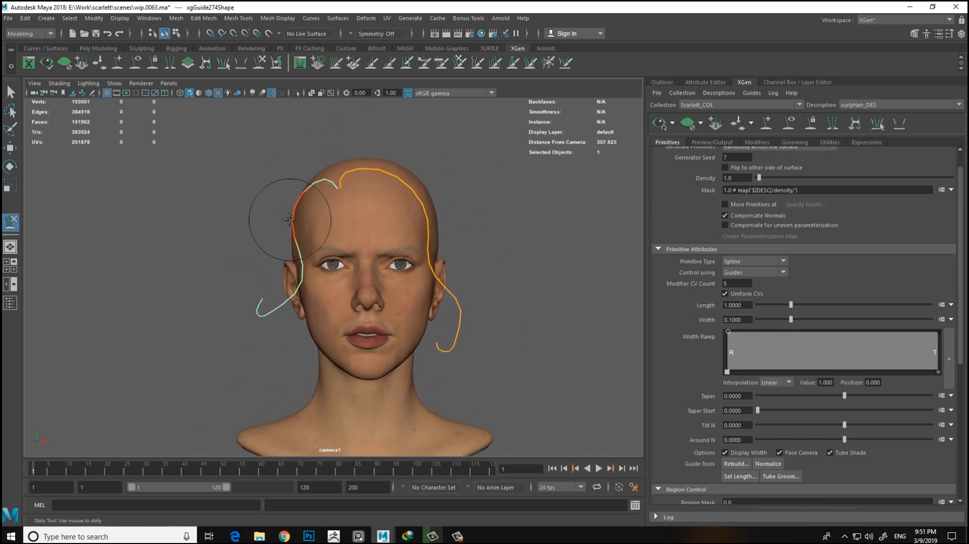
Step: Refine the second guide's root section into a rounder arc away from the parting
{"action": "left_click_drag", "start_coordinate": [255, 217], "coordinate": [353, 288], "text": "alt"}
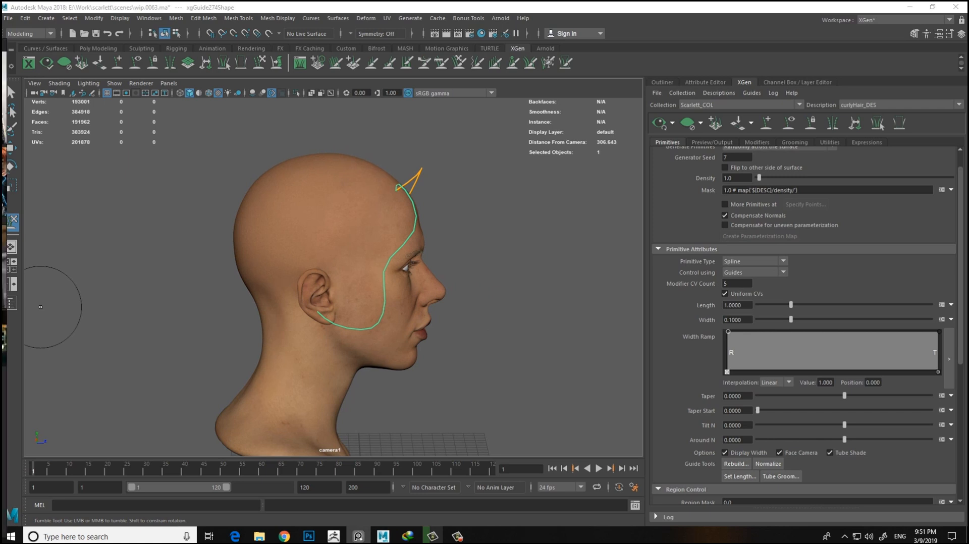
{"action": "left_click_drag", "start_coordinate": [501, 309], "coordinate": [465, 251], "text": "alt"}
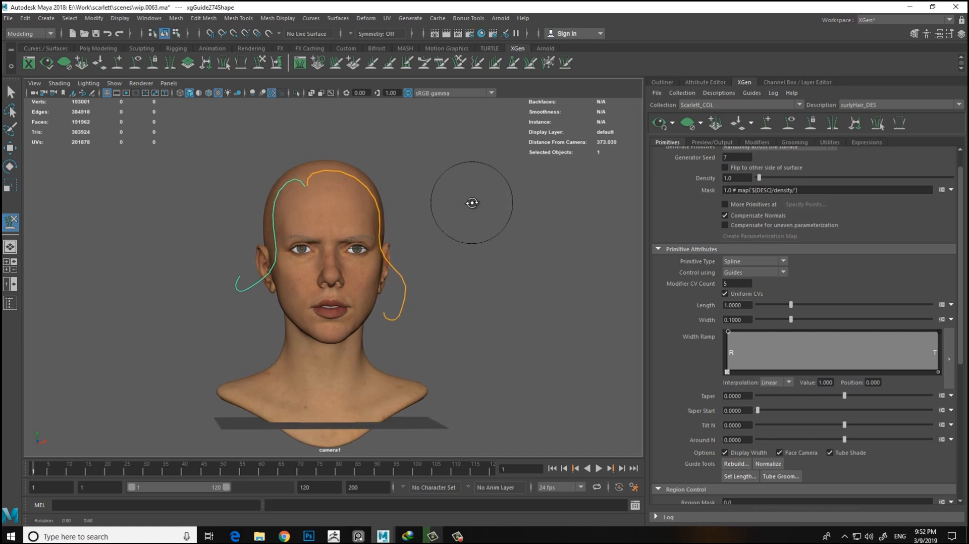
{"action": "scroll", "coordinate": [250, 212], "scroll_direction": "up", "scroll_amount": 5}
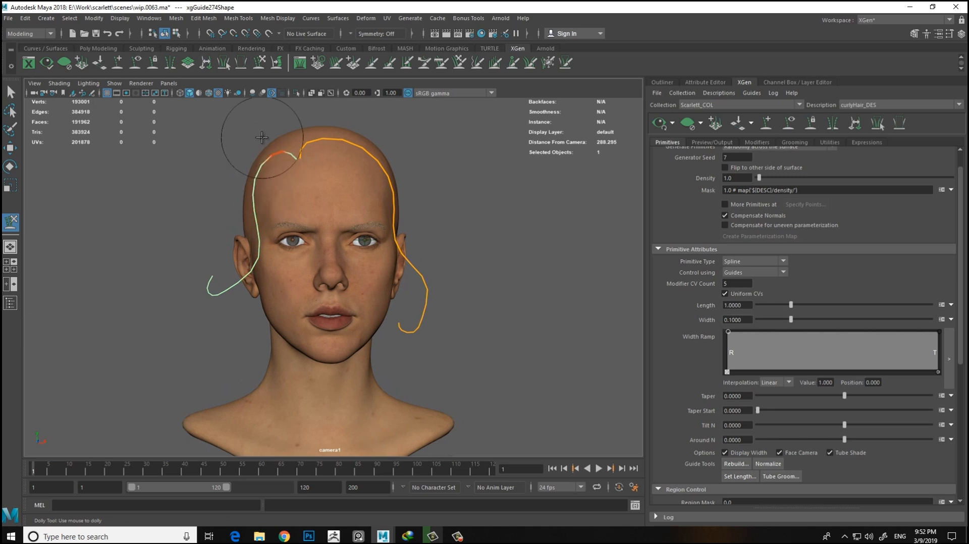
{"action": "left_click_drag", "start_coordinate": [471, 171], "coordinate": [461, 179], "text": "alt"}
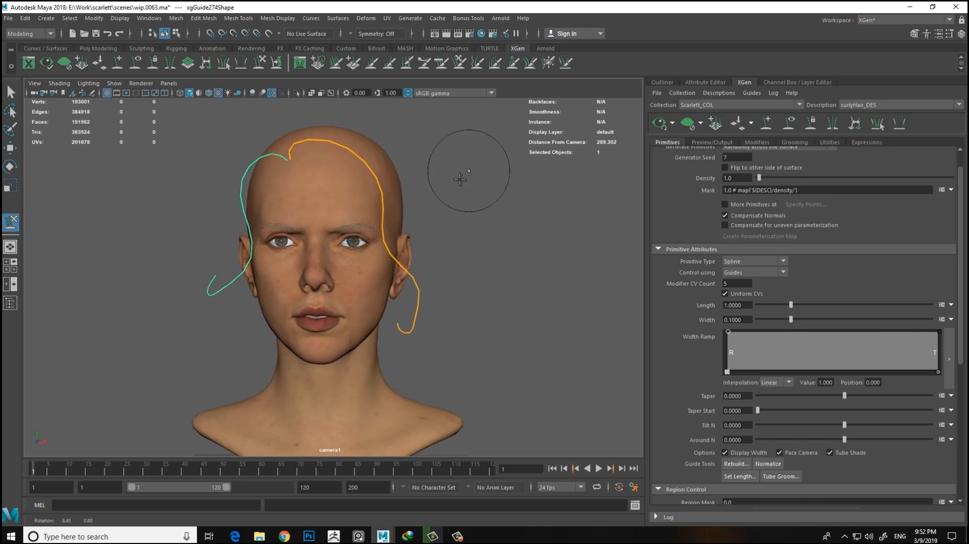
{"action": "mouse_move", "coordinate": [183, 334]}
{"action": "left_mouse_down", "text": "alt"}
{"action": "mouse_move", "coordinate": [180, 326]}
{"action": "mouse_move", "coordinate": [249, 342]}
{"action": "left_mouse_up", "text": "alt"}
{"action": "middle_click_drag", "start_coordinate": [330, 212], "coordinate": [276, 256], "text": "alt"}
Step: Add a third guide on the front of the scalp, on the character's left side of the first guide's root
{"action": "left_click", "coordinate": [118, 63]}
{"action": "left_click_drag", "start_coordinate": [313, 190], "coordinate": [293, 218], "text": "alt"}
{"action": "right_click_drag", "start_coordinate": [292, 218], "coordinate": [300, 233], "text": "alt"}
{"action": "mouse_move", "coordinate": [301, 233]}
{"action": "left_mouse_down", "text": "alt"}
{"action": "mouse_move", "coordinate": [389, 234]}
{"action": "mouse_move", "coordinate": [357, 242]}
{"action": "left_mouse_up", "text": "alt"}
{"action": "left_click_drag", "start_coordinate": [444, 238], "coordinate": [353, 206], "text": "alt"}
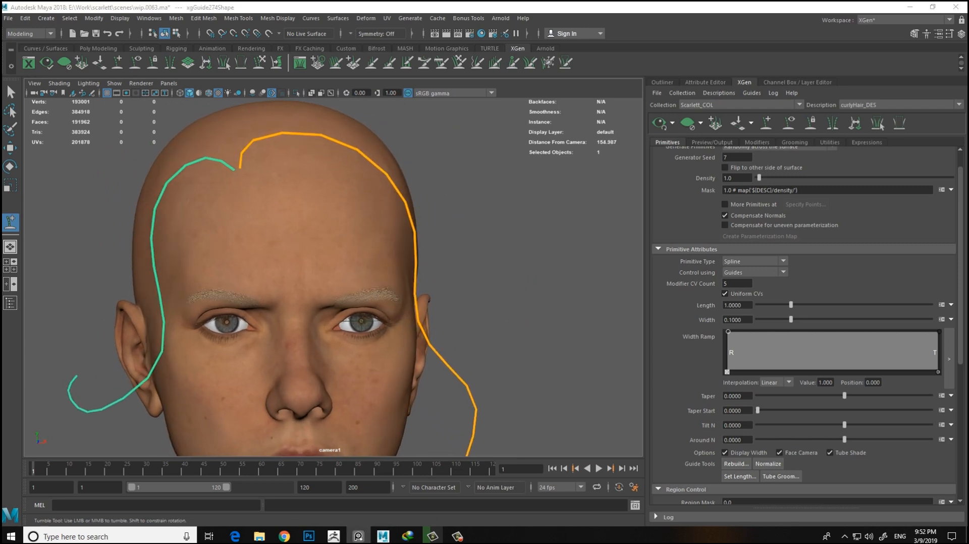
{"action": "left_click_drag", "start_coordinate": [482, 214], "coordinate": [515, 266], "text": "alt"}
{"action": "middle_click_drag", "start_coordinate": [251, 247], "coordinate": [302, 232], "text": "alt"}
{"action": "right_click_drag", "start_coordinate": [301, 232], "coordinate": [349, 268], "text": "alt"}
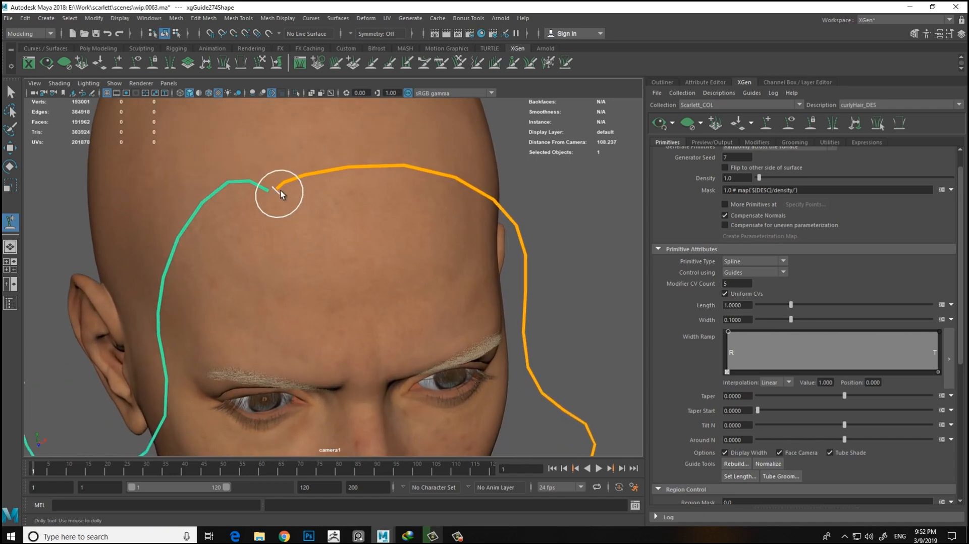
{"action": "mouse_move", "coordinate": [283, 216]}
{"action": "left_mouse_down"}
{"action": "mouse_move", "coordinate": [266, 189]}
{"action": "mouse_move", "coordinate": [275, 214]}
{"action": "left_mouse_up"}
{"action": "right_click_drag", "start_coordinate": [320, 316], "coordinate": [291, 303], "text": "alt"}
{"action": "left_click_drag", "start_coordinate": [328, 313], "coordinate": [348, 257], "text": "alt"}
{"action": "middle_click_drag", "start_coordinate": [352, 245], "coordinate": [328, 217], "text": "alt"}
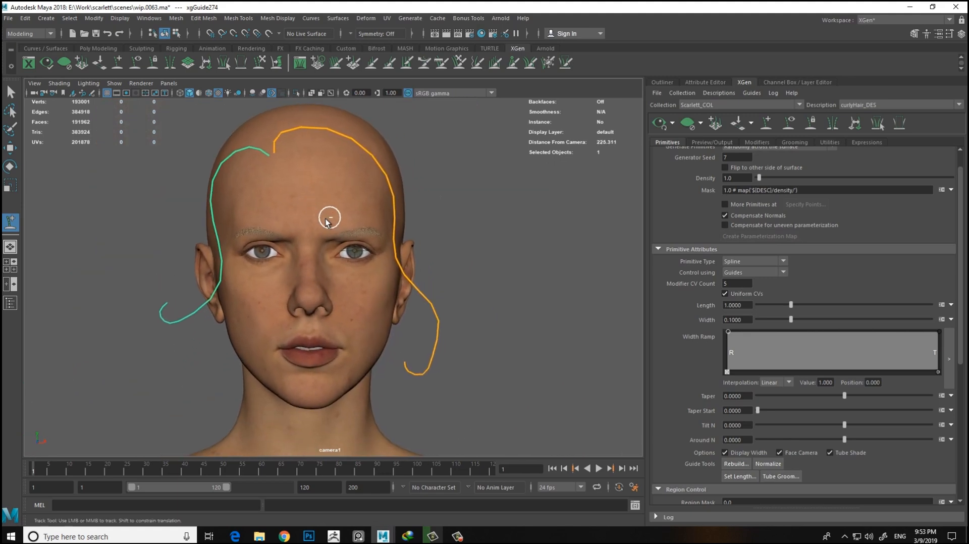
{"action": "right_click_drag", "start_coordinate": [328, 215], "coordinate": [335, 225], "text": "alt"}
{"action": "left_click_drag", "start_coordinate": [335, 225], "coordinate": [250, 235], "text": "alt"}
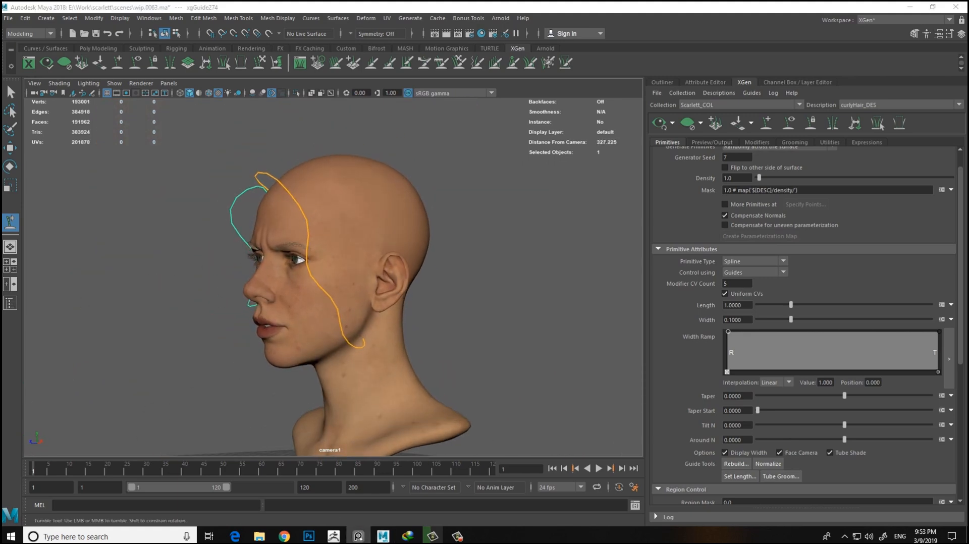
{"action": "mouse_move", "coordinate": [492, 214]}
{"action": "left_mouse_down", "text": "alt"}
{"action": "mouse_move", "coordinate": [515, 207]}
{"action": "mouse_move", "coordinate": [505, 209]}
{"action": "left_mouse_up", "text": "alt"}
{"action": "right_click_drag", "start_coordinate": [340, 260], "coordinate": [342, 197], "text": "alt"}
{"action": "left_click_drag", "start_coordinate": [342, 197], "coordinate": [322, 200], "text": "alt"}
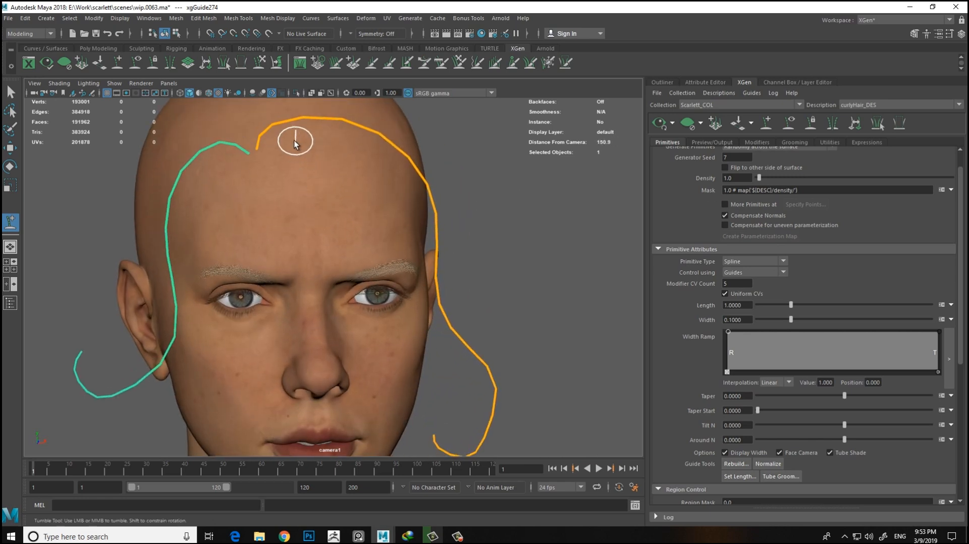
{"action": "middle_click_drag", "start_coordinate": [294, 142], "coordinate": [312, 197], "text": "alt"}
{"action": "right_click_drag", "start_coordinate": [339, 220], "coordinate": [237, 208], "text": "alt"}
{"action": "mouse_move", "coordinate": [313, 227]}
{"action": "left_mouse_down", "text": "alt"}
{"action": "mouse_move", "coordinate": [357, 228]}
{"action": "mouse_move", "coordinate": [307, 229]}
{"action": "left_mouse_up", "text": "alt"}
{"action": "scroll", "coordinate": [307, 228], "scroll_direction": "up", "scroll_amount": 8}
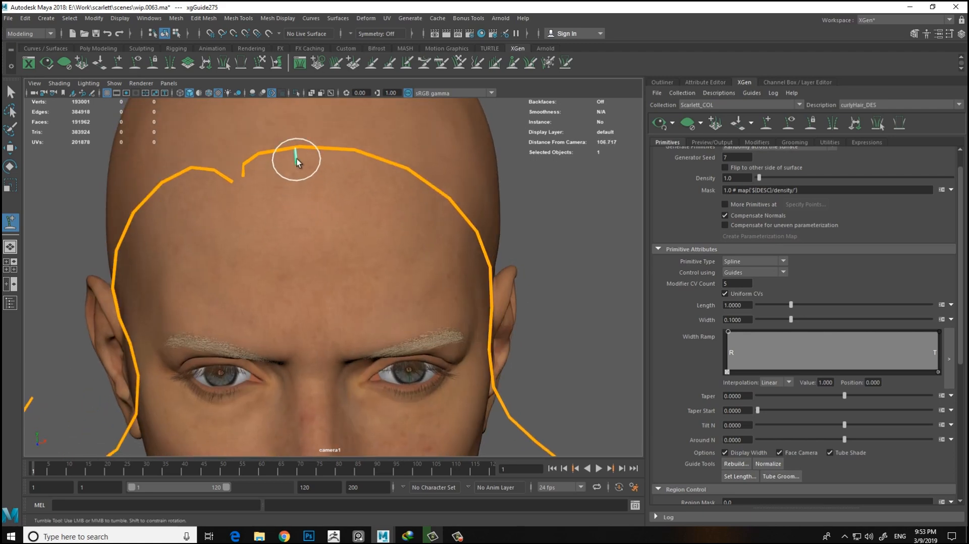
Step: Compare the third guide's placement on the hairline with the reference photos
{"action": "scroll", "coordinate": [319, 272], "scroll_direction": "down", "scroll_amount": 8}
{"action": "left_click_drag", "start_coordinate": [284, 273], "coordinate": [309, 270], "text": "alt"}
{"action": "scroll", "coordinate": [319, 223], "scroll_direction": "up", "scroll_amount": 4}
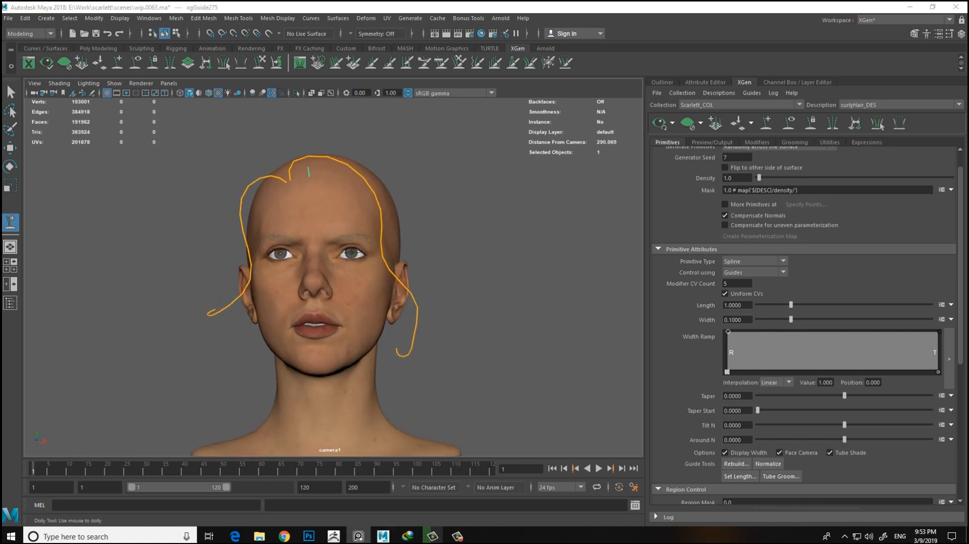
{"action": "right_click_drag", "start_coordinate": [1, 313], "coordinate": [208, 246]}
{"action": "middle_click_drag", "start_coordinate": [208, 245], "coordinate": [225, 267]}
{"action": "scroll", "coordinate": [227, 260], "scroll_direction": "up", "scroll_amount": 5}
{"action": "scroll", "coordinate": [222, 252], "scroll_direction": "down", "scroll_amount": 2}
{"action": "middle_click_drag", "start_coordinate": [180, 220], "coordinate": [187, 243]}
{"action": "right_click_drag", "start_coordinate": [241, 132], "coordinate": [1, 136]}
Step: Reposition the third guide's root farther from the parting toward the character's left side
{"action": "left_click_drag", "start_coordinate": [472, 186], "coordinate": [454, 207], "text": "alt"}
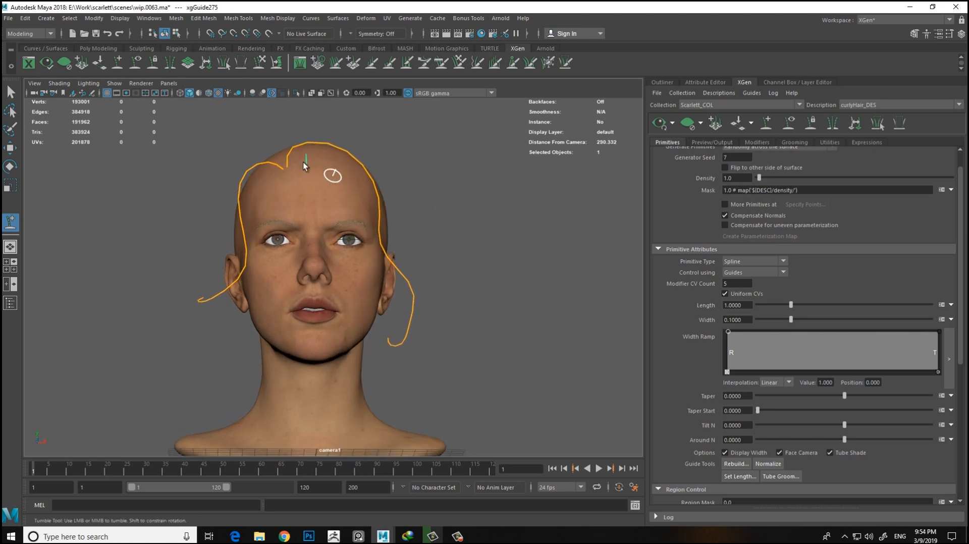
{"action": "scroll", "coordinate": [340, 180], "scroll_direction": "up", "scroll_amount": 3}
{"action": "middle_click_drag", "start_coordinate": [321, 168], "coordinate": [293, 217], "text": "alt"}
{"action": "scroll", "coordinate": [273, 166], "scroll_direction": "up", "scroll_amount": 3}
{"action": "left_click_drag", "start_coordinate": [290, 163], "coordinate": [290, 162]}
{"action": "left_click_drag", "start_coordinate": [359, 182], "coordinate": [520, 203], "text": "alt"}
{"action": "scroll", "coordinate": [403, 191], "scroll_direction": "down", "scroll_amount": 2}
Step: Scale the third guide uniformly into a long straight strand rising above the head
{"action": "key", "text": "r"}
{"action": "scroll", "coordinate": [384, 184], "scroll_direction": "down", "scroll_amount": 3}
{"action": "mouse_move", "coordinate": [361, 234]}
{"action": "right_mouse_down", "text": "ctrl+shift"}
{"action": "mouse_move", "coordinate": [376, 241]}
{"action": "mouse_move", "coordinate": [358, 244]}
{"action": "right_mouse_up", "text": "ctrl+shift"}
{"action": "left_click_drag", "start_coordinate": [444, 256], "coordinate": [386, 268], "text": "alt"}
{"action": "right_click_drag", "start_coordinate": [386, 268], "coordinate": [411, 261], "text": "alt"}
{"action": "left_click_drag", "start_coordinate": [410, 262], "coordinate": [334, 226], "text": "alt"}
{"action": "right_click_drag", "start_coordinate": [319, 197], "coordinate": [332, 247], "text": "alt"}
{"action": "left_click_drag", "start_coordinate": [332, 248], "coordinate": [439, 256], "text": "alt"}
{"action": "key", "text": "w"}
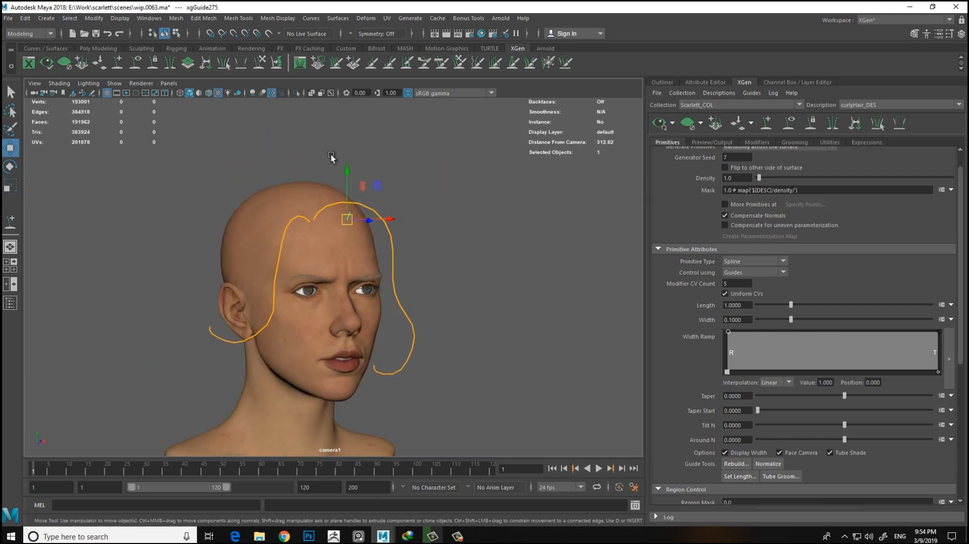
{"action": "left_click_drag", "start_coordinate": [340, 214], "coordinate": [380, 250], "text": "alt"}
{"action": "right_click_drag", "start_coordinate": [379, 250], "coordinate": [353, 247], "text": "alt"}
{"action": "right_click_drag", "start_coordinate": [295, 263], "coordinate": [348, 268], "text": "alt"}
{"action": "left_click_drag", "start_coordinate": [348, 268], "coordinate": [377, 289], "text": "alt"}
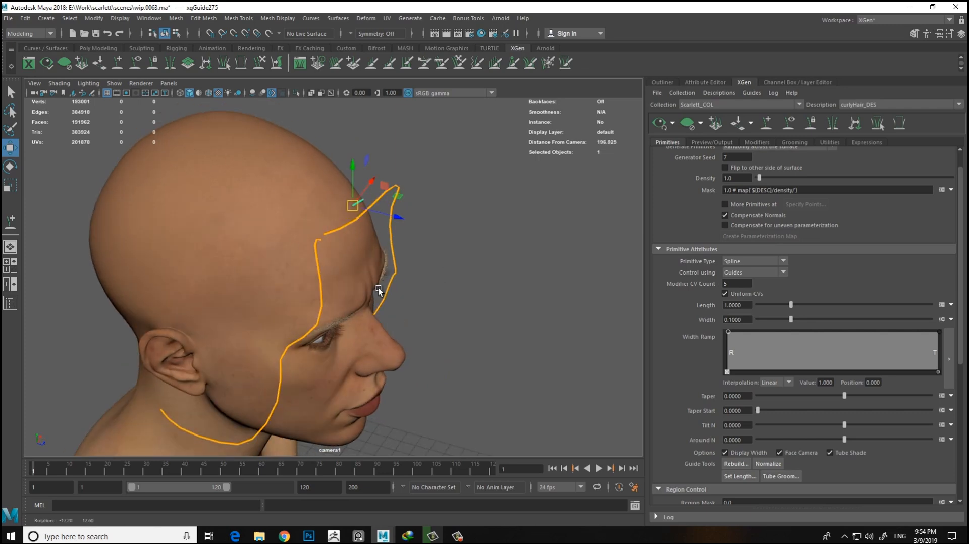
{"action": "key", "text": "r"}
{"action": "left_click_drag", "start_coordinate": [354, 206], "coordinate": [523, 335]}
{"action": "right_click_drag", "start_coordinate": [523, 335], "coordinate": [380, 281], "text": "alt"}
{"action": "left_click_drag", "start_coordinate": [381, 281], "coordinate": [258, 225], "text": "alt"}
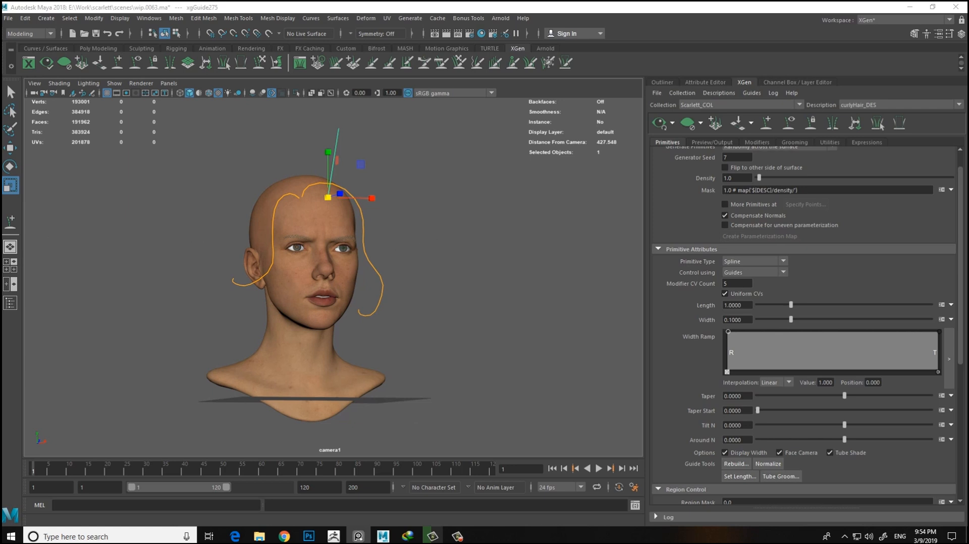
Step: Scale the third guide up further so it approaches the length of the first two guides
{"action": "left_click_drag", "start_coordinate": [555, 229], "coordinate": [523, 229], "text": "alt"}
{"action": "right_click_drag", "start_coordinate": [469, 212], "coordinate": [487, 207], "text": "alt"}
{"action": "middle_click_drag", "start_coordinate": [488, 207], "coordinate": [497, 251], "text": "alt"}
{"action": "middle_click_drag", "start_coordinate": [320, 254], "coordinate": [351, 254]}
{"action": "key", "text": "ctrl+z"}
{"action": "middle_click_drag", "start_coordinate": [437, 267], "coordinate": [428, 222], "text": "alt"}
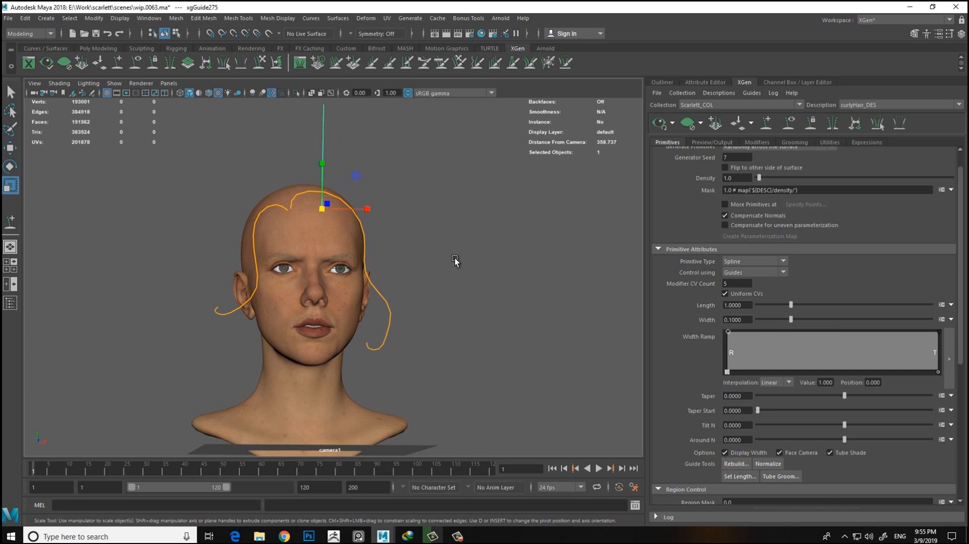
Step: Rotate the third guide so it hangs down the character's left side
{"action": "right_click_drag", "start_coordinate": [368, 162], "coordinate": [334, 204], "text": "alt"}
{"action": "mouse_move", "coordinate": [334, 204]}
{"action": "left_mouse_down"}
{"action": "mouse_move", "coordinate": [411, 233]}
{"action": "mouse_move", "coordinate": [407, 283]}
{"action": "mouse_move", "coordinate": [361, 246]}
{"action": "mouse_move", "coordinate": [381, 264]}
{"action": "mouse_move", "coordinate": [354, 284]}
{"action": "mouse_move", "coordinate": [353, 372]}
{"action": "mouse_move", "coordinate": [315, 322]}
{"action": "left_mouse_up"}
{"action": "left_click_drag", "start_coordinate": [374, 330], "coordinate": [463, 271], "text": "alt"}
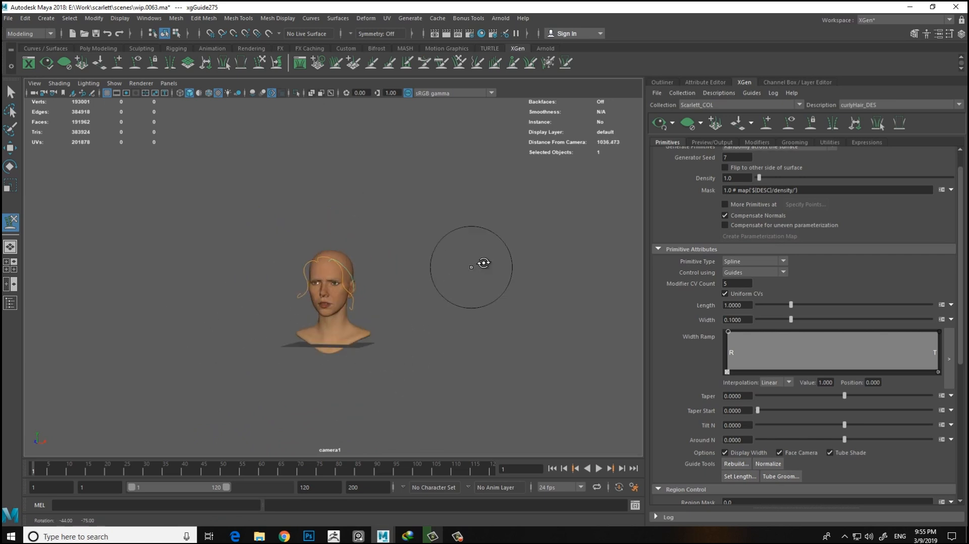
Step: Sculpt the third guide's root into an arc over the forehead so the strand falls alongside the first guide
{"action": "middle_click_drag", "start_coordinate": [463, 271], "coordinate": [448, 227], "text": "alt"}
{"action": "scroll", "coordinate": [429, 235], "scroll_direction": "up", "scroll_amount": 4}
{"action": "left_click_drag", "start_coordinate": [389, 252], "coordinate": [361, 237], "text": "alt"}
{"action": "middle_click_drag", "start_coordinate": [368, 190], "coordinate": [363, 239], "text": "alt"}
{"action": "left_click_drag", "start_coordinate": [364, 239], "coordinate": [310, 204], "text": "alt"}
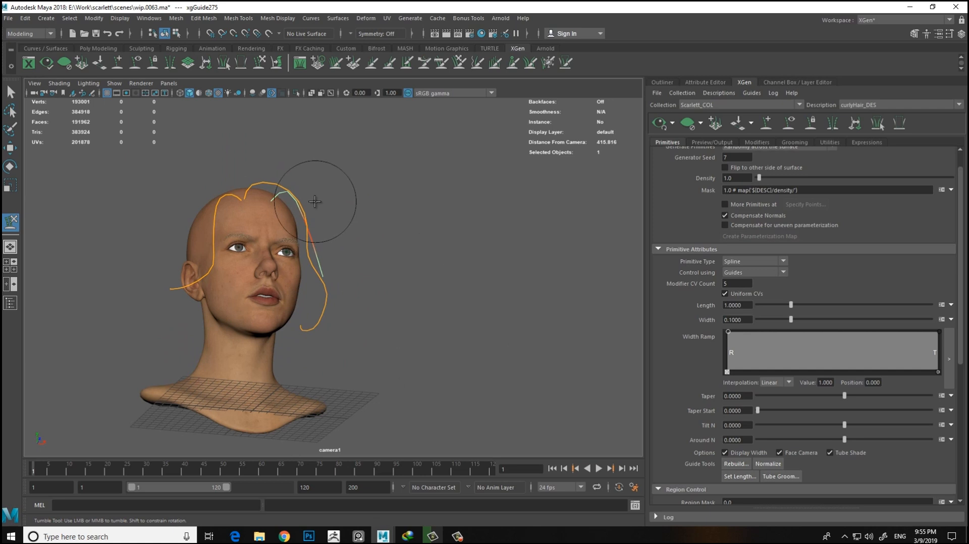
{"action": "left_click_drag", "start_coordinate": [331, 240], "coordinate": [314, 288], "text": "alt"}
{"action": "left_click_drag", "start_coordinate": [324, 192], "coordinate": [318, 316], "text": "alt"}
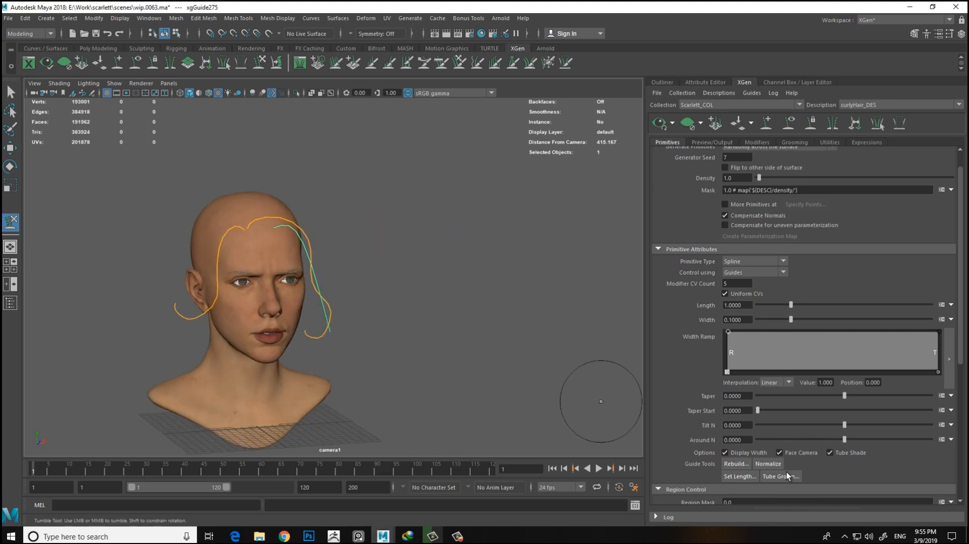
Step: Rebuild the third guide with 10 CVs and sculpt its lower half back along the character's left cheek
{"action": "left_click", "coordinate": [726, 462]}
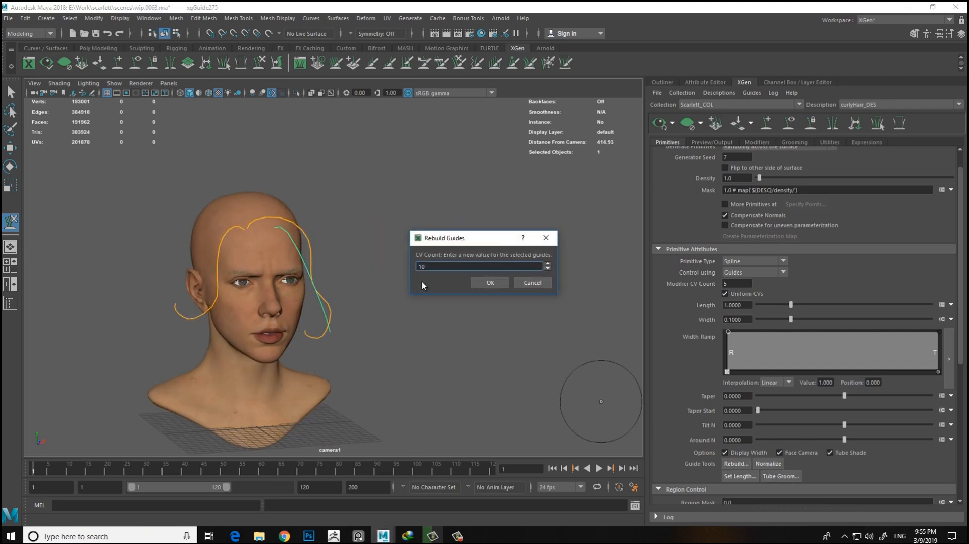
{"action": "left_click", "coordinate": [490, 282]}
{"action": "mouse_move", "coordinate": [346, 242]}
{"action": "left_mouse_down", "text": "alt"}
{"action": "mouse_move", "coordinate": [325, 183]}
{"action": "mouse_move", "coordinate": [385, 310]}
{"action": "mouse_move", "coordinate": [343, 316]}
{"action": "mouse_move", "coordinate": [372, 262]}
{"action": "mouse_move", "coordinate": [394, 264]}
{"action": "mouse_move", "coordinate": [389, 316]}
{"action": "left_mouse_up", "text": "alt"}
{"action": "middle_click_drag", "start_coordinate": [412, 273], "coordinate": [402, 289], "text": "alt"}
{"action": "left_click_drag", "start_coordinate": [374, 266], "coordinate": [396, 314]}
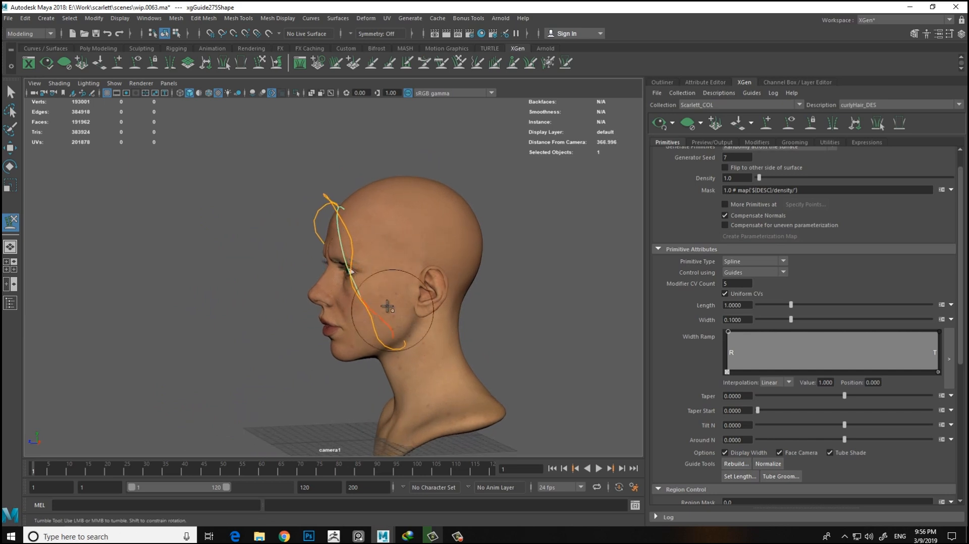
{"action": "middle_click_drag", "start_coordinate": [405, 299], "coordinate": [404, 310], "text": "alt"}
{"action": "mouse_move", "coordinate": [404, 310]}
{"action": "left_mouse_down", "text": "alt"}
{"action": "mouse_move", "coordinate": [462, 287]}
{"action": "mouse_move", "coordinate": [65, 270]}
{"action": "left_mouse_up", "text": "alt"}
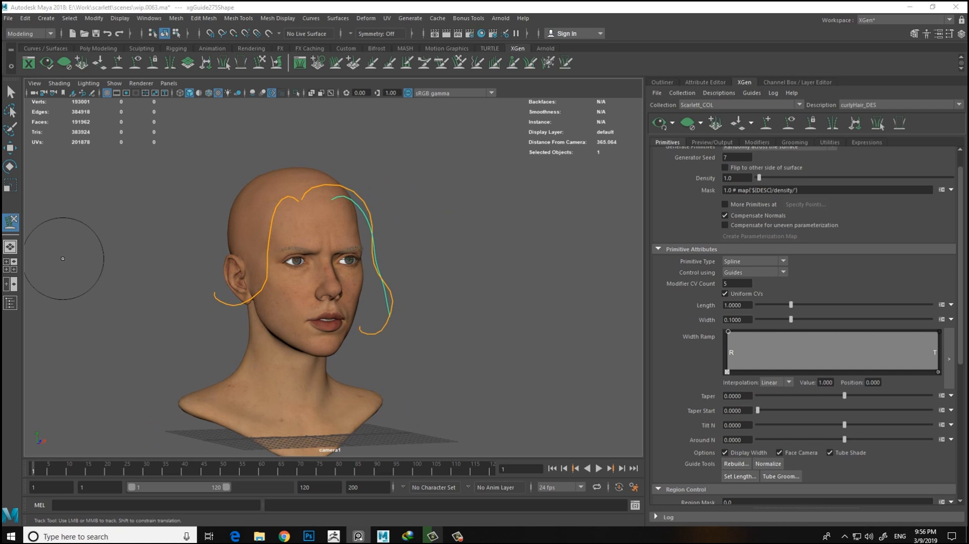
Step: Sculpt the third guide's lower half outward so it follows the temple and flares away below the left ear
{"action": "left_click_drag", "start_coordinate": [433, 206], "coordinate": [379, 226], "text": "alt"}
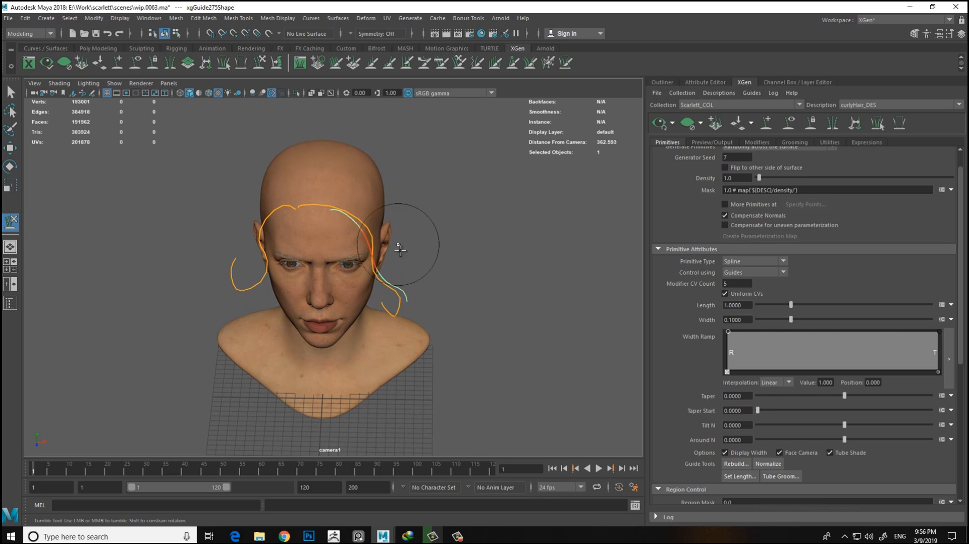
{"action": "left_click_drag", "start_coordinate": [450, 267], "coordinate": [474, 255], "text": "alt"}
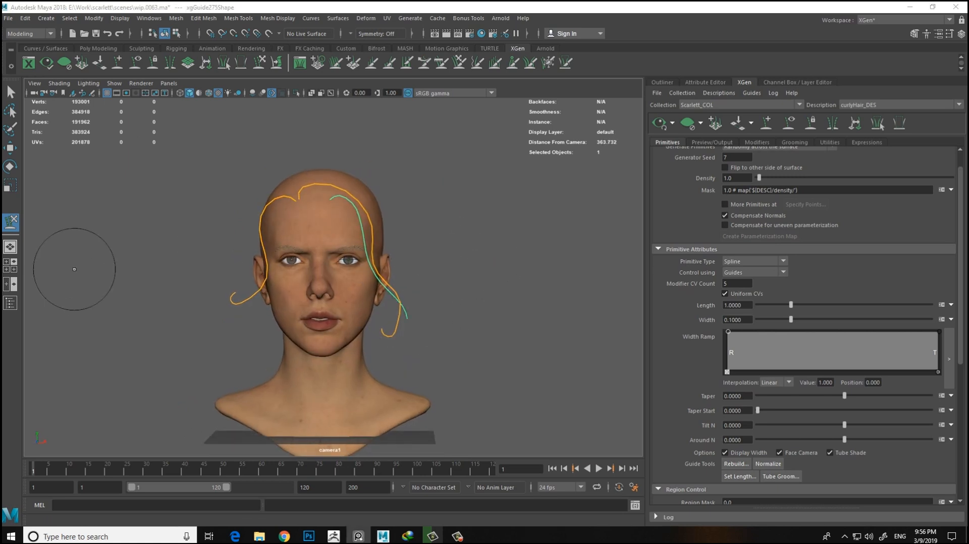
{"action": "left_click_drag", "start_coordinate": [419, 253], "coordinate": [434, 247], "text": "alt"}
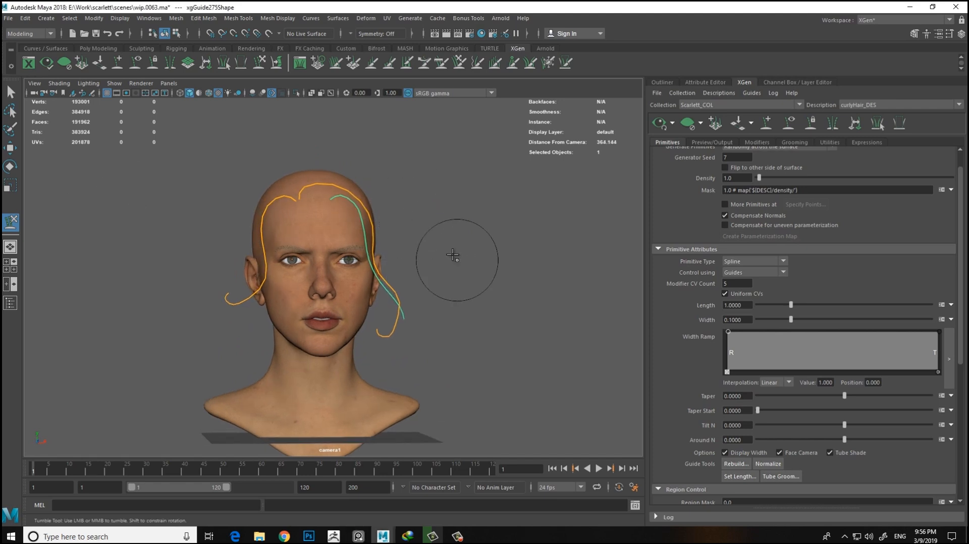
{"action": "middle_click_drag", "start_coordinate": [457, 262], "coordinate": [438, 239], "text": "alt"}
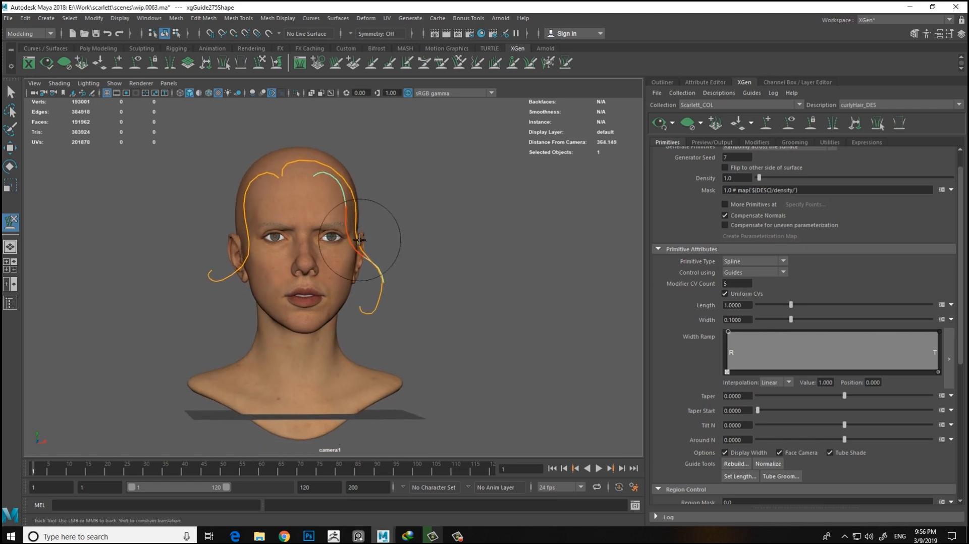
Step: Sculpt the third guide's tip outward and upward into a flick beside the left ear
{"action": "left_click_drag", "start_coordinate": [433, 212], "coordinate": [408, 304], "text": "alt"}
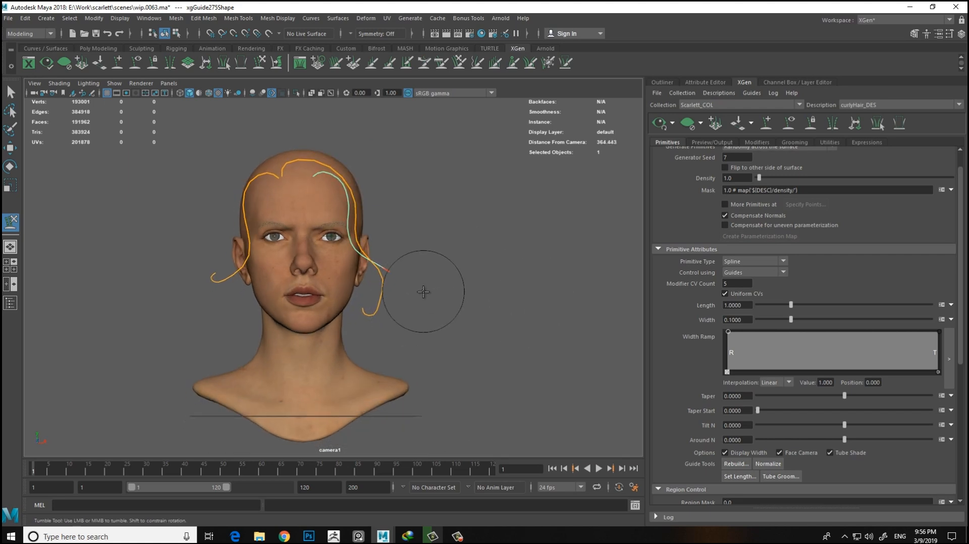
{"action": "left_click_drag", "start_coordinate": [373, 300], "coordinate": [385, 273], "text": "alt"}
{"action": "left_click_drag", "start_coordinate": [460, 308], "coordinate": [448, 252], "text": "alt"}
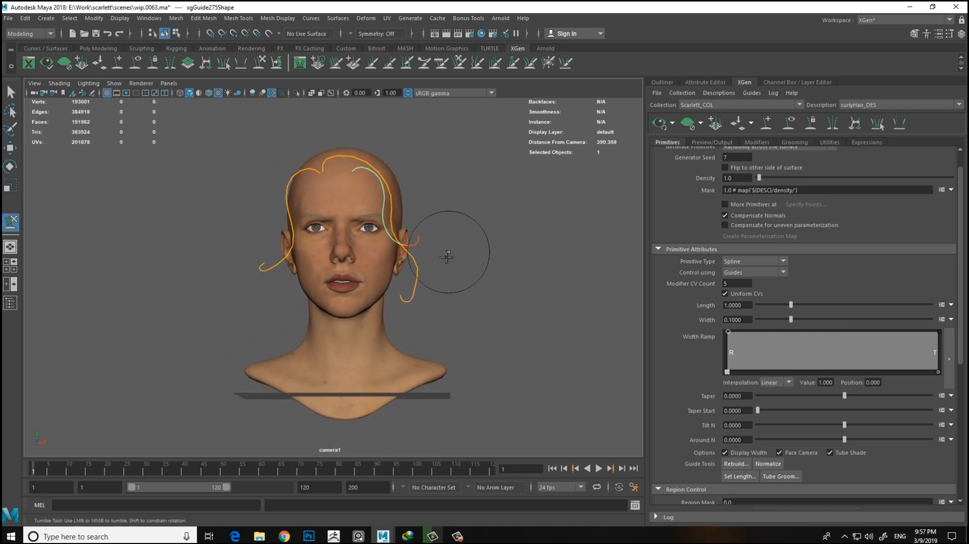
{"action": "right_click_drag", "start_coordinate": [461, 267], "coordinate": [406, 265], "text": "alt"}
{"action": "middle_click_drag", "start_coordinate": [406, 265], "coordinate": [376, 232], "text": "alt"}
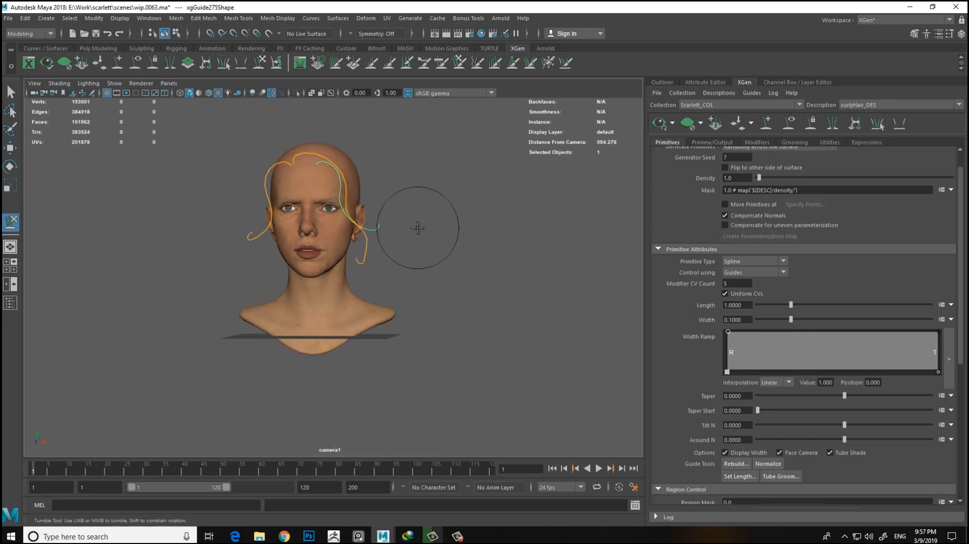
Step: Examine the shaped guides from the front and sides and up close around the hairline
{"action": "left_click_drag", "start_coordinate": [445, 260], "coordinate": [531, 242], "text": "alt"}
{"action": "middle_click_drag", "start_coordinate": [407, 161], "coordinate": [403, 236], "text": "alt"}
{"action": "right_click_drag", "start_coordinate": [404, 236], "coordinate": [530, 348], "text": "alt"}
{"action": "left_click_drag", "start_coordinate": [448, 207], "coordinate": [325, 217], "text": "alt"}
{"action": "right_click_drag", "start_coordinate": [325, 216], "coordinate": [294, 252], "text": "alt"}
{"action": "middle_click_drag", "start_coordinate": [294, 252], "coordinate": [283, 225], "text": "alt"}
{"action": "left_click_drag", "start_coordinate": [290, 227], "coordinate": [329, 237], "text": "alt"}
{"action": "right_click_drag", "start_coordinate": [324, 182], "coordinate": [347, 203], "text": "alt"}
{"action": "left_click_drag", "start_coordinate": [338, 188], "coordinate": [345, 184], "text": "alt"}
Step: Place a fourth guide on the character's right temple hairline, deleting the misplaced first attempt
{"action": "left_click", "coordinate": [117, 62]}
{"action": "middle_click_drag", "start_coordinate": [331, 159], "coordinate": [376, 217], "text": "alt"}
{"action": "right_click_drag", "start_coordinate": [353, 202], "coordinate": [424, 240], "text": "alt"}
{"action": "mouse_move", "coordinate": [328, 215]}
{"action": "left_mouse_down", "text": "alt"}
{"action": "mouse_move", "coordinate": [363, 214]}
{"action": "mouse_move", "coordinate": [303, 195]}
{"action": "left_mouse_up", "text": "alt"}
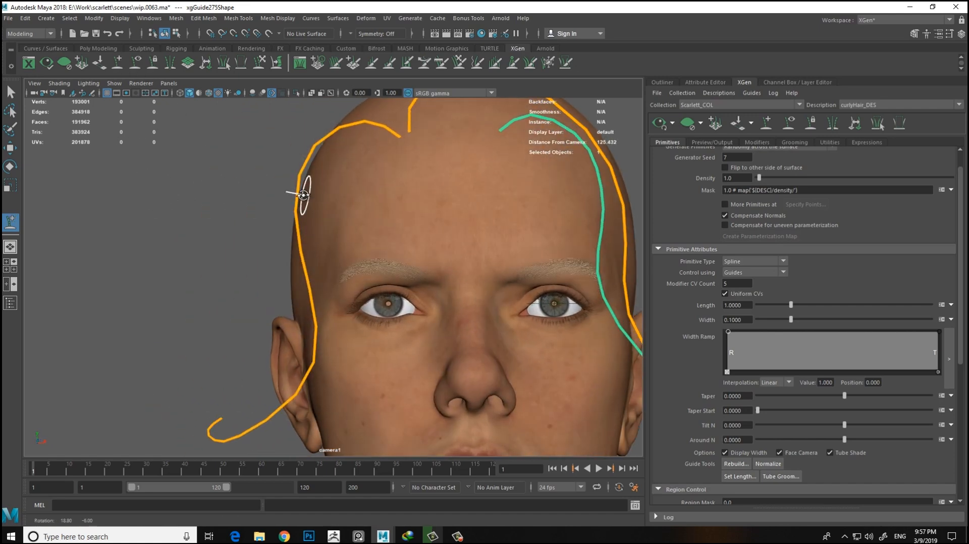
{"action": "left_click", "coordinate": [336, 192]}
{"action": "right_click_drag", "start_coordinate": [352, 216], "coordinate": [280, 196], "text": "alt"}
{"action": "left_click_drag", "start_coordinate": [281, 195], "coordinate": [247, 220], "text": "alt"}
{"action": "key", "text": "Delete"}
{"action": "middle_click_drag", "start_coordinate": [231, 186], "coordinate": [262, 190], "text": "alt"}
{"action": "right_click_drag", "start_coordinate": [272, 194], "coordinate": [400, 229], "text": "alt"}
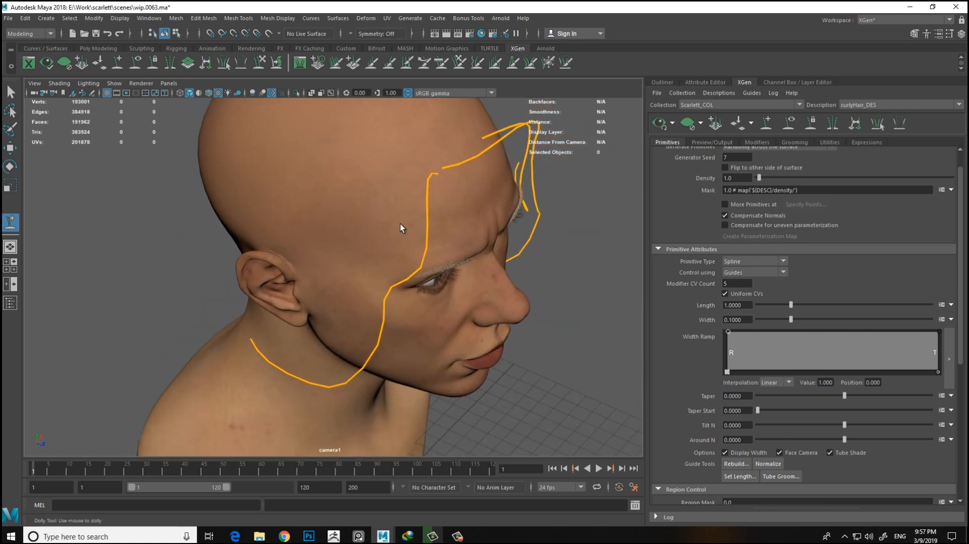
{"action": "left_click_drag", "start_coordinate": [400, 229], "coordinate": [408, 196], "text": "alt"}
{"action": "left_click", "coordinate": [409, 194]}
Step: Scale the fourth guide uniformly into a long straight strand extending from the right side of the forehead
{"action": "mouse_move", "coordinate": [333, 232]}
{"action": "left_mouse_down", "text": "alt"}
{"action": "mouse_move", "coordinate": [223, 272]}
{"action": "mouse_move", "coordinate": [272, 249]}
{"action": "mouse_move", "coordinate": [56, 257]}
{"action": "mouse_move", "coordinate": [95, 311]}
{"action": "mouse_move", "coordinate": [328, 255]}
{"action": "mouse_move", "coordinate": [347, 226]}
{"action": "left_mouse_up", "text": "alt"}
{"action": "key", "text": "r"}
{"action": "left_click_drag", "start_coordinate": [361, 272], "coordinate": [434, 246], "text": "alt"}
{"action": "scroll", "coordinate": [434, 246], "scroll_direction": "up", "scroll_amount": 3}
{"action": "scroll", "coordinate": [434, 246], "scroll_direction": "up", "scroll_amount": 3}
{"action": "left_click", "coordinate": [379, 135]}
{"action": "scroll", "coordinate": [366, 246], "scroll_direction": "down", "scroll_amount": 6}
{"action": "left_click_drag", "start_coordinate": [366, 247], "coordinate": [260, 262], "text": "alt"}
{"action": "middle_click_drag", "start_coordinate": [337, 255], "coordinate": [374, 254]}
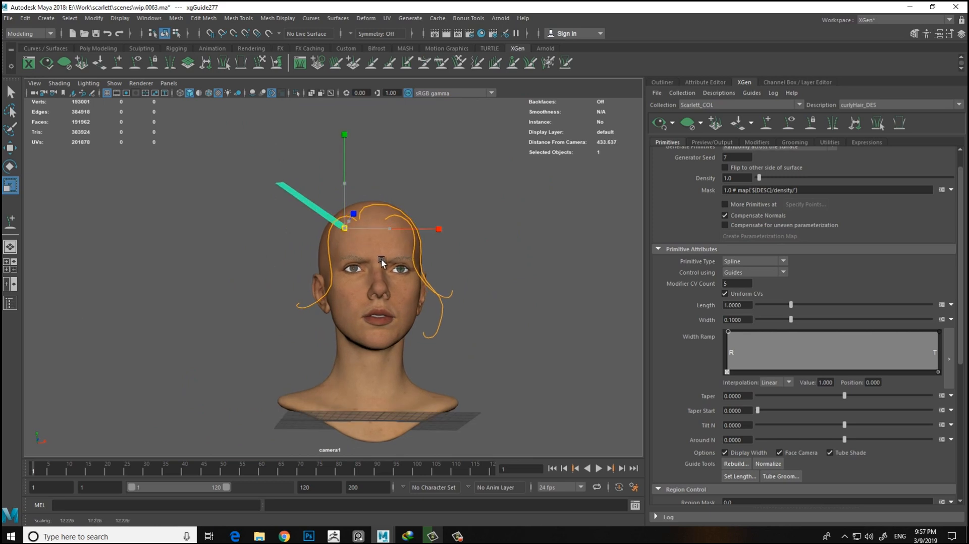
{"action": "scroll", "coordinate": [405, 272], "scroll_direction": "down", "scroll_amount": 2}
{"action": "left_click_drag", "start_coordinate": [288, 256], "coordinate": [283, 237], "text": "alt"}
{"action": "middle_click_drag", "start_coordinate": [337, 234], "coordinate": [348, 262]}
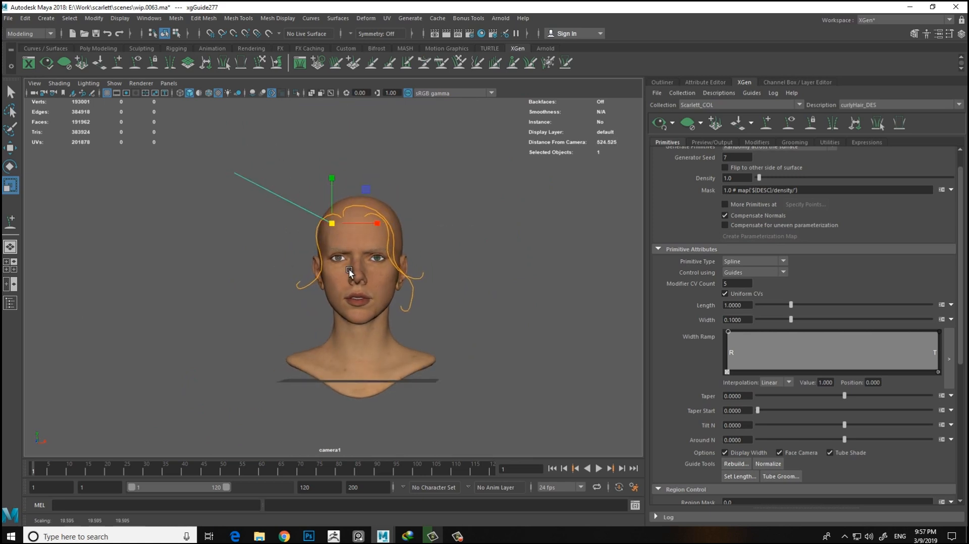
Step: Rotate the fourth guide so it hangs down the right side of the character's face
{"action": "key", "text": "e"}
{"action": "left_click_drag", "start_coordinate": [374, 181], "coordinate": [192, 168]}
{"action": "left_click_drag", "start_coordinate": [396, 300], "coordinate": [488, 306], "text": "alt"}
{"action": "left_click_drag", "start_coordinate": [410, 208], "coordinate": [410, 247]}
{"action": "left_click_drag", "start_coordinate": [483, 269], "coordinate": [362, 259], "text": "alt"}
Step: Switch to sculpting guides and rebuild the fourth guide with 10 CVs
{"action": "left_click", "coordinate": [259, 63]}
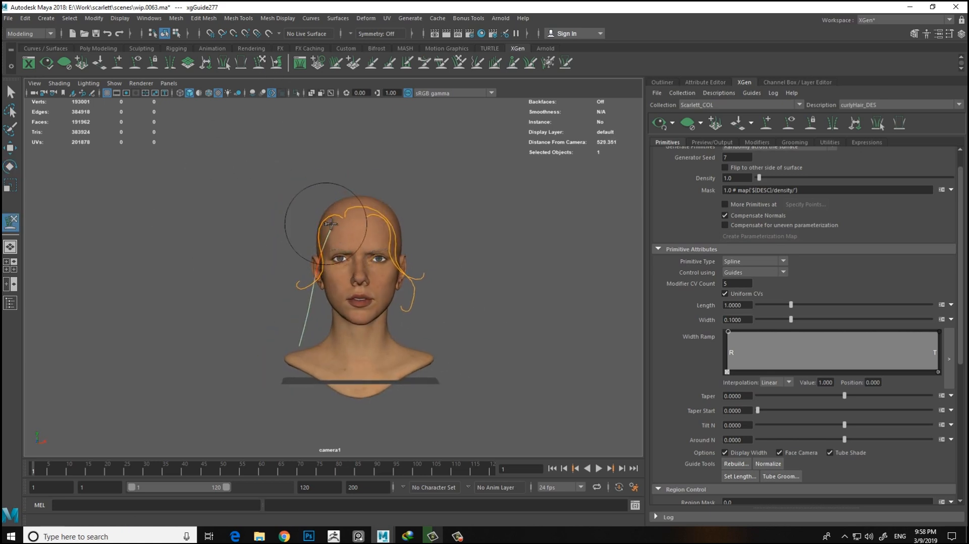
{"action": "middle_click_drag", "start_coordinate": [351, 317], "coordinate": [341, 280], "text": "alt"}
{"action": "left_click", "coordinate": [735, 463]}
{"action": "type", "text": "10"}
{"action": "left_click", "coordinate": [482, 281]}
Step: Sculpt the fourth guide to hang beside the right jaw with its tip curled outward
{"action": "left_click_drag", "start_coordinate": [332, 241], "coordinate": [366, 243], "text": "alt"}
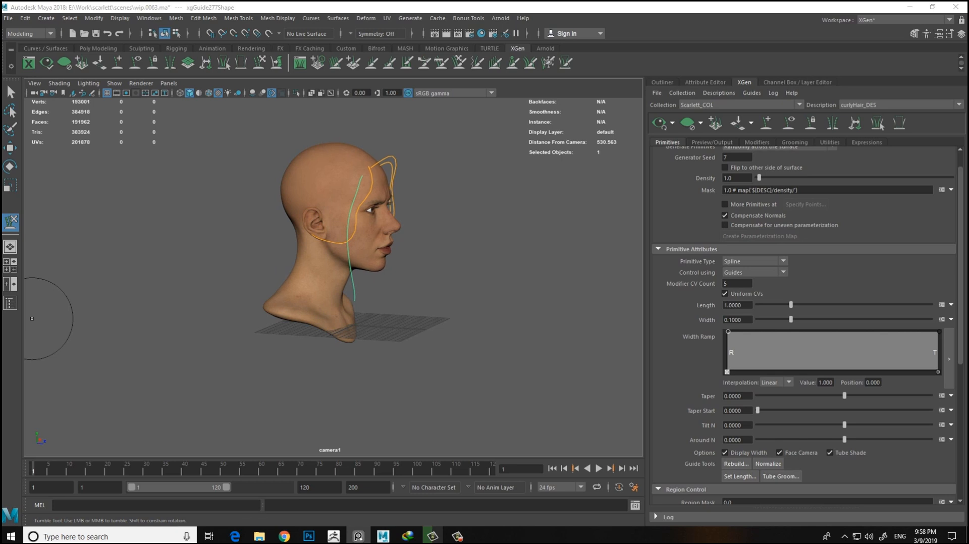
{"action": "left_click_drag", "start_coordinate": [443, 244], "coordinate": [365, 322], "text": "alt"}
{"action": "mouse_move", "coordinate": [289, 313]}
{"action": "left_mouse_down"}
{"action": "mouse_move", "coordinate": [341, 300]}
{"action": "mouse_move", "coordinate": [320, 243]}
{"action": "mouse_move", "coordinate": [292, 313]}
{"action": "mouse_move", "coordinate": [75, 281]}
{"action": "left_mouse_up"}
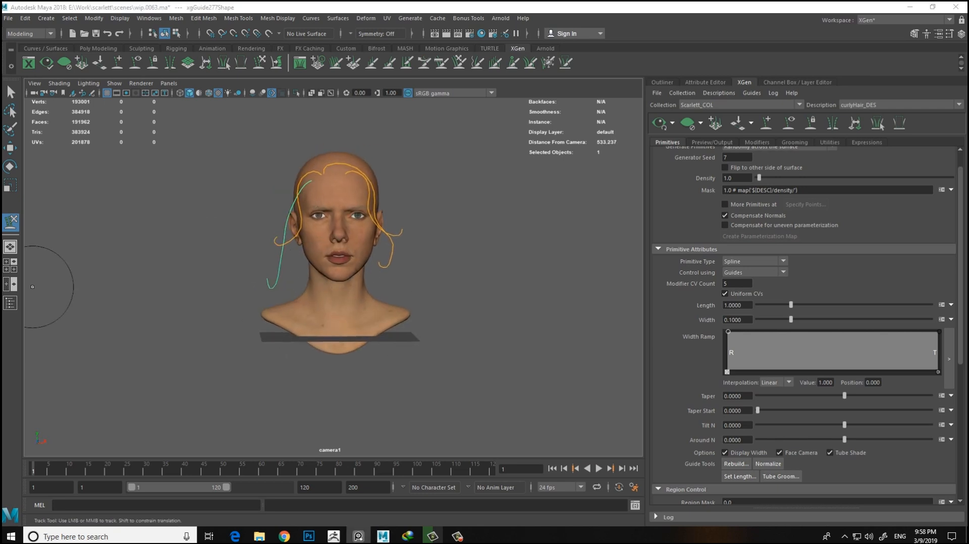
Step: Sculpt the fourth guide's lower half inward toward the right side of the jaw
{"action": "right_click_drag", "start_coordinate": [472, 268], "coordinate": [285, 285], "text": "alt"}
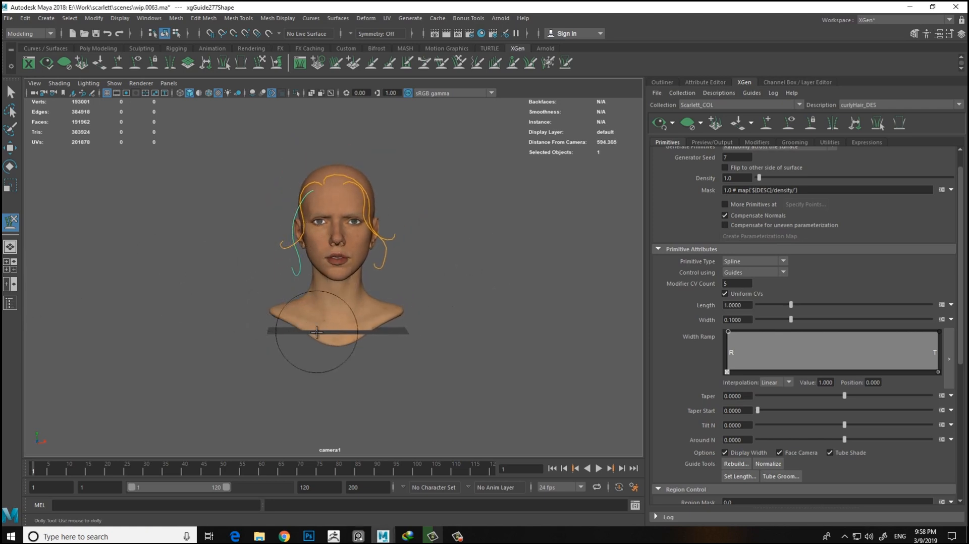
{"action": "scroll", "coordinate": [310, 308], "scroll_direction": "up", "scroll_amount": 3}
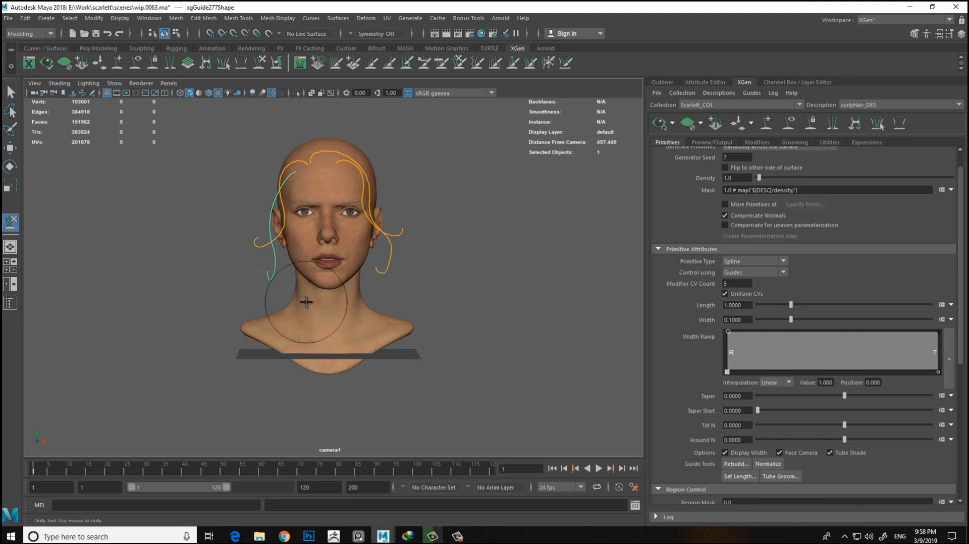
{"action": "scroll", "coordinate": [306, 301], "scroll_direction": "up", "scroll_amount": 2}
{"action": "middle_click_drag", "start_coordinate": [245, 232], "coordinate": [319, 271], "text": "alt"}
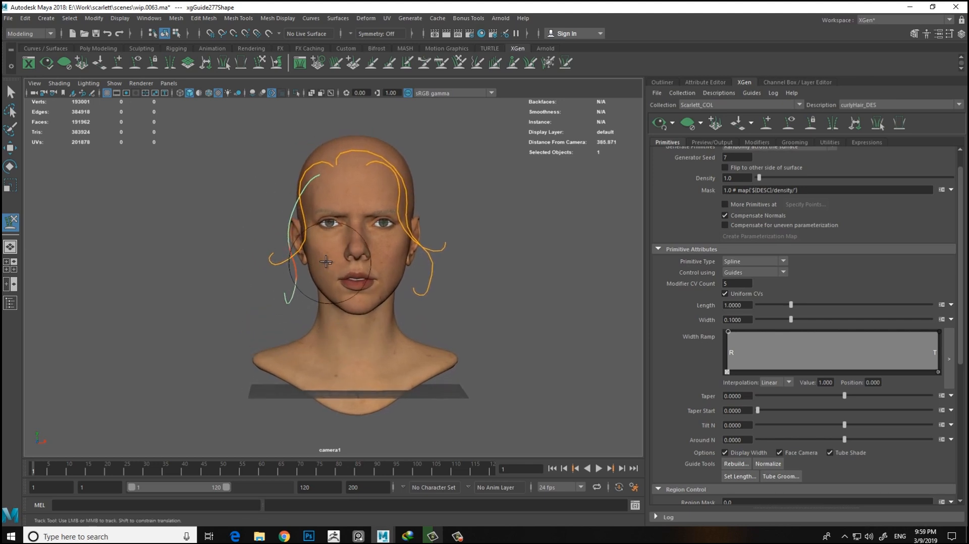
Step: Sculpt the fourth guide's upper section into an outward arc around the right temple, forming a soft wave
{"action": "left_click_drag", "start_coordinate": [331, 242], "coordinate": [406, 208], "text": "alt"}
{"action": "left_click_drag", "start_coordinate": [430, 273], "coordinate": [251, 192], "text": "alt"}
{"action": "scroll", "coordinate": [351, 243], "scroll_direction": "down", "scroll_amount": 3}
{"action": "left_click_drag", "start_coordinate": [369, 208], "coordinate": [233, 138], "text": "alt"}
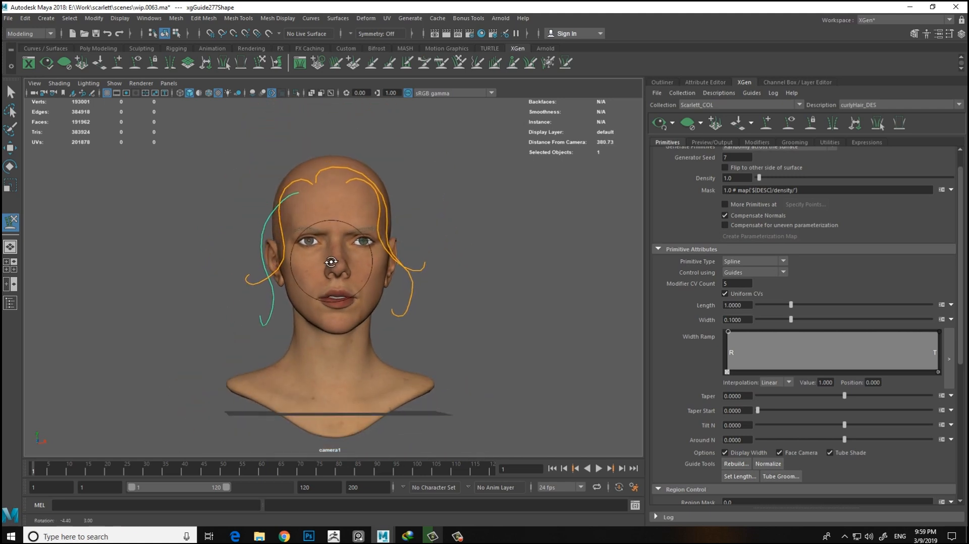
Step: Save the scene as the incremental version wip.0064.ma
{"action": "mouse_move", "coordinate": [456, 241]}
{"action": "left_mouse_down", "text": "alt"}
{"action": "mouse_move", "coordinate": [343, 255]}
{"action": "mouse_move", "coordinate": [448, 237]}
{"action": "left_mouse_up", "text": "alt"}
{"action": "right_click_drag", "start_coordinate": [447, 238], "coordinate": [500, 243], "text": "alt"}
{"action": "left_click_drag", "start_coordinate": [499, 242], "coordinate": [499, 247], "text": "alt"}
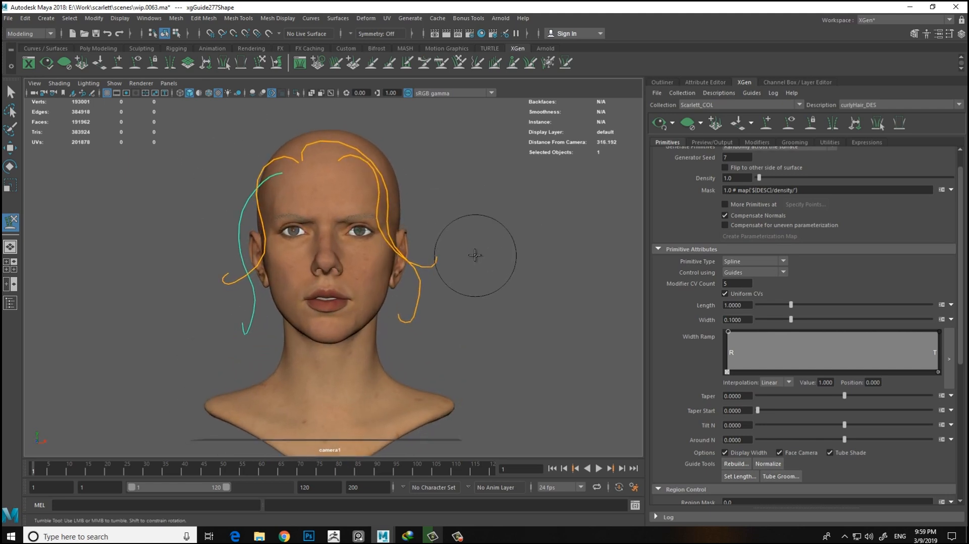
{"action": "key", "text": "ctrl+alt+s"}
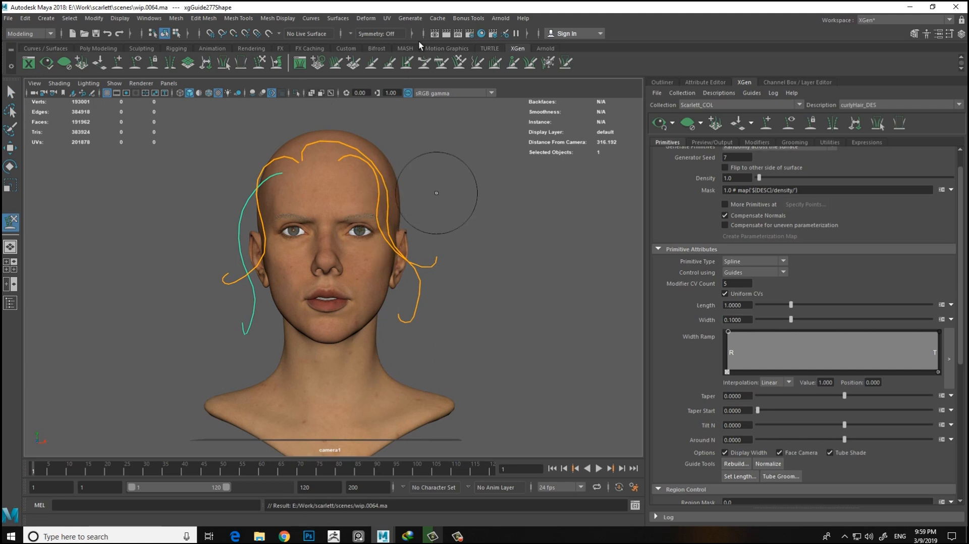
Step: Compare the four guides with the reference photos of the wavy, parted red hairstyle
{"action": "left_click_drag", "start_coordinate": [417, 239], "coordinate": [458, 217], "text": "alt"}
{"action": "middle_click_drag", "start_coordinate": [447, 217], "coordinate": [465, 218], "text": "alt"}
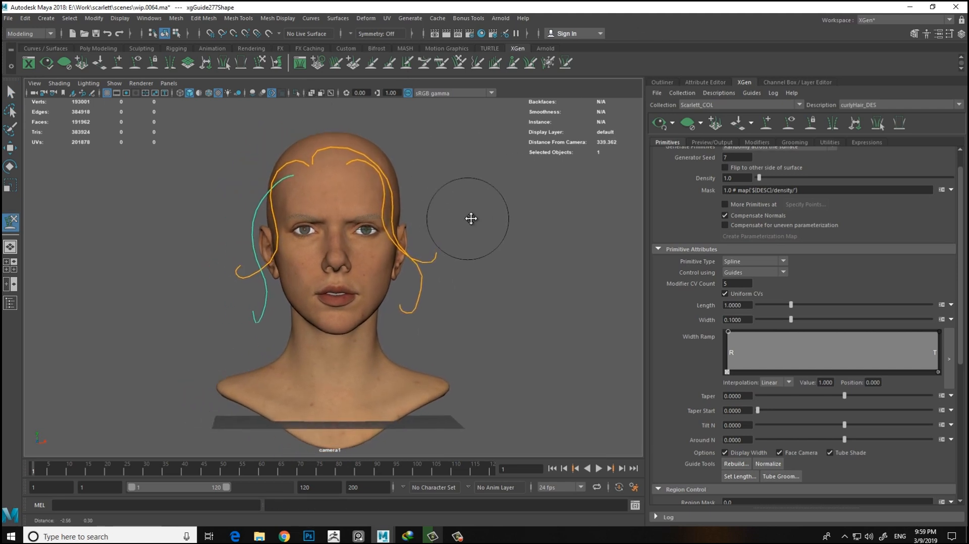
{"action": "right_click_drag", "start_coordinate": [318, 192], "coordinate": [347, 188], "text": "alt"}
{"action": "middle_click_drag", "start_coordinate": [482, 190], "coordinate": [480, 190], "text": "alt"}
{"action": "key", "text": "alt+Tab"}
{"action": "scroll", "coordinate": [169, 273], "scroll_direction": "down", "scroll_amount": 3}
{"action": "middle_click_drag", "start_coordinate": [167, 410], "coordinate": [190, 305]}
{"action": "scroll", "coordinate": [189, 305], "scroll_direction": "down", "scroll_amount": 4}
{"action": "middle_click_drag", "start_coordinate": [98, 81], "coordinate": [115, 263]}
{"action": "scroll", "coordinate": [178, 267], "scroll_direction": "down", "scroll_amount": 5}
{"action": "scroll", "coordinate": [367, 293], "scroll_direction": "up", "scroll_amount": 5}
{"action": "scroll", "coordinate": [282, 257], "scroll_direction": "up", "scroll_amount": 4}
{"action": "scroll", "coordinate": [283, 256], "scroll_direction": "down", "scroll_amount": 5}
{"action": "scroll", "coordinate": [306, 275], "scroll_direction": "up", "scroll_amount": 4}
{"action": "scroll", "coordinate": [306, 275], "scroll_direction": "up", "scroll_amount": 3}
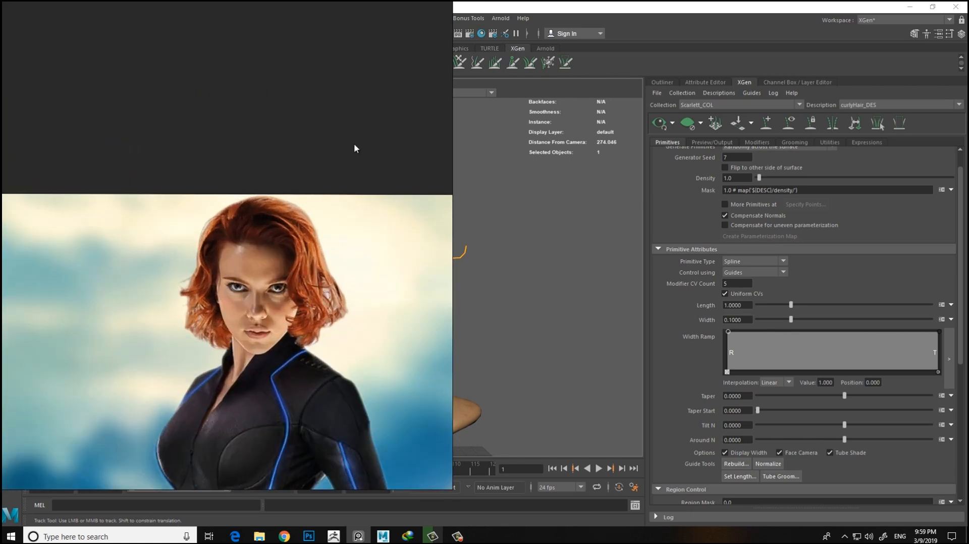
Step: Return to Maya and place a fifth guide on the character's left temple
{"action": "key", "text": "alt+Tab"}
{"action": "left_click_drag", "start_coordinate": [556, 231], "coordinate": [523, 208], "text": "alt"}
{"action": "middle_click_drag", "start_coordinate": [523, 209], "coordinate": [482, 231], "text": "alt"}
{"action": "right_click_drag", "start_coordinate": [482, 231], "coordinate": [507, 240], "text": "alt"}
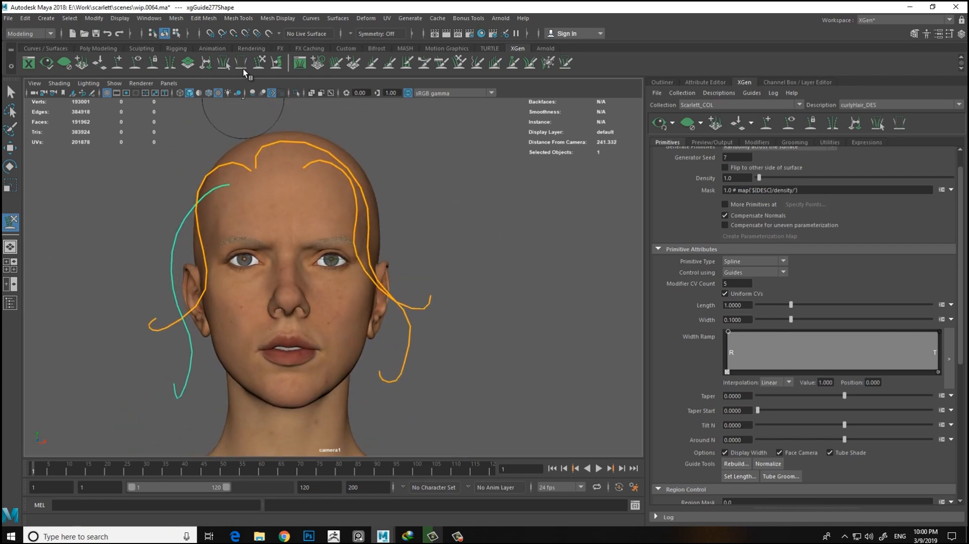
{"action": "left_click", "coordinate": [120, 65]}
{"action": "left_click_drag", "start_coordinate": [444, 187], "coordinate": [272, 219], "text": "alt"}
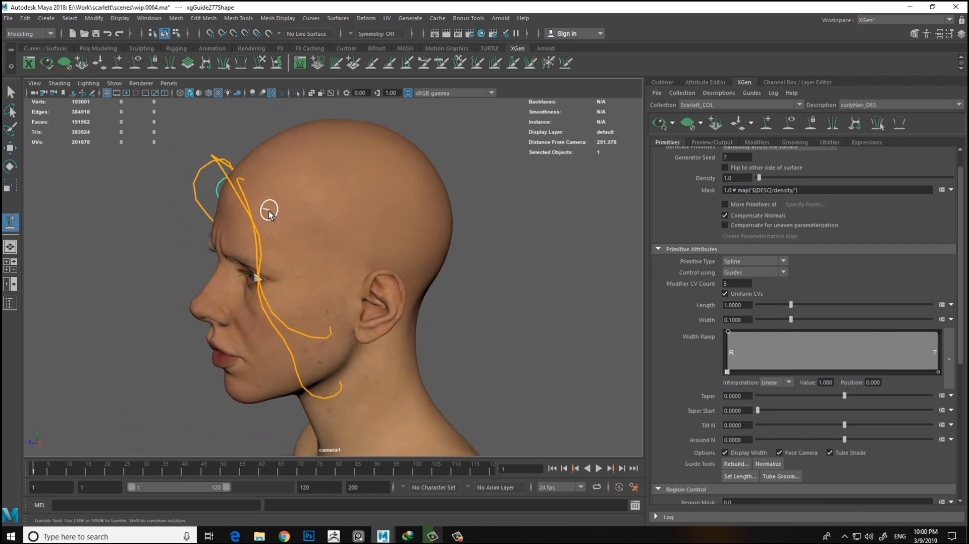
{"action": "mouse_move", "coordinate": [349, 203]}
{"action": "left_mouse_down", "text": "alt"}
{"action": "mouse_move", "coordinate": [512, 216]}
{"action": "mouse_move", "coordinate": [497, 200]}
{"action": "mouse_move", "coordinate": [324, 202]}
{"action": "mouse_move", "coordinate": [275, 214]}
{"action": "mouse_move", "coordinate": [348, 214]}
{"action": "left_mouse_up", "text": "alt"}
{"action": "left_click", "coordinate": [435, 177]}
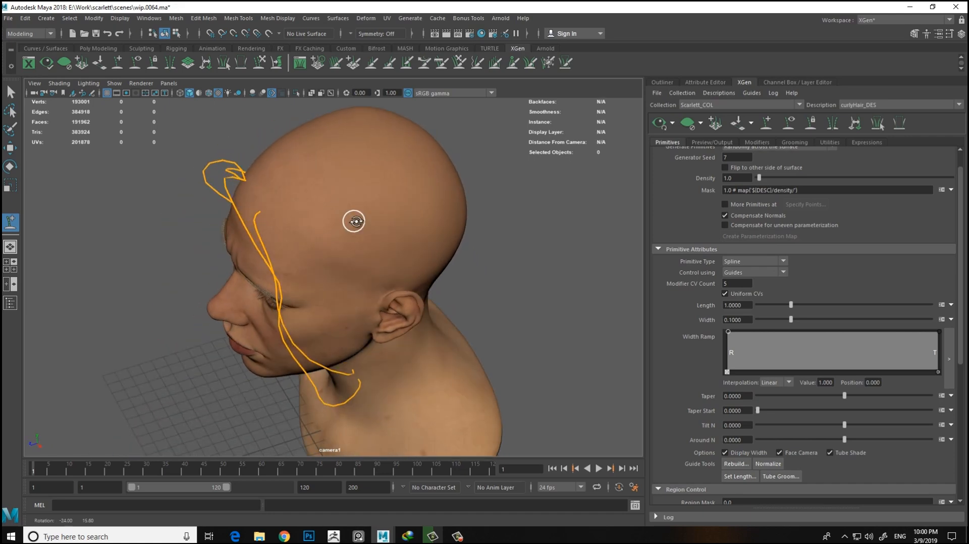
{"action": "right_click_drag", "start_coordinate": [348, 214], "coordinate": [317, 246], "text": "alt"}
{"action": "left_click", "coordinate": [311, 244]}
{"action": "left_click_drag", "start_coordinate": [311, 245], "coordinate": [505, 206], "text": "alt"}
{"action": "right_click_drag", "start_coordinate": [505, 207], "coordinate": [449, 212], "text": "alt"}
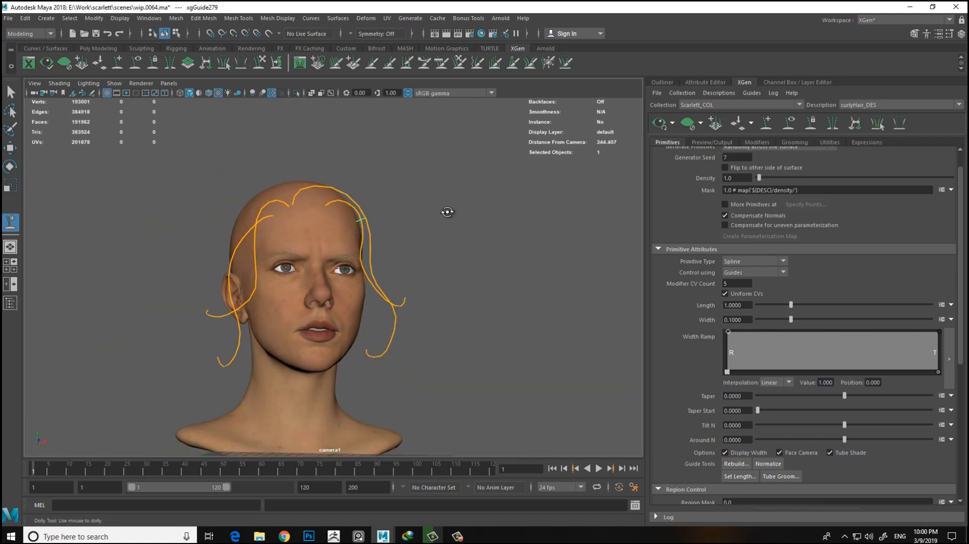
Step: Scale the fifth guide uniformly into a straight strand extending from the left temple
{"action": "left_click_drag", "start_coordinate": [449, 212], "coordinate": [387, 224], "text": "alt"}
{"action": "key", "text": "r"}
{"action": "key", "text": "e"}
{"action": "left_click_drag", "start_coordinate": [447, 313], "coordinate": [434, 293], "text": "alt"}
{"action": "right_click_drag", "start_coordinate": [434, 292], "coordinate": [426, 274], "text": "alt"}
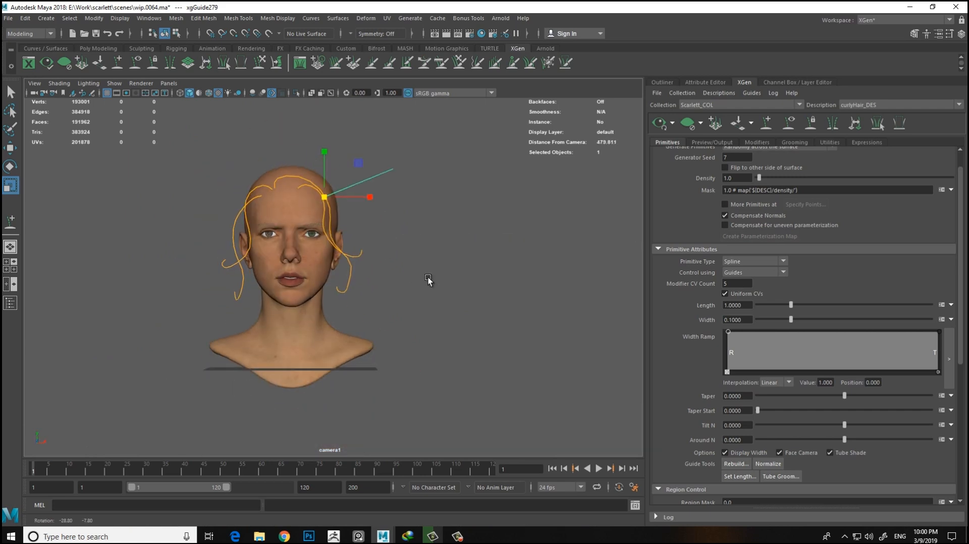
Step: Rotate the fifth guide so it hangs down past the character's left ear
{"action": "left_click_drag", "start_coordinate": [364, 161], "coordinate": [393, 254]}
{"action": "left_click_drag", "start_coordinate": [451, 277], "coordinate": [371, 275], "text": "alt"}
{"action": "left_click_drag", "start_coordinate": [335, 152], "coordinate": [296, 145]}
Step: Rebuild the fifth guide with 10 CVs
{"action": "left_click_drag", "start_coordinate": [418, 248], "coordinate": [521, 258], "text": "alt"}
{"action": "right_click_drag", "start_coordinate": [489, 257], "coordinate": [571, 346], "text": "alt"}
{"action": "left_click_drag", "start_coordinate": [571, 346], "coordinate": [547, 338], "text": "alt"}
{"action": "left_click", "coordinate": [746, 460]}
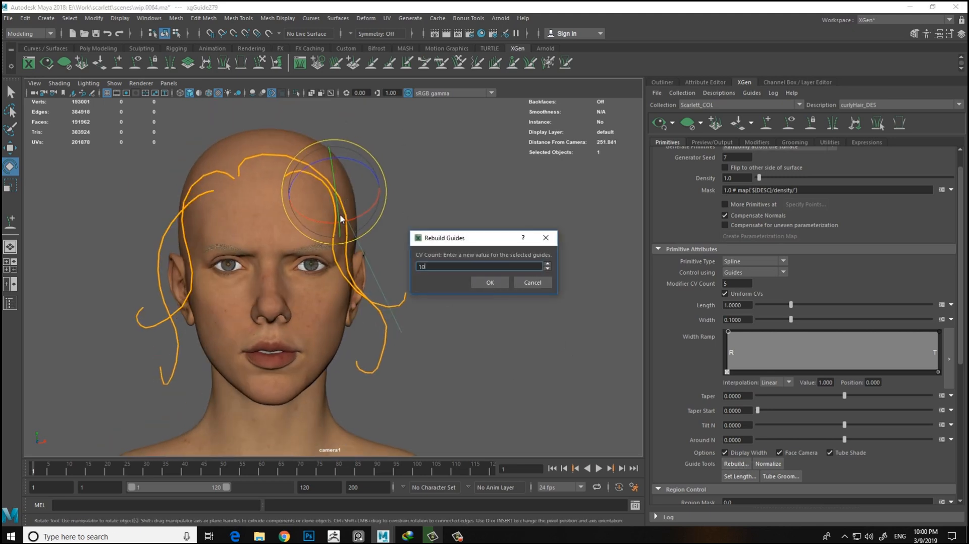
{"action": "type", "text": "10"}
{"action": "left_click", "coordinate": [473, 282]}
Step: Sculpt the fifth guide's lower end inward into a curl beside the left side of the neck
{"action": "left_click_drag", "start_coordinate": [372, 210], "coordinate": [283, 241], "text": "alt"}
{"action": "mouse_move", "coordinate": [381, 241]}
{"action": "left_mouse_down", "text": "alt"}
{"action": "mouse_move", "coordinate": [446, 279]}
{"action": "mouse_move", "coordinate": [396, 331]}
{"action": "mouse_move", "coordinate": [333, 337]}
{"action": "left_mouse_up", "text": "alt"}
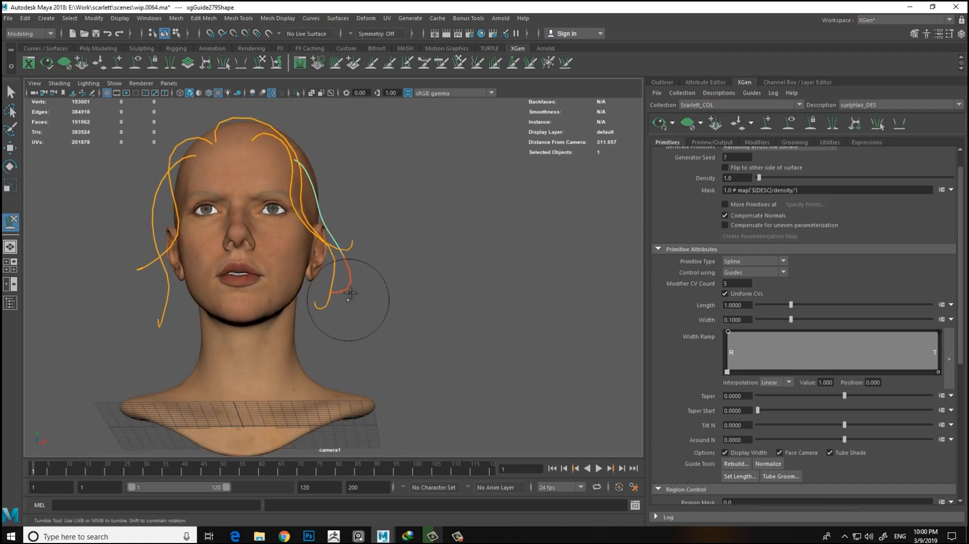
{"action": "left_click_drag", "start_coordinate": [346, 260], "coordinate": [227, 231], "text": "alt"}
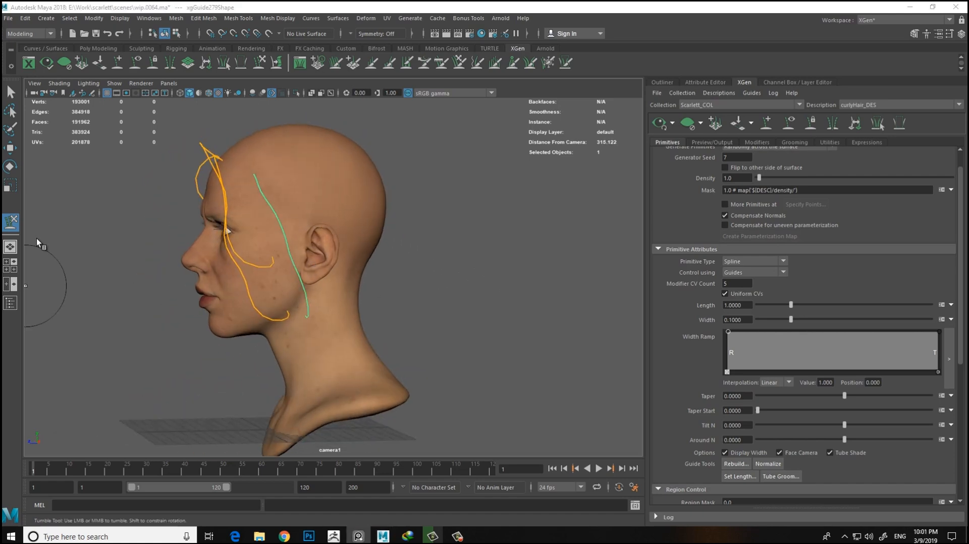
Step: Sculpt the fifth guide in profile, pulling its upper section forward at the temple to form a wave
{"action": "left_click_drag", "start_coordinate": [487, 212], "coordinate": [503, 208], "text": "alt"}
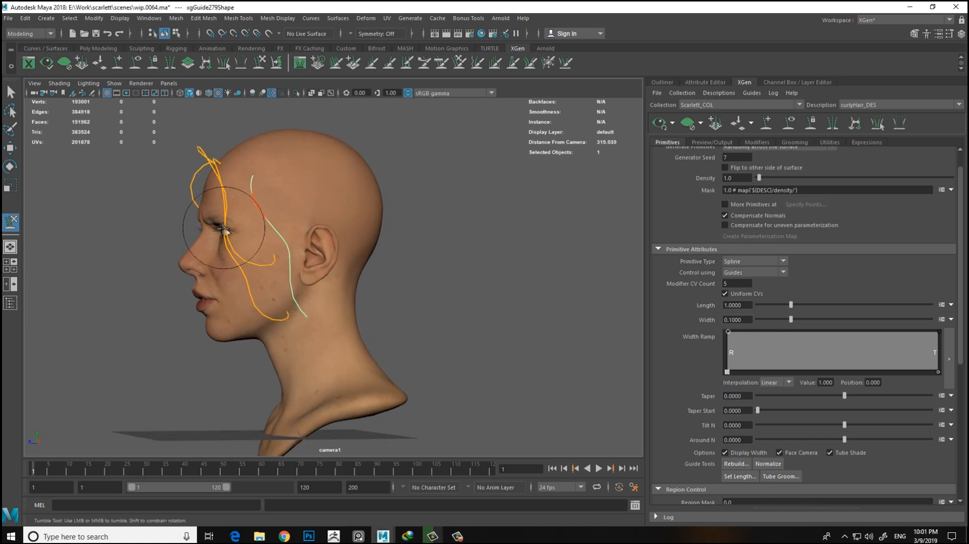
{"action": "left_click_drag", "start_coordinate": [360, 307], "coordinate": [444, 289], "text": "alt"}
{"action": "middle_click_drag", "start_coordinate": [443, 289], "coordinate": [442, 281], "text": "alt"}
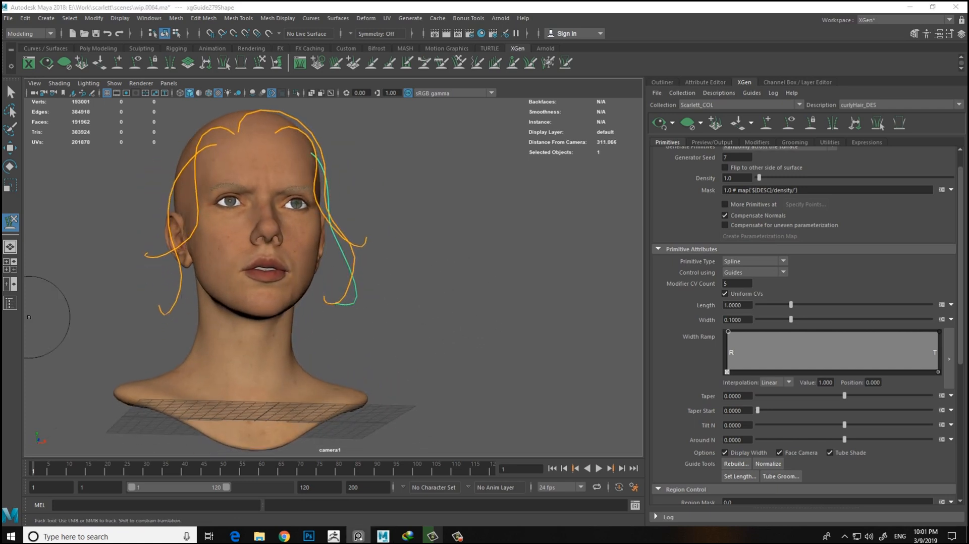
Step: Refine the fifth guide's wave and inward tip curl from the front, three-quarter and profile views
{"action": "left_click_drag", "start_coordinate": [410, 249], "coordinate": [320, 344], "text": "alt"}
{"action": "left_click_drag", "start_coordinate": [302, 311], "coordinate": [460, 277], "text": "alt"}
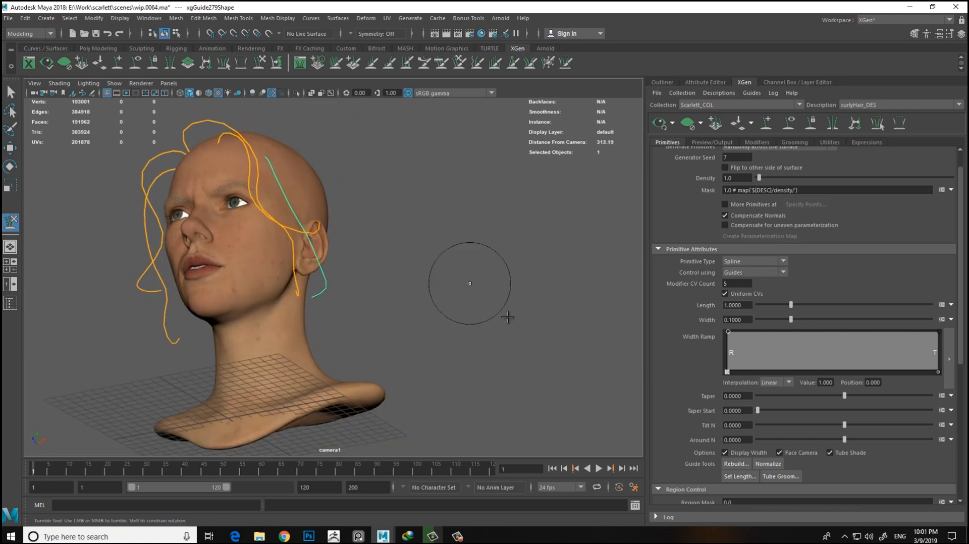
{"action": "left_click_drag", "start_coordinate": [383, 275], "coordinate": [314, 282], "text": "alt"}
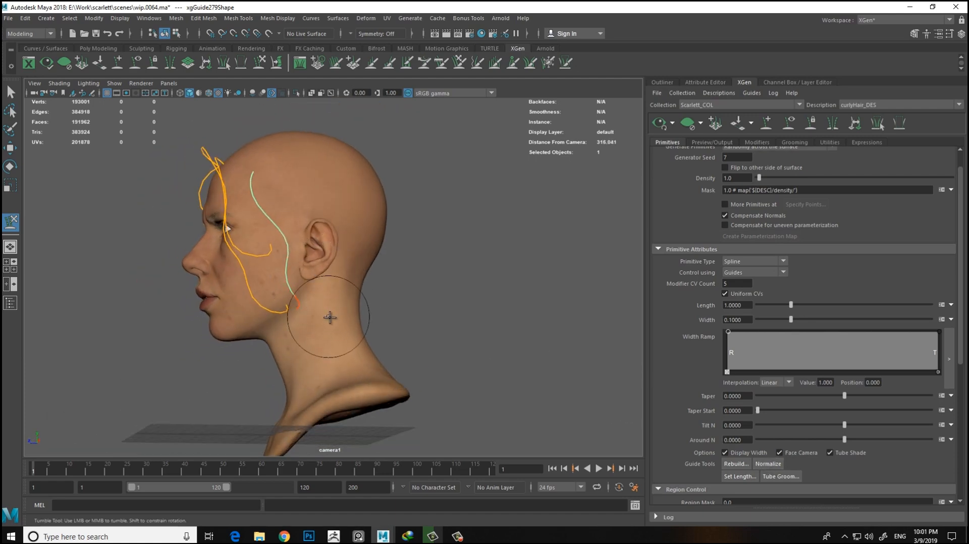
{"action": "mouse_move", "coordinate": [307, 230]}
{"action": "left_mouse_down", "text": "alt"}
{"action": "mouse_move", "coordinate": [506, 253]}
{"action": "mouse_move", "coordinate": [495, 267]}
{"action": "mouse_move", "coordinate": [435, 268]}
{"action": "left_mouse_up", "text": "alt"}
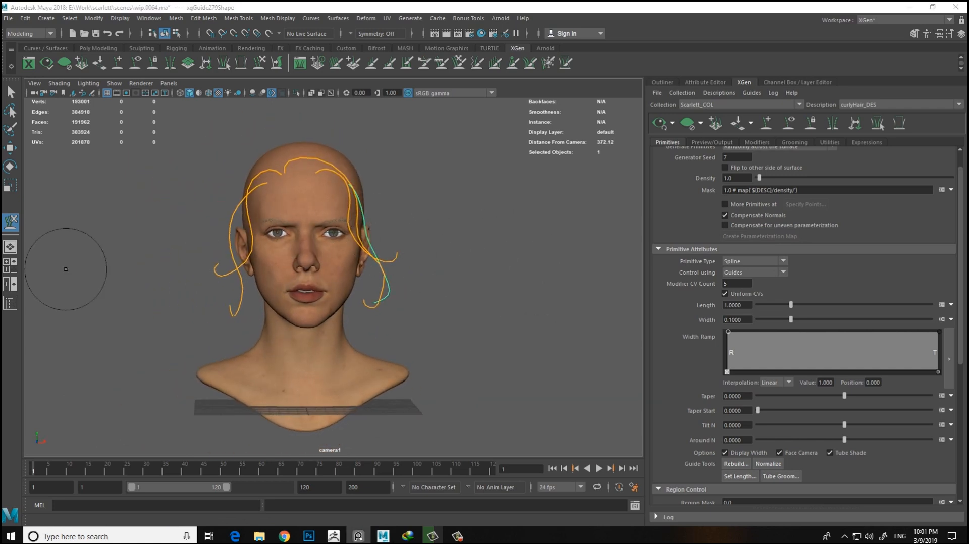
Step: Place a sixth guide on the scalp just behind the parting above the forehead
{"action": "left_click_drag", "start_coordinate": [262, 197], "coordinate": [366, 177], "text": "alt"}
{"action": "left_click", "coordinate": [133, 64]}
{"action": "left_click_drag", "start_coordinate": [308, 181], "coordinate": [196, 241], "text": "alt"}
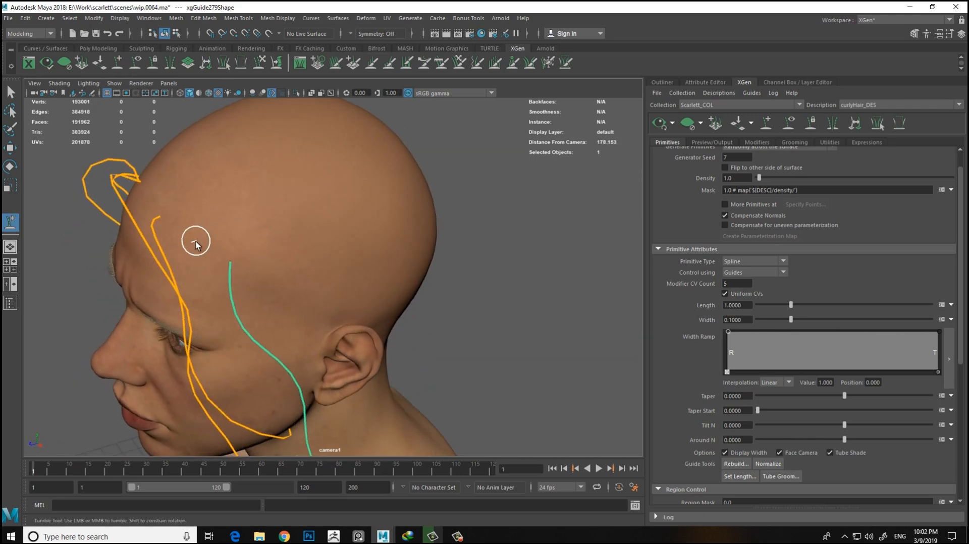
{"action": "left_click", "coordinate": [194, 242]}
{"action": "scroll", "coordinate": [340, 238], "scroll_direction": "down", "scroll_amount": 5}
{"action": "left_click_drag", "start_coordinate": [339, 238], "coordinate": [448, 272], "text": "alt"}
{"action": "left_click", "coordinate": [448, 268]}
{"action": "mouse_move", "coordinate": [359, 223]}
{"action": "left_mouse_down", "text": "alt"}
{"action": "mouse_move", "coordinate": [396, 208]}
{"action": "mouse_move", "coordinate": [361, 206]}
{"action": "mouse_move", "coordinate": [348, 219]}
{"action": "left_mouse_up", "text": "alt"}
{"action": "scroll", "coordinate": [320, 253], "scroll_direction": "up", "scroll_amount": 4}
{"action": "middle_click_drag", "start_coordinate": [218, 213], "coordinate": [254, 251], "text": "alt"}
{"action": "mouse_move", "coordinate": [273, 234]}
{"action": "left_mouse_down", "text": "alt"}
{"action": "mouse_move", "coordinate": [286, 253]}
{"action": "mouse_move", "coordinate": [322, 237]}
{"action": "mouse_move", "coordinate": [314, 223]}
{"action": "left_mouse_up", "text": "alt"}
{"action": "left_click", "coordinate": [259, 301]}
Step: Rotate the sixth guide so it leans toward the left side of the character's head
{"action": "left_click", "coordinate": [260, 63]}
{"action": "middle_click_drag", "start_coordinate": [323, 191], "coordinate": [270, 158], "text": "alt"}
{"action": "mouse_move", "coordinate": [270, 158]}
{"action": "left_mouse_down", "text": "alt"}
{"action": "mouse_move", "coordinate": [245, 206]}
{"action": "mouse_move", "coordinate": [252, 218]}
{"action": "left_mouse_up", "text": "alt"}
{"action": "middle_click_drag", "start_coordinate": [328, 201], "coordinate": [303, 182], "text": "alt"}
{"action": "left_click_drag", "start_coordinate": [351, 183], "coordinate": [379, 216], "text": "alt"}
{"action": "key", "text": "e"}
{"action": "left_click_drag", "start_coordinate": [256, 240], "coordinate": [245, 229]}
{"action": "left_click_drag", "start_coordinate": [349, 202], "coordinate": [375, 176], "text": "alt"}
Step: Sculpt the sixth guide over the top of the head and down past the left ear
{"action": "left_click", "coordinate": [259, 61]}
{"action": "mouse_move", "coordinate": [327, 231]}
{"action": "left_mouse_down", "text": "alt"}
{"action": "mouse_move", "coordinate": [343, 186]}
{"action": "mouse_move", "coordinate": [326, 189]}
{"action": "mouse_move", "coordinate": [342, 154]}
{"action": "mouse_move", "coordinate": [361, 206]}
{"action": "mouse_move", "coordinate": [345, 236]}
{"action": "left_mouse_up", "text": "alt"}
{"action": "left_click_drag", "start_coordinate": [316, 195], "coordinate": [348, 222]}
{"action": "middle_click_drag", "start_coordinate": [357, 232], "coordinate": [347, 210], "text": "alt"}
{"action": "left_click_drag", "start_coordinate": [294, 184], "coordinate": [349, 209]}
{"action": "middle_click_drag", "start_coordinate": [411, 283], "coordinate": [395, 244], "text": "alt"}
{"action": "left_click_drag", "start_coordinate": [392, 247], "coordinate": [393, 245], "text": "alt"}
{"action": "middle_click_drag", "start_coordinate": [393, 245], "coordinate": [427, 352], "text": "alt"}
Step: Rebuild the sixth guide with 12 CVs and sculpt its tip outward beside the left jaw
{"action": "left_click", "coordinate": [736, 464]}
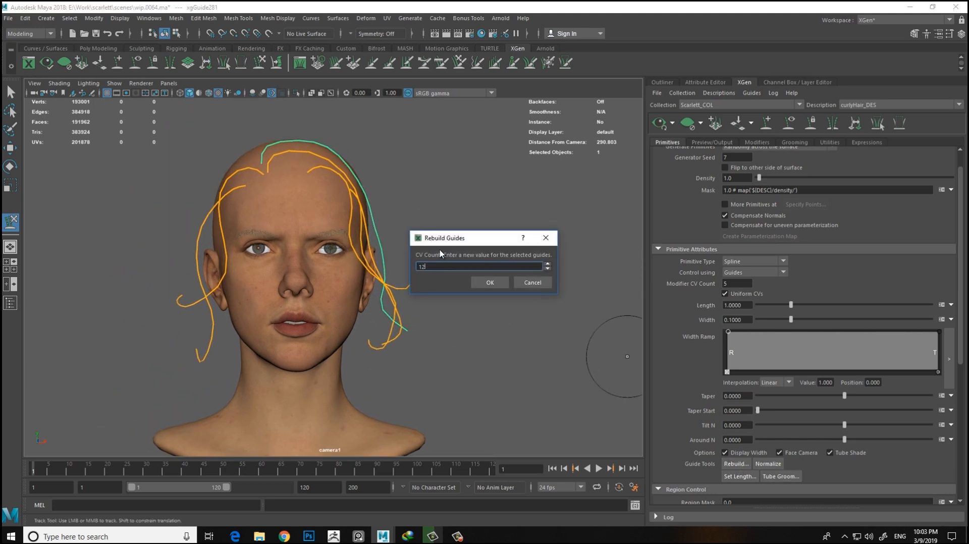
{"action": "left_click", "coordinate": [483, 281]}
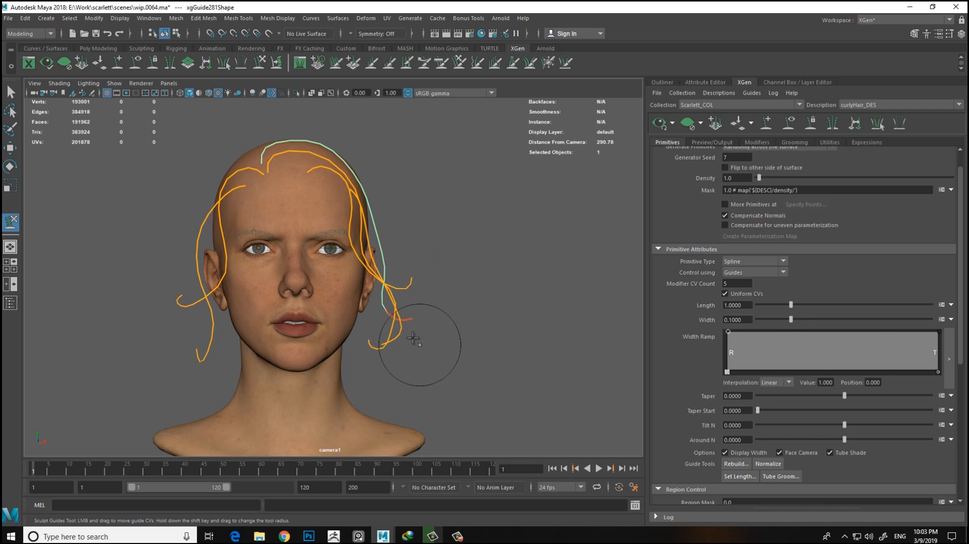
{"action": "middle_click_drag", "start_coordinate": [419, 309], "coordinate": [400, 278], "text": "alt"}
{"action": "right_click_drag", "start_coordinate": [400, 279], "coordinate": [358, 295], "text": "alt"}
Step: Sculpt the sixth guide in profile, pushing its middle section back toward the front of the ear
{"action": "left_click_drag", "start_coordinate": [389, 228], "coordinate": [317, 268], "text": "alt"}
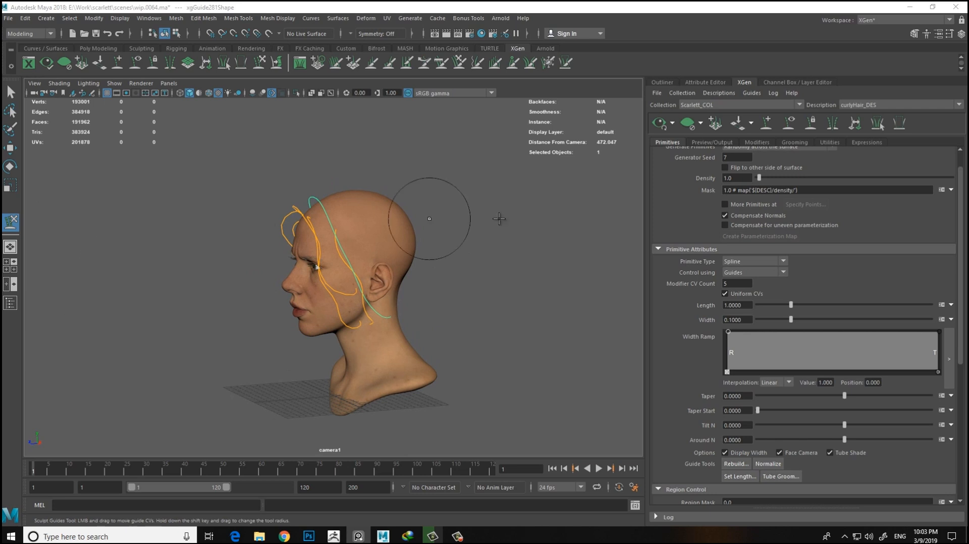
{"action": "right_click_drag", "start_coordinate": [454, 198], "coordinate": [527, 210], "text": "alt"}
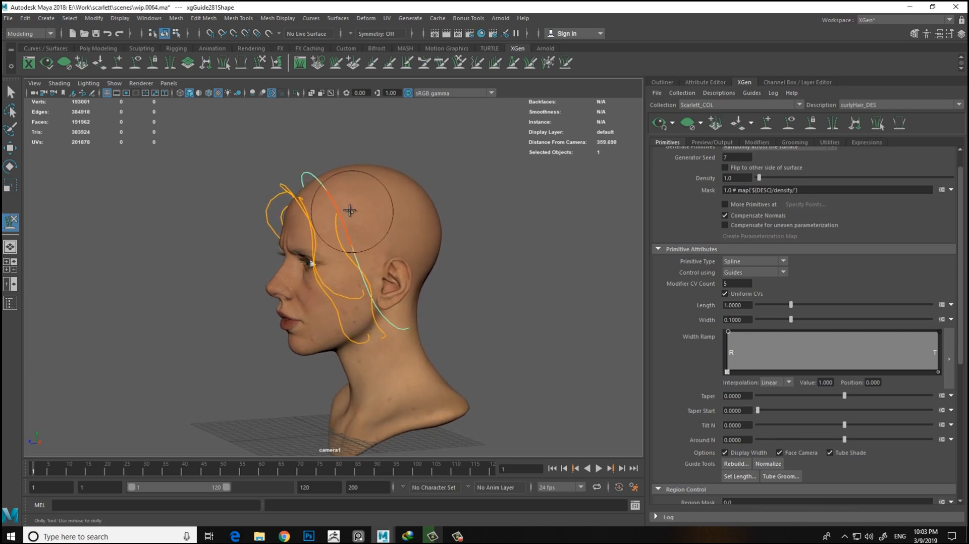
{"action": "mouse_move", "coordinate": [369, 256]}
{"action": "left_mouse_down"}
{"action": "mouse_move", "coordinate": [375, 271]}
{"action": "mouse_move", "coordinate": [380, 256]}
{"action": "mouse_move", "coordinate": [396, 270]}
{"action": "left_mouse_up"}
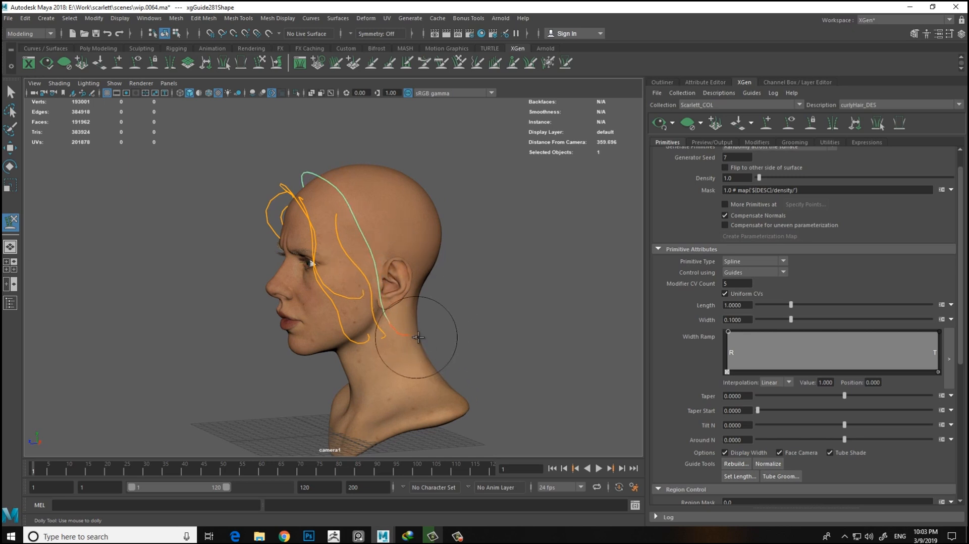
{"action": "left_click_drag", "start_coordinate": [502, 219], "coordinate": [498, 234], "text": "alt"}
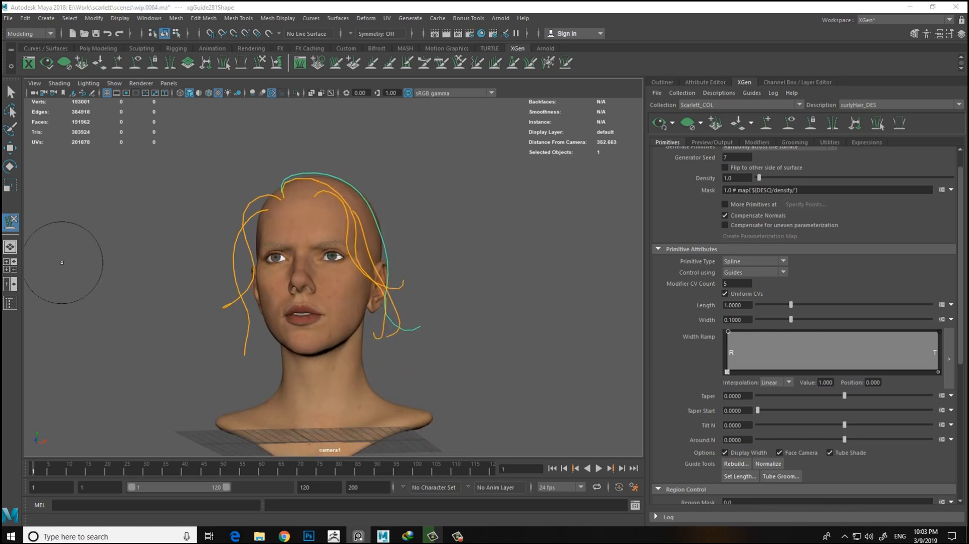
Step: Sculpt the sixth guide from the front, pulling it in beside the ear and flicking its tip outward and up
{"action": "left_click_drag", "start_coordinate": [160, 213], "coordinate": [360, 182], "text": "alt"}
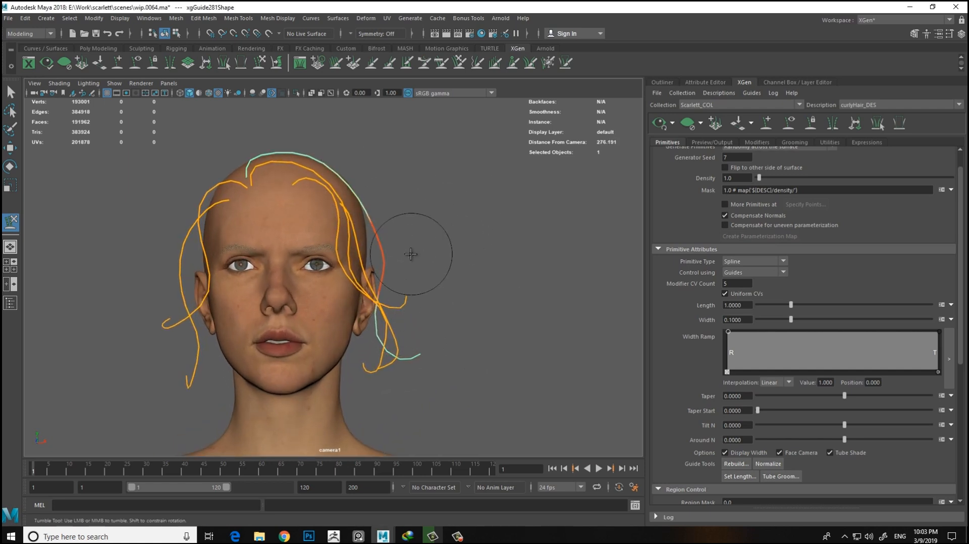
{"action": "left_click_drag", "start_coordinate": [433, 198], "coordinate": [439, 197], "text": "alt"}
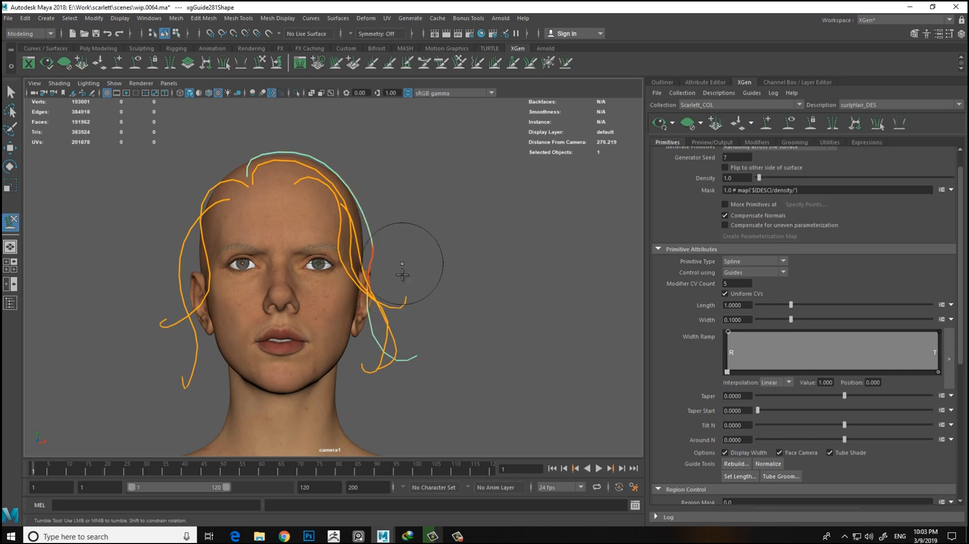
{"action": "mouse_move", "coordinate": [432, 265]}
{"action": "left_mouse_down", "text": "alt"}
{"action": "mouse_move", "coordinate": [444, 253]}
{"action": "mouse_move", "coordinate": [470, 259]}
{"action": "left_mouse_up", "text": "alt"}
{"action": "middle_click_drag", "start_coordinate": [438, 310], "coordinate": [439, 329], "text": "alt"}
{"action": "left_click_drag", "start_coordinate": [461, 212], "coordinate": [452, 214], "text": "alt"}
{"action": "left_click_drag", "start_coordinate": [459, 249], "coordinate": [460, 272], "text": "alt"}
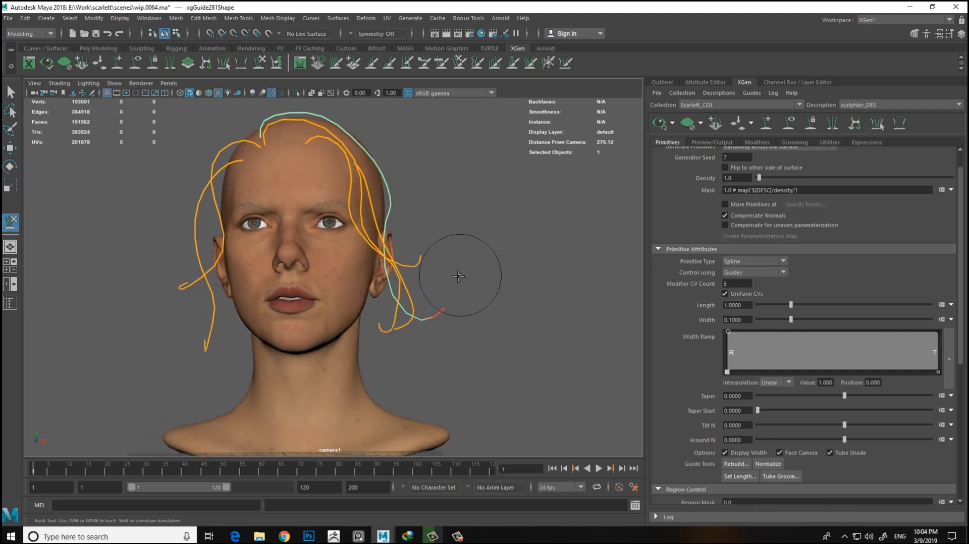
Step: Select the fifth guide and sculpt its lower end outward below the left ear, keeping the wave in profile
{"action": "key", "text": "w"}
{"action": "key", "text": "y"}
{"action": "left_click_drag", "start_coordinate": [432, 352], "coordinate": [370, 328], "text": "alt"}
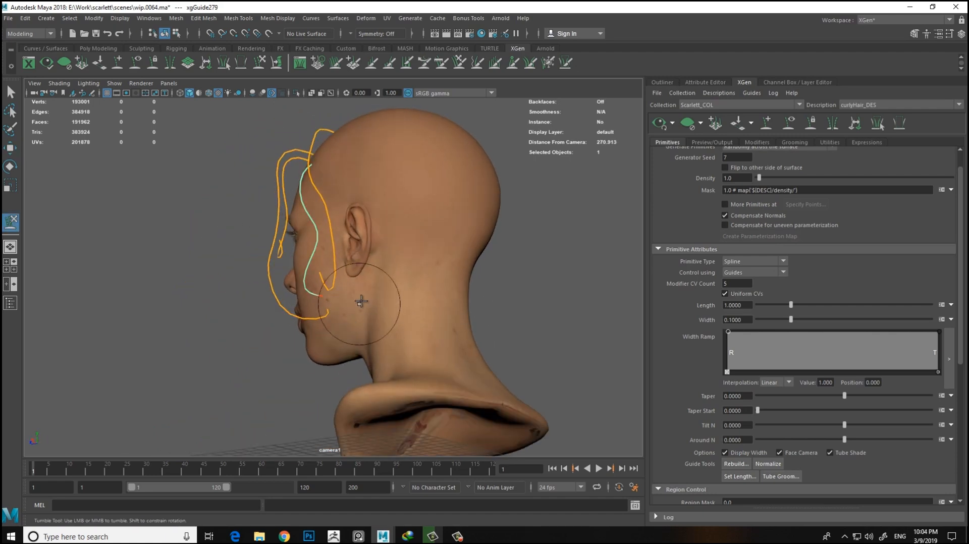
{"action": "left_click_drag", "start_coordinate": [450, 307], "coordinate": [509, 212], "text": "alt"}
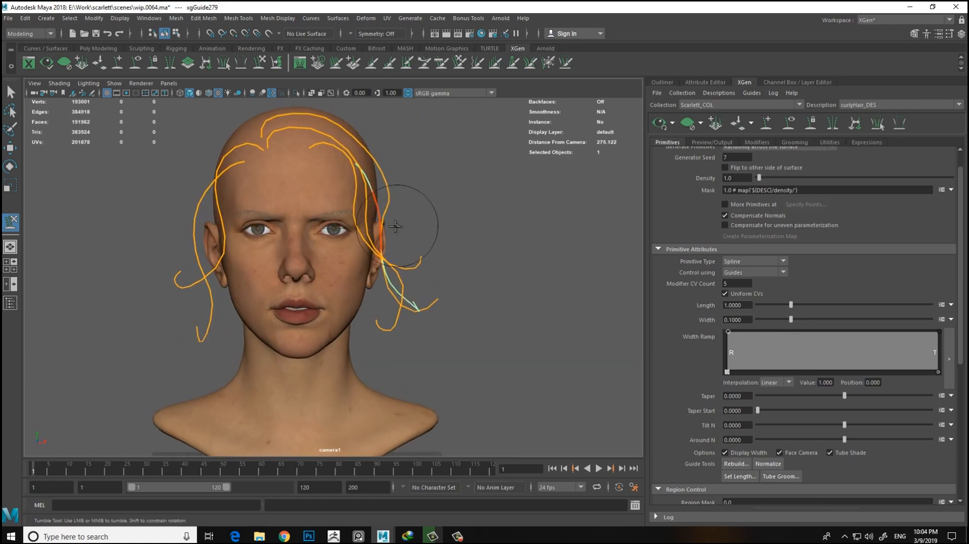
{"action": "left_click_drag", "start_coordinate": [402, 267], "coordinate": [349, 228], "text": "alt"}
{"action": "left_click_drag", "start_coordinate": [442, 188], "coordinate": [339, 255], "text": "alt"}
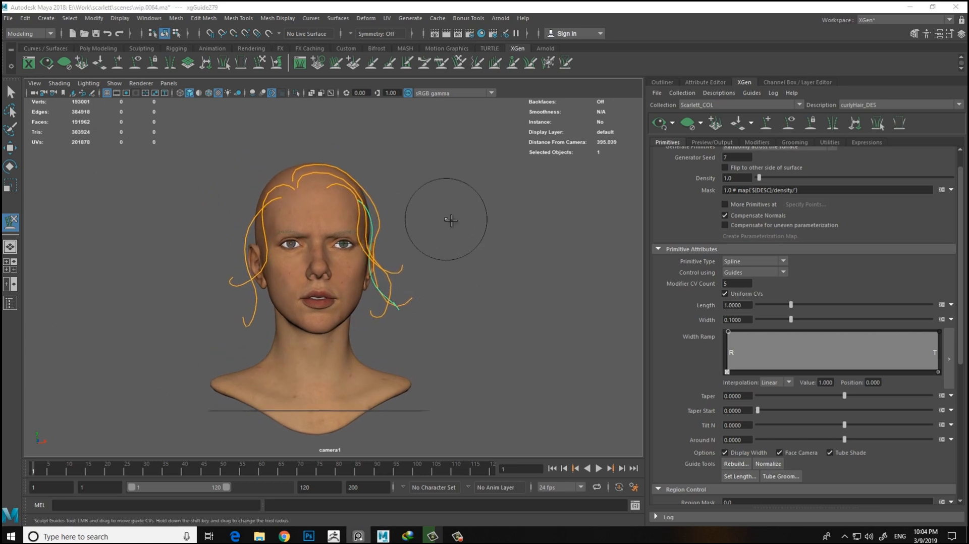
{"action": "left_click_drag", "start_coordinate": [440, 216], "coordinate": [460, 231], "text": "alt"}
{"action": "middle_click_drag", "start_coordinate": [433, 201], "coordinate": [433, 231], "text": "alt"}
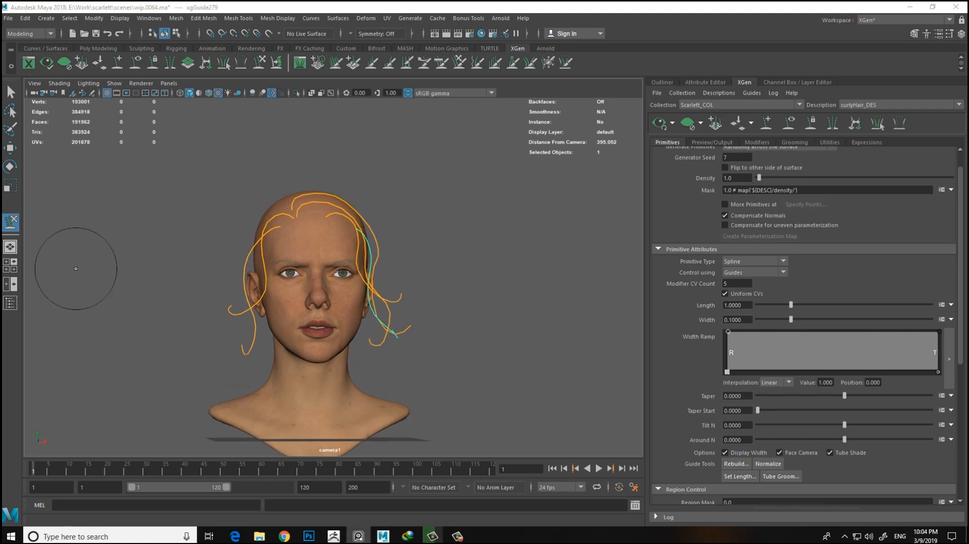
Step: Examine the guides on both sides of the head from the front and from above
{"action": "mouse_move", "coordinate": [464, 202]}
{"action": "right_mouse_down", "text": "alt"}
{"action": "mouse_move", "coordinate": [439, 233]}
{"action": "mouse_move", "coordinate": [449, 243]}
{"action": "mouse_move", "coordinate": [475, 213]}
{"action": "right_mouse_up", "text": "alt"}
{"action": "left_click", "coordinate": [100, 62]}
{"action": "right_click_drag", "start_coordinate": [282, 239], "coordinate": [52, 184], "text": "alt"}
{"action": "left_click", "coordinate": [352, 216]}
{"action": "mouse_move", "coordinate": [51, 188]}
{"action": "left_mouse_down", "text": "alt"}
{"action": "mouse_move", "coordinate": [186, 229]}
{"action": "mouse_move", "coordinate": [185, 244]}
{"action": "left_mouse_up", "text": "alt"}
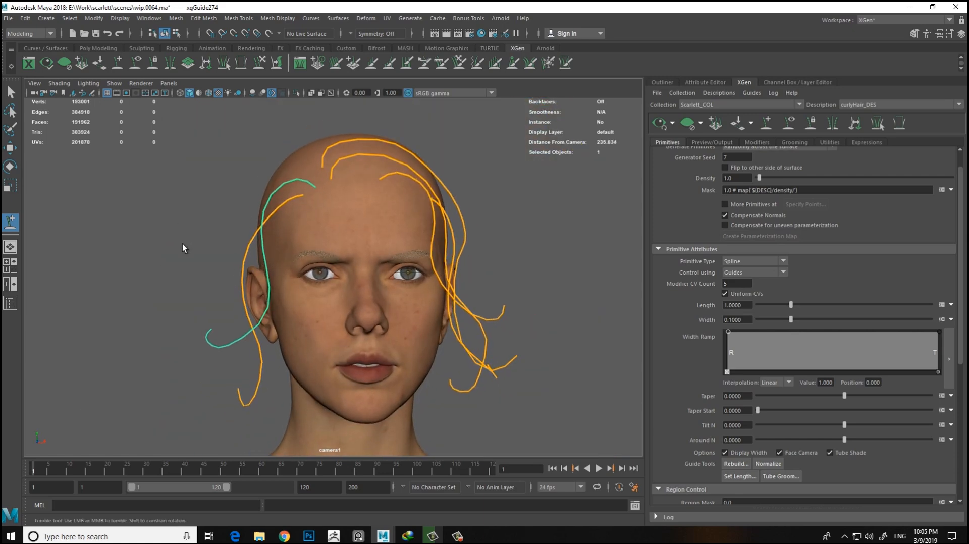
{"action": "scroll", "coordinate": [186, 244], "scroll_direction": "down", "scroll_amount": 2}
{"action": "scroll", "coordinate": [281, 283], "scroll_direction": "down", "scroll_amount": 3}
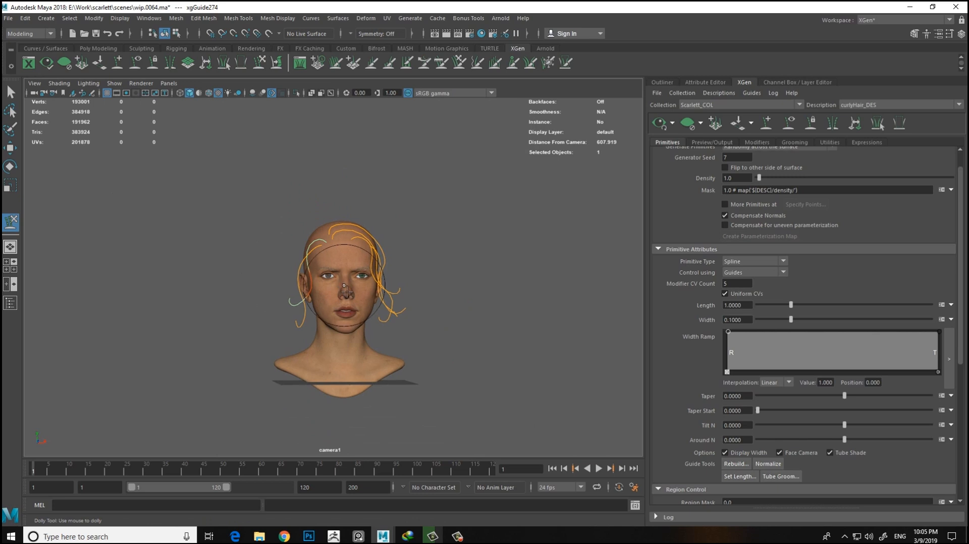
{"action": "scroll", "coordinate": [344, 287], "scroll_direction": "up", "scroll_amount": 3}
{"action": "left_click_drag", "start_coordinate": [461, 227], "coordinate": [481, 242], "text": "alt"}
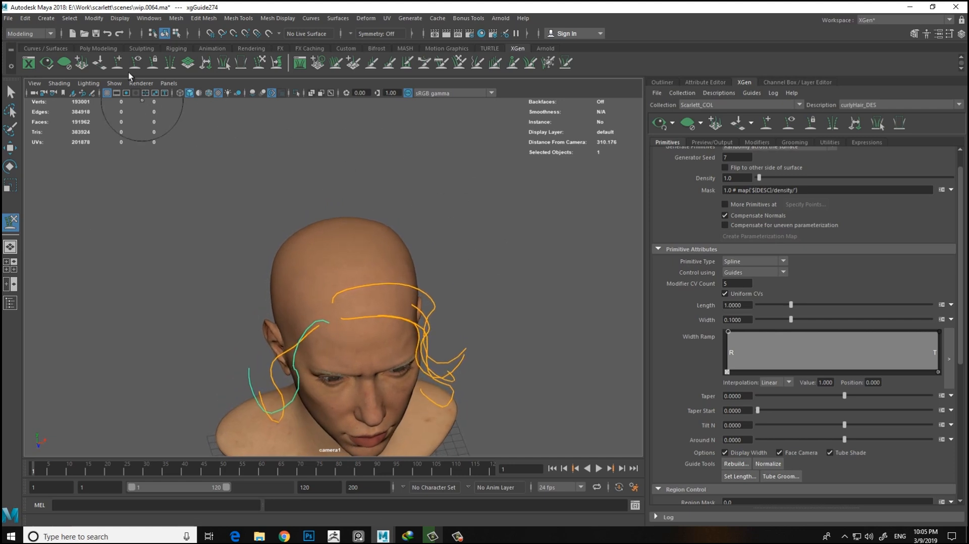
Step: Add a seventh guide at the front of the parting, between the left-side and right-side guides
{"action": "right_click_drag", "start_coordinate": [339, 253], "coordinate": [339, 287], "text": "alt"}
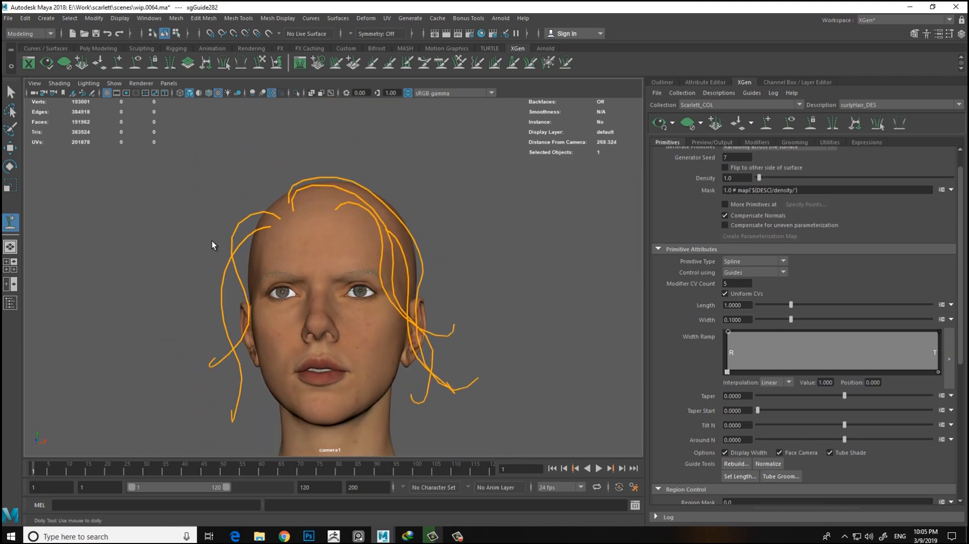
{"action": "key", "text": "r"}
{"action": "right_click", "coordinate": [296, 224]}
{"action": "left_click_drag", "start_coordinate": [296, 224], "coordinate": [399, 292], "text": "alt"}
{"action": "key", "text": "w"}
{"action": "right_click_drag", "start_coordinate": [399, 292], "coordinate": [464, 299], "text": "alt"}
{"action": "left_click", "coordinate": [464, 300]}
{"action": "left_click_drag", "start_coordinate": [367, 260], "coordinate": [248, 263], "text": "alt"}
{"action": "right_click_drag", "start_coordinate": [247, 264], "coordinate": [282, 268], "text": "alt"}
{"action": "middle_click_drag", "start_coordinate": [282, 268], "coordinate": [348, 292], "text": "alt"}
{"action": "left_click_drag", "start_coordinate": [319, 246], "coordinate": [319, 246]}
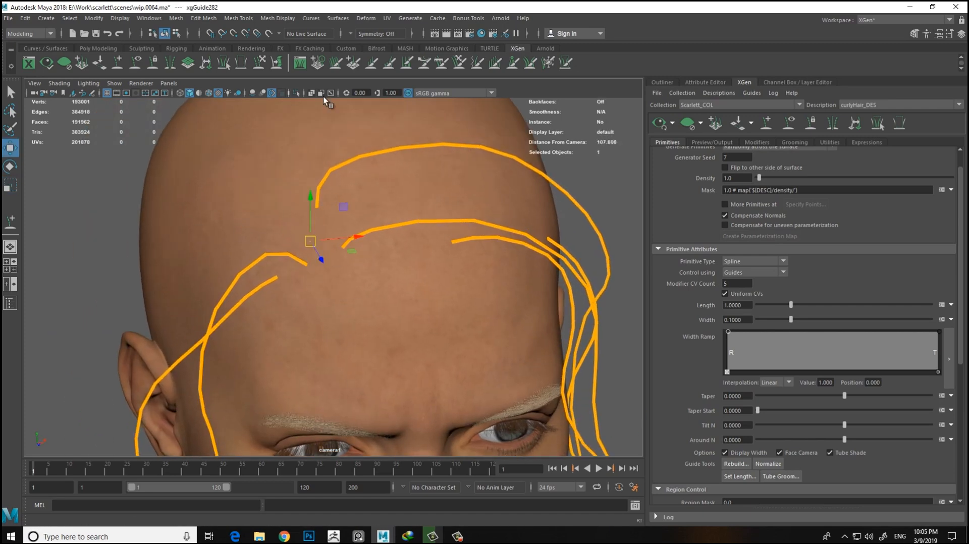
Step: Rotate the seventh guide up out of the head in wireframe display, and restore the shaded, textured display
{"action": "left_click", "coordinate": [179, 93]}
{"action": "key", "text": "5"}
{"action": "scroll", "coordinate": [231, 220], "scroll_direction": "down", "scroll_amount": 5}
{"action": "mouse_move", "coordinate": [231, 220]}
{"action": "left_mouse_down", "text": "alt"}
{"action": "mouse_move", "coordinate": [276, 259]}
{"action": "mouse_move", "coordinate": [177, 95]}
{"action": "mouse_move", "coordinate": [217, 198]}
{"action": "mouse_move", "coordinate": [175, 197]}
{"action": "mouse_move", "coordinate": [214, 201]}
{"action": "left_mouse_up", "text": "alt"}
{"action": "key", "text": "4"}
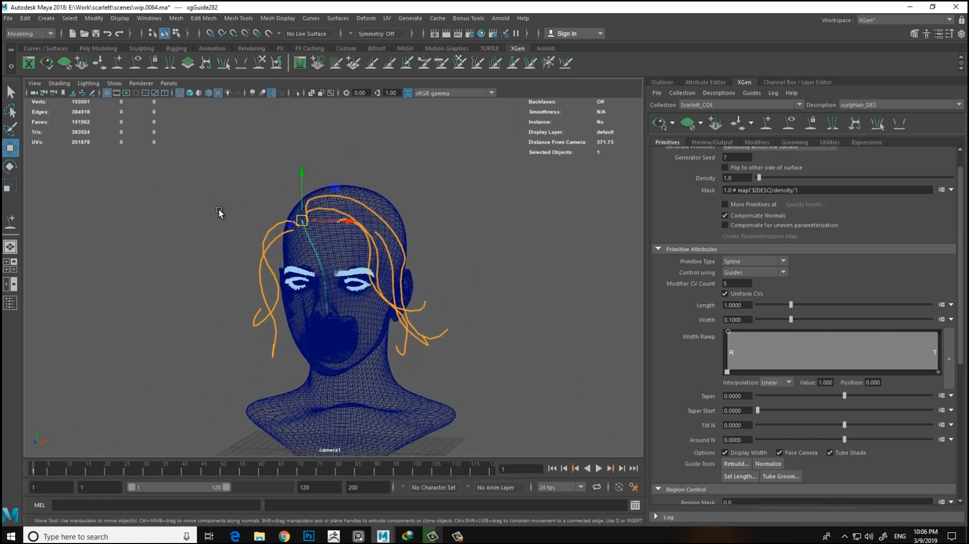
{"action": "key", "text": "e"}
{"action": "left_click_drag", "start_coordinate": [331, 178], "coordinate": [409, 252]}
{"action": "left_click", "coordinate": [189, 93]}
{"action": "middle_click_drag", "start_coordinate": [378, 180], "coordinate": [356, 224], "text": "alt"}
Step: Scale up the seventh guide to lengthen it above the head
{"action": "mouse_move", "coordinate": [444, 219]}
{"action": "left_mouse_down", "text": "alt"}
{"action": "mouse_move", "coordinate": [410, 210]}
{"action": "mouse_move", "coordinate": [434, 211]}
{"action": "mouse_move", "coordinate": [411, 153]}
{"action": "mouse_move", "coordinate": [377, 225]}
{"action": "left_mouse_up", "text": "alt"}
{"action": "right_click_drag", "start_coordinate": [389, 246], "coordinate": [371, 294], "text": "alt"}
{"action": "key", "text": "r"}
{"action": "left_click_drag", "start_coordinate": [261, 291], "coordinate": [290, 309]}
{"action": "right_click_drag", "start_coordinate": [280, 317], "coordinate": [263, 272], "text": "alt"}
{"action": "left_click_drag", "start_coordinate": [264, 272], "coordinate": [276, 253], "text": "alt"}
Step: Rebuild the seventh guide and sculpt its upper section over toward the left side of the head
{"action": "left_click", "coordinate": [261, 63]}
{"action": "mouse_move", "coordinate": [300, 172]}
{"action": "left_mouse_down"}
{"action": "mouse_move", "coordinate": [314, 168]}
{"action": "mouse_move", "coordinate": [351, 194]}
{"action": "left_mouse_up"}
{"action": "middle_click_drag", "start_coordinate": [396, 234], "coordinate": [386, 235], "text": "alt"}
{"action": "left_click", "coordinate": [740, 466]}
{"action": "left_click", "coordinate": [491, 284]}
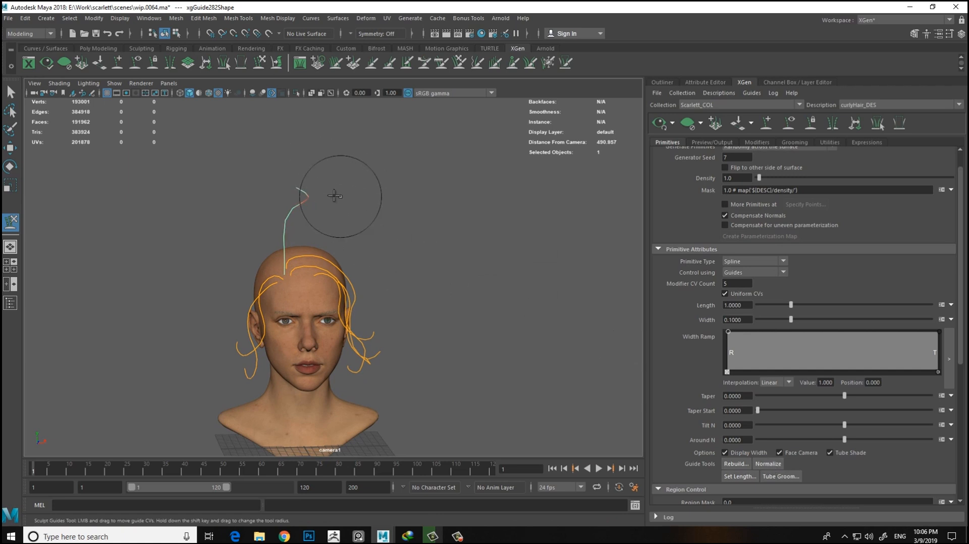
{"action": "left_click_drag", "start_coordinate": [337, 174], "coordinate": [344, 213]}
Step: Adjust the seventh guide's root position at the front of the parting, checking it from above
{"action": "middle_click_drag", "start_coordinate": [307, 204], "coordinate": [267, 191], "text": "alt"}
{"action": "right_click_drag", "start_coordinate": [316, 198], "coordinate": [290, 185], "text": "alt"}
{"action": "mouse_move", "coordinate": [302, 216]}
{"action": "left_mouse_down", "text": "alt"}
{"action": "mouse_move", "coordinate": [299, 206]}
{"action": "mouse_move", "coordinate": [393, 278]}
{"action": "left_mouse_up", "text": "alt"}
{"action": "right_click_drag", "start_coordinate": [394, 278], "coordinate": [423, 311], "text": "alt"}
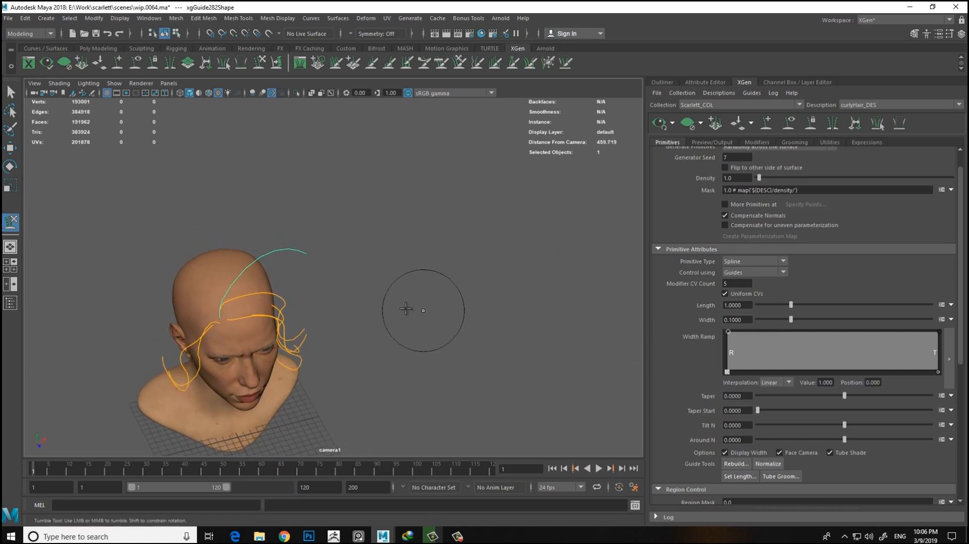
{"action": "middle_click_drag", "start_coordinate": [278, 310], "coordinate": [368, 300], "text": "alt"}
{"action": "left_click_drag", "start_coordinate": [383, 319], "coordinate": [371, 278], "text": "alt"}
{"action": "mouse_move", "coordinate": [348, 250]}
{"action": "right_mouse_down", "text": "alt"}
{"action": "mouse_move", "coordinate": [365, 257]}
{"action": "mouse_move", "coordinate": [357, 238]}
{"action": "right_mouse_up", "text": "alt"}
{"action": "left_click_drag", "start_coordinate": [357, 237], "coordinate": [357, 247], "text": "alt"}
{"action": "middle_click_drag", "start_coordinate": [357, 242], "coordinate": [378, 260], "text": "alt"}
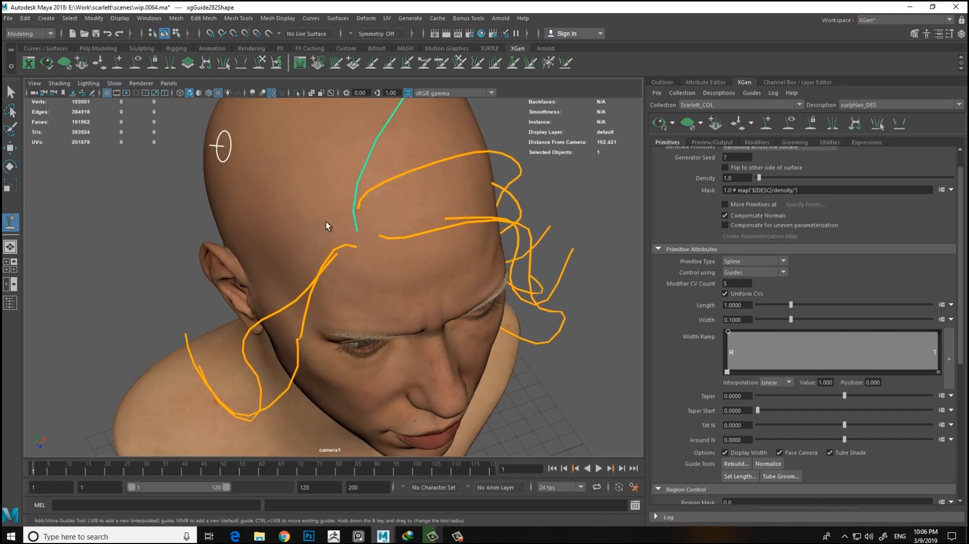
{"action": "left_click_drag", "start_coordinate": [388, 275], "coordinate": [298, 234], "text": "alt"}
{"action": "right_click_drag", "start_coordinate": [299, 234], "coordinate": [189, 250], "text": "alt"}
{"action": "left_click_drag", "start_coordinate": [189, 250], "coordinate": [298, 274], "text": "alt"}
{"action": "right_click_drag", "start_coordinate": [298, 274], "coordinate": [278, 333], "text": "alt"}
{"action": "left_click_drag", "start_coordinate": [278, 333], "coordinate": [281, 316], "text": "alt"}
{"action": "right_click_drag", "start_coordinate": [282, 315], "coordinate": [328, 250], "text": "alt"}
{"action": "left_click", "coordinate": [441, 188]}
{"action": "key", "text": "w"}
{"action": "right_click_drag", "start_coordinate": [441, 188], "coordinate": [233, 190], "text": "alt"}
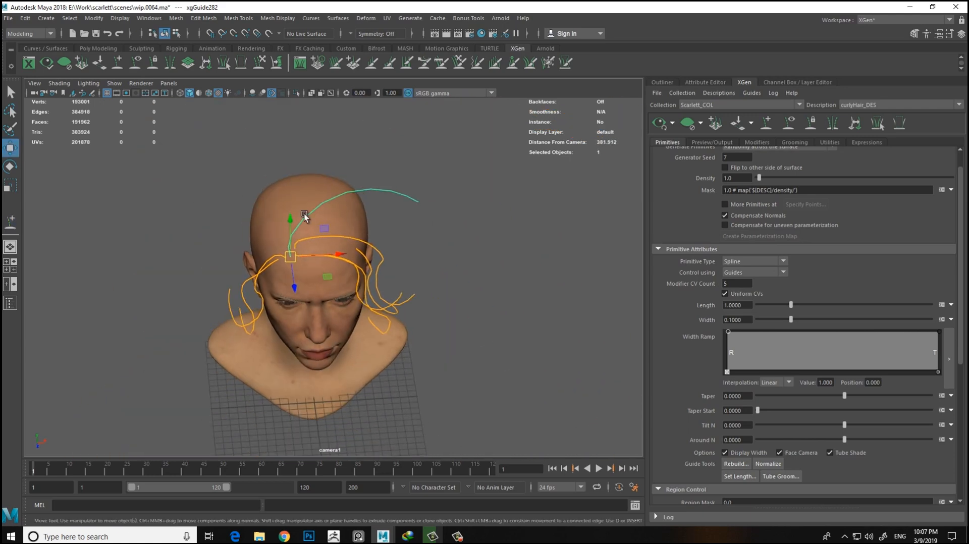
Step: Scale up the seventh guide further so it reaches well past the left side of the head
{"action": "left_click_drag", "start_coordinate": [423, 272], "coordinate": [431, 247], "text": "alt"}
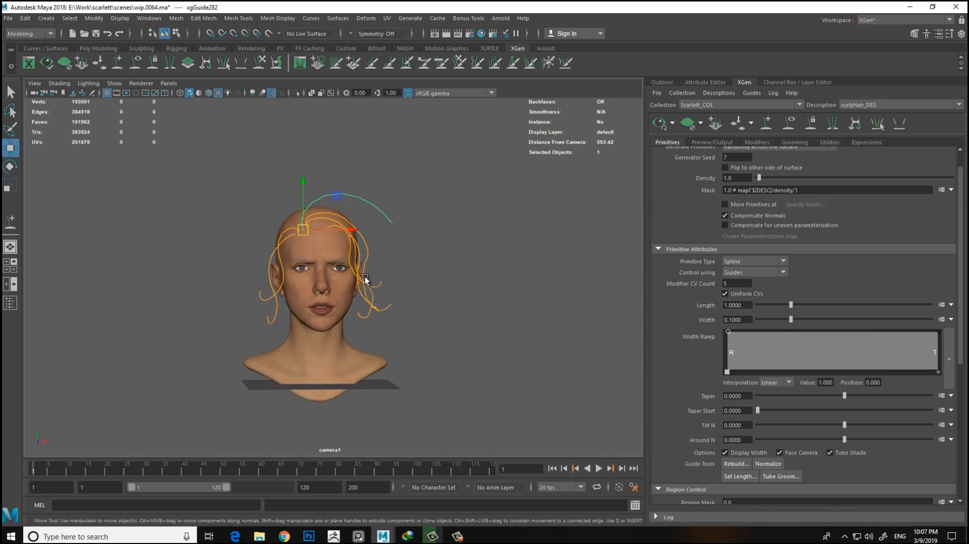
{"action": "key", "text": "r"}
{"action": "left_click_drag", "start_coordinate": [303, 230], "coordinate": [317, 241]}
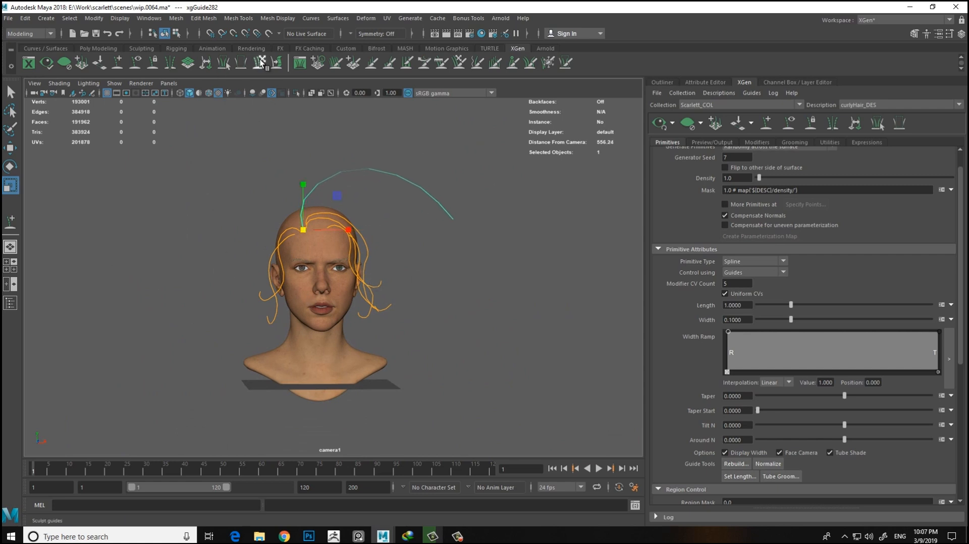
Step: Sculpt the seventh guide down over the top and left side of the head, and rebuild its CVs
{"action": "mouse_move", "coordinate": [362, 179]}
{"action": "left_mouse_down"}
{"action": "mouse_move", "coordinate": [393, 56]}
{"action": "mouse_move", "coordinate": [447, 157]}
{"action": "mouse_move", "coordinate": [420, 221]}
{"action": "left_mouse_up"}
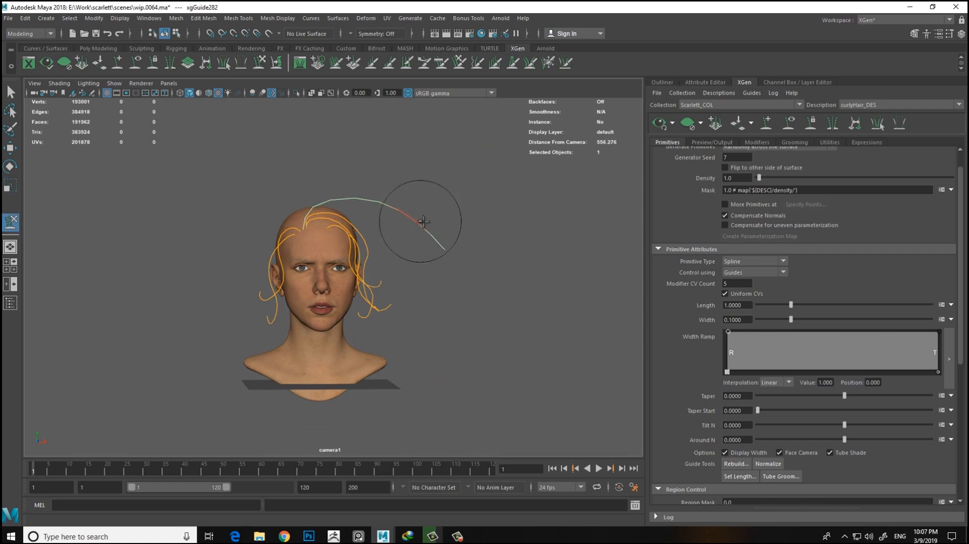
{"action": "left_click_drag", "start_coordinate": [407, 260], "coordinate": [374, 234]}
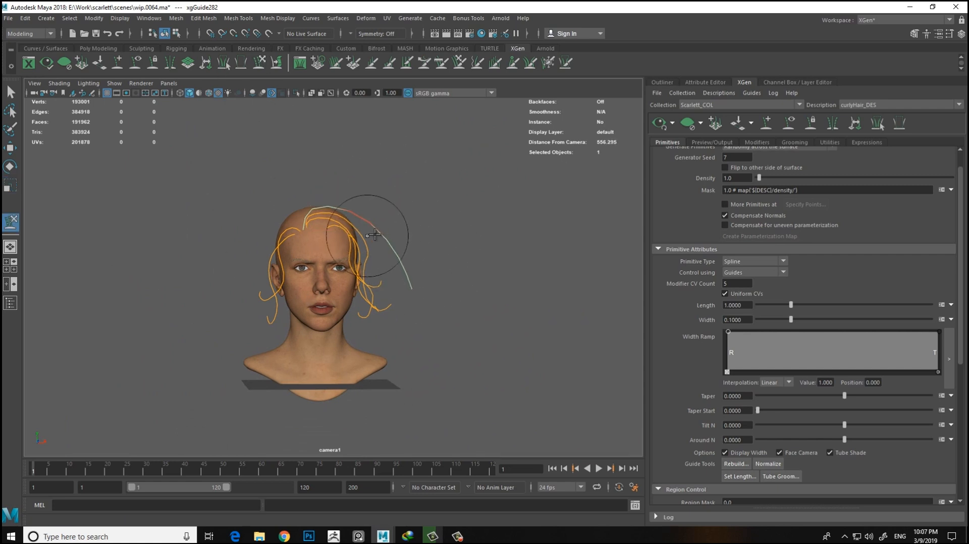
{"action": "left_click", "coordinate": [726, 463]}
{"action": "left_click", "coordinate": [489, 282]}
Step: Sculpt the seventh guide around the left side of the head, ending in an outward flick below the ear
{"action": "scroll", "coordinate": [413, 249], "scroll_direction": "up", "scroll_amount": 2}
{"action": "left_click_drag", "start_coordinate": [412, 248], "coordinate": [364, 235]}
{"action": "left_click_drag", "start_coordinate": [331, 191], "coordinate": [318, 266], "text": "alt"}
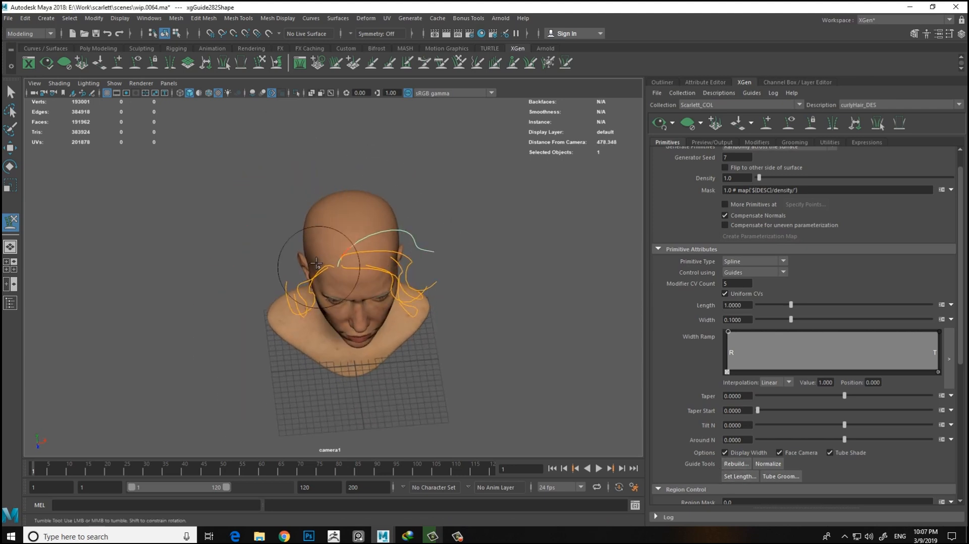
{"action": "mouse_move", "coordinate": [404, 232]}
{"action": "left_mouse_down", "text": "alt"}
{"action": "mouse_move", "coordinate": [476, 249]}
{"action": "mouse_move", "coordinate": [434, 268]}
{"action": "mouse_move", "coordinate": [457, 279]}
{"action": "left_mouse_up", "text": "alt"}
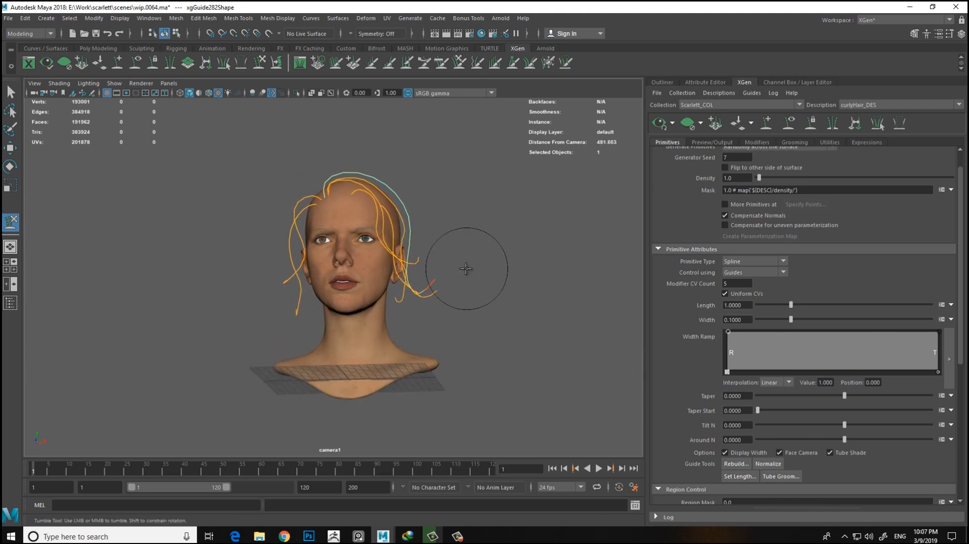
Step: Rebuild the seventh guide's CVs again and curl its tip upward below the left ear
{"action": "left_click", "coordinate": [735, 464]}
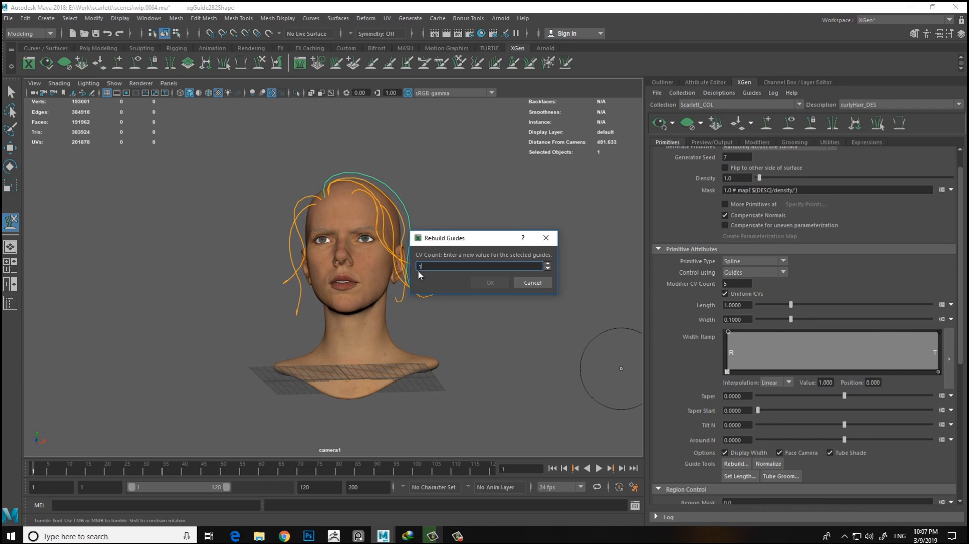
{"action": "left_click", "coordinate": [488, 283]}
{"action": "middle_click_drag", "start_coordinate": [480, 278], "coordinate": [443, 262], "text": "alt"}
{"action": "right_click_drag", "start_coordinate": [444, 262], "coordinate": [492, 251], "text": "alt"}
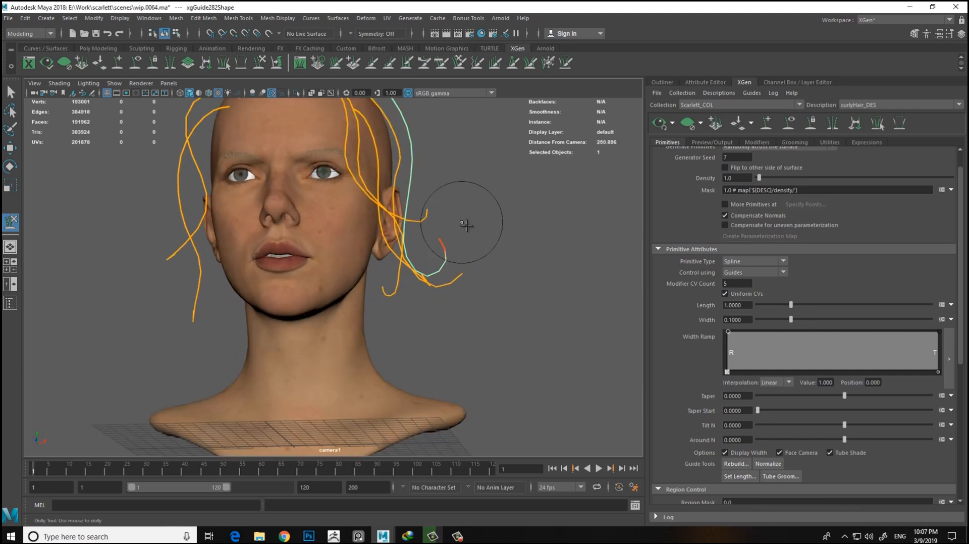
Step: Curl the seventh guide's tip upward and back inward into a rounded hook below the left ear
{"action": "left_click_drag", "start_coordinate": [481, 262], "coordinate": [448, 259], "text": "alt"}
{"action": "right_click_drag", "start_coordinate": [369, 222], "coordinate": [384, 250], "text": "alt"}
{"action": "left_click_drag", "start_coordinate": [389, 290], "coordinate": [424, 296]}
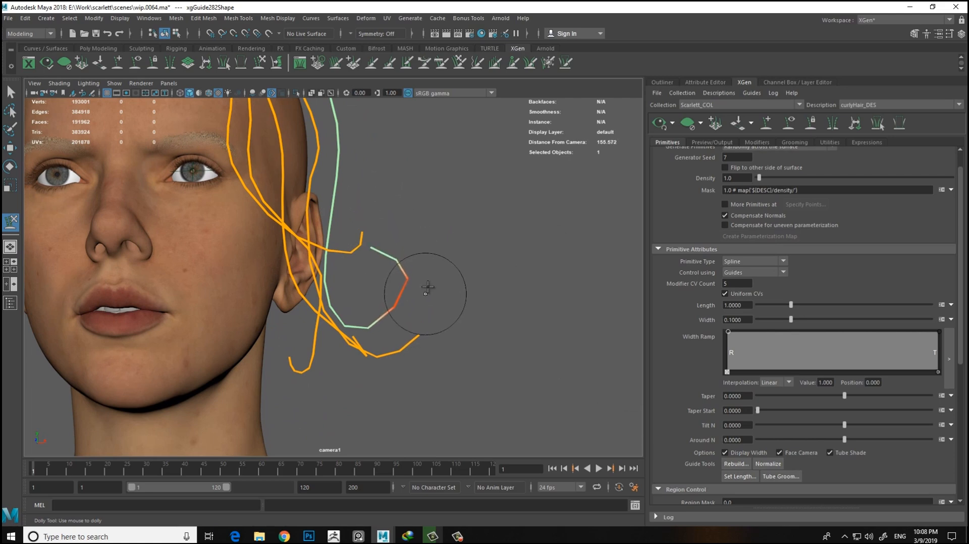
{"action": "left_click_drag", "start_coordinate": [372, 324], "coordinate": [384, 306]}
{"action": "right_click_drag", "start_coordinate": [434, 275], "coordinate": [387, 235], "text": "alt"}
{"action": "left_click_drag", "start_coordinate": [387, 235], "coordinate": [387, 192], "text": "alt"}
{"action": "right_click_drag", "start_coordinate": [394, 197], "coordinate": [451, 278], "text": "alt"}
{"action": "mouse_move", "coordinate": [451, 278]}
{"action": "left_mouse_down", "text": "alt"}
{"action": "mouse_move", "coordinate": [384, 303]}
{"action": "mouse_move", "coordinate": [351, 292]}
{"action": "left_mouse_up", "text": "alt"}
Step: Select the sixth guide, normalize its CVs and curl its tip into a loop beside the left ear
{"action": "key", "text": "w"}
{"action": "left_click_drag", "start_coordinate": [381, 323], "coordinate": [421, 310], "text": "alt"}
{"action": "key", "text": "y"}
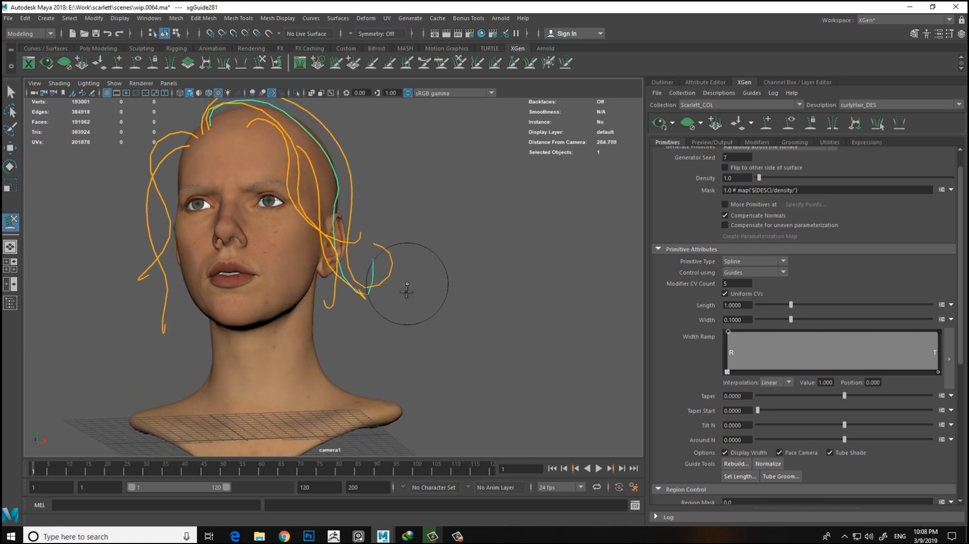
{"action": "left_click", "coordinate": [769, 464]}
{"action": "left_click_drag", "start_coordinate": [389, 262], "coordinate": [410, 283], "text": "alt"}
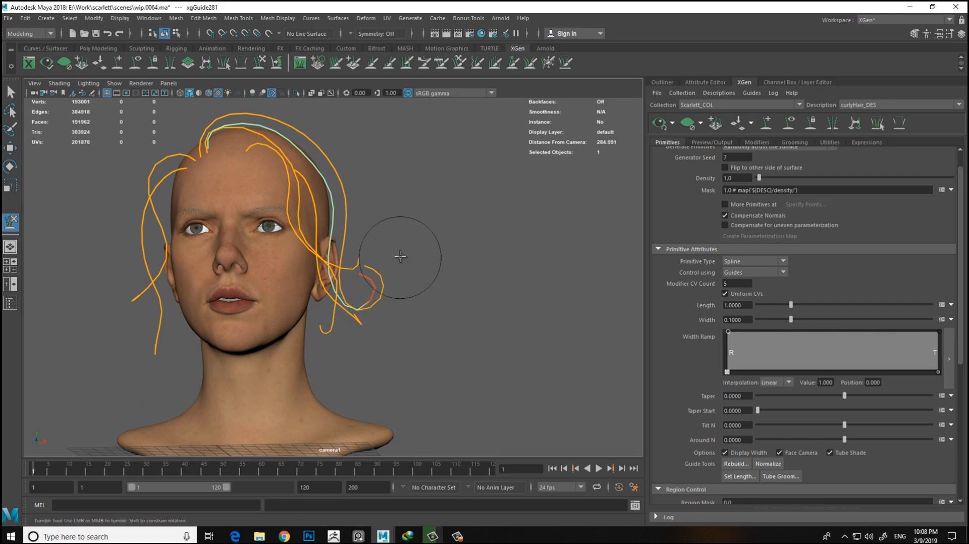
Step: Pull the sixth guide's middle section closer to the left side of the head beneath the seventh guide
{"action": "right_click_drag", "start_coordinate": [399, 258], "coordinate": [428, 323], "text": "alt"}
{"action": "middle_click_drag", "start_coordinate": [429, 323], "coordinate": [437, 270], "text": "alt"}
{"action": "left_click_drag", "start_coordinate": [437, 270], "coordinate": [404, 252], "text": "alt"}
{"action": "left_click_drag", "start_coordinate": [346, 237], "coordinate": [324, 206]}
{"action": "right_click_drag", "start_coordinate": [424, 192], "coordinate": [409, 240], "text": "alt"}
{"action": "left_click_drag", "start_coordinate": [409, 240], "coordinate": [439, 237], "text": "alt"}
{"action": "middle_click_drag", "start_coordinate": [394, 245], "coordinate": [416, 248], "text": "alt"}
{"action": "left_click_drag", "start_coordinate": [416, 249], "coordinate": [413, 218], "text": "alt"}
{"action": "right_click_drag", "start_coordinate": [413, 219], "coordinate": [389, 216], "text": "alt"}
{"action": "left_click_drag", "start_coordinate": [389, 216], "coordinate": [428, 234], "text": "alt"}
Step: Select the seventh guide and sweep its upper length back over the scalp so it passes behind the left ear
{"action": "key", "text": "w"}
{"action": "left_click", "coordinate": [353, 225]}
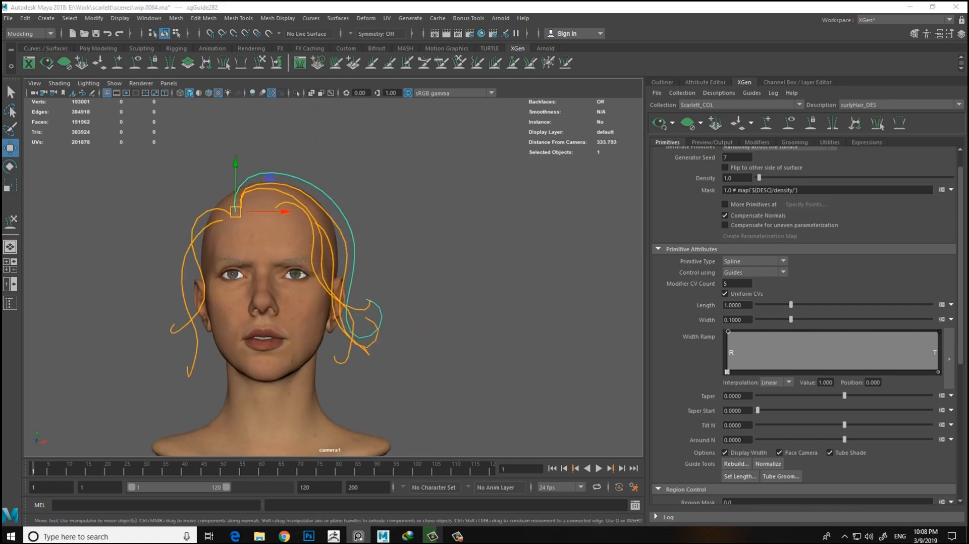
{"action": "left_click_drag", "start_coordinate": [448, 200], "coordinate": [301, 244], "text": "alt"}
{"action": "middle_click_drag", "start_coordinate": [301, 244], "coordinate": [326, 257], "text": "alt"}
{"action": "key", "text": "y"}
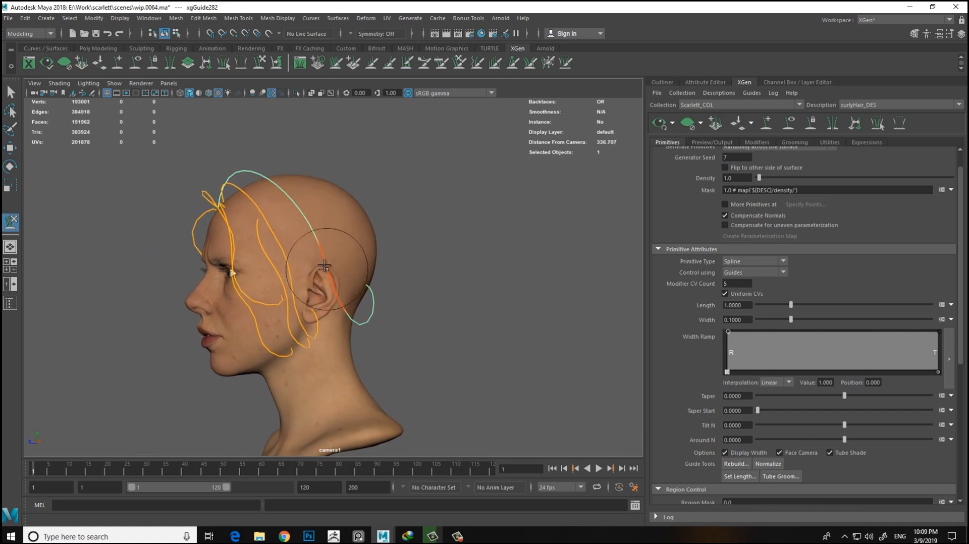
{"action": "left_click_drag", "start_coordinate": [309, 257], "coordinate": [237, 185]}
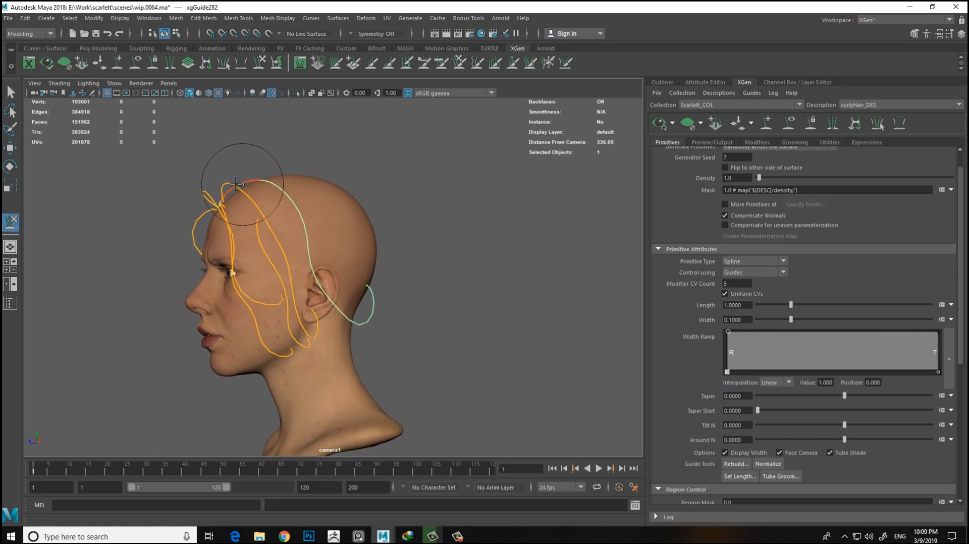
{"action": "middle_click_drag", "start_coordinate": [310, 244], "coordinate": [365, 292], "text": "alt"}
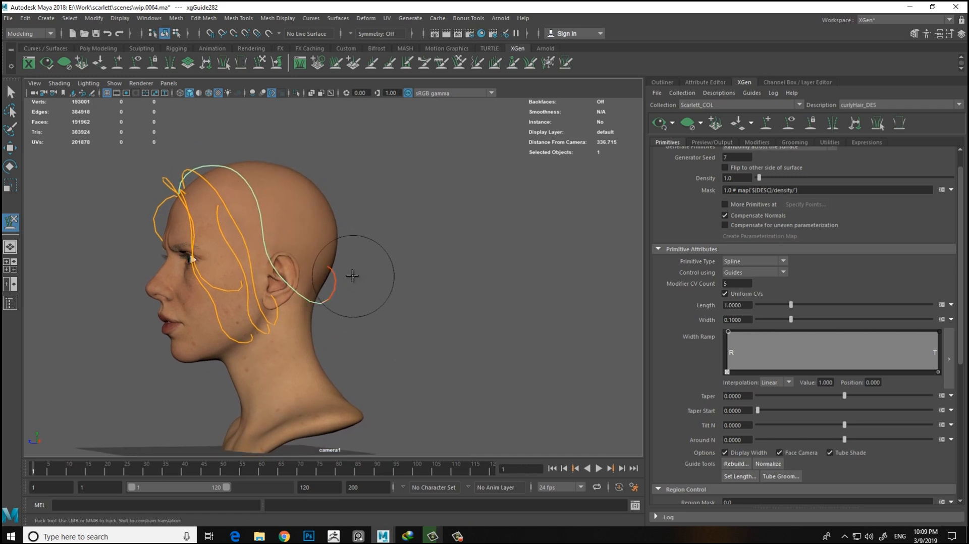
{"action": "left_click_drag", "start_coordinate": [333, 283], "coordinate": [476, 250], "text": "alt"}
Step: Select the sixth guide and straighten its root over the scalp toward the front of the left ear
{"action": "left_click_drag", "start_coordinate": [419, 210], "coordinate": [450, 205], "text": "alt"}
{"action": "left_click_drag", "start_coordinate": [359, 248], "coordinate": [395, 285], "text": "alt"}
{"action": "key", "text": "w"}
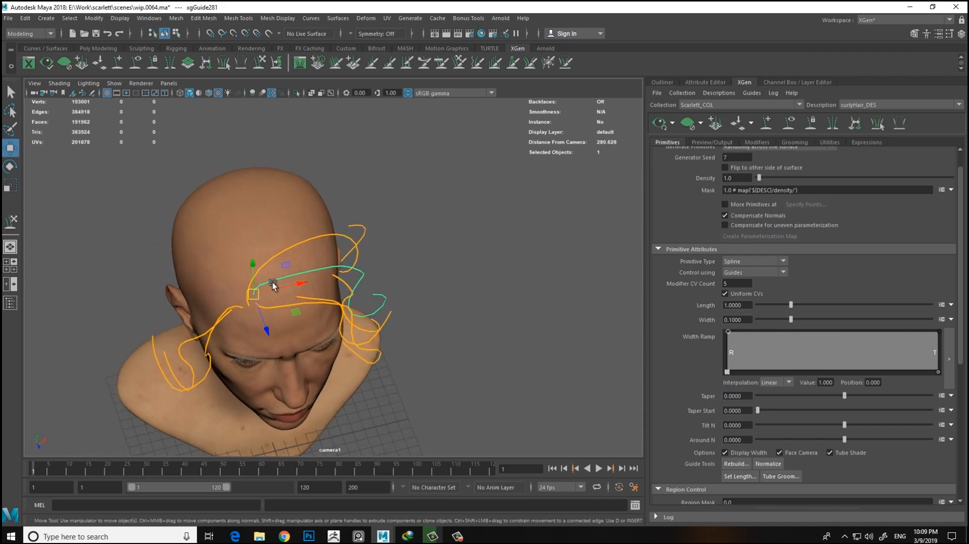
{"action": "key", "text": "y"}
{"action": "left_click_drag", "start_coordinate": [297, 268], "coordinate": [372, 208], "text": "alt"}
{"action": "right_click_drag", "start_coordinate": [372, 208], "coordinate": [435, 242], "text": "alt"}
{"action": "left_click_drag", "start_coordinate": [435, 242], "coordinate": [500, 245], "text": "alt"}
{"action": "left_click_drag", "start_coordinate": [426, 226], "coordinate": [412, 225], "text": "alt"}
{"action": "right_click_drag", "start_coordinate": [411, 226], "coordinate": [446, 214], "text": "alt"}
{"action": "left_click_drag", "start_coordinate": [445, 214], "coordinate": [463, 234], "text": "alt"}
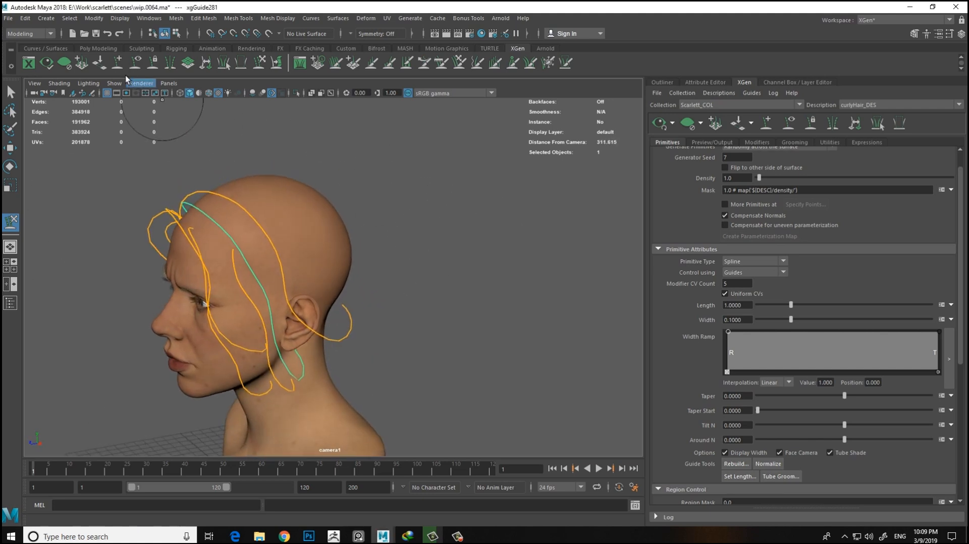
Step: Add an eighth guide on top of the scalp, just behind the seventh guide's root
{"action": "mouse_move", "coordinate": [400, 190]}
{"action": "left_mouse_down", "text": "alt"}
{"action": "mouse_move", "coordinate": [336, 210]}
{"action": "mouse_move", "coordinate": [417, 186]}
{"action": "left_mouse_up", "text": "alt"}
{"action": "right_click_drag", "start_coordinate": [270, 277], "coordinate": [296, 328], "text": "alt"}
{"action": "left_click_drag", "start_coordinate": [274, 326], "coordinate": [309, 234], "text": "alt"}
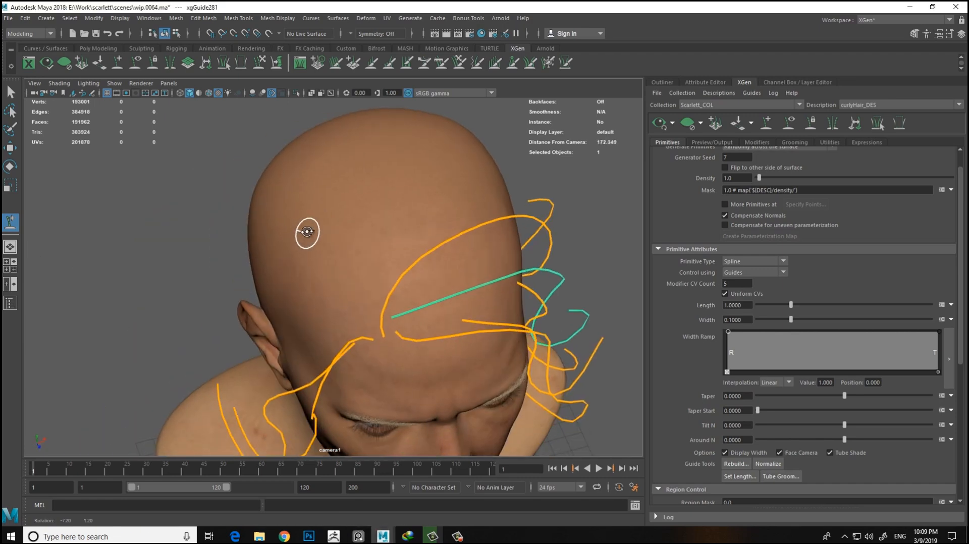
{"action": "right_click_drag", "start_coordinate": [309, 234], "coordinate": [365, 302], "text": "alt"}
{"action": "left_click", "coordinate": [359, 296]}
{"action": "right_click_drag", "start_coordinate": [276, 281], "coordinate": [243, 241], "text": "alt"}
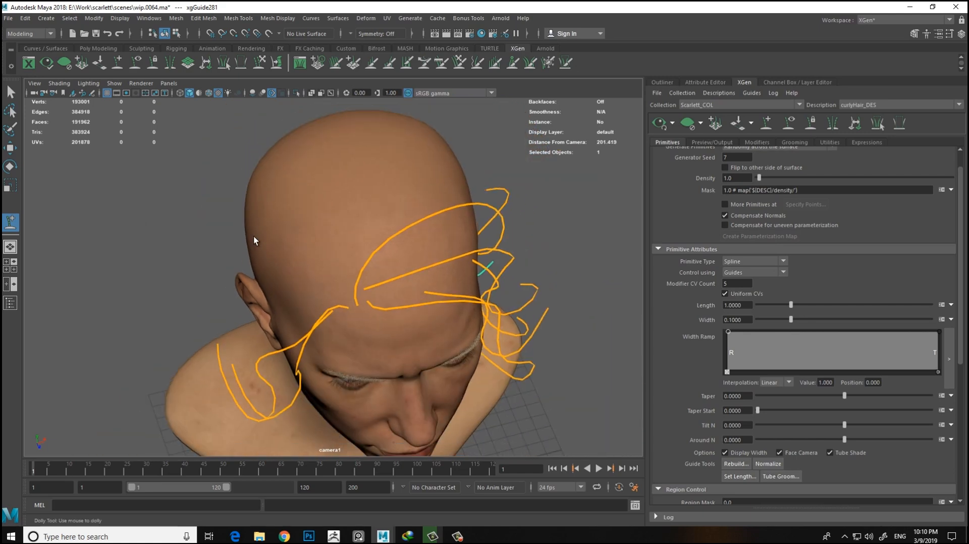
Step: Sculpt the eighth guide over the crown toward the back left of the head in wireframe display, and restore the shaded display
{"action": "left_click_drag", "start_coordinate": [243, 241], "coordinate": [200, 210], "text": "alt"}
{"action": "key", "text": "4"}
{"action": "right_click_drag", "start_coordinate": [224, 201], "coordinate": [176, 260], "text": "alt"}
{"action": "left_click_drag", "start_coordinate": [177, 260], "coordinate": [189, 244], "text": "alt"}
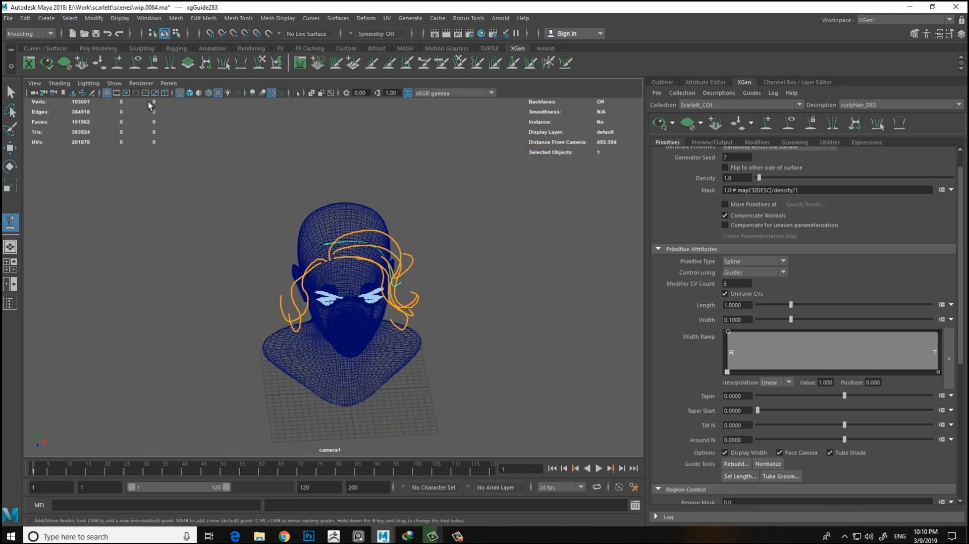
{"action": "right_click_drag", "start_coordinate": [286, 171], "coordinate": [216, 197], "text": "alt"}
{"action": "left_click_drag", "start_coordinate": [216, 196], "coordinate": [304, 202], "text": "alt"}
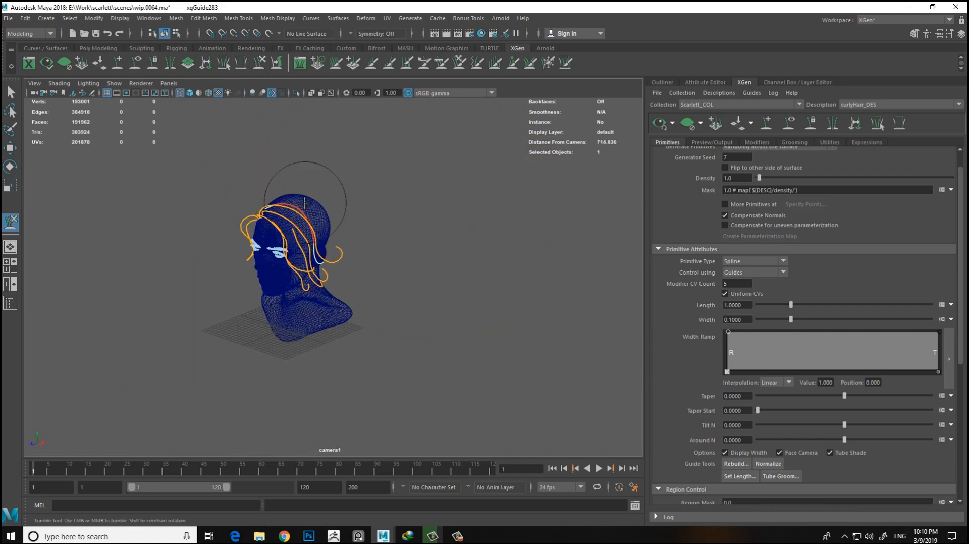
{"action": "left_click_drag", "start_coordinate": [363, 251], "coordinate": [346, 211], "text": "alt"}
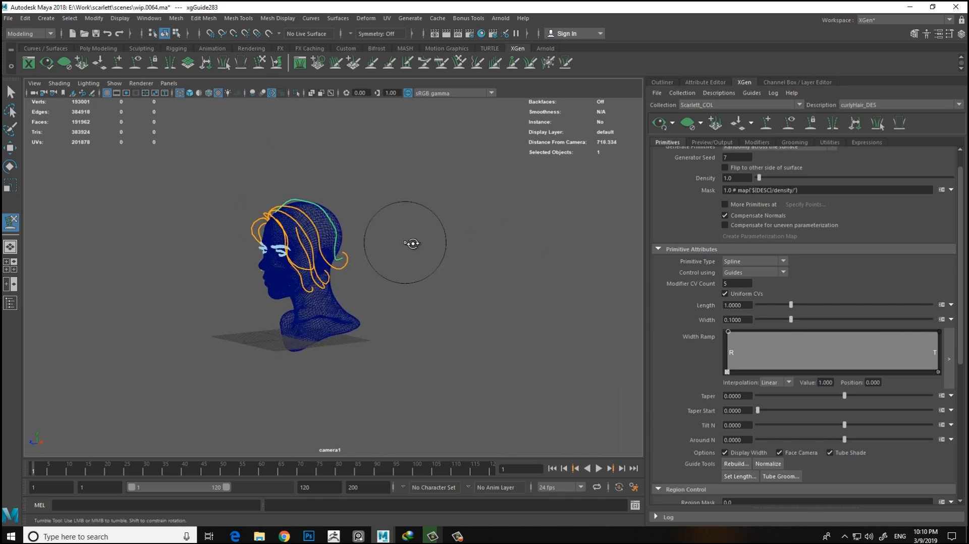
{"action": "left_click_drag", "start_coordinate": [406, 243], "coordinate": [381, 263], "text": "alt"}
{"action": "left_click", "coordinate": [190, 93]}
Step: Shape the eighth guide's upper length into a smooth arch over the top and left side of the head
{"action": "middle_click_drag", "start_coordinate": [389, 206], "coordinate": [379, 230], "text": "alt"}
{"action": "right_click_drag", "start_coordinate": [379, 229], "coordinate": [440, 218], "text": "alt"}
{"action": "mouse_move", "coordinate": [296, 162]}
{"action": "left_mouse_down", "text": "alt"}
{"action": "mouse_move", "coordinate": [328, 159]}
{"action": "mouse_move", "coordinate": [175, 137]}
{"action": "left_mouse_up", "text": "alt"}
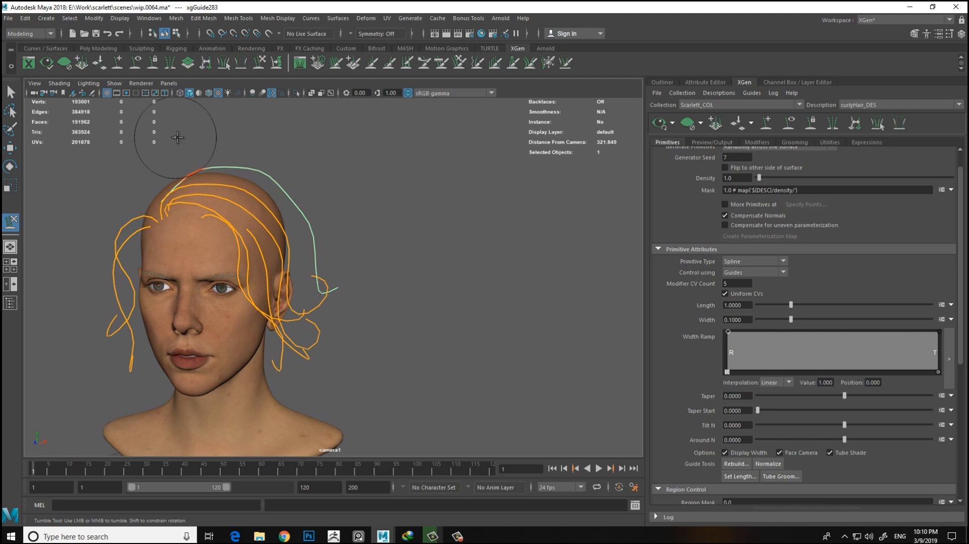
{"action": "left_click_drag", "start_coordinate": [254, 156], "coordinate": [186, 172], "text": "alt"}
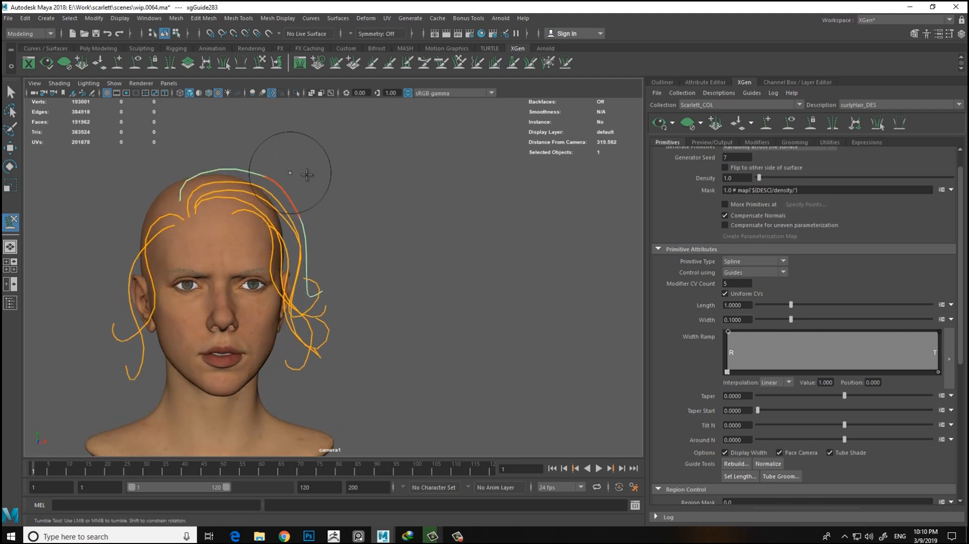
{"action": "mouse_move", "coordinate": [54, 216]}
{"action": "left_mouse_down", "text": "alt"}
{"action": "mouse_move", "coordinate": [334, 239]}
{"action": "mouse_move", "coordinate": [252, 244]}
{"action": "mouse_move", "coordinate": [183, 237]}
{"action": "mouse_move", "coordinate": [335, 214]}
{"action": "mouse_move", "coordinate": [288, 225]}
{"action": "left_mouse_up", "text": "alt"}
{"action": "scroll", "coordinate": [297, 231], "scroll_direction": "down", "scroll_amount": 5}
{"action": "left_click_drag", "start_coordinate": [305, 245], "coordinate": [275, 203], "text": "alt"}
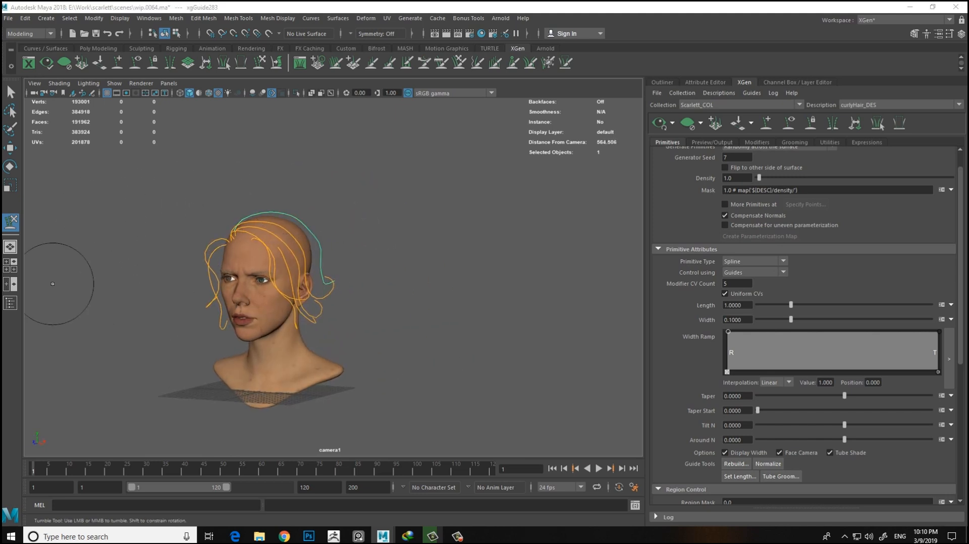
Step: Pull the eighth guide's lower length down and in toward the scalp behind the left ear
{"action": "left_click_drag", "start_coordinate": [361, 239], "coordinate": [291, 217], "text": "alt"}
{"action": "right_click_drag", "start_coordinate": [307, 215], "coordinate": [379, 203], "text": "alt"}
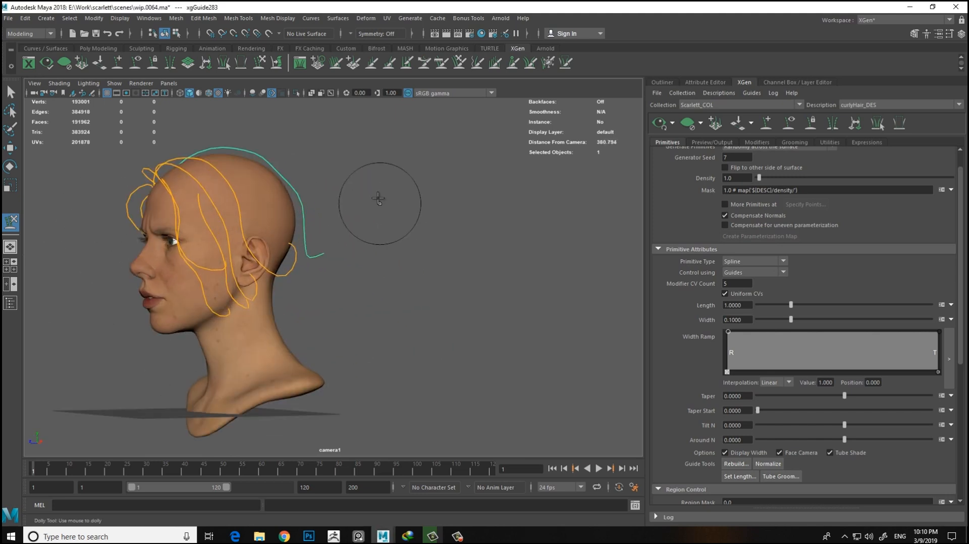
{"action": "left_click_drag", "start_coordinate": [378, 203], "coordinate": [349, 192], "text": "alt"}
{"action": "middle_click_drag", "start_coordinate": [352, 190], "coordinate": [320, 207], "text": "alt"}
{"action": "left_click_drag", "start_coordinate": [319, 212], "coordinate": [326, 287], "text": "alt"}
{"action": "mouse_move", "coordinate": [323, 211]}
{"action": "left_mouse_down", "text": "alt"}
{"action": "mouse_move", "coordinate": [318, 190]}
{"action": "mouse_move", "coordinate": [234, 151]}
{"action": "left_mouse_up", "text": "alt"}
{"action": "left_click_drag", "start_coordinate": [305, 210], "coordinate": [349, 305], "text": "alt"}
{"action": "right_click_drag", "start_coordinate": [302, 181], "coordinate": [257, 163], "text": "alt"}
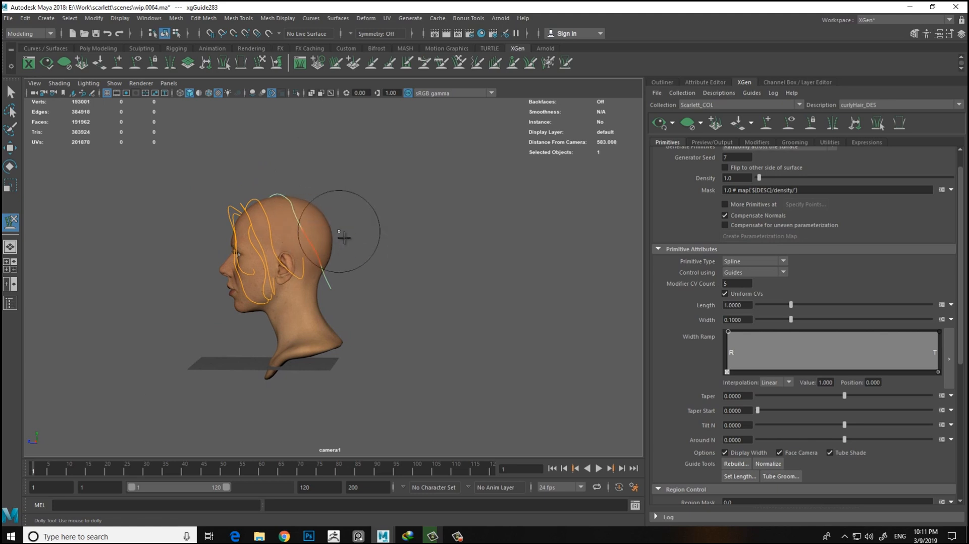
Step: Fit the eighth guide to the head's back left side and curl its tip behind the left ear
{"action": "left_click_drag", "start_coordinate": [368, 270], "coordinate": [326, 241], "text": "alt"}
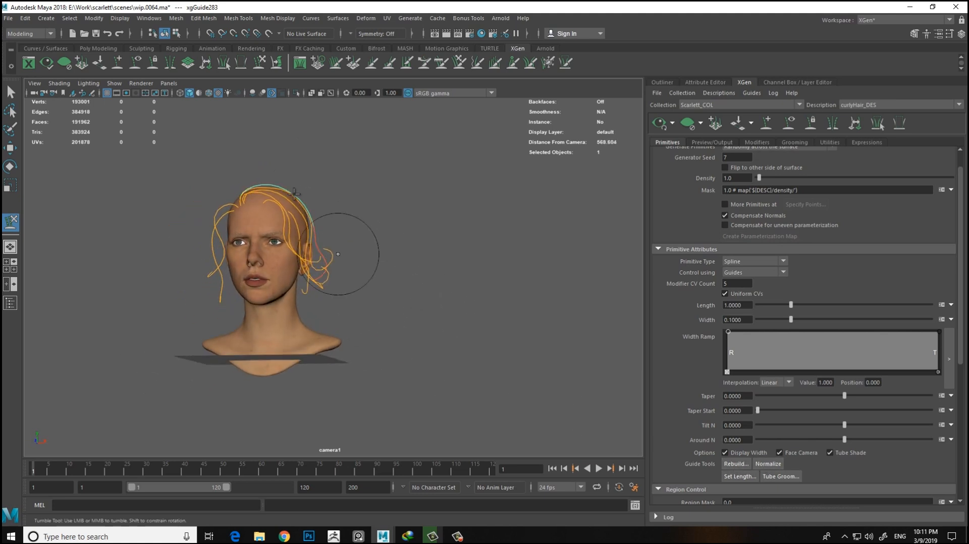
{"action": "left_click_drag", "start_coordinate": [301, 294], "coordinate": [281, 307], "text": "alt"}
{"action": "right_click_drag", "start_coordinate": [372, 244], "coordinate": [408, 275], "text": "alt"}
{"action": "left_click_drag", "start_coordinate": [349, 236], "coordinate": [364, 213], "text": "alt"}
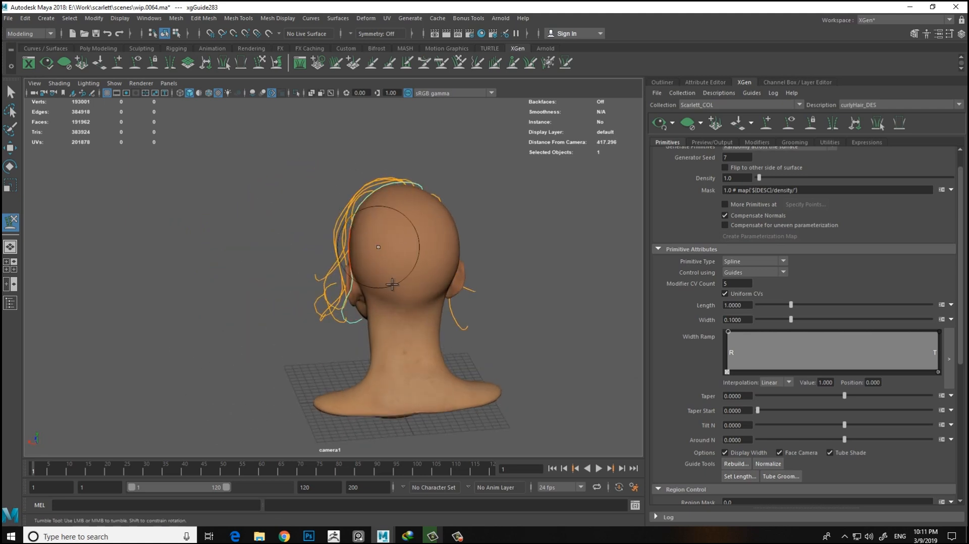
{"action": "left_click_drag", "start_coordinate": [378, 246], "coordinate": [408, 326], "text": "alt"}
{"action": "left_click_drag", "start_coordinate": [381, 228], "coordinate": [398, 268], "text": "alt"}
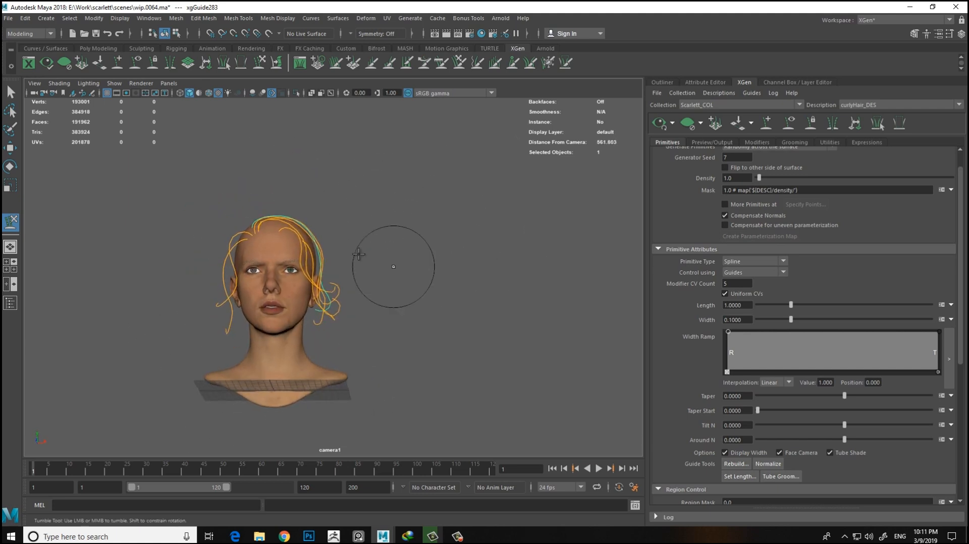
{"action": "left_click_drag", "start_coordinate": [324, 199], "coordinate": [424, 195], "text": "alt"}
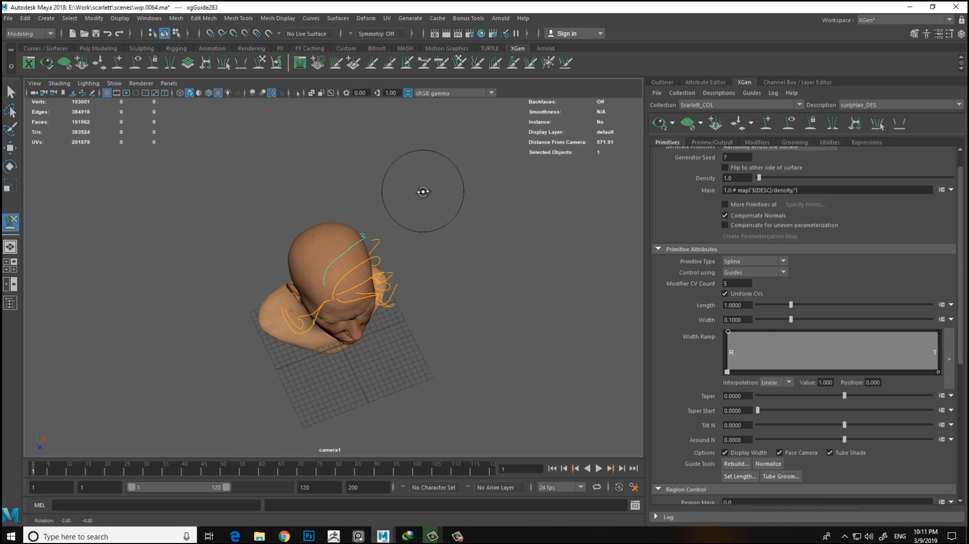
Step: Add a ninth guide on the crown behind the eighth guide's root
{"action": "scroll", "coordinate": [134, 281], "scroll_direction": "up", "scroll_amount": 5}
{"action": "left_click_drag", "start_coordinate": [124, 247], "coordinate": [152, 249], "text": "alt"}
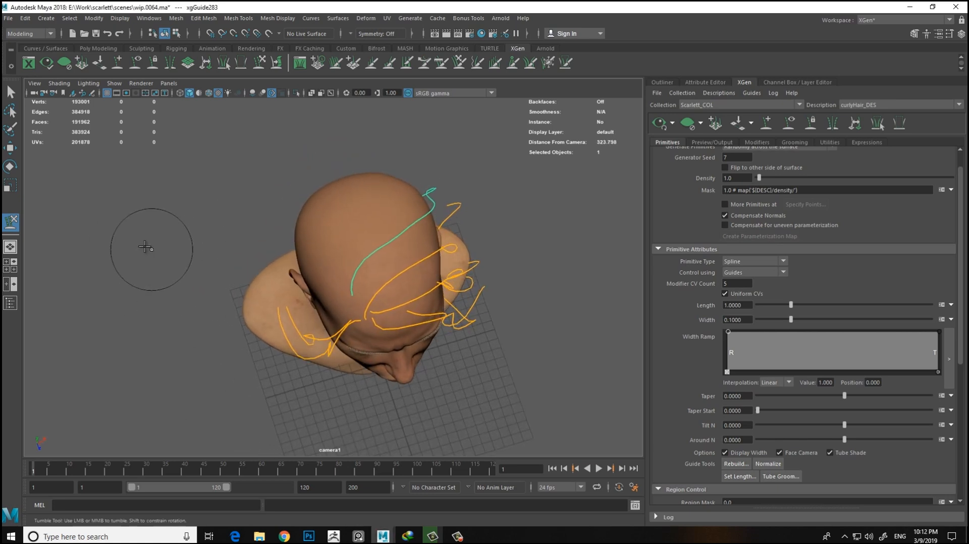
{"action": "right_click_drag", "start_coordinate": [331, 252], "coordinate": [368, 235], "text": "alt"}
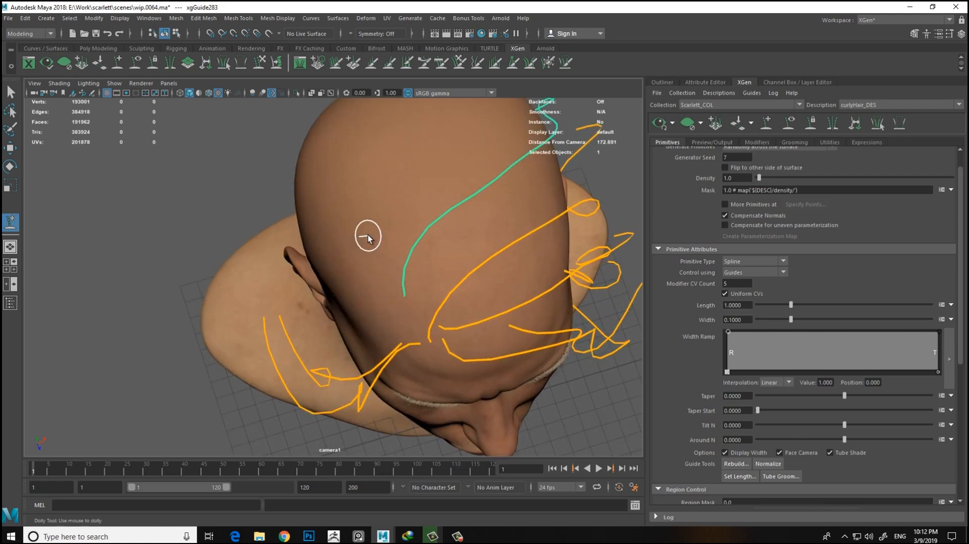
{"action": "right_click_drag", "start_coordinate": [287, 261], "coordinate": [70, 201], "text": "alt"}
{"action": "left_click_drag", "start_coordinate": [69, 201], "coordinate": [243, 233], "text": "alt"}
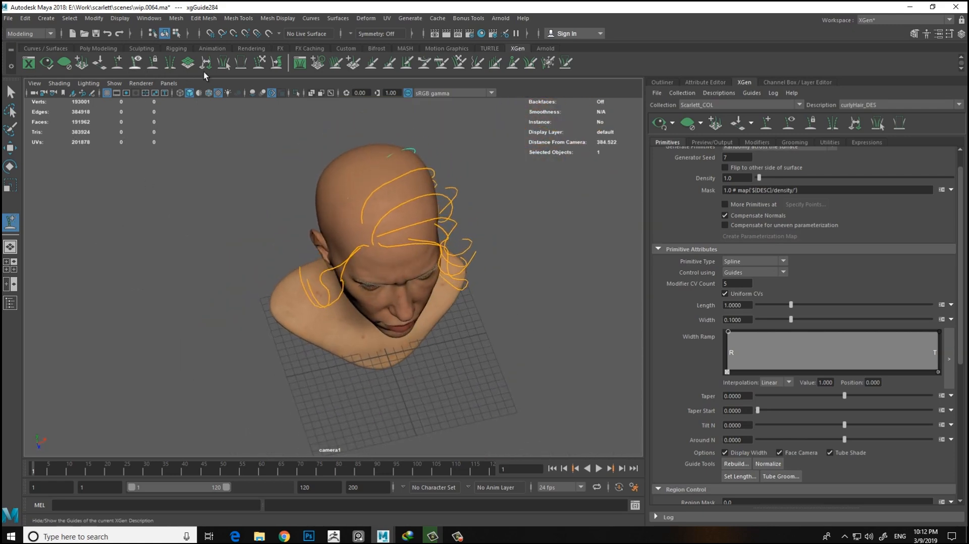
Step: Sculpt the ninth guide over the crown and down the back left of the head toward the nape
{"action": "right_click_drag", "start_coordinate": [316, 230], "coordinate": [298, 217], "text": "alt"}
{"action": "left_click_drag", "start_coordinate": [298, 217], "coordinate": [388, 241], "text": "alt"}
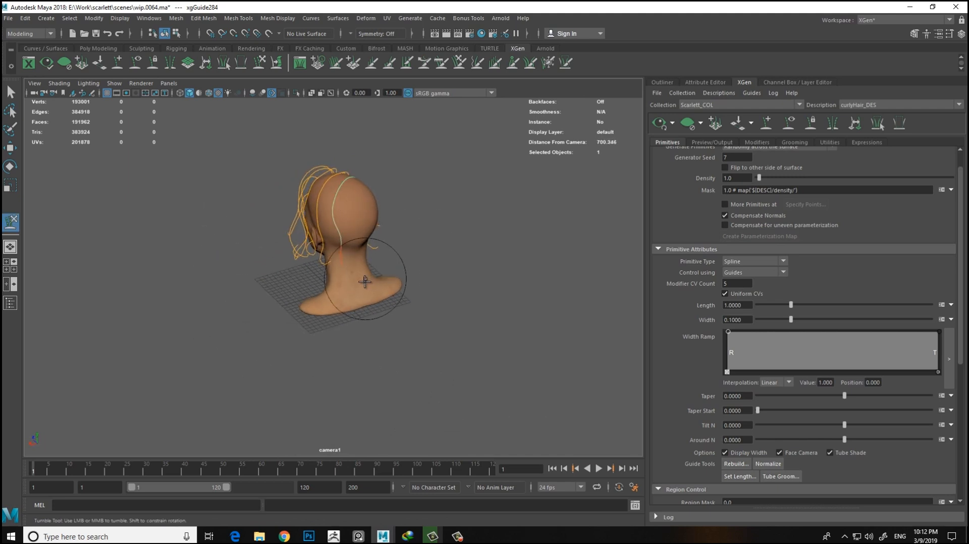
{"action": "left_click_drag", "start_coordinate": [387, 307], "coordinate": [391, 267], "text": "alt"}
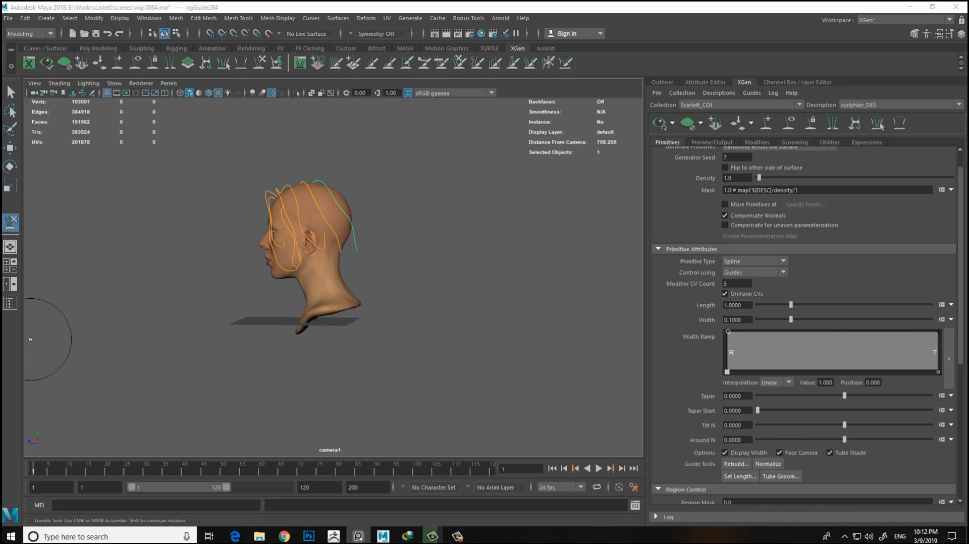
{"action": "right_click_drag", "start_coordinate": [411, 233], "coordinate": [395, 245], "text": "alt"}
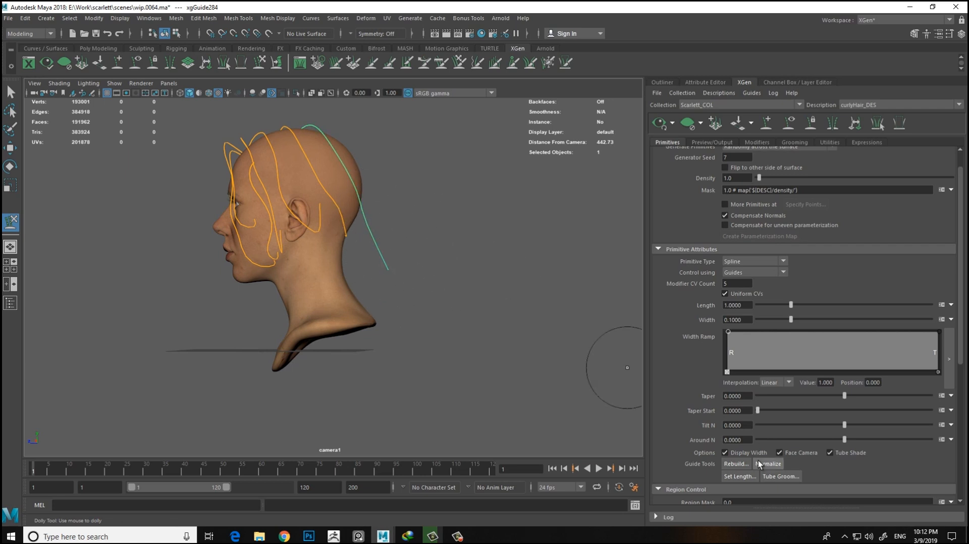
Step: Rebuild the ninth guide with 12 CVs and bend its tip downward behind the neck
{"action": "left_click", "coordinate": [737, 463]}
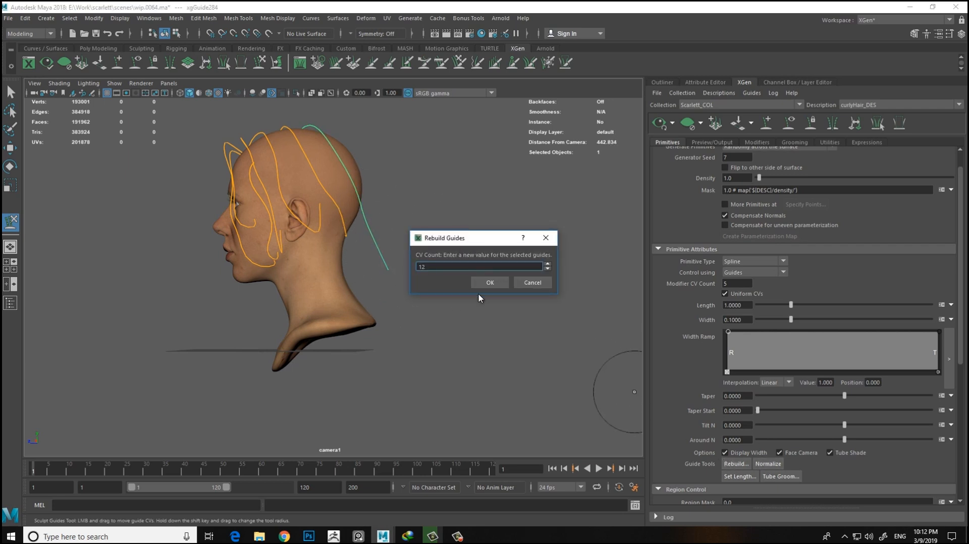
{"action": "left_click", "coordinate": [485, 283]}
{"action": "left_click_drag", "start_coordinate": [412, 288], "coordinate": [406, 297]}
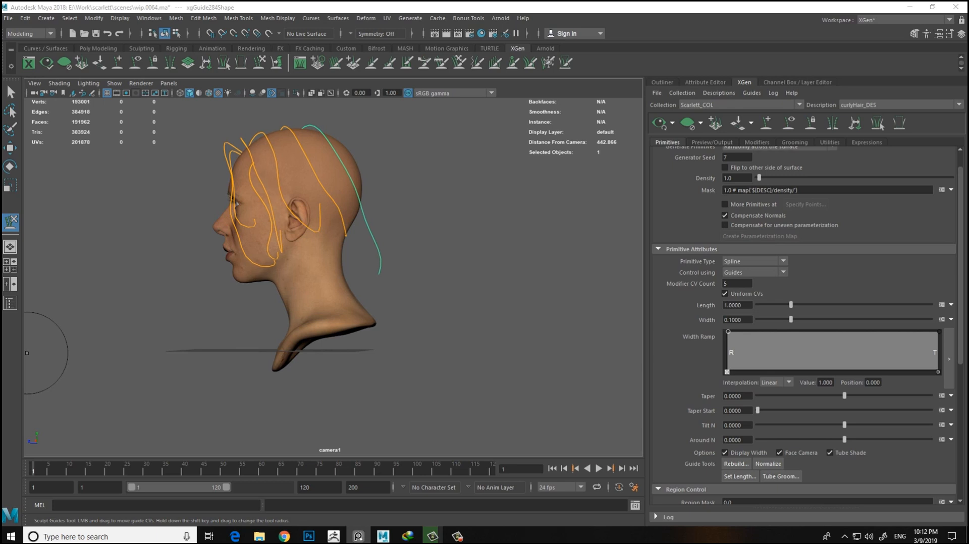
Step: Sculpt the ninth guide to follow the back of the head and curl its tip behind the neck
{"action": "left_click_drag", "start_coordinate": [485, 253], "coordinate": [355, 320], "text": "alt"}
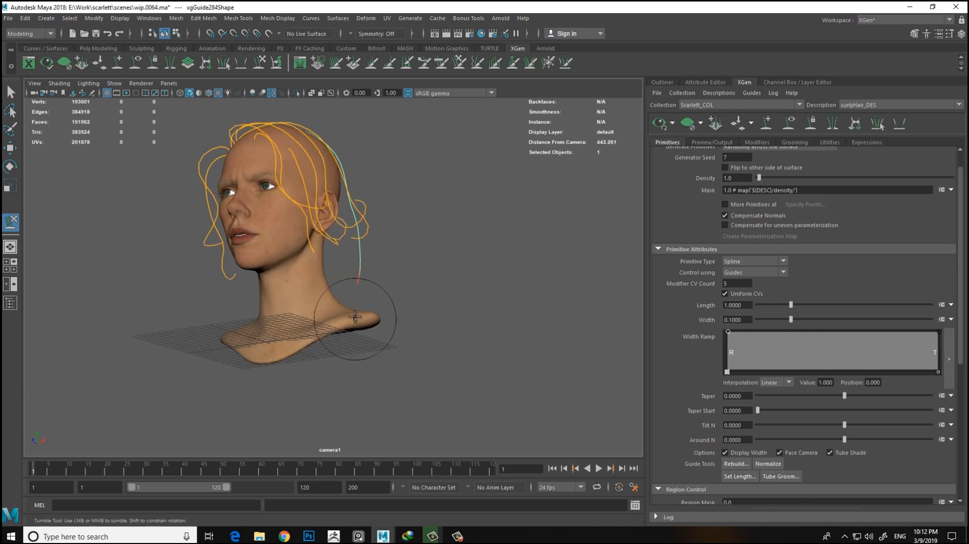
{"action": "left_click_drag", "start_coordinate": [323, 237], "coordinate": [281, 232], "text": "alt"}
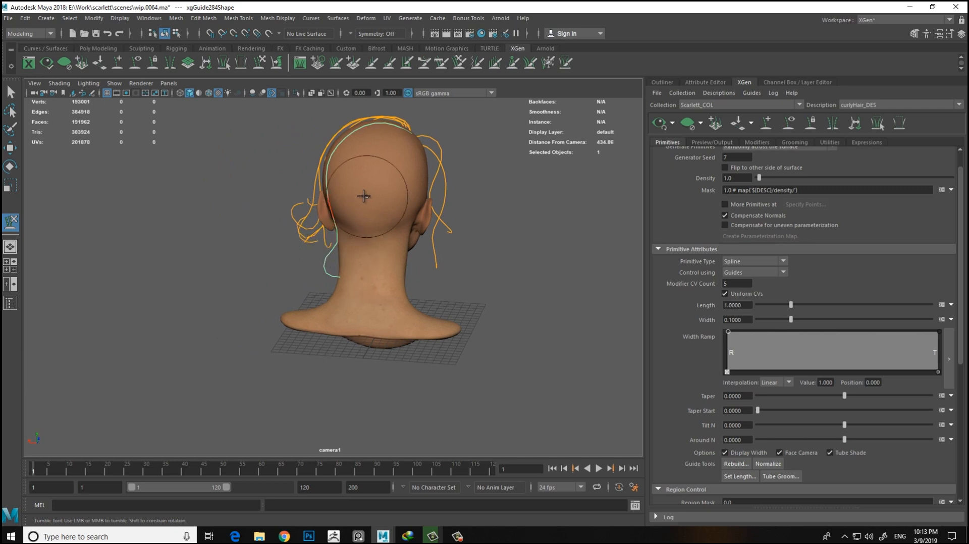
{"action": "left_click_drag", "start_coordinate": [372, 271], "coordinate": [408, 285], "text": "alt"}
{"action": "scroll", "coordinate": [298, 238], "scroll_direction": "up", "scroll_amount": 4}
{"action": "left_click_drag", "start_coordinate": [360, 224], "coordinate": [323, 187], "text": "alt"}
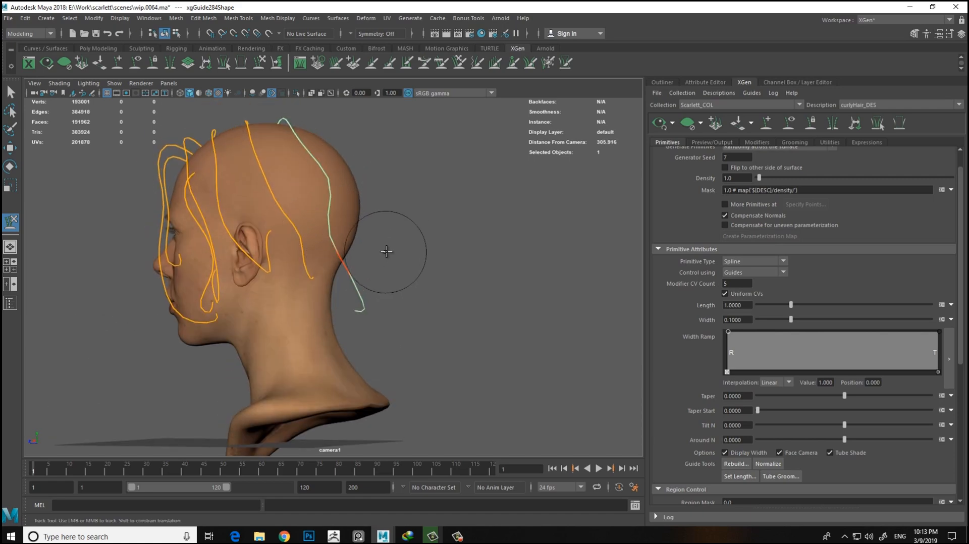
{"action": "scroll", "coordinate": [257, 259], "scroll_direction": "up", "scroll_amount": 6}
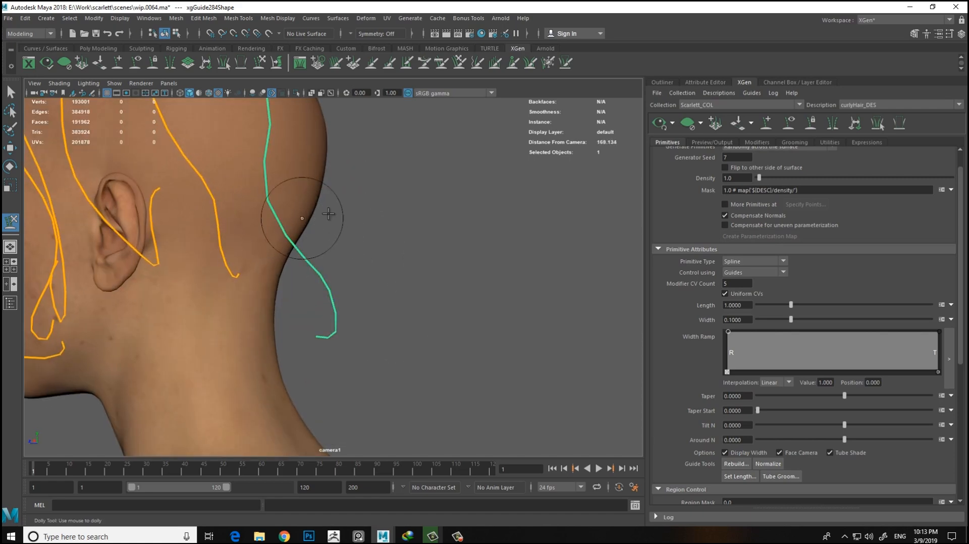
{"action": "scroll", "coordinate": [313, 230], "scroll_direction": "down", "scroll_amount": 5}
{"action": "left_click_drag", "start_coordinate": [335, 242], "coordinate": [207, 200], "text": "alt"}
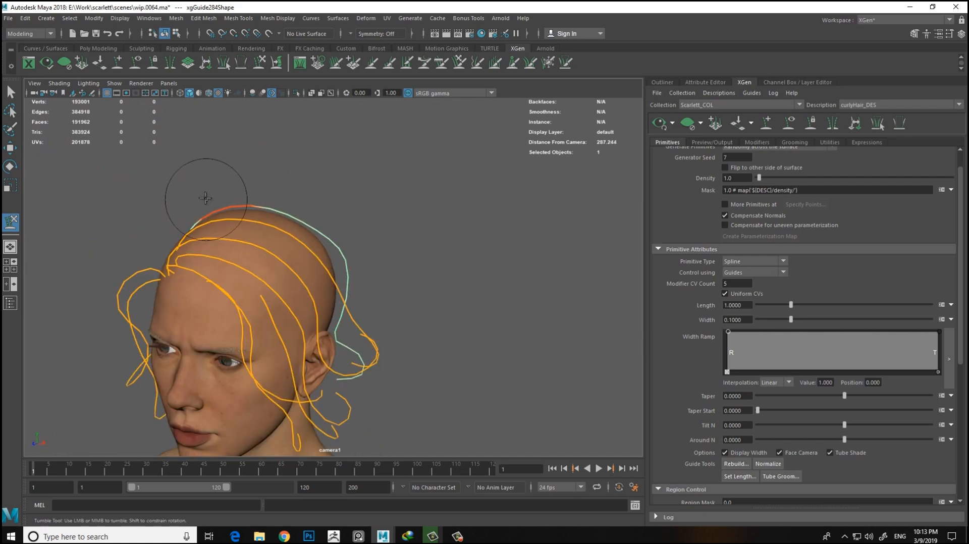
{"action": "scroll", "coordinate": [349, 181], "scroll_direction": "down", "scroll_amount": 5}
{"action": "left_click_drag", "start_coordinate": [348, 181], "coordinate": [404, 234], "text": "alt"}
{"action": "scroll", "coordinate": [446, 293], "scroll_direction": "up", "scroll_amount": 5}
Step: Select the eighth guide and examine how the guides fall around the head from several angles
{"action": "key", "text": "w"}
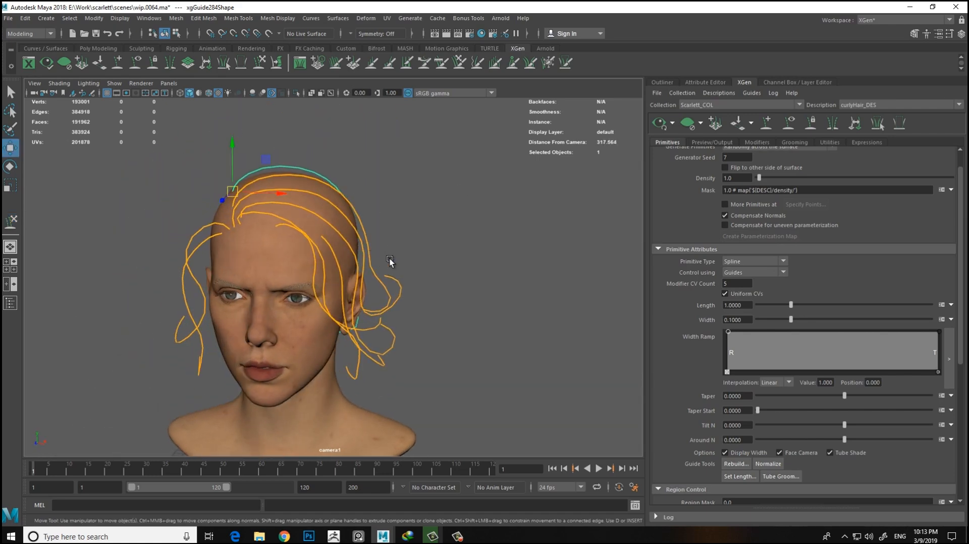
{"action": "key", "text": "y"}
{"action": "mouse_move", "coordinate": [392, 278]}
{"action": "left_mouse_down", "text": "alt"}
{"action": "mouse_move", "coordinate": [404, 237]}
{"action": "mouse_move", "coordinate": [392, 184]}
{"action": "mouse_move", "coordinate": [347, 228]}
{"action": "mouse_move", "coordinate": [233, 216]}
{"action": "mouse_move", "coordinate": [363, 227]}
{"action": "mouse_move", "coordinate": [439, 215]}
{"action": "left_mouse_up", "text": "alt"}
{"action": "right_click_drag", "start_coordinate": [477, 211], "coordinate": [227, 145], "text": "alt"}
{"action": "left_click_drag", "start_coordinate": [438, 176], "coordinate": [356, 242], "text": "alt"}
{"action": "right_click_drag", "start_coordinate": [355, 241], "coordinate": [428, 259], "text": "alt"}
{"action": "left_click_drag", "start_coordinate": [428, 259], "coordinate": [435, 229], "text": "alt"}
{"action": "right_click_drag", "start_coordinate": [435, 230], "coordinate": [416, 238], "text": "alt"}
{"action": "key", "text": "w"}
{"action": "left_click_drag", "start_coordinate": [393, 232], "coordinate": [468, 250], "text": "alt"}
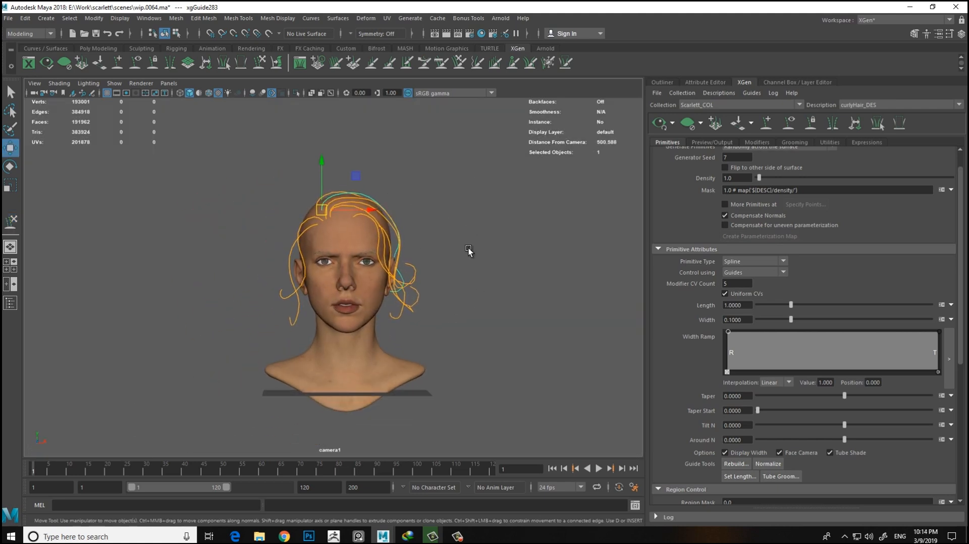
{"action": "right_click_drag", "start_coordinate": [426, 244], "coordinate": [442, 249], "text": "alt"}
Step: Save the scene incrementally as wip.0065.ma
{"action": "key", "text": "q"}
{"action": "key", "text": "ctrl+alt+s"}
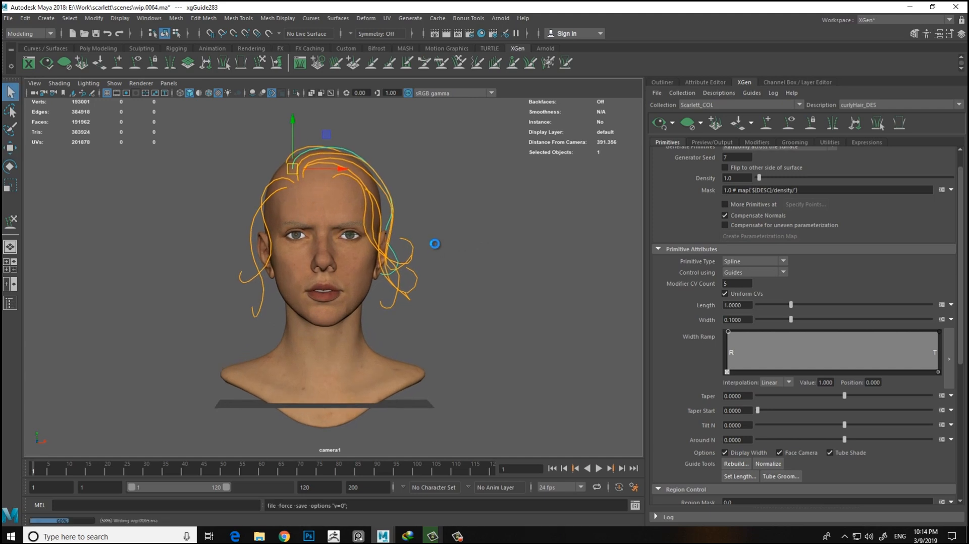
{"action": "key", "text": "w"}
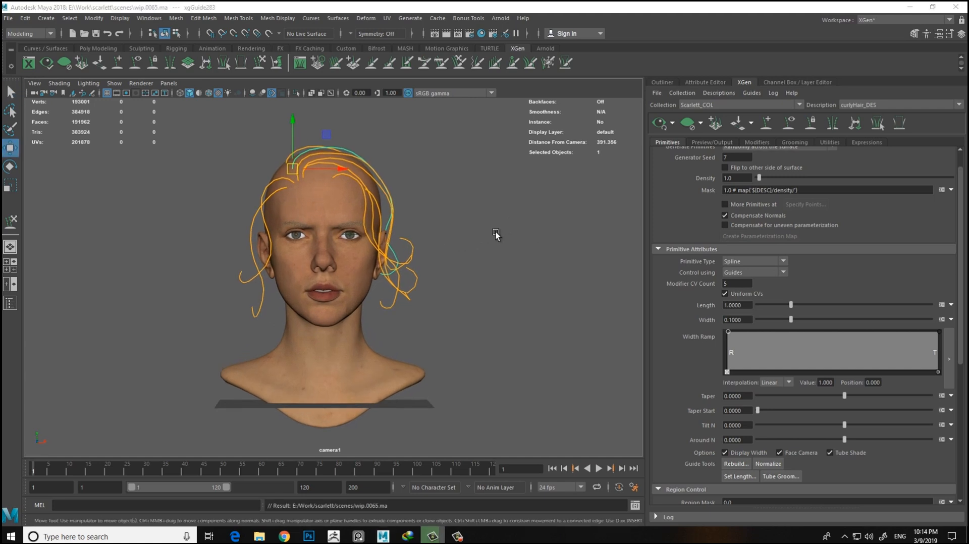
Step: Compare the guides around the head with the hairstyle in the reference photos
{"action": "scroll", "coordinate": [498, 231], "scroll_direction": "up", "scroll_amount": 3}
{"action": "left_click_drag", "start_coordinate": [465, 199], "coordinate": [354, 178], "text": "alt"}
{"action": "key", "text": "y"}
{"action": "left_click_drag", "start_coordinate": [304, 253], "coordinate": [399, 266], "text": "alt"}
{"action": "key", "text": "alt+Tab"}
{"action": "scroll", "coordinate": [106, 275], "scroll_direction": "down", "scroll_amount": 5}
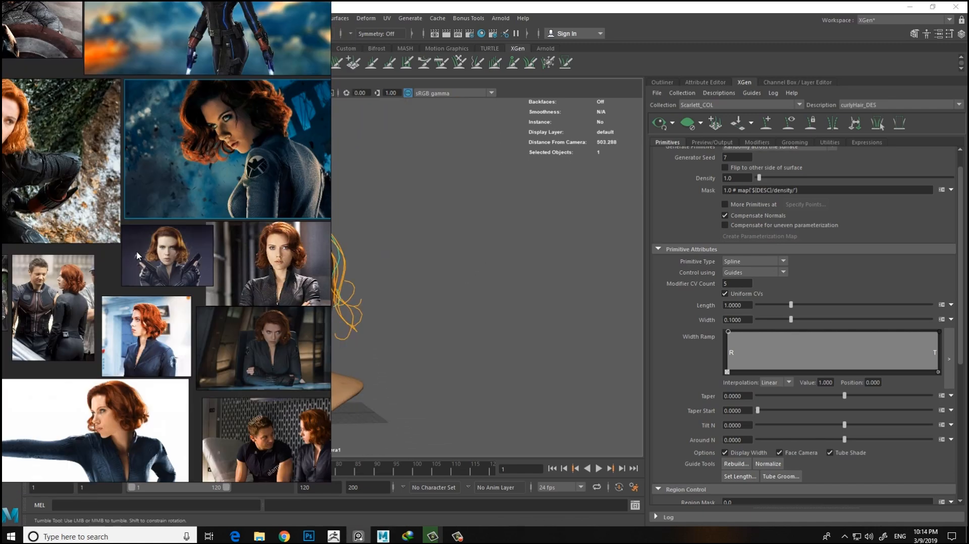
{"action": "scroll", "coordinate": [217, 384], "scroll_direction": "up", "scroll_amount": 7}
{"action": "key", "text": "alt+Tab"}
Step: Switch the head to wireframe display and add a tenth guide on the crown along the parting, between the eighth and ninth guides
{"action": "left_click_drag", "start_coordinate": [386, 199], "coordinate": [392, 226], "text": "alt"}
{"action": "middle_click_drag", "start_coordinate": [391, 225], "coordinate": [415, 197], "text": "alt"}
{"action": "right_click_drag", "start_coordinate": [414, 197], "coordinate": [426, 177], "text": "alt"}
{"action": "left_click_drag", "start_coordinate": [284, 236], "coordinate": [357, 218], "text": "alt"}
{"action": "right_click_drag", "start_coordinate": [357, 218], "coordinate": [437, 281], "text": "alt"}
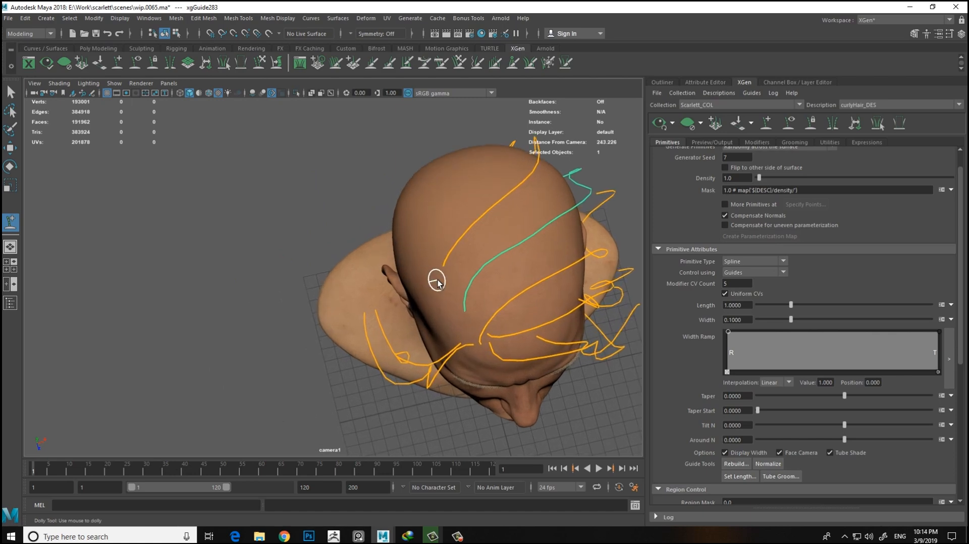
{"action": "left_click_drag", "start_coordinate": [300, 239], "coordinate": [210, 126], "text": "alt"}
{"action": "left_click", "coordinate": [178, 93]}
{"action": "left_click_drag", "start_coordinate": [185, 161], "coordinate": [259, 234], "text": "alt"}
Step: Rotate the tenth guide about its root so it points toward the right side of the head
{"action": "key", "text": "e"}
{"action": "left_click_drag", "start_coordinate": [321, 194], "coordinate": [280, 180]}
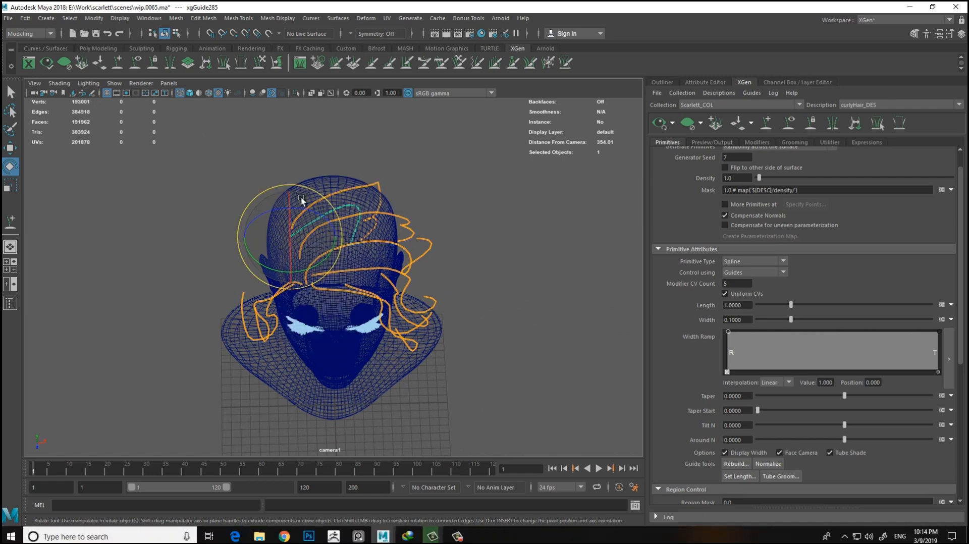
{"action": "middle_click_drag", "start_coordinate": [310, 199], "coordinate": [316, 164], "text": "alt"}
{"action": "scroll", "coordinate": [317, 163], "scroll_direction": "up", "scroll_amount": 2}
{"action": "key", "text": "e"}
{"action": "left_click_drag", "start_coordinate": [316, 164], "coordinate": [276, 149]}
{"action": "left_click", "coordinate": [184, 215]}
{"action": "key", "text": "w"}
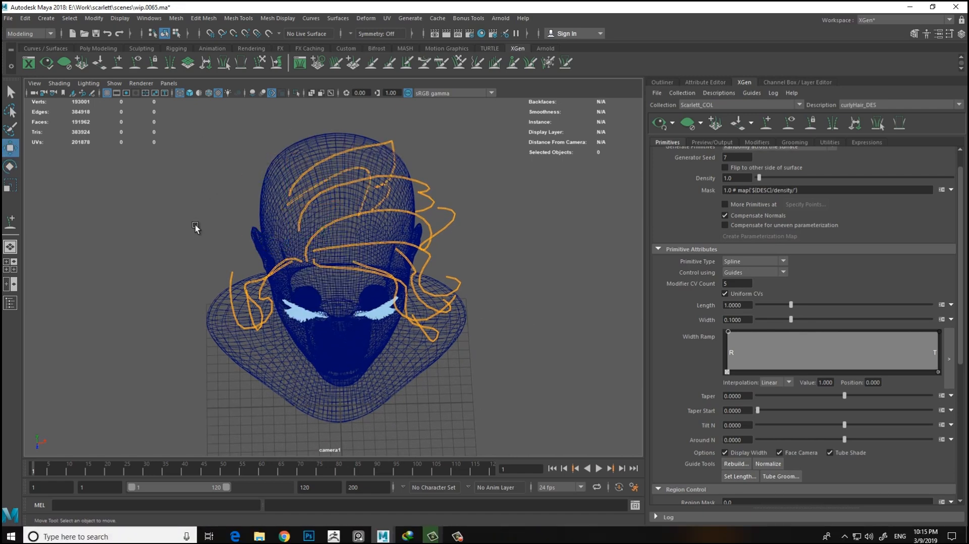
{"action": "left_click_drag", "start_coordinate": [290, 206], "coordinate": [290, 205]}
{"action": "middle_click_drag", "start_coordinate": [242, 226], "coordinate": [221, 236], "text": "alt"}
{"action": "right_click_drag", "start_coordinate": [221, 237], "coordinate": [197, 229], "text": "alt"}
{"action": "left_click_drag", "start_coordinate": [196, 229], "coordinate": [198, 239], "text": "alt"}
{"action": "key", "text": "e"}
{"action": "left_click_drag", "start_coordinate": [307, 207], "coordinate": [176, 246]}
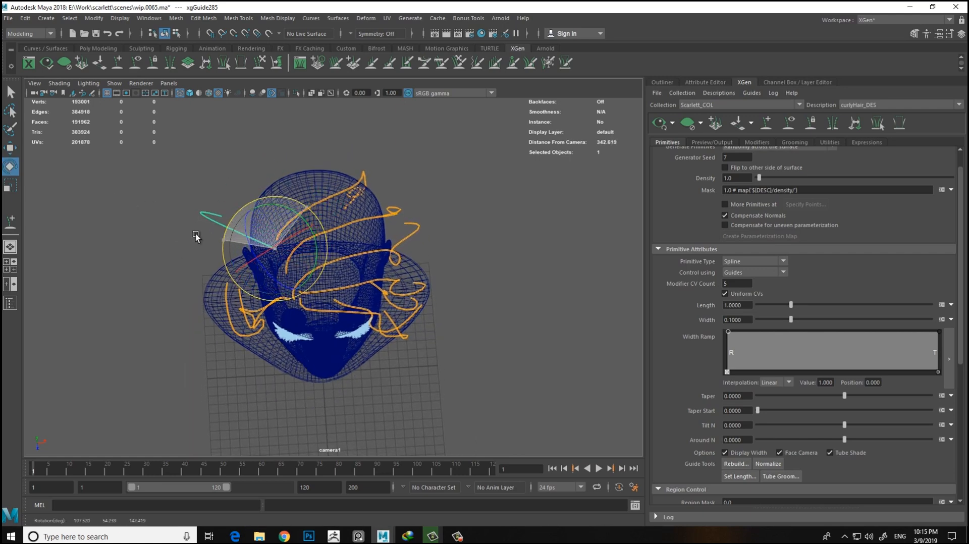
{"action": "left_click_drag", "start_coordinate": [217, 328], "coordinate": [253, 264], "text": "alt"}
{"action": "left_click_drag", "start_coordinate": [326, 110], "coordinate": [315, 105]}
Step: Sculpt the tenth guide down the back right of the head toward the nape and restore the textured display
{"action": "left_click", "coordinate": [260, 64]}
{"action": "mouse_move", "coordinate": [254, 192]}
{"action": "left_mouse_down"}
{"action": "mouse_move", "coordinate": [197, 247]}
{"action": "mouse_move", "coordinate": [241, 342]}
{"action": "left_mouse_up"}
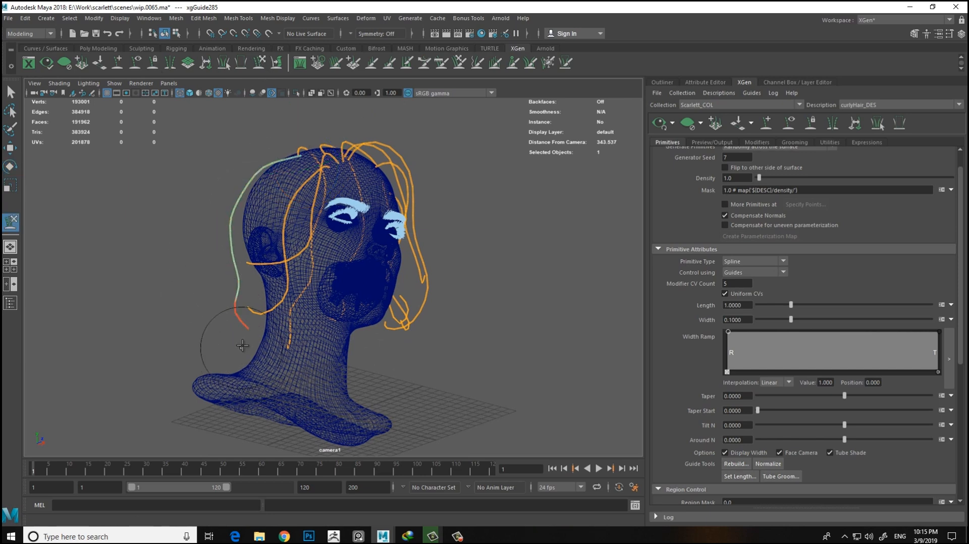
{"action": "key", "text": "6"}
{"action": "mouse_move", "coordinate": [230, 269]}
{"action": "left_mouse_down", "text": "alt"}
{"action": "mouse_move", "coordinate": [303, 222]}
{"action": "mouse_move", "coordinate": [287, 232]}
{"action": "mouse_move", "coordinate": [389, 238]}
{"action": "left_mouse_up", "text": "alt"}
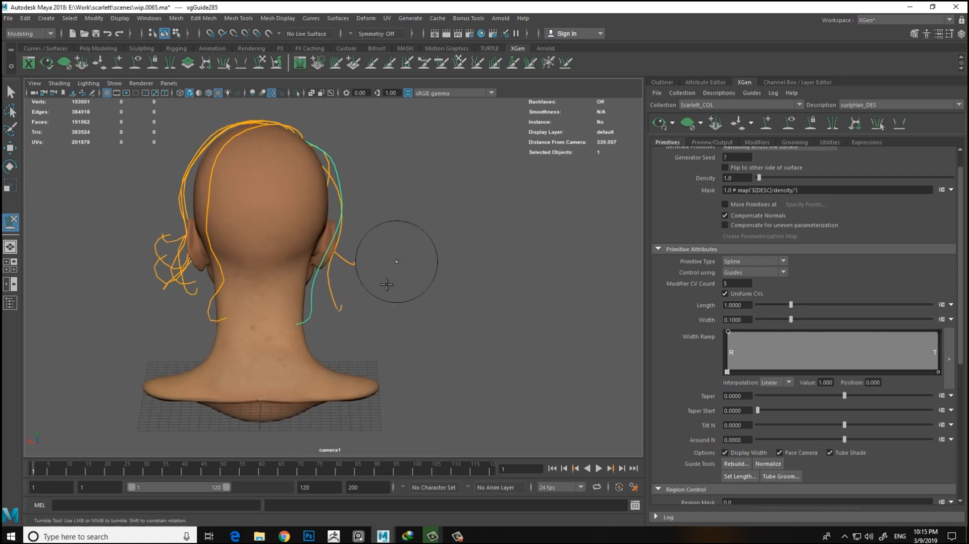
Step: Fit the tenth guide to the head's contour behind the right ear and turn its tip inward
{"action": "left_click_drag", "start_coordinate": [389, 194], "coordinate": [209, 211], "text": "alt"}
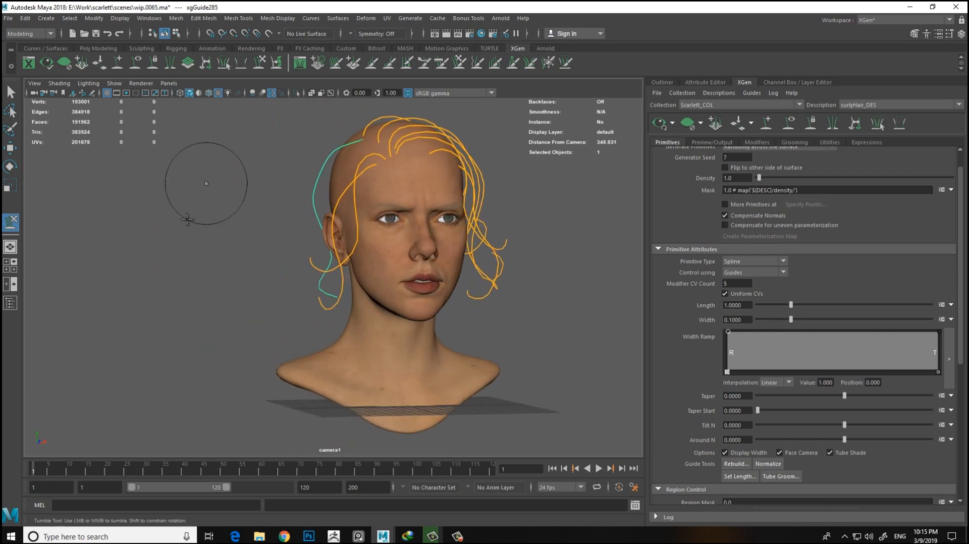
{"action": "left_click_drag", "start_coordinate": [222, 285], "coordinate": [198, 284], "text": "alt"}
{"action": "middle_click_drag", "start_coordinate": [206, 281], "coordinate": [174, 301], "text": "alt"}
{"action": "left_click_drag", "start_coordinate": [174, 301], "coordinate": [222, 275], "text": "alt"}
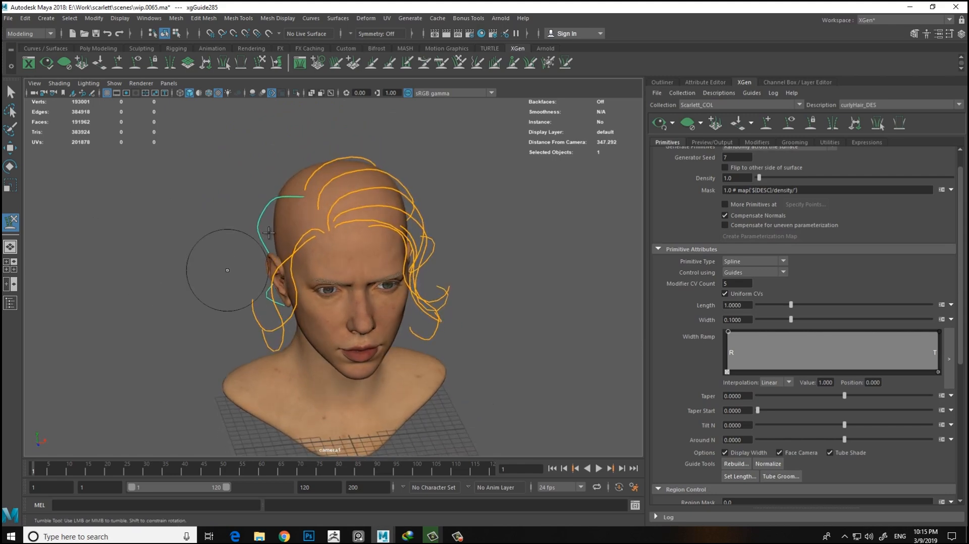
{"action": "mouse_move", "coordinate": [313, 218]}
{"action": "left_mouse_down", "text": "alt"}
{"action": "mouse_move", "coordinate": [327, 177]}
{"action": "mouse_move", "coordinate": [334, 204]}
{"action": "left_mouse_up", "text": "alt"}
{"action": "left_click_drag", "start_coordinate": [294, 256], "coordinate": [333, 322], "text": "alt"}
{"action": "left_click_drag", "start_coordinate": [297, 282], "coordinate": [522, 280], "text": "alt"}
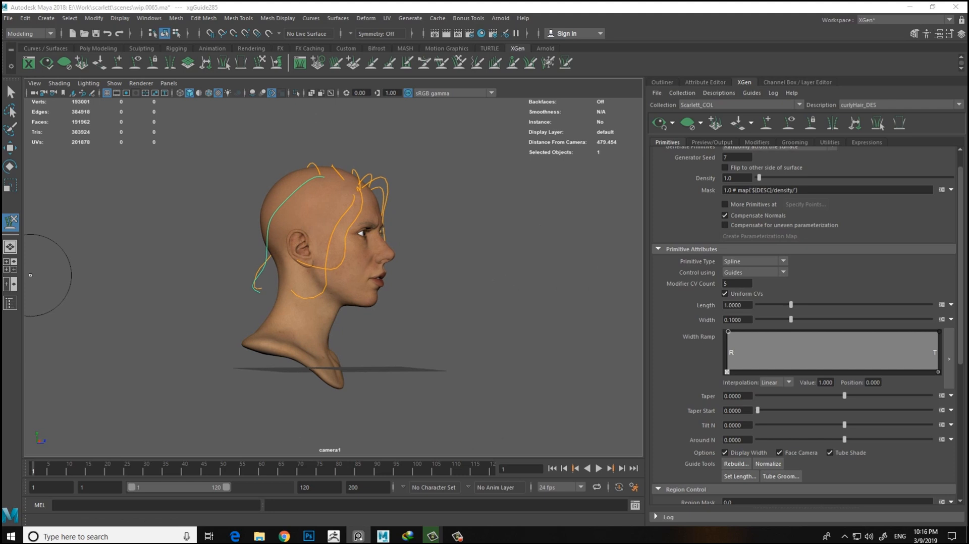
{"action": "left_click_drag", "start_coordinate": [497, 230], "coordinate": [403, 252], "text": "alt"}
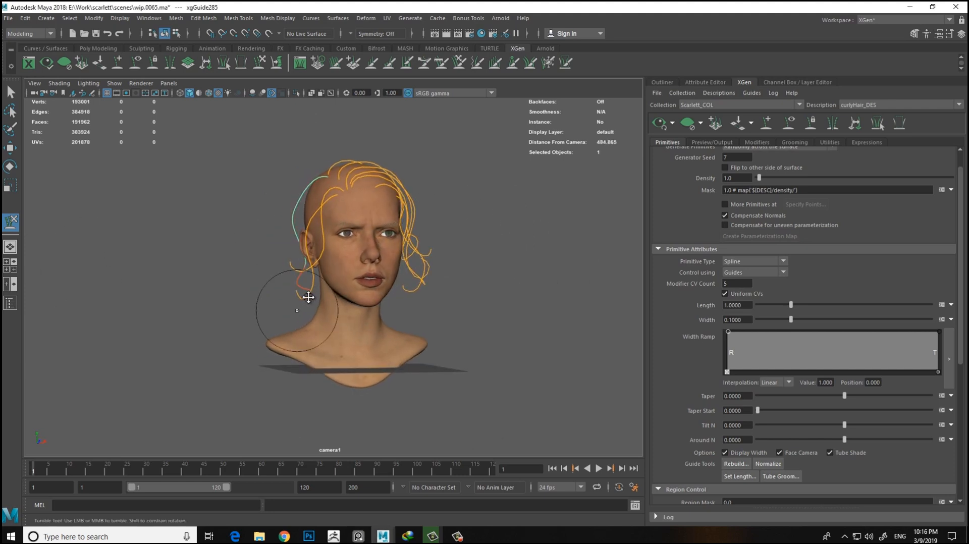
Step: Rebuild the tenth guide's CVs and smooth the curl at its tip behind the right ear
{"action": "right_click_drag", "start_coordinate": [298, 310], "coordinate": [410, 354], "text": "alt"}
{"action": "left_click", "coordinate": [745, 464]}
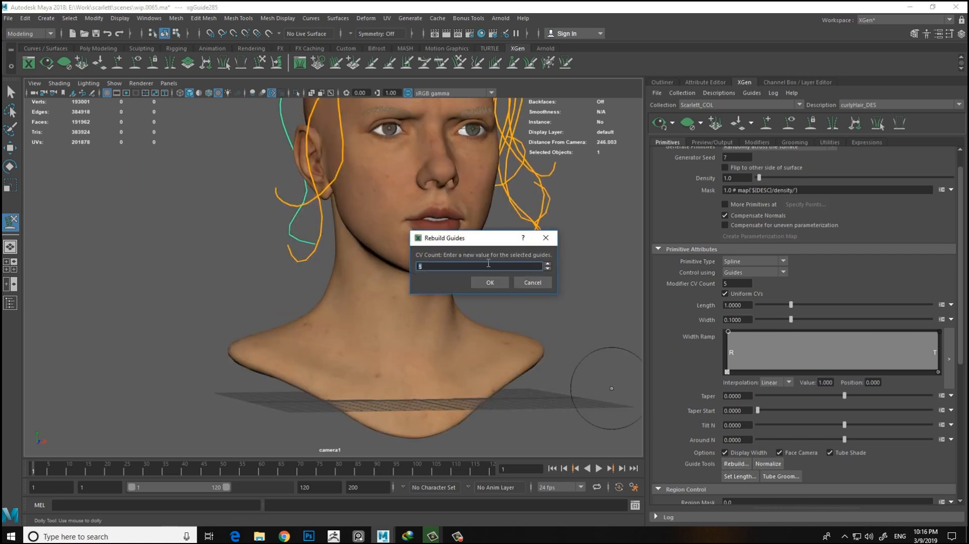
{"action": "left_click", "coordinate": [489, 282]}
{"action": "right_click_drag", "start_coordinate": [349, 251], "coordinate": [285, 306], "text": "alt"}
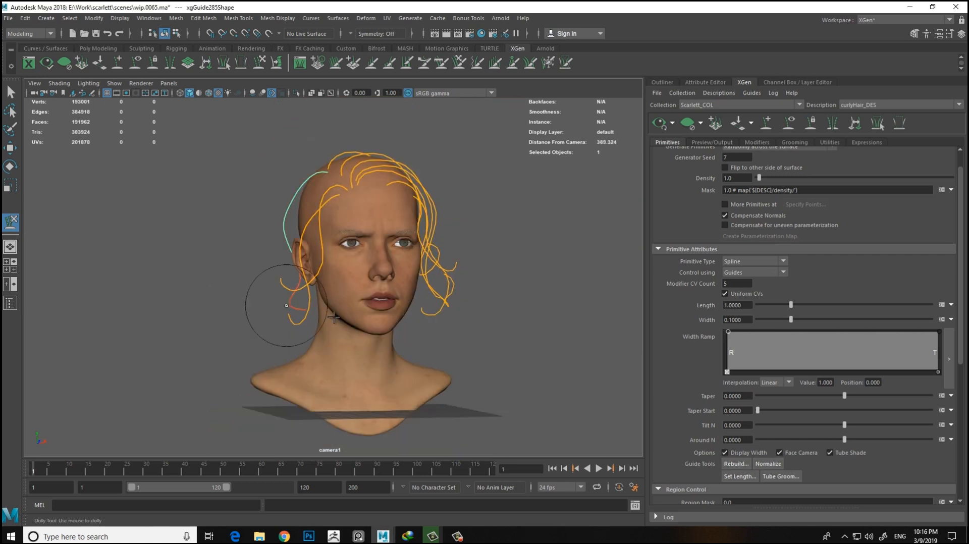
{"action": "scroll", "coordinate": [341, 303], "scroll_direction": "up", "scroll_amount": 3}
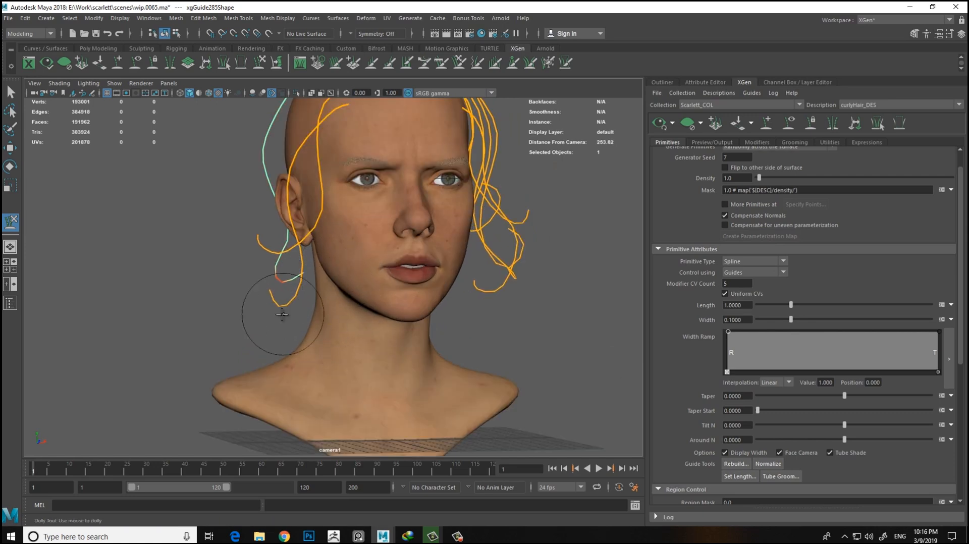
{"action": "left_click_drag", "start_coordinate": [282, 314], "coordinate": [407, 211], "text": "alt"}
{"action": "left_click_drag", "start_coordinate": [391, 288], "coordinate": [255, 226], "text": "alt"}
{"action": "middle_click_drag", "start_coordinate": [294, 222], "coordinate": [234, 225], "text": "alt"}
{"action": "right_click_drag", "start_coordinate": [235, 225], "coordinate": [286, 212], "text": "alt"}
{"action": "mouse_move", "coordinate": [285, 212]}
{"action": "left_mouse_down", "text": "alt"}
{"action": "mouse_move", "coordinate": [252, 180]}
{"action": "mouse_move", "coordinate": [264, 200]}
{"action": "mouse_move", "coordinate": [268, 223]}
{"action": "mouse_move", "coordinate": [256, 190]}
{"action": "mouse_move", "coordinate": [271, 258]}
{"action": "mouse_move", "coordinate": [134, 244]}
{"action": "left_mouse_up", "text": "alt"}
{"action": "scroll", "coordinate": [285, 242], "scroll_direction": "down", "scroll_amount": 4}
{"action": "scroll", "coordinate": [286, 242], "scroll_direction": "up", "scroll_amount": 3}
{"action": "left_click_drag", "start_coordinate": [285, 242], "coordinate": [315, 137], "text": "alt"}
Step: Add an eleventh guide along the parting in front of the tenth guide's root and show the head in wireframe
{"action": "left_click", "coordinate": [118, 63]}
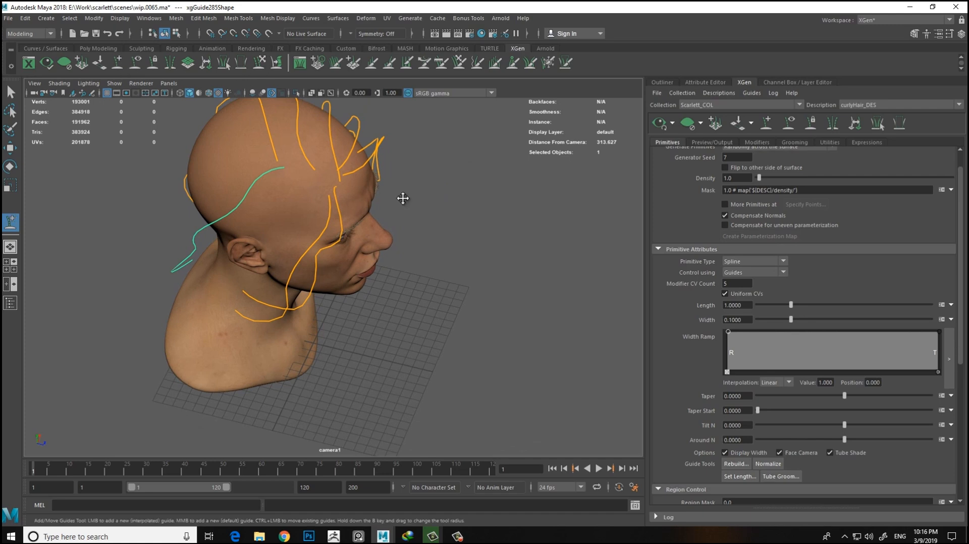
{"action": "scroll", "coordinate": [378, 184], "scroll_direction": "up", "scroll_amount": 3}
{"action": "left_click_drag", "start_coordinate": [612, 266], "coordinate": [339, 260], "text": "alt"}
{"action": "scroll", "coordinate": [402, 198], "scroll_direction": "up", "scroll_amount": 5}
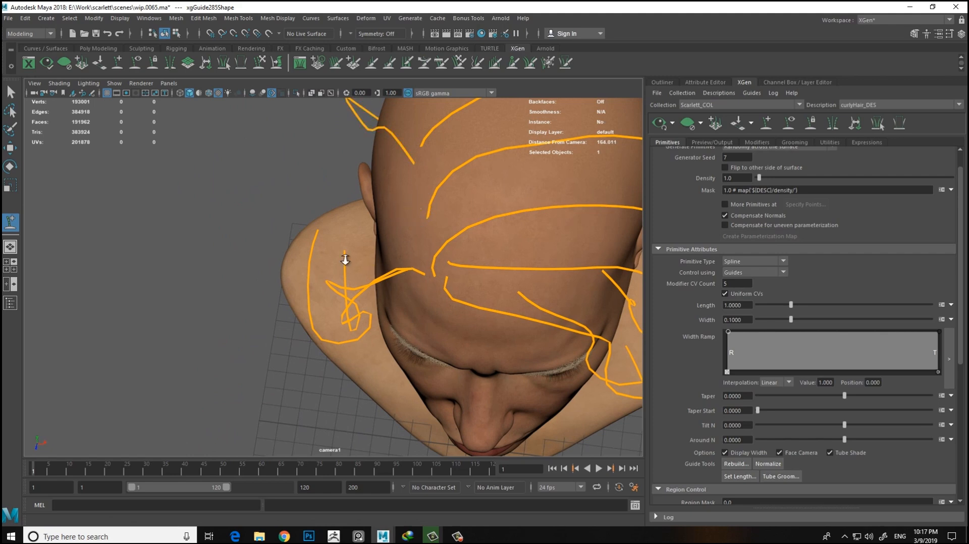
{"action": "scroll", "coordinate": [373, 265], "scroll_direction": "down", "scroll_amount": 3}
{"action": "key", "text": "4"}
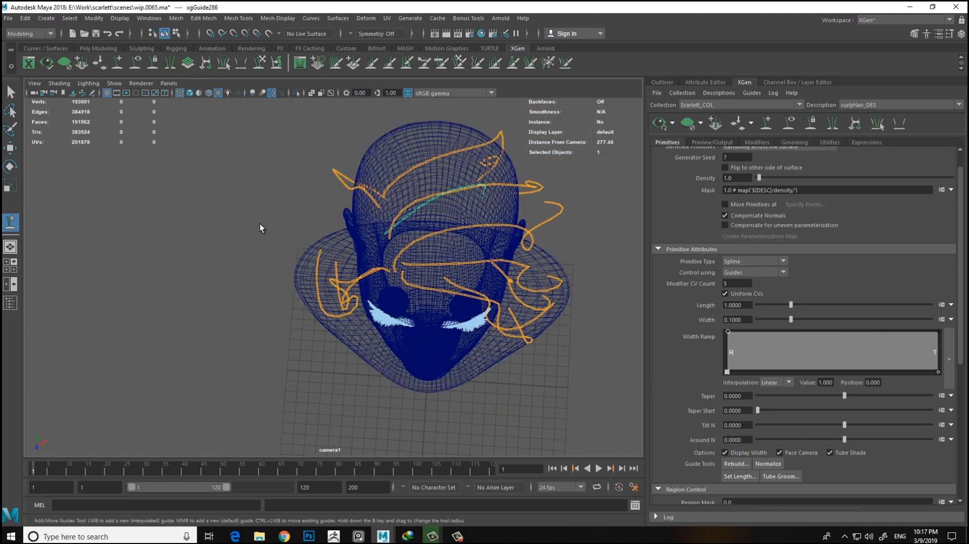
Step: Rotate the eleventh guide about its root so it extends over the right side of the head
{"action": "key", "text": "e"}
{"action": "middle_click_drag", "start_coordinate": [266, 195], "coordinate": [231, 202], "text": "alt"}
{"action": "left_click_drag", "start_coordinate": [376, 194], "coordinate": [247, 304]}
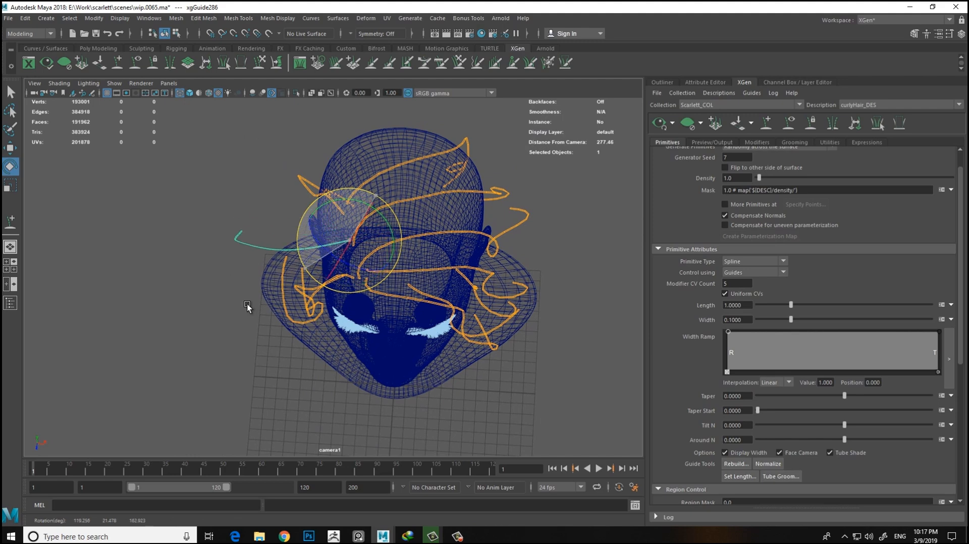
Step: Sculpt the eleventh guide down the right side of the head past the ear and return to shaded display
{"action": "left_click", "coordinate": [261, 66]}
{"action": "left_click_drag", "start_coordinate": [203, 348], "coordinate": [202, 269], "text": "alt"}
{"action": "scroll", "coordinate": [278, 227], "scroll_direction": "down", "scroll_amount": 2}
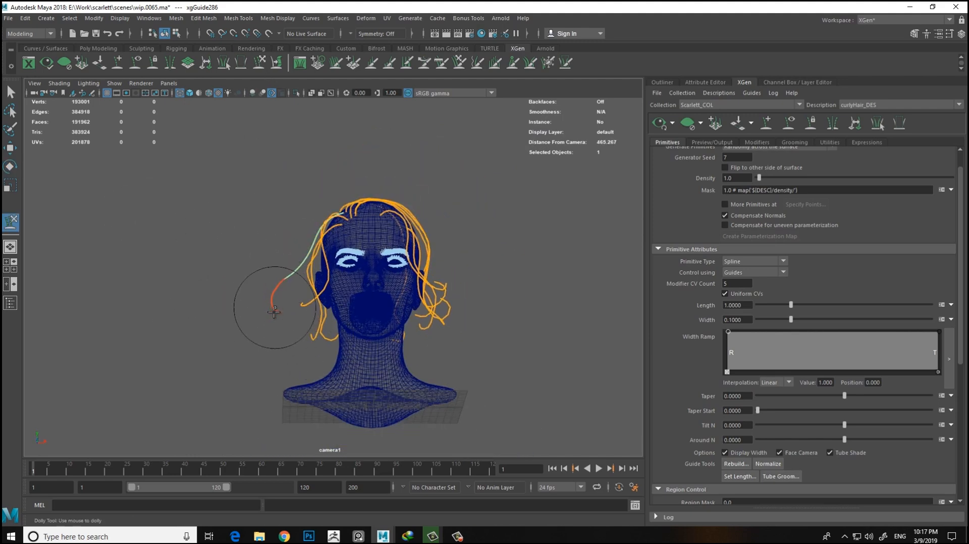
{"action": "left_click_drag", "start_coordinate": [313, 290], "coordinate": [266, 272]}
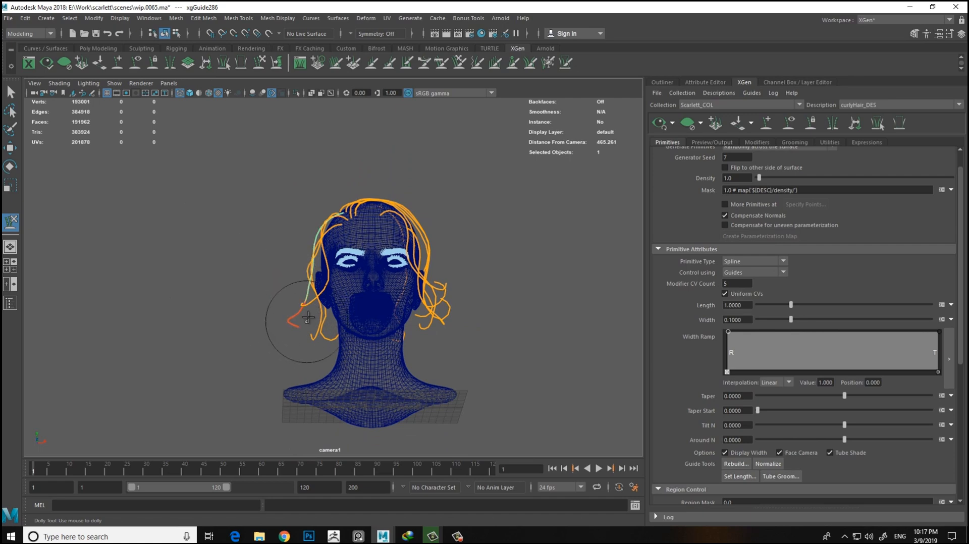
{"action": "left_click_drag", "start_coordinate": [365, 319], "coordinate": [183, 141], "text": "alt"}
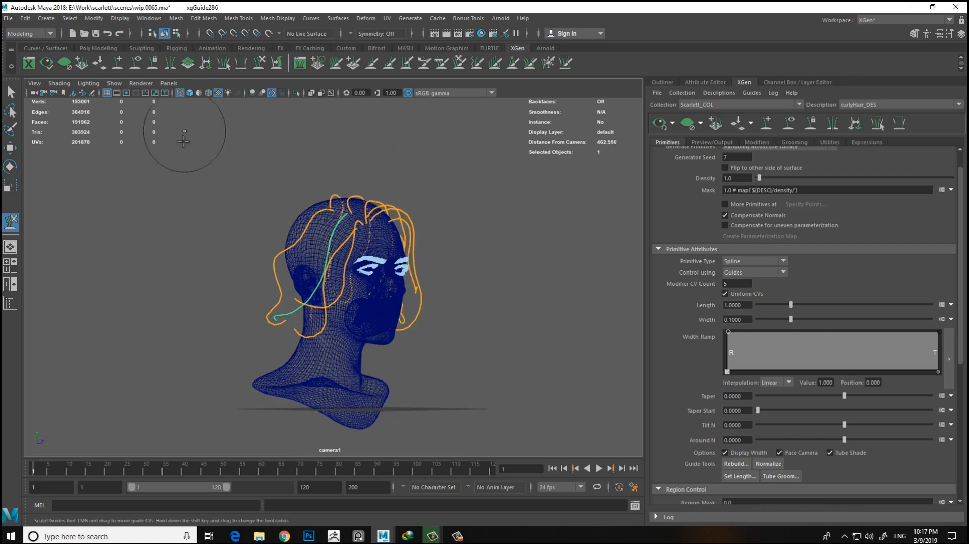
{"action": "left_click", "coordinate": [189, 93]}
{"action": "mouse_move", "coordinate": [222, 244]}
{"action": "left_mouse_down", "text": "alt"}
{"action": "mouse_move", "coordinate": [324, 281]}
{"action": "mouse_move", "coordinate": [247, 301]}
{"action": "left_mouse_up", "text": "alt"}
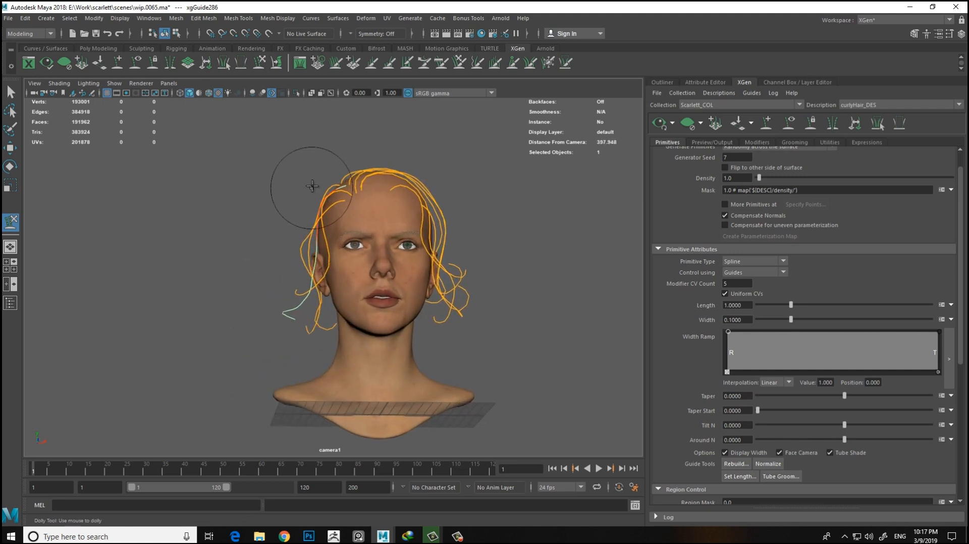
Step: Refine the eleventh guide's fall over the right ear and flick its tip backward beside the neck
{"action": "left_click_drag", "start_coordinate": [313, 223], "coordinate": [297, 342], "text": "alt"}
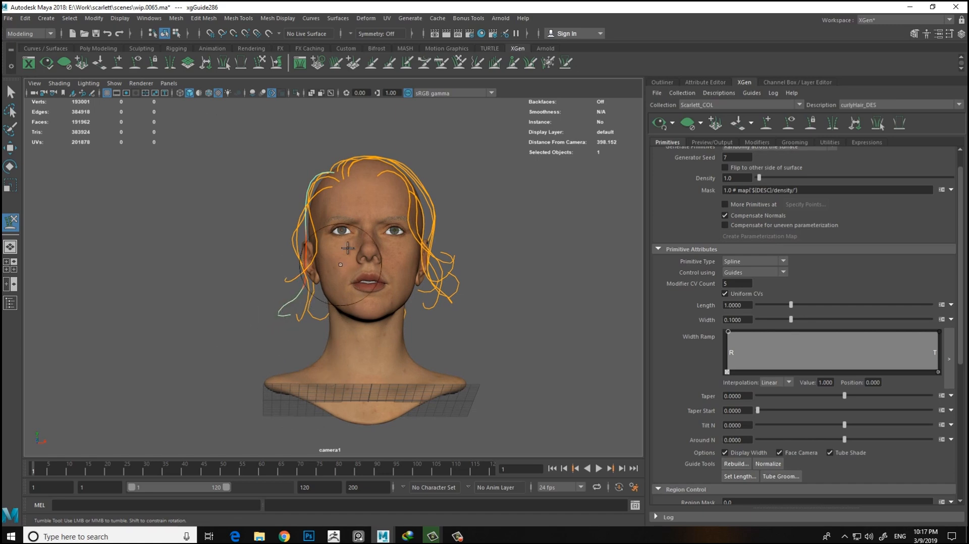
{"action": "left_click_drag", "start_coordinate": [335, 249], "coordinate": [368, 246], "text": "alt"}
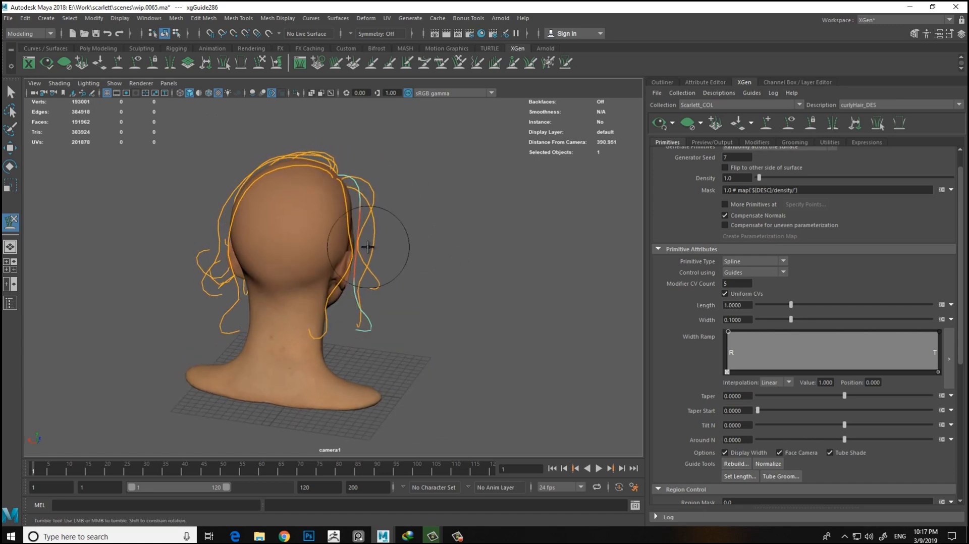
{"action": "left_click_drag", "start_coordinate": [457, 285], "coordinate": [283, 217], "text": "alt"}
{"action": "right_click_drag", "start_coordinate": [252, 283], "coordinate": [271, 291], "text": "alt"}
{"action": "left_click_drag", "start_coordinate": [270, 291], "coordinate": [252, 278], "text": "alt"}
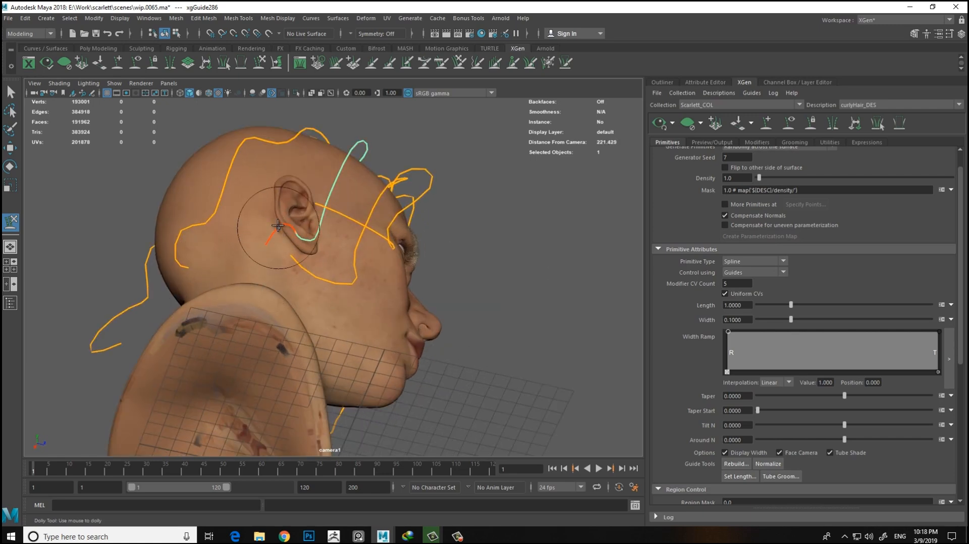
{"action": "left_click_drag", "start_coordinate": [303, 292], "coordinate": [303, 260], "text": "alt"}
{"action": "right_click_drag", "start_coordinate": [303, 260], "coordinate": [324, 217], "text": "alt"}
{"action": "left_click_drag", "start_coordinate": [325, 217], "coordinate": [303, 255], "text": "alt"}
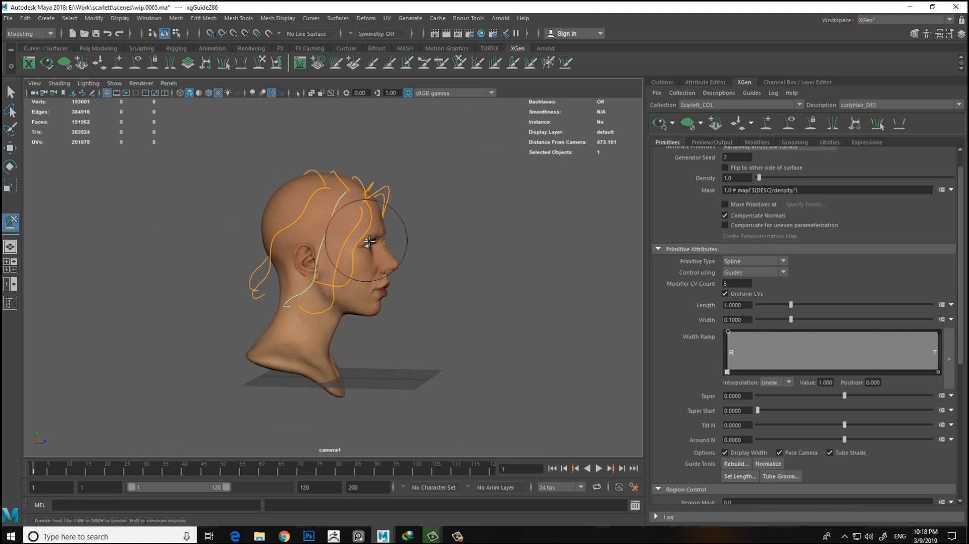
Step: Sculpt the eleventh guide's lower end down behind the right ear and bend its tip beside the neck
{"action": "right_click_drag", "start_coordinate": [326, 299], "coordinate": [296, 265], "text": "alt"}
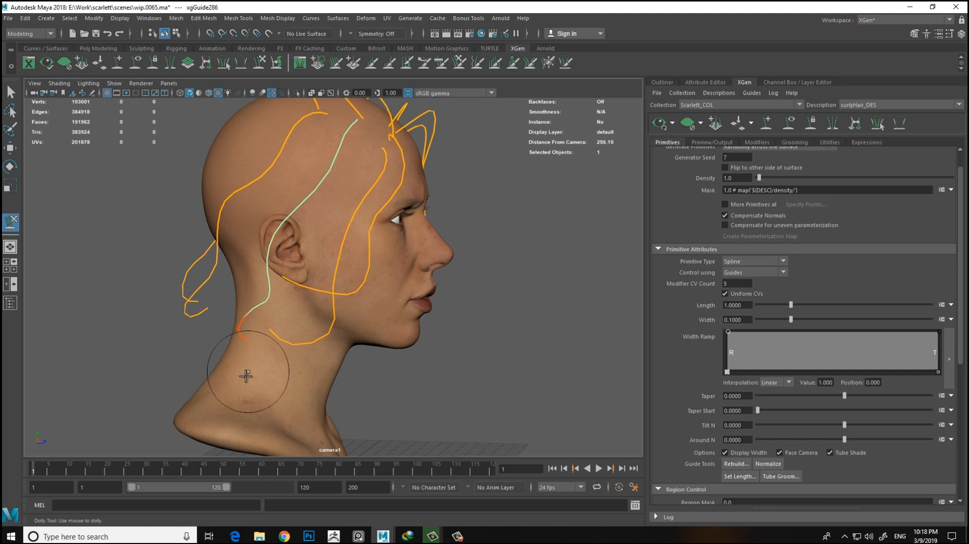
{"action": "left_click_drag", "start_coordinate": [243, 333], "coordinate": [243, 307], "text": "alt"}
{"action": "right_click_drag", "start_coordinate": [243, 307], "coordinate": [271, 258], "text": "alt"}
{"action": "right_click_drag", "start_coordinate": [290, 292], "coordinate": [360, 353], "text": "alt"}
{"action": "left_click_drag", "start_coordinate": [323, 227], "coordinate": [302, 222], "text": "alt"}
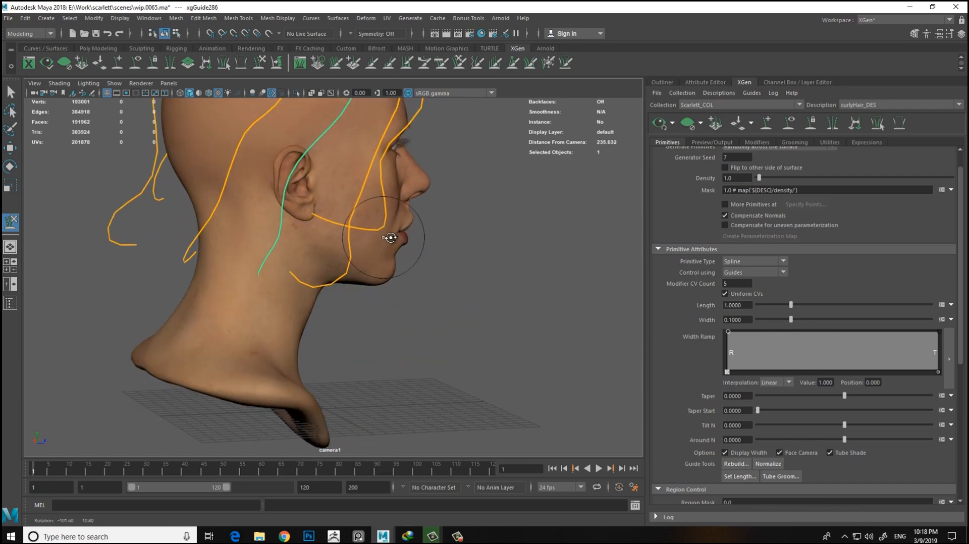
{"action": "right_click_drag", "start_coordinate": [303, 222], "coordinate": [283, 222], "text": "alt"}
{"action": "left_click_drag", "start_coordinate": [284, 223], "coordinate": [184, 228], "text": "alt"}
{"action": "right_click_drag", "start_coordinate": [184, 229], "coordinate": [268, 338], "text": "alt"}
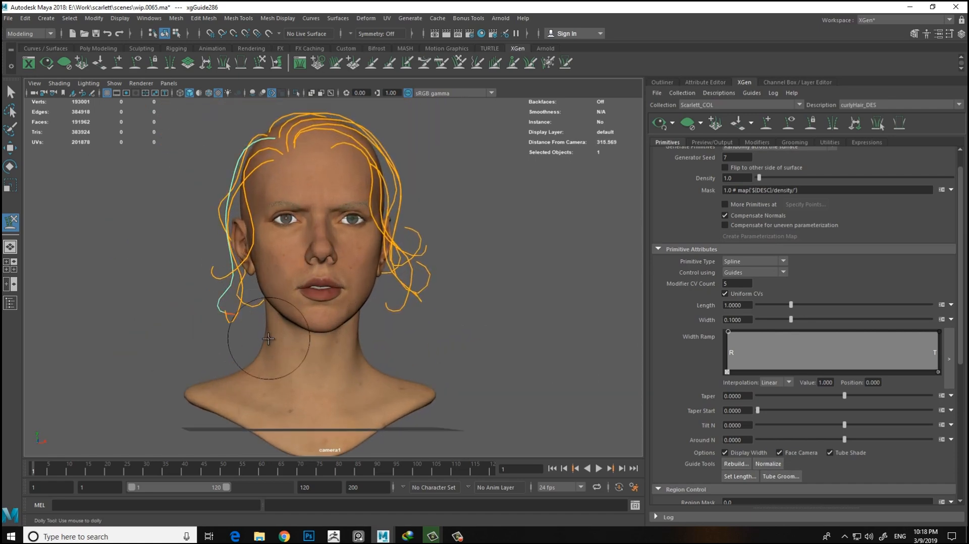
Step: Curl the eleventh guide's tip outward from the neck, shaping it from the back and front
{"action": "left_click_drag", "start_coordinate": [269, 345], "coordinate": [238, 339], "text": "alt"}
{"action": "left_click_drag", "start_coordinate": [145, 345], "coordinate": [632, 398], "text": "alt"}
{"action": "left_click_drag", "start_coordinate": [360, 350], "coordinate": [294, 298], "text": "alt"}
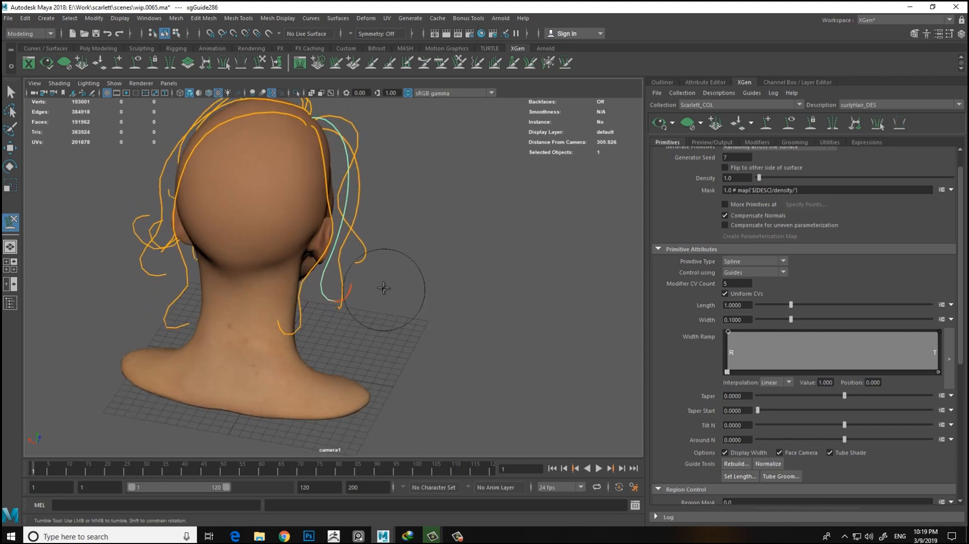
{"action": "left_click_drag", "start_coordinate": [383, 292], "coordinate": [418, 208], "text": "alt"}
{"action": "left_click_drag", "start_coordinate": [368, 170], "coordinate": [238, 229], "text": "alt"}
{"action": "right_click_drag", "start_coordinate": [237, 229], "coordinate": [318, 297], "text": "alt"}
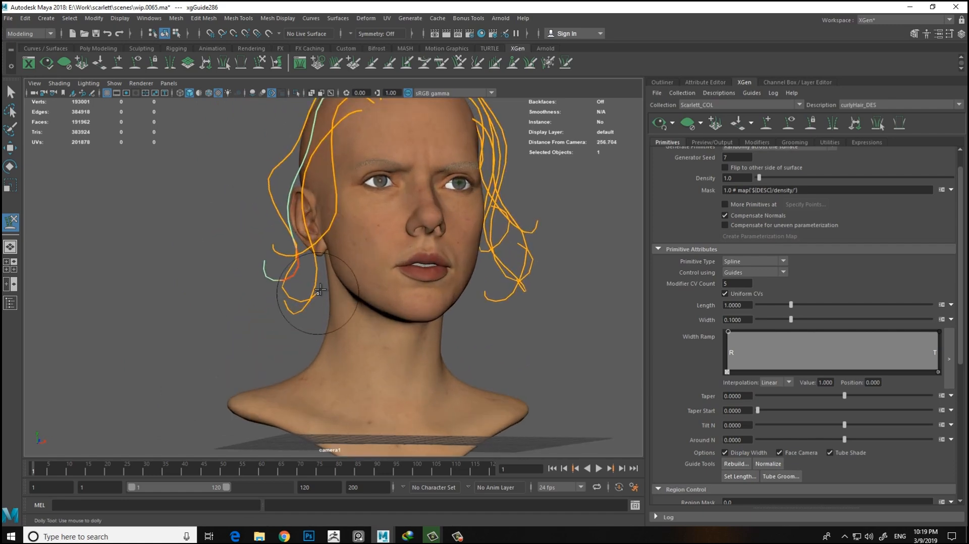
Step: Refine the curl at the eleventh guide's end from below and normalize the guide
{"action": "left_click_drag", "start_coordinate": [265, 274], "coordinate": [298, 266], "text": "alt"}
{"action": "right_click_drag", "start_coordinate": [298, 266], "coordinate": [266, 316], "text": "alt"}
{"action": "left_click_drag", "start_coordinate": [266, 316], "coordinate": [248, 275], "text": "alt"}
{"action": "right_click_drag", "start_coordinate": [239, 262], "coordinate": [395, 288], "text": "alt"}
{"action": "left_click_drag", "start_coordinate": [395, 287], "coordinate": [317, 221], "text": "alt"}
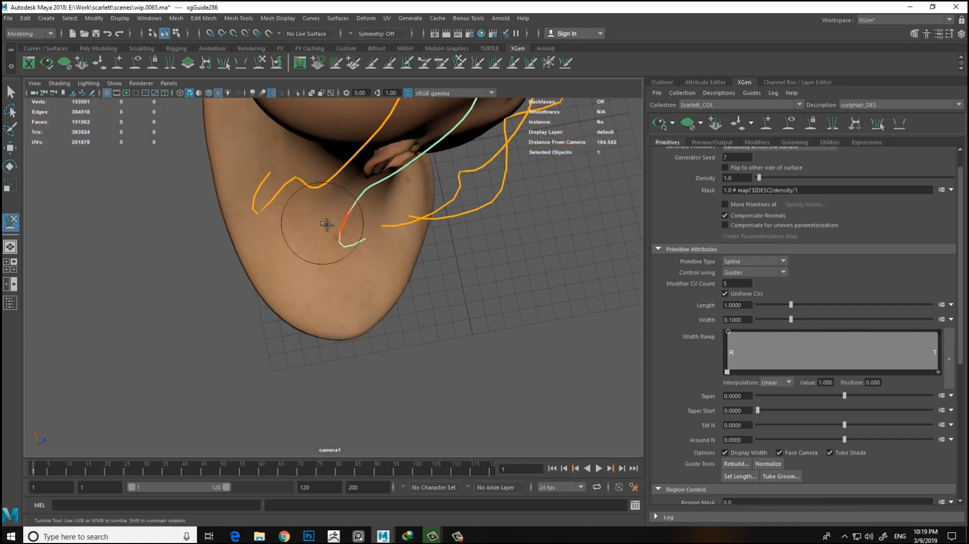
{"action": "left_click_drag", "start_coordinate": [417, 232], "coordinate": [313, 322], "text": "alt"}
{"action": "left_click", "coordinate": [770, 475]}
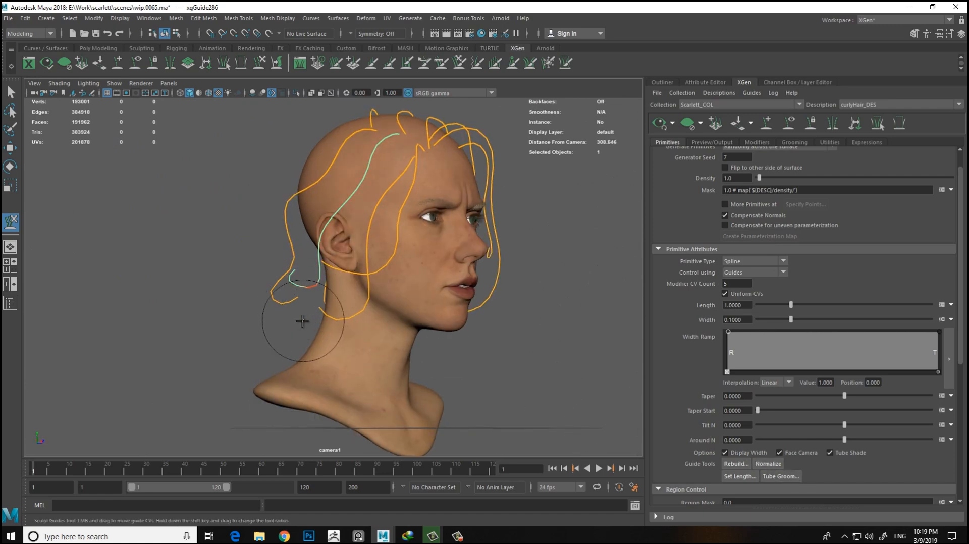
Step: Select the front guide on the character's right side and adjust its tip below the ear with the Sculpt Guides tool
{"action": "mouse_move", "coordinate": [292, 348]}
{"action": "left_mouse_down", "text": "alt"}
{"action": "mouse_move", "coordinate": [267, 348]}
{"action": "mouse_move", "coordinate": [246, 325]}
{"action": "mouse_move", "coordinate": [291, 363]}
{"action": "left_mouse_up", "text": "alt"}
{"action": "scroll", "coordinate": [292, 363], "scroll_direction": "down", "scroll_amount": 3}
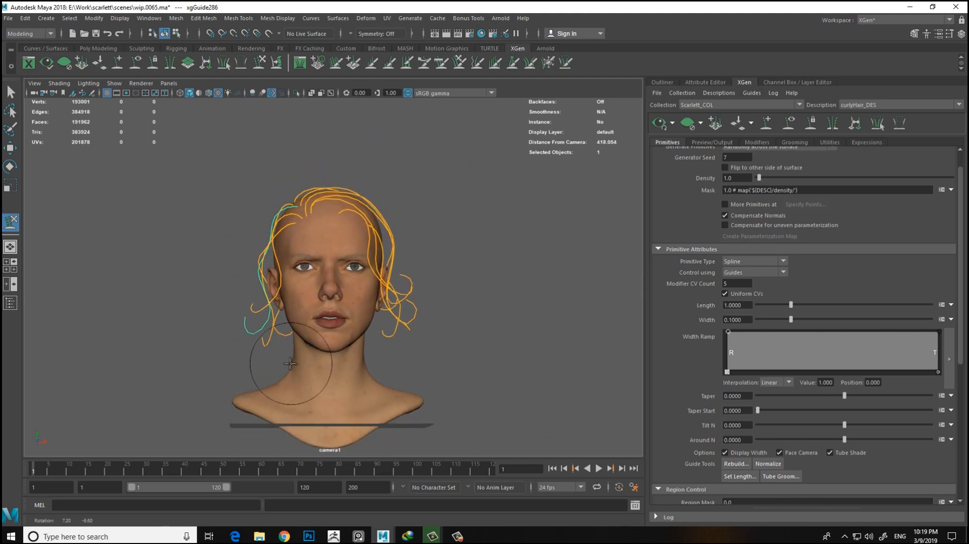
{"action": "middle_click_drag", "start_coordinate": [314, 346], "coordinate": [328, 324], "text": "alt"}
{"action": "middle_click_drag", "start_coordinate": [297, 192], "coordinate": [253, 203], "text": "alt"}
{"action": "scroll", "coordinate": [284, 286], "scroll_direction": "up", "scroll_amount": 3}
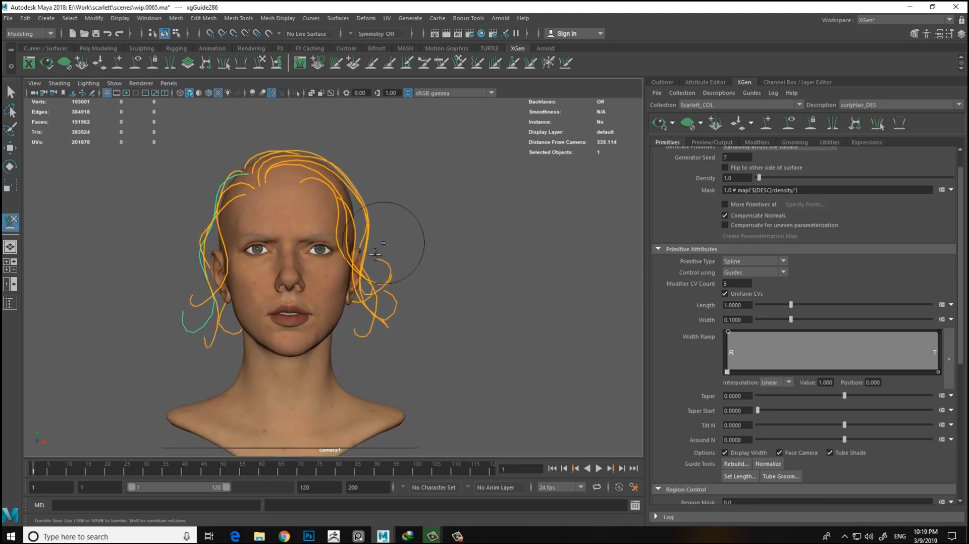
{"action": "middle_click_drag", "start_coordinate": [439, 308], "coordinate": [459, 285], "text": "alt"}
{"action": "middle_click_drag", "start_coordinate": [288, 371], "coordinate": [319, 359], "text": "alt"}
{"action": "scroll", "coordinate": [319, 358], "scroll_direction": "up", "scroll_amount": 2}
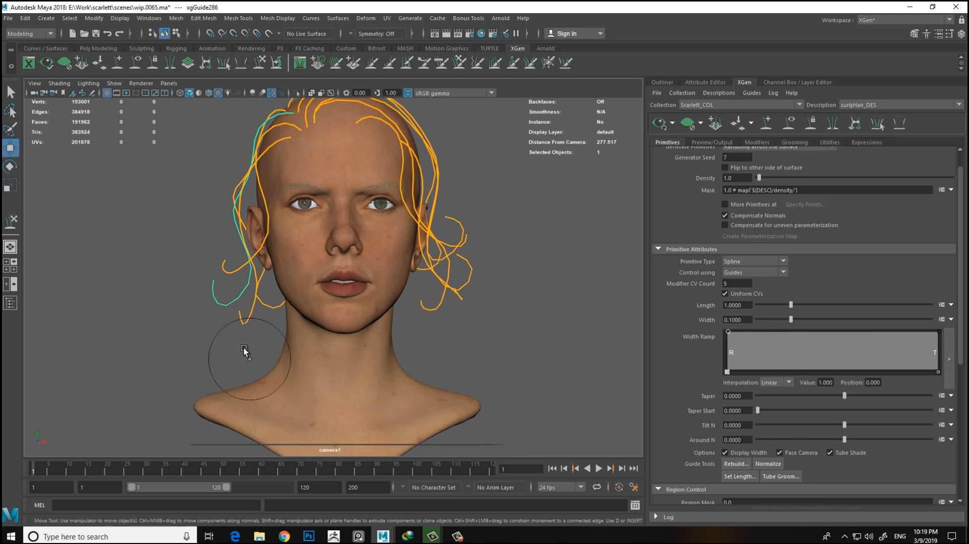
{"action": "left_click", "coordinate": [257, 336]}
{"action": "scroll", "coordinate": [270, 310], "scroll_direction": "down", "scroll_amount": 3}
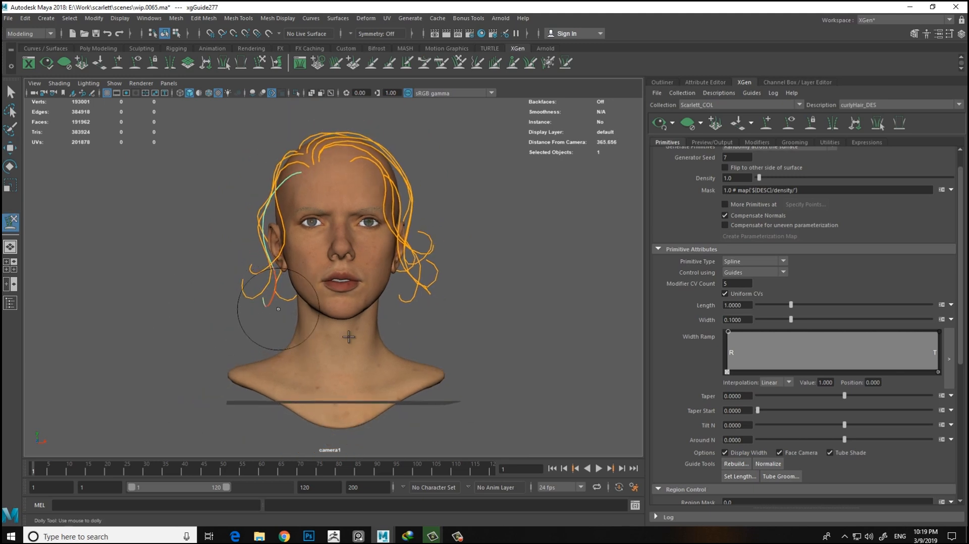
Step: Select three long guides on the character's left side together and adjust their curled ends
{"action": "key", "text": "w"}
{"action": "mouse_move", "coordinate": [397, 321]}
{"action": "left_mouse_down"}
{"action": "mouse_move", "coordinate": [448, 283]}
{"action": "mouse_move", "coordinate": [426, 305]}
{"action": "left_mouse_up"}
{"action": "key", "text": "y"}
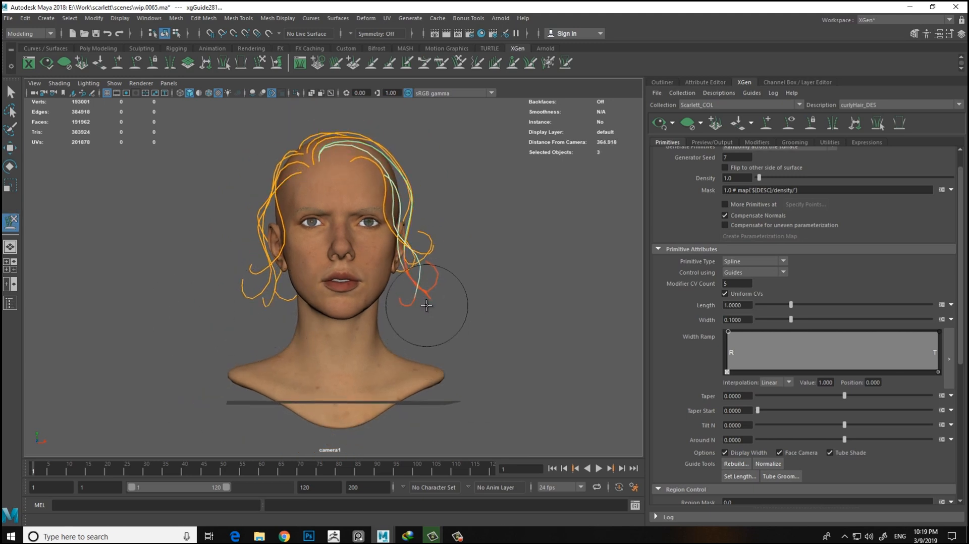
Step: Add a twelfth guide on the crown at the back end of the parting
{"action": "left_click_drag", "start_coordinate": [264, 342], "coordinate": [510, 273], "text": "alt"}
{"action": "left_click_drag", "start_coordinate": [463, 242], "coordinate": [427, 245], "text": "alt"}
{"action": "left_click_drag", "start_coordinate": [321, 230], "coordinate": [287, 199], "text": "alt"}
{"action": "mouse_move", "coordinate": [288, 198]}
{"action": "right_mouse_down", "text": "alt"}
{"action": "mouse_move", "coordinate": [367, 277]}
{"action": "mouse_move", "coordinate": [158, 219]}
{"action": "right_mouse_up", "text": "alt"}
{"action": "left_click", "coordinate": [370, 289]}
{"action": "left_click_drag", "start_coordinate": [158, 219], "coordinate": [216, 225], "text": "alt"}
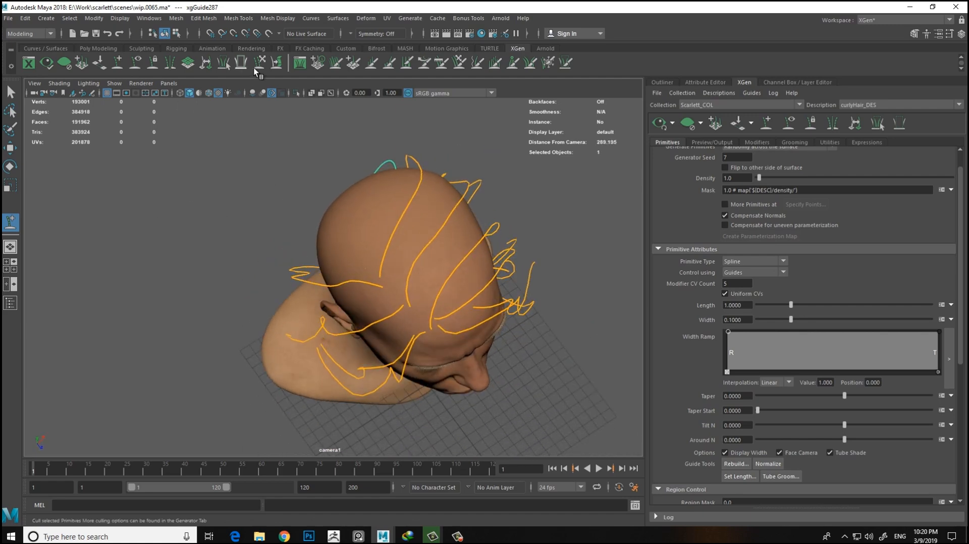
Step: Sculpt the twelfth guide so it falls down the back of the head to the nape
{"action": "left_click", "coordinate": [276, 63]}
{"action": "right_click_drag", "start_coordinate": [398, 214], "coordinate": [348, 207], "text": "alt"}
{"action": "left_click_drag", "start_coordinate": [434, 242], "coordinate": [386, 253], "text": "alt"}
{"action": "mouse_move", "coordinate": [471, 216]}
{"action": "left_mouse_down", "text": "alt"}
{"action": "mouse_move", "coordinate": [353, 218]}
{"action": "mouse_move", "coordinate": [501, 227]}
{"action": "mouse_move", "coordinate": [387, 253]}
{"action": "mouse_move", "coordinate": [412, 268]}
{"action": "mouse_move", "coordinate": [249, 238]}
{"action": "mouse_move", "coordinate": [267, 235]}
{"action": "left_mouse_up", "text": "alt"}
{"action": "left_click_drag", "start_coordinate": [395, 272], "coordinate": [285, 268], "text": "alt"}
{"action": "right_click_drag", "start_coordinate": [393, 229], "coordinate": [430, 207], "text": "alt"}
{"action": "left_click_drag", "start_coordinate": [430, 207], "coordinate": [446, 222], "text": "alt"}
{"action": "right_click_drag", "start_coordinate": [446, 222], "coordinate": [407, 244], "text": "alt"}
{"action": "left_click_drag", "start_coordinate": [407, 245], "coordinate": [315, 298], "text": "alt"}
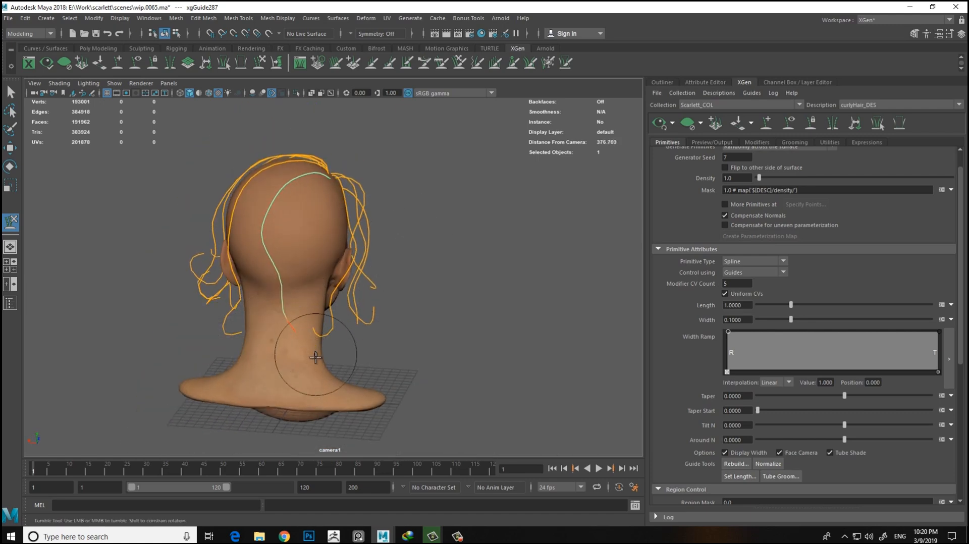
Step: Pull the twelfth guide closer to the back of the head and curl its end in toward the nape
{"action": "right_click_drag", "start_coordinate": [307, 348], "coordinate": [284, 305], "text": "alt"}
{"action": "left_click_drag", "start_coordinate": [298, 299], "coordinate": [433, 227], "text": "alt"}
{"action": "right_click_drag", "start_coordinate": [432, 227], "coordinate": [454, 265], "text": "alt"}
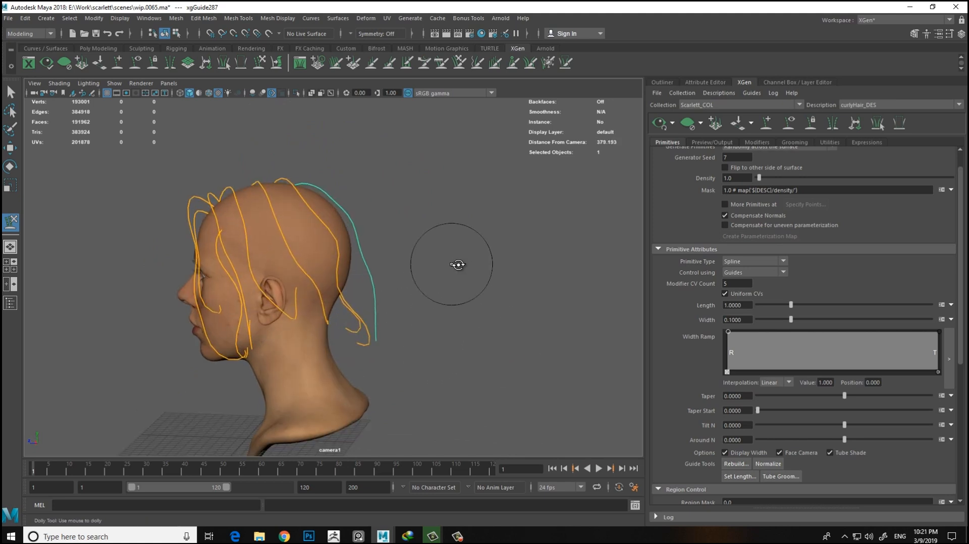
{"action": "left_click_drag", "start_coordinate": [454, 266], "coordinate": [417, 291], "text": "alt"}
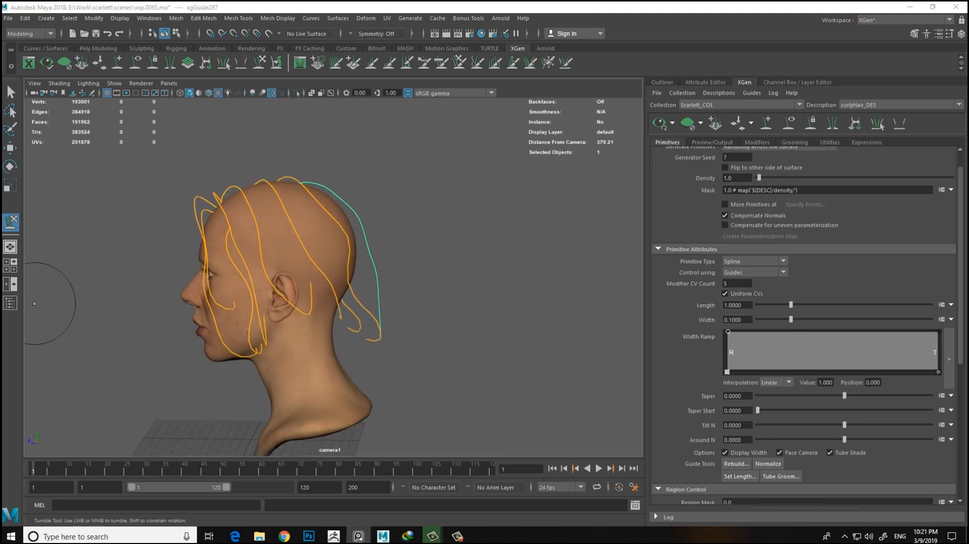
{"action": "left_click_drag", "start_coordinate": [428, 234], "coordinate": [413, 249], "text": "alt"}
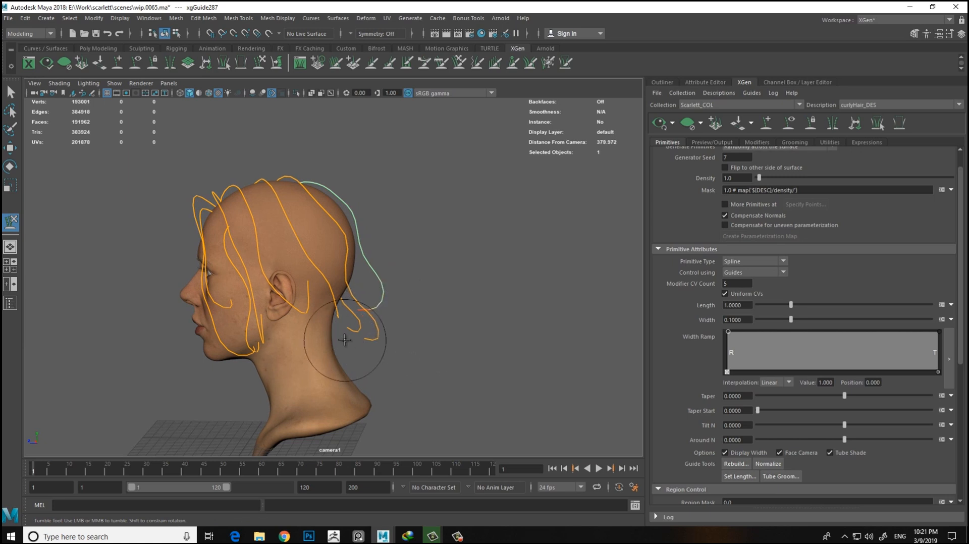
{"action": "mouse_move", "coordinate": [379, 218]}
{"action": "left_mouse_down", "text": "alt"}
{"action": "mouse_move", "coordinate": [407, 199]}
{"action": "mouse_move", "coordinate": [402, 290]}
{"action": "mouse_move", "coordinate": [422, 301]}
{"action": "mouse_move", "coordinate": [335, 272]}
{"action": "mouse_move", "coordinate": [353, 259]}
{"action": "mouse_move", "coordinate": [359, 274]}
{"action": "left_mouse_up", "text": "alt"}
{"action": "scroll", "coordinate": [361, 274], "scroll_direction": "up", "scroll_amount": 3}
{"action": "scroll", "coordinate": [337, 266], "scroll_direction": "down", "scroll_amount": 5}
{"action": "left_click_drag", "start_coordinate": [307, 248], "coordinate": [373, 224], "text": "alt"}
{"action": "middle_click_drag", "start_coordinate": [377, 256], "coordinate": [438, 274], "text": "alt"}
{"action": "left_click_drag", "start_coordinate": [438, 274], "coordinate": [309, 303], "text": "alt"}
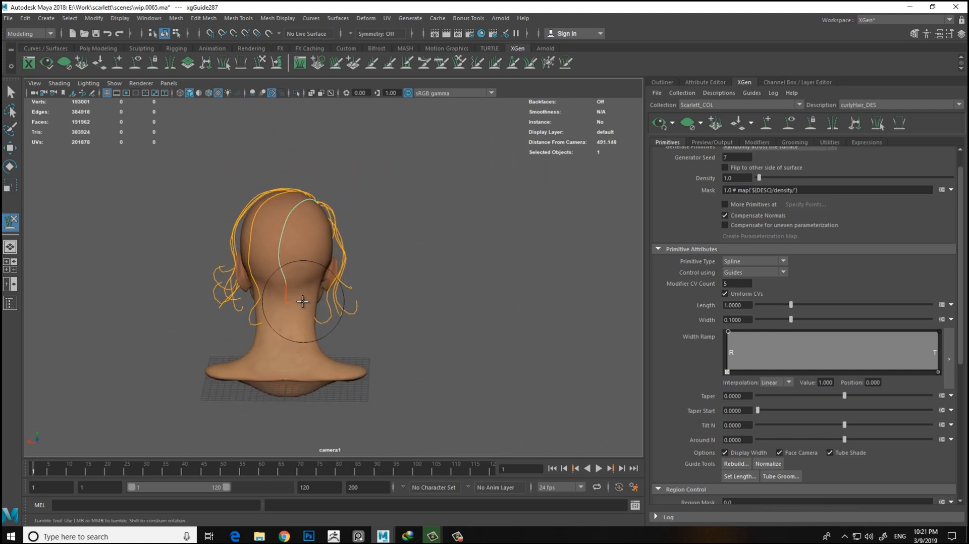
Step: Add a thirteenth guide on the back of the head just below the twelfth guide's root
{"action": "left_click", "coordinate": [117, 62]}
{"action": "left_click_drag", "start_coordinate": [379, 199], "coordinate": [308, 245], "text": "alt"}
{"action": "scroll", "coordinate": [371, 166], "scroll_direction": "up", "scroll_amount": 4}
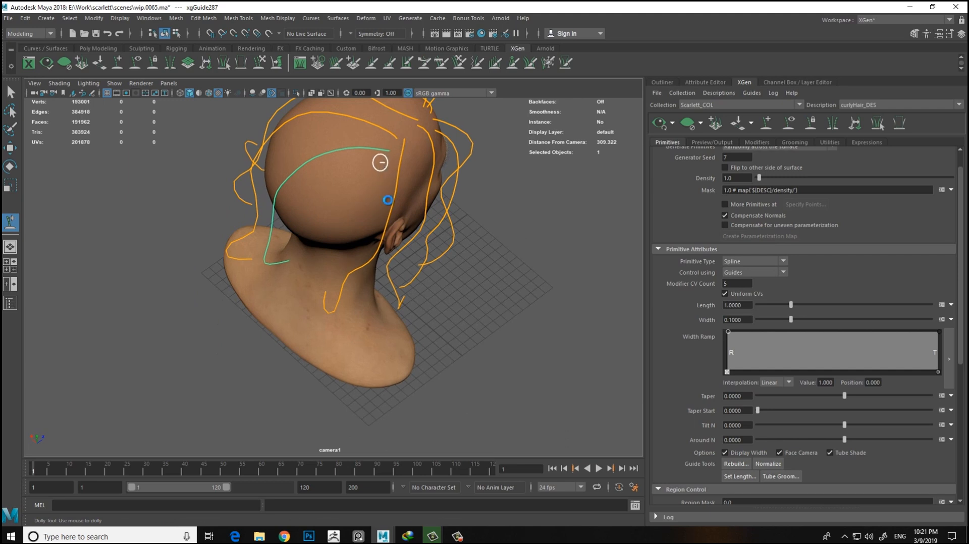
Step: Rotate the thirteenth guide about its root so it extends down over the back of the head
{"action": "left_click", "coordinate": [259, 63]}
{"action": "key", "text": "e"}
{"action": "scroll", "coordinate": [475, 220], "scroll_direction": "down", "scroll_amount": 3}
{"action": "middle_click_drag", "start_coordinate": [527, 217], "coordinate": [452, 207], "text": "alt"}
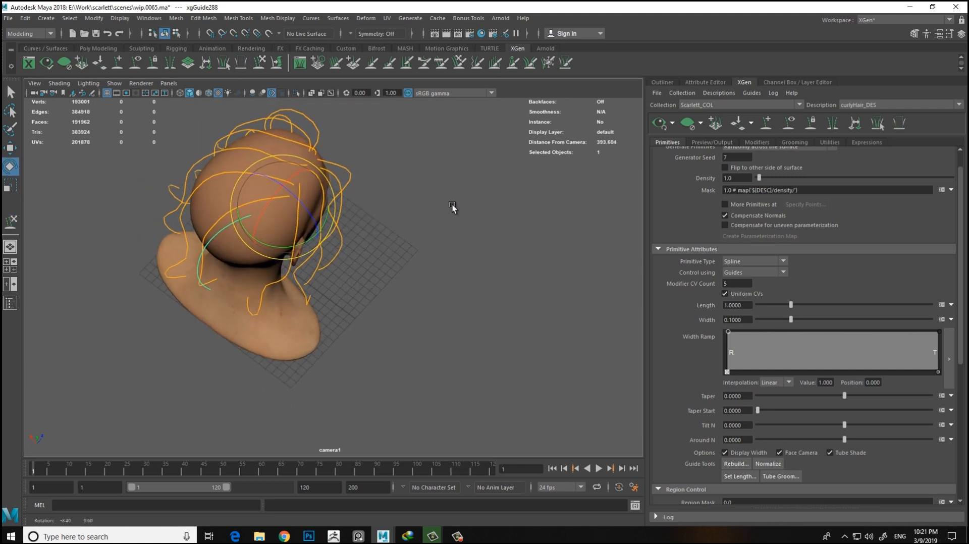
{"action": "left_click_drag", "start_coordinate": [452, 208], "coordinate": [441, 240], "text": "alt"}
{"action": "left_click_drag", "start_coordinate": [283, 252], "coordinate": [311, 261]}
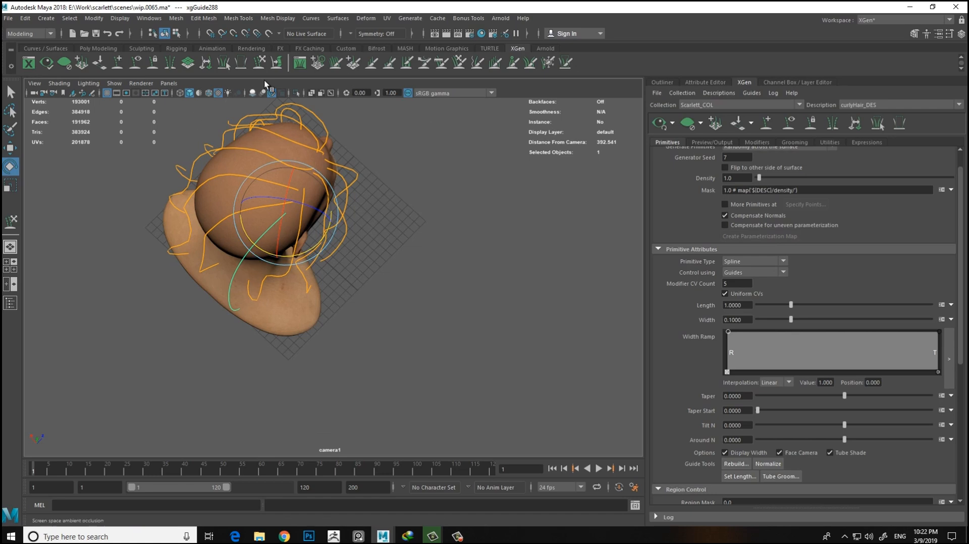
Step: Sculpt the thirteenth guide down the back of the head and bend its end across the nape
{"action": "left_click", "coordinate": [260, 63]}
{"action": "mouse_move", "coordinate": [407, 238]}
{"action": "left_mouse_down", "text": "alt"}
{"action": "mouse_move", "coordinate": [446, 201]}
{"action": "mouse_move", "coordinate": [492, 205]}
{"action": "left_mouse_up", "text": "alt"}
{"action": "left_click_drag", "start_coordinate": [398, 214], "coordinate": [388, 225]}
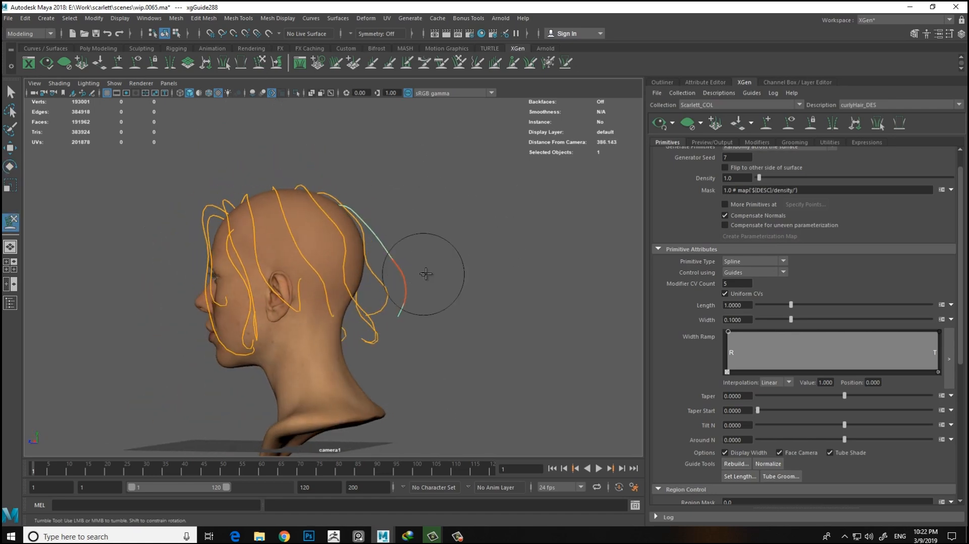
{"action": "mouse_move", "coordinate": [410, 287]}
{"action": "left_mouse_down", "text": "alt"}
{"action": "mouse_move", "coordinate": [387, 322]}
{"action": "mouse_move", "coordinate": [386, 311]}
{"action": "left_mouse_up", "text": "alt"}
{"action": "left_click_drag", "start_coordinate": [276, 256], "coordinate": [265, 257]}
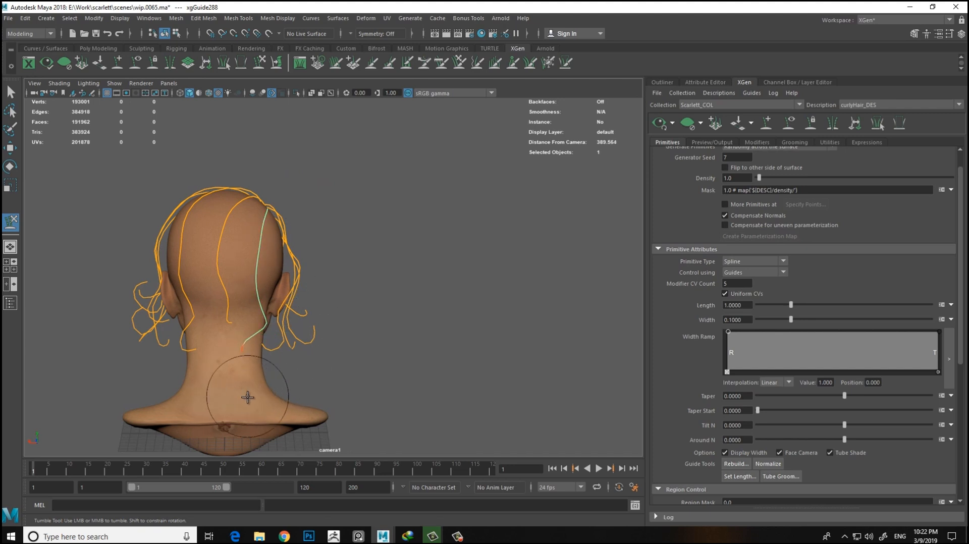
Step: Curl the thirteenth guide's tip in toward the neck and normalize the guide
{"action": "mouse_move", "coordinate": [281, 206]}
{"action": "left_mouse_down", "text": "alt"}
{"action": "mouse_move", "coordinate": [324, 271]}
{"action": "mouse_move", "coordinate": [249, 216]}
{"action": "mouse_move", "coordinate": [285, 209]}
{"action": "left_mouse_up", "text": "alt"}
{"action": "left_click_drag", "start_coordinate": [255, 255], "coordinate": [296, 240], "text": "alt"}
{"action": "right_click_drag", "start_coordinate": [296, 240], "coordinate": [348, 301], "text": "alt"}
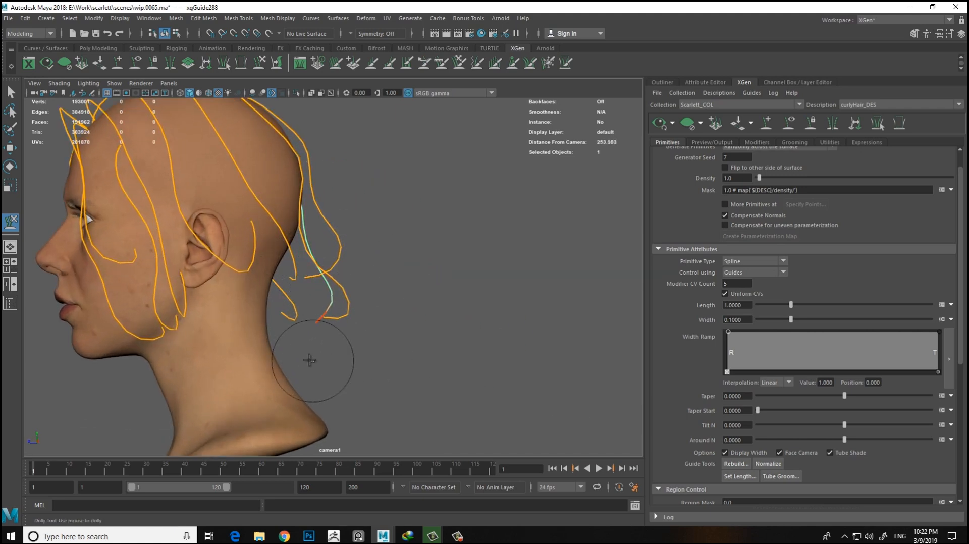
{"action": "left_click_drag", "start_coordinate": [308, 227], "coordinate": [315, 222]}
{"action": "left_click", "coordinate": [769, 464]}
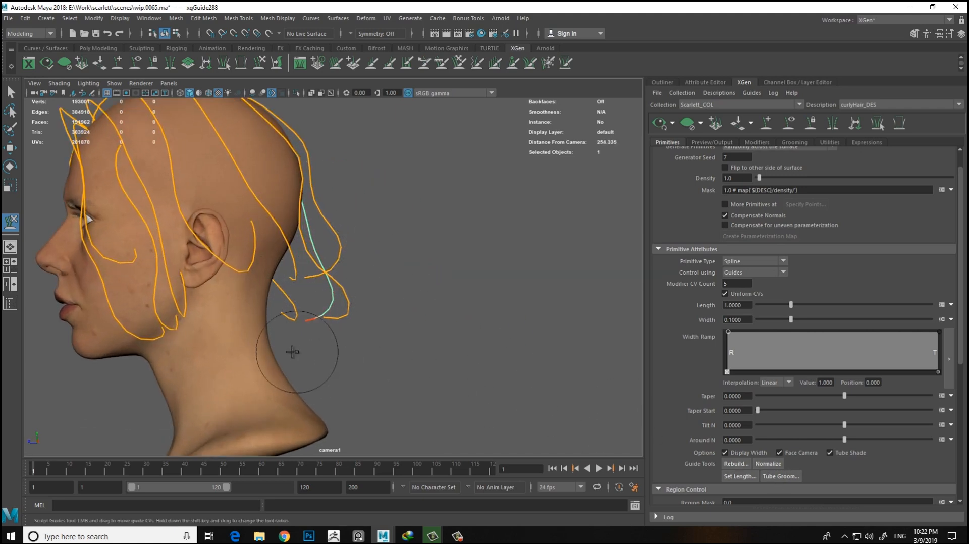
Step: Reshape the upper part of the thirteenth guide so it flows diagonally from its root down the back of the head
{"action": "left_click_drag", "start_coordinate": [313, 349], "coordinate": [288, 331], "text": "alt"}
{"action": "right_click_drag", "start_coordinate": [287, 331], "coordinate": [176, 263], "text": "alt"}
{"action": "left_click_drag", "start_coordinate": [377, 222], "coordinate": [362, 237], "text": "alt"}
{"action": "right_click_drag", "start_coordinate": [386, 210], "coordinate": [344, 261], "text": "alt"}
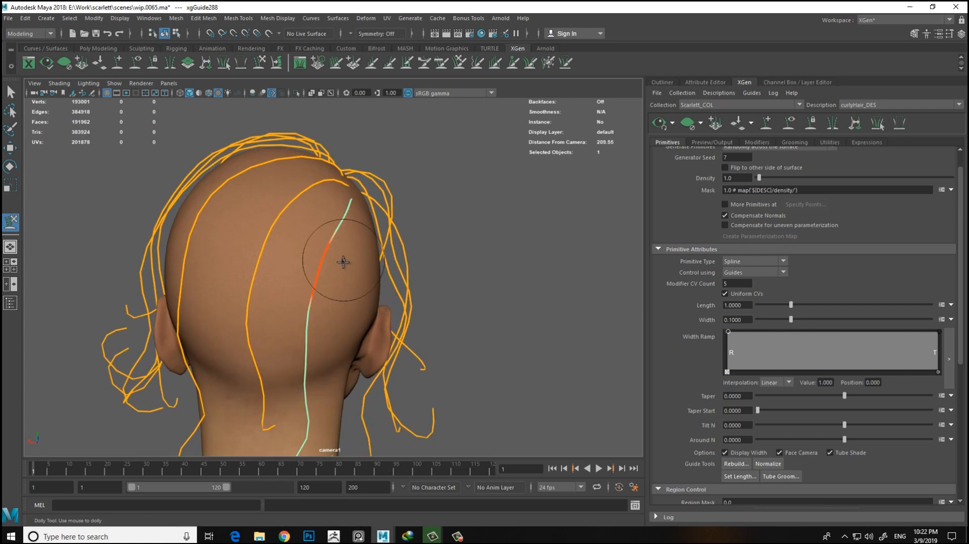
Step: Refine the thirteenth guide's fall behind the head and round the curl at its end
{"action": "middle_click_drag", "start_coordinate": [346, 260], "coordinate": [337, 156], "text": "alt"}
{"action": "right_click_drag", "start_coordinate": [330, 285], "coordinate": [252, 222], "text": "alt"}
{"action": "left_click_drag", "start_coordinate": [374, 227], "coordinate": [296, 272], "text": "alt"}
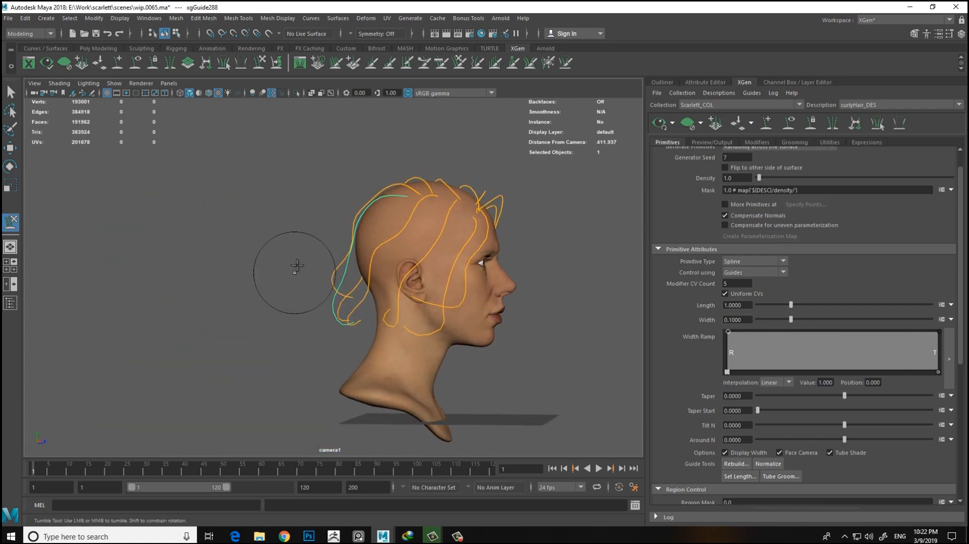
{"action": "right_click_drag", "start_coordinate": [232, 212], "coordinate": [273, 244], "text": "alt"}
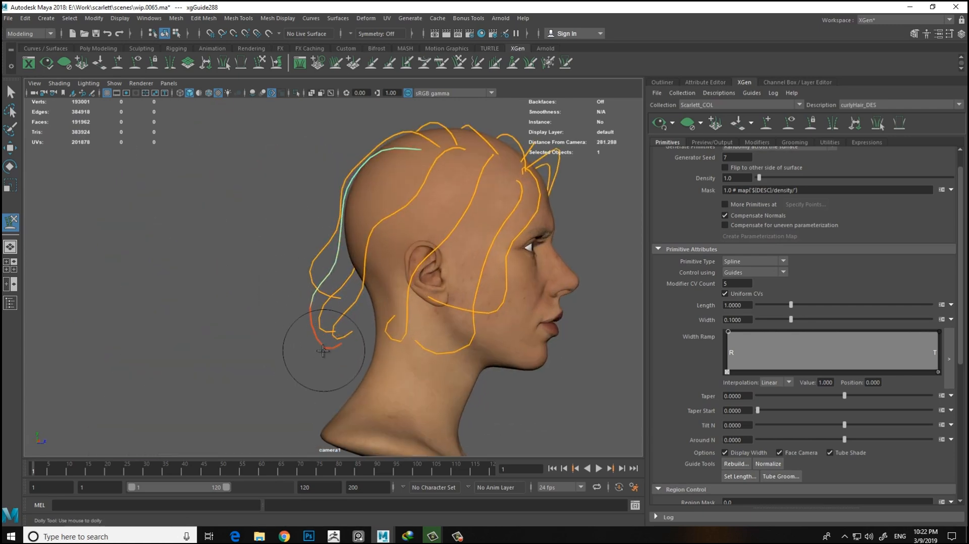
{"action": "left_click_drag", "start_coordinate": [363, 221], "coordinate": [331, 230], "text": "alt"}
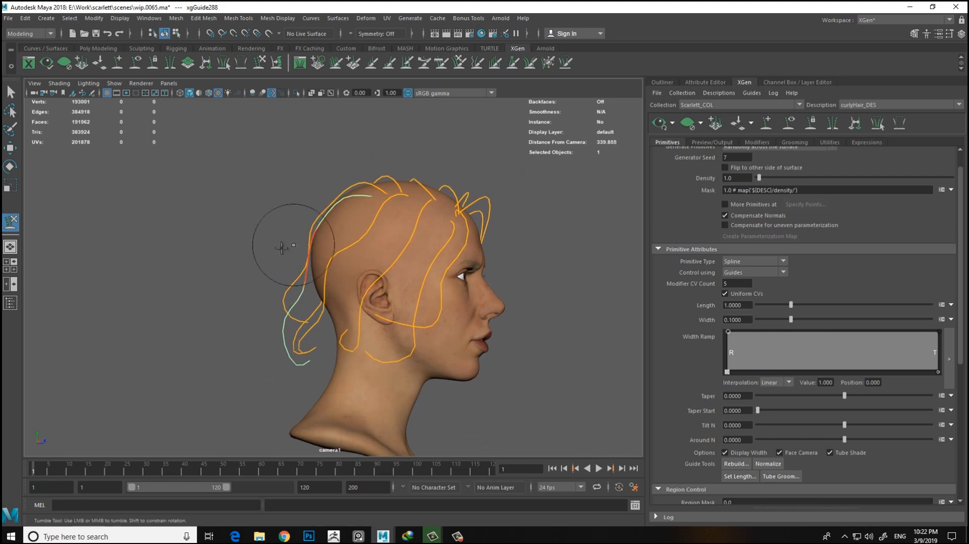
Step: Return to a front view of the head and save the scene as the next increment, wip.0066
{"action": "left_click_drag", "start_coordinate": [260, 260], "coordinate": [434, 330], "text": "alt"}
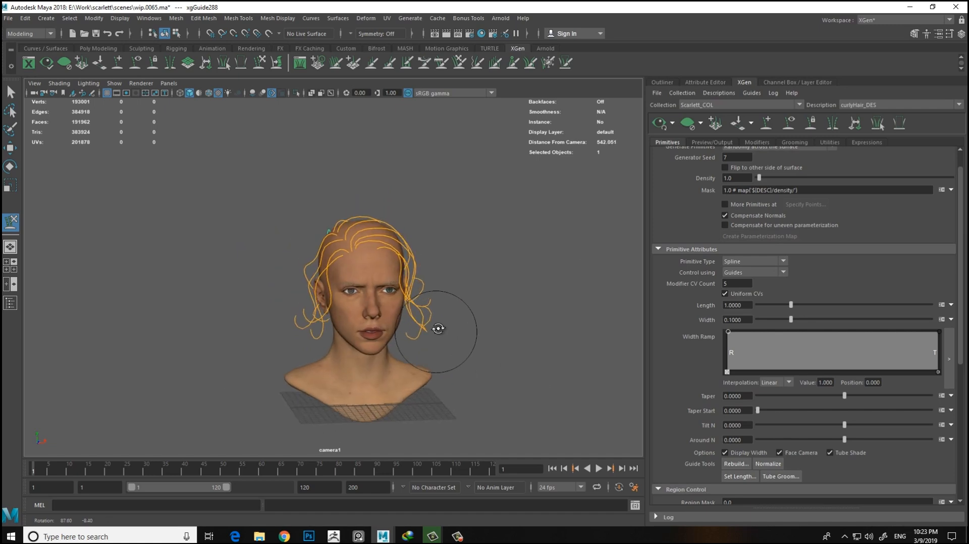
{"action": "right_click_drag", "start_coordinate": [434, 330], "coordinate": [447, 287], "text": "alt"}
{"action": "middle_click_drag", "start_coordinate": [447, 287], "coordinate": [466, 303], "text": "alt"}
{"action": "mouse_move", "coordinate": [467, 302]}
{"action": "left_mouse_down", "text": "alt"}
{"action": "mouse_move", "coordinate": [498, 374]}
{"action": "mouse_move", "coordinate": [460, 323]}
{"action": "mouse_move", "coordinate": [530, 305]}
{"action": "mouse_move", "coordinate": [357, 303]}
{"action": "mouse_move", "coordinate": [562, 302]}
{"action": "mouse_move", "coordinate": [530, 328]}
{"action": "mouse_move", "coordinate": [480, 298]}
{"action": "mouse_move", "coordinate": [451, 298]}
{"action": "left_mouse_up", "text": "alt"}
{"action": "key", "text": "q"}
{"action": "key", "text": "ctrl+alt+s"}
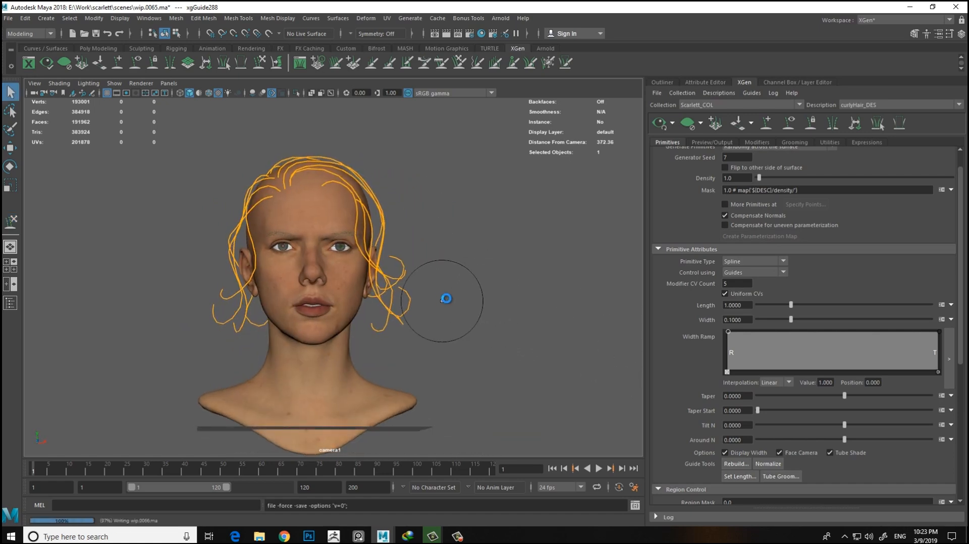
Step: Examine the finished guides from the front and side and bring the description's generator attributes into view
{"action": "key", "text": "y"}
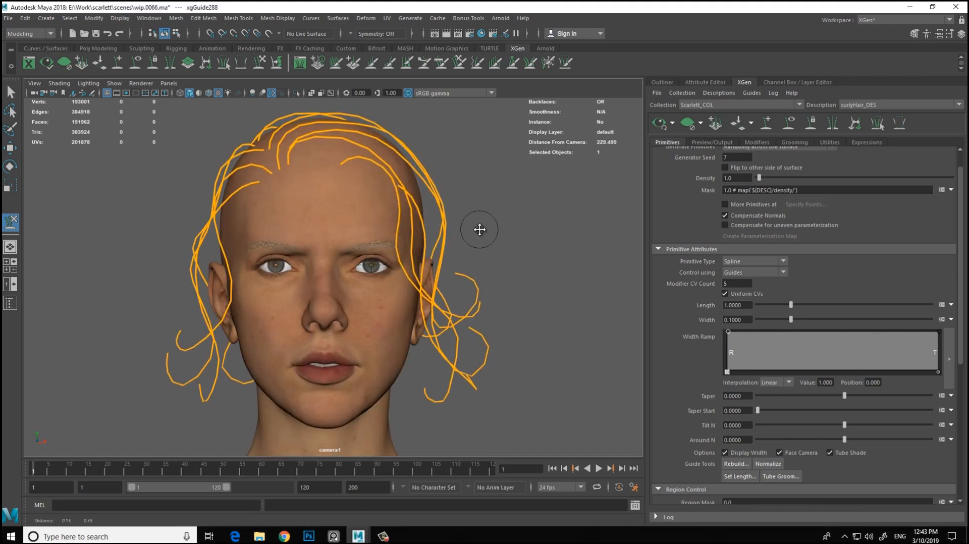
{"action": "left_click_drag", "start_coordinate": [478, 230], "coordinate": [559, 242], "text": "alt"}
{"action": "middle_click_drag", "start_coordinate": [559, 242], "coordinate": [496, 230], "text": "alt"}
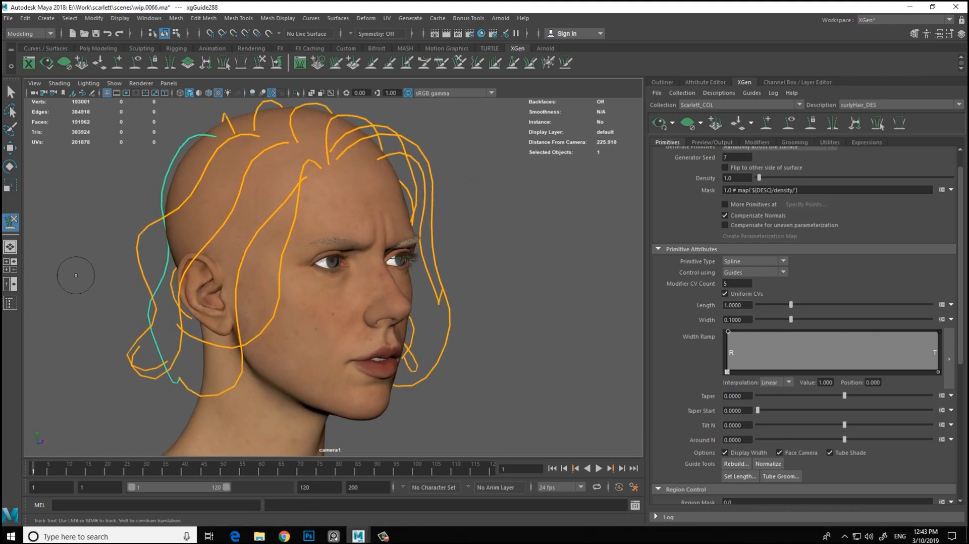
{"action": "left_click_drag", "start_coordinate": [465, 216], "coordinate": [580, 235], "text": "alt"}
{"action": "left_click_drag", "start_coordinate": [363, 333], "coordinate": [255, 275], "text": "alt"}
{"action": "middle_click_drag", "start_coordinate": [255, 274], "coordinate": [387, 249], "text": "alt"}
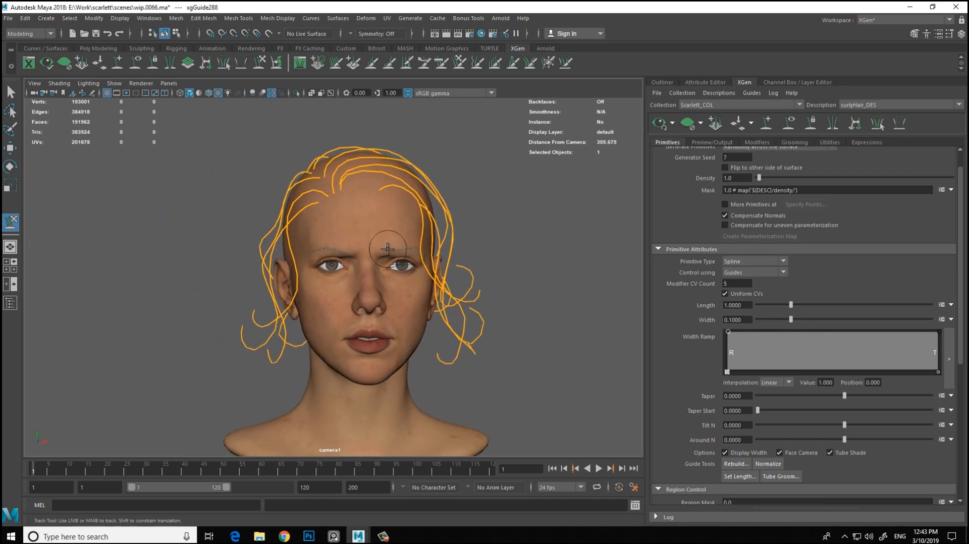
{"action": "left_click_drag", "start_coordinate": [960, 178], "coordinate": [959, 163]}
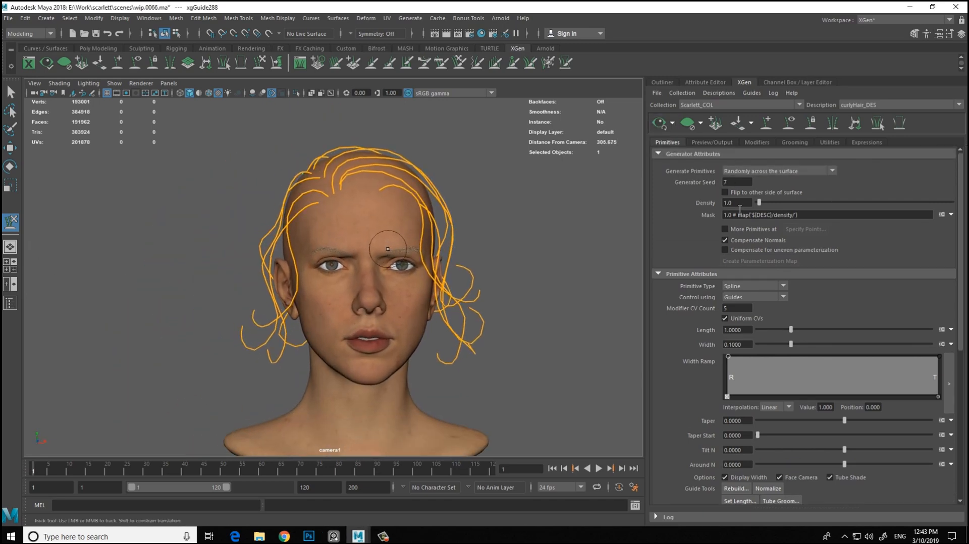
Step: Preview the curly hair with the generator density set to 100 and the modifier CV count set to 50
{"action": "left_click", "coordinate": [659, 123]}
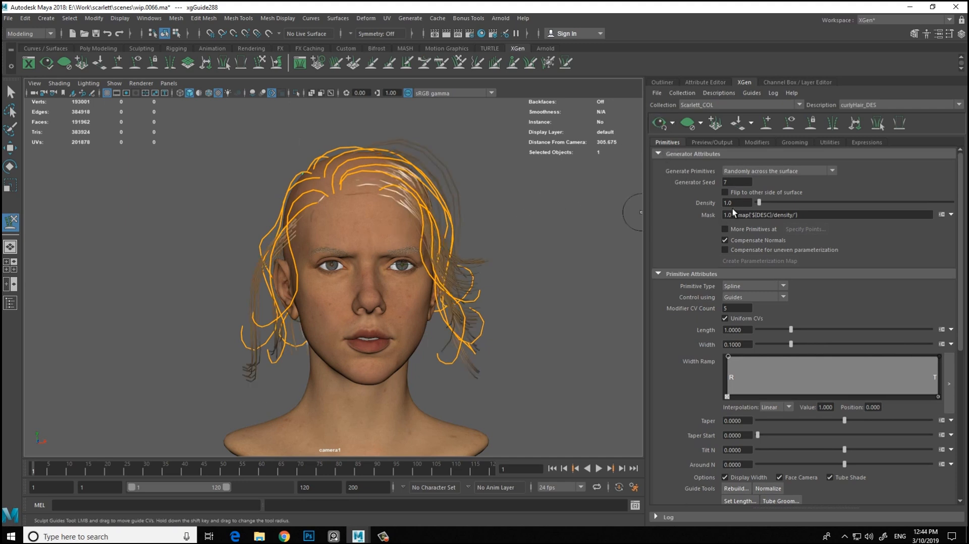
{"action": "left_click_drag", "start_coordinate": [494, 220], "coordinate": [651, 270], "text": "alt"}
{"action": "left_click_drag", "start_coordinate": [434, 232], "coordinate": [636, 267], "text": "alt"}
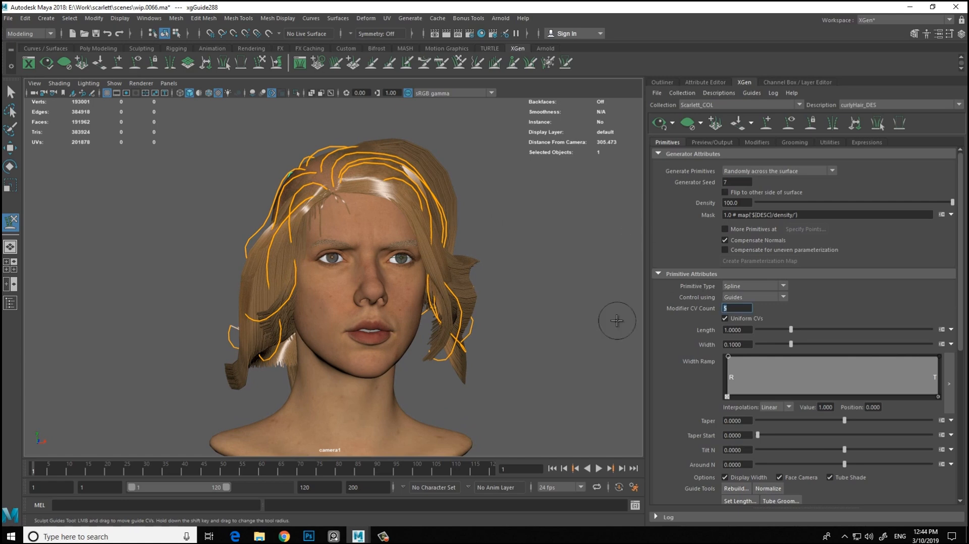
{"action": "left_click_drag", "start_coordinate": [617, 321], "coordinate": [395, 178], "text": "alt"}
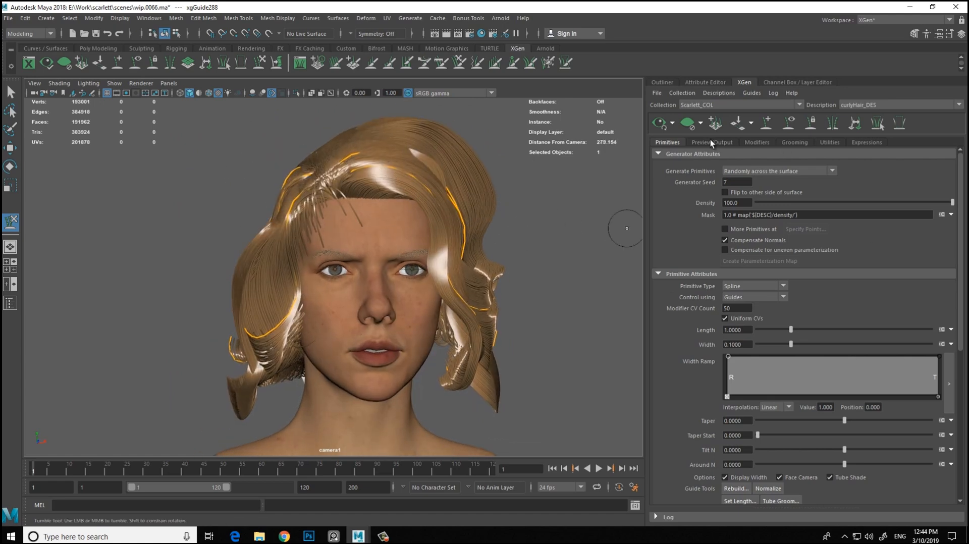
Step: Add a Clumping modifier to the curly hair description and generate its clumping maps from the guides
{"action": "left_click", "coordinate": [755, 142]}
{"action": "left_click", "coordinate": [933, 167]}
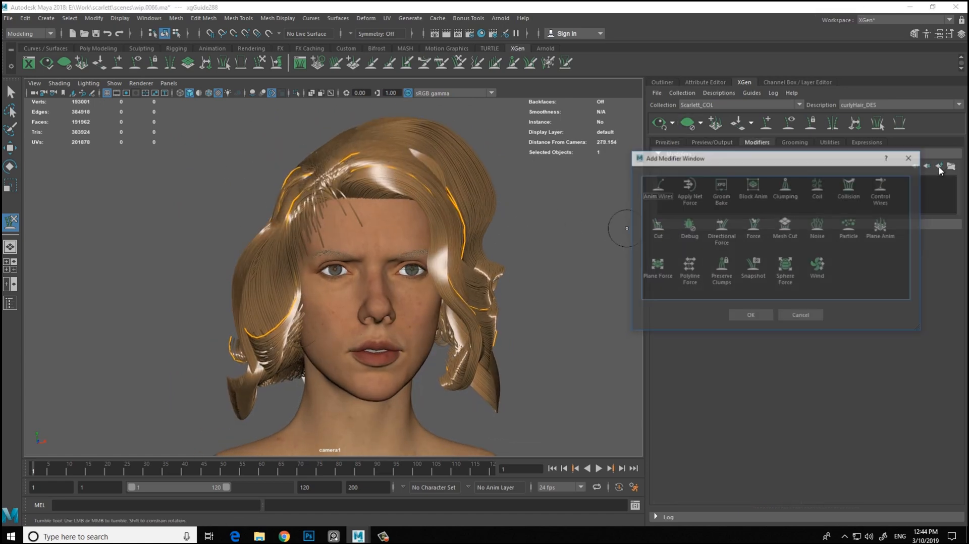
{"action": "left_click", "coordinate": [737, 317]}
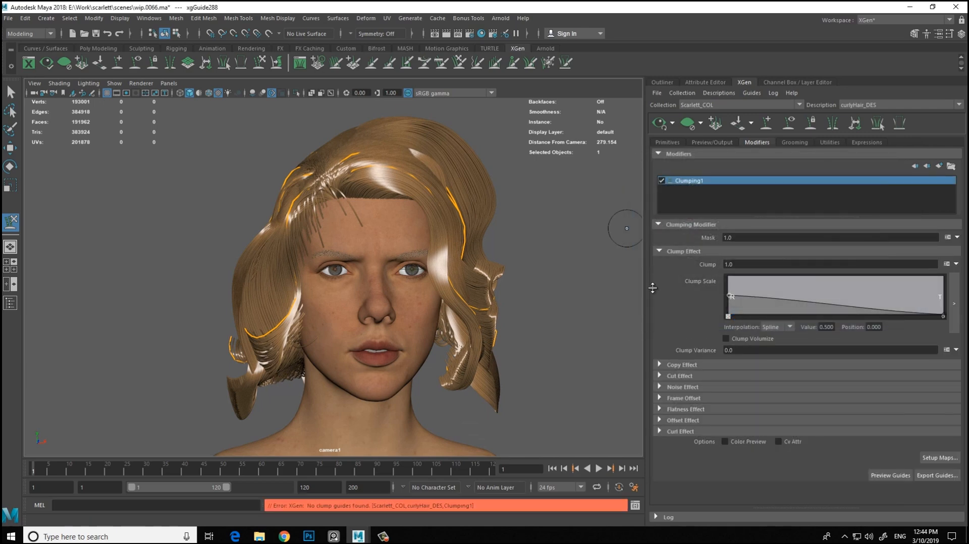
{"action": "left_click", "coordinate": [923, 456]}
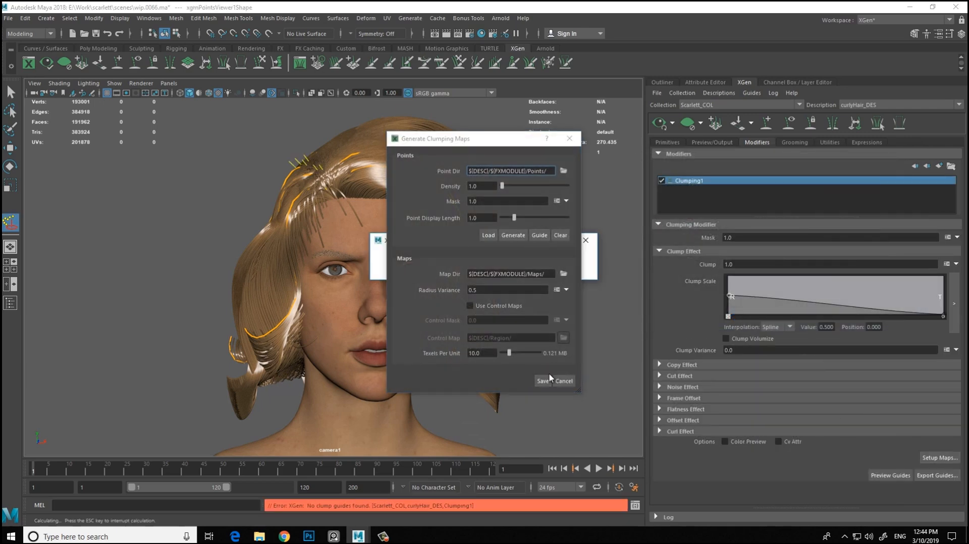
{"action": "left_click", "coordinate": [545, 379]}
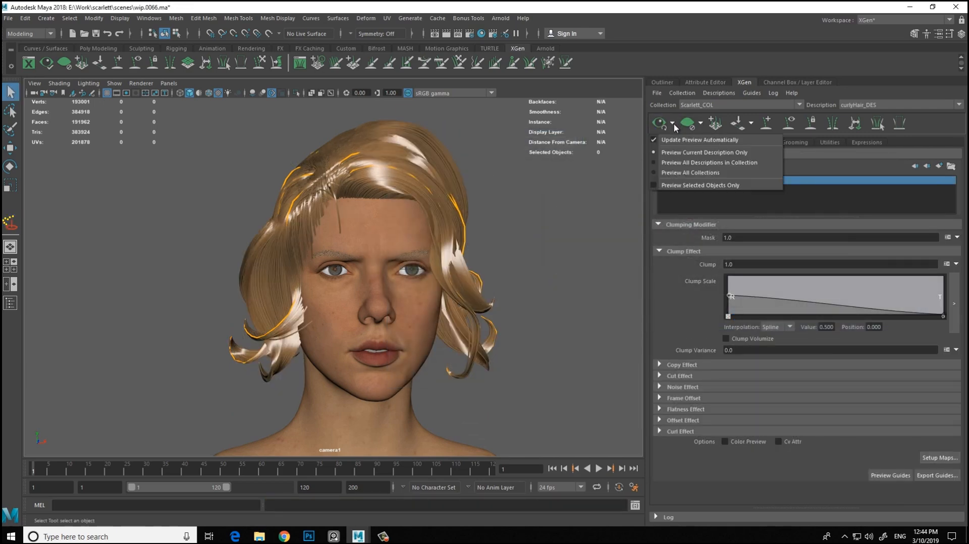
{"action": "left_click", "coordinate": [687, 131]}
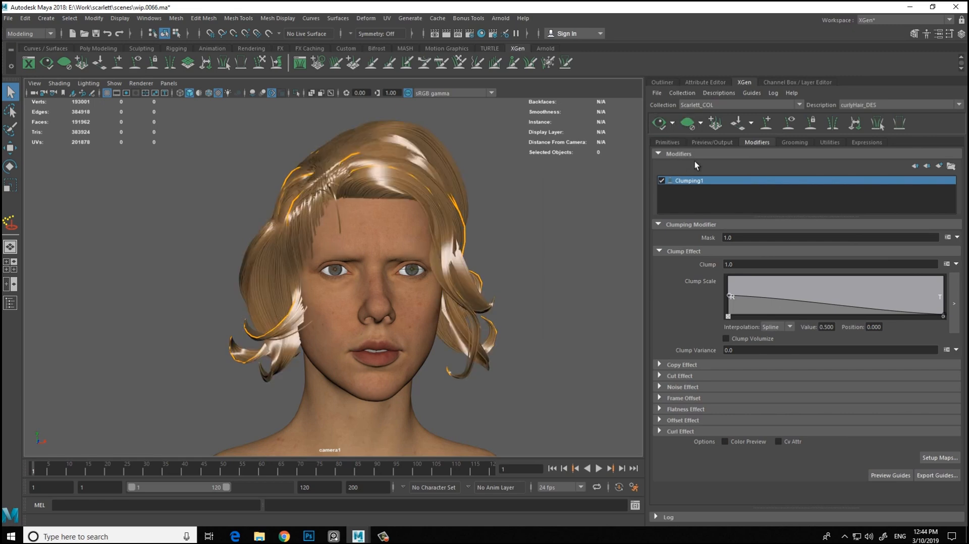
Step: Lower the width ramp at the root and to 0.247 at the tip, refresh the preview and compare the hair with the reference photos
{"action": "left_click", "coordinate": [711, 142]}
{"action": "left_click_drag", "start_coordinate": [592, 285], "coordinate": [446, 245], "text": "alt"}
{"action": "left_click", "coordinate": [667, 142]}
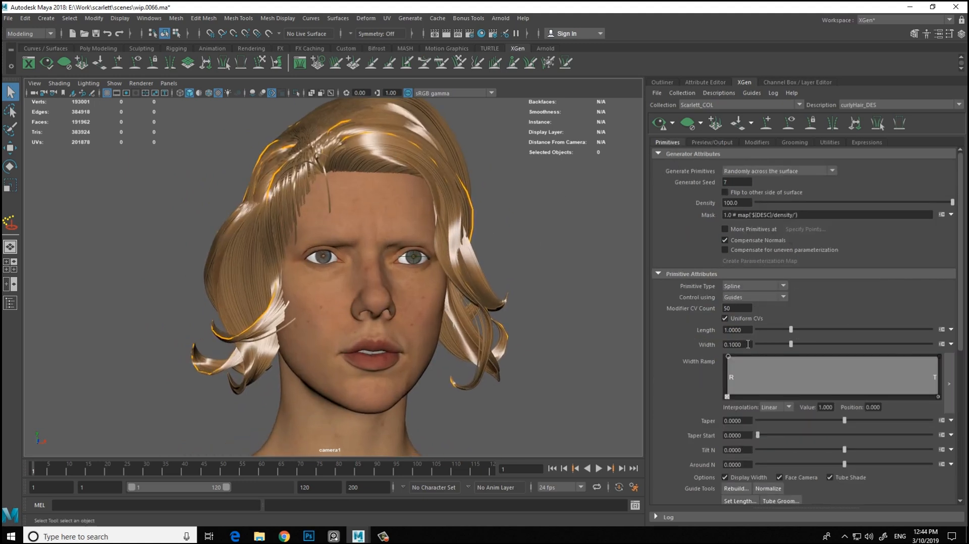
{"action": "left_click", "coordinate": [946, 387]}
{"action": "left_click_drag", "start_coordinate": [340, 225], "coordinate": [339, 261]}
{"action": "left_click_drag", "start_coordinate": [631, 225], "coordinate": [632, 282]}
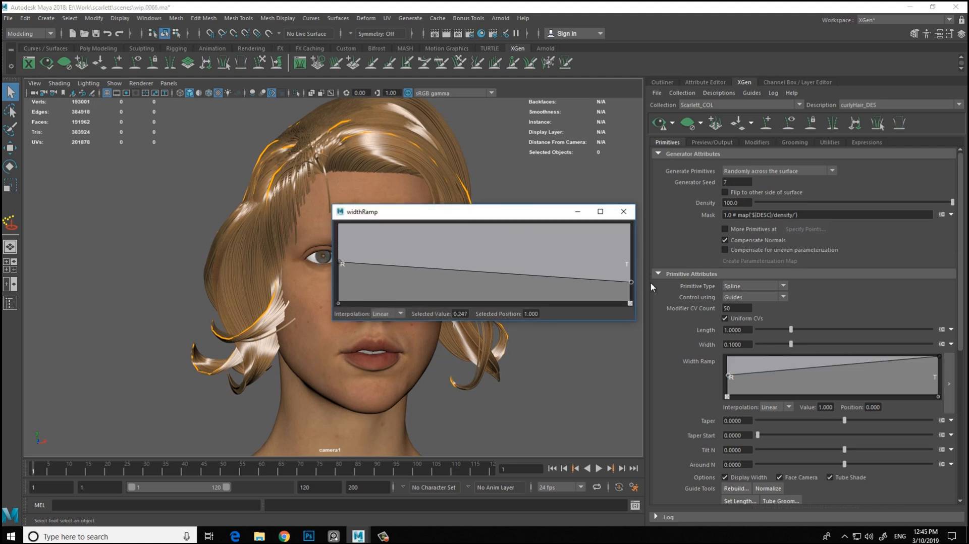
{"action": "left_click", "coordinate": [624, 212]}
{"action": "left_click", "coordinate": [658, 129]}
{"action": "left_click_drag", "start_coordinate": [502, 208], "coordinate": [464, 232], "text": "alt"}
{"action": "left_click_drag", "start_coordinate": [544, 229], "coordinate": [451, 219], "text": "alt"}
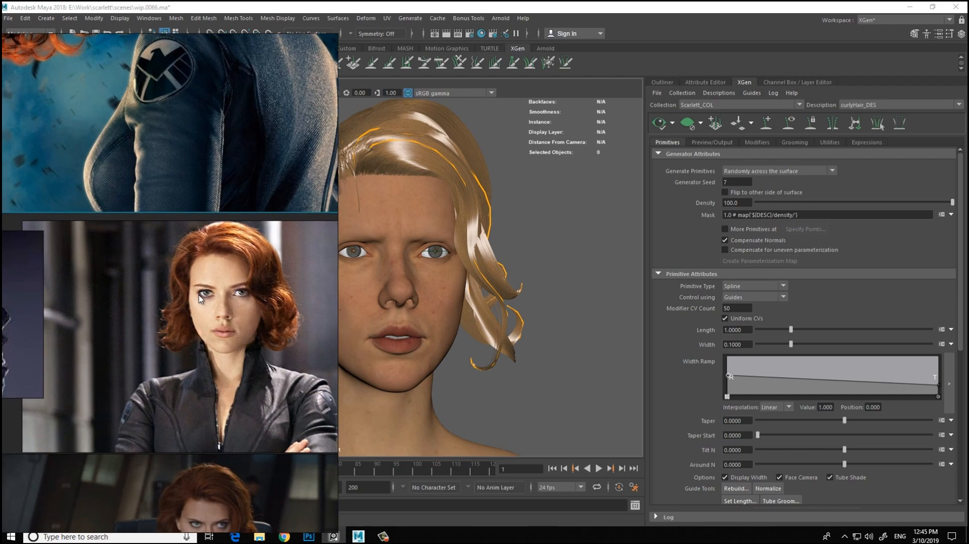
{"action": "left_click_drag", "start_coordinate": [399, 222], "coordinate": [285, 235], "text": "alt"}
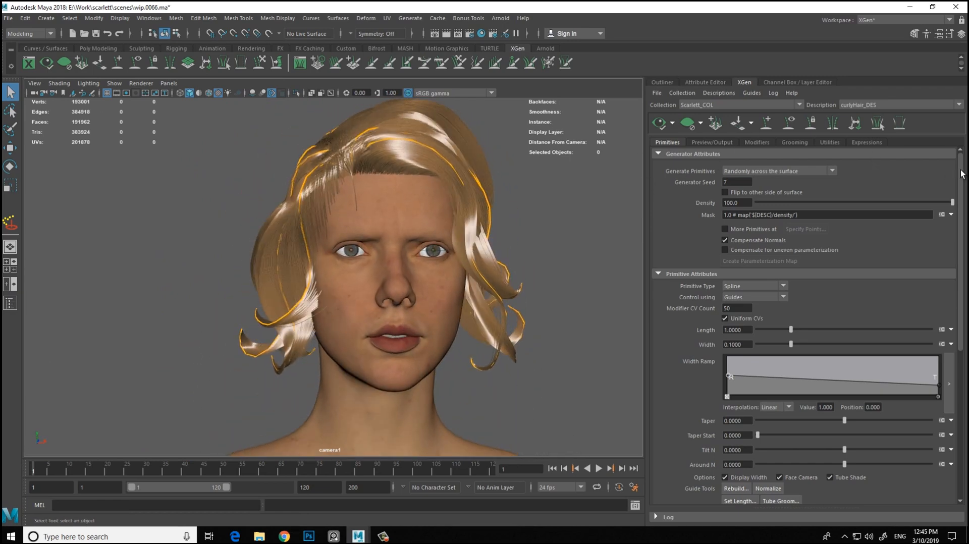
Step: Create a region map for the hair named curlyHair_Region with a resolution of 25 and a red start colour
{"action": "scroll", "coordinate": [961, 173], "scroll_direction": "down", "scroll_amount": 5}
{"action": "left_click", "coordinate": [950, 301]}
{"action": "left_click", "coordinate": [921, 310]}
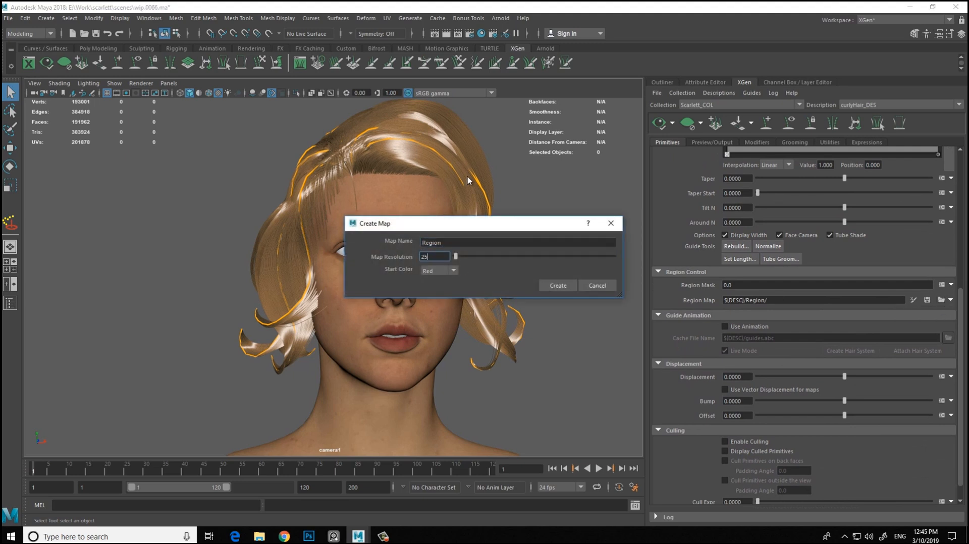
{"action": "left_click", "coordinate": [422, 242]}
{"action": "type", "text": "curlyHair_"}
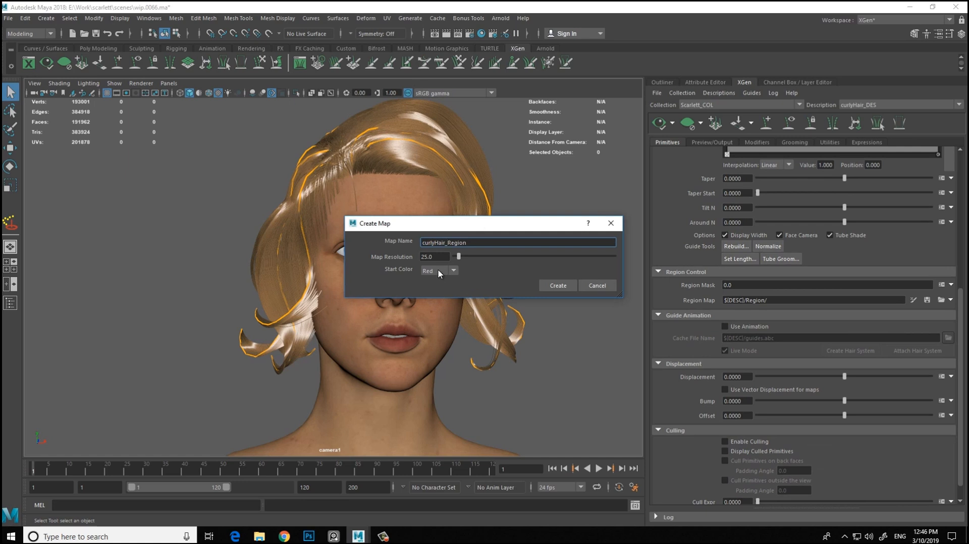
{"action": "left_click", "coordinate": [557, 286]}
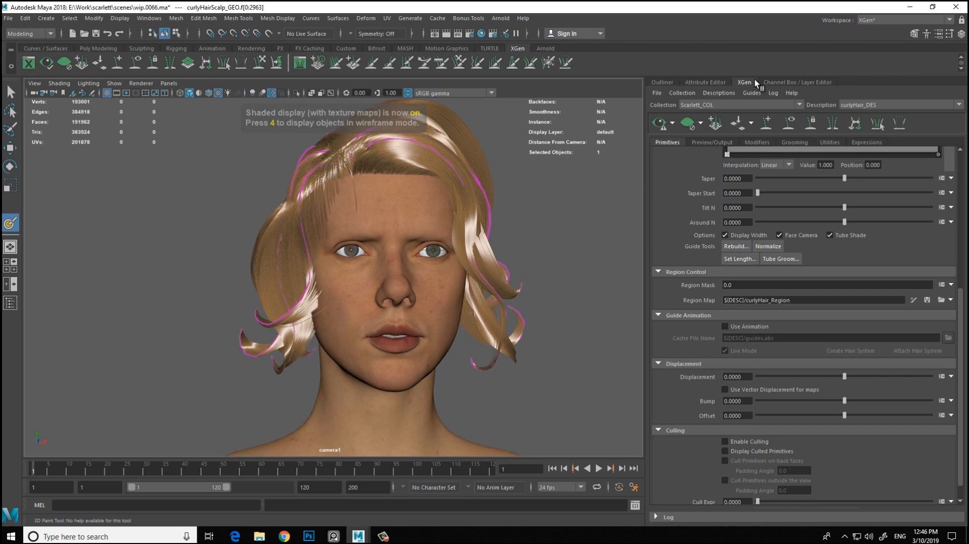
Step: Make the SCALPS display layer visible and bring up the scene's object list
{"action": "left_click_drag", "start_coordinate": [740, 80], "coordinate": [783, 83]}
{"action": "left_click", "coordinate": [699, 439]}
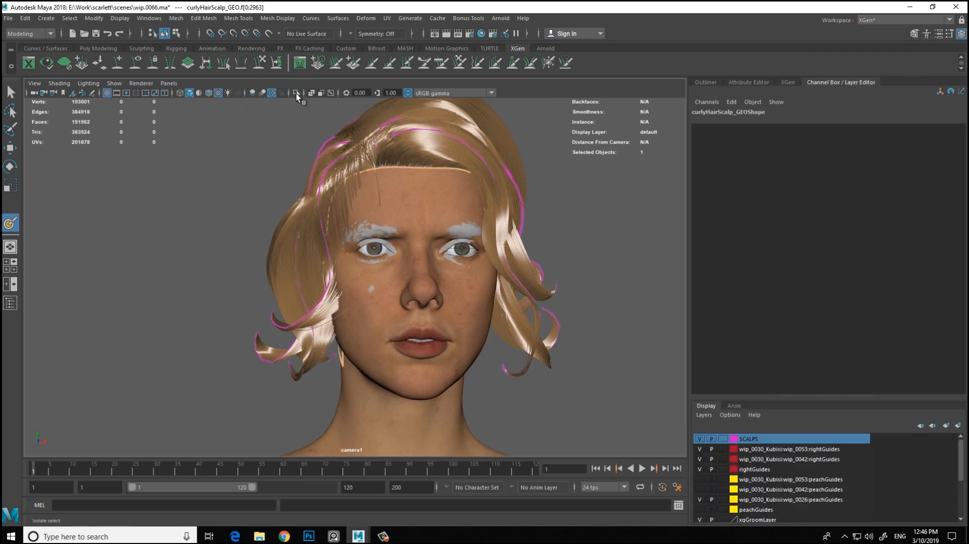
{"action": "left_click_drag", "start_coordinate": [384, 162], "coordinate": [692, 152], "text": "alt"}
{"action": "key", "text": "alt+o"}
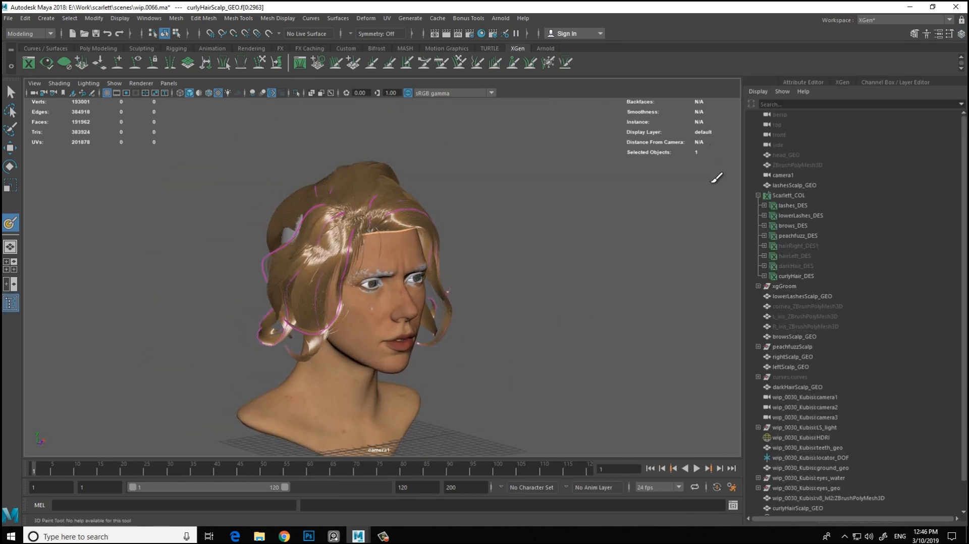
Step: Leave the paint tool and select all thirteen curly hair guides around the head
{"action": "key", "text": "w"}
{"action": "mouse_move", "coordinate": [509, 118]}
{"action": "left_mouse_down"}
{"action": "mouse_move", "coordinate": [370, 193]}
{"action": "mouse_move", "coordinate": [194, 395]}
{"action": "left_mouse_up"}
{"action": "right_click_drag", "start_coordinate": [401, 252], "coordinate": [510, 244], "text": "alt"}
{"action": "right_click", "coordinate": [509, 217]}
{"action": "left_click_drag", "start_coordinate": [494, 116], "coordinate": [277, 214]}
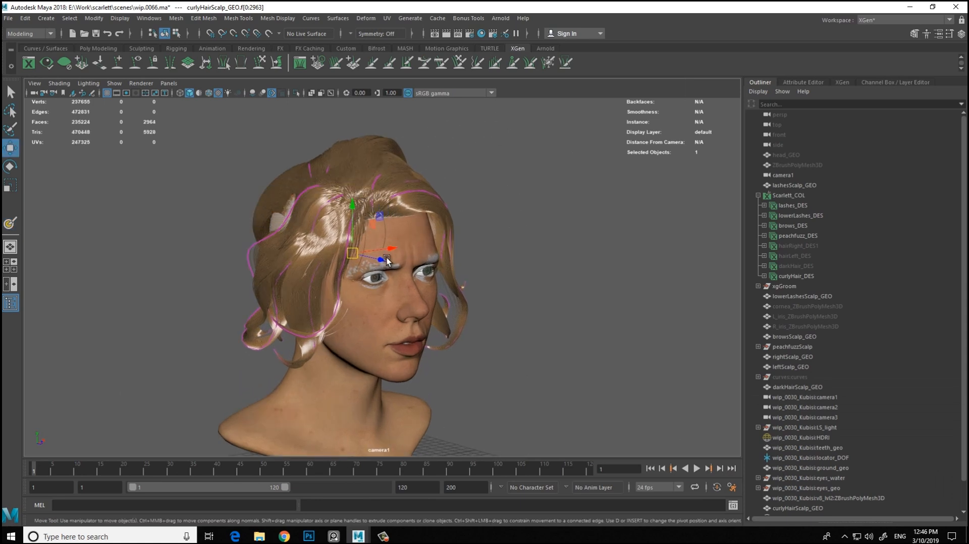
{"action": "left_click_drag", "start_coordinate": [535, 228], "coordinate": [465, 238], "text": "alt"}
{"action": "right_click_drag", "start_coordinate": [466, 238], "coordinate": [548, 267], "text": "alt"}
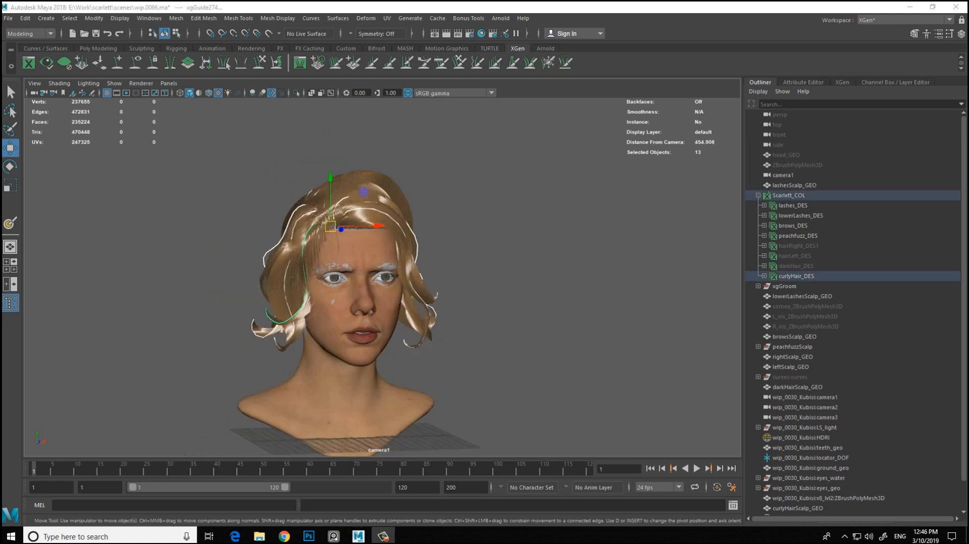
{"action": "right_click_drag", "start_coordinate": [422, 236], "coordinate": [494, 232], "text": "alt"}
{"action": "left_click_drag", "start_coordinate": [493, 232], "coordinate": [812, 445], "text": "alt"}
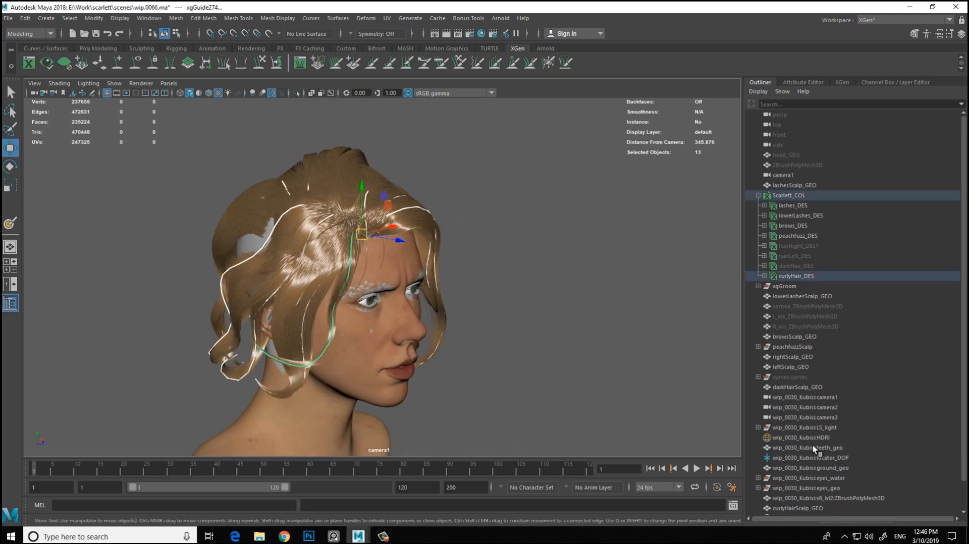
Step: Add curlyHairScalp_GEO to the guide selection, isolate them in the viewport and clear the selection
{"action": "scroll", "coordinate": [934, 414], "scroll_direction": "down", "scroll_amount": 2}
{"action": "left_click", "coordinate": [797, 478], "text": "ctrl"}
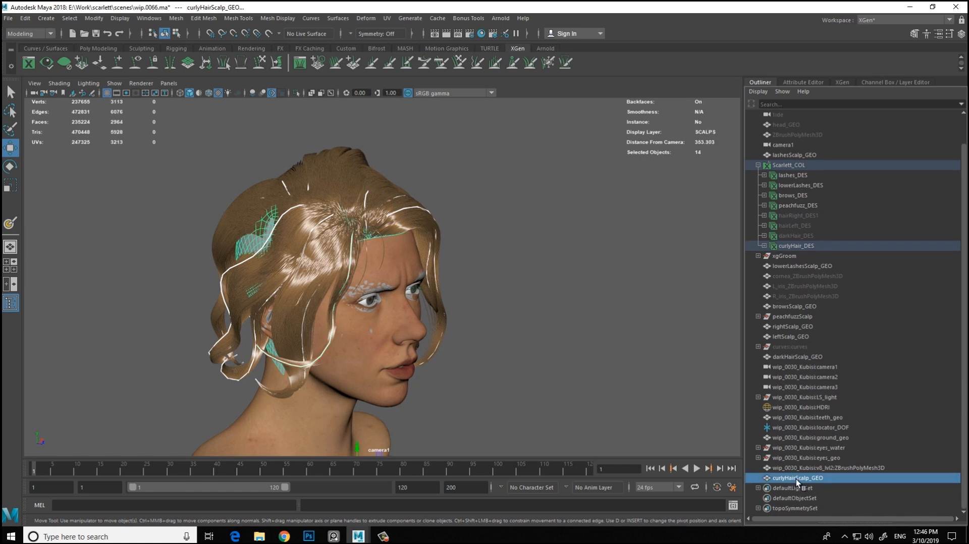
{"action": "left_click", "coordinate": [297, 92]}
{"action": "left_click_drag", "start_coordinate": [362, 142], "coordinate": [490, 223], "text": "alt"}
{"action": "left_click", "coordinate": [501, 233]}
Step: Start painting the curlyHair_Region map on the isolated scalp and frame the scalp in the view
{"action": "left_click", "coordinate": [841, 81]}
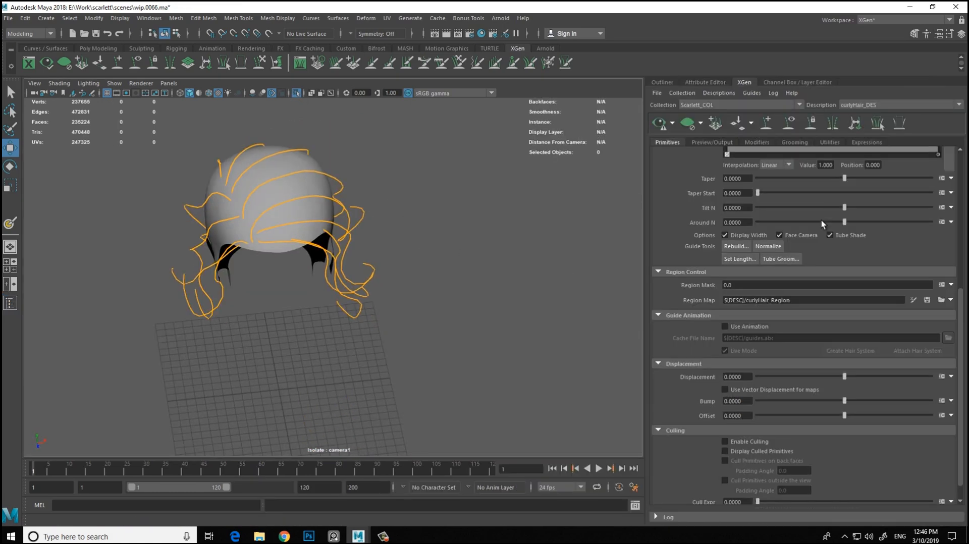
{"action": "scroll", "coordinate": [953, 331], "scroll_direction": "up", "scroll_amount": 8}
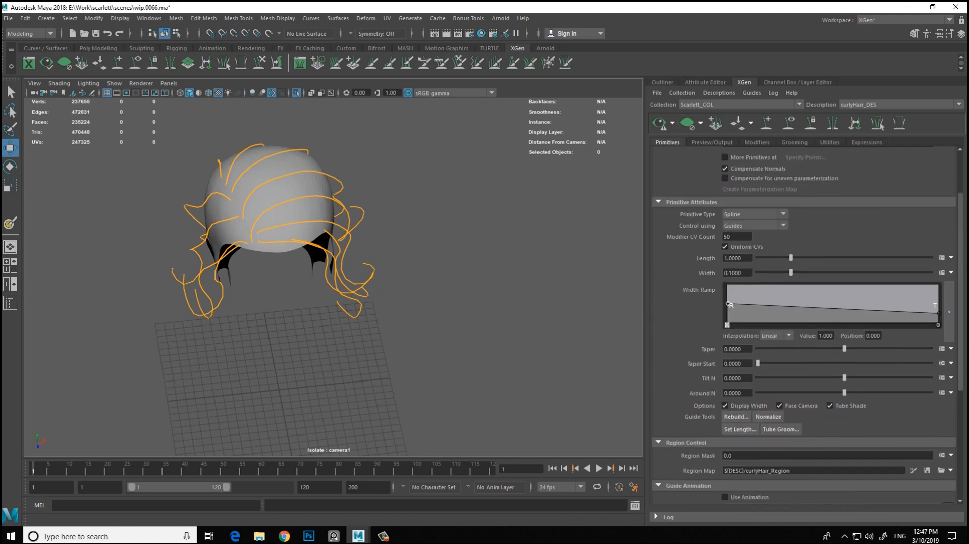
{"action": "middle_click_drag", "start_coordinate": [415, 305], "coordinate": [473, 339], "text": "alt"}
{"action": "left_click_drag", "start_coordinate": [473, 337], "coordinate": [465, 218], "text": "alt"}
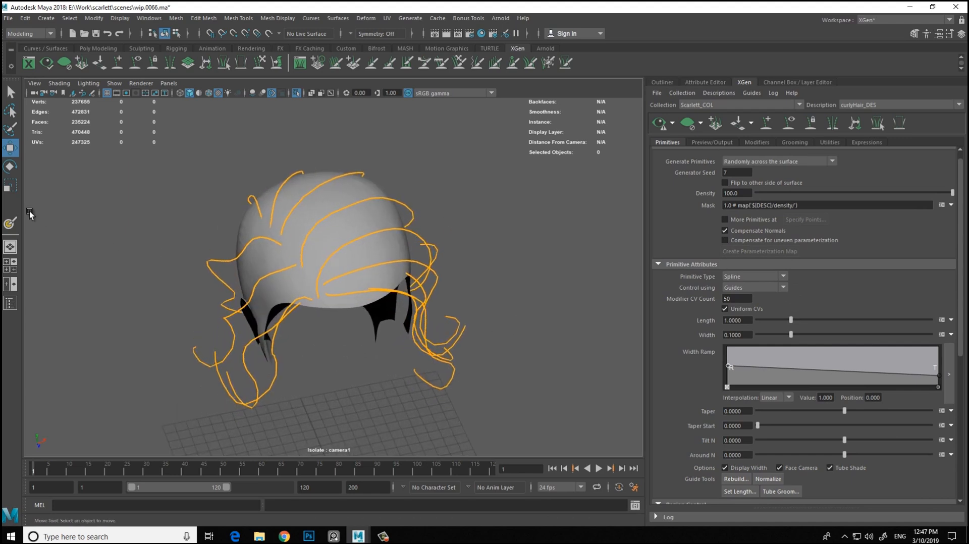
{"action": "left_click", "coordinate": [10, 223]}
{"action": "scroll", "coordinate": [962, 332], "scroll_direction": "down", "scroll_amount": 5}
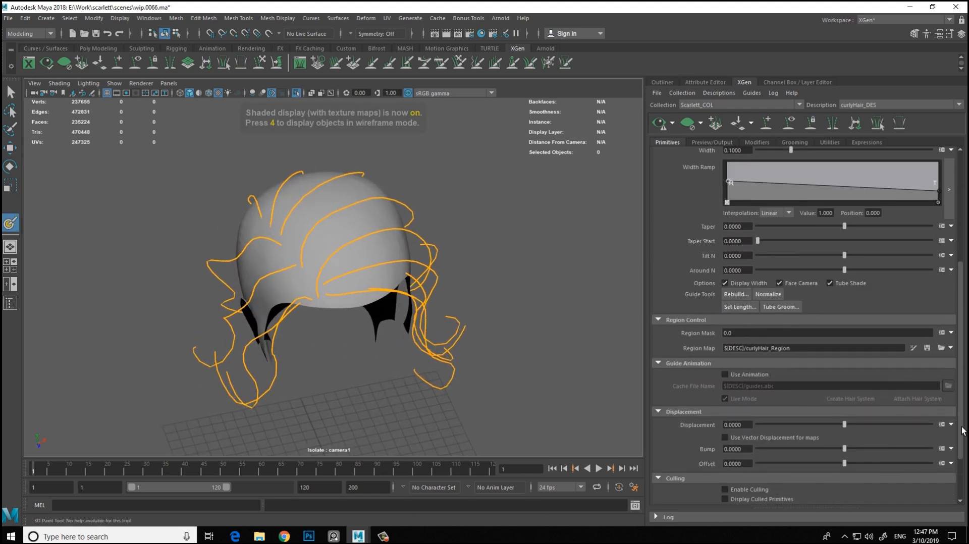
{"action": "left_click", "coordinate": [914, 345]}
{"action": "key", "text": "f"}
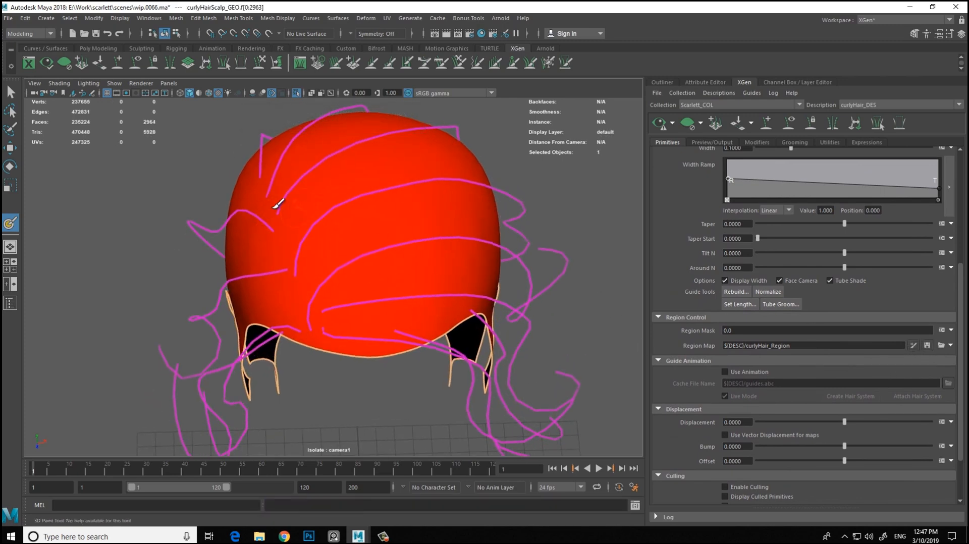
Step: Set the 3D Paint Tool to the solid round brush with a cyan colour and bring its texture and stroke settings into view
{"action": "double_click", "coordinate": [9, 223]}
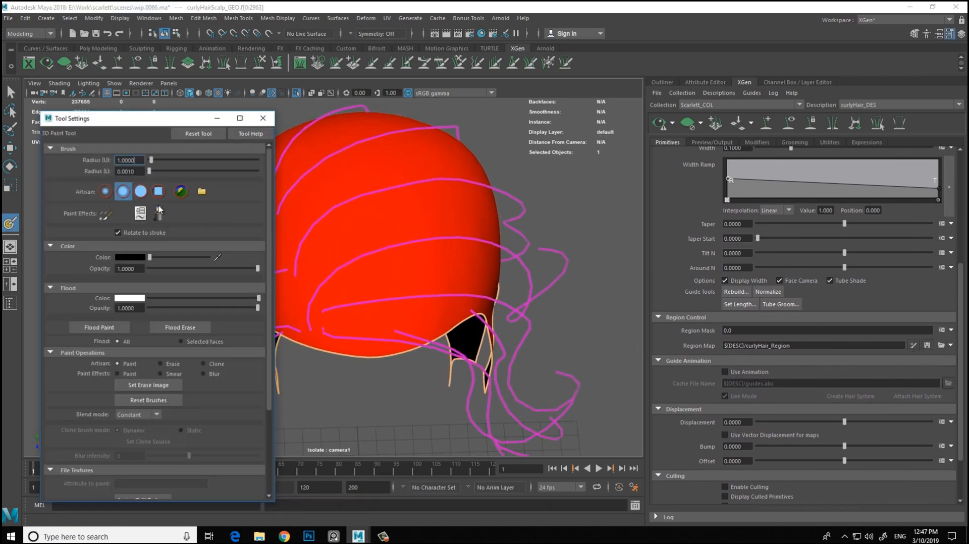
{"action": "left_click", "coordinate": [129, 258]}
{"action": "left_click", "coordinate": [116, 231]}
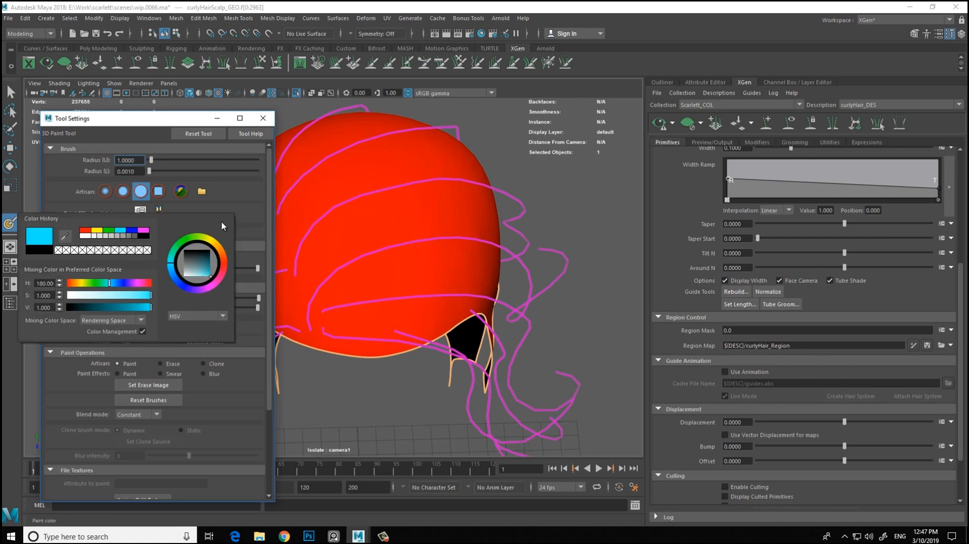
{"action": "scroll", "coordinate": [267, 257], "scroll_direction": "down", "scroll_amount": 5}
{"action": "scroll", "coordinate": [266, 442], "scroll_direction": "down", "scroll_amount": 2}
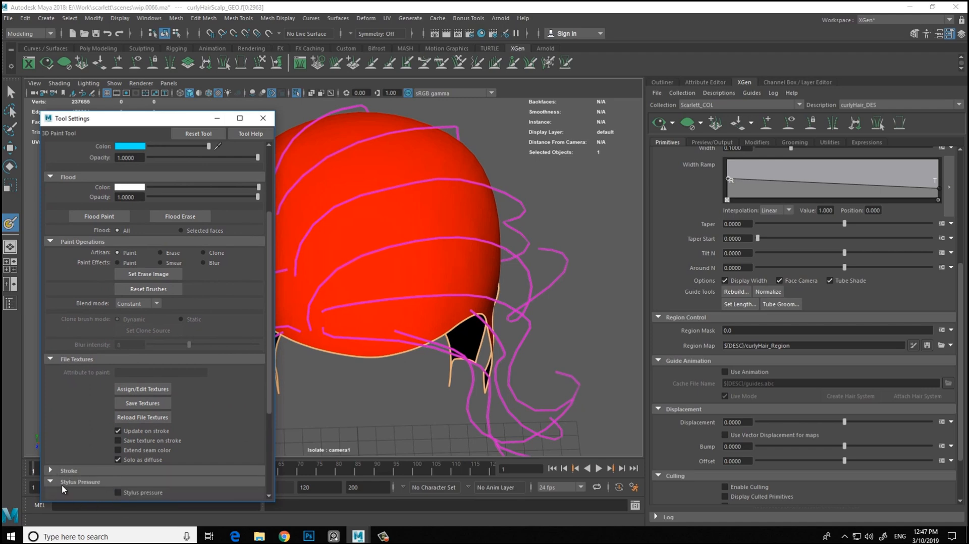
Step: Paint a cyan boundary line on the curly hair scalp's region map, running from the front hairline back down to the nape
{"action": "left_click", "coordinate": [262, 118]}
{"action": "scroll", "coordinate": [409, 279], "scroll_direction": "up", "scroll_amount": 3}
{"action": "scroll", "coordinate": [409, 279], "scroll_direction": "up", "scroll_amount": 1}
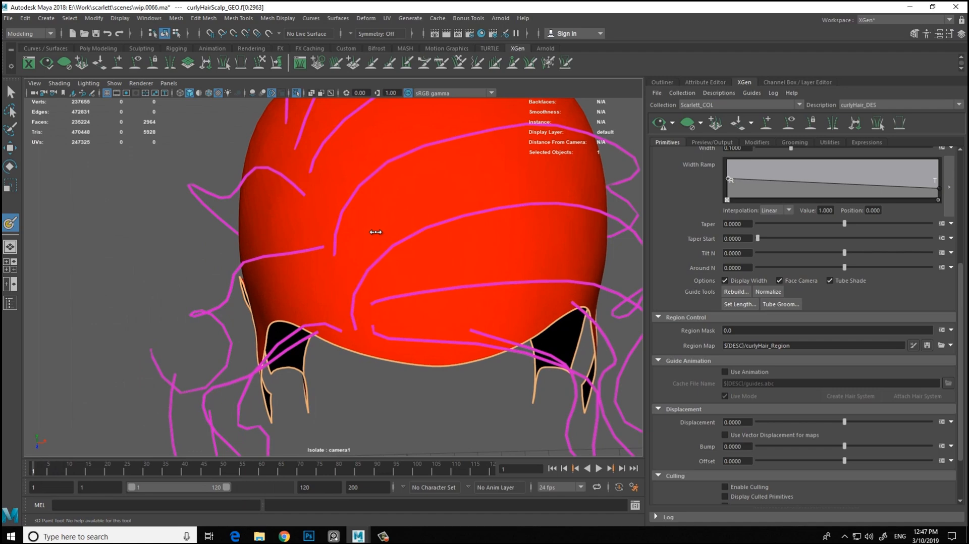
{"action": "left_click_drag", "start_coordinate": [343, 267], "coordinate": [372, 239], "text": "alt"}
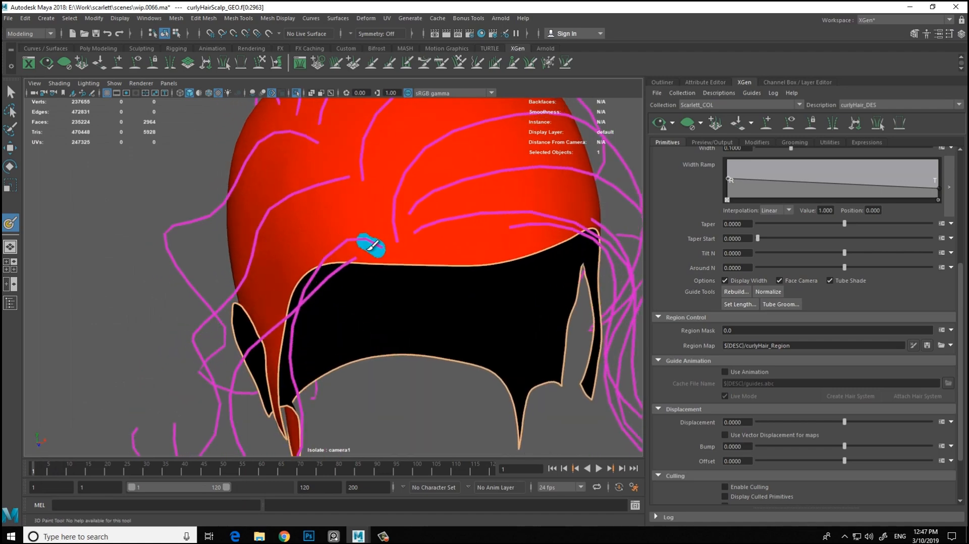
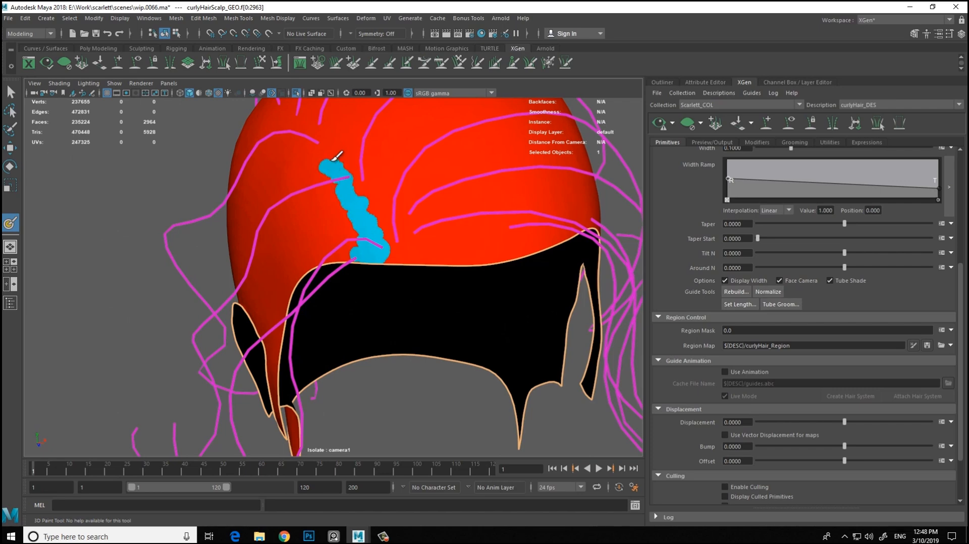
{"action": "mouse_move", "coordinate": [329, 146]}
{"action": "left_mouse_down", "text": "alt"}
{"action": "mouse_move", "coordinate": [324, 199]}
{"action": "mouse_move", "coordinate": [406, 251]}
{"action": "left_mouse_up", "text": "alt"}
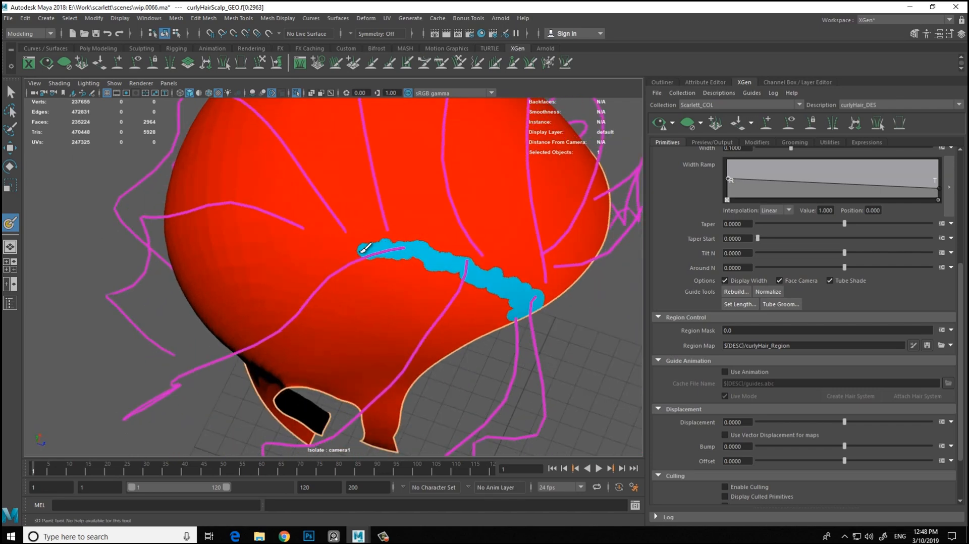
{"action": "left_click_drag", "start_coordinate": [281, 258], "coordinate": [227, 201], "text": "alt"}
{"action": "left_click_drag", "start_coordinate": [331, 205], "coordinate": [262, 277]}
{"action": "left_click_drag", "start_coordinate": [252, 267], "coordinate": [146, 189], "text": "alt"}
{"action": "left_click_drag", "start_coordinate": [304, 196], "coordinate": [296, 207]}
{"action": "left_click_drag", "start_coordinate": [275, 258], "coordinate": [264, 359]}
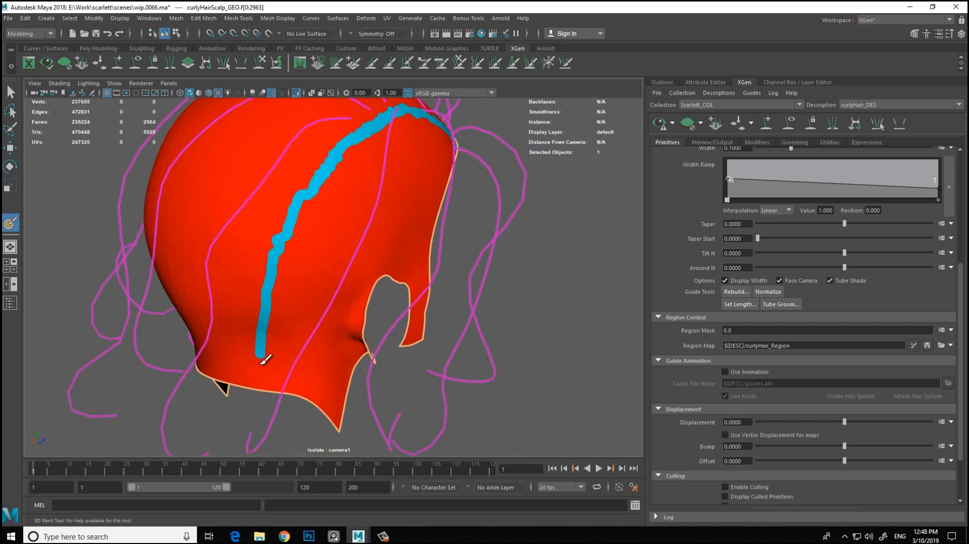
Step: Fill the scalp area between the boundary line and the ear with cyan, from the nape up to the front hairline
{"action": "mouse_move", "coordinate": [320, 372]}
{"action": "left_mouse_down"}
{"action": "mouse_move", "coordinate": [281, 361]}
{"action": "mouse_move", "coordinate": [331, 398]}
{"action": "mouse_move", "coordinate": [382, 318]}
{"action": "mouse_move", "coordinate": [335, 358]}
{"action": "mouse_move", "coordinate": [296, 339]}
{"action": "mouse_move", "coordinate": [341, 231]}
{"action": "left_mouse_up"}
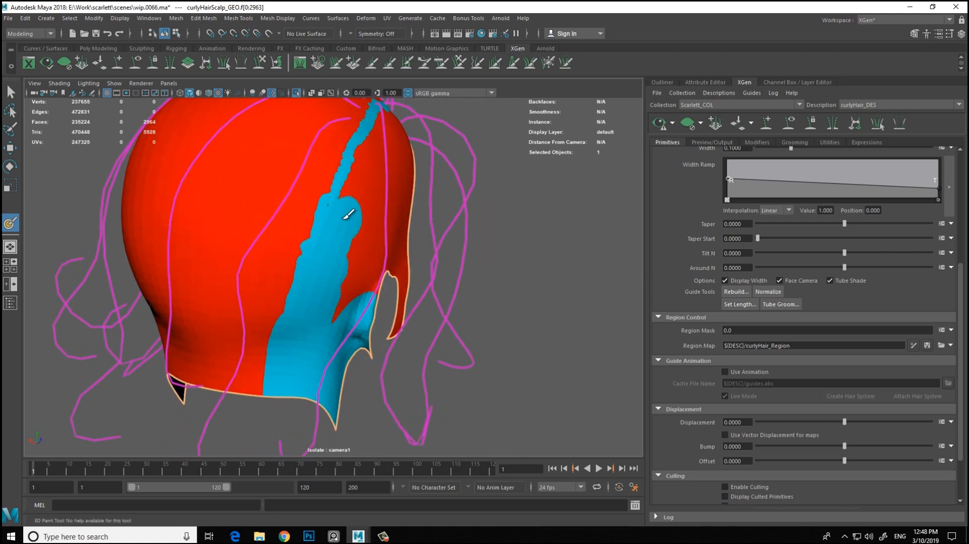
{"action": "mouse_move", "coordinate": [343, 271]}
{"action": "left_mouse_down"}
{"action": "mouse_move", "coordinate": [384, 265]}
{"action": "mouse_move", "coordinate": [403, 341]}
{"action": "left_mouse_up"}
{"action": "mouse_move", "coordinate": [402, 256]}
{"action": "left_mouse_down", "text": "alt"}
{"action": "mouse_move", "coordinate": [374, 292]}
{"action": "mouse_move", "coordinate": [330, 321]}
{"action": "mouse_move", "coordinate": [310, 301]}
{"action": "left_mouse_up", "text": "alt"}
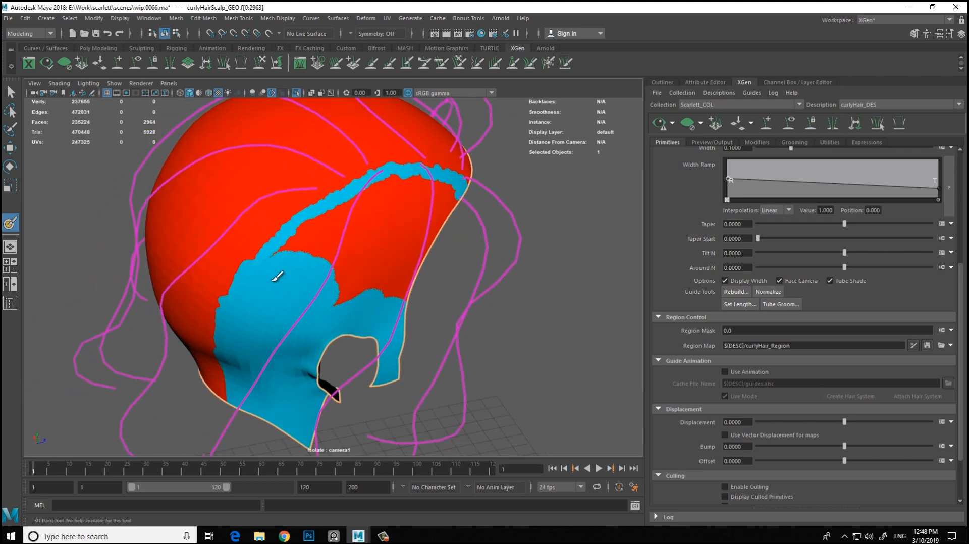
{"action": "left_click_drag", "start_coordinate": [305, 241], "coordinate": [400, 188]}
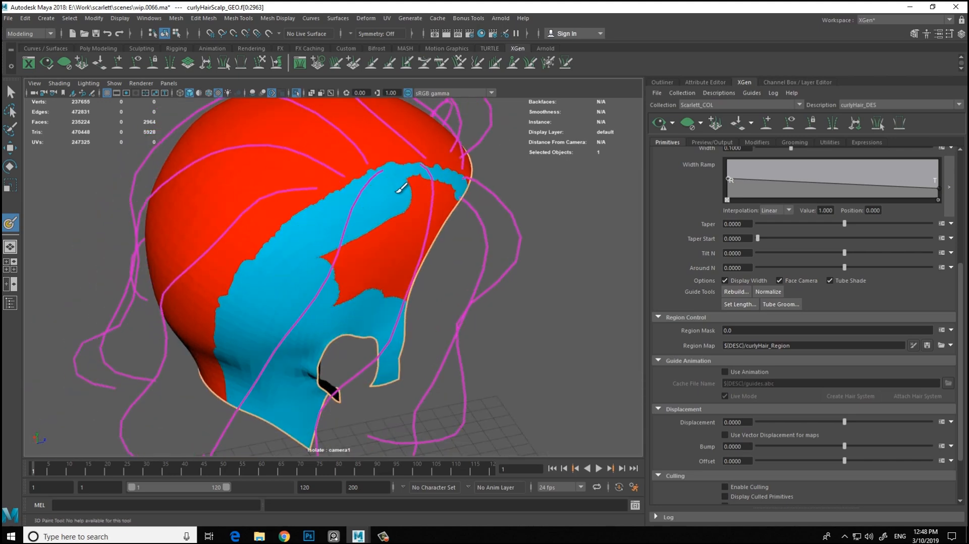
{"action": "mouse_move", "coordinate": [460, 198]}
{"action": "left_mouse_down"}
{"action": "mouse_move", "coordinate": [411, 309]}
{"action": "mouse_move", "coordinate": [357, 255]}
{"action": "mouse_move", "coordinate": [281, 264]}
{"action": "mouse_move", "coordinate": [249, 223]}
{"action": "mouse_move", "coordinate": [503, 237]}
{"action": "mouse_move", "coordinate": [398, 249]}
{"action": "mouse_move", "coordinate": [729, 356]}
{"action": "left_mouse_up"}
Step: Set the Region Mask of curlyHair_DES to 1
{"action": "left_click", "coordinate": [732, 331]}
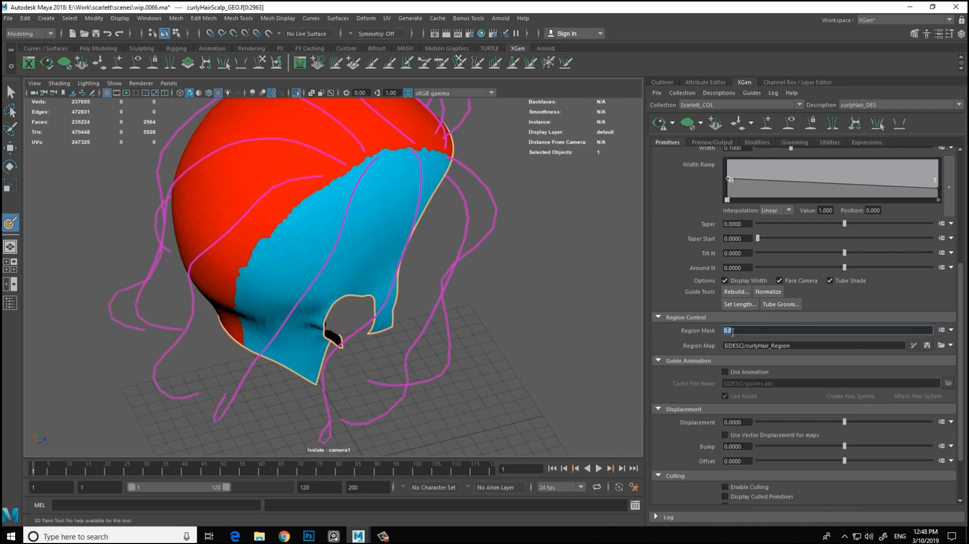
{"action": "type", "text": "1"}
{"action": "key", "text": "Return"}
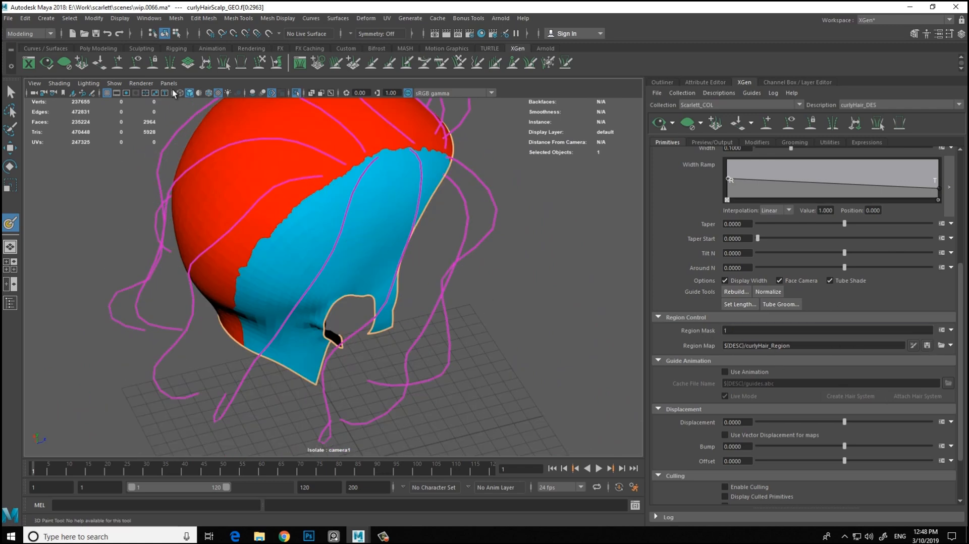
Step: Exit the isolated scalp view and refresh the curlyHair_DES preview on the full head, then leave the paint tool
{"action": "left_click", "coordinate": [296, 93]}
{"action": "left_click_drag", "start_coordinate": [470, 227], "coordinate": [267, 161], "text": "alt"}
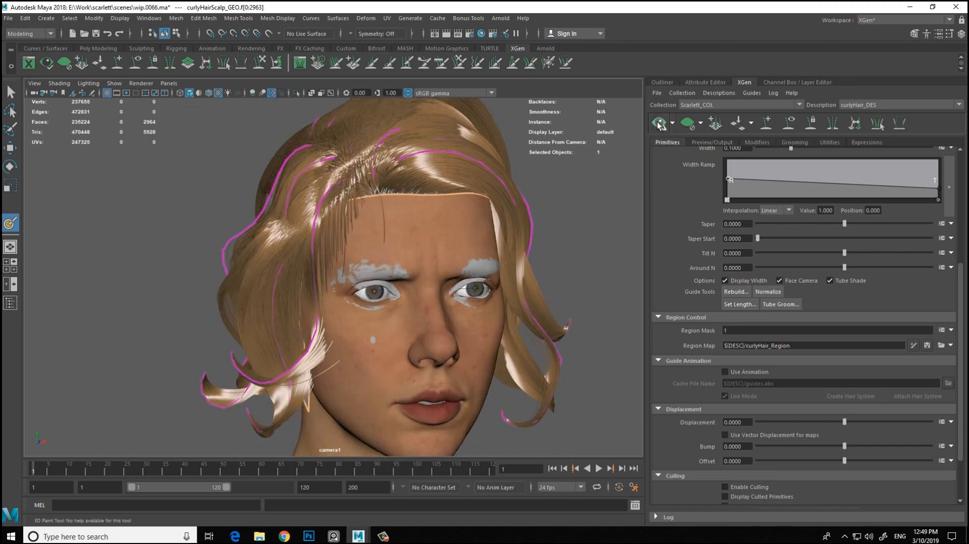
{"action": "left_click_drag", "start_coordinate": [455, 192], "coordinate": [488, 241], "text": "alt"}
{"action": "key", "text": "w"}
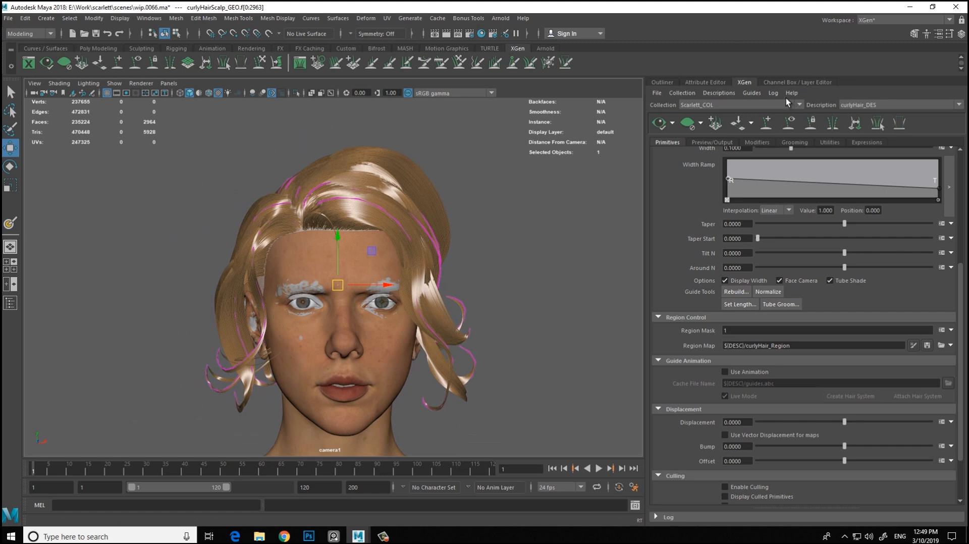
Step: Hide the SCALPS display layer and return to the XGen editor
{"action": "left_click", "coordinate": [795, 81]}
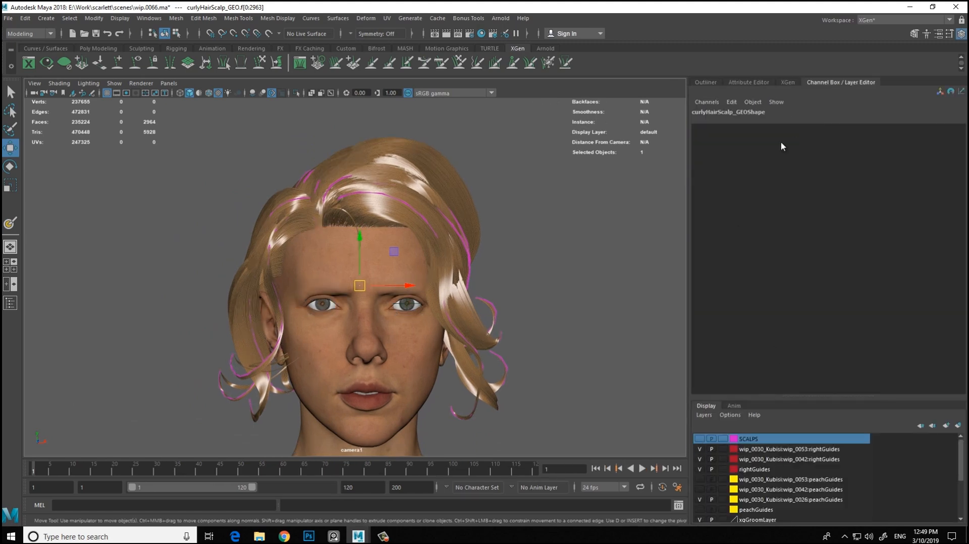
{"action": "double_click", "coordinate": [715, 83]}
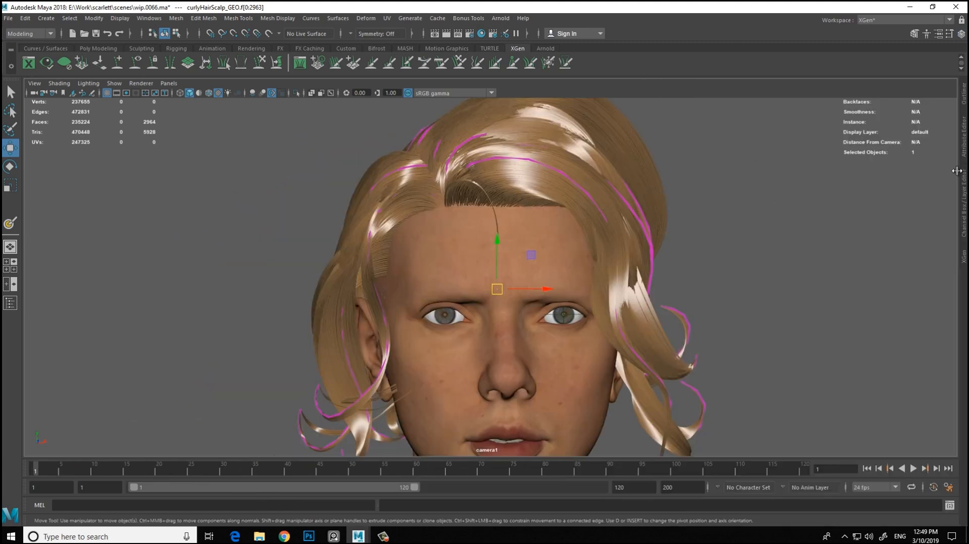
{"action": "left_click", "coordinate": [965, 262]}
{"action": "left_click_drag", "start_coordinate": [501, 283], "coordinate": [444, 165], "text": "alt"}
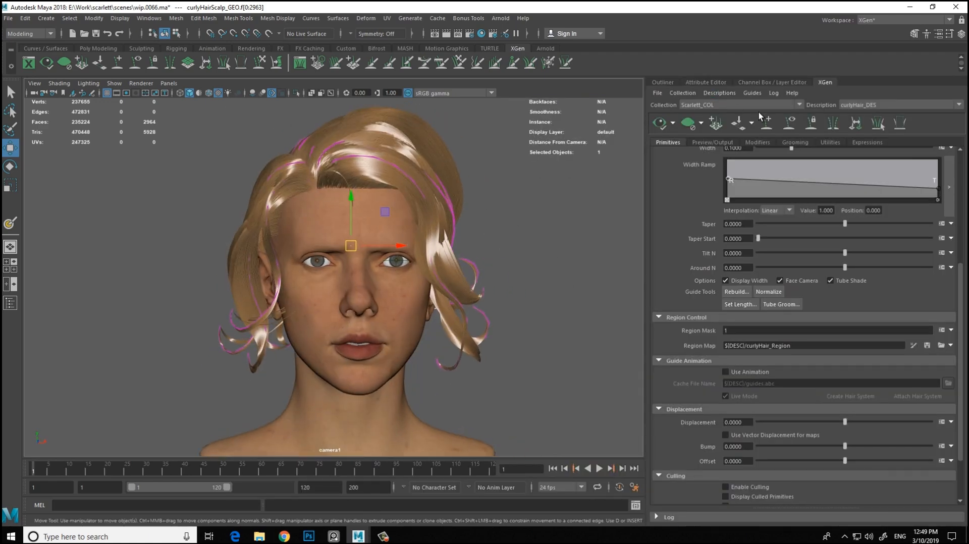
Step: Generate the XGen previews for the brows_DES, lashes_DES and lowerLashes_DES descriptions in turn
{"action": "left_click", "coordinate": [888, 105]}
{"action": "left_click", "coordinate": [858, 115]}
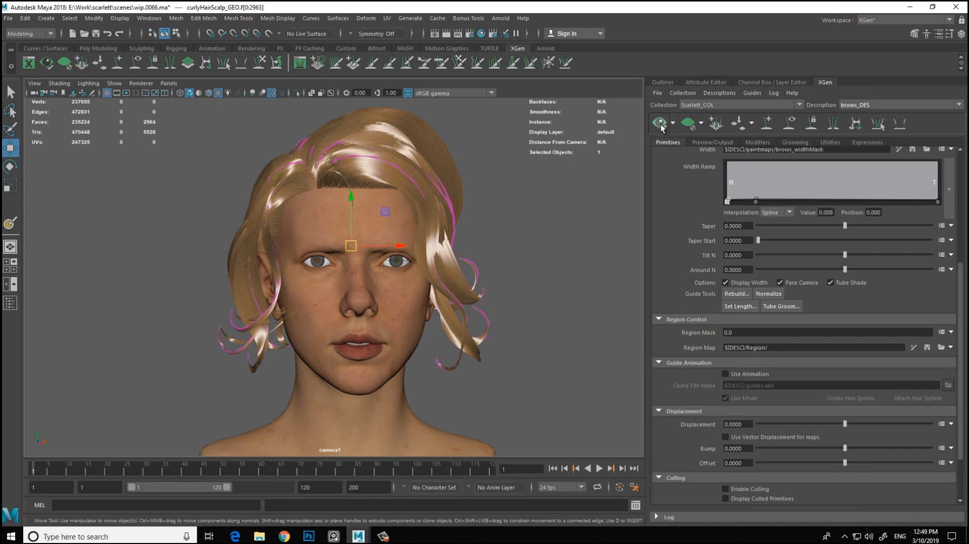
{"action": "scroll", "coordinate": [537, 280], "scroll_direction": "up", "scroll_amount": 5}
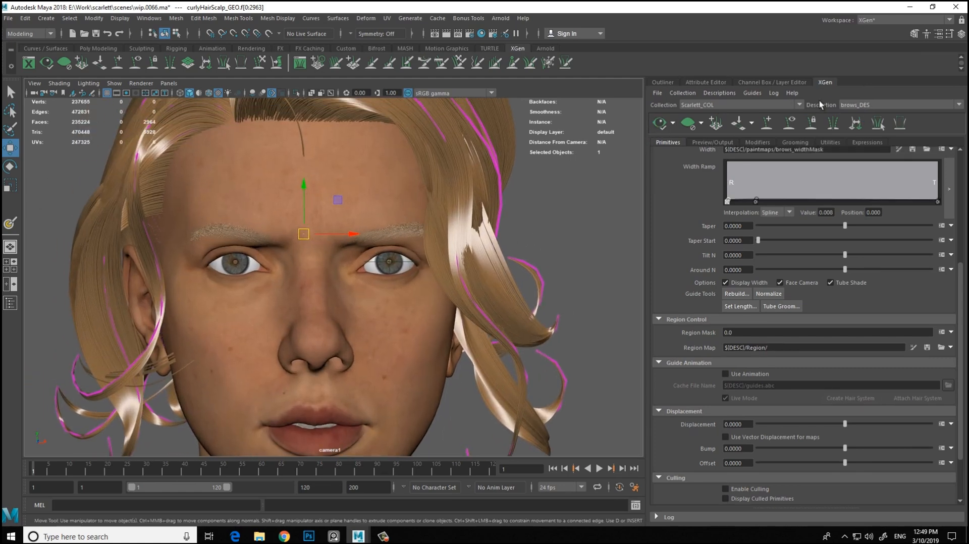
{"action": "left_click", "coordinate": [875, 105]}
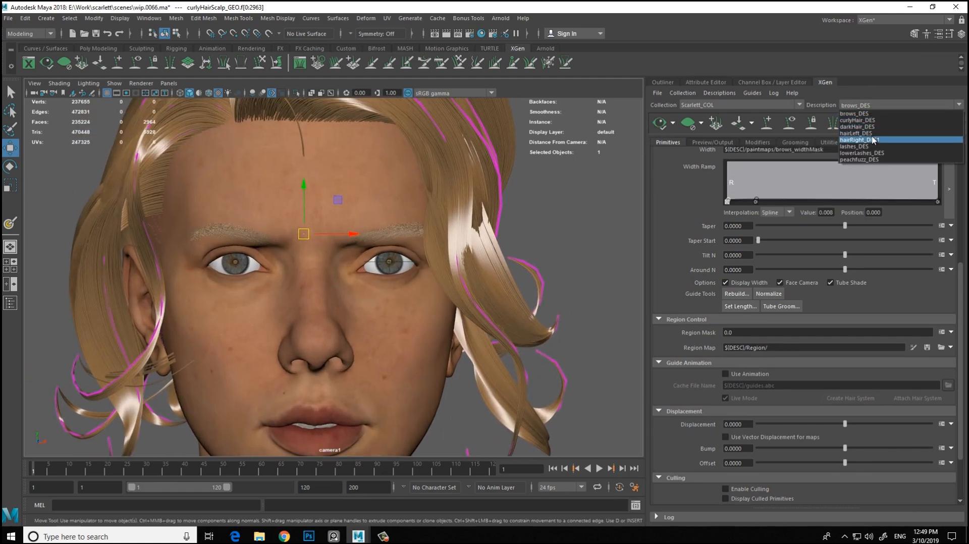
{"action": "left_click", "coordinate": [846, 146]}
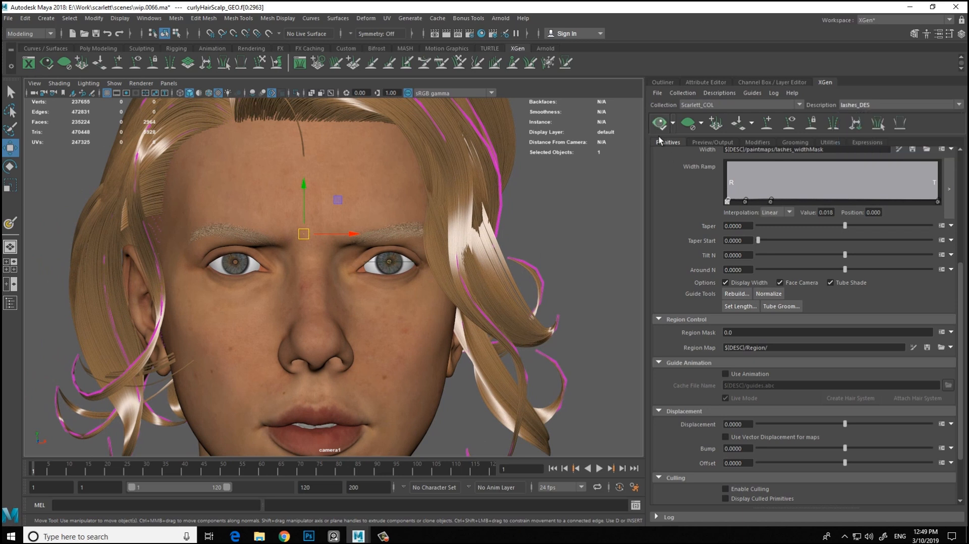
{"action": "left_click", "coordinate": [858, 105]}
{"action": "left_click", "coordinate": [864, 154]}
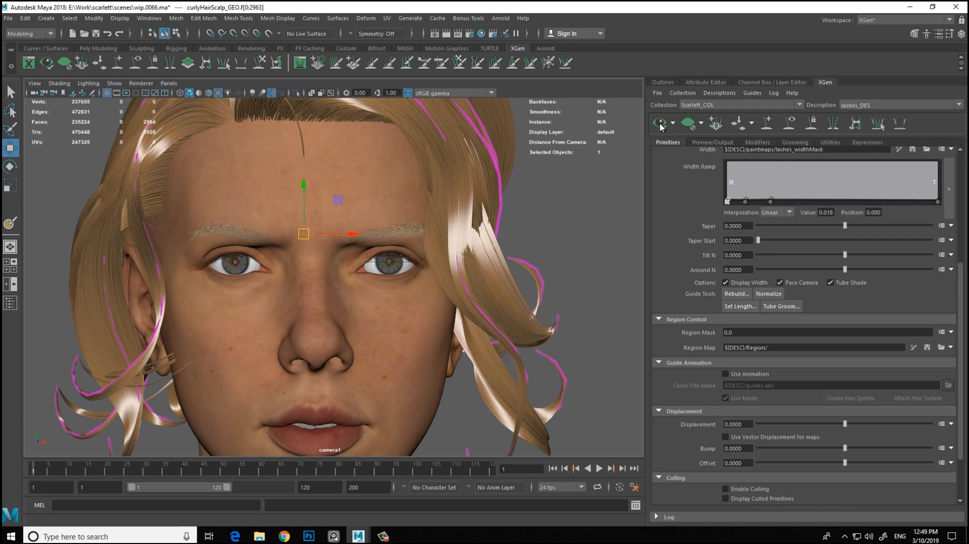
{"action": "left_click", "coordinate": [871, 105]}
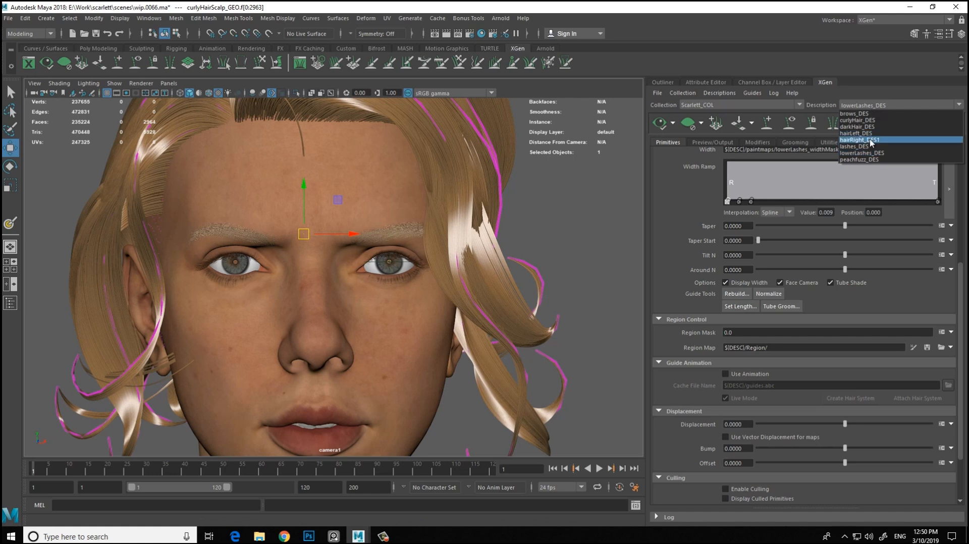
{"action": "left_click", "coordinate": [834, 43]}
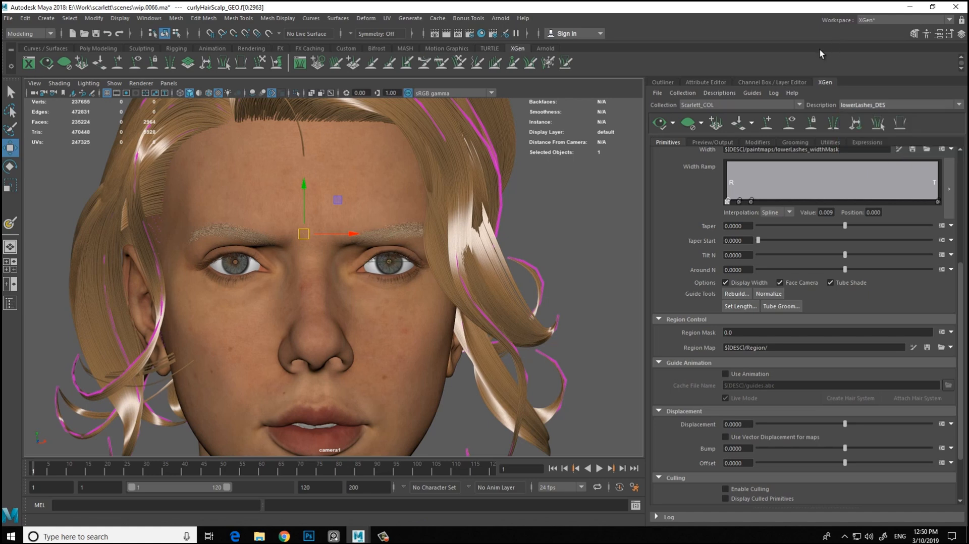
Step: Open the Hypershade and select the bot_lashes1 Ai Standard Hair material
{"action": "middle_click_drag", "start_coordinate": [329, 240], "coordinate": [350, 194], "text": "alt"}
{"action": "right_click_drag", "start_coordinate": [351, 195], "coordinate": [247, 257], "text": "alt"}
{"action": "left_click_drag", "start_coordinate": [320, 281], "coordinate": [339, 283], "text": "alt"}
{"action": "right_click_drag", "start_coordinate": [339, 284], "coordinate": [432, 309], "text": "alt"}
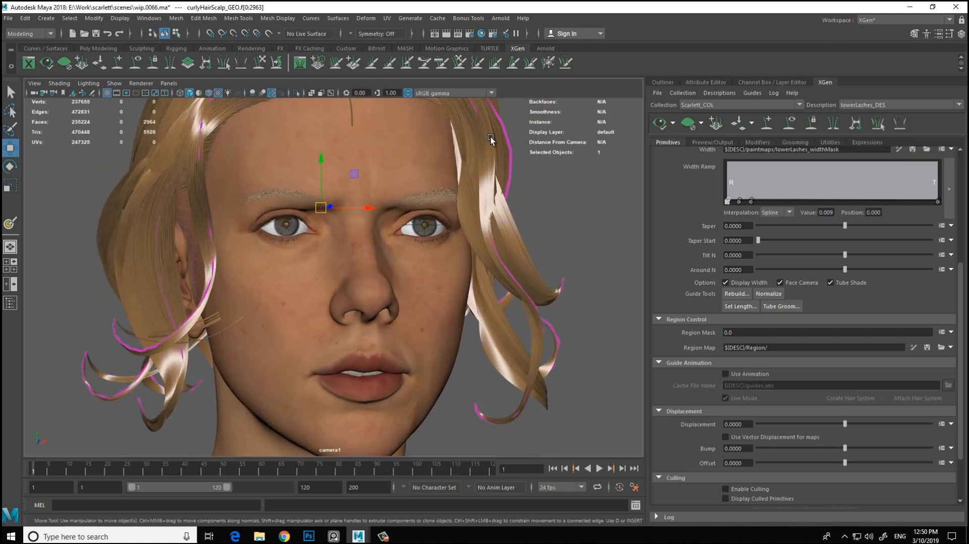
{"action": "left_click", "coordinate": [482, 34]}
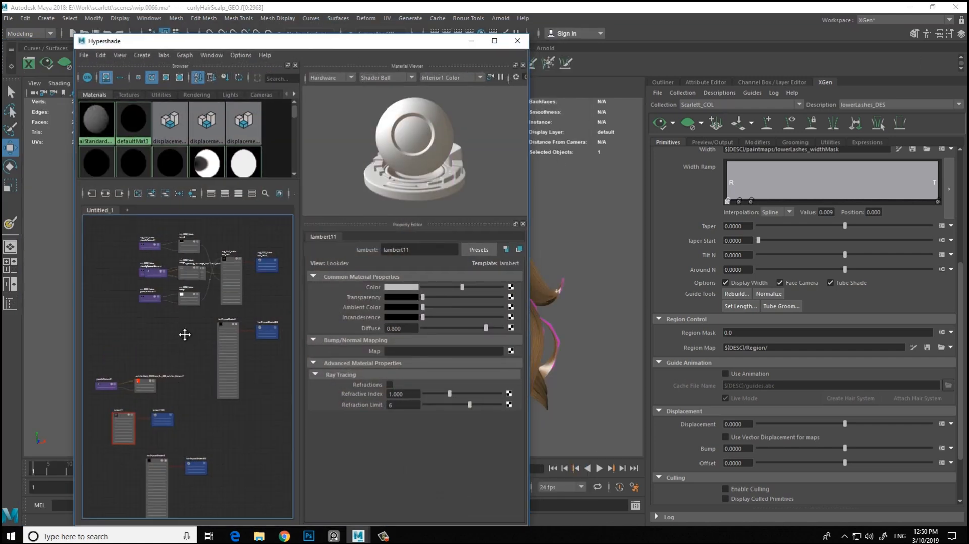
{"action": "left_click_drag", "start_coordinate": [295, 110], "coordinate": [295, 140]}
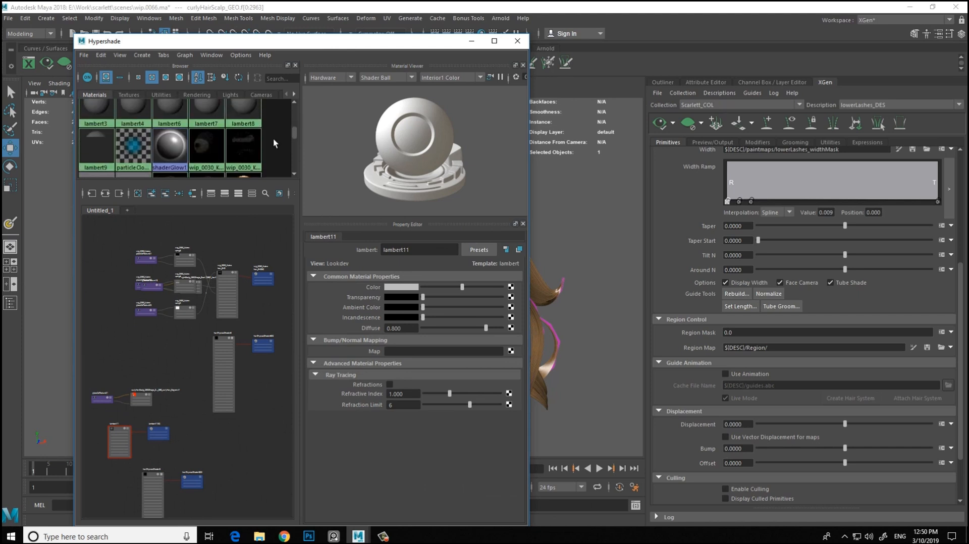
{"action": "left_click", "coordinate": [247, 145]}
Step: Assign the bot_lashes1 material to the brows_DES description and close the Hypershade
{"action": "left_click_drag", "start_coordinate": [379, 41], "coordinate": [333, 257]}
{"action": "left_click", "coordinate": [662, 82]}
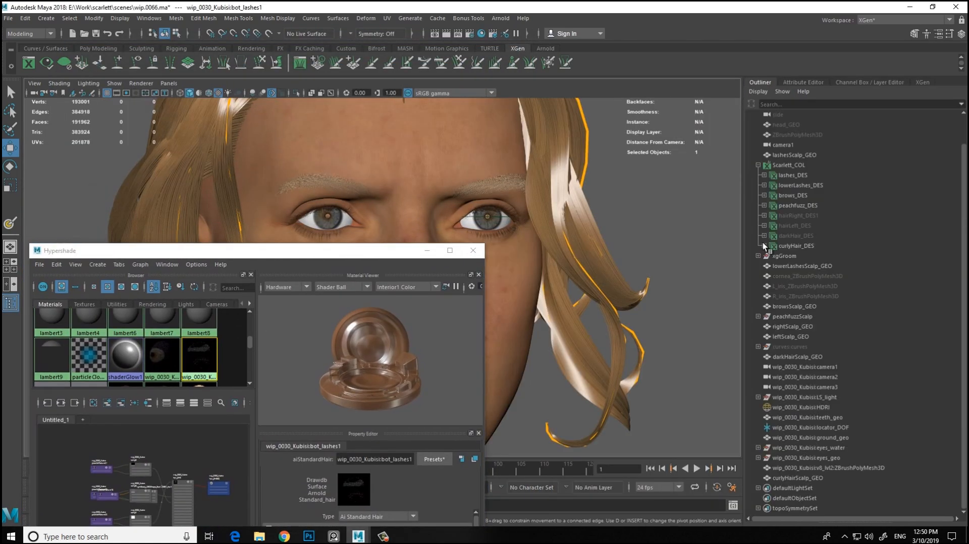
{"action": "left_click", "coordinate": [763, 196]}
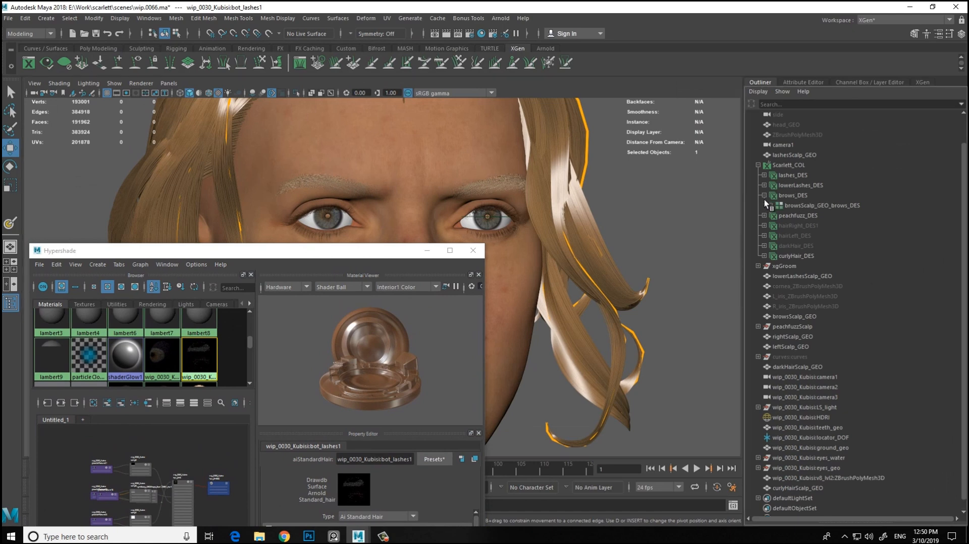
{"action": "left_click", "coordinate": [781, 200]}
{"action": "right_click_drag", "start_coordinate": [201, 353], "coordinate": [201, 324]}
{"action": "left_click", "coordinate": [473, 251]}
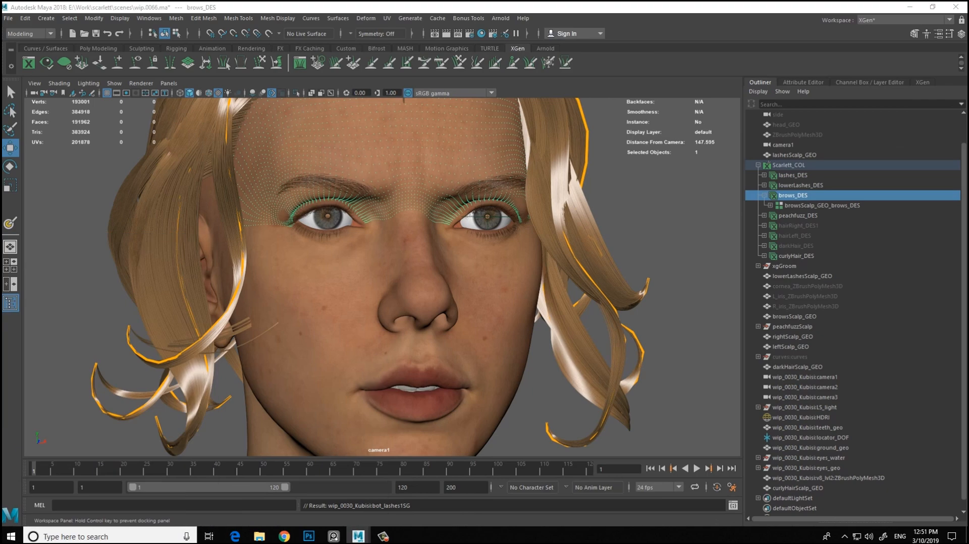
Step: Examine the shaded brows and lashes on the face from close up and from the side
{"action": "left_click", "coordinate": [615, 234]}
{"action": "left_click_drag", "start_coordinate": [649, 198], "coordinate": [594, 225], "text": "alt"}
{"action": "right_click_drag", "start_coordinate": [402, 270], "coordinate": [450, 312], "text": "alt"}
{"action": "left_click_drag", "start_coordinate": [450, 312], "coordinate": [409, 286], "text": "alt"}
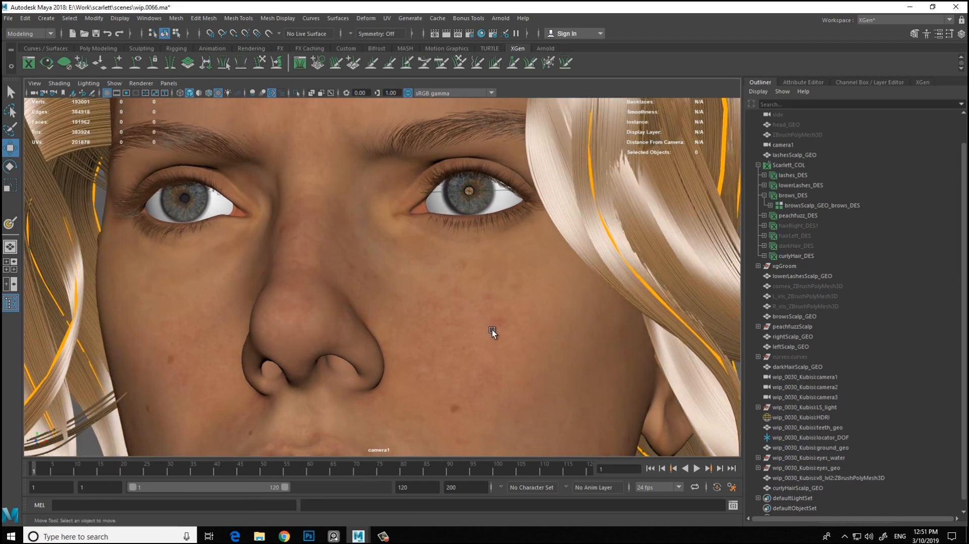
{"action": "right_click_drag", "start_coordinate": [493, 328], "coordinate": [358, 284], "text": "alt"}
{"action": "left_click_drag", "start_coordinate": [358, 284], "coordinate": [414, 281], "text": "alt"}
{"action": "right_click_drag", "start_coordinate": [414, 280], "coordinate": [374, 277], "text": "alt"}
{"action": "left_click_drag", "start_coordinate": [374, 276], "coordinate": [403, 295], "text": "alt"}
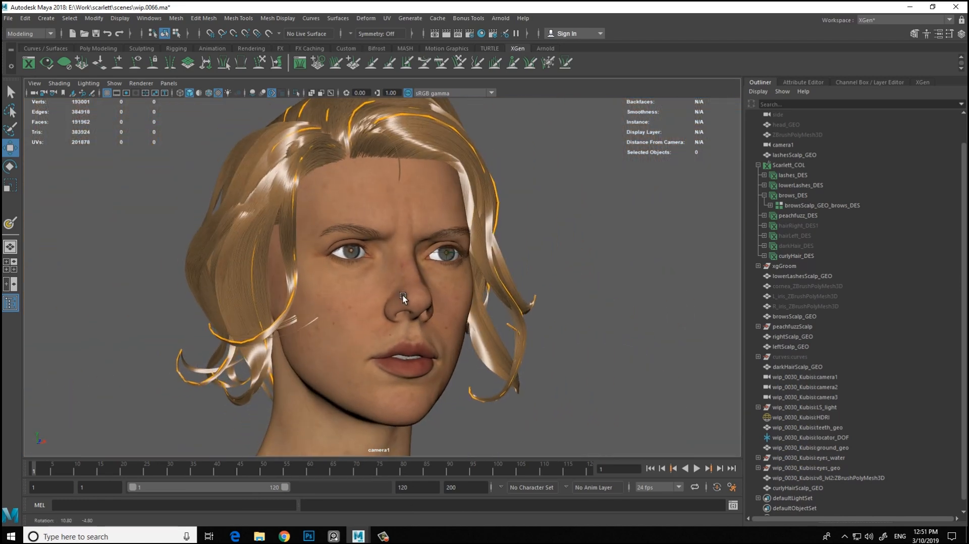
Step: Select curlyHair_DES and assign it a brown hair material
{"action": "left_click", "coordinate": [790, 256]}
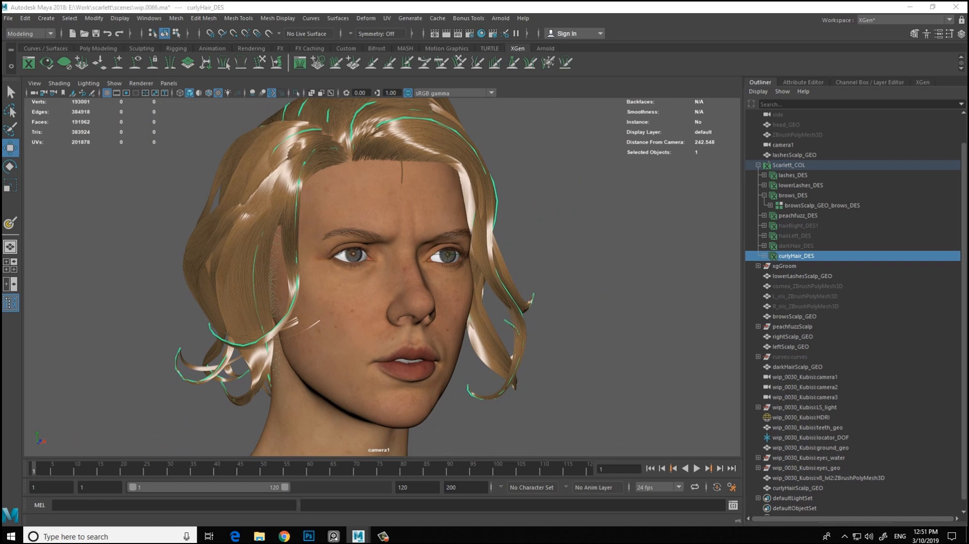
{"action": "left_click_drag", "start_coordinate": [531, 186], "coordinate": [519, 208], "text": "alt"}
{"action": "right_click_drag", "start_coordinate": [520, 208], "coordinate": [601, 235], "text": "alt"}
{"action": "left_click_drag", "start_coordinate": [546, 216], "coordinate": [547, 218], "text": "alt"}
Step: Return to the XGen editor and load the curlyHair_DES description
{"action": "left_click", "coordinate": [869, 83]}
{"action": "left_click", "coordinate": [852, 83]}
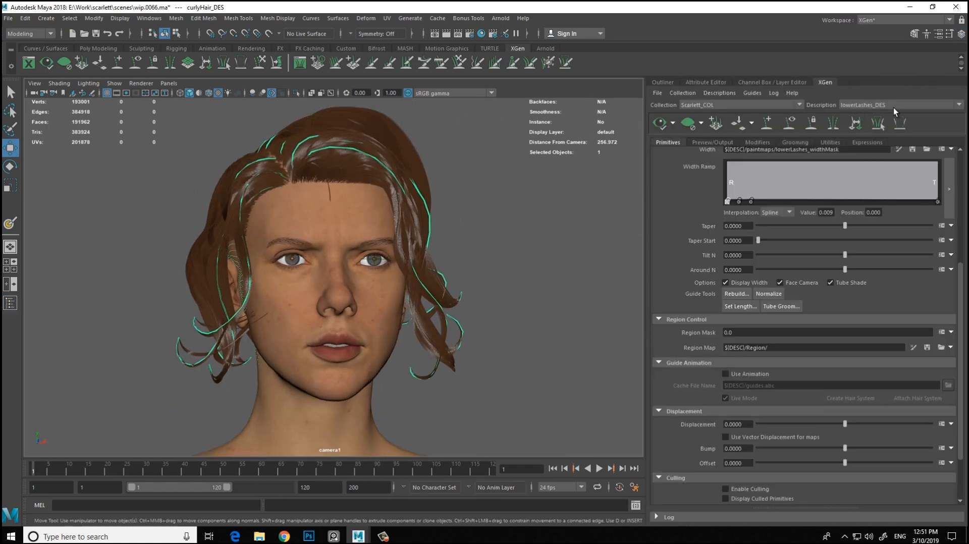
{"action": "left_click", "coordinate": [897, 106]}
{"action": "left_click", "coordinate": [863, 120]}
{"action": "scroll", "coordinate": [958, 269], "scroll_direction": "up", "scroll_amount": 10}
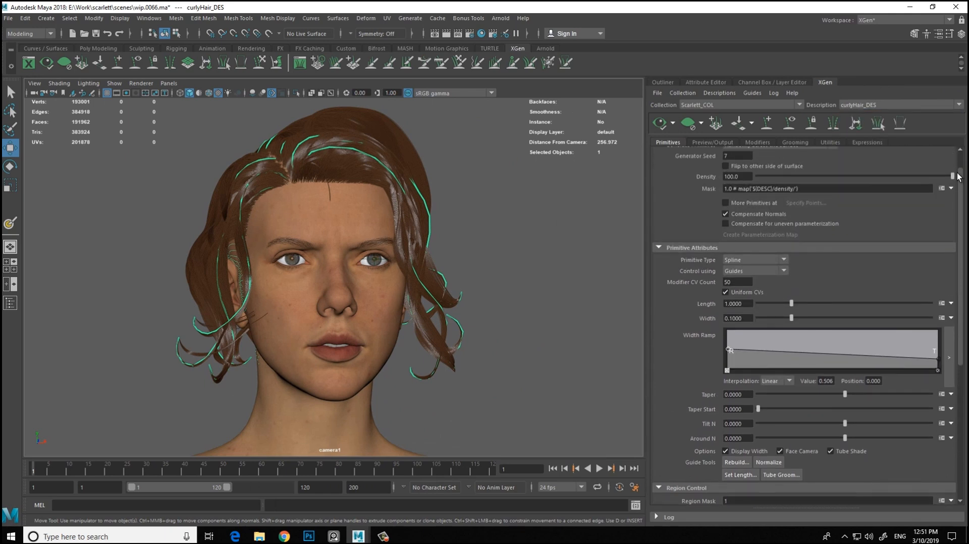
Step: In the Clumping1 modifier's Copy Effect, set Copy to 1 and add a full-height Copy Scale ramp point near the root
{"action": "left_click", "coordinate": [757, 142]}
{"action": "left_click_drag", "start_coordinate": [466, 233], "coordinate": [579, 292], "text": "alt"}
{"action": "left_click", "coordinate": [660, 365]}
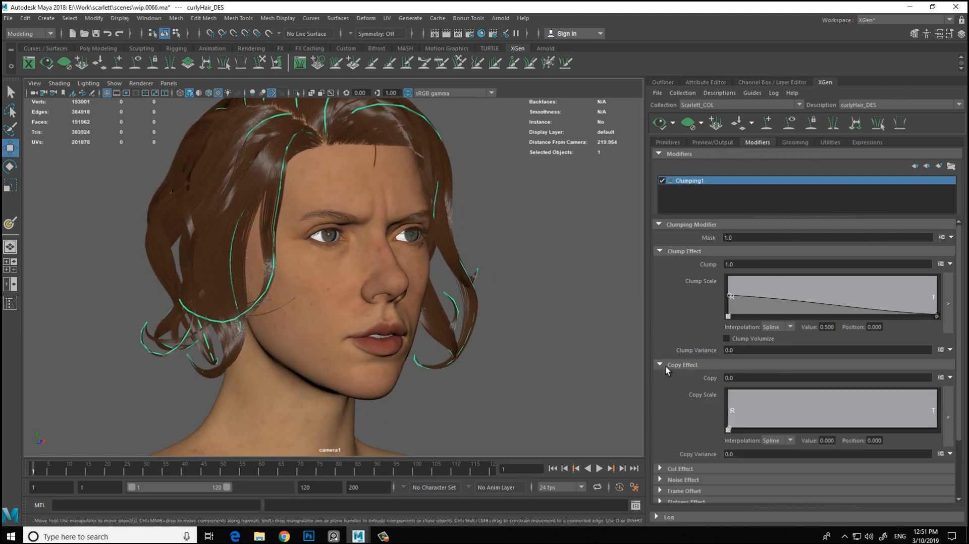
{"action": "left_click_drag", "start_coordinate": [731, 428], "coordinate": [746, 391]}
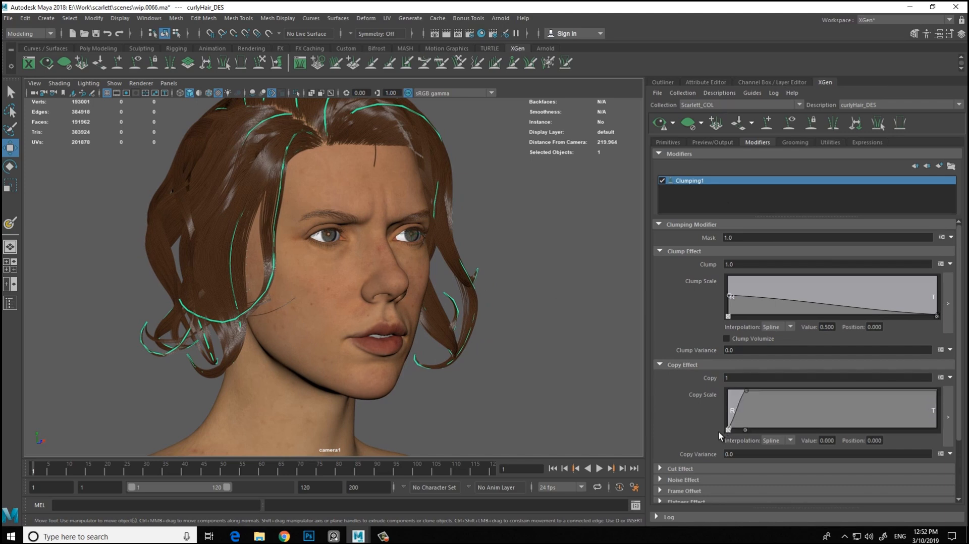
Step: Compare the curly hair preview with the Clumping1 Copy value at 0 and back at 1
{"action": "left_click_drag", "start_coordinate": [555, 238], "coordinate": [458, 217], "text": "alt"}
{"action": "scroll", "coordinate": [458, 217], "scroll_direction": "down", "scroll_amount": 3}
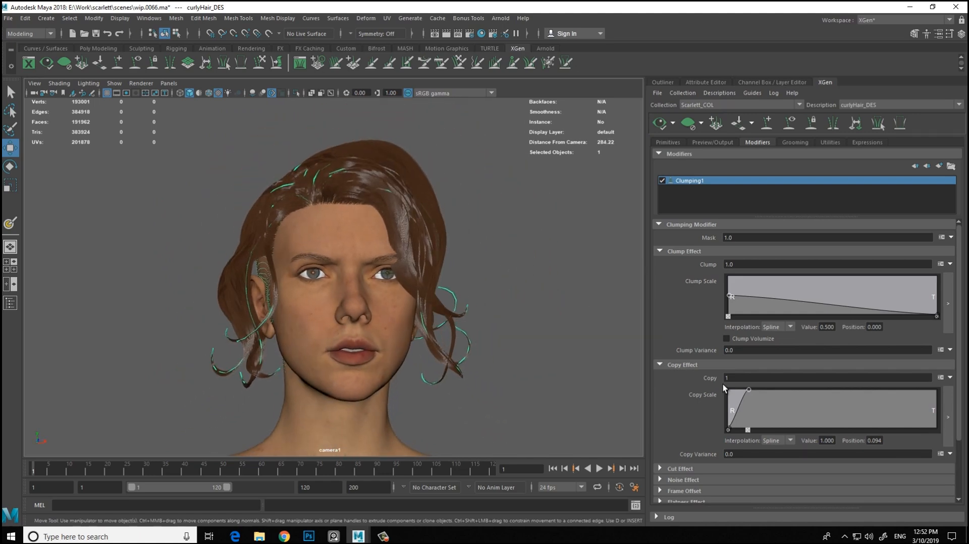
{"action": "left_click", "coordinate": [657, 124]}
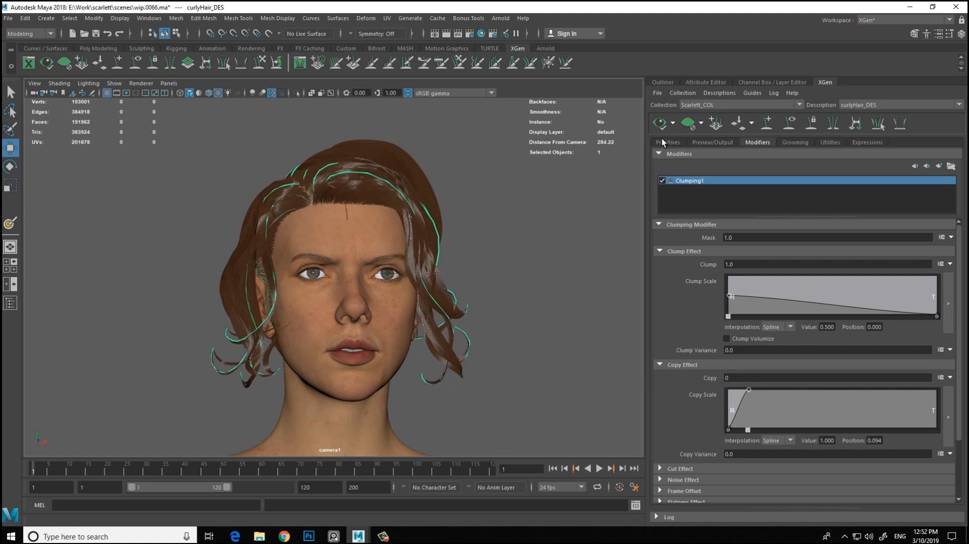
{"action": "left_click_drag", "start_coordinate": [499, 222], "coordinate": [444, 225], "text": "alt"}
{"action": "scroll", "coordinate": [444, 225], "scroll_direction": "up", "scroll_amount": 3}
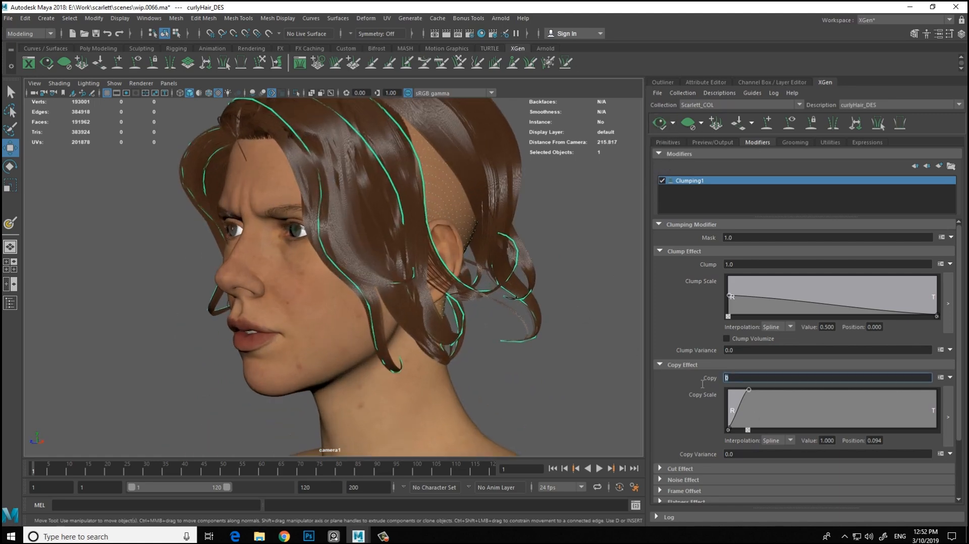
{"action": "left_click_drag", "start_coordinate": [504, 237], "coordinate": [522, 256], "text": "alt"}
{"action": "scroll", "coordinate": [523, 253], "scroll_direction": "down", "scroll_amount": 2}
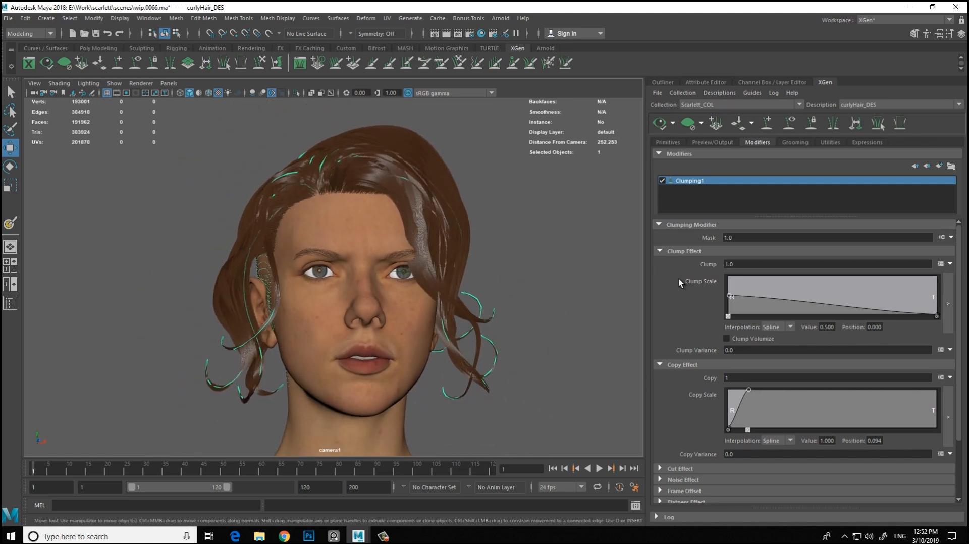
Step: Refresh the groom preview and shift the upper Copy Scale ramp point to position 0.102 at full height
{"action": "left_click", "coordinate": [673, 123]}
{"action": "left_click", "coordinate": [679, 141]}
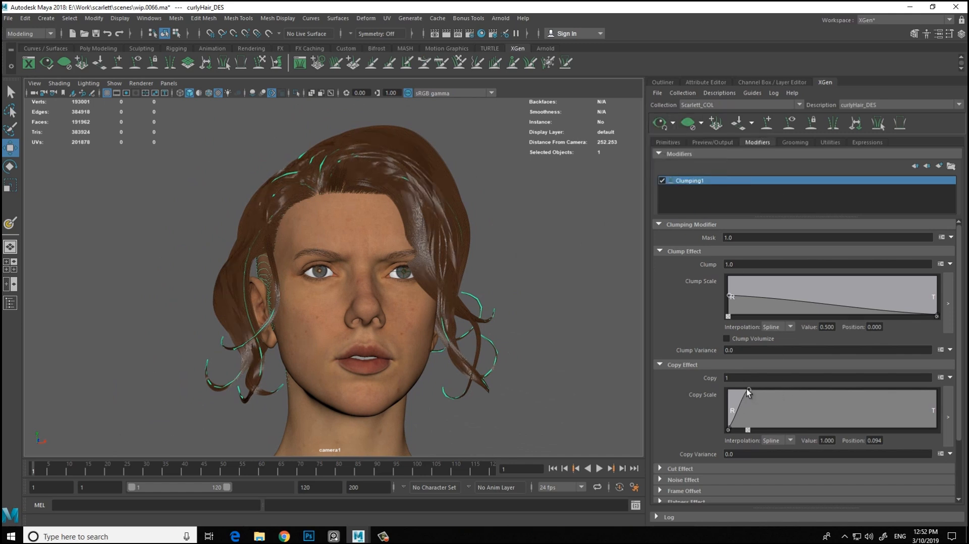
{"action": "left_click", "coordinate": [660, 122]}
{"action": "left_click_drag", "start_coordinate": [572, 263], "coordinate": [569, 277], "text": "alt"}
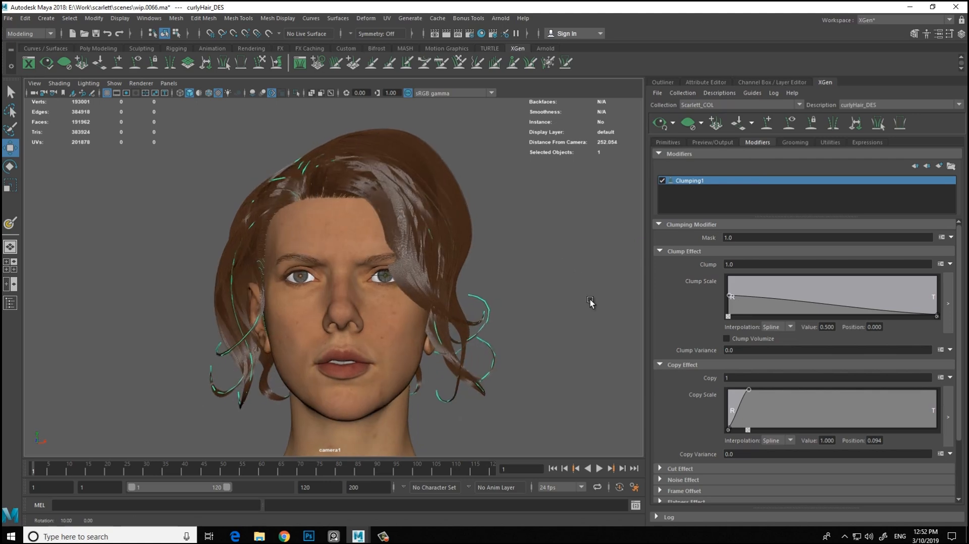
{"action": "left_click_drag", "start_coordinate": [749, 390], "coordinate": [771, 391]}
{"action": "left_click_drag", "start_coordinate": [499, 283], "coordinate": [626, 290], "text": "alt"}
{"action": "mouse_move", "coordinate": [771, 391]}
{"action": "left_mouse_down"}
{"action": "mouse_move", "coordinate": [779, 402]}
{"action": "mouse_move", "coordinate": [750, 397]}
{"action": "mouse_move", "coordinate": [766, 402]}
{"action": "left_mouse_up"}
{"action": "left_click_drag", "start_coordinate": [545, 318], "coordinate": [619, 298], "text": "alt"}
{"action": "left_click_drag", "start_coordinate": [641, 331], "coordinate": [598, 328], "text": "alt"}
{"action": "left_click_drag", "start_coordinate": [766, 402], "coordinate": [750, 389]}
Step: Examine the curly hair from several angles, clearing the groom preview to check the bare guides around the head
{"action": "middle_click_drag", "start_coordinate": [555, 292], "coordinate": [529, 291], "text": "alt"}
{"action": "mouse_move", "coordinate": [529, 292]}
{"action": "left_mouse_down", "text": "alt"}
{"action": "mouse_move", "coordinate": [593, 314]}
{"action": "mouse_move", "coordinate": [533, 297]}
{"action": "left_mouse_up", "text": "alt"}
{"action": "middle_click_drag", "start_coordinate": [530, 295], "coordinate": [547, 280], "text": "alt"}
{"action": "left_click_drag", "start_coordinate": [547, 281], "coordinate": [525, 275], "text": "alt"}
{"action": "middle_click_drag", "start_coordinate": [524, 274], "coordinate": [513, 268], "text": "alt"}
{"action": "middle_click_drag", "start_coordinate": [352, 204], "coordinate": [355, 199], "text": "alt"}
{"action": "mouse_move", "coordinate": [355, 200]}
{"action": "left_mouse_down", "text": "alt"}
{"action": "mouse_move", "coordinate": [408, 204]}
{"action": "mouse_move", "coordinate": [336, 202]}
{"action": "left_mouse_up", "text": "alt"}
{"action": "left_click", "coordinate": [688, 123]}
{"action": "middle_click_drag", "start_coordinate": [367, 230], "coordinate": [365, 261], "text": "alt"}
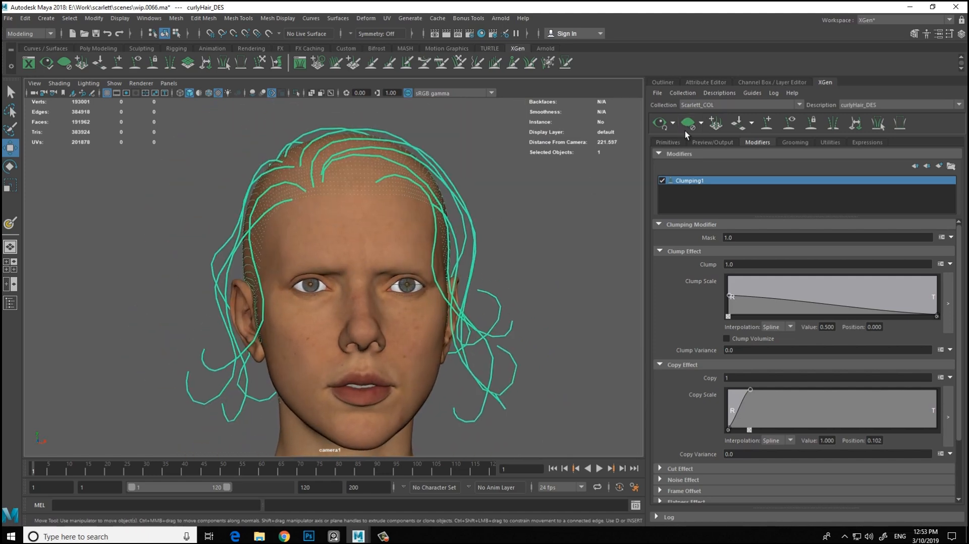
{"action": "middle_click_drag", "start_coordinate": [537, 225], "coordinate": [504, 228], "text": "alt"}
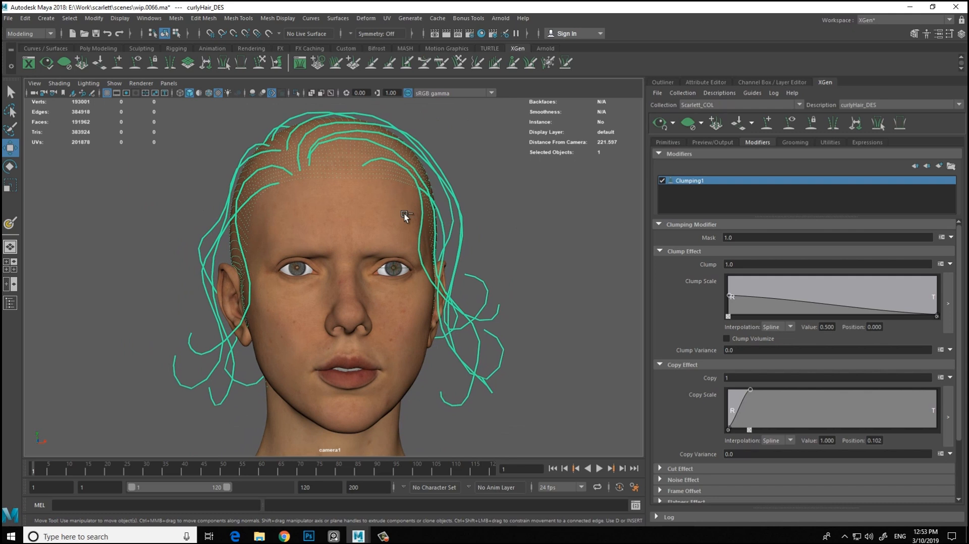
{"action": "key", "text": "ctrl+z"}
{"action": "left_click_drag", "start_coordinate": [486, 200], "coordinate": [498, 204], "text": "alt"}
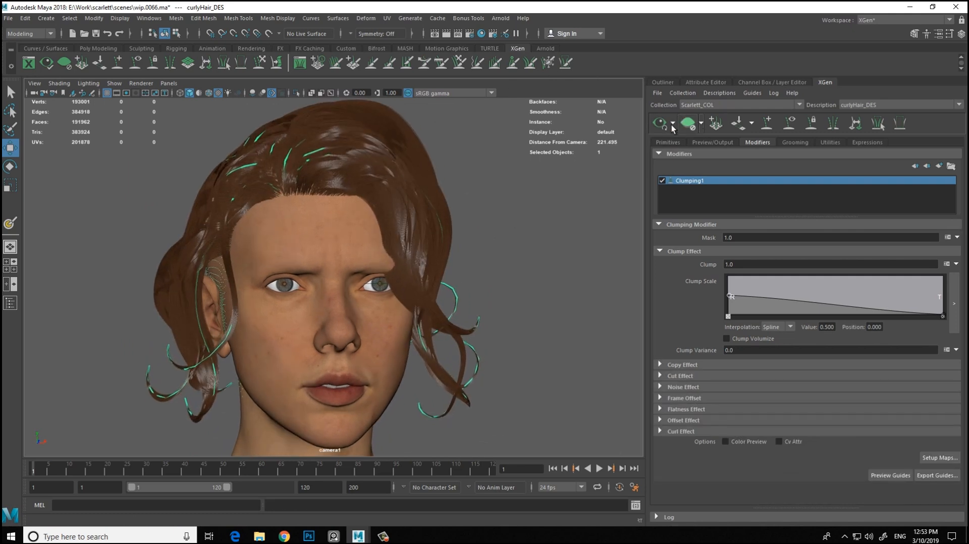
Step: Load the brows_DES description and show its hair preview on the face
{"action": "left_click", "coordinate": [700, 123]}
{"action": "left_click", "coordinate": [701, 44]}
{"action": "left_click", "coordinate": [873, 105]}
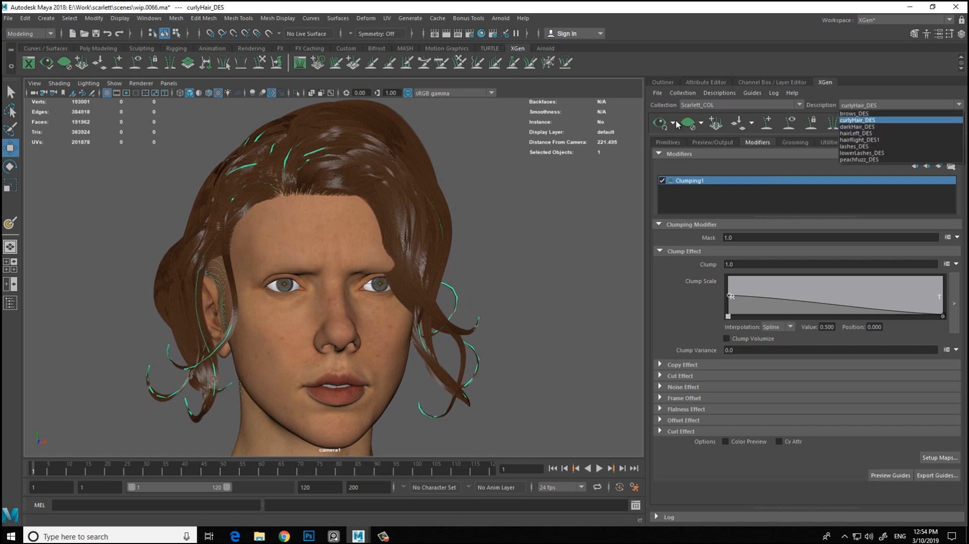
{"action": "left_click", "coordinate": [692, 46]}
{"action": "left_click_drag", "start_coordinate": [500, 263], "coordinate": [520, 267], "text": "alt"}
{"action": "left_click", "coordinate": [701, 124]}
{"action": "left_click", "coordinate": [868, 105]}
{"action": "left_click", "coordinate": [864, 112]}
{"action": "left_click", "coordinate": [673, 123]}
Step: Load the lashes_DES and lowerLashes_DES descriptions in turn, and return to curlyHair_DES
{"action": "left_click", "coordinate": [858, 106]}
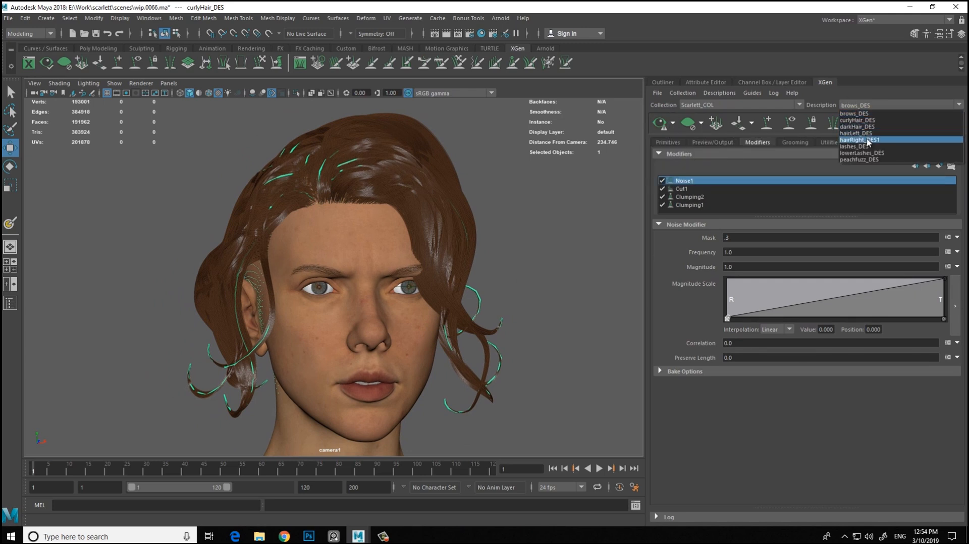
{"action": "left_click", "coordinate": [865, 147]}
{"action": "left_click", "coordinate": [859, 106]}
{"action": "left_click", "coordinate": [862, 153]}
{"action": "left_click", "coordinate": [860, 106]}
{"action": "left_click", "coordinate": [861, 120]}
Step: Clear the curlyHair_DES preview and add a hair guide on the temple in front of the ear
{"action": "left_click_drag", "start_coordinate": [397, 232], "coordinate": [374, 256], "text": "alt"}
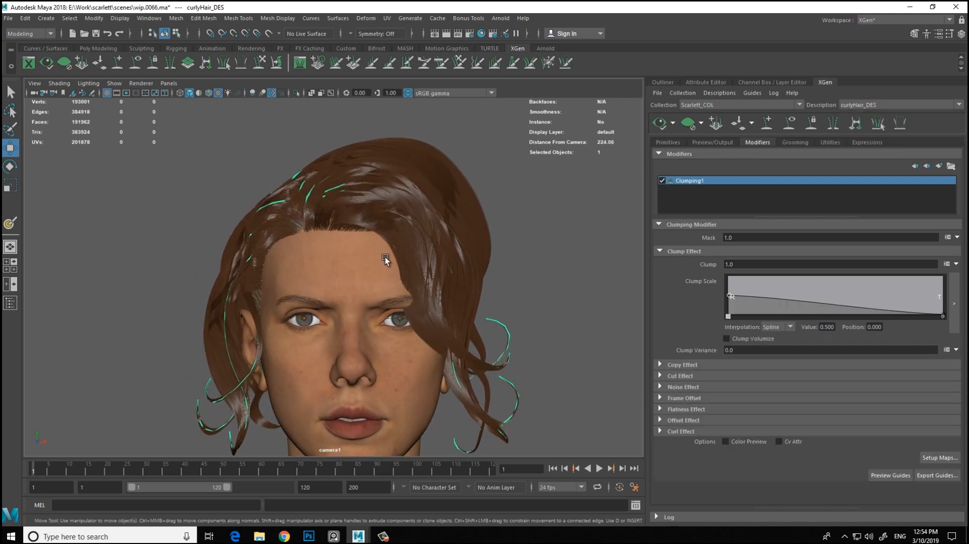
{"action": "middle_click_drag", "start_coordinate": [374, 255], "coordinate": [353, 225], "text": "alt"}
{"action": "middle_click_drag", "start_coordinate": [415, 210], "coordinate": [406, 197], "text": "alt"}
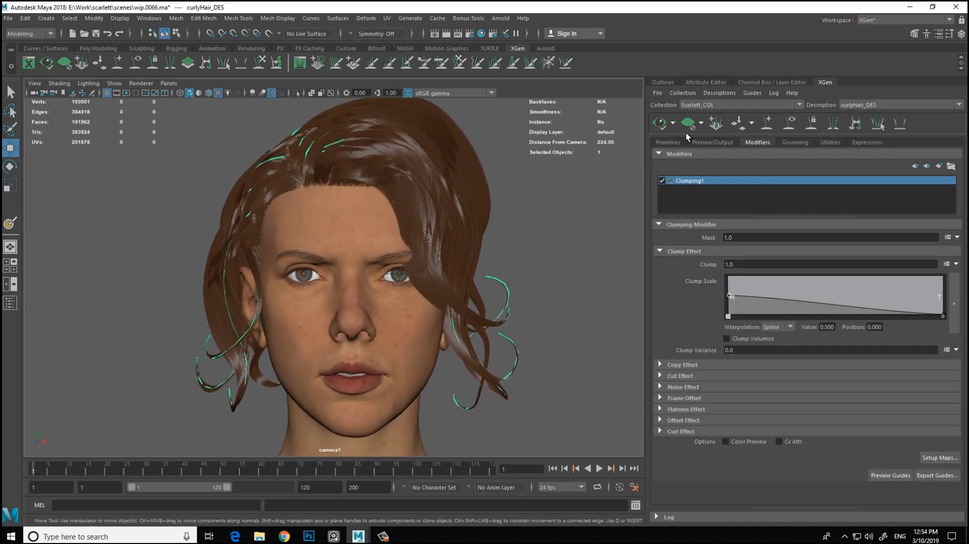
{"action": "left_click", "coordinate": [687, 124]}
{"action": "mouse_move", "coordinate": [401, 207]}
{"action": "left_mouse_down", "text": "alt"}
{"action": "mouse_move", "coordinate": [504, 202]}
{"action": "mouse_move", "coordinate": [428, 190]}
{"action": "mouse_move", "coordinate": [462, 201]}
{"action": "mouse_move", "coordinate": [381, 215]}
{"action": "mouse_move", "coordinate": [408, 207]}
{"action": "mouse_move", "coordinate": [388, 199]}
{"action": "left_mouse_up", "text": "alt"}
{"action": "left_click_drag", "start_coordinate": [206, 120], "coordinate": [620, 180], "text": "alt"}
{"action": "right_click_drag", "start_coordinate": [255, 155], "coordinate": [331, 187], "text": "alt"}
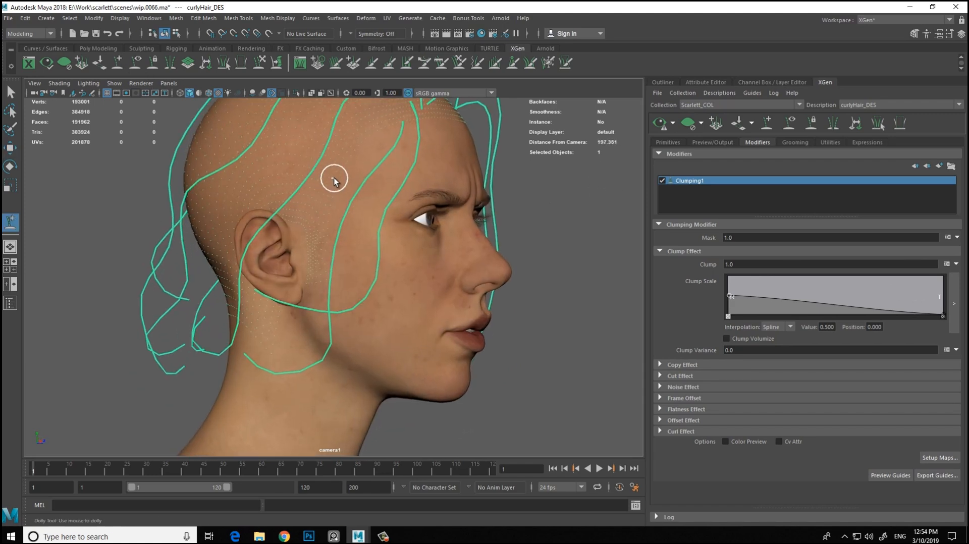
Step: Sculpt the new temple guide into a strand that bends down past the ear and curls outward at its tip
{"action": "right_click_drag", "start_coordinate": [361, 224], "coordinate": [156, 201], "text": "alt"}
{"action": "right_click_drag", "start_coordinate": [313, 237], "coordinate": [285, 262], "text": "alt"}
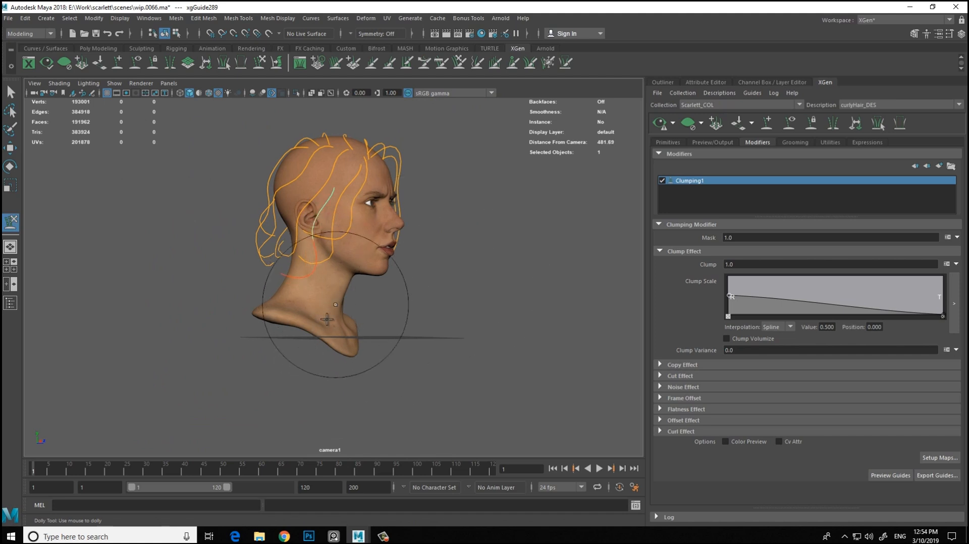
{"action": "mouse_move", "coordinate": [302, 265]}
{"action": "left_mouse_down", "text": "alt"}
{"action": "mouse_move", "coordinate": [411, 294]}
{"action": "mouse_move", "coordinate": [309, 317]}
{"action": "mouse_move", "coordinate": [323, 337]}
{"action": "mouse_move", "coordinate": [400, 342]}
{"action": "mouse_move", "coordinate": [367, 366]}
{"action": "mouse_move", "coordinate": [406, 354]}
{"action": "left_mouse_up", "text": "alt"}
{"action": "scroll", "coordinate": [286, 211], "scroll_direction": "up", "scroll_amount": 5}
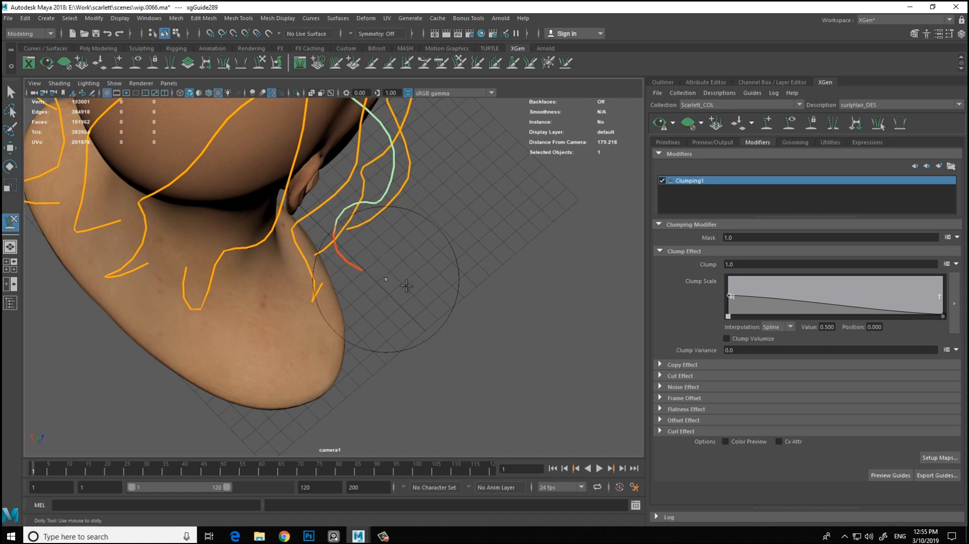
{"action": "left_click_drag", "start_coordinate": [379, 276], "coordinate": [492, 261], "text": "alt"}
{"action": "scroll", "coordinate": [368, 227], "scroll_direction": "down", "scroll_amount": 5}
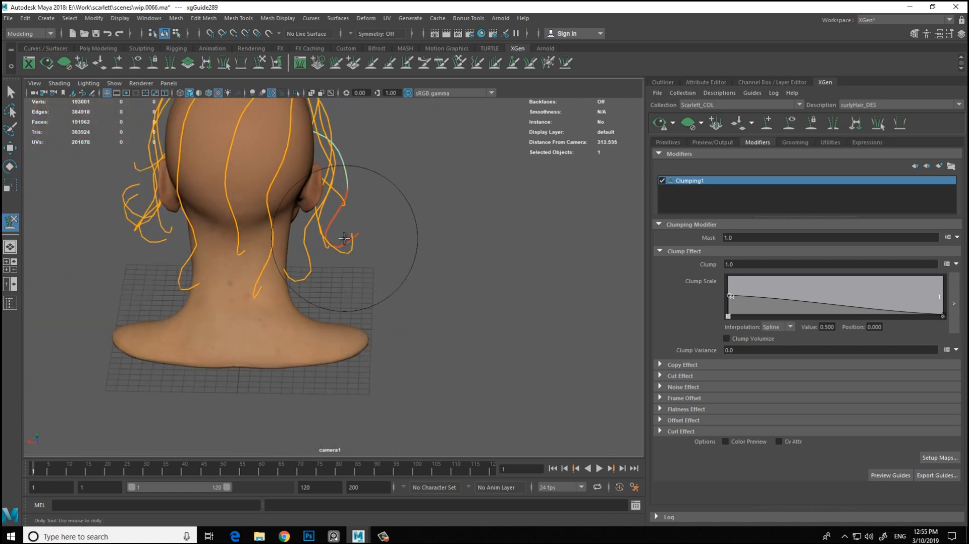
{"action": "mouse_move", "coordinate": [403, 177]}
{"action": "left_mouse_down"}
{"action": "mouse_move", "coordinate": [221, 166]}
{"action": "mouse_move", "coordinate": [387, 160]}
{"action": "left_mouse_up"}
{"action": "mouse_move", "coordinate": [399, 223]}
{"action": "middle_mouse_down", "text": "alt"}
{"action": "mouse_move", "coordinate": [379, 286]}
{"action": "mouse_move", "coordinate": [392, 240]}
{"action": "middle_mouse_up", "text": "alt"}
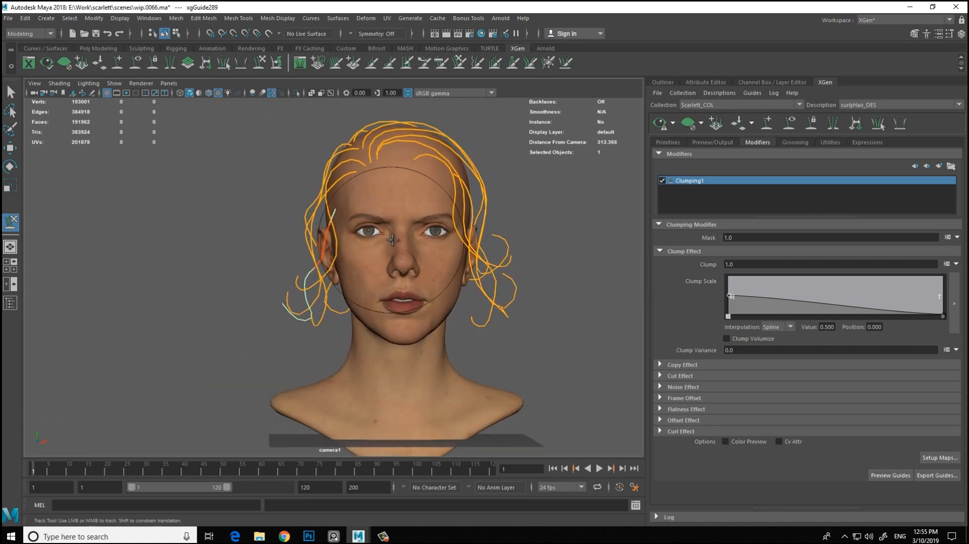
Step: Preview the curly hair, set Copy to 0 in the Clumping1 Copy Effect and regenerate the preview
{"action": "left_click", "coordinate": [658, 125]}
{"action": "left_click_drag", "start_coordinate": [540, 206], "coordinate": [518, 300], "text": "alt"}
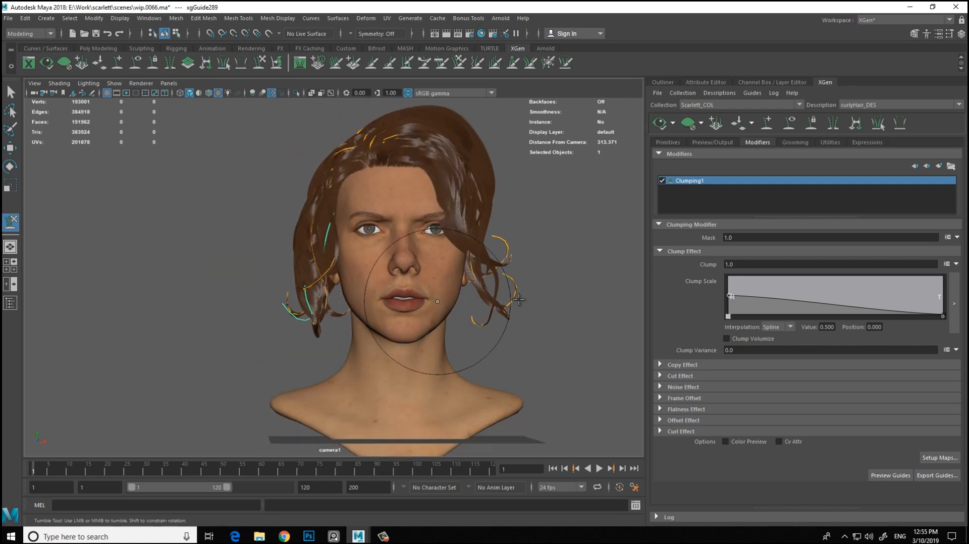
{"action": "left_click", "coordinate": [682, 366]}
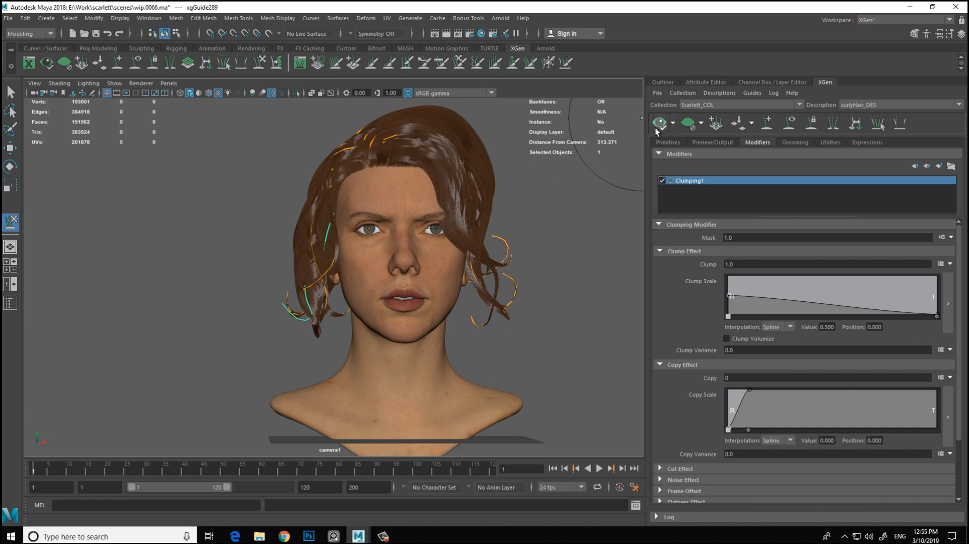
{"action": "left_click_drag", "start_coordinate": [588, 234], "coordinate": [505, 219], "text": "alt"}
{"action": "right_click_drag", "start_coordinate": [504, 218], "coordinate": [537, 257], "text": "alt"}
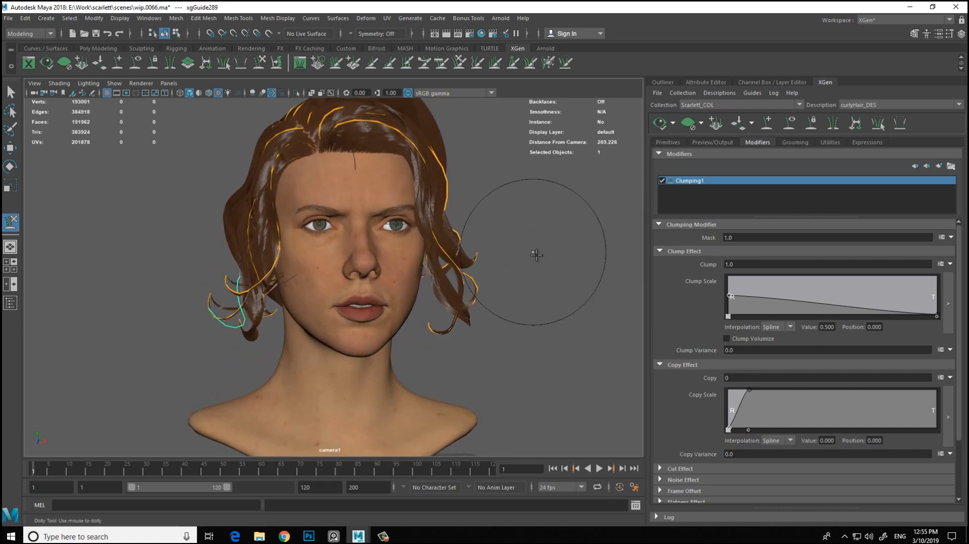
{"action": "left_click_drag", "start_coordinate": [472, 199], "coordinate": [432, 240], "text": "alt"}
{"action": "middle_click_drag", "start_coordinate": [395, 253], "coordinate": [437, 256], "text": "alt"}
Step: Add a second guide just in front of the ear, below the sculpted temple guide
{"action": "left_click_drag", "start_coordinate": [521, 233], "coordinate": [519, 274], "text": "alt"}
{"action": "scroll", "coordinate": [554, 259], "scroll_direction": "up", "scroll_amount": 3}
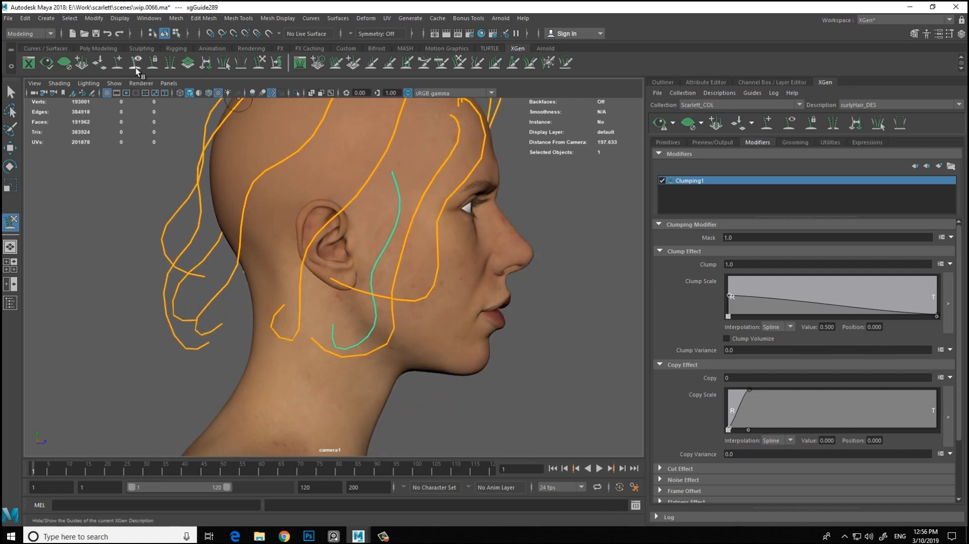
{"action": "left_click", "coordinate": [364, 219]}
{"action": "middle_click_drag", "start_coordinate": [388, 267], "coordinate": [376, 207], "text": "alt"}
{"action": "scroll", "coordinate": [303, 192], "scroll_direction": "down", "scroll_amount": 3}
Step: Sculpt the second guide so it hangs beside the jaw and its tip curls up below the ear
{"action": "left_click", "coordinate": [261, 64]}
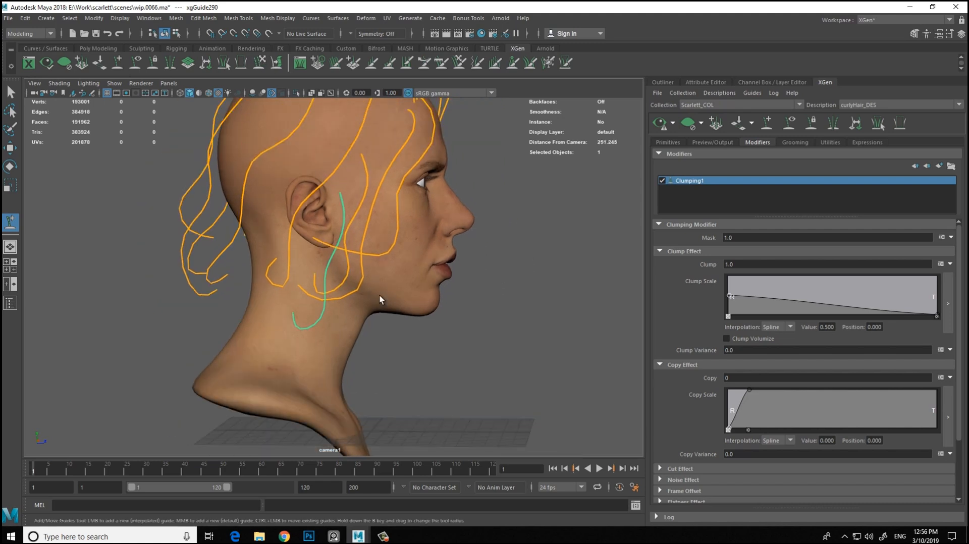
{"action": "scroll", "coordinate": [383, 282], "scroll_direction": "down", "scroll_amount": 6}
{"action": "mouse_move", "coordinate": [418, 299]}
{"action": "left_mouse_down", "text": "alt"}
{"action": "mouse_move", "coordinate": [240, 312]}
{"action": "mouse_move", "coordinate": [227, 303]}
{"action": "left_mouse_up", "text": "alt"}
{"action": "key", "text": "b"}
{"action": "left_click_drag", "start_coordinate": [296, 304], "coordinate": [301, 303]}
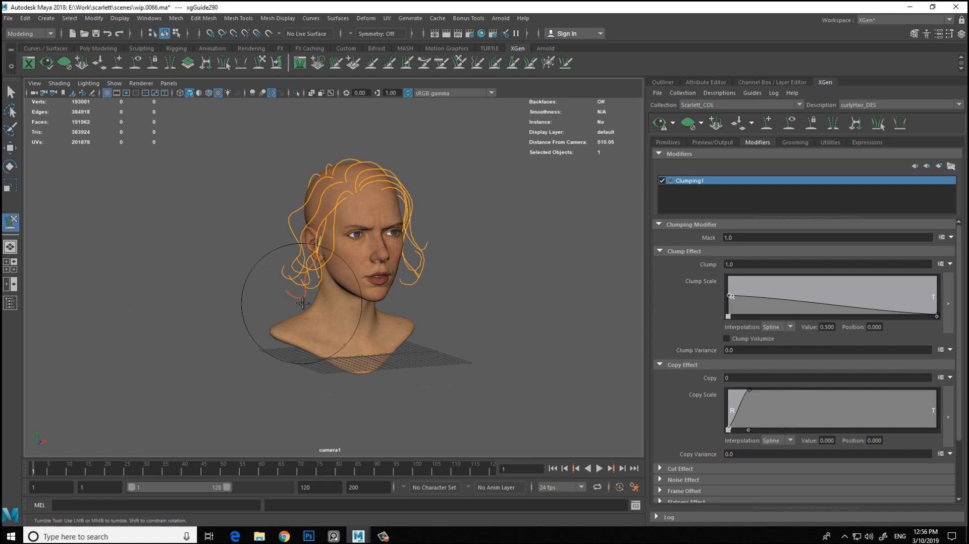
{"action": "left_click_drag", "start_coordinate": [292, 335], "coordinate": [455, 290], "text": "alt"}
{"action": "scroll", "coordinate": [455, 290], "scroll_direction": "up", "scroll_amount": 3}
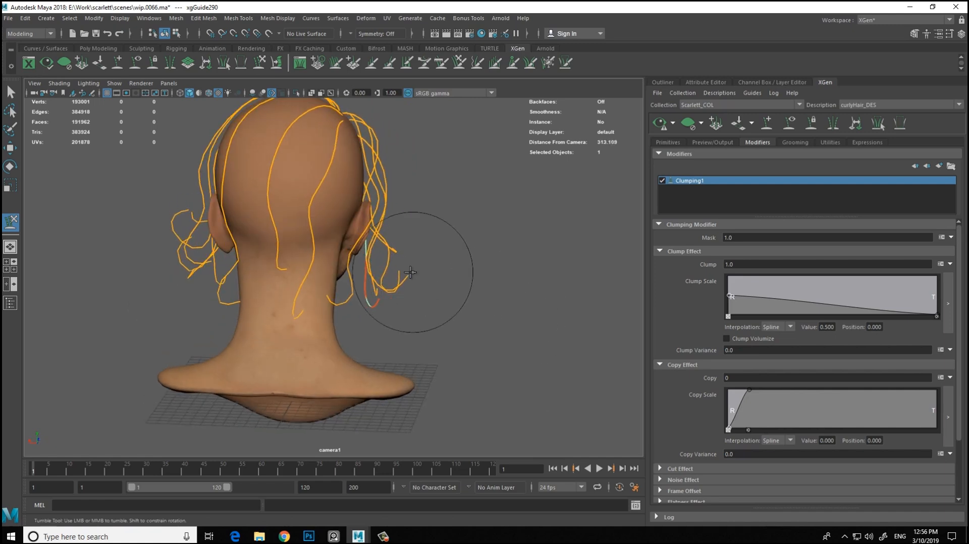
{"action": "left_click_drag", "start_coordinate": [463, 323], "coordinate": [303, 281], "text": "alt"}
{"action": "right_click_drag", "start_coordinate": [302, 281], "coordinate": [345, 270], "text": "alt"}
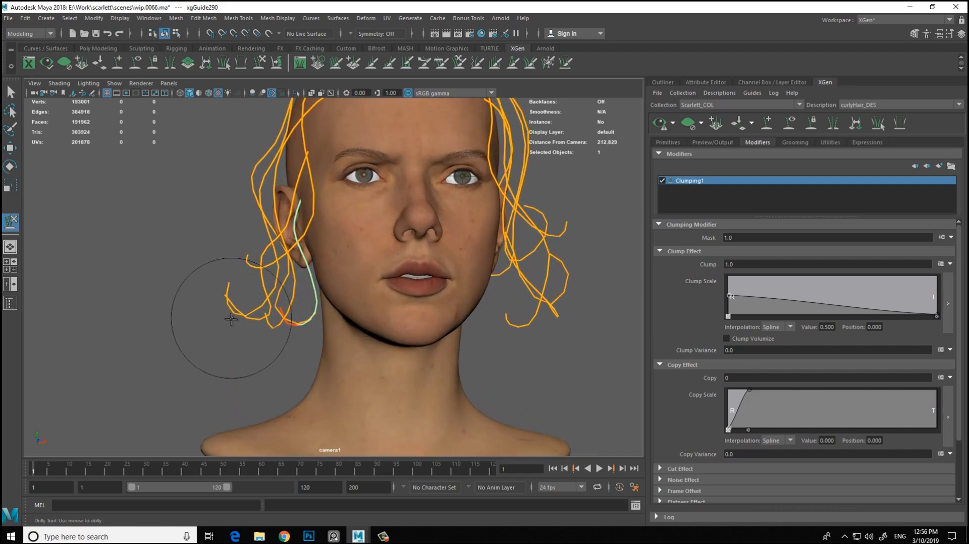
Step: Refine the middle and lower part of the second guide into a smooth arc between the ear and the jaw
{"action": "left_click_drag", "start_coordinate": [342, 303], "coordinate": [366, 387], "text": "alt"}
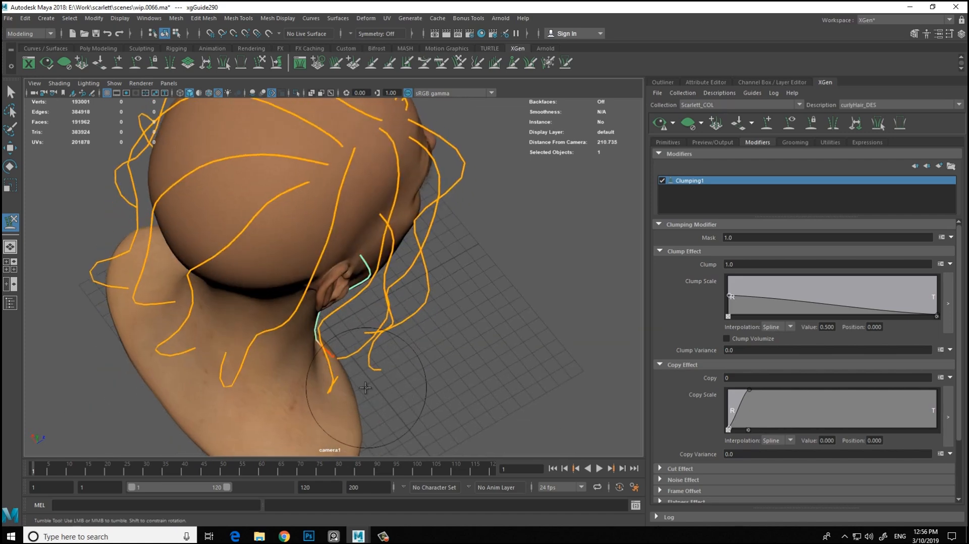
{"action": "left_click_drag", "start_coordinate": [413, 367], "coordinate": [260, 271], "text": "alt"}
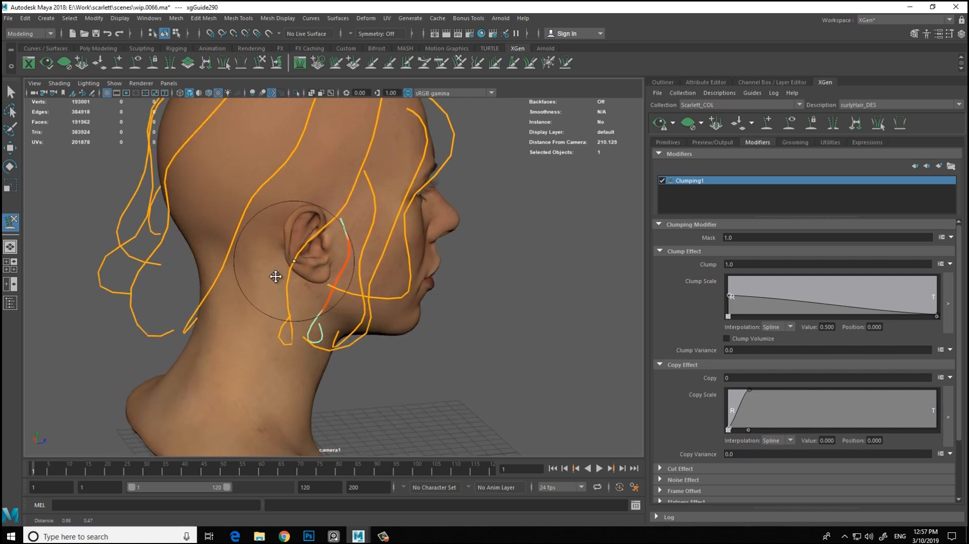
{"action": "right_click_drag", "start_coordinate": [289, 266], "coordinate": [240, 301], "text": "alt"}
{"action": "left_click_drag", "start_coordinate": [335, 329], "coordinate": [232, 311], "text": "alt"}
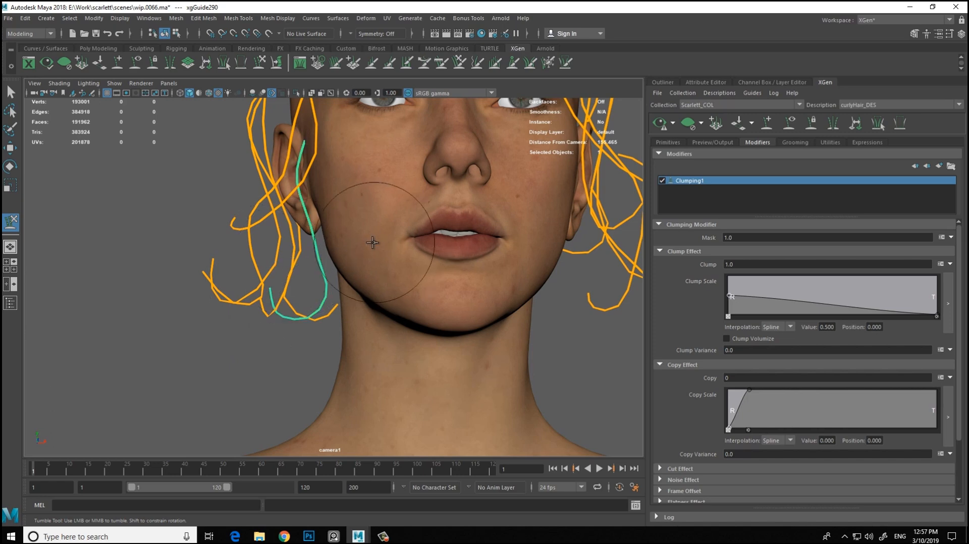
{"action": "right_click_drag", "start_coordinate": [379, 253], "coordinate": [471, 339], "text": "alt"}
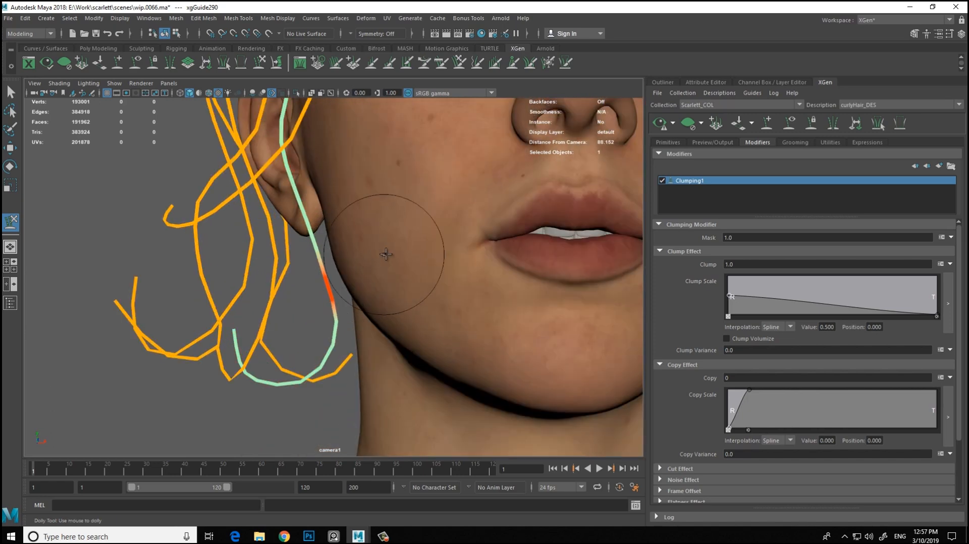
{"action": "middle_click_drag", "start_coordinate": [394, 258], "coordinate": [327, 314], "text": "alt"}
{"action": "right_click_drag", "start_coordinate": [327, 314], "coordinate": [222, 262], "text": "alt"}
Step: Add a hair guide just above the ear on the opposite side of the head
{"action": "left_click_drag", "start_coordinate": [361, 287], "coordinate": [358, 255], "text": "alt"}
{"action": "scroll", "coordinate": [359, 255], "scroll_direction": "up", "scroll_amount": 3}
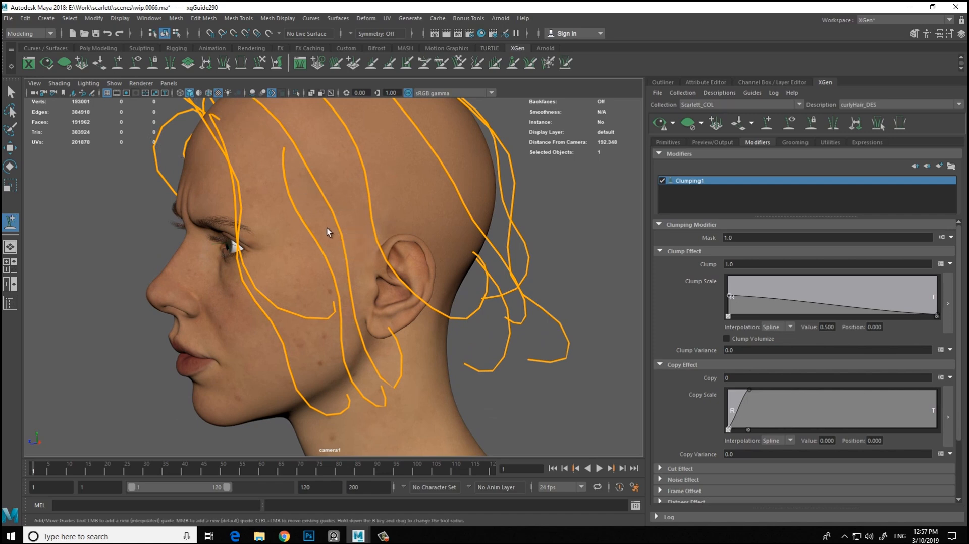
{"action": "left_click_drag", "start_coordinate": [329, 229], "coordinate": [217, 262], "text": "alt"}
{"action": "left_click", "coordinate": [559, 260]}
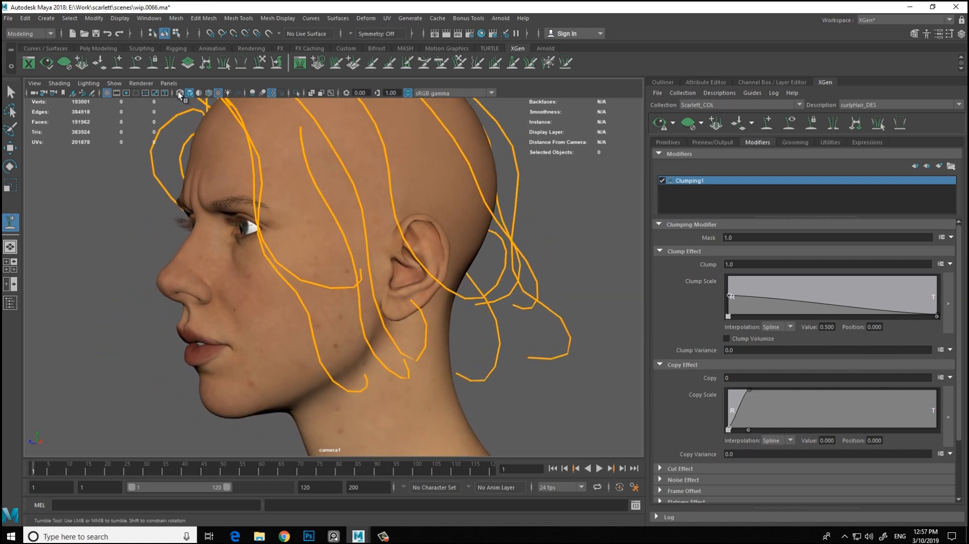
{"action": "left_click", "coordinate": [180, 92]}
{"action": "left_click", "coordinate": [188, 94]}
{"action": "left_click_drag", "start_coordinate": [388, 243], "coordinate": [350, 253], "text": "alt"}
{"action": "left_click", "coordinate": [320, 226]}
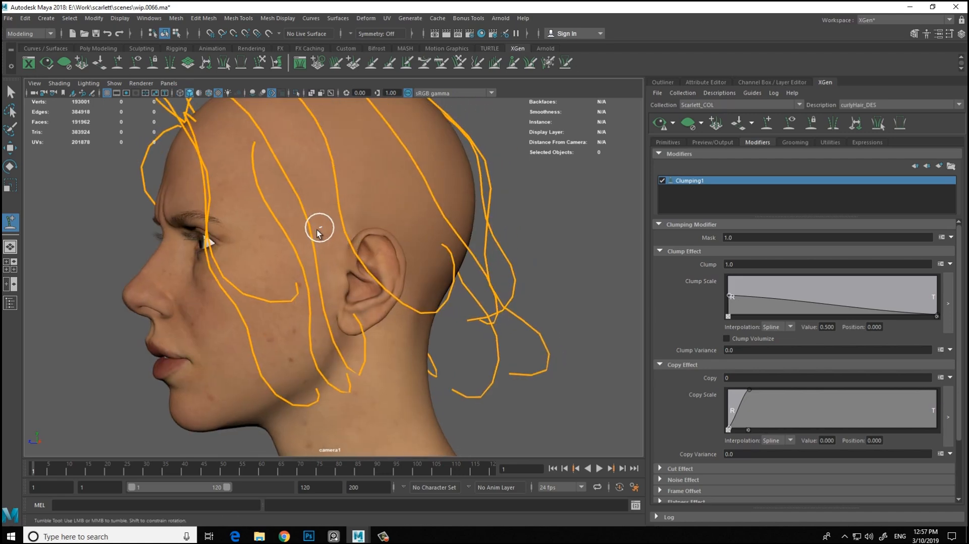
Step: Sculpt the new guide above the ear so it hangs down past the earlobe and sweeps outward from the neck
{"action": "middle_click_drag", "start_coordinate": [313, 264], "coordinate": [313, 220], "text": "alt"}
{"action": "scroll", "coordinate": [313, 224], "scroll_direction": "down", "scroll_amount": 3}
{"action": "left_click_drag", "start_coordinate": [313, 224], "coordinate": [386, 248], "text": "alt"}
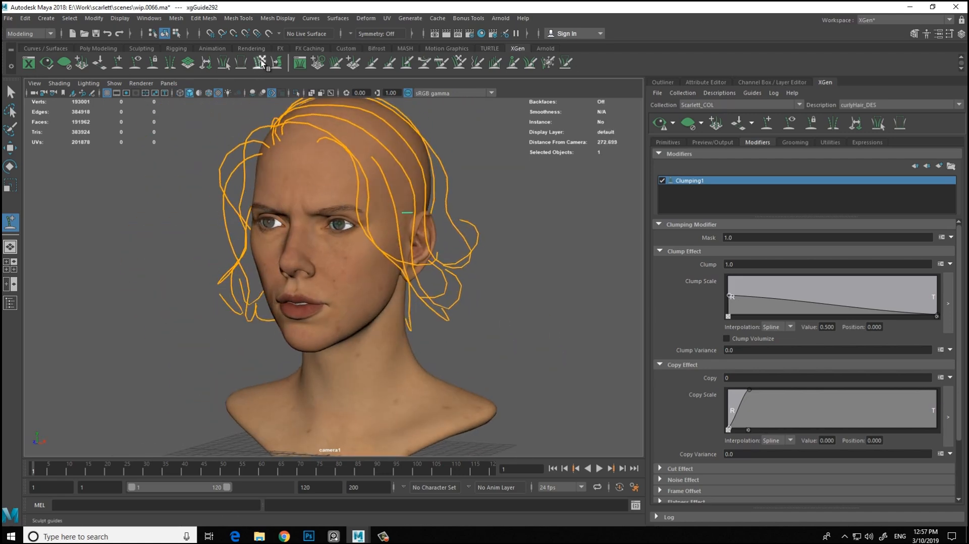
{"action": "left_click_drag", "start_coordinate": [485, 249], "coordinate": [467, 263]}
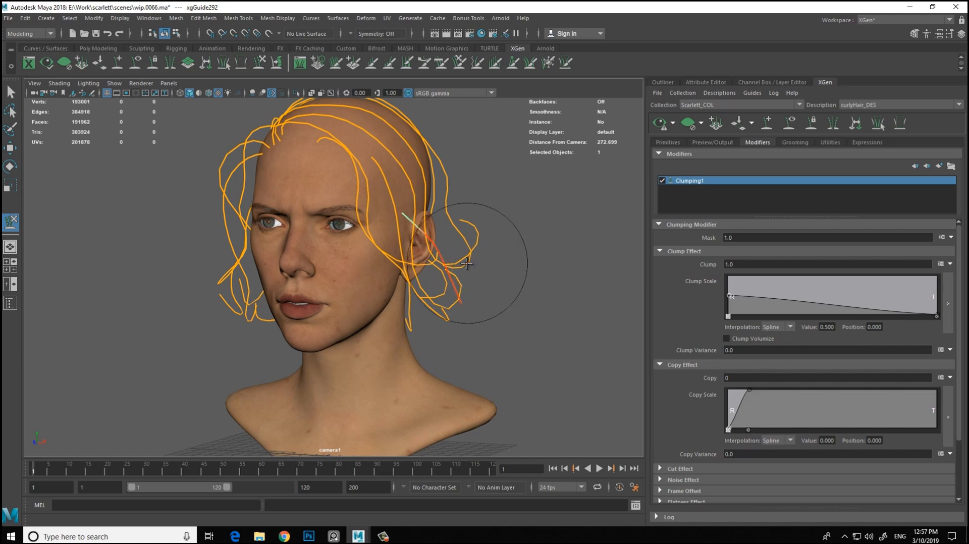
{"action": "left_click_drag", "start_coordinate": [519, 343], "coordinate": [502, 347], "text": "alt"}
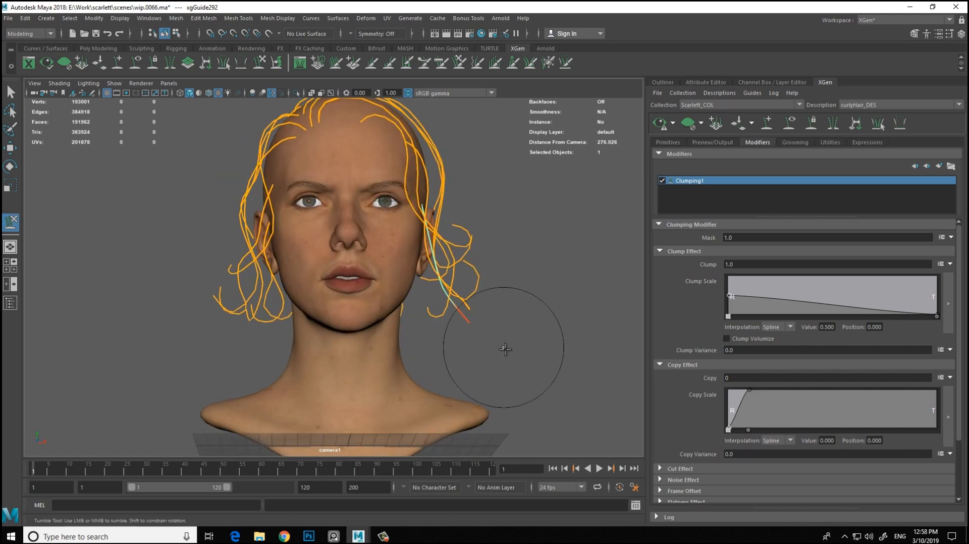
{"action": "middle_click_drag", "start_coordinate": [477, 325], "coordinate": [466, 296], "text": "alt"}
{"action": "left_click_drag", "start_coordinate": [462, 312], "coordinate": [376, 323], "text": "alt"}
{"action": "left_click_drag", "start_coordinate": [501, 339], "coordinate": [493, 305], "text": "alt"}
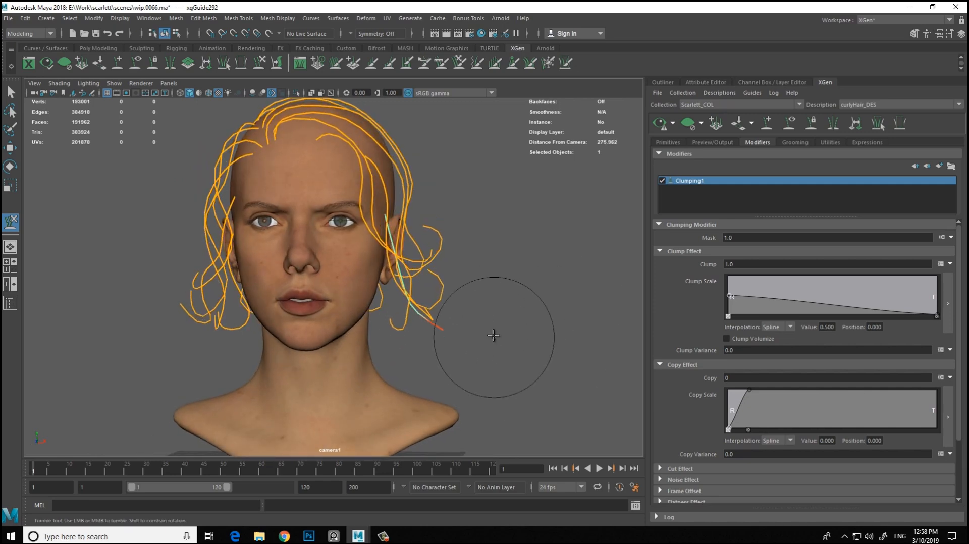
Step: Rebuild the selected guide with a CV count of 10
{"action": "left_click", "coordinate": [667, 142]}
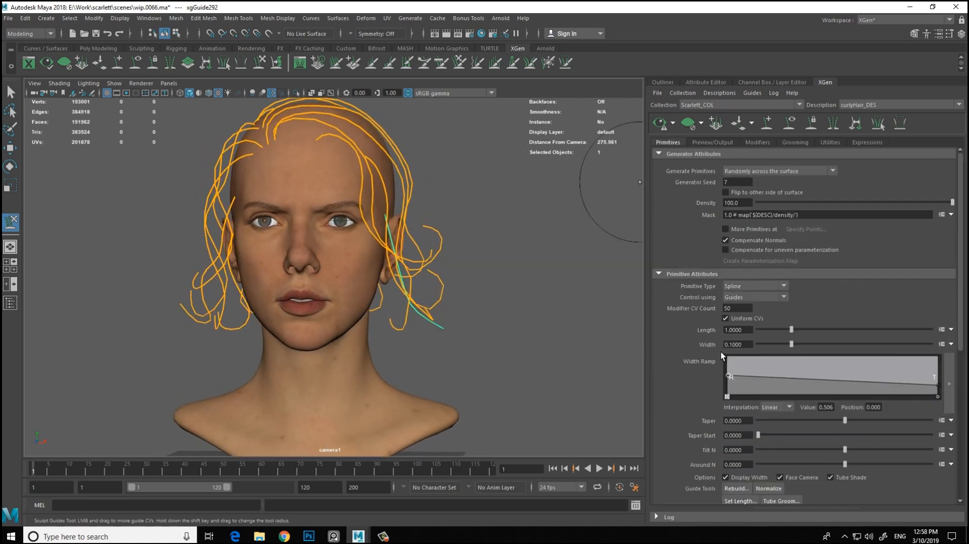
{"action": "left_click_drag", "start_coordinate": [515, 292], "coordinate": [548, 305], "text": "alt"}
{"action": "left_click_drag", "start_coordinate": [961, 258], "coordinate": [964, 271]}
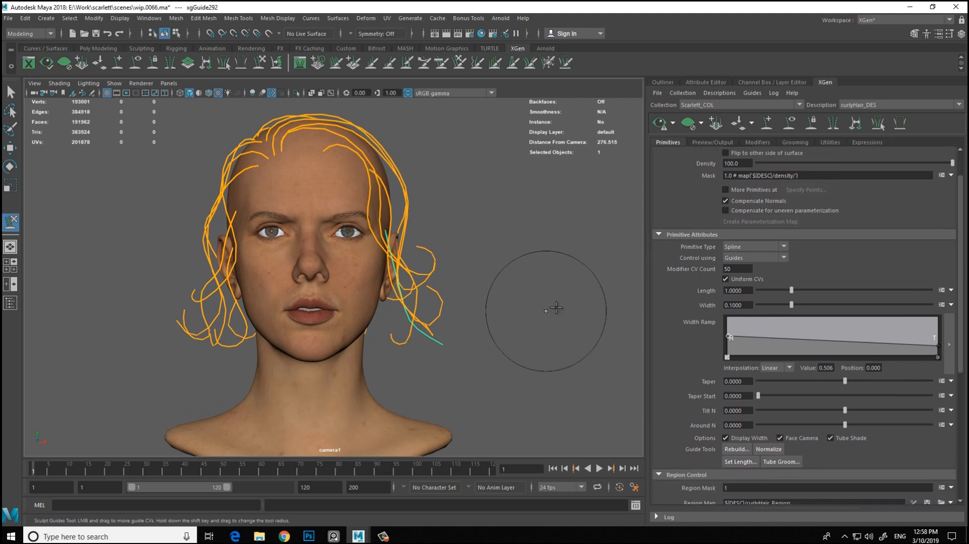
{"action": "left_click_drag", "start_coordinate": [964, 237], "coordinate": [964, 244]}
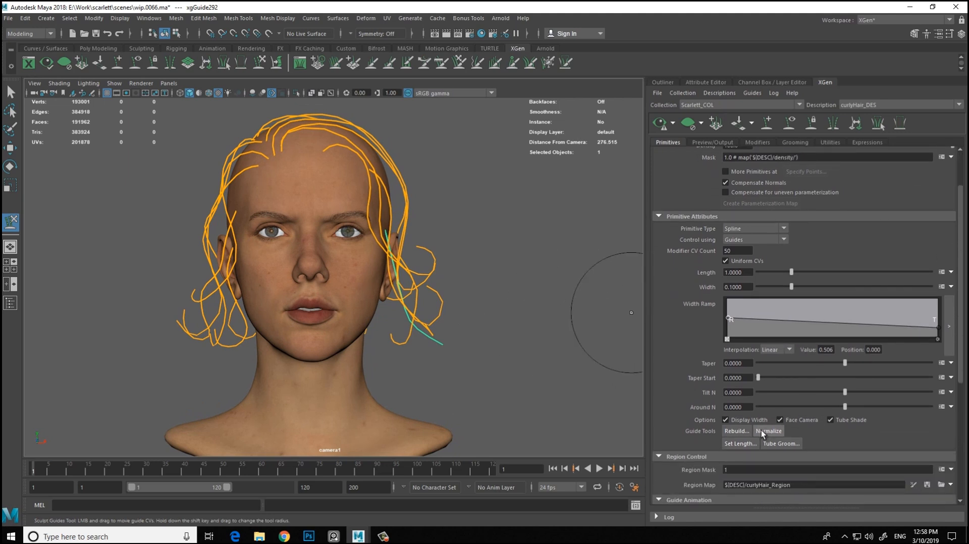
{"action": "left_click", "coordinate": [725, 431]}
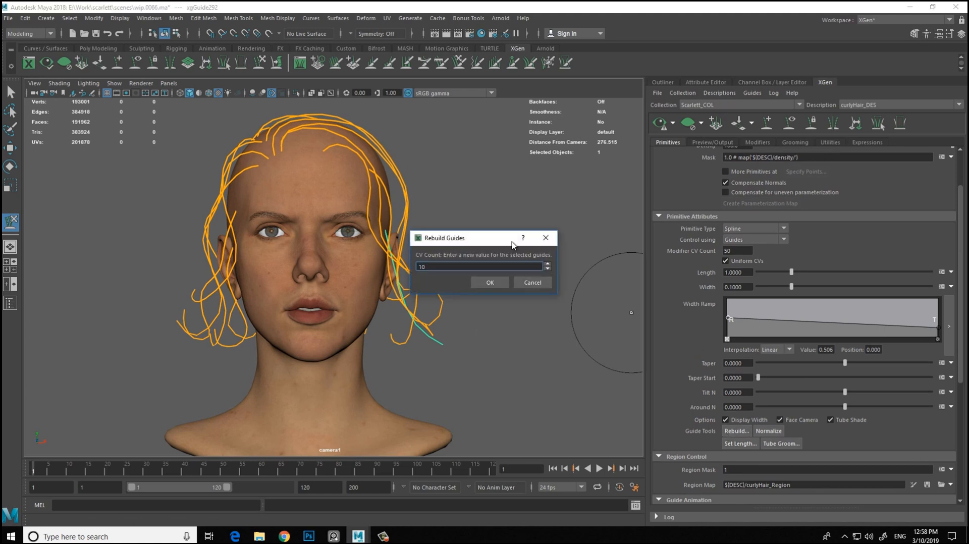
{"action": "left_click", "coordinate": [489, 283]}
Step: Sculpt the rebuilt guide to hang in front of the ear, with its end curling outward and up below the earlobe
{"action": "mouse_move", "coordinate": [493, 344]}
{"action": "left_mouse_down"}
{"action": "mouse_move", "coordinate": [518, 328]}
{"action": "mouse_move", "coordinate": [496, 275]}
{"action": "mouse_move", "coordinate": [455, 292]}
{"action": "mouse_move", "coordinate": [465, 324]}
{"action": "mouse_move", "coordinate": [415, 407]}
{"action": "left_mouse_up"}
{"action": "mouse_move", "coordinate": [407, 350]}
{"action": "left_mouse_down", "text": "alt"}
{"action": "mouse_move", "coordinate": [297, 231]}
{"action": "mouse_move", "coordinate": [437, 266]}
{"action": "mouse_move", "coordinate": [429, 262]}
{"action": "left_mouse_up", "text": "alt"}
{"action": "left_click", "coordinate": [117, 63]}
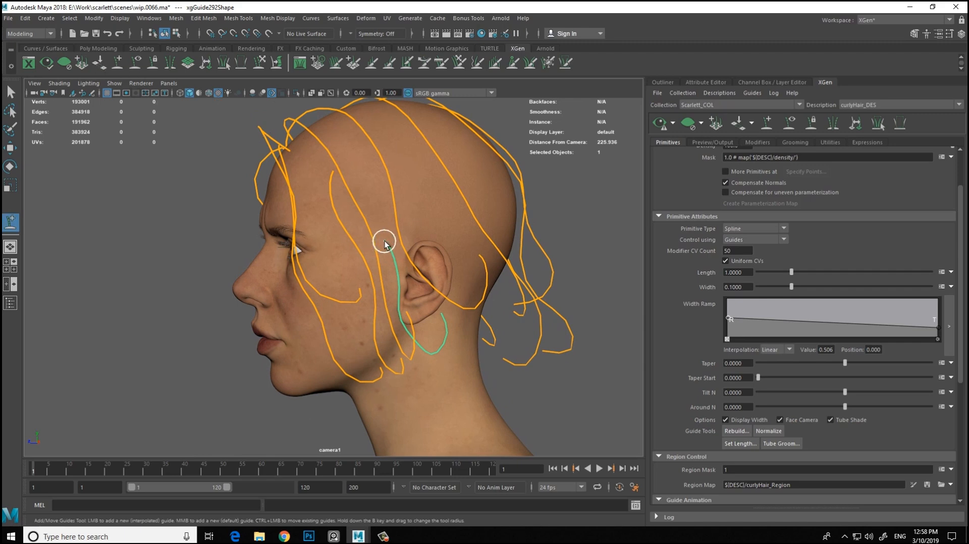
{"action": "mouse_move", "coordinate": [380, 270]}
{"action": "left_mouse_down", "text": "alt"}
{"action": "mouse_move", "coordinate": [443, 270]}
{"action": "mouse_move", "coordinate": [459, 283]}
{"action": "mouse_move", "coordinate": [403, 229]}
{"action": "mouse_move", "coordinate": [369, 270]}
{"action": "left_mouse_up", "text": "alt"}
{"action": "left_click_drag", "start_coordinate": [185, 264], "coordinate": [379, 213], "text": "alt"}
{"action": "right_click_drag", "start_coordinate": [380, 214], "coordinate": [275, 137], "text": "alt"}
{"action": "key", "text": "y"}
{"action": "right_click_drag", "start_coordinate": [366, 284], "coordinate": [283, 267], "text": "alt"}
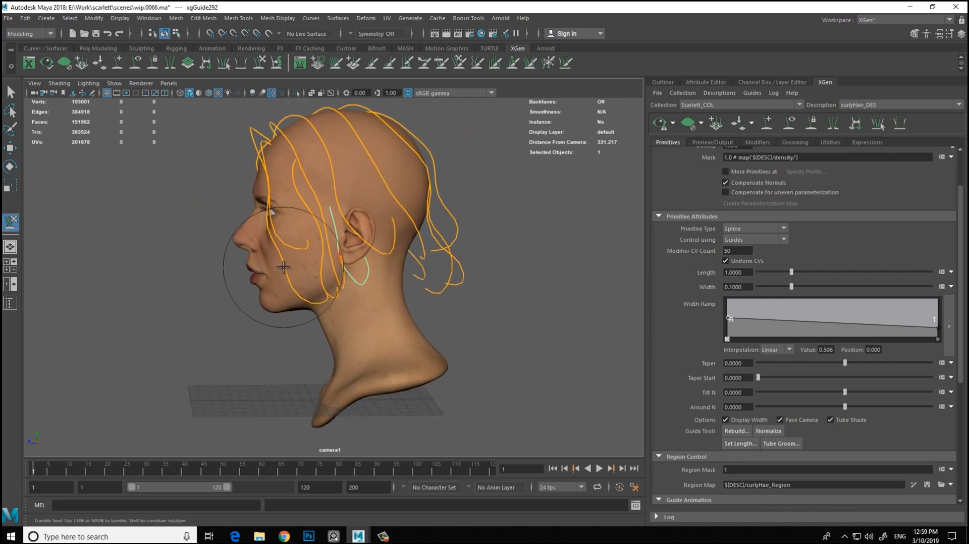
{"action": "mouse_move", "coordinate": [314, 253]}
{"action": "left_mouse_down", "text": "alt"}
{"action": "mouse_move", "coordinate": [449, 302]}
{"action": "mouse_move", "coordinate": [449, 280]}
{"action": "mouse_move", "coordinate": [536, 277]}
{"action": "mouse_move", "coordinate": [473, 274]}
{"action": "left_mouse_up", "text": "alt"}
{"action": "scroll", "coordinate": [470, 257], "scroll_direction": "up", "scroll_amount": 3}
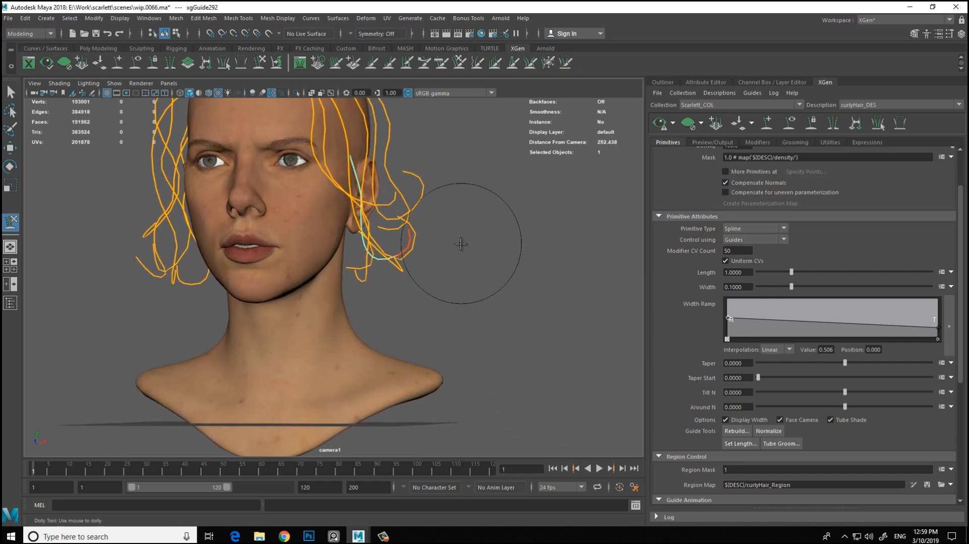
{"action": "mouse_move", "coordinate": [411, 173]}
{"action": "left_mouse_down", "text": "alt"}
{"action": "mouse_move", "coordinate": [488, 232]}
{"action": "mouse_move", "coordinate": [474, 242]}
{"action": "mouse_move", "coordinate": [530, 252]}
{"action": "mouse_move", "coordinate": [422, 262]}
{"action": "mouse_move", "coordinate": [533, 253]}
{"action": "left_mouse_up", "text": "alt"}
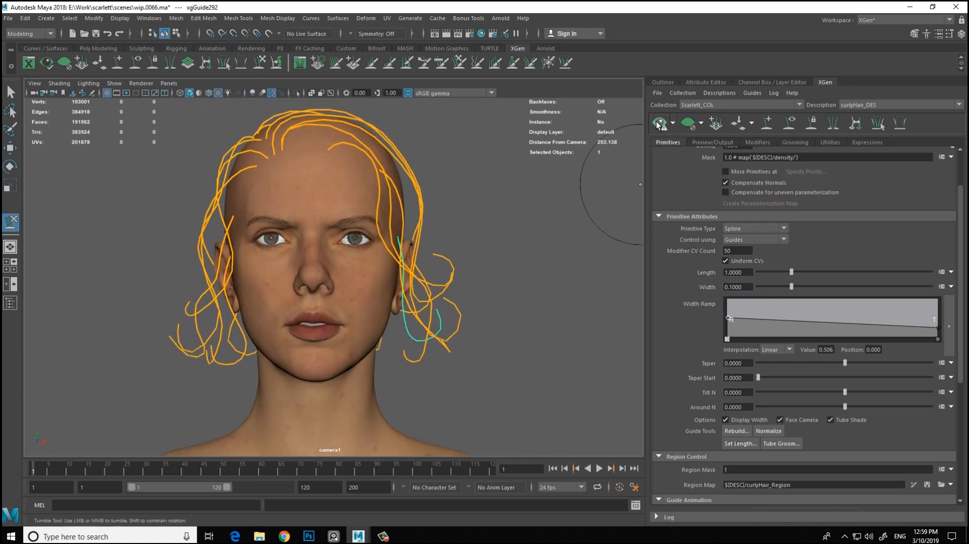
Step: Regenerate and save the clumping maps for the Clumping1 modifier
{"action": "scroll", "coordinate": [910, 314], "scroll_direction": "down", "scroll_amount": 1}
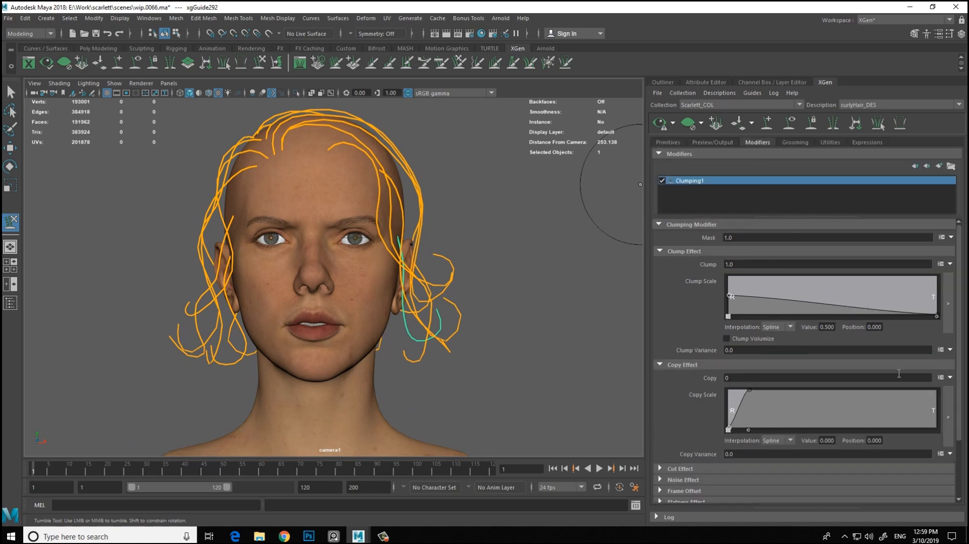
{"action": "scroll", "coordinate": [912, 364], "scroll_direction": "down", "scroll_amount": 3}
{"action": "left_click", "coordinate": [933, 478]}
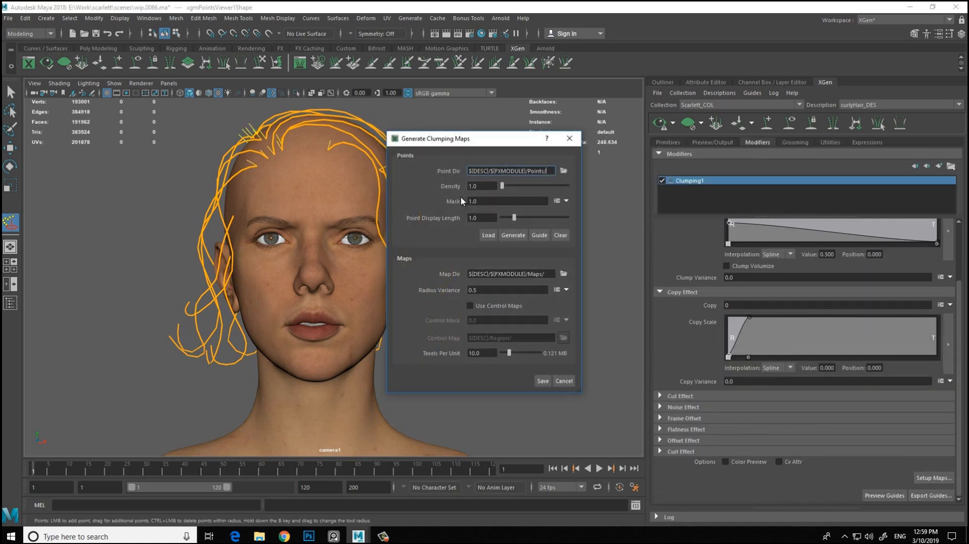
{"action": "left_click", "coordinate": [541, 382]}
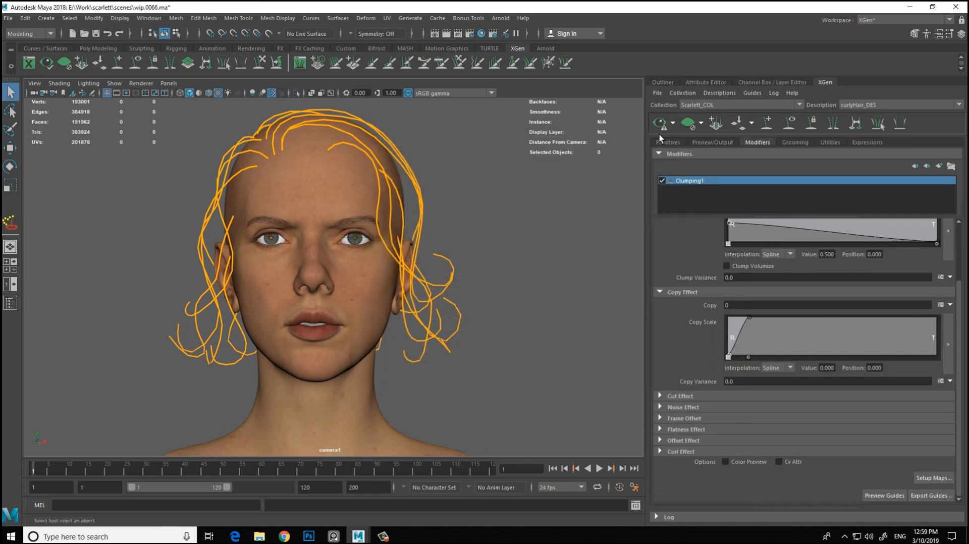
Step: Check the hair preview around the face and save the scene as wip.0067.ma
{"action": "left_click_drag", "start_coordinate": [508, 242], "coordinate": [484, 220], "text": "alt"}
{"action": "middle_click_drag", "start_coordinate": [445, 197], "coordinate": [480, 210], "text": "alt"}
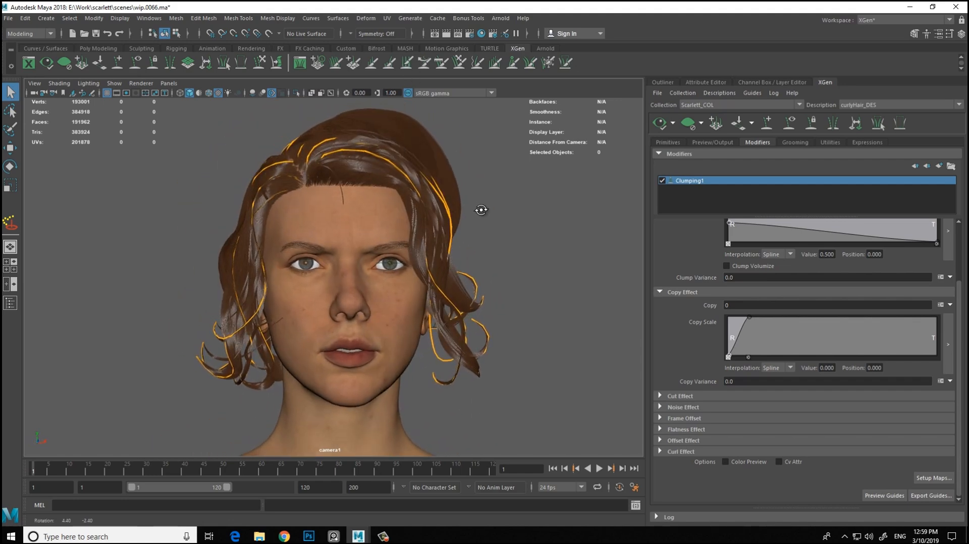
{"action": "left_click_drag", "start_coordinate": [493, 234], "coordinate": [472, 215], "text": "alt"}
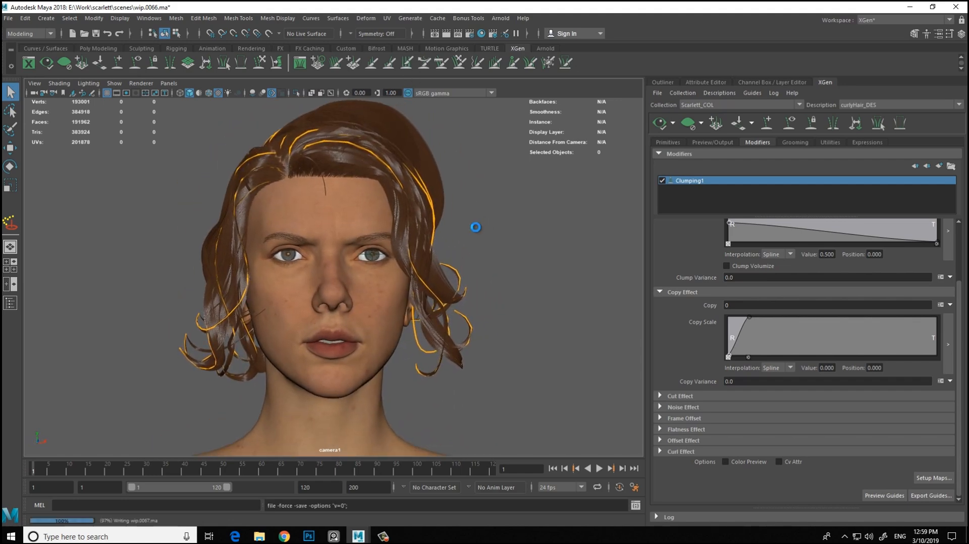
{"action": "left_click_drag", "start_coordinate": [509, 252], "coordinate": [593, 208], "text": "alt"}
Step: Clear the hair preview and add a guide high on the side of the scalp, between the existing guides above the temple
{"action": "left_click", "coordinate": [689, 126]}
{"action": "left_click_drag", "start_coordinate": [439, 199], "coordinate": [502, 256], "text": "alt"}
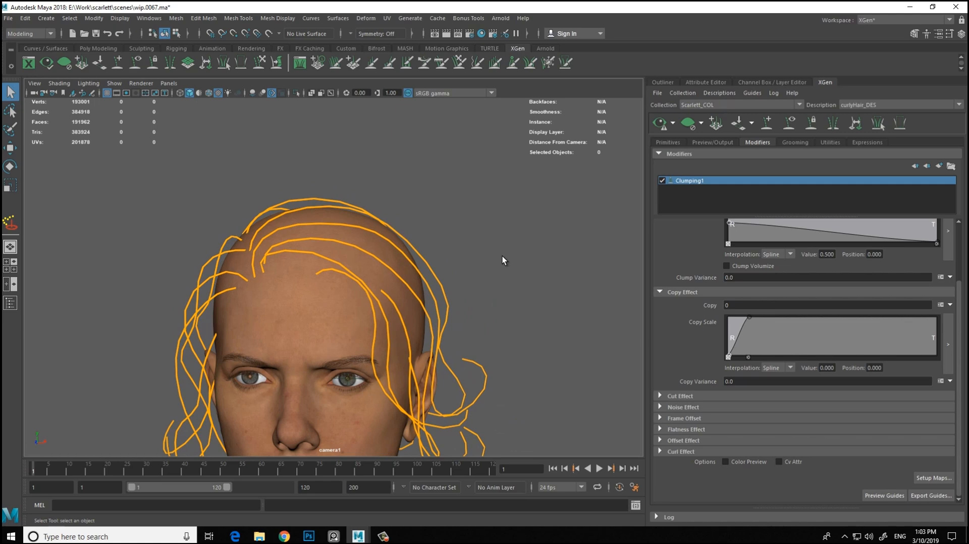
{"action": "left_click_drag", "start_coordinate": [424, 234], "coordinate": [366, 244], "text": "alt"}
{"action": "right_click_drag", "start_coordinate": [365, 244], "coordinate": [233, 196], "text": "alt"}
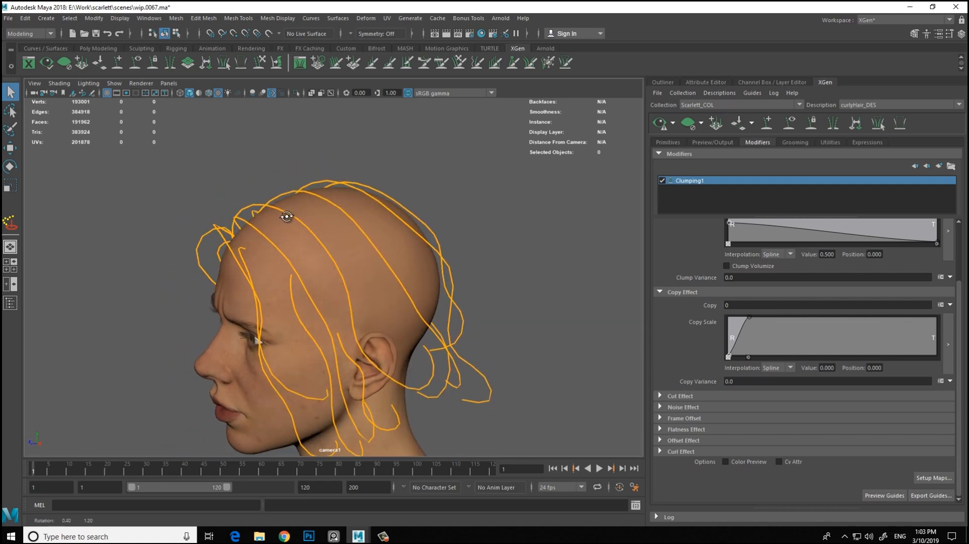
{"action": "left_click", "coordinate": [123, 66]}
{"action": "middle_click_drag", "start_coordinate": [304, 232], "coordinate": [303, 216], "text": "alt"}
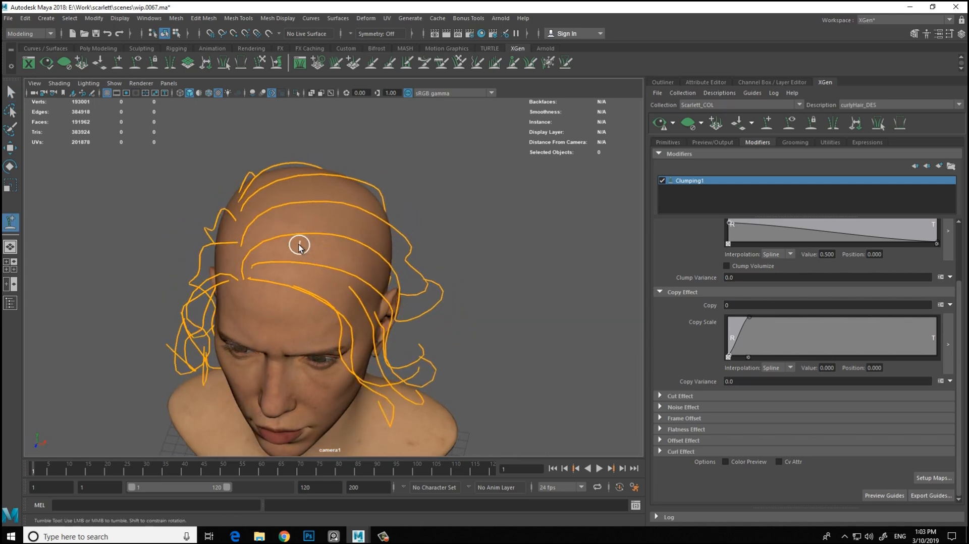
{"action": "left_click", "coordinate": [391, 303]}
Step: Sculpt the new upper guide down the side of the head, bending its end back toward the ear
{"action": "left_click_drag", "start_coordinate": [392, 303], "coordinate": [413, 201], "text": "alt"}
{"action": "scroll", "coordinate": [413, 202], "scroll_direction": "down", "scroll_amount": 3}
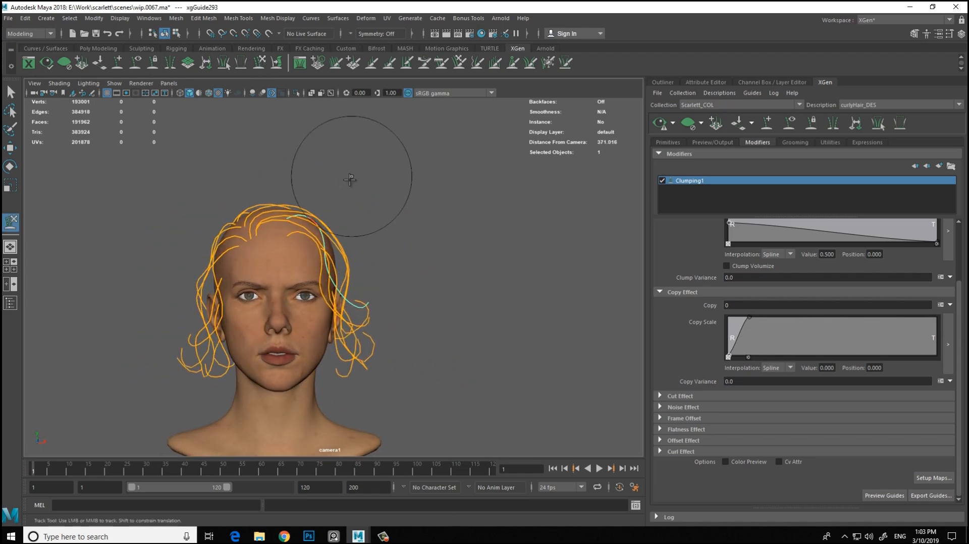
{"action": "scroll", "coordinate": [357, 200], "scroll_direction": "down", "scroll_amount": 2}
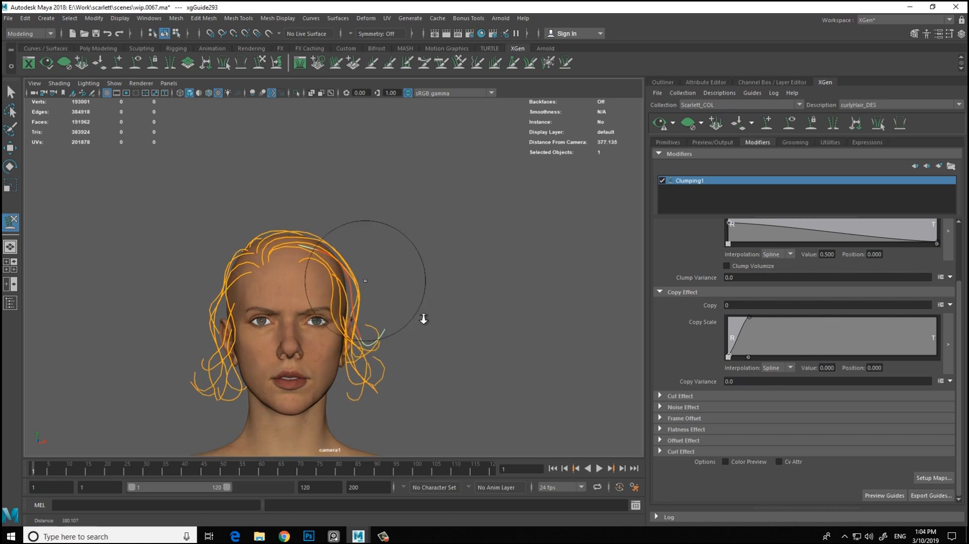
{"action": "scroll", "coordinate": [261, 180], "scroll_direction": "up", "scroll_amount": 5}
{"action": "left_click_drag", "start_coordinate": [457, 229], "coordinate": [379, 244], "text": "alt"}
{"action": "right_click_drag", "start_coordinate": [378, 244], "coordinate": [297, 229], "text": "alt"}
{"action": "left_click_drag", "start_coordinate": [296, 229], "coordinate": [326, 256], "text": "alt"}
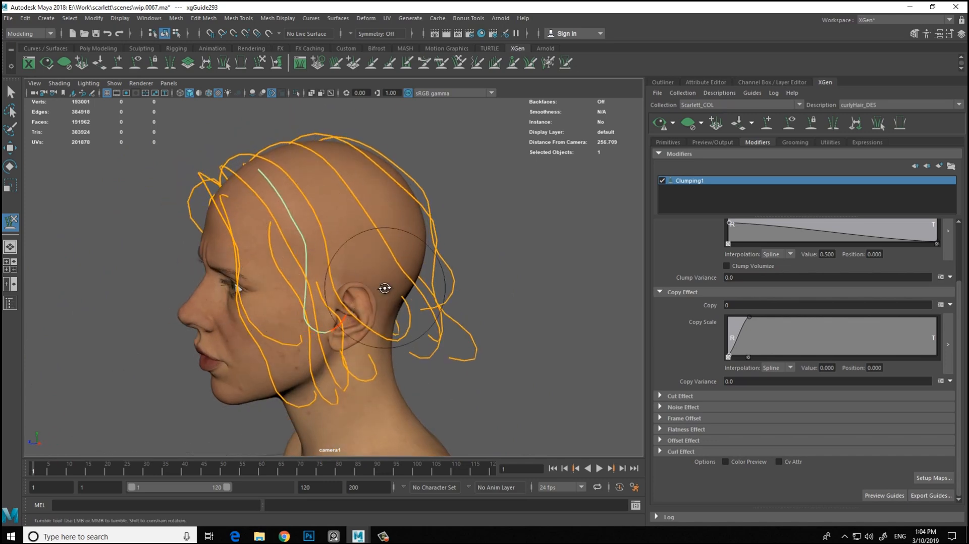
{"action": "scroll", "coordinate": [275, 204], "scroll_direction": "up", "scroll_amount": 2}
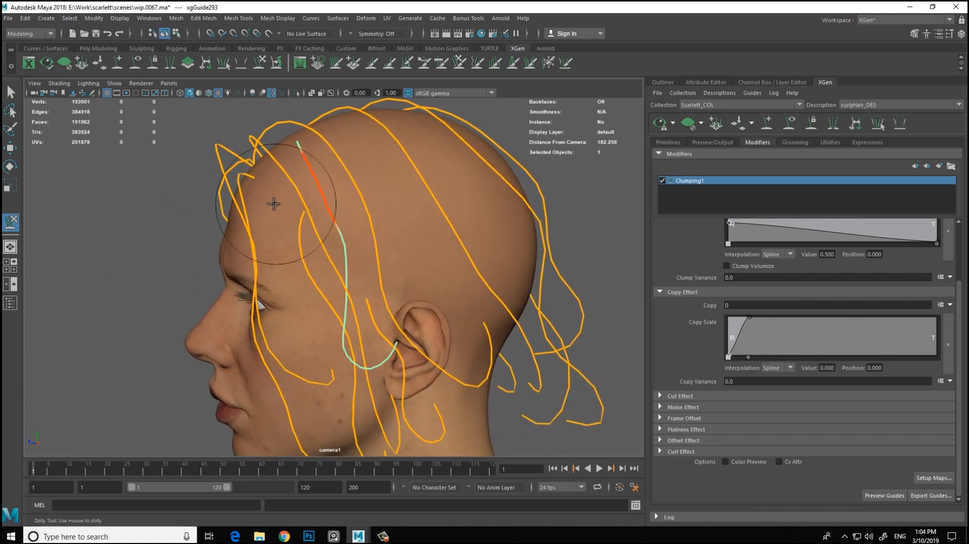
Step: Shape the upper guide's end into an outward, upturned curl beside the ear and straighten its middle section
{"action": "right_click_drag", "start_coordinate": [279, 196], "coordinate": [104, 208], "text": "alt"}
{"action": "left_click_drag", "start_coordinate": [324, 267], "coordinate": [281, 280], "text": "alt"}
{"action": "scroll", "coordinate": [483, 313], "scroll_direction": "up", "scroll_amount": 3}
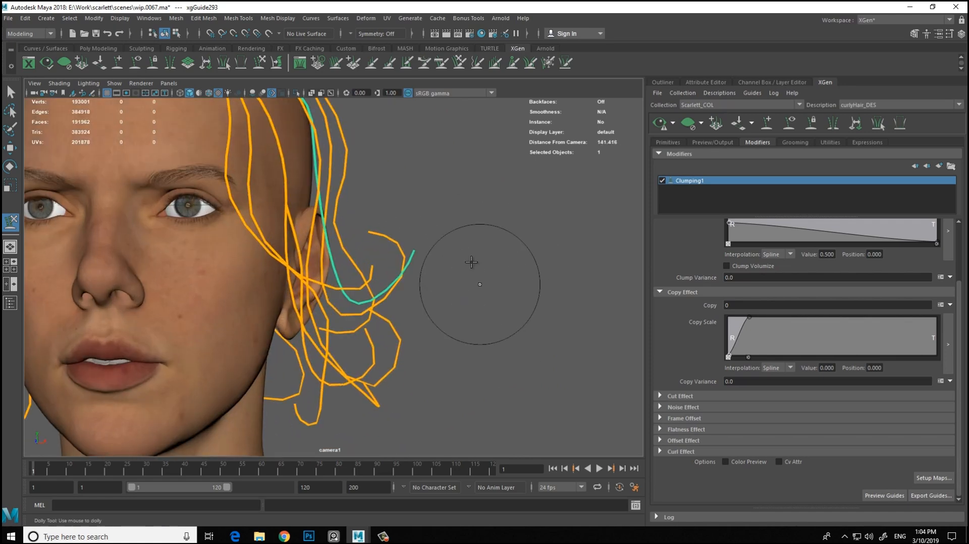
{"action": "middle_click_drag", "start_coordinate": [309, 177], "coordinate": [313, 247], "text": "alt"}
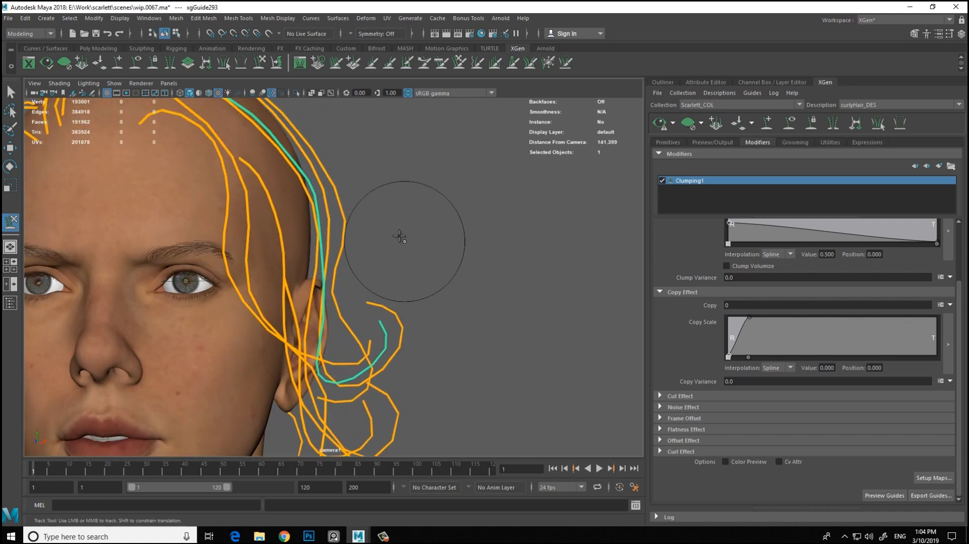
{"action": "left_click_drag", "start_coordinate": [404, 245], "coordinate": [313, 222], "text": "alt"}
{"action": "scroll", "coordinate": [314, 222], "scroll_direction": "down", "scroll_amount": 3}
{"action": "middle_click_drag", "start_coordinate": [370, 205], "coordinate": [400, 245], "text": "alt"}
{"action": "scroll", "coordinate": [302, 247], "scroll_direction": "up", "scroll_amount": 3}
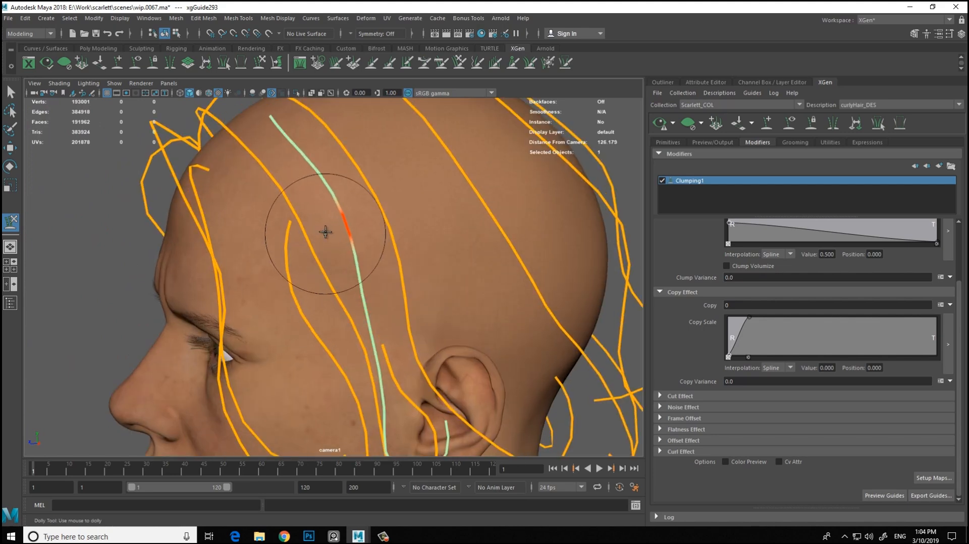
Step: Refine the upper guide's arc and curl so it follows the neighbouring guides and stands clear of the head
{"action": "scroll", "coordinate": [323, 233], "scroll_direction": "down", "scroll_amount": 4}
{"action": "left_click_drag", "start_coordinate": [229, 186], "coordinate": [323, 277], "text": "alt"}
{"action": "left_click_drag", "start_coordinate": [411, 252], "coordinate": [538, 228], "text": "alt"}
{"action": "scroll", "coordinate": [348, 253], "scroll_direction": "up", "scroll_amount": 2}
{"action": "middle_click_drag", "start_coordinate": [345, 249], "coordinate": [380, 208], "text": "alt"}
{"action": "left_click_drag", "start_coordinate": [434, 207], "coordinate": [417, 222], "text": "alt"}
{"action": "left_click_drag", "start_coordinate": [287, 210], "coordinate": [406, 208], "text": "alt"}
{"action": "middle_click_drag", "start_coordinate": [411, 244], "coordinate": [422, 281], "text": "alt"}
{"action": "right_click_drag", "start_coordinate": [455, 268], "coordinate": [430, 253], "text": "alt"}
{"action": "middle_click_drag", "start_coordinate": [430, 253], "coordinate": [452, 201], "text": "alt"}
{"action": "right_click_drag", "start_coordinate": [410, 284], "coordinate": [403, 283], "text": "alt"}
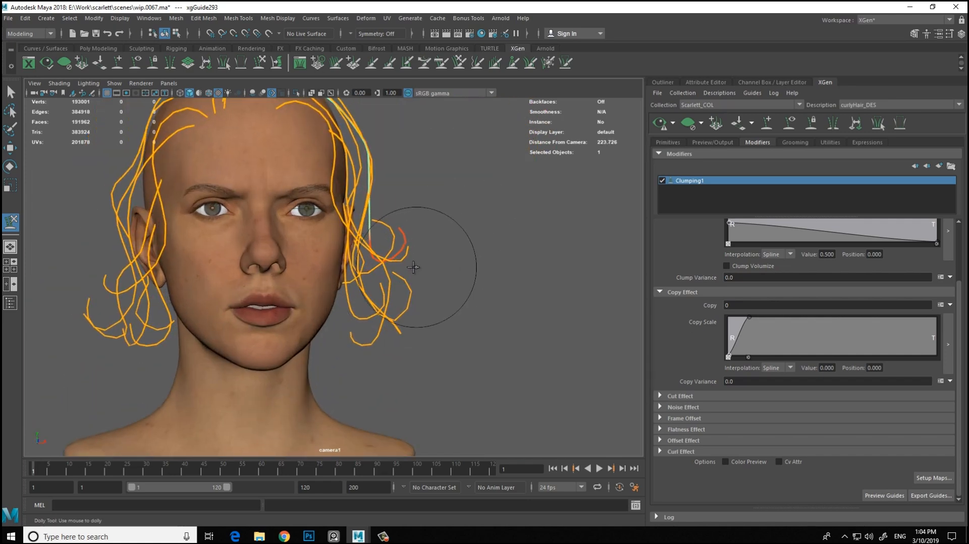
{"action": "left_click_drag", "start_coordinate": [476, 222], "coordinate": [310, 218], "text": "alt"}
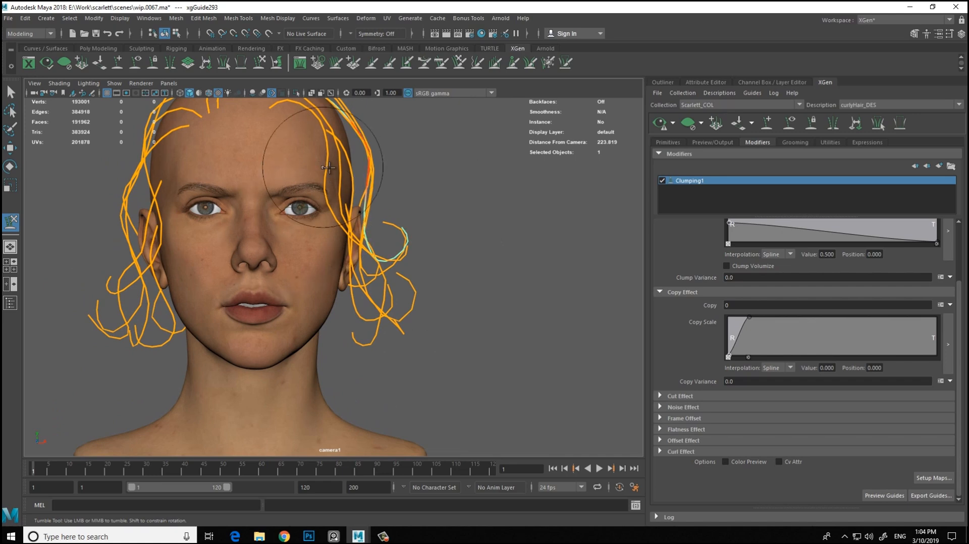
{"action": "left_click_drag", "start_coordinate": [353, 180], "coordinate": [528, 219], "text": "alt"}
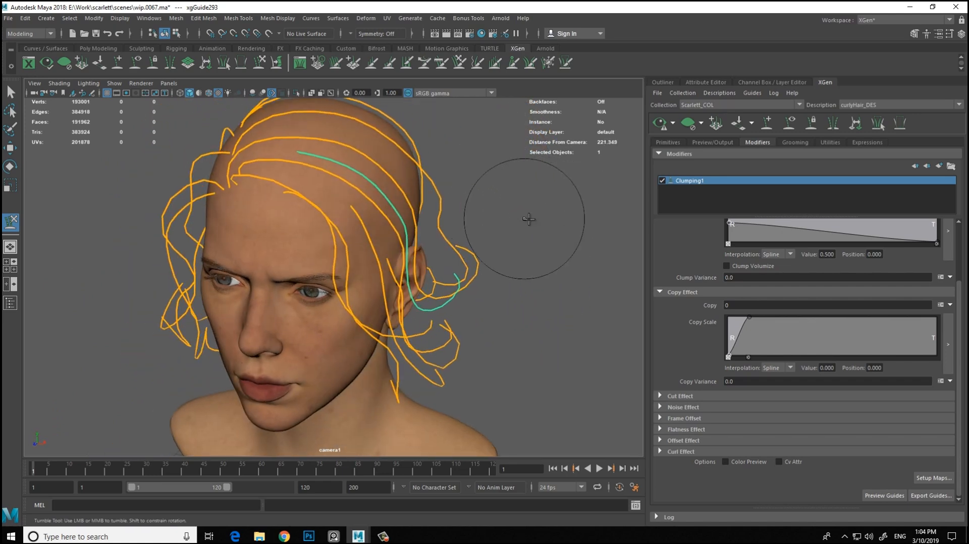
Step: Save new clumping maps for Clumping1 with the added guide included and preview the updated hair
{"action": "left_click", "coordinate": [931, 478]}
{"action": "left_click", "coordinate": [542, 382]}
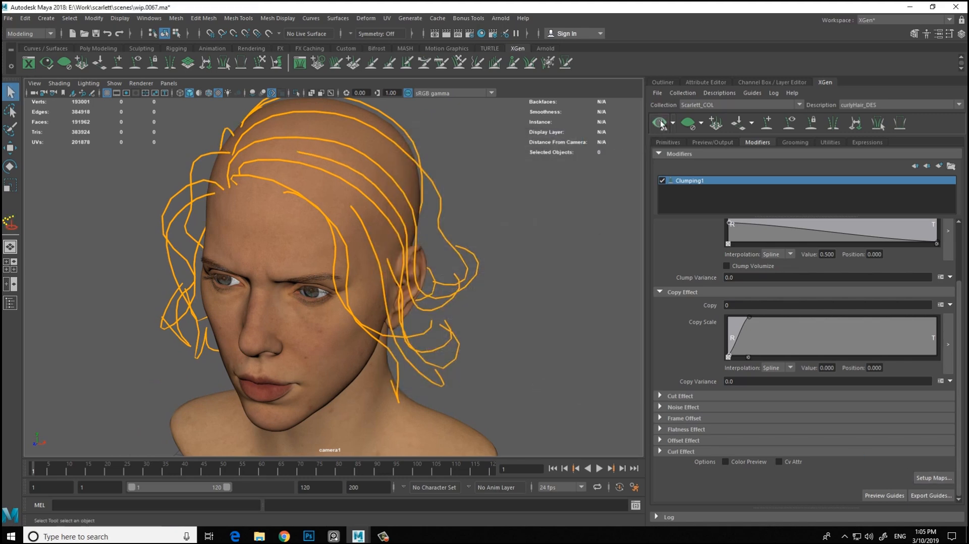
{"action": "left_click_drag", "start_coordinate": [580, 248], "coordinate": [405, 298], "text": "alt"}
{"action": "scroll", "coordinate": [429, 298], "scroll_direction": "up", "scroll_amount": 5}
{"action": "right_click_drag", "start_coordinate": [459, 296], "coordinate": [408, 279], "text": "alt"}
{"action": "left_click_drag", "start_coordinate": [408, 279], "coordinate": [527, 253], "text": "alt"}
{"action": "right_click_drag", "start_coordinate": [394, 246], "coordinate": [318, 242], "text": "alt"}
{"action": "left_click_drag", "start_coordinate": [399, 243], "coordinate": [364, 230], "text": "alt"}
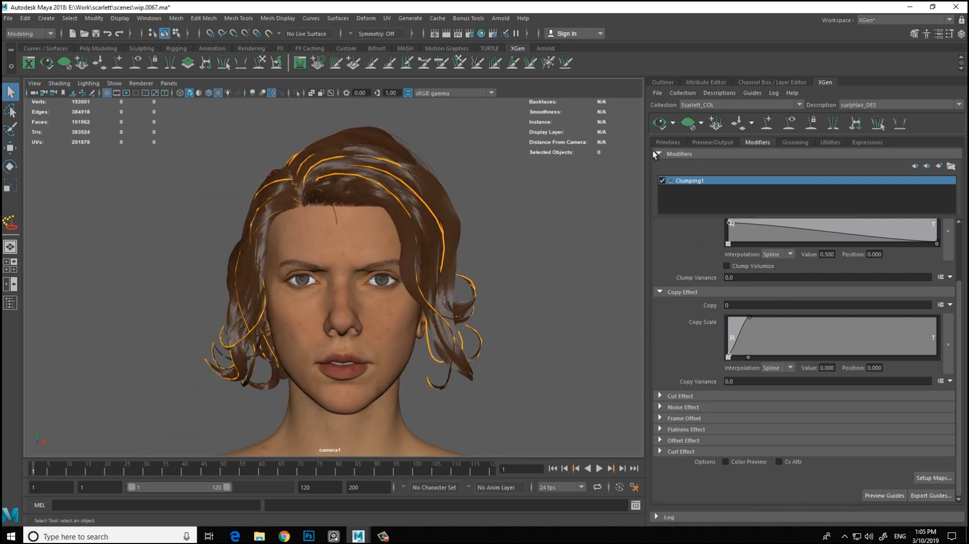
Step: Add a guide on the opposite side of the scalp, above the temple and between the existing guides
{"action": "mouse_move", "coordinate": [534, 218]}
{"action": "left_mouse_down", "text": "alt"}
{"action": "mouse_move", "coordinate": [455, 233]}
{"action": "mouse_move", "coordinate": [584, 233]}
{"action": "mouse_move", "coordinate": [545, 228]}
{"action": "left_mouse_up", "text": "alt"}
{"action": "left_click", "coordinate": [118, 67]}
{"action": "mouse_move", "coordinate": [363, 171]}
{"action": "left_mouse_down", "text": "alt"}
{"action": "mouse_move", "coordinate": [379, 168]}
{"action": "mouse_move", "coordinate": [342, 188]}
{"action": "mouse_move", "coordinate": [350, 176]}
{"action": "mouse_move", "coordinate": [378, 176]}
{"action": "left_mouse_up", "text": "alt"}
{"action": "right_click_drag", "start_coordinate": [378, 176], "coordinate": [291, 175], "text": "alt"}
Step: Sculpt the opposite temple guide to fall in front of the ear and curl outward at its tip
{"action": "left_click", "coordinate": [259, 64]}
{"action": "mouse_move", "coordinate": [368, 228]}
{"action": "left_mouse_down", "text": "alt"}
{"action": "mouse_move", "coordinate": [448, 238]}
{"action": "mouse_move", "coordinate": [443, 262]}
{"action": "left_mouse_up", "text": "alt"}
{"action": "middle_click_drag", "start_coordinate": [451, 243], "coordinate": [380, 229], "text": "alt"}
{"action": "mouse_move", "coordinate": [379, 230]}
{"action": "right_mouse_down", "text": "alt"}
{"action": "mouse_move", "coordinate": [422, 251]}
{"action": "mouse_move", "coordinate": [469, 227]}
{"action": "right_mouse_up", "text": "alt"}
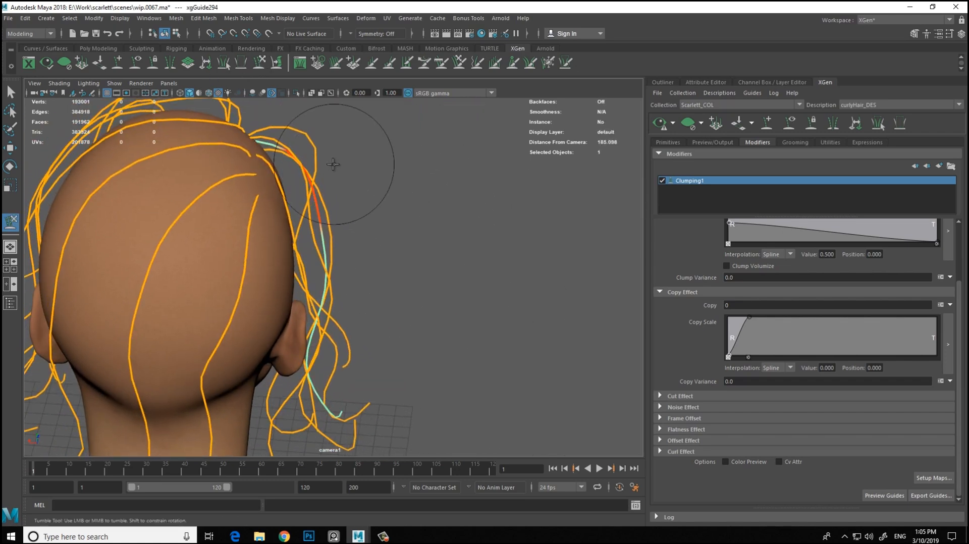
{"action": "left_click_drag", "start_coordinate": [381, 296], "coordinate": [175, 239], "text": "alt"}
{"action": "left_click_drag", "start_coordinate": [240, 237], "coordinate": [288, 317], "text": "alt"}
{"action": "left_click_drag", "start_coordinate": [303, 371], "coordinate": [278, 194], "text": "alt"}
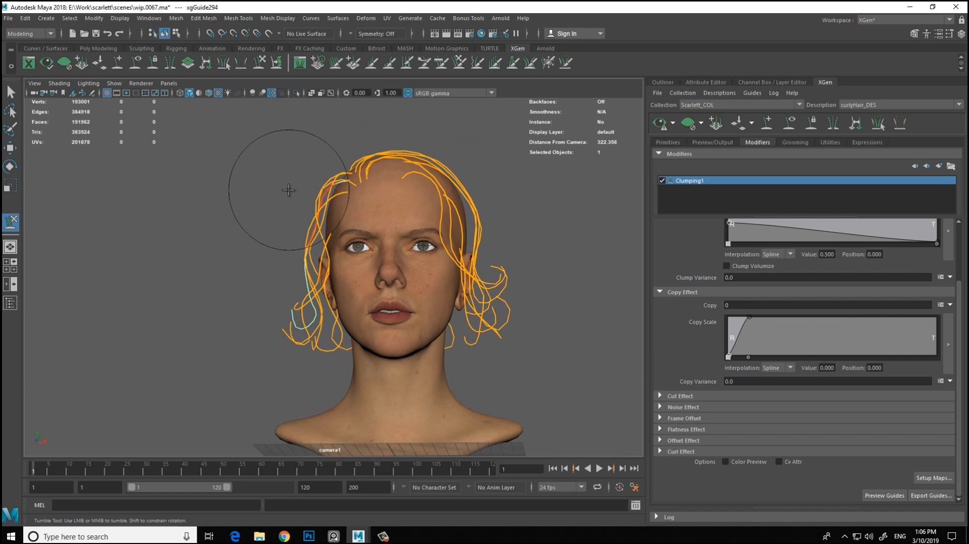
{"action": "left_click_drag", "start_coordinate": [521, 218], "coordinate": [535, 262], "text": "alt"}
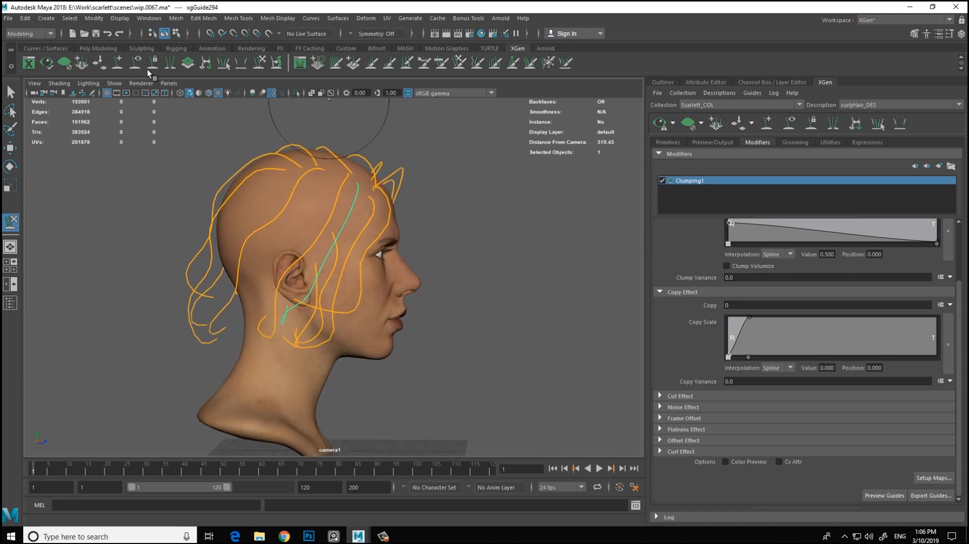
Step: Add a guide on the side of the scalp above the ear, between the existing guides
{"action": "left_click_drag", "start_coordinate": [252, 144], "coordinate": [310, 166], "text": "alt"}
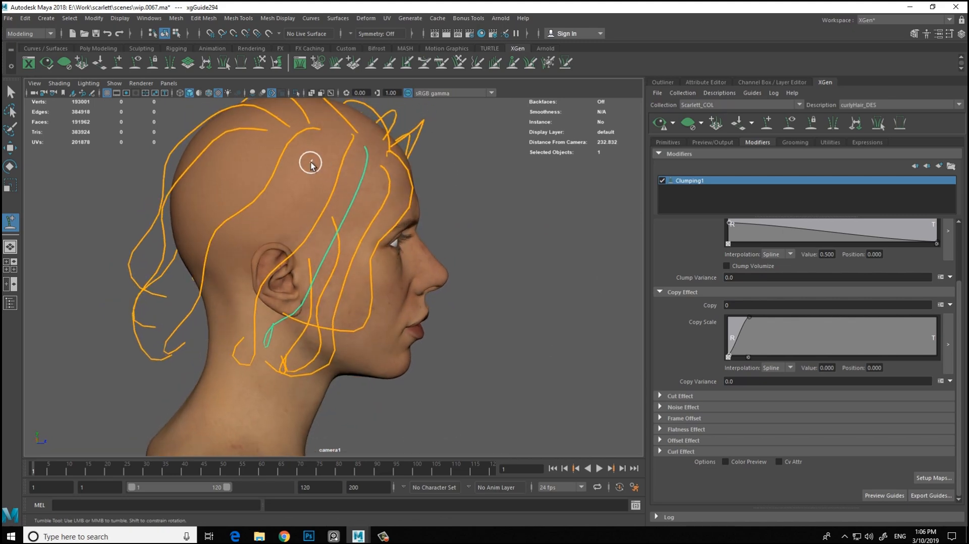
{"action": "middle_click_drag", "start_coordinate": [379, 235], "coordinate": [374, 204], "text": "alt"}
{"action": "right_click_drag", "start_coordinate": [374, 203], "coordinate": [302, 187], "text": "alt"}
{"action": "left_click", "coordinate": [259, 63]}
{"action": "mouse_move", "coordinate": [454, 222]}
{"action": "left_mouse_down", "text": "alt"}
{"action": "mouse_move", "coordinate": [470, 206]}
{"action": "mouse_move", "coordinate": [454, 217]}
{"action": "left_mouse_up", "text": "alt"}
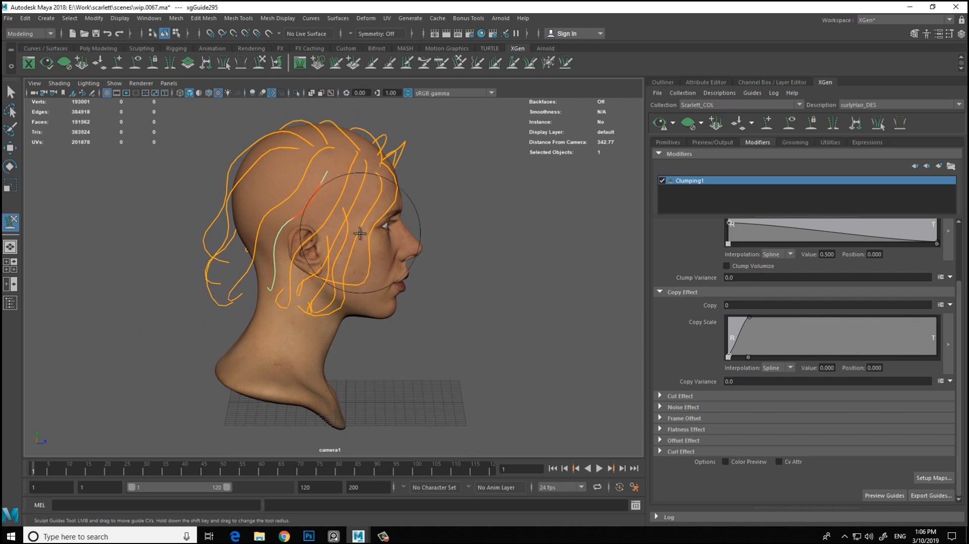
Step: Sculpt the new guide to sweep behind the ear and curl at its tip, and normalize its control points
{"action": "middle_click_drag", "start_coordinate": [215, 272], "coordinate": [219, 260], "text": "alt"}
{"action": "right_click_drag", "start_coordinate": [219, 259], "coordinate": [252, 248], "text": "alt"}
{"action": "left_click_drag", "start_coordinate": [227, 319], "coordinate": [153, 289], "text": "alt"}
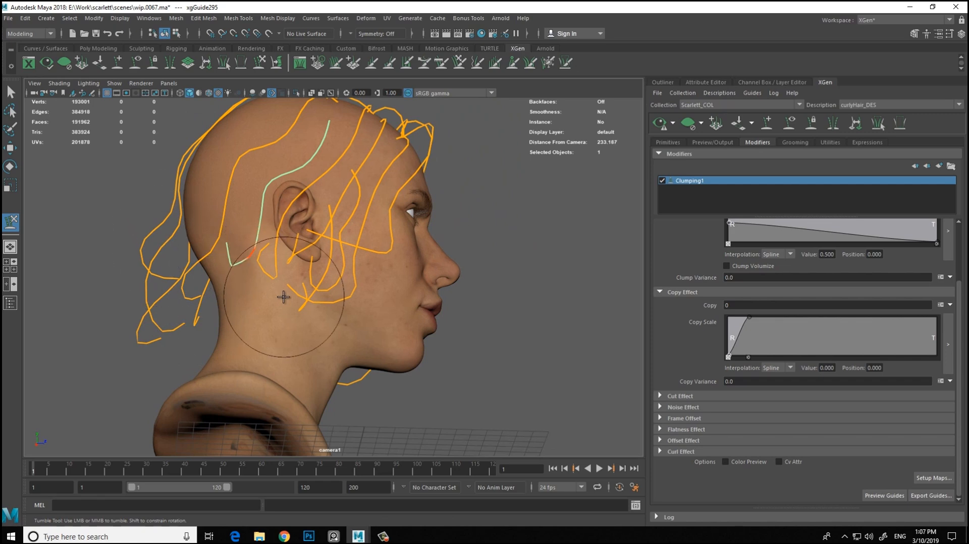
{"action": "left_click_drag", "start_coordinate": [273, 346], "coordinate": [303, 328], "text": "alt"}
{"action": "right_click_drag", "start_coordinate": [302, 328], "coordinate": [619, 360], "text": "alt"}
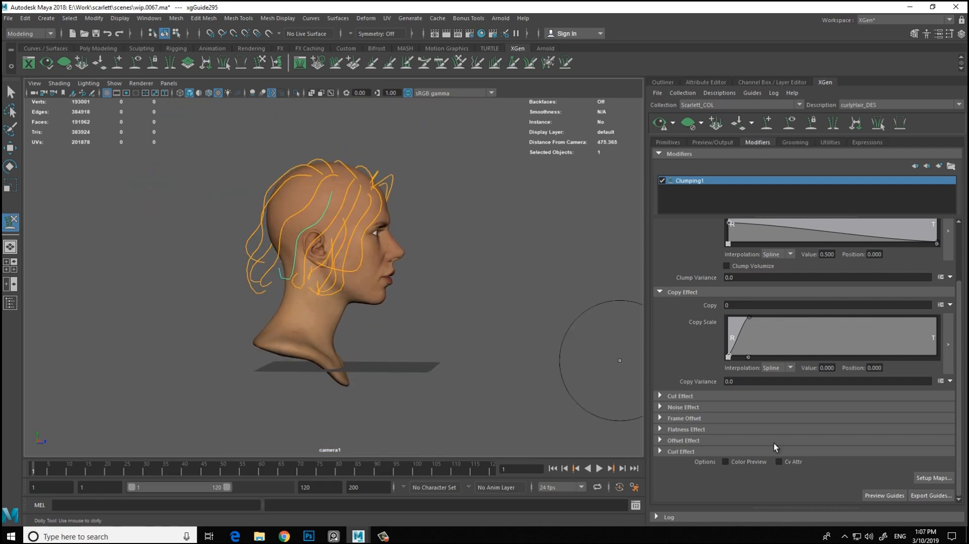
{"action": "left_click", "coordinate": [668, 143]}
{"action": "left_click", "coordinate": [762, 416]}
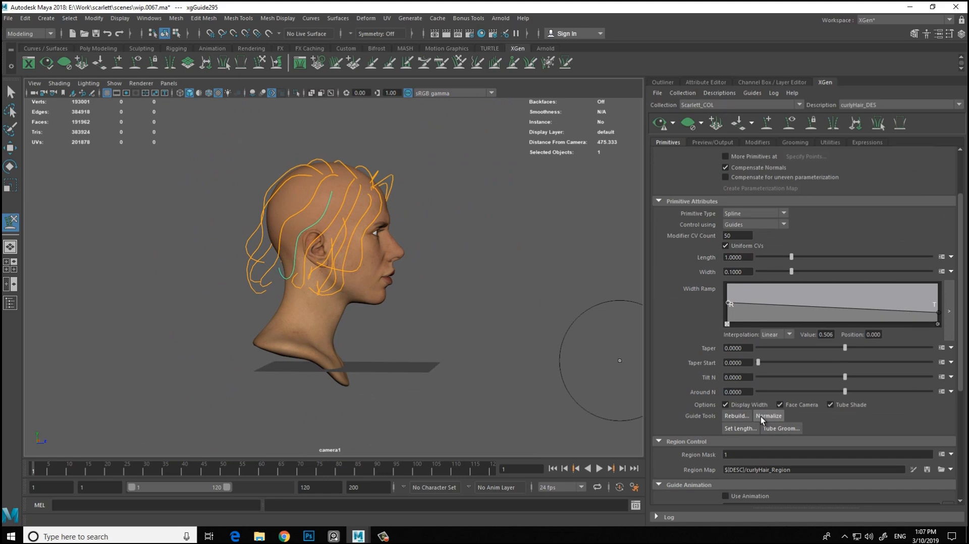
Step: Refine the curl of the guide sweeping behind the ear so its tip stands clear of the neck
{"action": "right_click_drag", "start_coordinate": [287, 235], "coordinate": [389, 273], "text": "alt"}
{"action": "left_click_drag", "start_coordinate": [389, 273], "coordinate": [210, 298], "text": "alt"}
{"action": "middle_click_drag", "start_coordinate": [197, 318], "coordinate": [312, 278], "text": "alt"}
{"action": "right_click_drag", "start_coordinate": [312, 278], "coordinate": [354, 279], "text": "alt"}
{"action": "left_click_drag", "start_coordinate": [248, 243], "coordinate": [227, 239]}
{"action": "right_click_drag", "start_coordinate": [368, 268], "coordinate": [306, 253], "text": "alt"}
{"action": "left_click_drag", "start_coordinate": [353, 285], "coordinate": [549, 326], "text": "alt"}
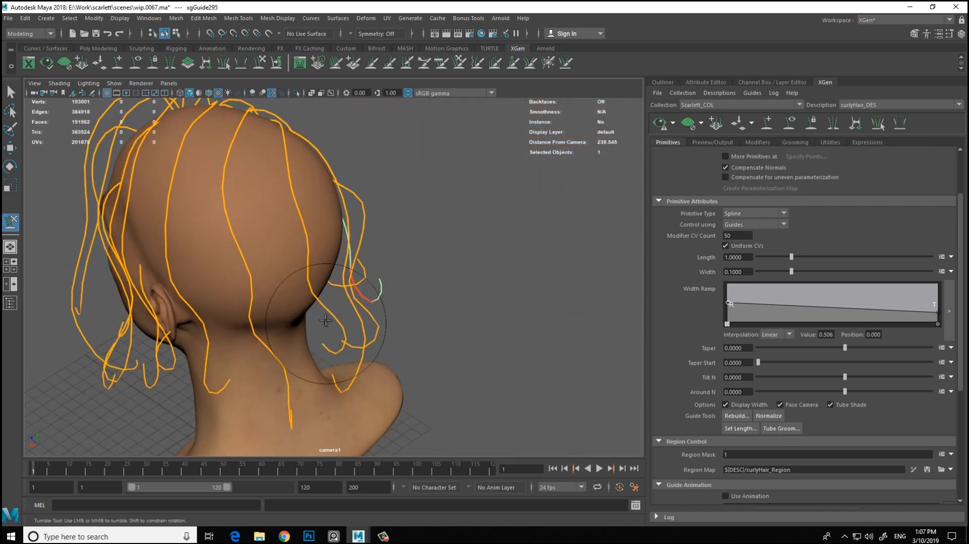
{"action": "left_click_drag", "start_coordinate": [417, 279], "coordinate": [299, 289], "text": "alt"}
{"action": "middle_click_drag", "start_coordinate": [329, 291], "coordinate": [299, 267], "text": "alt"}
{"action": "right_click_drag", "start_coordinate": [386, 244], "coordinate": [335, 252], "text": "alt"}
Step: Add a guide low on the scalp directly behind the ear
{"action": "left_click_drag", "start_coordinate": [349, 258], "coordinate": [446, 260], "text": "alt"}
{"action": "right_click_drag", "start_coordinate": [439, 250], "coordinate": [494, 242], "text": "alt"}
{"action": "middle_click_drag", "start_coordinate": [495, 242], "coordinate": [499, 193], "text": "alt"}
{"action": "left_click_drag", "start_coordinate": [502, 214], "coordinate": [541, 235], "text": "alt"}
{"action": "left_click_drag", "start_coordinate": [369, 218], "coordinate": [331, 223], "text": "alt"}
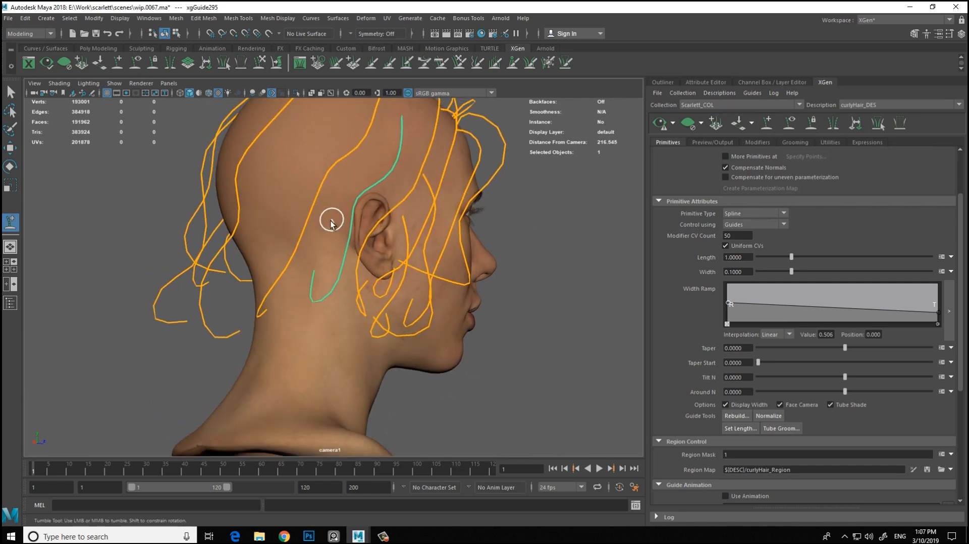
{"action": "right_click_drag", "start_coordinate": [510, 248], "coordinate": [450, 250], "text": "alt"}
Step: Sculpt the low guide behind the ear to fall along the neck and hook upward at its tip
{"action": "left_click_drag", "start_coordinate": [419, 252], "coordinate": [484, 259], "text": "alt"}
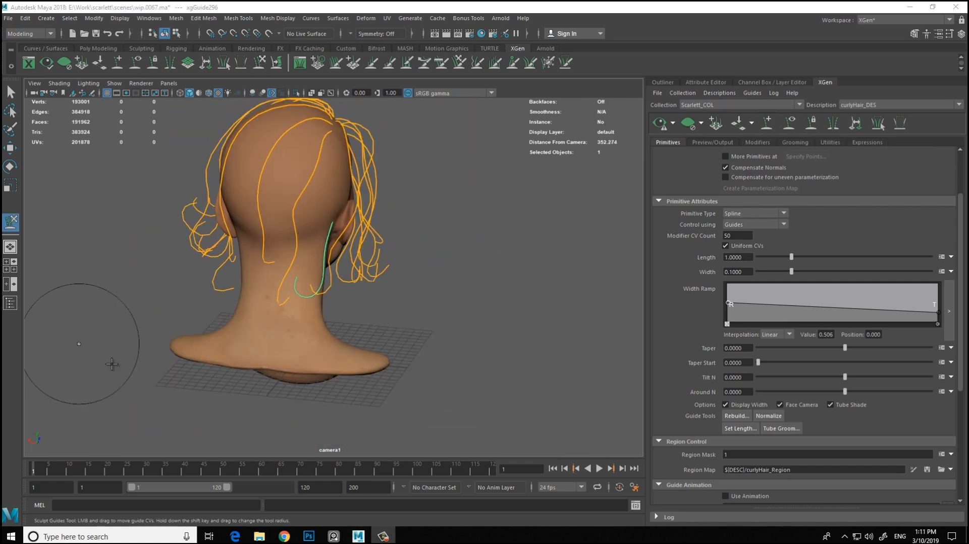
{"action": "middle_click_drag", "start_coordinate": [455, 273], "coordinate": [504, 272], "text": "alt"}
{"action": "left_click_drag", "start_coordinate": [399, 248], "coordinate": [353, 252], "text": "alt"}
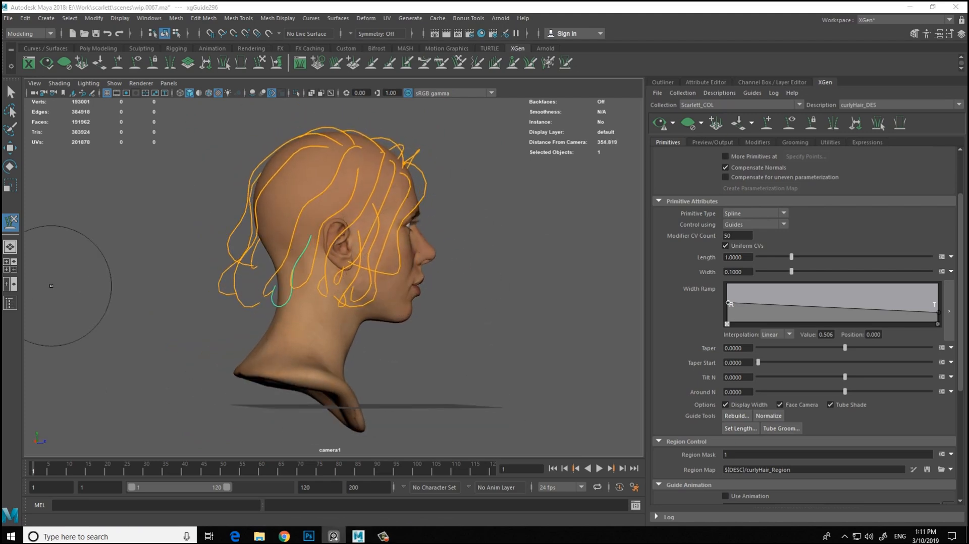
{"action": "left_click_drag", "start_coordinate": [400, 281], "coordinate": [200, 338], "text": "alt"}
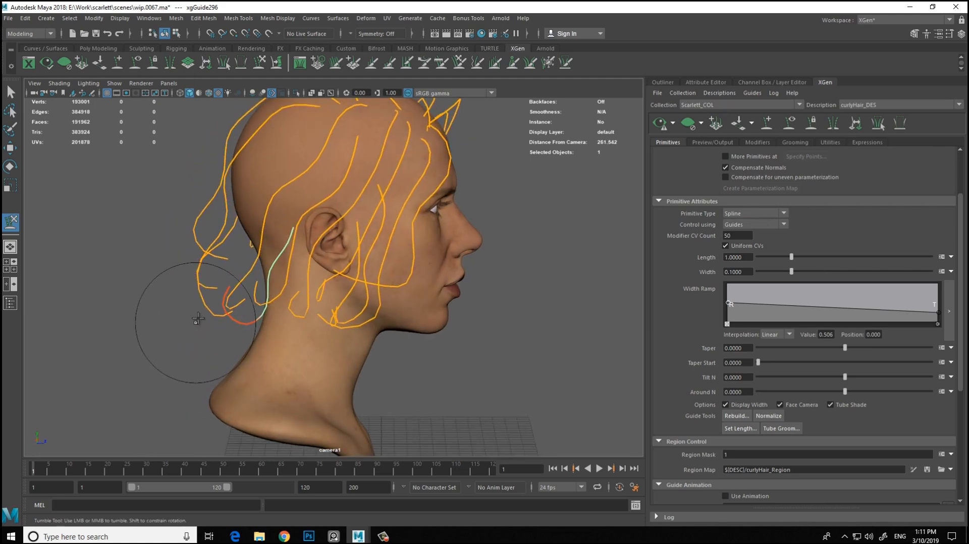
{"action": "left_click_drag", "start_coordinate": [197, 304], "coordinate": [365, 313], "text": "alt"}
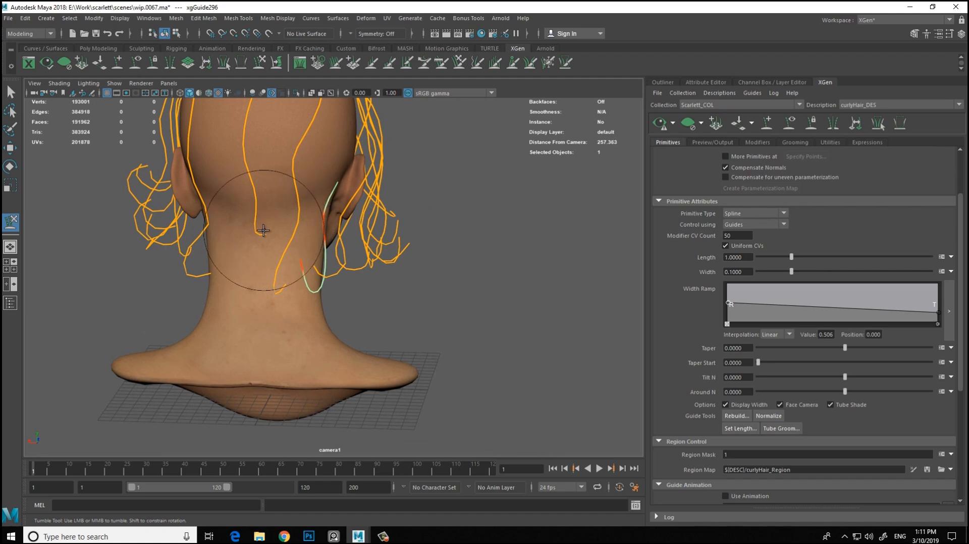
{"action": "left_click_drag", "start_coordinate": [258, 251], "coordinate": [504, 212], "text": "alt"}
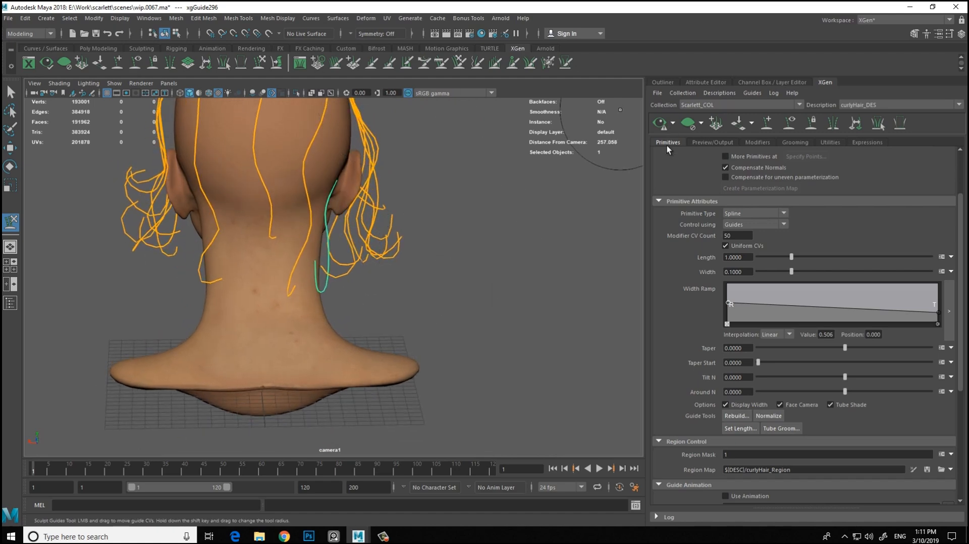
Step: Add a guide on the upper back of the scalp, in the gap between the long guides
{"action": "left_click", "coordinate": [118, 64]}
{"action": "left_click_drag", "start_coordinate": [253, 181], "coordinate": [323, 227], "text": "alt"}
{"action": "right_click_drag", "start_coordinate": [323, 227], "coordinate": [268, 199], "text": "alt"}
{"action": "left_click_drag", "start_coordinate": [268, 199], "coordinate": [308, 145], "text": "alt"}
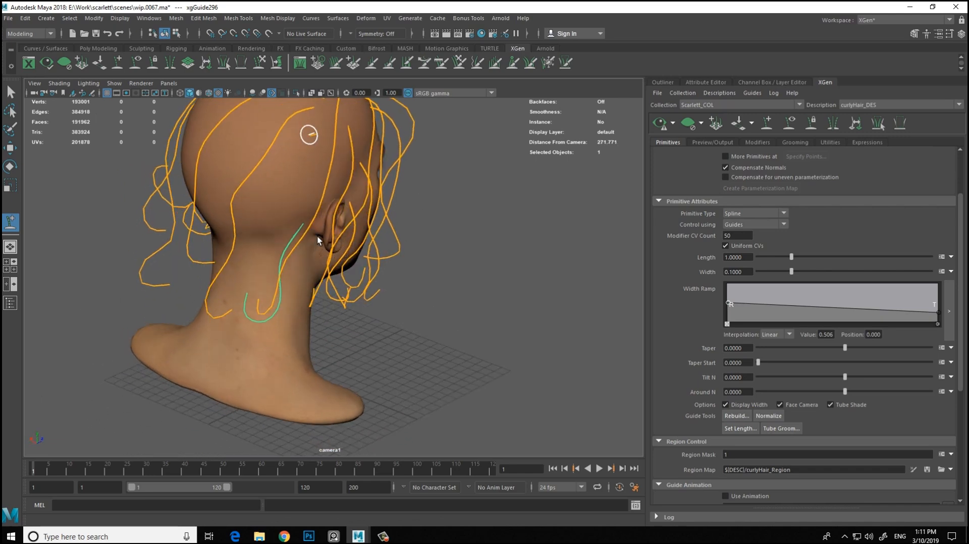
{"action": "right_click_drag", "start_coordinate": [367, 244], "coordinate": [262, 242], "text": "alt"}
Step: Sculpt the upper back guide to follow the skull downward and curl outward near the neck
{"action": "left_click_drag", "start_coordinate": [262, 242], "coordinate": [238, 194], "text": "alt"}
{"action": "left_click_drag", "start_coordinate": [385, 214], "coordinate": [304, 302], "text": "alt"}
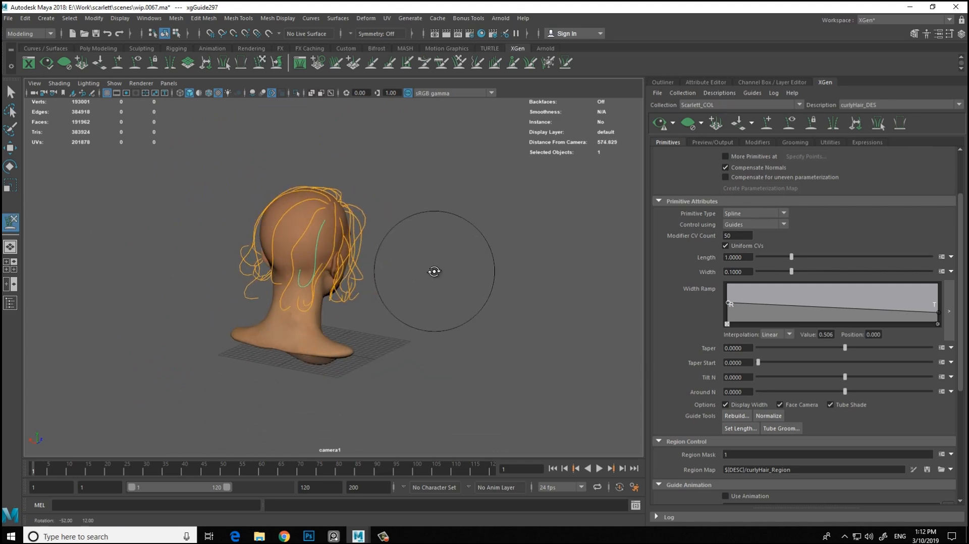
{"action": "right_click_drag", "start_coordinate": [209, 251], "coordinate": [250, 216], "text": "alt"}
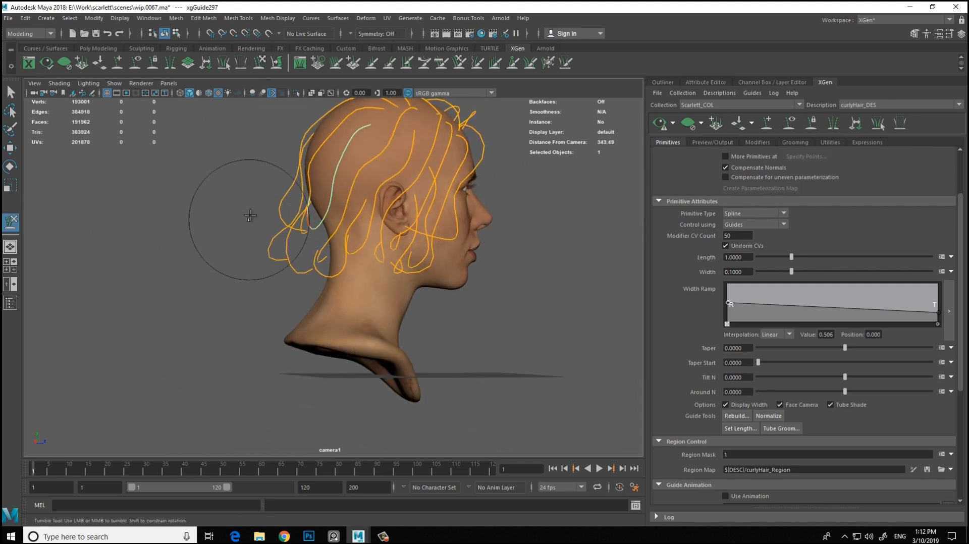
{"action": "left_click_drag", "start_coordinate": [233, 218], "coordinate": [256, 178], "text": "alt"}
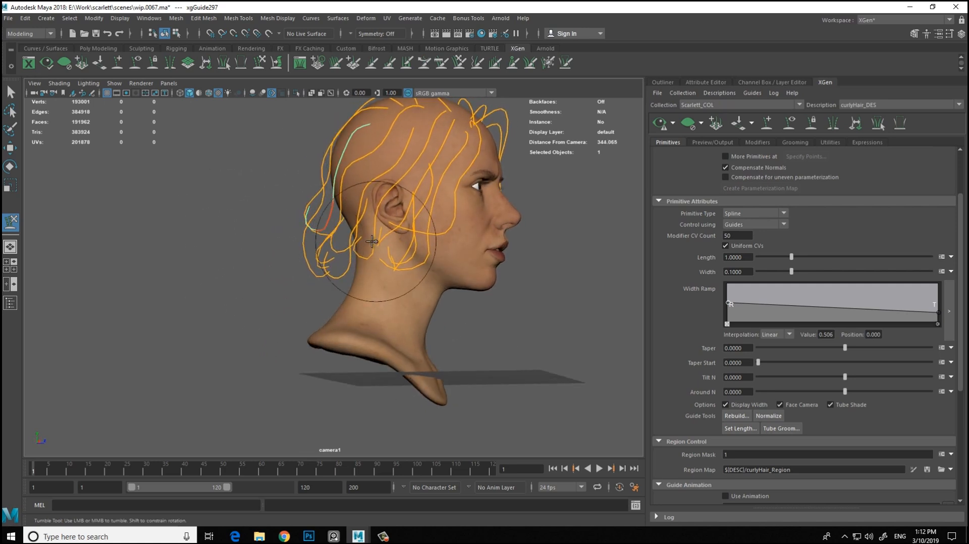
{"action": "right_click_drag", "start_coordinate": [377, 193], "coordinate": [305, 222], "text": "alt"}
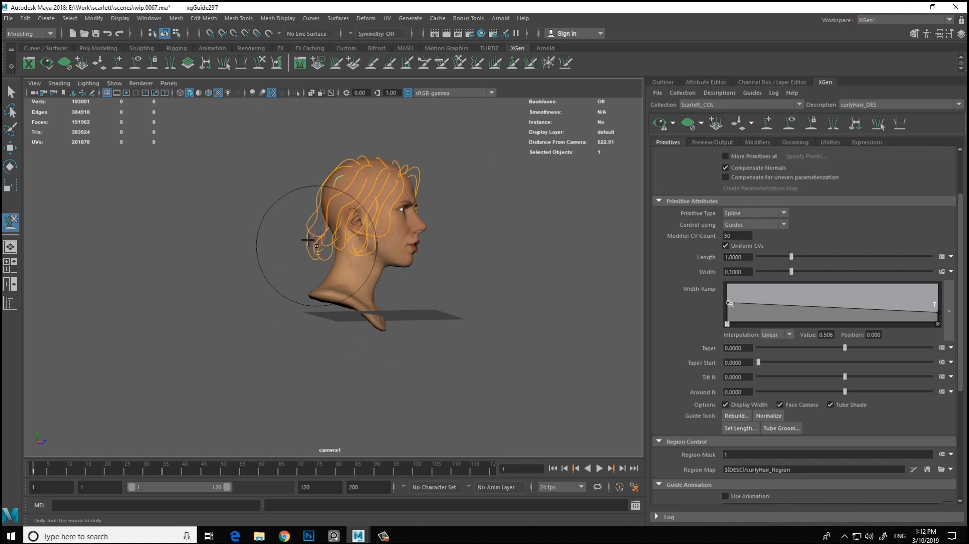
Step: Refine the lower part of the upper back guide so its curl blends with the neighbouring guides
{"action": "mouse_move", "coordinate": [358, 272]}
{"action": "left_mouse_down", "text": "alt"}
{"action": "mouse_move", "coordinate": [263, 197]}
{"action": "mouse_move", "coordinate": [247, 163]}
{"action": "mouse_move", "coordinate": [284, 234]}
{"action": "mouse_move", "coordinate": [281, 216]}
{"action": "mouse_move", "coordinate": [480, 313]}
{"action": "mouse_move", "coordinate": [364, 280]}
{"action": "mouse_move", "coordinate": [346, 305]}
{"action": "mouse_move", "coordinate": [260, 338]}
{"action": "mouse_move", "coordinate": [288, 324]}
{"action": "mouse_move", "coordinate": [402, 371]}
{"action": "mouse_move", "coordinate": [285, 267]}
{"action": "mouse_move", "coordinate": [325, 217]}
{"action": "mouse_move", "coordinate": [285, 235]}
{"action": "mouse_move", "coordinate": [380, 274]}
{"action": "mouse_move", "coordinate": [424, 244]}
{"action": "mouse_move", "coordinate": [259, 273]}
{"action": "mouse_move", "coordinate": [262, 281]}
{"action": "mouse_move", "coordinate": [381, 324]}
{"action": "mouse_move", "coordinate": [234, 341]}
{"action": "mouse_move", "coordinate": [323, 283]}
{"action": "mouse_move", "coordinate": [368, 211]}
{"action": "mouse_move", "coordinate": [260, 182]}
{"action": "mouse_move", "coordinate": [222, 268]}
{"action": "left_mouse_up", "text": "alt"}
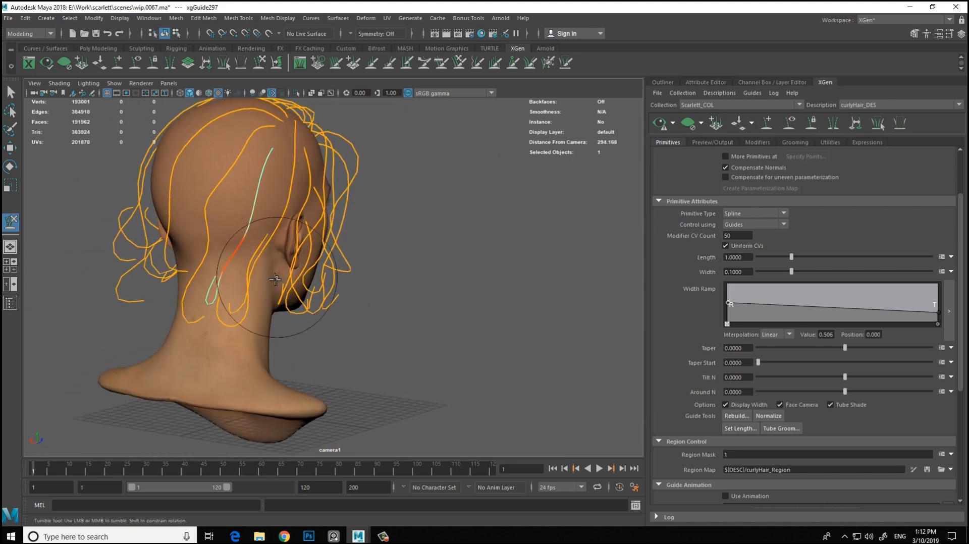
{"action": "right_click_drag", "start_coordinate": [222, 267], "coordinate": [201, 301], "text": "alt"}
{"action": "left_click_drag", "start_coordinate": [316, 277], "coordinate": [373, 270], "text": "alt"}
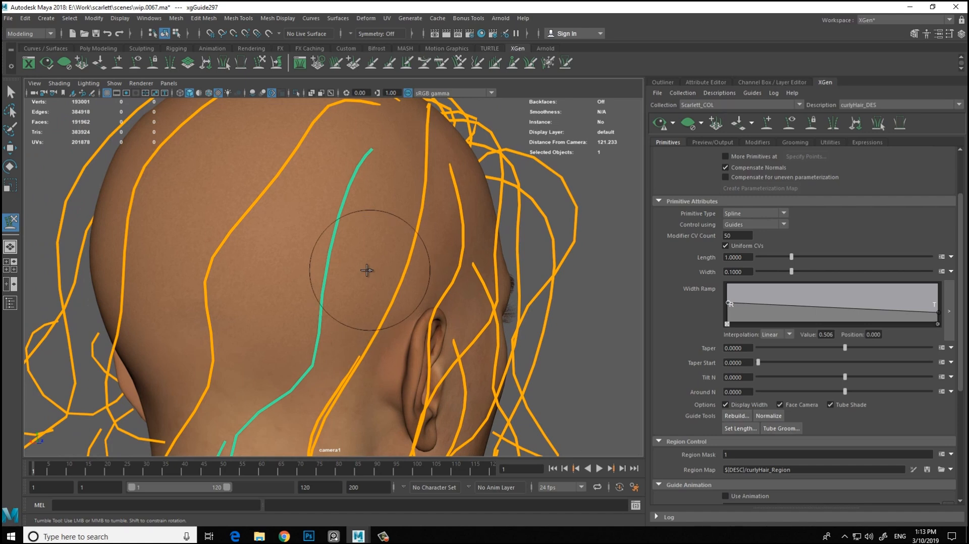
{"action": "right_click_drag", "start_coordinate": [373, 185], "coordinate": [309, 277], "text": "alt"}
{"action": "left_click_drag", "start_coordinate": [310, 277], "coordinate": [282, 251], "text": "alt"}
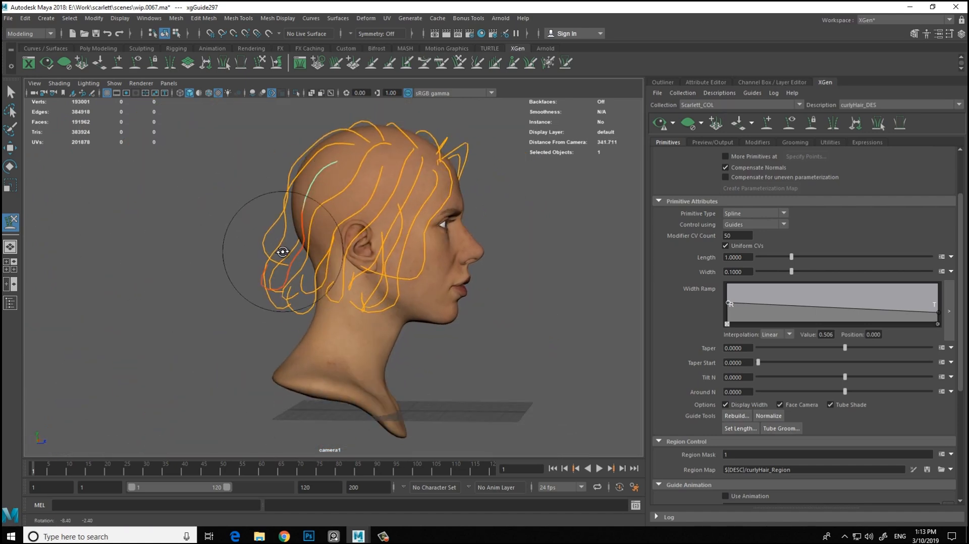
{"action": "left_click_drag", "start_coordinate": [382, 235], "coordinate": [624, 332], "text": "alt"}
Step: Regenerate and save Clumping1's clumping maps with the newly added guides, and preview the hair from the front
{"action": "left_click", "coordinate": [761, 143]}
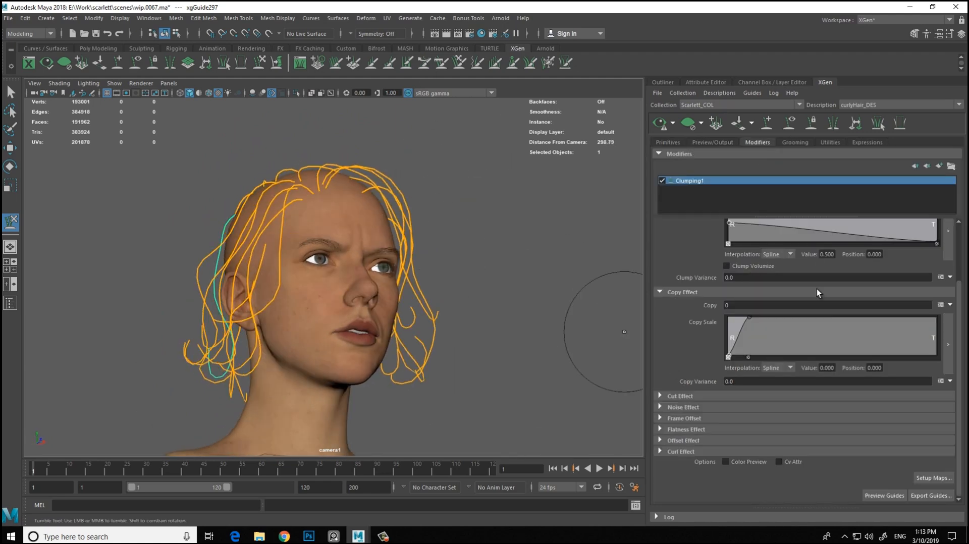
{"action": "mouse_move", "coordinate": [517, 303]}
{"action": "left_mouse_down", "text": "alt"}
{"action": "mouse_move", "coordinate": [528, 283]}
{"action": "mouse_move", "coordinate": [532, 297]}
{"action": "left_mouse_up", "text": "alt"}
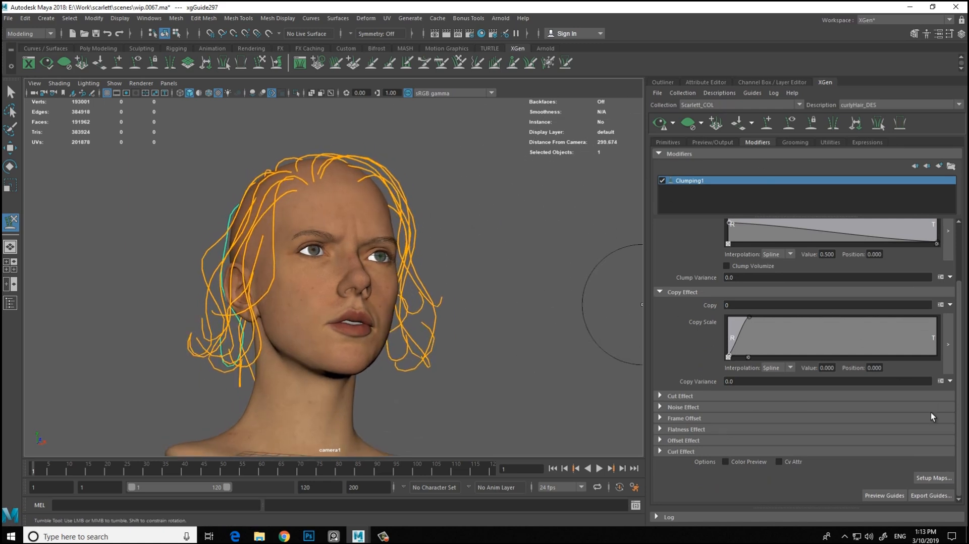
{"action": "left_click", "coordinate": [933, 478]}
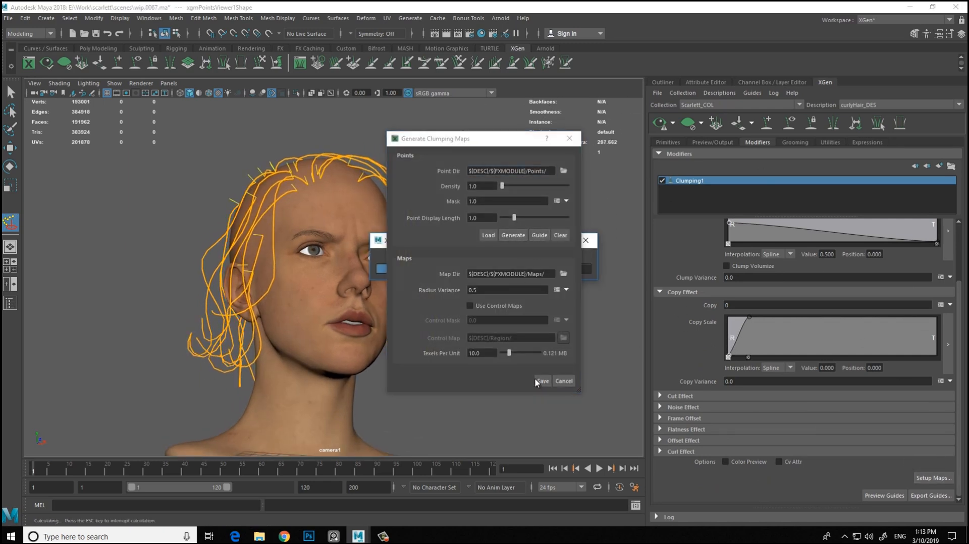
{"action": "left_click", "coordinate": [536, 379]}
{"action": "left_click_drag", "start_coordinate": [516, 254], "coordinate": [486, 256], "text": "alt"}
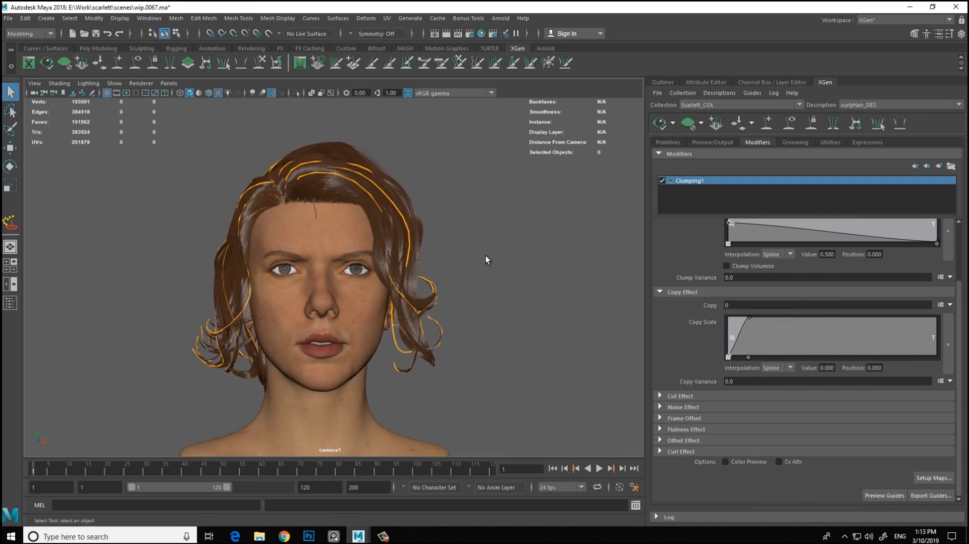
{"action": "middle_click_drag", "start_coordinate": [472, 257], "coordinate": [481, 247], "text": "alt"}
{"action": "middle_click_drag", "start_coordinate": [286, 350], "coordinate": [306, 336], "text": "alt"}
{"action": "right_click_drag", "start_coordinate": [305, 336], "coordinate": [362, 313], "text": "alt"}
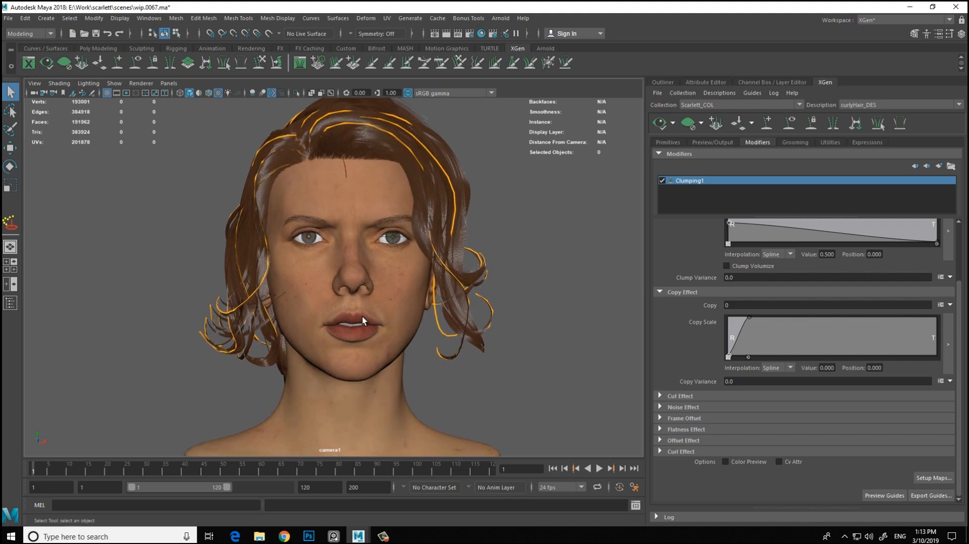
Step: Create a Region Mask map named curlyHair_regionMask with resolution 25 and a white start color
{"action": "left_click_drag", "start_coordinate": [378, 294], "coordinate": [517, 305], "text": "alt"}
{"action": "left_click", "coordinate": [667, 142]}
{"action": "scroll", "coordinate": [955, 310], "scroll_direction": "down", "scroll_amount": 5}
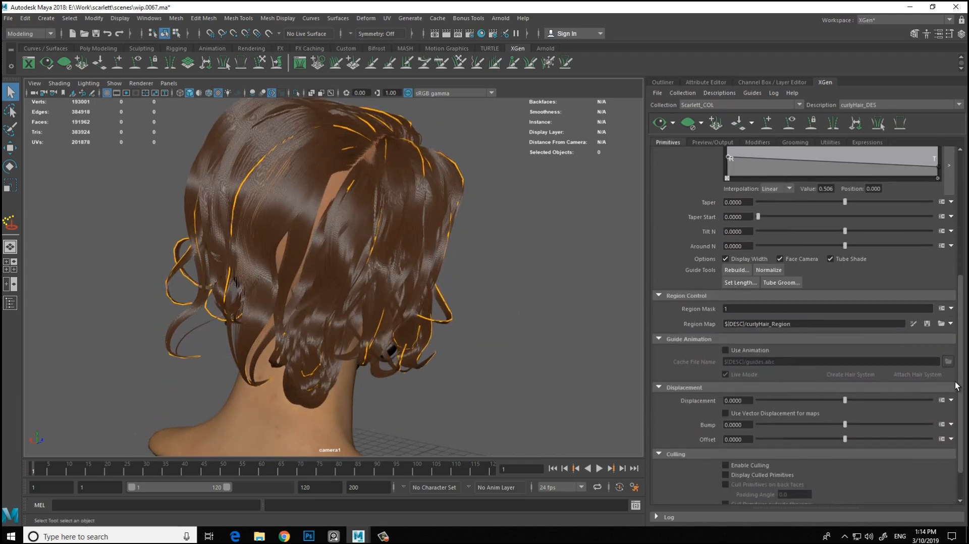
{"action": "left_click", "coordinate": [950, 304]}
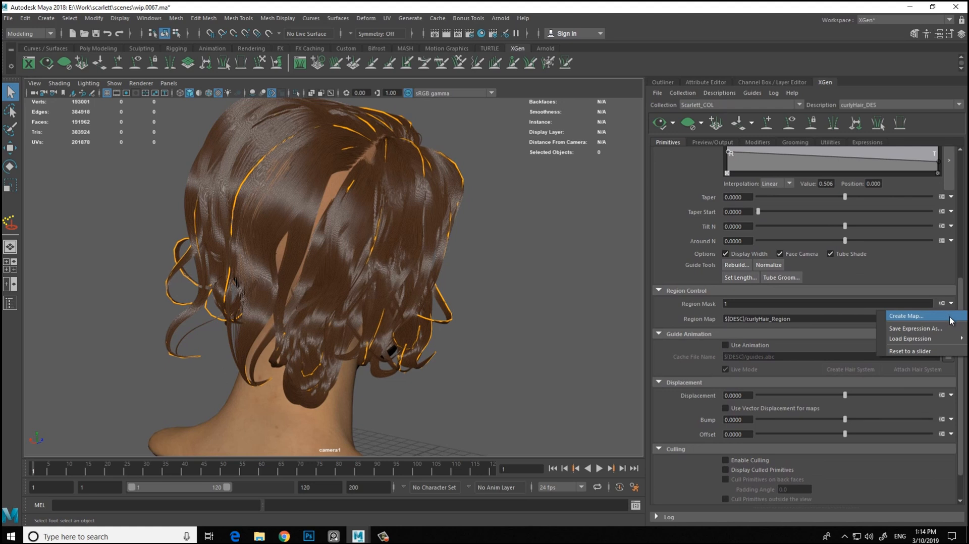
{"action": "left_click", "coordinate": [952, 318]}
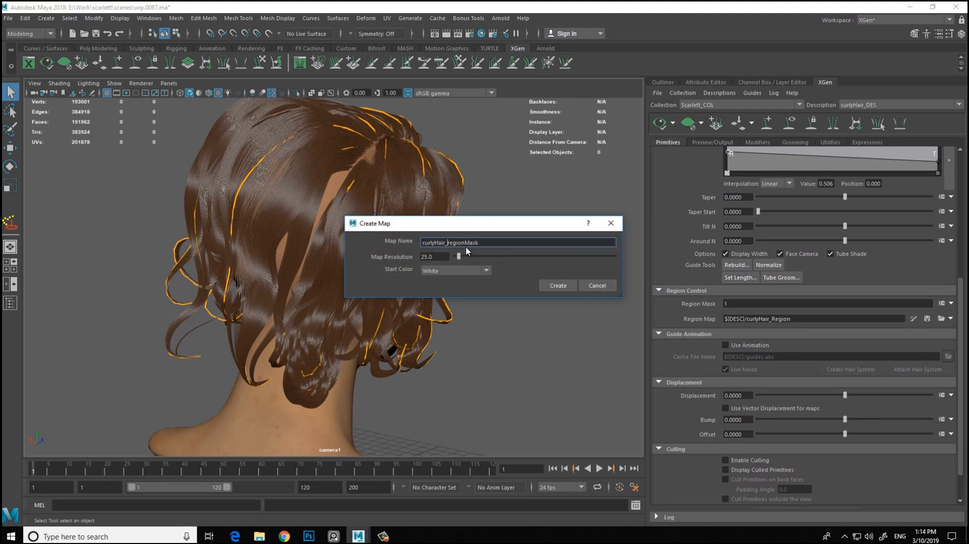
{"action": "left_click", "coordinate": [557, 286]}
{"action": "left_click", "coordinate": [794, 83]}
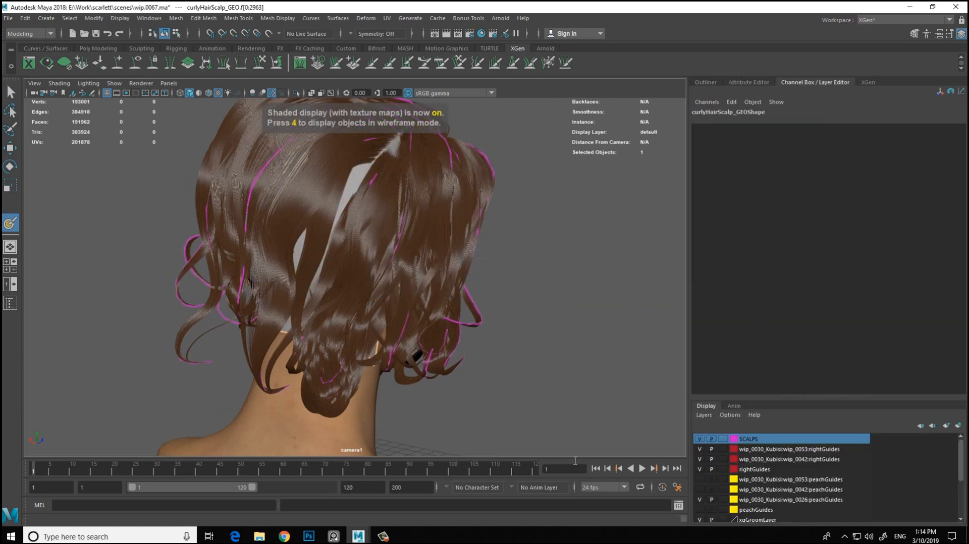
{"action": "middle_click_drag", "start_coordinate": [565, 202], "coordinate": [542, 219], "text": "alt"}
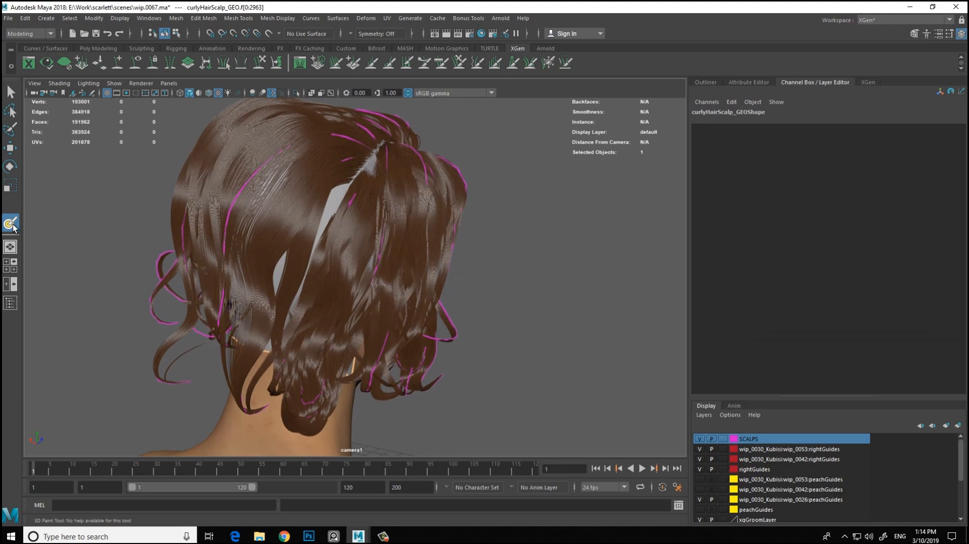
{"action": "double_click", "coordinate": [11, 224]}
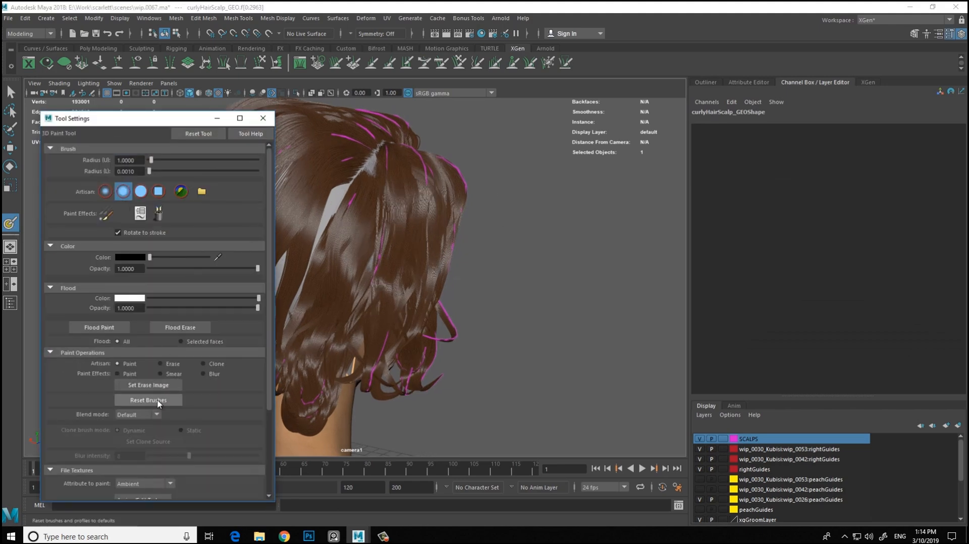
{"action": "left_click", "coordinate": [263, 119]}
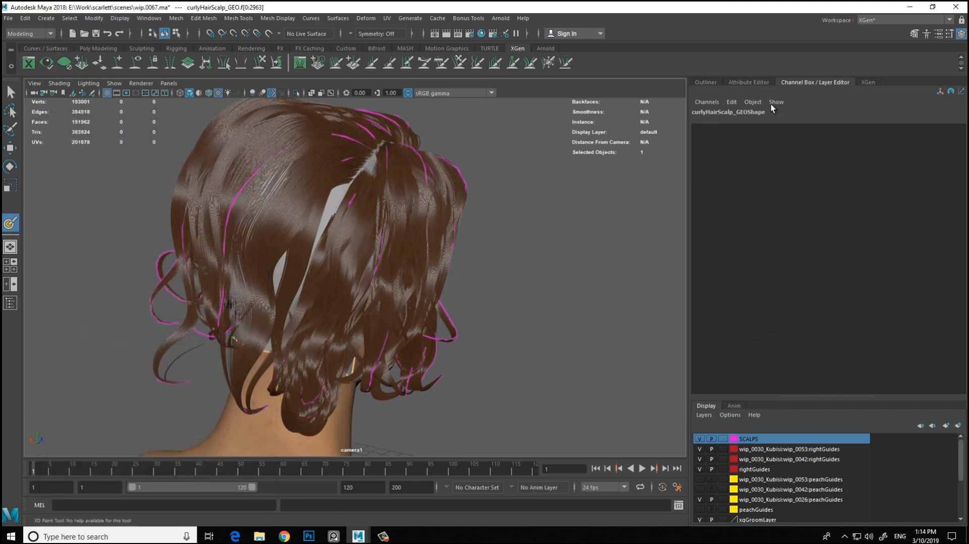
{"action": "left_click", "coordinate": [866, 83]}
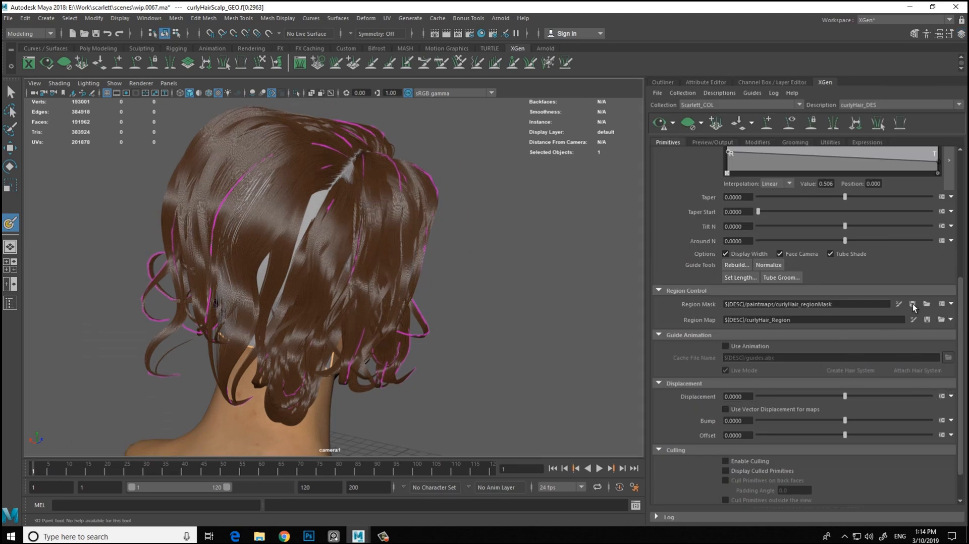
Step: Isolate the scalp mesh in the viewport and activate 3D painting on the curlyHair_regionMask map
{"action": "left_click", "coordinate": [296, 94]}
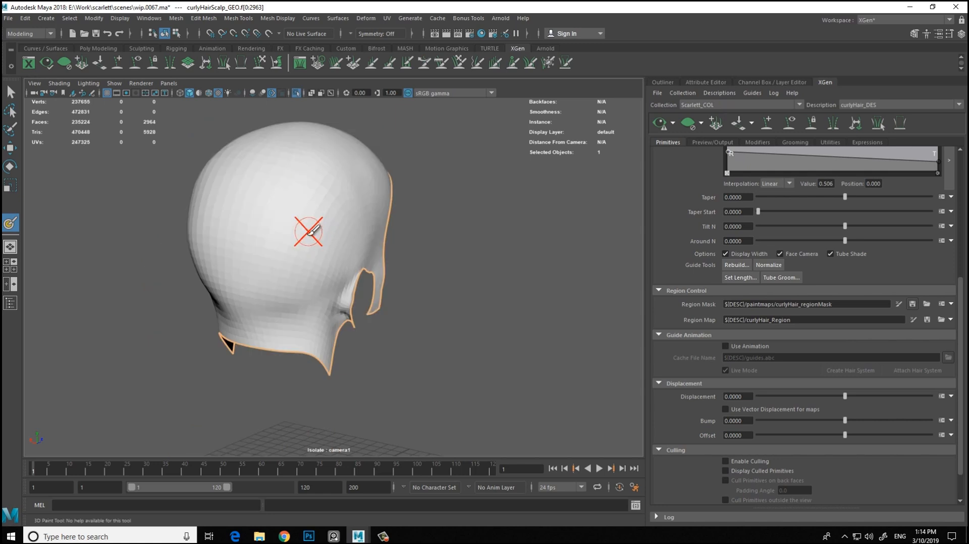
{"action": "left_click", "coordinate": [898, 304]}
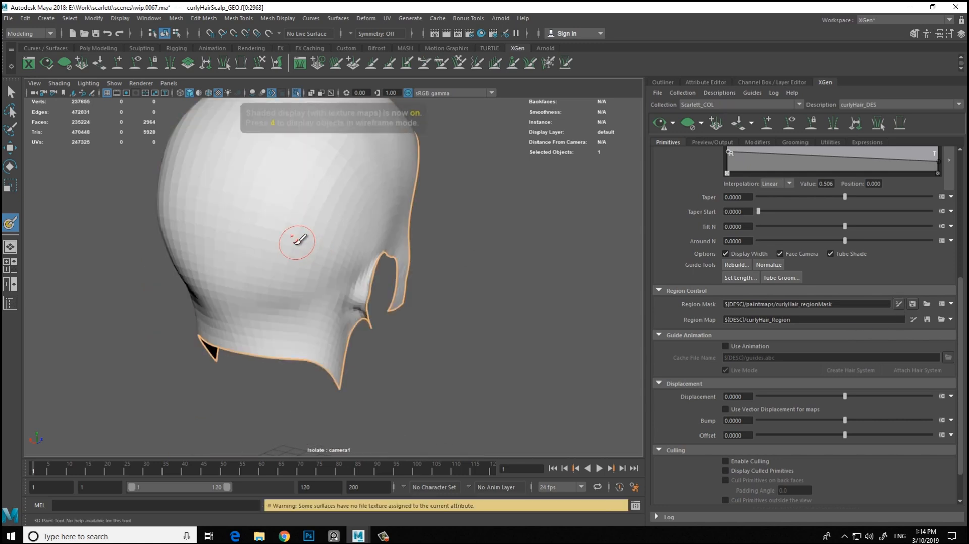
Step: Paint the lower back of the scalp black on the region mask, from the nape up across the rear of the head
{"action": "mouse_move", "coordinate": [322, 241]}
{"action": "left_mouse_down"}
{"action": "mouse_move", "coordinate": [324, 234]}
{"action": "mouse_move", "coordinate": [297, 293]}
{"action": "left_mouse_up"}
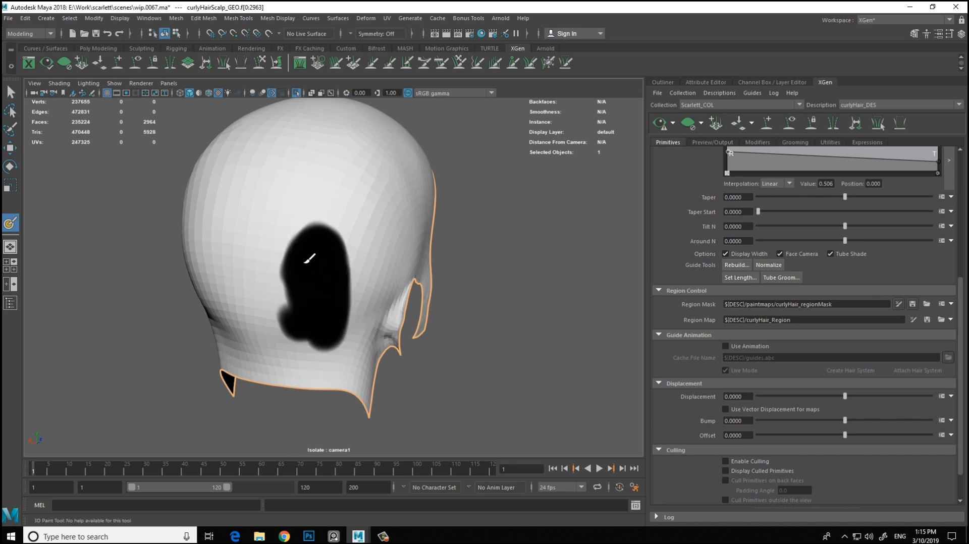
{"action": "left_click_drag", "start_coordinate": [326, 353], "coordinate": [324, 308]}
{"action": "middle_click_drag", "start_coordinate": [301, 268], "coordinate": [289, 248], "text": "alt"}
{"action": "left_click_drag", "start_coordinate": [288, 248], "coordinate": [345, 256], "text": "alt"}
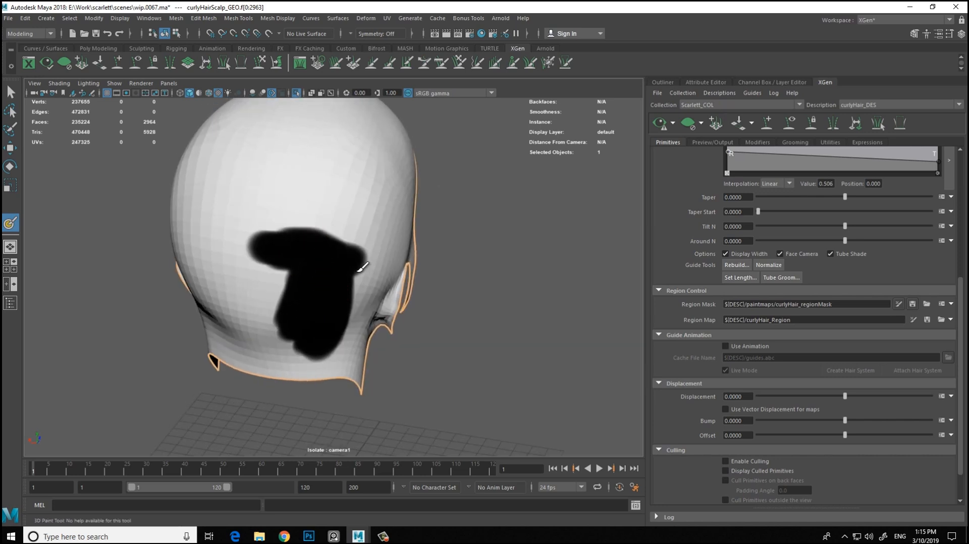
{"action": "left_click_drag", "start_coordinate": [276, 282], "coordinate": [288, 266]}
{"action": "middle_click_drag", "start_coordinate": [288, 266], "coordinate": [288, 249], "text": "alt"}
{"action": "right_click_drag", "start_coordinate": [288, 249], "coordinate": [282, 262], "text": "alt"}
{"action": "mouse_move", "coordinate": [282, 262]}
{"action": "left_mouse_down", "text": "alt"}
{"action": "mouse_move", "coordinate": [323, 290]}
{"action": "mouse_move", "coordinate": [332, 318]}
{"action": "left_mouse_up", "text": "alt"}
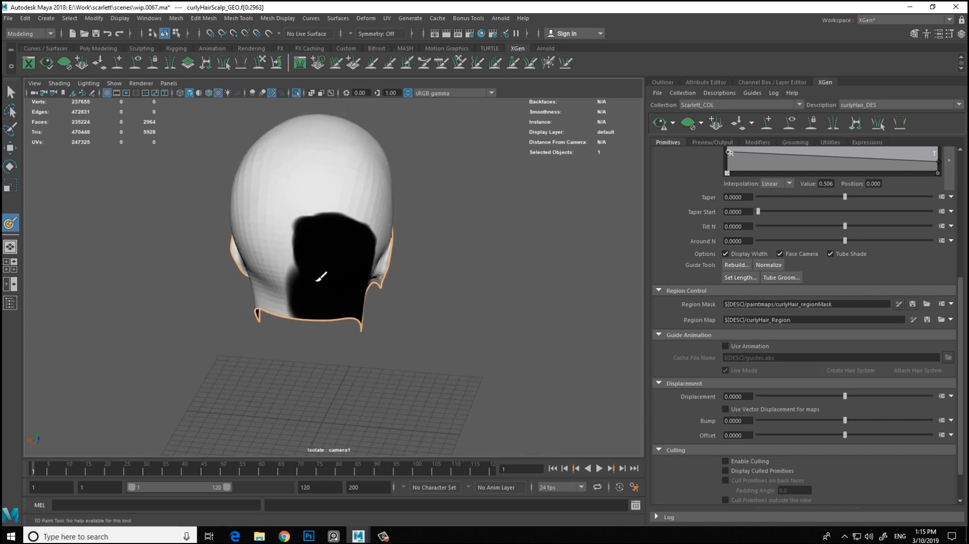
{"action": "mouse_move", "coordinate": [336, 249]}
{"action": "left_mouse_down", "text": "alt"}
{"action": "mouse_move", "coordinate": [268, 274]}
{"action": "mouse_move", "coordinate": [341, 296]}
{"action": "left_mouse_up", "text": "alt"}
{"action": "mouse_move", "coordinate": [297, 328]}
{"action": "left_mouse_down", "text": "alt"}
{"action": "mouse_move", "coordinate": [343, 294]}
{"action": "mouse_move", "coordinate": [337, 302]}
{"action": "left_mouse_up", "text": "alt"}
{"action": "left_click_drag", "start_coordinate": [333, 247], "coordinate": [314, 298]}
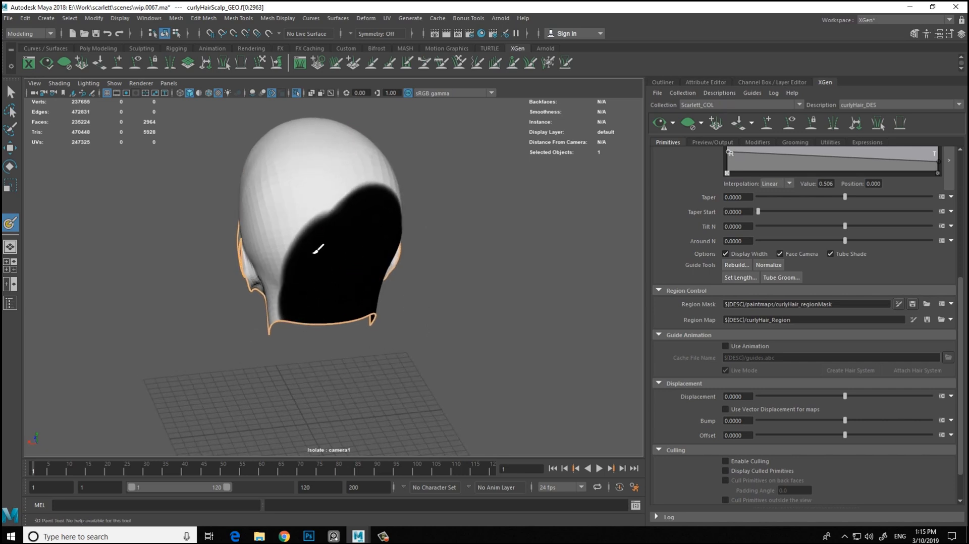
{"action": "left_click_drag", "start_coordinate": [354, 270], "coordinate": [315, 283], "text": "alt"}
Step: Leave the paint tool, bring the full character back out of isolation and update the hair preview
{"action": "key", "text": "w"}
{"action": "left_click", "coordinate": [419, 146]}
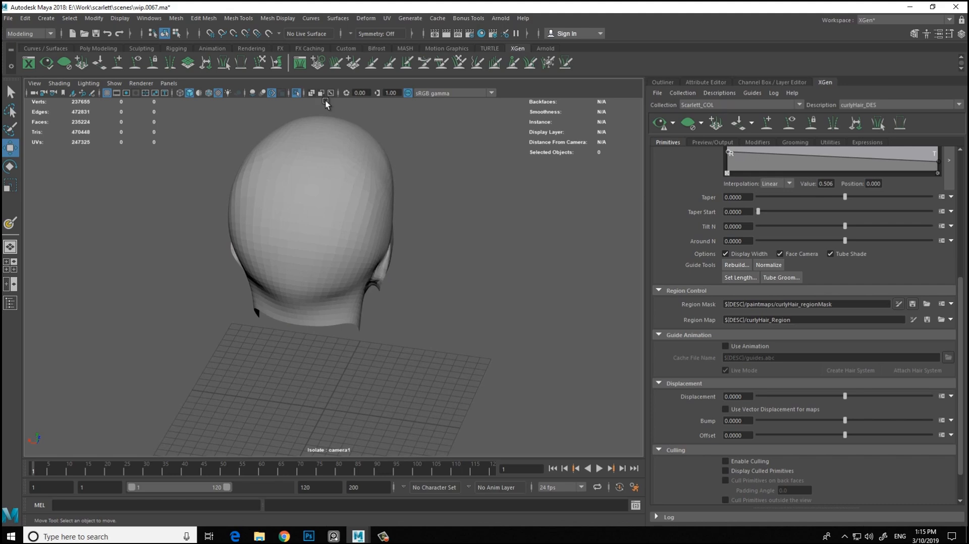
{"action": "left_click", "coordinate": [296, 93]}
{"action": "mouse_move", "coordinate": [472, 242]}
{"action": "left_mouse_down", "text": "alt"}
{"action": "mouse_move", "coordinate": [548, 204]}
{"action": "mouse_move", "coordinate": [394, 198]}
{"action": "mouse_move", "coordinate": [447, 192]}
{"action": "mouse_move", "coordinate": [375, 246]}
{"action": "mouse_move", "coordinate": [364, 235]}
{"action": "mouse_move", "coordinate": [270, 263]}
{"action": "mouse_move", "coordinate": [368, 237]}
{"action": "mouse_move", "coordinate": [399, 242]}
{"action": "left_mouse_up", "text": "alt"}
{"action": "left_click", "coordinate": [652, 126]}
Step: Isolate the scalp again, extend the black mask area to behind the right ear, save the map and end isolation
{"action": "left_click", "coordinate": [898, 305]}
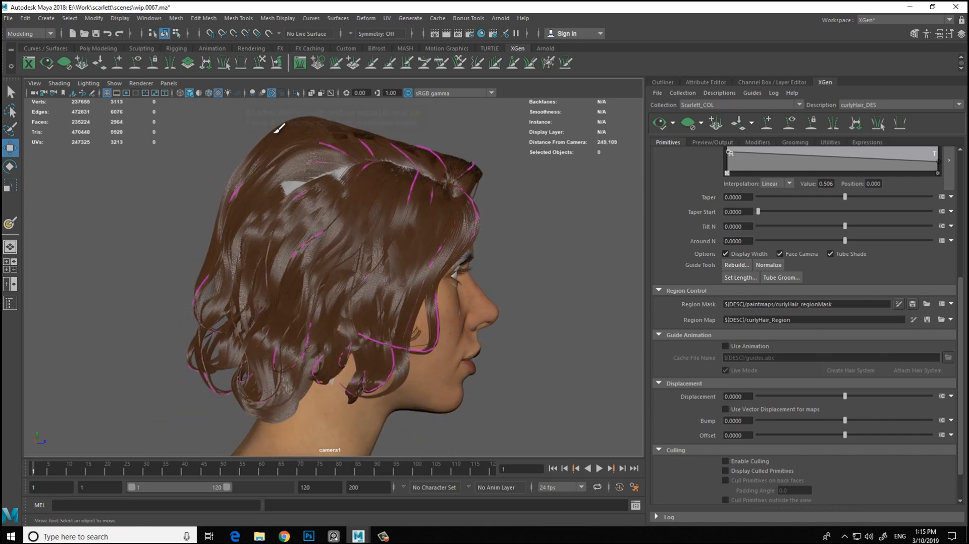
{"action": "left_click", "coordinate": [295, 93]}
{"action": "left_click_drag", "start_coordinate": [286, 191], "coordinate": [296, 261]}
{"action": "left_click_drag", "start_coordinate": [262, 188], "coordinate": [341, 205], "text": "alt"}
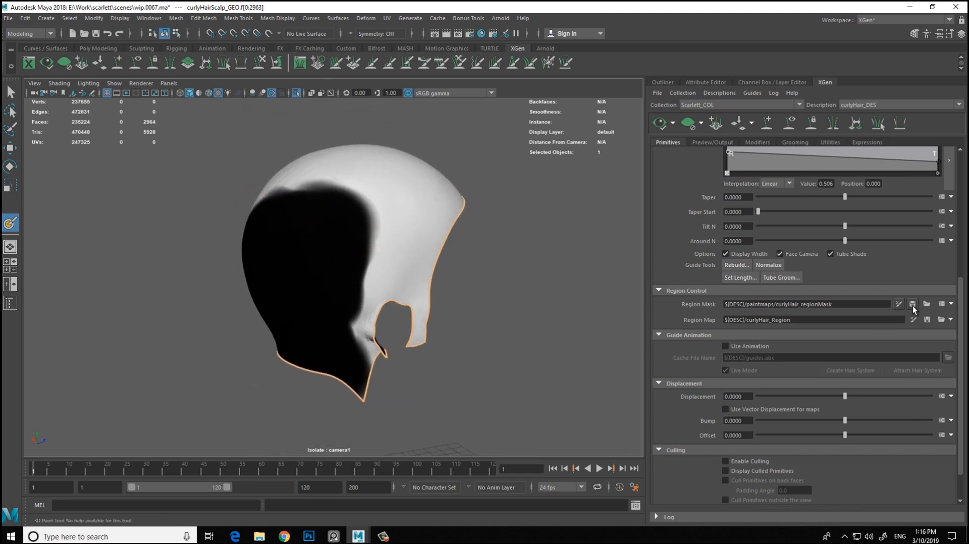
{"action": "left_click", "coordinate": [295, 93]}
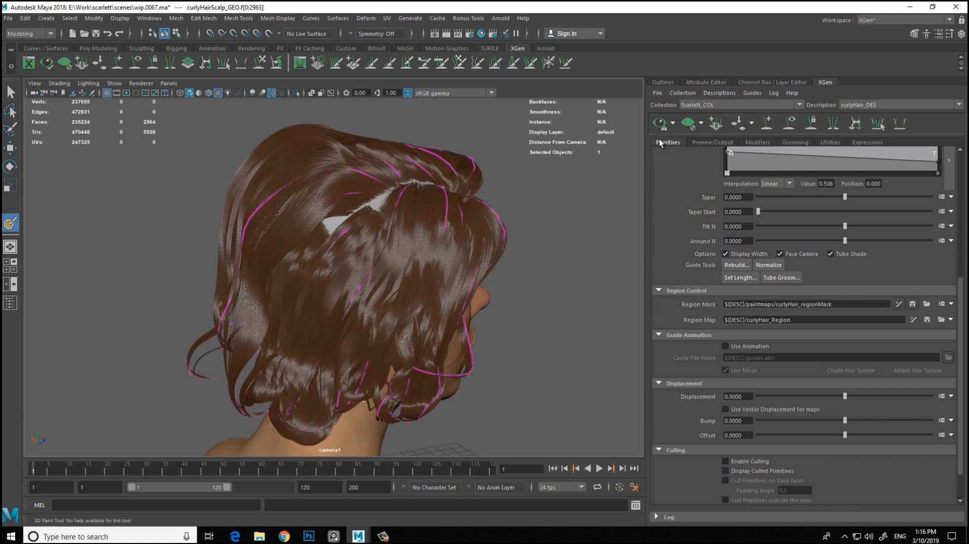
Step: Update the hair preview, hide the SCALPS display layer and check the groom from the front
{"action": "left_click_drag", "start_coordinate": [489, 210], "coordinate": [340, 217], "text": "alt"}
{"action": "key", "text": "w"}
{"action": "left_click", "coordinate": [529, 213]}
{"action": "left_click_drag", "start_coordinate": [529, 212], "coordinate": [418, 216], "text": "alt"}
{"action": "left_click", "coordinate": [756, 81]}
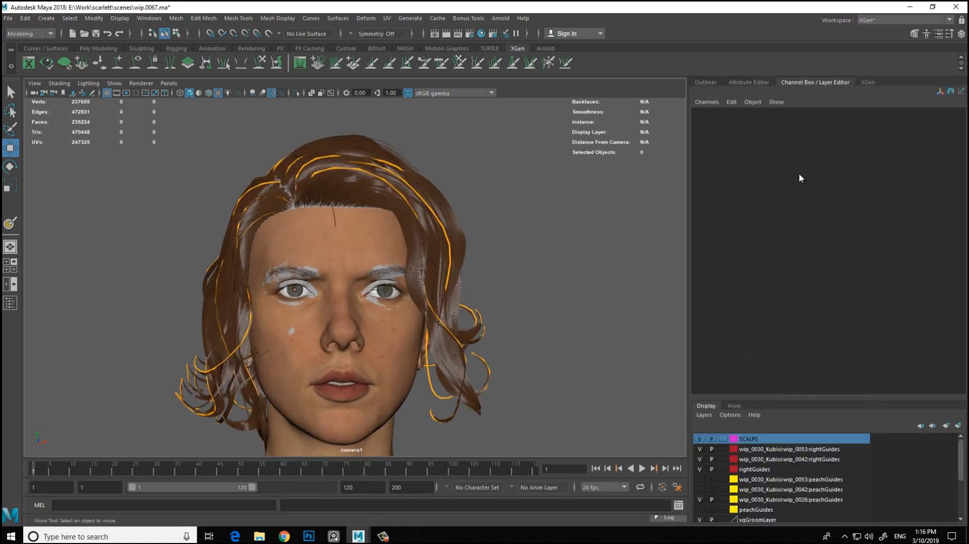
{"action": "left_click", "coordinate": [700, 438]}
{"action": "left_click", "coordinate": [866, 82]}
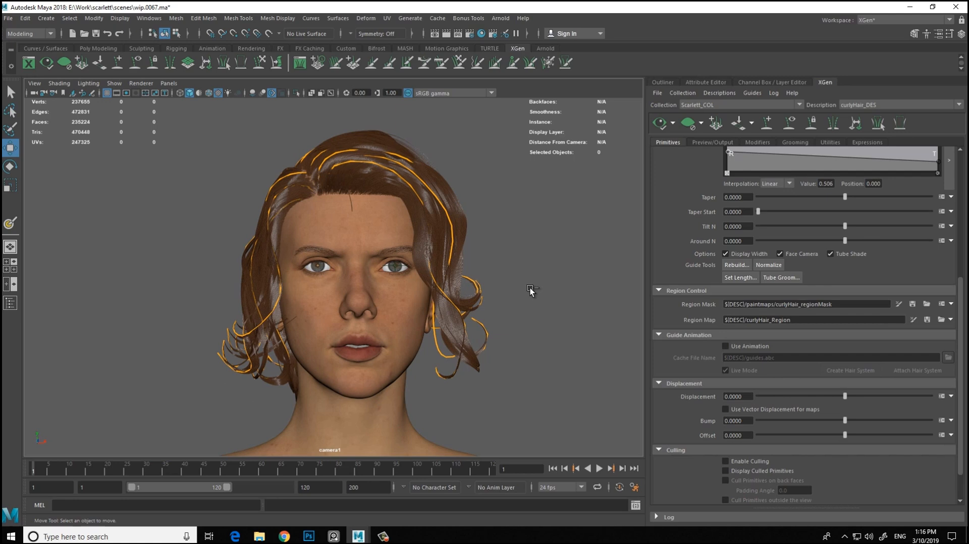
{"action": "left_click_drag", "start_coordinate": [407, 235], "coordinate": [314, 198], "text": "alt"}
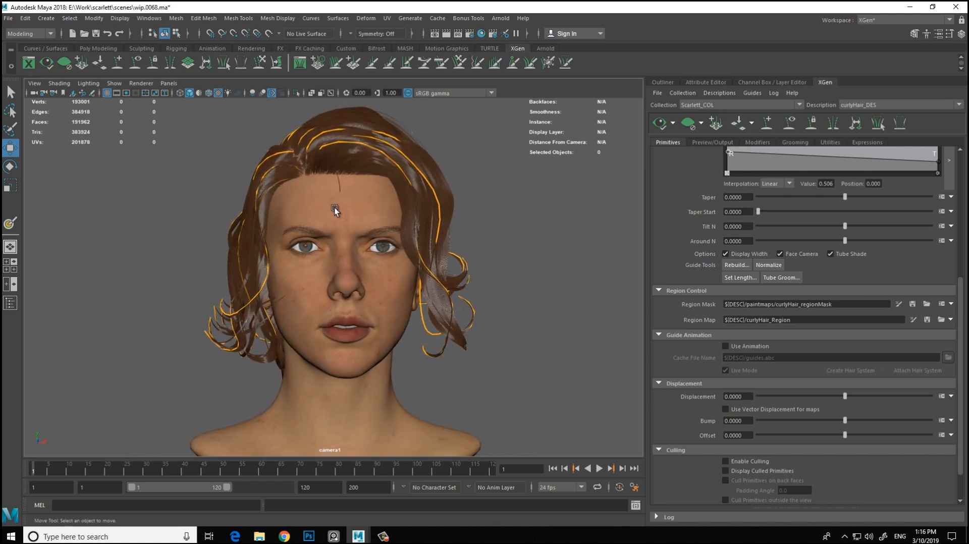
Step: Clear the hair preview to leave only the guides, and activate guide placement on the right side of the head
{"action": "middle_click_drag", "start_coordinate": [334, 208], "coordinate": [340, 223], "text": "alt"}
{"action": "right_click_drag", "start_coordinate": [339, 223], "coordinate": [355, 245], "text": "alt"}
{"action": "left_click", "coordinate": [688, 124]}
{"action": "middle_click_drag", "start_coordinate": [341, 230], "coordinate": [344, 240], "text": "alt"}
{"action": "left_click_drag", "start_coordinate": [344, 240], "coordinate": [404, 243], "text": "alt"}
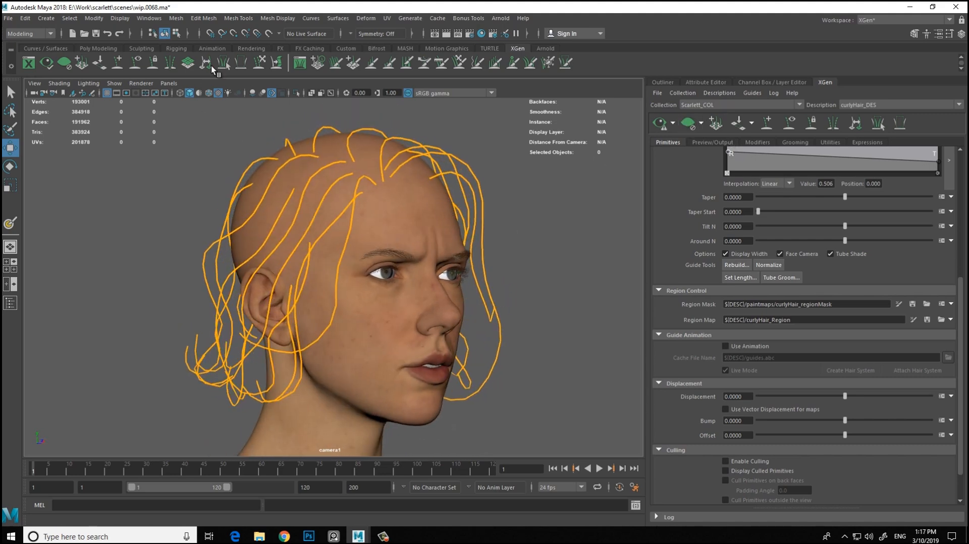
{"action": "left_click_drag", "start_coordinate": [236, 140], "coordinate": [370, 225], "text": "alt"}
{"action": "mouse_move", "coordinate": [392, 263]}
{"action": "left_mouse_down", "text": "alt"}
{"action": "mouse_move", "coordinate": [306, 258]}
{"action": "mouse_move", "coordinate": [313, 247]}
{"action": "mouse_move", "coordinate": [406, 270]}
{"action": "left_mouse_up", "text": "alt"}
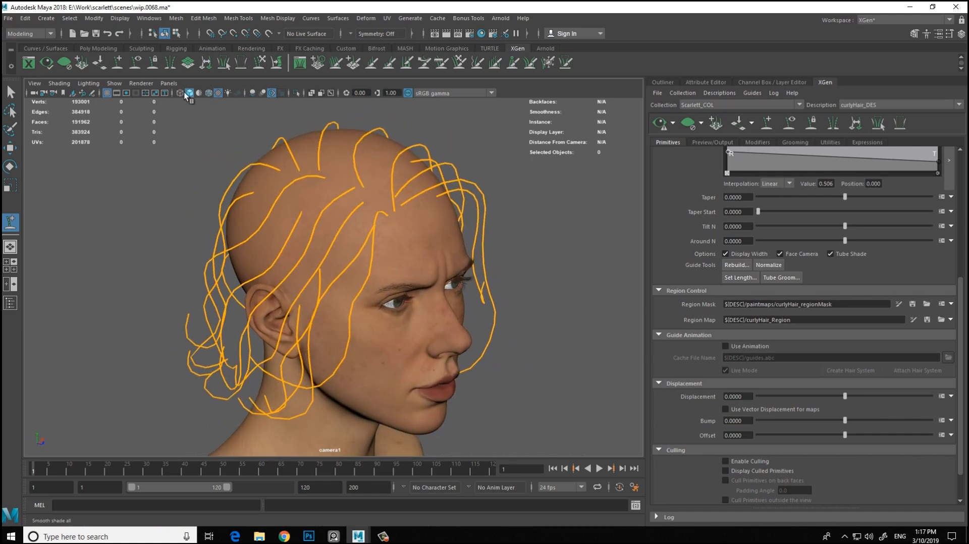
{"action": "left_click_drag", "start_coordinate": [173, 166], "coordinate": [418, 180], "text": "alt"}
{"action": "right_click_drag", "start_coordinate": [418, 180], "coordinate": [426, 152]}
{"action": "left_click", "coordinate": [10, 148]}
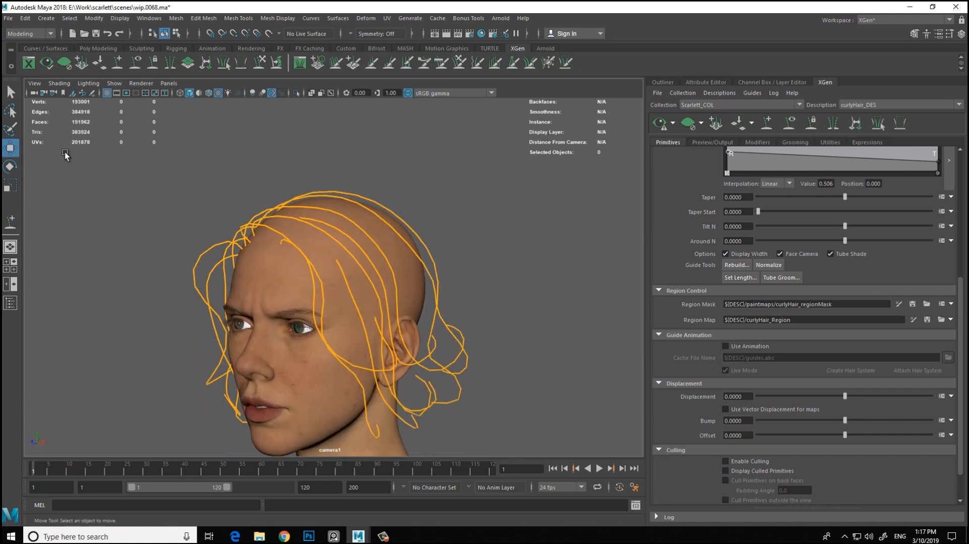
{"action": "left_click_drag", "start_coordinate": [172, 126], "coordinate": [262, 108], "text": "alt"}
{"action": "key", "text": "4"}
{"action": "left_click_drag", "start_coordinate": [276, 152], "coordinate": [474, 174], "text": "alt"}
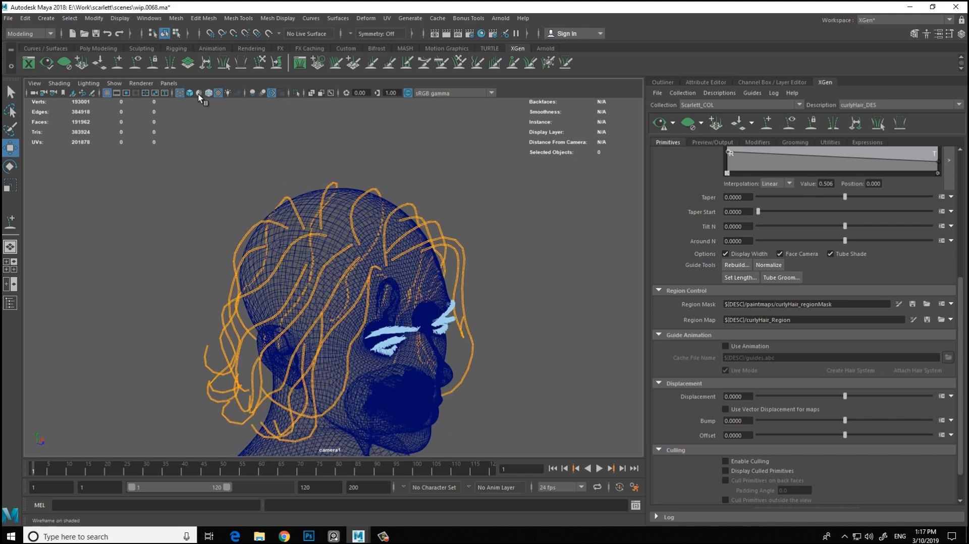
{"action": "left_click", "coordinate": [190, 93]}
Step: Add a new guide on the back of the head above and behind the left ear
{"action": "left_click", "coordinate": [117, 63]}
{"action": "left_click_drag", "start_coordinate": [353, 193], "coordinate": [457, 168], "text": "alt"}
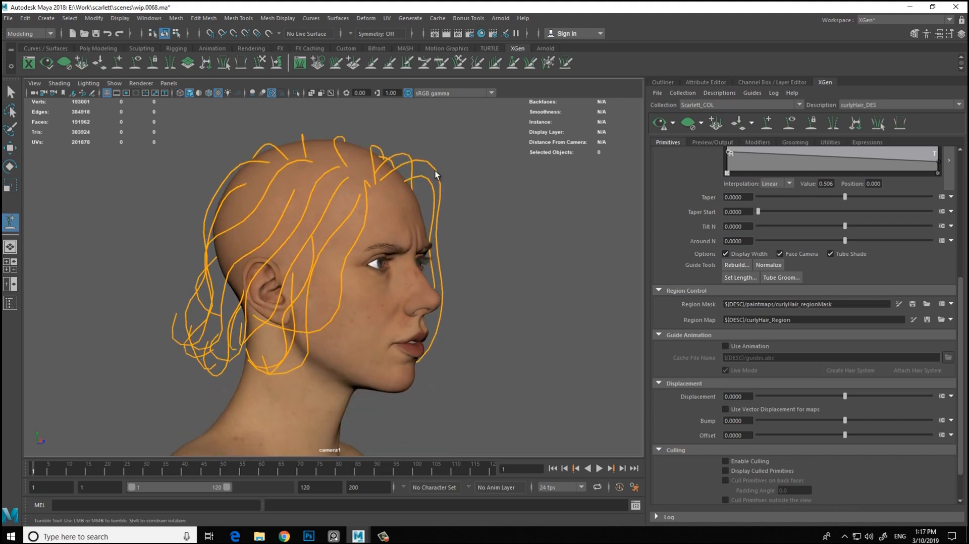
{"action": "right_click_drag", "start_coordinate": [458, 168], "coordinate": [526, 171], "text": "alt"}
{"action": "left_click_drag", "start_coordinate": [303, 204], "coordinate": [366, 217], "text": "alt"}
{"action": "right_click_drag", "start_coordinate": [353, 224], "coordinate": [89, 171], "text": "alt"}
{"action": "left_click_drag", "start_coordinate": [363, 194], "coordinate": [63, 203], "text": "alt"}
{"action": "left_click_drag", "start_coordinate": [434, 208], "coordinate": [621, 218], "text": "alt"}
{"action": "right_click_drag", "start_coordinate": [303, 217], "coordinate": [454, 222], "text": "alt"}
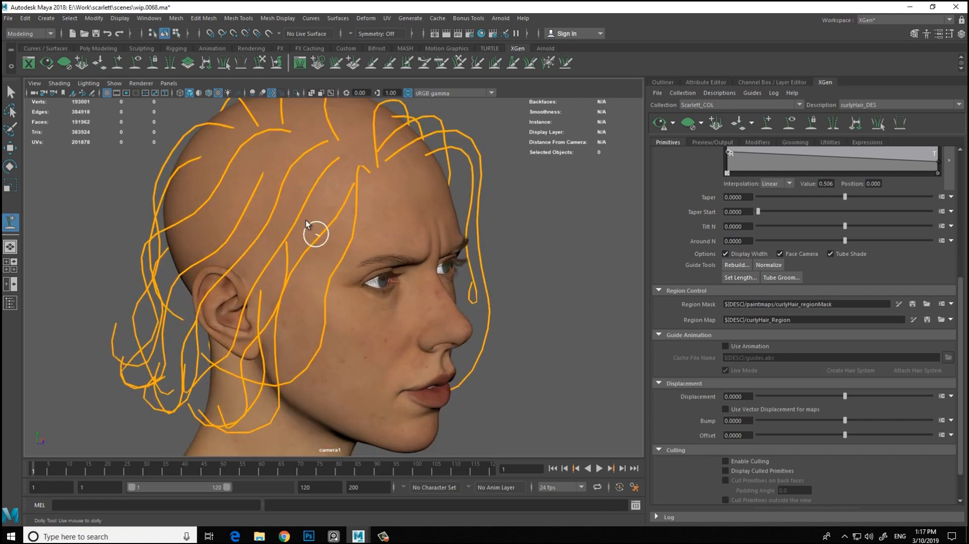
{"action": "left_click_drag", "start_coordinate": [339, 285], "coordinate": [377, 198], "text": "alt"}
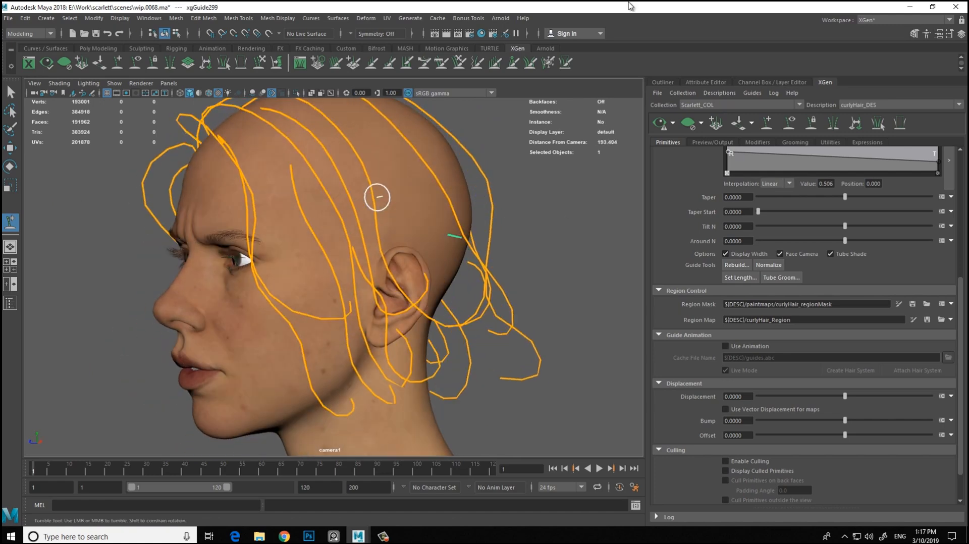
Step: Try to add a guide between the existing side guides at the right temple
{"action": "left_click_drag", "start_coordinate": [229, 130], "coordinate": [388, 194], "text": "alt"}
{"action": "right_click_drag", "start_coordinate": [349, 189], "coordinate": [351, 260], "text": "alt"}
{"action": "left_click_drag", "start_coordinate": [351, 260], "coordinate": [319, 179], "text": "alt"}
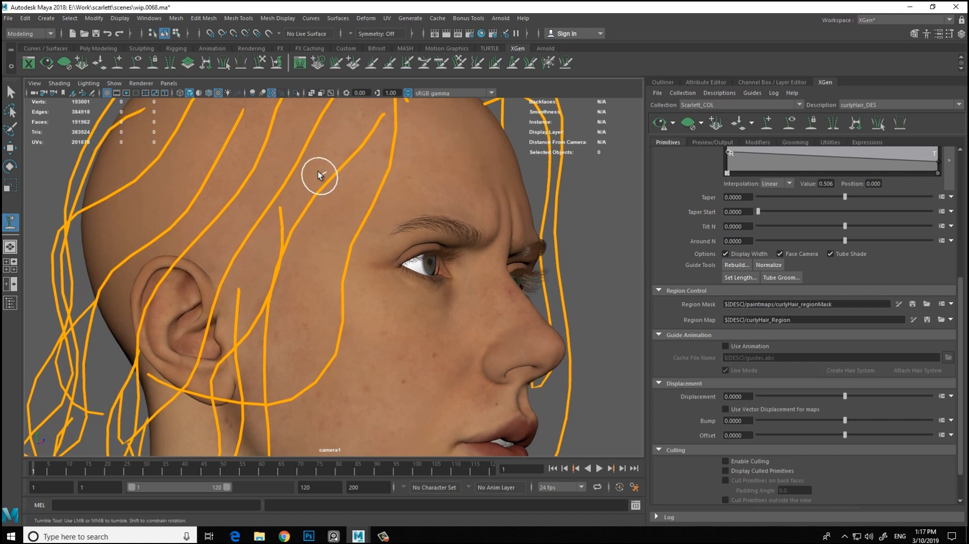
{"action": "left_click", "coordinate": [314, 156]}
{"action": "right_click_drag", "start_coordinate": [334, 212], "coordinate": [264, 246], "text": "alt"}
{"action": "left_click_drag", "start_coordinate": [264, 246], "coordinate": [242, 252], "text": "alt"}
{"action": "right_click_drag", "start_coordinate": [263, 253], "coordinate": [380, 291], "text": "alt"}
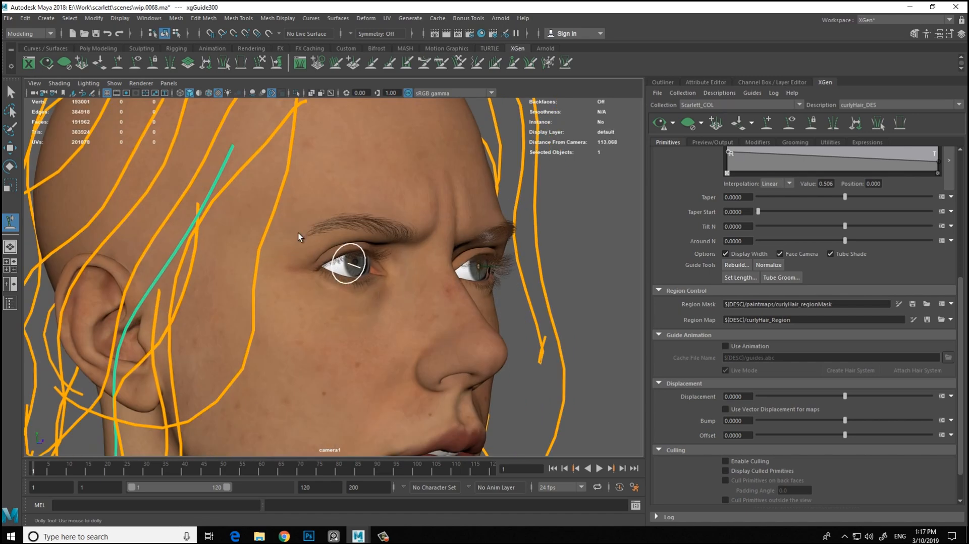
{"action": "left_click_drag", "start_coordinate": [380, 291], "coordinate": [312, 229], "text": "alt"}
{"action": "left_click", "coordinate": [322, 199]}
{"action": "right_click_drag", "start_coordinate": [272, 221], "coordinate": [228, 222], "text": "alt"}
{"action": "mouse_move", "coordinate": [272, 217]}
{"action": "left_mouse_down", "text": "alt"}
{"action": "mouse_move", "coordinate": [117, 250]}
{"action": "mouse_move", "coordinate": [329, 296]}
{"action": "mouse_move", "coordinate": [212, 242]}
{"action": "mouse_move", "coordinate": [86, 226]}
{"action": "mouse_move", "coordinate": [97, 241]}
{"action": "mouse_move", "coordinate": [113, 231]}
{"action": "mouse_move", "coordinate": [178, 94]}
{"action": "mouse_move", "coordinate": [356, 162]}
{"action": "left_mouse_up", "text": "alt"}
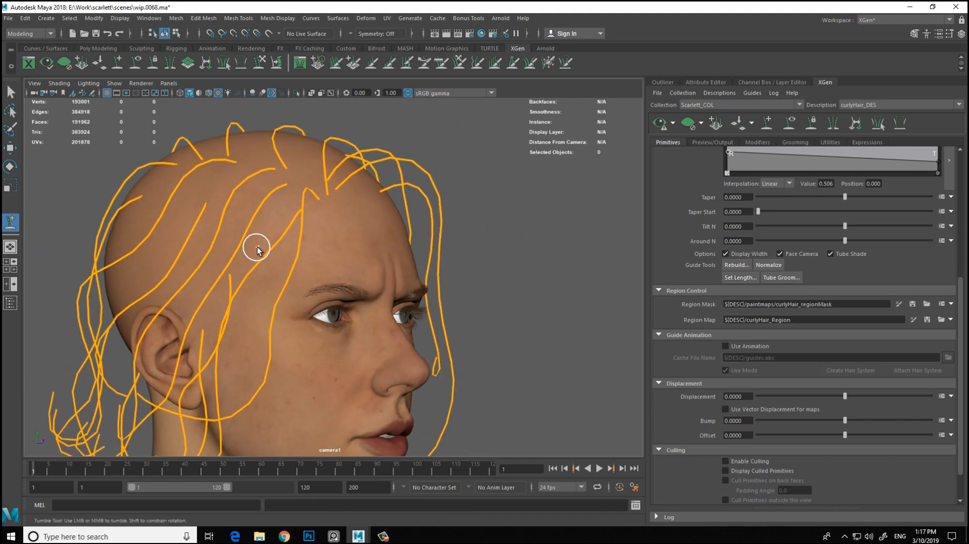
{"action": "left_click_drag", "start_coordinate": [293, 188], "coordinate": [277, 151], "text": "alt"}
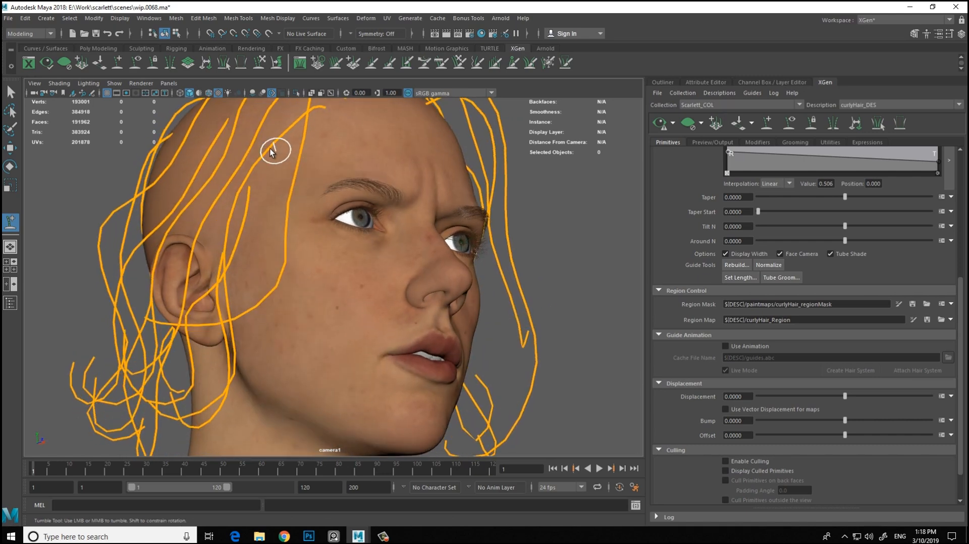
Step: Add a new guide at the right temple, between the side guides above the ear
{"action": "right_click_drag", "start_coordinate": [277, 151], "coordinate": [355, 196], "text": "alt"}
{"action": "left_click", "coordinate": [352, 178]}
{"action": "left_click_drag", "start_coordinate": [346, 216], "coordinate": [262, 247], "text": "alt"}
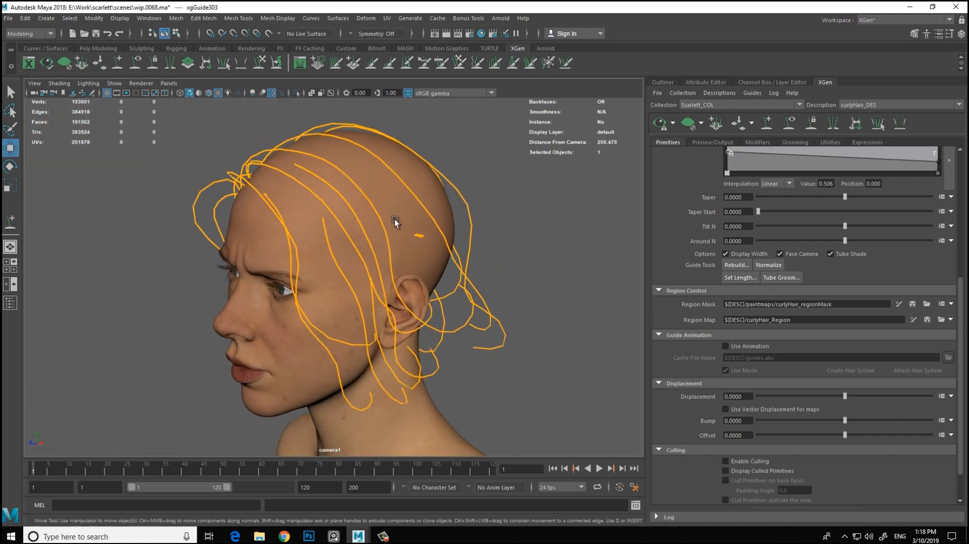
{"action": "key", "text": "w"}
Step: Select the new right temple guide and examine its root position among the neighbouring guides
{"action": "left_click_drag", "start_coordinate": [377, 230], "coordinate": [492, 211], "text": "alt"}
{"action": "left_click_drag", "start_coordinate": [419, 250], "coordinate": [355, 227], "text": "alt"}
{"action": "left_click", "coordinate": [442, 271]}
{"action": "right_click_drag", "start_coordinate": [354, 227], "coordinate": [372, 229], "text": "alt"}
{"action": "scroll", "coordinate": [289, 193], "scroll_direction": "up", "scroll_amount": 3}
{"action": "left_click", "coordinate": [289, 193]}
{"action": "scroll", "coordinate": [356, 250], "scroll_direction": "down", "scroll_amount": 3}
{"action": "left_click_drag", "start_coordinate": [356, 249], "coordinate": [370, 261], "text": "alt"}
{"action": "scroll", "coordinate": [365, 274], "scroll_direction": "up", "scroll_amount": 2}
{"action": "scroll", "coordinate": [370, 261], "scroll_direction": "up", "scroll_amount": 4}
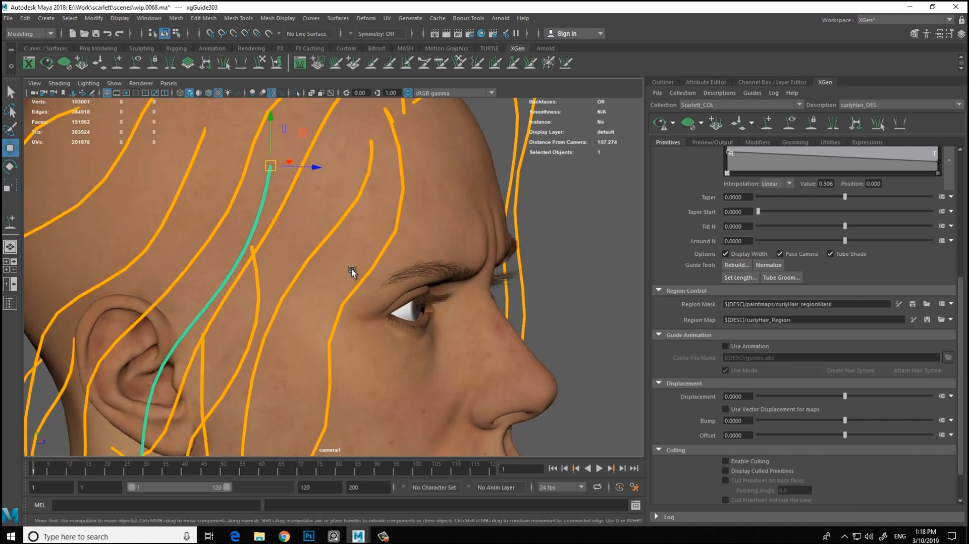
Step: Show the SCALPS layer and move the right temple guide's root forward onto the edge of the scalp hairline
{"action": "key", "text": "ctrl+a"}
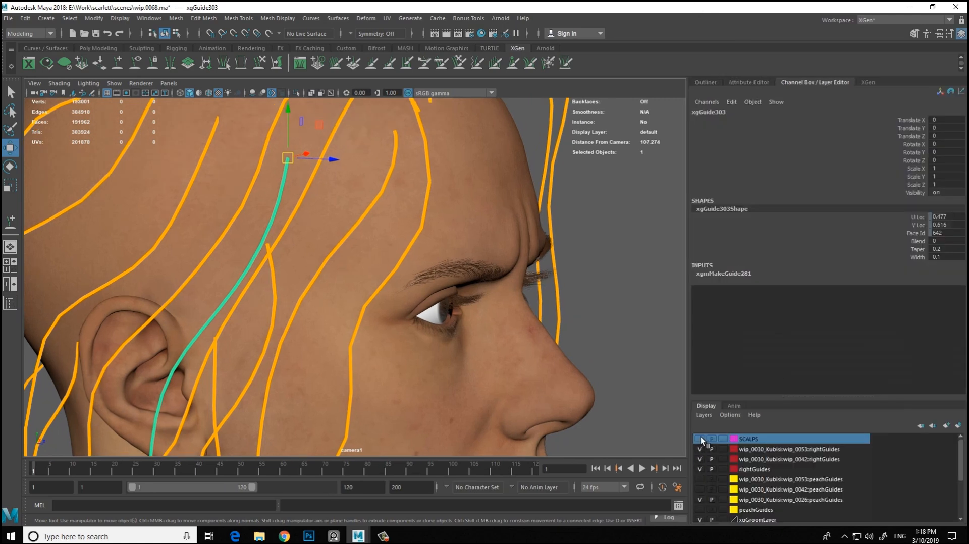
{"action": "left_click", "coordinate": [699, 439]}
{"action": "scroll", "coordinate": [312, 214], "scroll_direction": "up", "scroll_amount": 2}
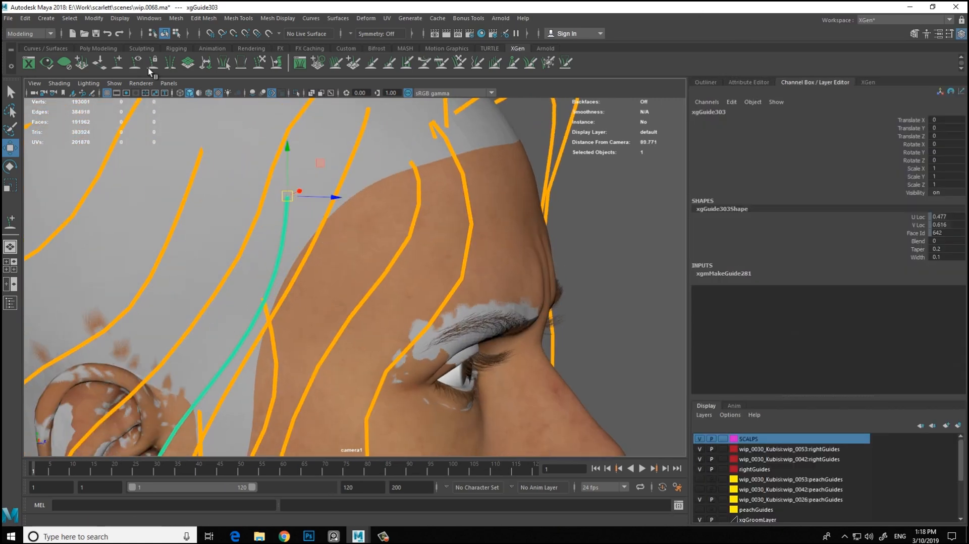
{"action": "scroll", "coordinate": [333, 300], "scroll_direction": "down", "scroll_amount": 3}
{"action": "left_click_drag", "start_coordinate": [333, 300], "coordinate": [363, 274], "text": "alt"}
{"action": "scroll", "coordinate": [379, 268], "scroll_direction": "down", "scroll_amount": 2}
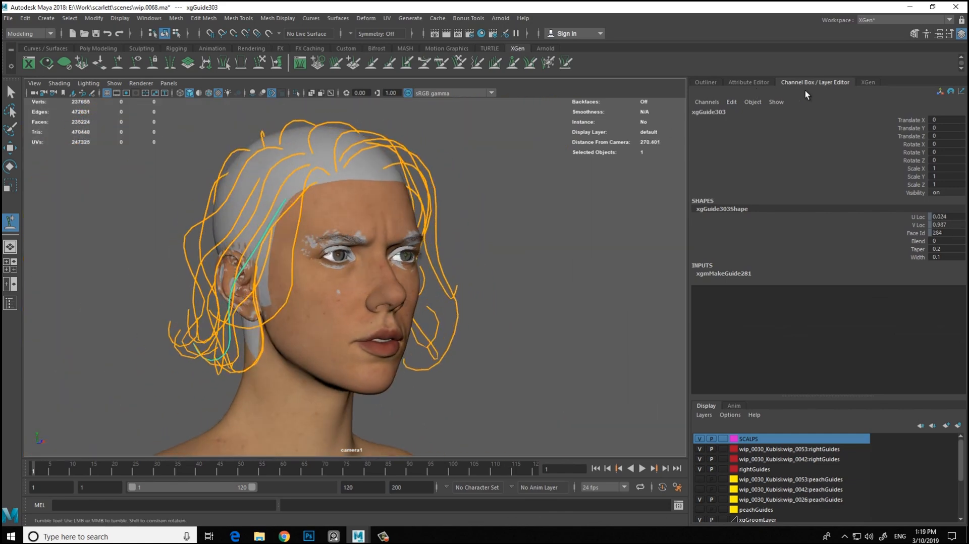
Step: Hide the SCALPS layer and sculpt the right temple guide so it falls beside the face along the neighbouring guides
{"action": "left_click_drag", "start_coordinate": [319, 236], "coordinate": [236, 281], "text": "alt"}
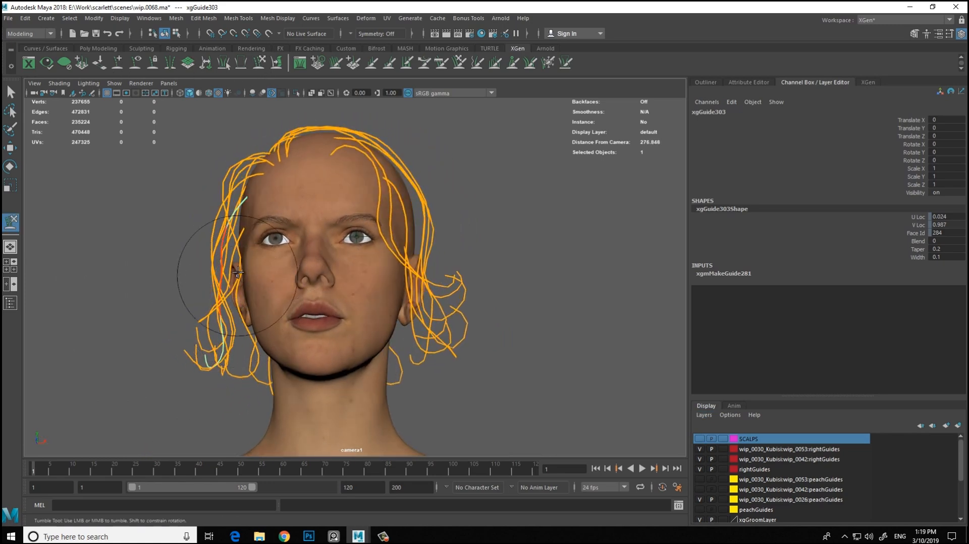
{"action": "left_click_drag", "start_coordinate": [326, 376], "coordinate": [316, 262], "text": "alt"}
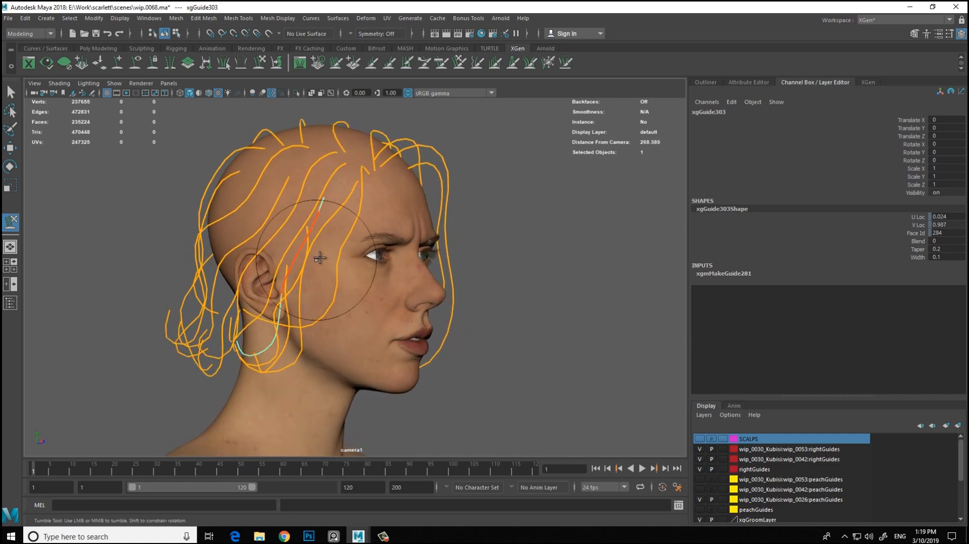
{"action": "left_click_drag", "start_coordinate": [328, 304], "coordinate": [304, 274], "text": "alt"}
{"action": "right_click_drag", "start_coordinate": [304, 275], "coordinate": [338, 277], "text": "alt"}
{"action": "middle_click_drag", "start_coordinate": [214, 254], "coordinate": [245, 278], "text": "alt"}
{"action": "right_click_drag", "start_coordinate": [238, 281], "coordinate": [222, 234], "text": "alt"}
{"action": "left_click_drag", "start_coordinate": [263, 229], "coordinate": [292, 223], "text": "alt"}
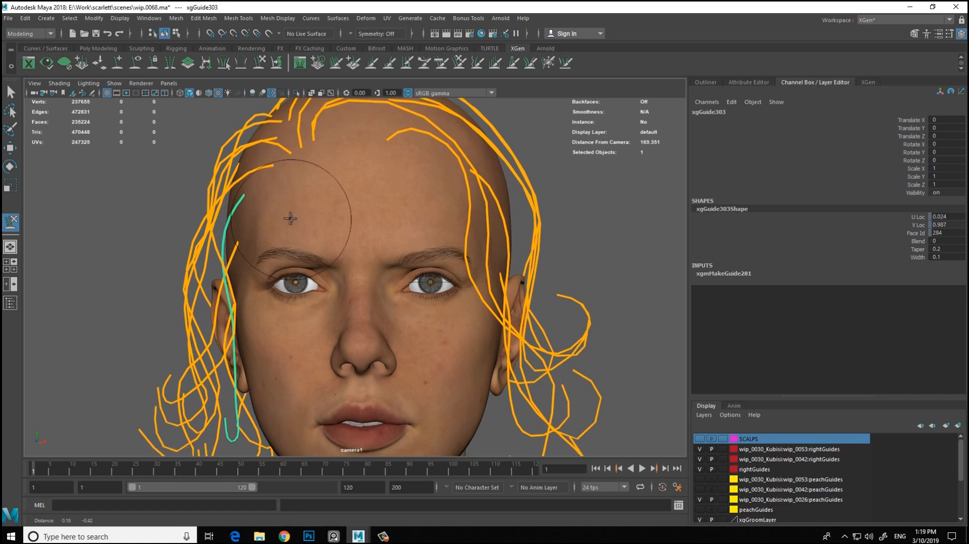
{"action": "right_click_drag", "start_coordinate": [292, 222], "coordinate": [360, 291], "text": "alt"}
{"action": "left_click_drag", "start_coordinate": [360, 291], "coordinate": [390, 312], "text": "alt"}
Step: Regenerate Clumping1's clumping points from the current guides and save the clumping maps
{"action": "left_click", "coordinate": [868, 83]}
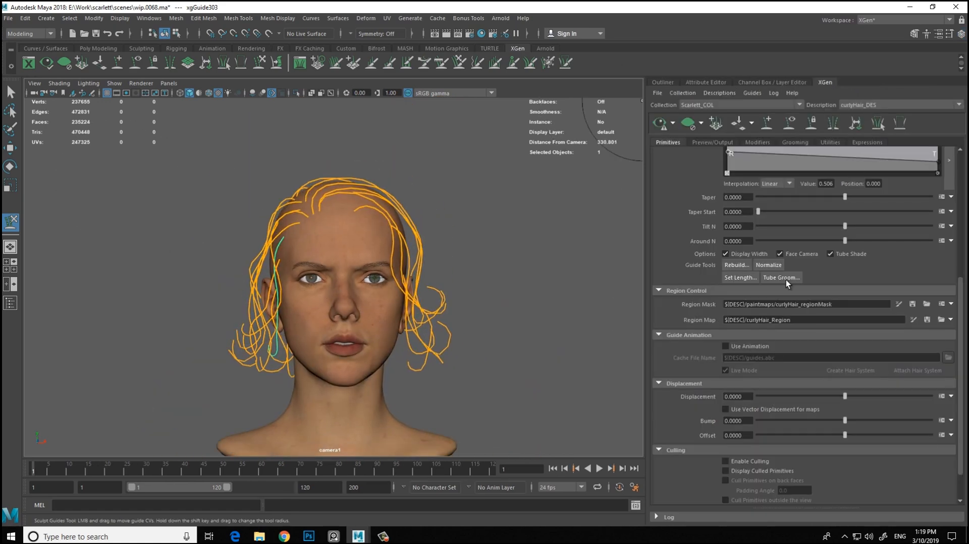
{"action": "middle_click_drag", "start_coordinate": [513, 316], "coordinate": [508, 296], "text": "alt"}
{"action": "left_click_drag", "start_coordinate": [568, 343], "coordinate": [553, 338], "text": "alt"}
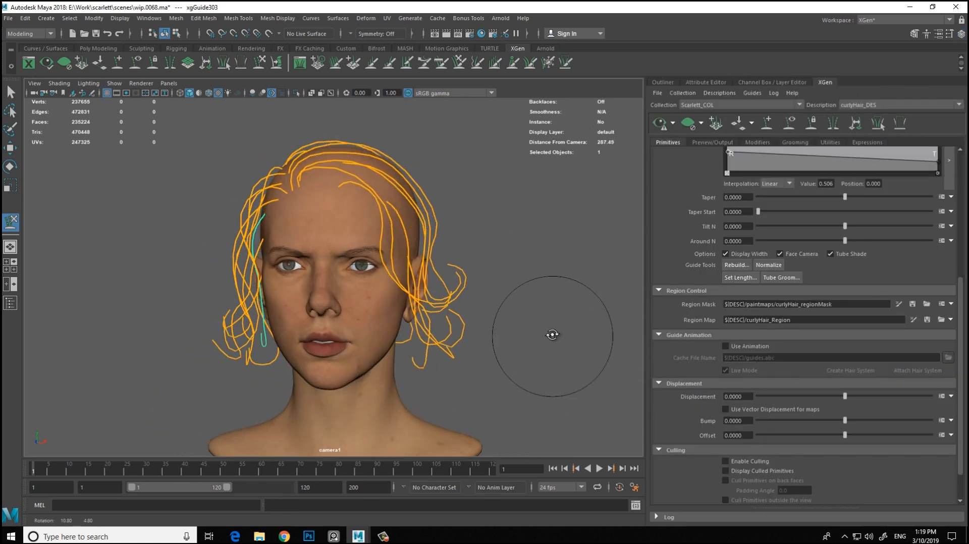
{"action": "left_click", "coordinate": [758, 142]}
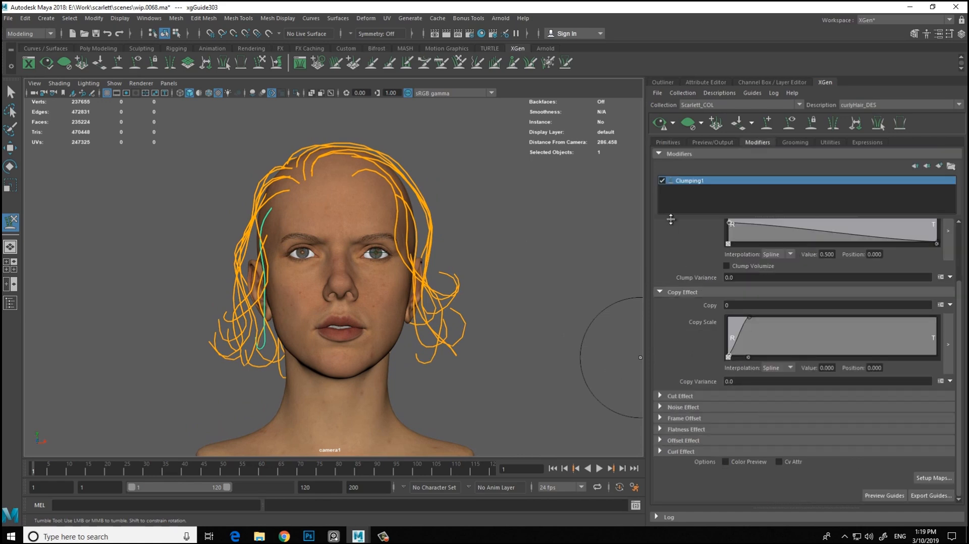
{"action": "left_click", "coordinate": [933, 478]}
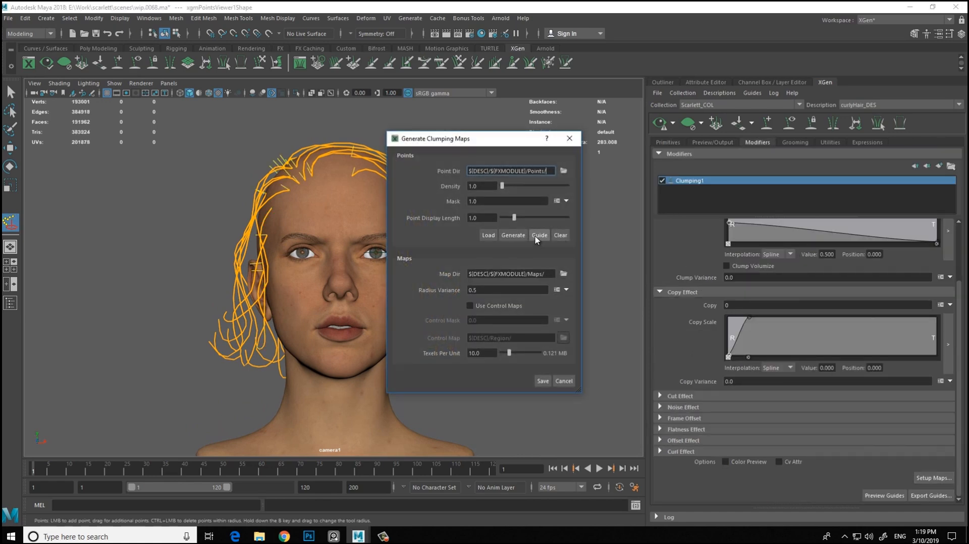
{"action": "left_click", "coordinate": [541, 381]}
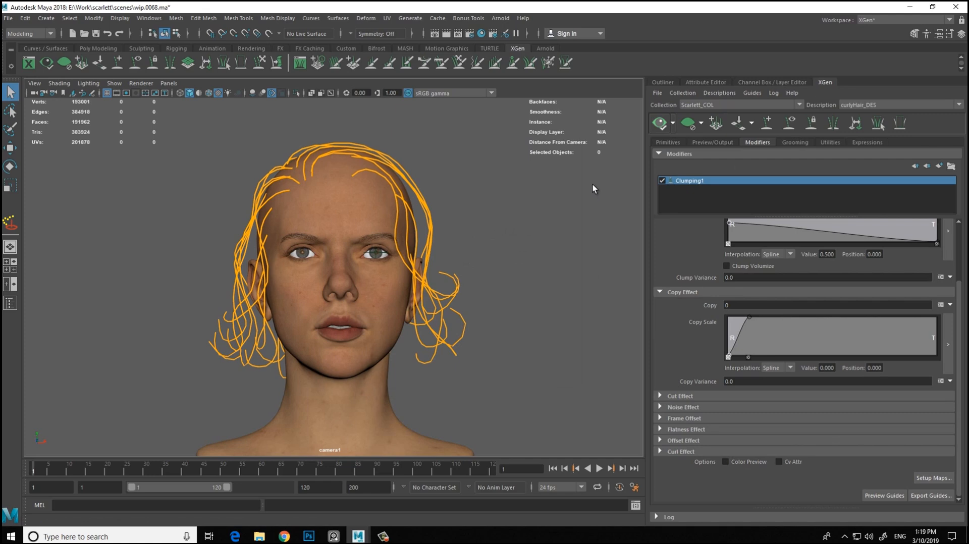
Step: Preview the hair from the front and side, and select the guide rooted in front of the character's left ear
{"action": "mouse_move", "coordinate": [552, 244]}
{"action": "left_mouse_down", "text": "alt"}
{"action": "mouse_move", "coordinate": [584, 242]}
{"action": "mouse_move", "coordinate": [521, 240]}
{"action": "mouse_move", "coordinate": [573, 246]}
{"action": "mouse_move", "coordinate": [552, 245]}
{"action": "left_mouse_up", "text": "alt"}
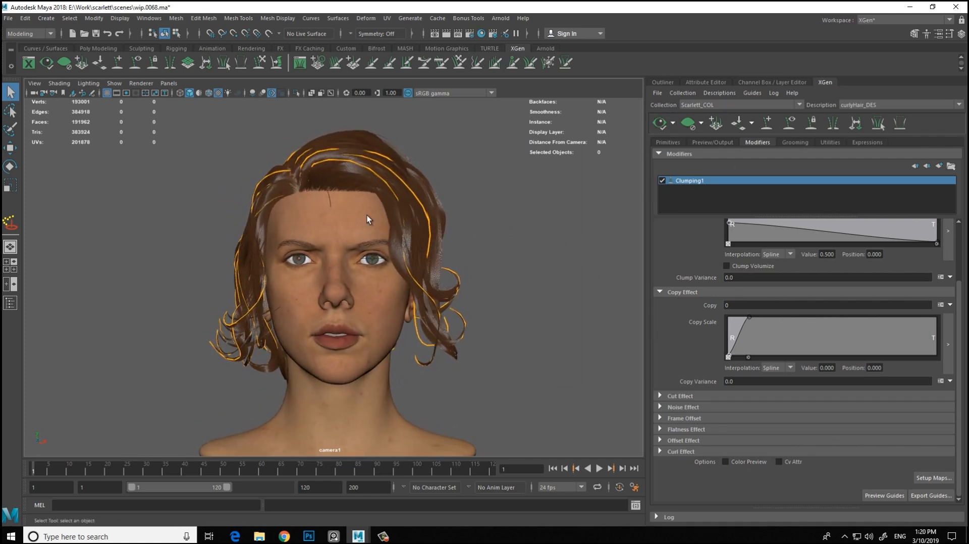
{"action": "middle_click_drag", "start_coordinate": [338, 214], "coordinate": [327, 218], "text": "alt"}
{"action": "left_click_drag", "start_coordinate": [327, 219], "coordinate": [195, 225], "text": "alt"}
{"action": "middle_click_drag", "start_coordinate": [195, 225], "coordinate": [215, 200], "text": "alt"}
{"action": "left_click_drag", "start_coordinate": [208, 241], "coordinate": [281, 308], "text": "alt"}
{"action": "left_click_drag", "start_coordinate": [310, 272], "coordinate": [373, 264], "text": "alt"}
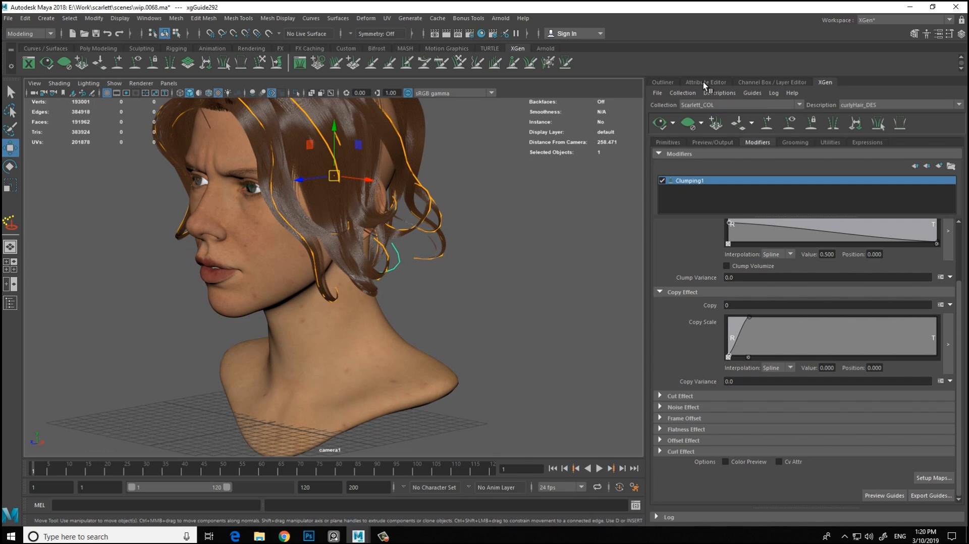
{"action": "left_click_drag", "start_coordinate": [416, 216], "coordinate": [404, 237], "text": "alt"}
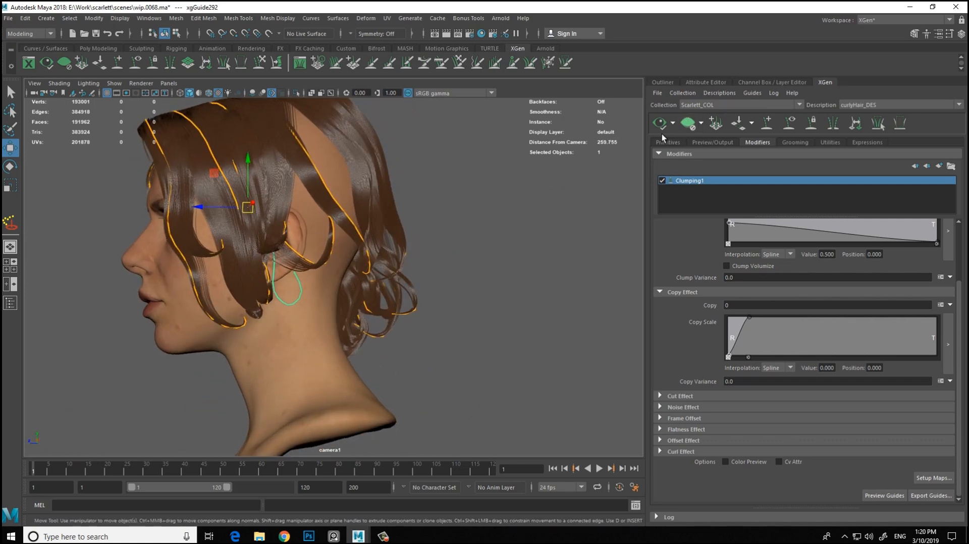
{"action": "right_click_drag", "start_coordinate": [507, 209], "coordinate": [410, 227], "text": "alt"}
Step: Examine Clumping1's clumping points on the side of the head and close the map setup without saving
{"action": "left_click", "coordinate": [933, 477]}
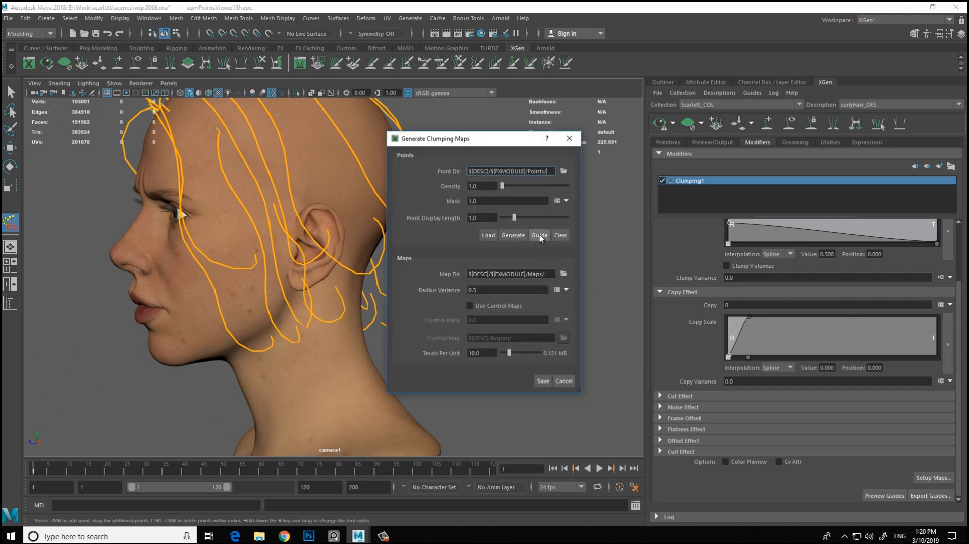
{"action": "left_click_drag", "start_coordinate": [421, 238], "coordinate": [227, 255], "text": "alt"}
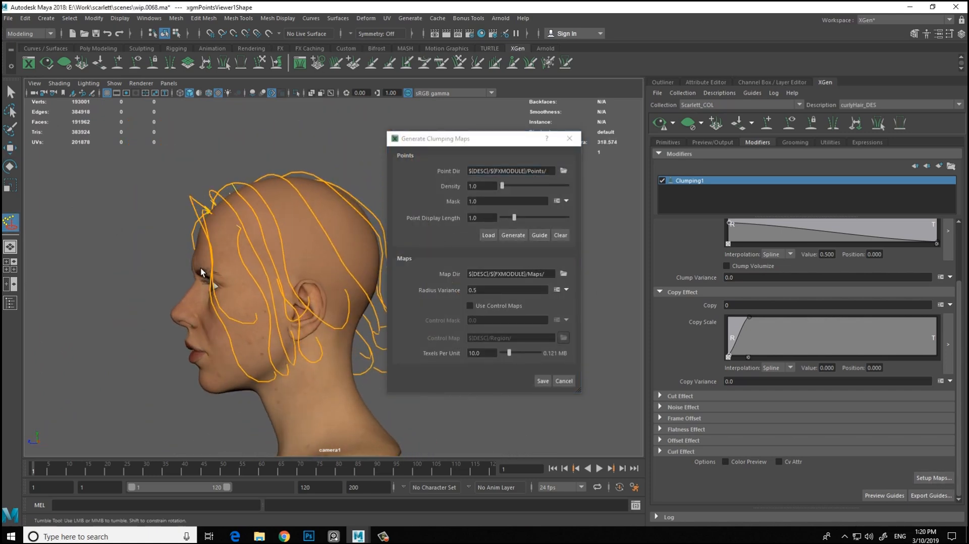
{"action": "right_click_drag", "start_coordinate": [227, 255], "coordinate": [263, 252], "text": "alt"}
{"action": "left_click", "coordinate": [570, 138]}
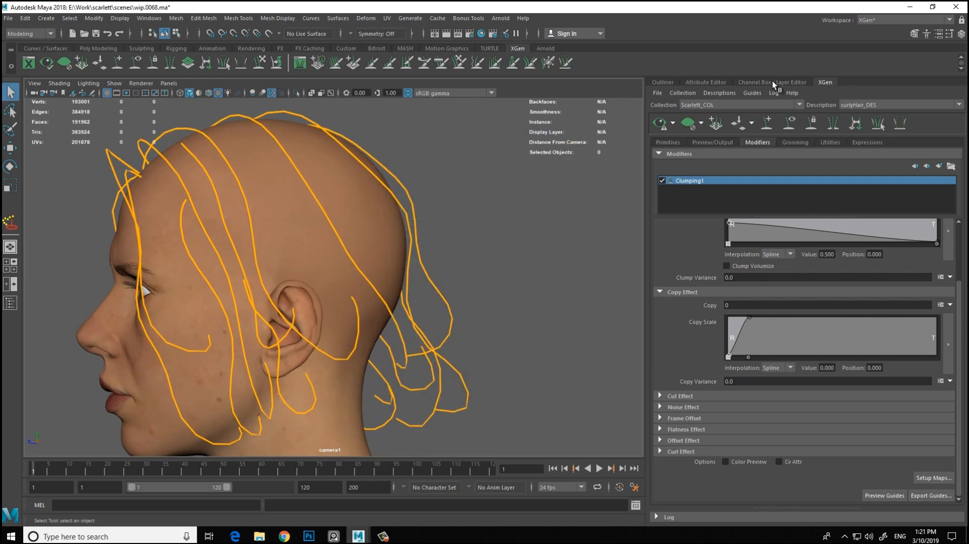
Step: Show the SCALPS layer to examine the side guides' roots against the scalp hairline, and hide the layer again
{"action": "left_click_drag", "start_coordinate": [525, 251], "coordinate": [581, 226], "text": "alt"}
{"action": "left_click", "coordinate": [790, 123]}
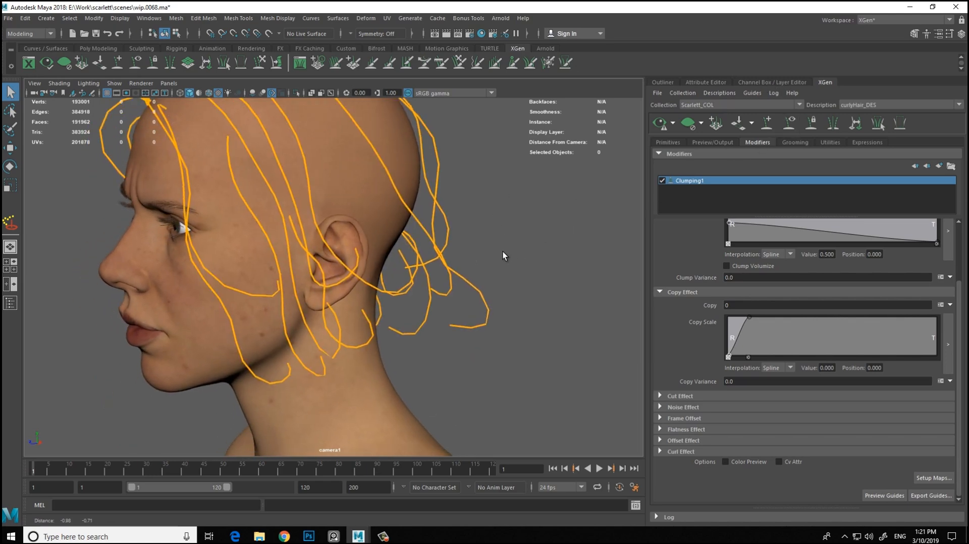
{"action": "scroll", "coordinate": [508, 253], "scroll_direction": "up", "scroll_amount": 3}
{"action": "middle_click_drag", "start_coordinate": [557, 225], "coordinate": [570, 239], "text": "alt"}
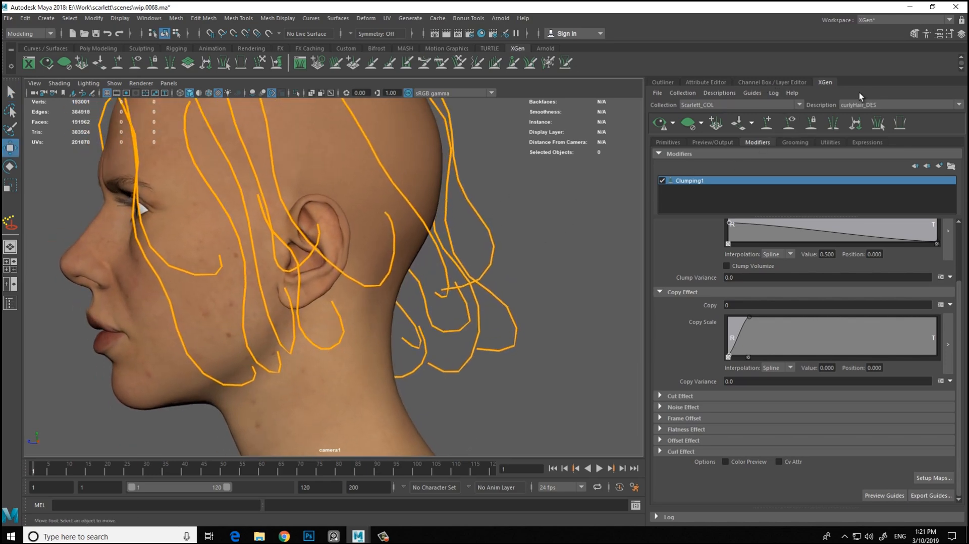
{"action": "left_click", "coordinate": [754, 81]}
{"action": "left_click", "coordinate": [698, 438]}
{"action": "left_click_drag", "start_coordinate": [519, 341], "coordinate": [543, 307], "text": "alt"}
{"action": "left_click", "coordinate": [699, 439]}
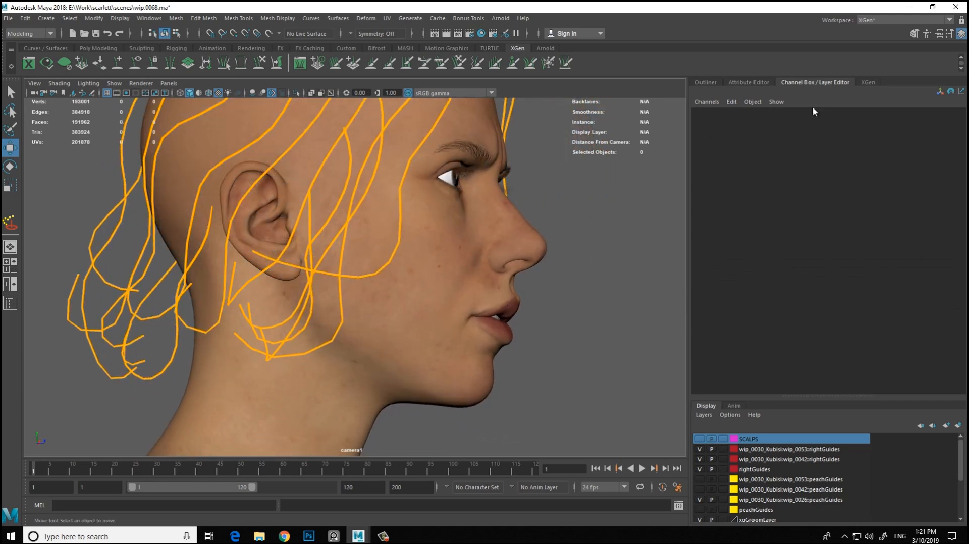
Step: Examine the clumping points around both ears through the map setup and check the guides in wireframe display
{"action": "left_click", "coordinate": [868, 82]}
{"action": "left_click", "coordinate": [928, 478]}
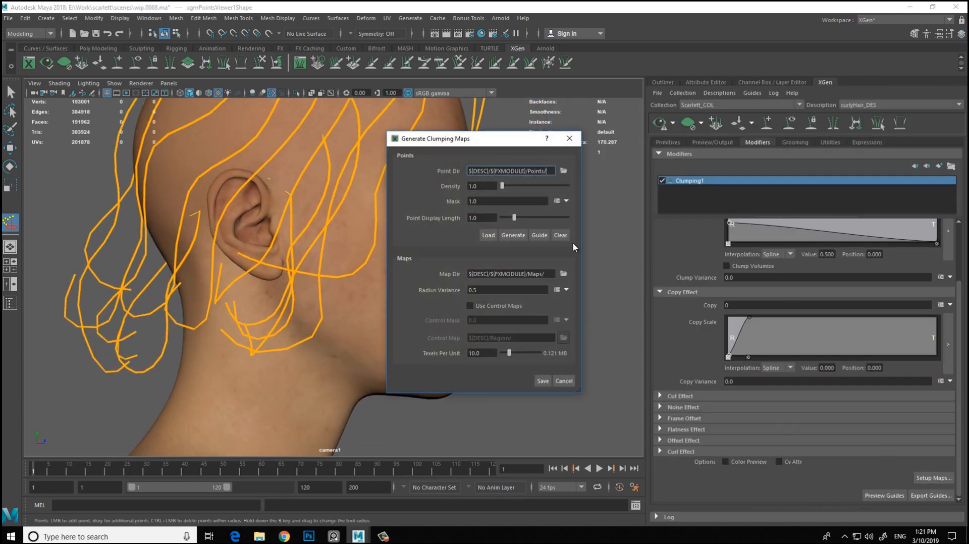
{"action": "left_click_drag", "start_coordinate": [282, 237], "coordinate": [303, 303], "text": "alt"}
{"action": "left_click", "coordinate": [570, 139]}
{"action": "left_click", "coordinate": [180, 93]}
{"action": "left_click_drag", "start_coordinate": [263, 146], "coordinate": [404, 144], "text": "alt"}
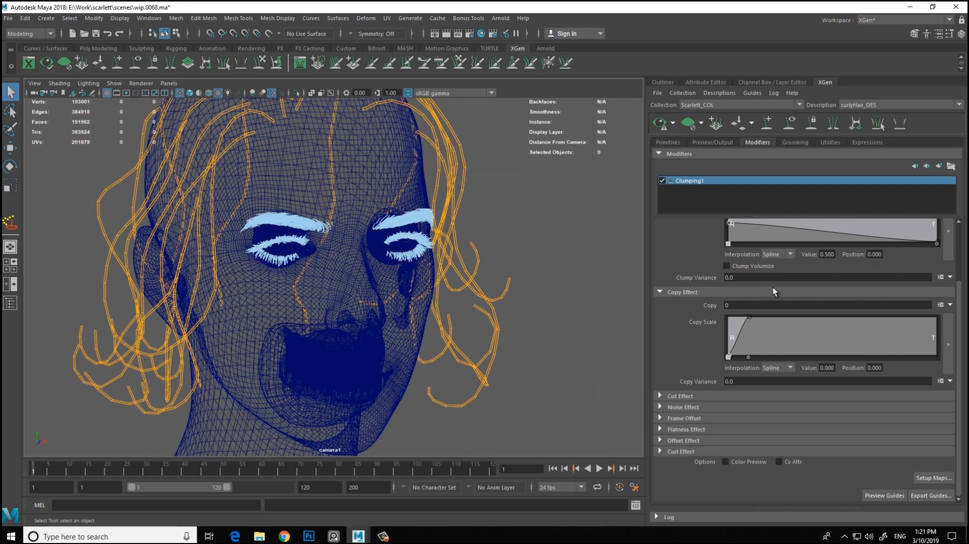
{"action": "left_click", "coordinate": [930, 478]}
{"action": "left_click", "coordinate": [189, 93]}
{"action": "left_click_drag", "start_coordinate": [272, 220], "coordinate": [123, 242], "text": "alt"}
{"action": "right_click_drag", "start_coordinate": [202, 268], "coordinate": [340, 304], "text": "alt"}
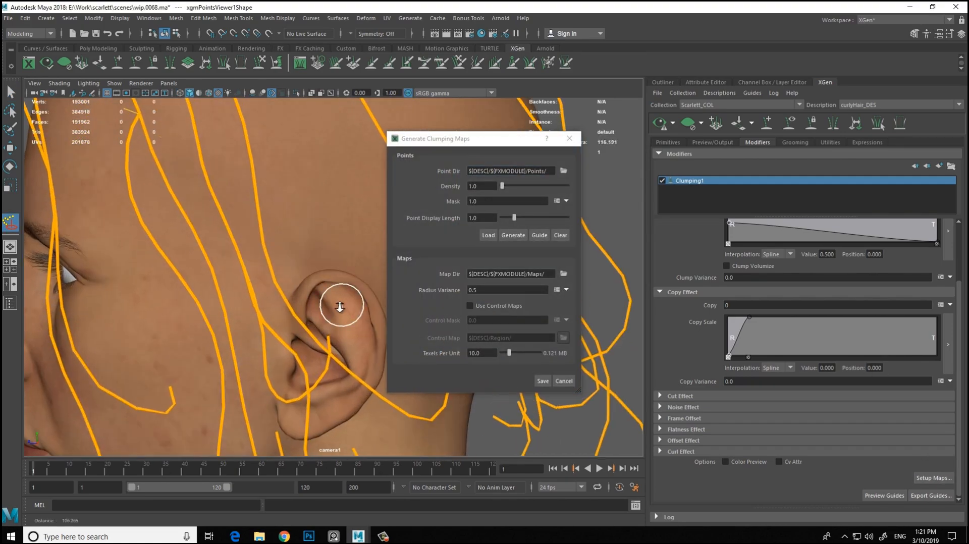
Step: Close the clumping map setup without saving and adjust the root position of the guide in front of the left ear
{"action": "left_click", "coordinate": [569, 138]}
{"action": "left_click_drag", "start_coordinate": [258, 188], "coordinate": [254, 273], "text": "alt"}
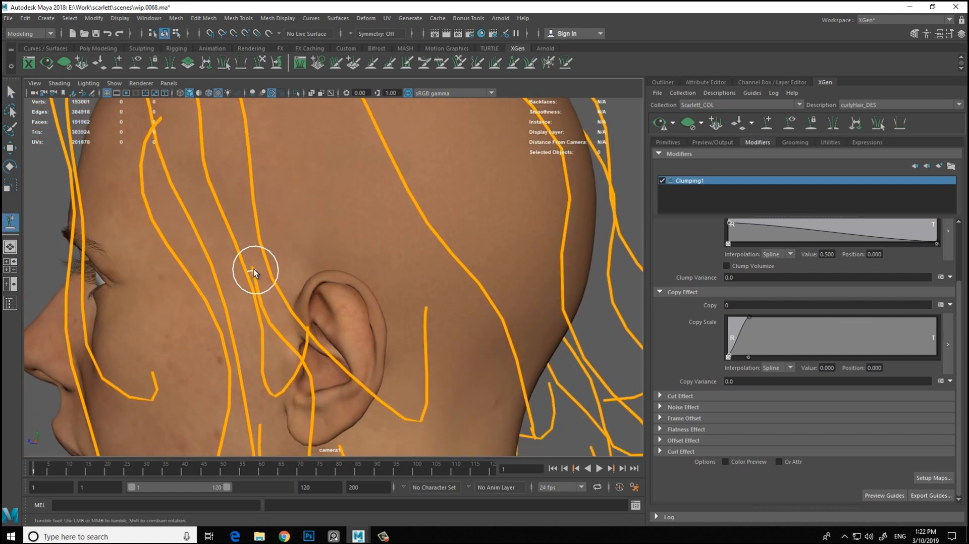
{"action": "right_click_drag", "start_coordinate": [312, 207], "coordinate": [243, 214], "text": "alt"}
{"action": "left_click_drag", "start_coordinate": [242, 214], "coordinate": [283, 217], "text": "alt"}
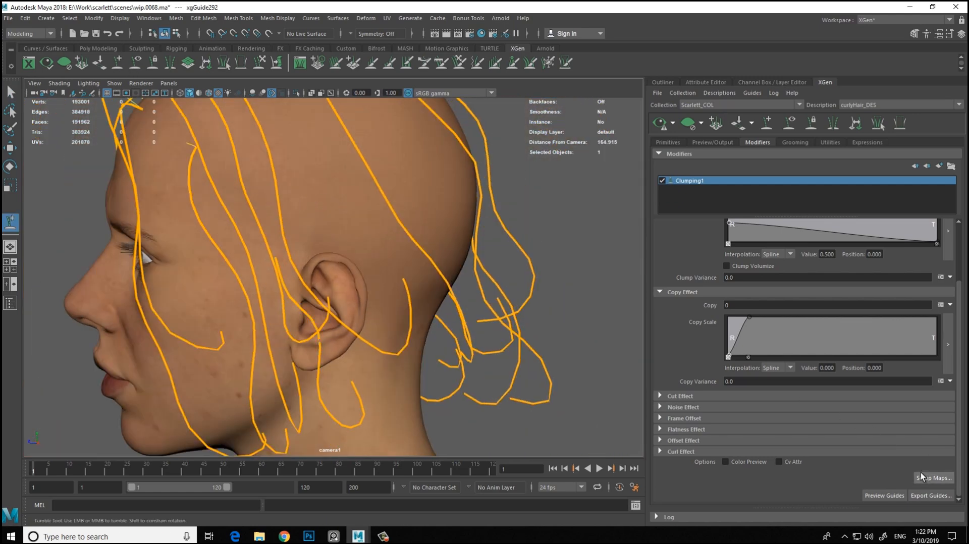
Step: Regenerate Clumping1's clumping points from the adjusted guides and save the clumping maps
{"action": "left_click", "coordinate": [919, 477]}
{"action": "left_click_drag", "start_coordinate": [325, 250], "coordinate": [302, 250], "text": "alt"}
{"action": "left_click", "coordinate": [542, 380]}
{"action": "left_click_drag", "start_coordinate": [510, 320], "coordinate": [491, 309], "text": "alt"}
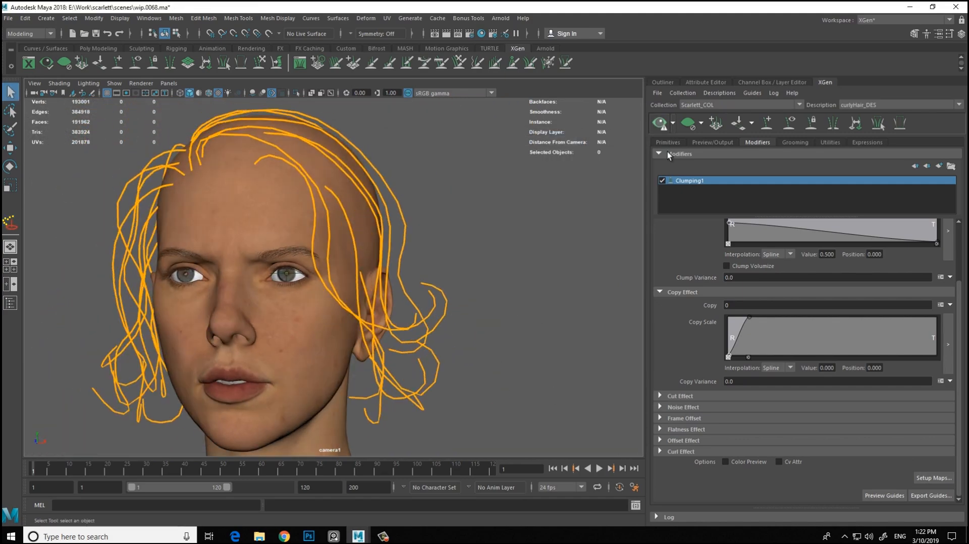
Step: Preview the regenerated hair, examine it from the front and sides, and save the scene
{"action": "left_click_drag", "start_coordinate": [533, 235], "coordinate": [452, 246], "text": "alt"}
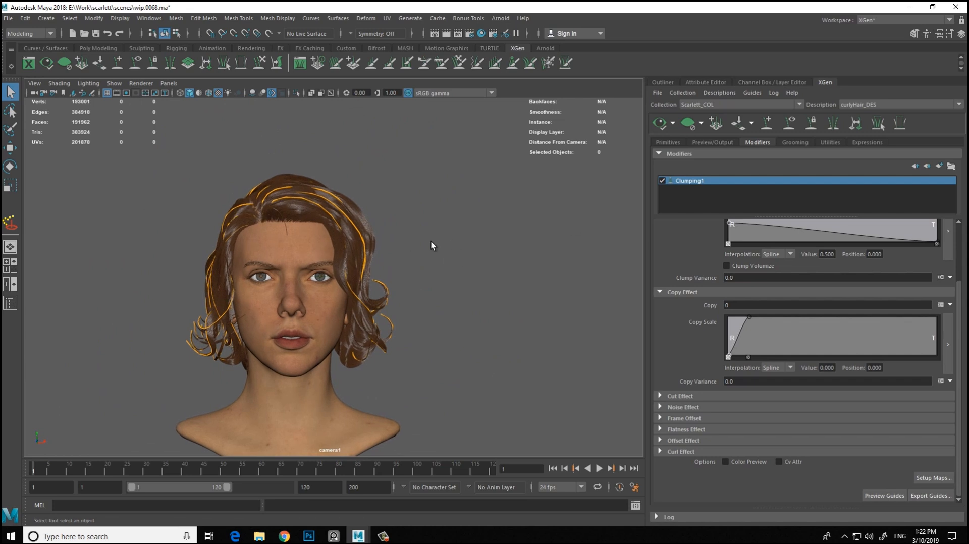
{"action": "middle_click_drag", "start_coordinate": [405, 239], "coordinate": [441, 237], "text": "alt"}
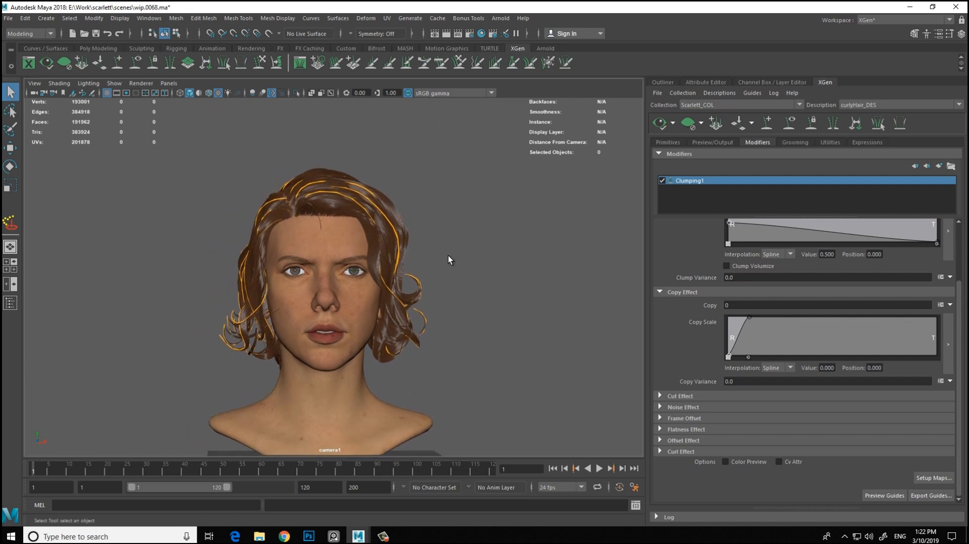
{"action": "right_click_drag", "start_coordinate": [448, 255], "coordinate": [496, 286], "text": "alt"}
{"action": "middle_click_drag", "start_coordinate": [487, 281], "coordinate": [507, 266], "text": "alt"}
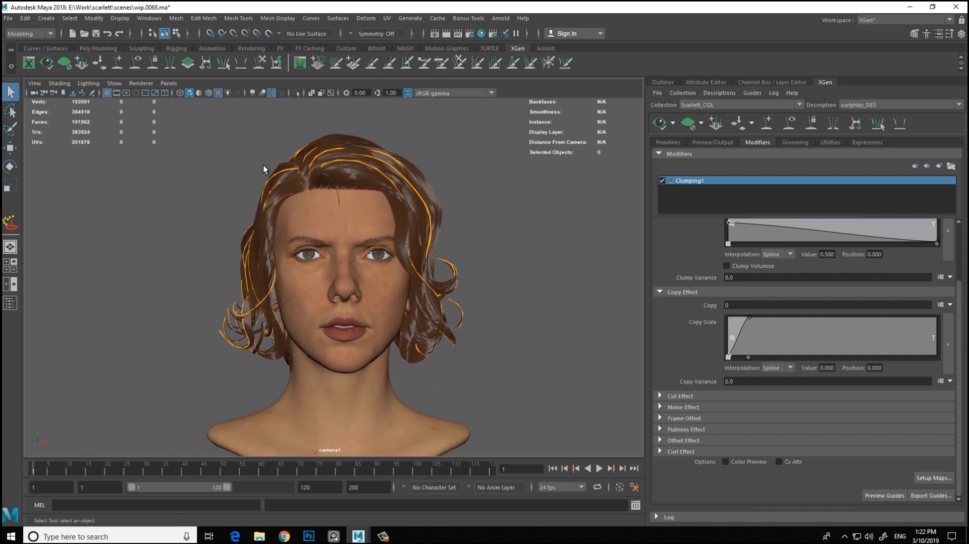
{"action": "left_click_drag", "start_coordinate": [477, 204], "coordinate": [315, 238], "text": "alt"}
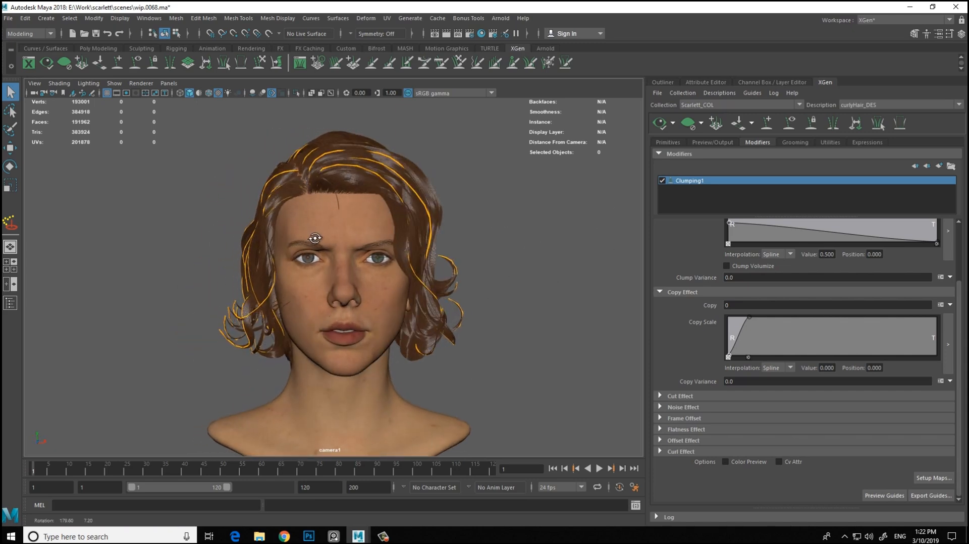
{"action": "left_click_drag", "start_coordinate": [380, 254], "coordinate": [470, 250], "text": "alt"}
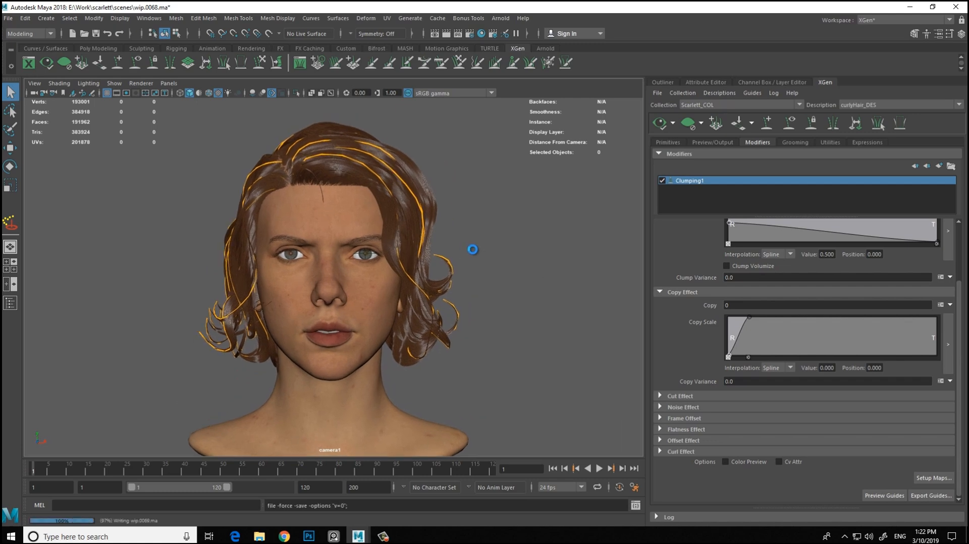
Step: Clear the hair preview and sculpt the outer guide that falls from the parting down the character's right side
{"action": "left_click_drag", "start_coordinate": [309, 189], "coordinate": [361, 177], "text": "alt"}
{"action": "left_click", "coordinate": [690, 124]}
{"action": "left_click_drag", "start_coordinate": [259, 213], "coordinate": [239, 206], "text": "alt"}
{"action": "key", "text": "w"}
{"action": "left_click", "coordinate": [249, 208]}
{"action": "middle_click_drag", "start_coordinate": [237, 173], "coordinate": [231, 240], "text": "alt"}
{"action": "right_click_drag", "start_coordinate": [231, 240], "coordinate": [279, 260], "text": "alt"}
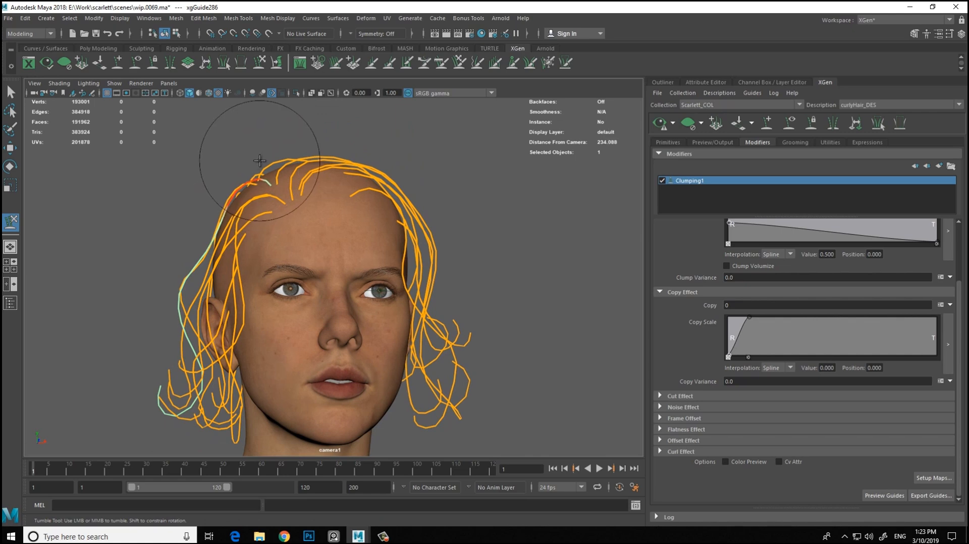
{"action": "middle_click_drag", "start_coordinate": [260, 161], "coordinate": [306, 217], "text": "alt"}
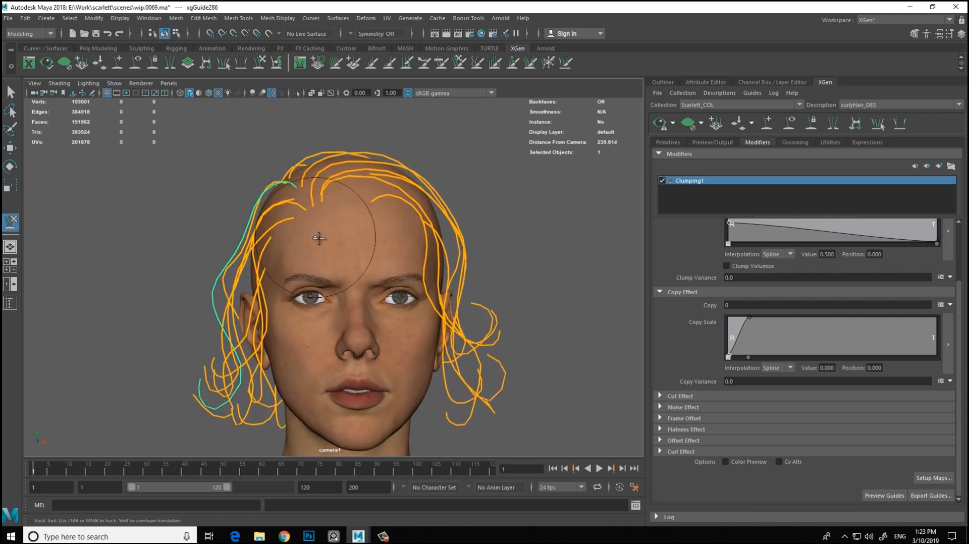
{"action": "right_click_drag", "start_coordinate": [313, 236], "coordinate": [255, 227], "text": "alt"}
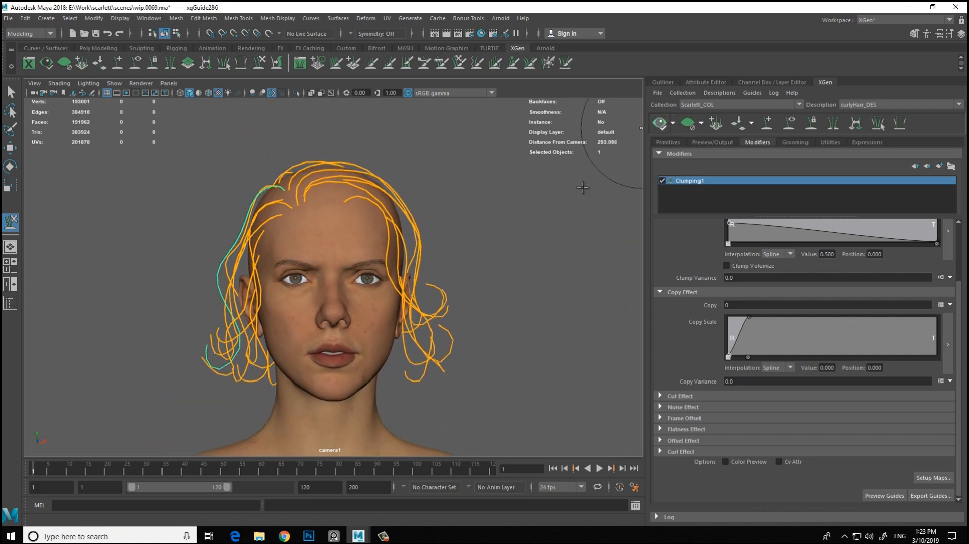
Step: Check the hair preview and sculpt the neighbouring guide further back on the character's right side into a smooth outward curve
{"action": "middle_click_drag", "start_coordinate": [579, 183], "coordinate": [443, 171], "text": "alt"}
{"action": "left_click_drag", "start_coordinate": [305, 227], "coordinate": [360, 218], "text": "alt"}
{"action": "left_click", "coordinate": [687, 123]}
{"action": "key", "text": "w"}
{"action": "left_click_drag", "start_coordinate": [238, 225], "coordinate": [180, 231], "text": "alt"}
{"action": "left_click_drag", "start_coordinate": [145, 236], "coordinate": [181, 256]}
{"action": "mouse_move", "coordinate": [199, 254]}
{"action": "left_mouse_down", "text": "alt"}
{"action": "mouse_move", "coordinate": [239, 296]}
{"action": "mouse_move", "coordinate": [183, 275]}
{"action": "mouse_move", "coordinate": [207, 252]}
{"action": "left_mouse_up", "text": "alt"}
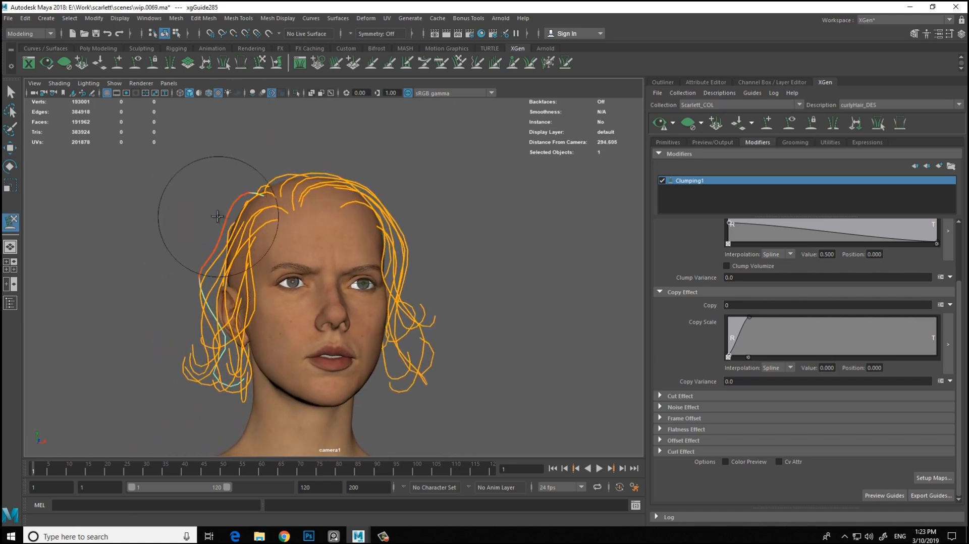
Step: Sculpt the guide near the crown on the character's right side to lift it, and preview the hair
{"action": "left_click_drag", "start_coordinate": [546, 205], "coordinate": [514, 209], "text": "alt"}
{"action": "left_click_drag", "start_coordinate": [580, 213], "coordinate": [507, 218], "text": "alt"}
{"action": "left_click_drag", "start_coordinate": [334, 184], "coordinate": [286, 176], "text": "alt"}
{"action": "left_click_drag", "start_coordinate": [324, 232], "coordinate": [306, 173], "text": "alt"}
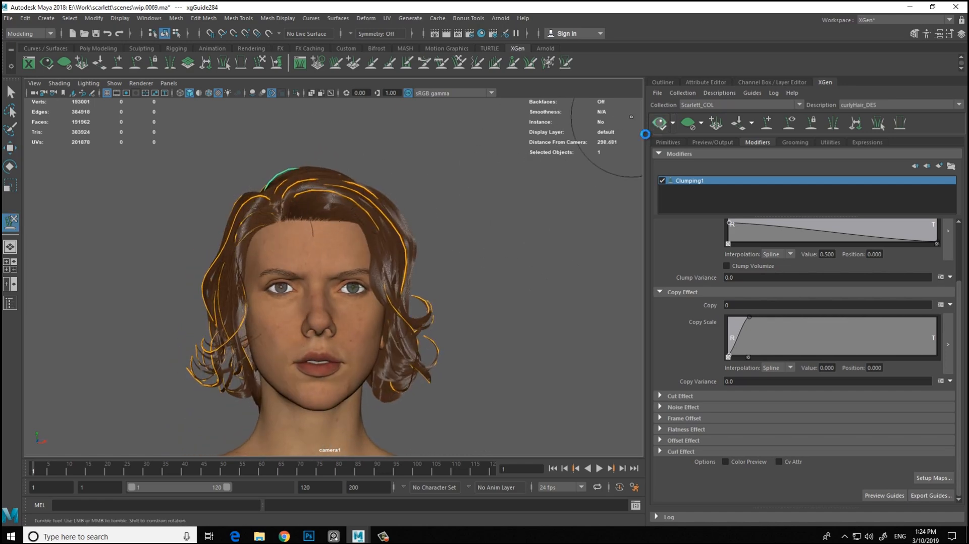
Step: Clear the preview, select the guide at the character's left temple and adjust its root position among its neighbours
{"action": "left_click_drag", "start_coordinate": [438, 178], "coordinate": [329, 186], "text": "alt"}
{"action": "key", "text": "w"}
{"action": "left_click_drag", "start_coordinate": [402, 192], "coordinate": [317, 216], "text": "alt"}
{"action": "right_click_drag", "start_coordinate": [293, 227], "coordinate": [579, 152], "text": "alt"}
{"action": "right_click_drag", "start_coordinate": [372, 186], "coordinate": [467, 229], "text": "alt"}
{"action": "left_click_drag", "start_coordinate": [467, 228], "coordinate": [238, 173], "text": "alt"}
{"action": "key", "text": "w"}
{"action": "key", "text": "y"}
{"action": "mouse_move", "coordinate": [187, 126]}
{"action": "right_mouse_down", "text": "alt"}
{"action": "mouse_move", "coordinate": [265, 182]}
{"action": "mouse_move", "coordinate": [262, 75]}
{"action": "right_mouse_up", "text": "alt"}
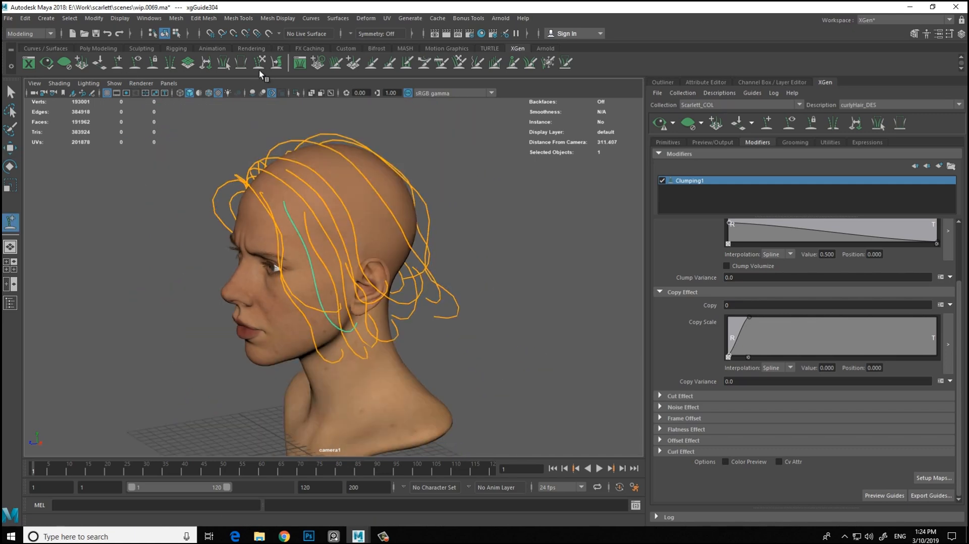
Step: Sculpt the left temple guide so its length follows the neighbouring guides beside the cheek
{"action": "left_click_drag", "start_coordinate": [348, 205], "coordinate": [234, 230], "text": "alt"}
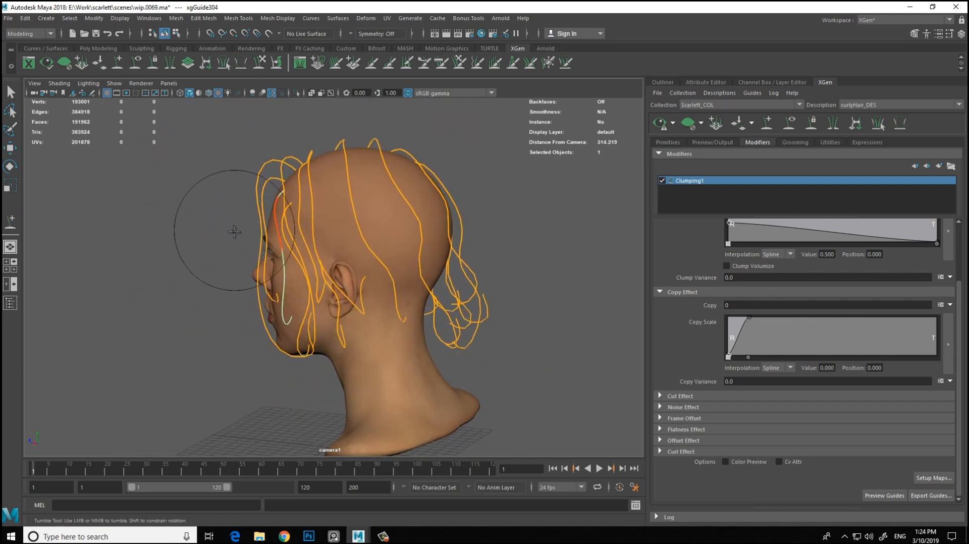
{"action": "left_click_drag", "start_coordinate": [290, 260], "coordinate": [268, 373], "text": "alt"}
{"action": "left_click_drag", "start_coordinate": [287, 337], "coordinate": [267, 308], "text": "alt"}
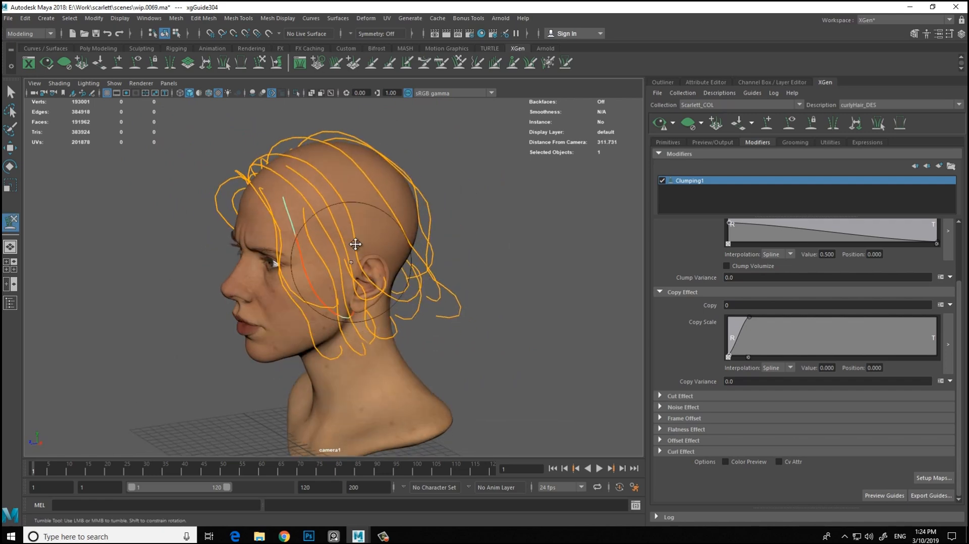
{"action": "scroll", "coordinate": [249, 280], "scroll_direction": "up", "scroll_amount": 5}
{"action": "left_click_drag", "start_coordinate": [219, 220], "coordinate": [303, 327], "text": "alt"}
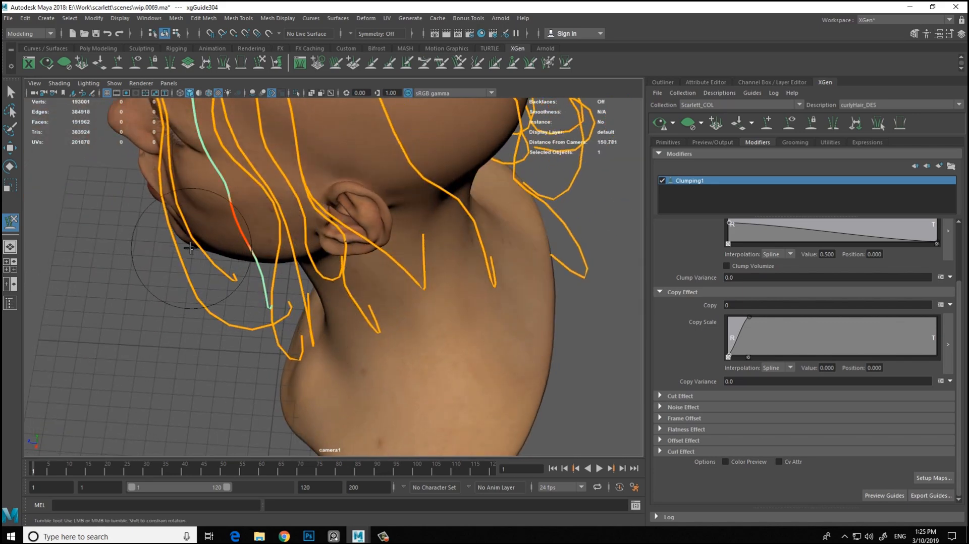
{"action": "left_click_drag", "start_coordinate": [275, 298], "coordinate": [253, 341], "text": "alt"}
Step: Isolate the left temple guide together with its neighbouring guides and view them from above
{"action": "key", "text": "w"}
{"action": "right_click_drag", "start_coordinate": [252, 341], "coordinate": [185, 171], "text": "alt"}
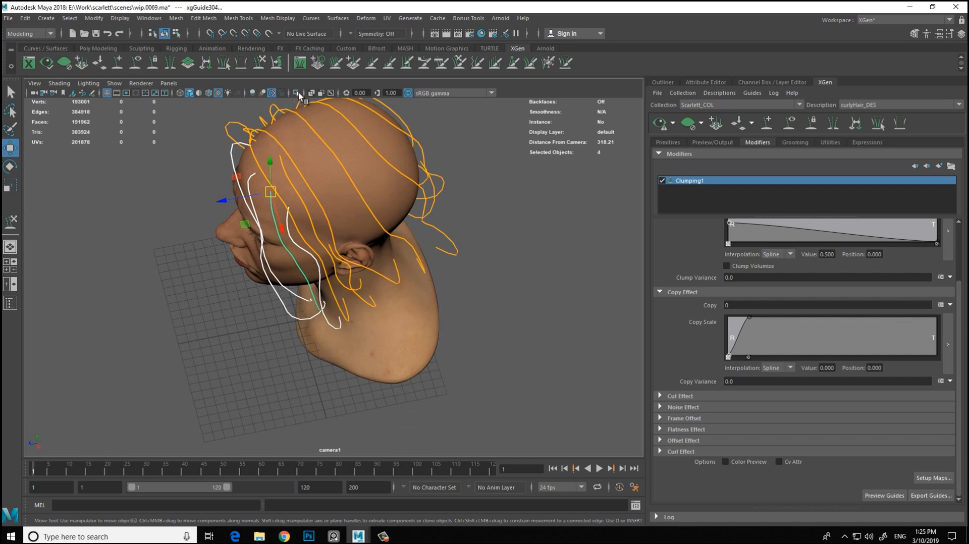
{"action": "left_click", "coordinate": [296, 93]}
{"action": "left_click_drag", "start_coordinate": [331, 190], "coordinate": [342, 253], "text": "alt"}
{"action": "left_click_drag", "start_coordinate": [342, 253], "coordinate": [279, 290]}
{"action": "left_click", "coordinate": [295, 95]}
{"action": "left_click", "coordinate": [296, 95]}
{"action": "left_click_drag", "start_coordinate": [363, 186], "coordinate": [300, 246], "text": "alt"}
{"action": "left_click_drag", "start_coordinate": [299, 246], "coordinate": [292, 266]}
{"action": "mouse_move", "coordinate": [293, 266]}
{"action": "left_mouse_down", "text": "alt"}
{"action": "mouse_move", "coordinate": [276, 356]}
{"action": "mouse_move", "coordinate": [208, 302]}
{"action": "mouse_move", "coordinate": [140, 314]}
{"action": "mouse_move", "coordinate": [262, 288]}
{"action": "mouse_move", "coordinate": [298, 244]}
{"action": "mouse_move", "coordinate": [396, 225]}
{"action": "mouse_move", "coordinate": [357, 210]}
{"action": "mouse_move", "coordinate": [323, 166]}
{"action": "left_mouse_up", "text": "alt"}
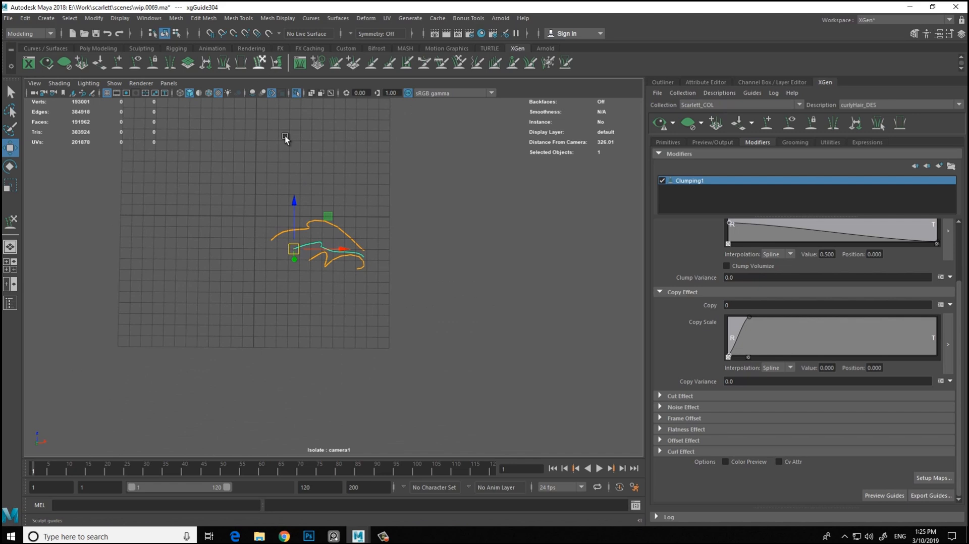
Step: Sculpt the isolated temple guide to flow between its two neighbours, and end the isolation
{"action": "scroll", "coordinate": [318, 252], "scroll_direction": "up", "scroll_amount": 3}
{"action": "scroll", "coordinate": [174, 199], "scroll_direction": "down", "scroll_amount": 2}
{"action": "scroll", "coordinate": [306, 224], "scroll_direction": "up", "scroll_amount": 2}
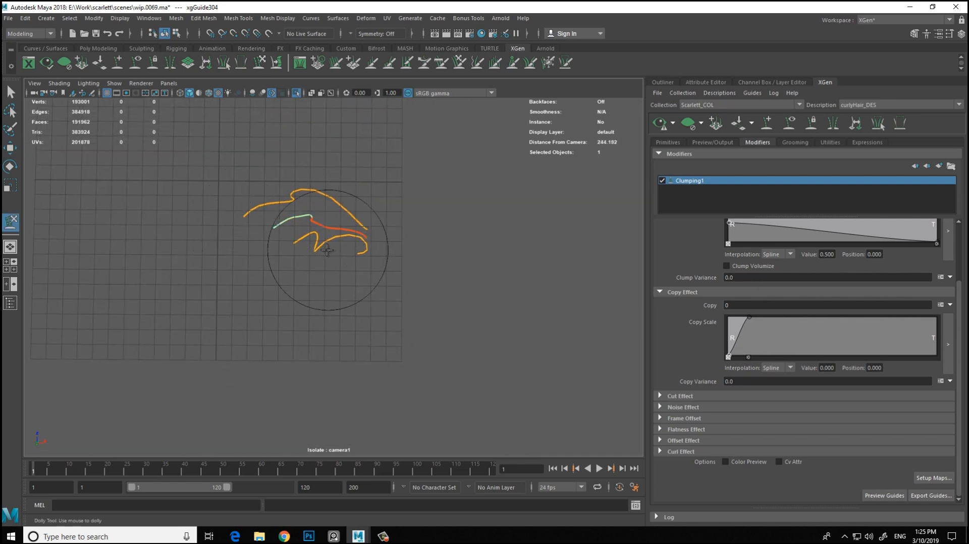
{"action": "left_click_drag", "start_coordinate": [414, 303], "coordinate": [328, 340], "text": "alt"}
{"action": "left_click_drag", "start_coordinate": [339, 259], "coordinate": [292, 232], "text": "alt"}
{"action": "key", "text": "ctrl+1"}
Step: Sculpt the lower end of the left temple guide into line with the surrounding curls
{"action": "right_click_drag", "start_coordinate": [292, 233], "coordinate": [309, 279], "text": "alt"}
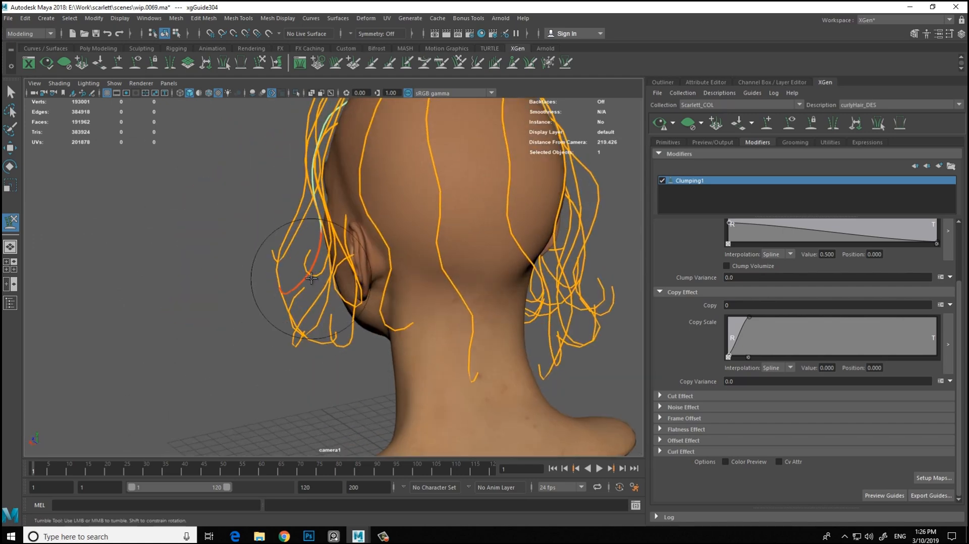
{"action": "mouse_move", "coordinate": [318, 258]}
{"action": "left_mouse_down", "text": "alt"}
{"action": "mouse_move", "coordinate": [277, 370]}
{"action": "mouse_move", "coordinate": [303, 424]}
{"action": "mouse_move", "coordinate": [335, 388]}
{"action": "mouse_move", "coordinate": [351, 287]}
{"action": "mouse_move", "coordinate": [305, 325]}
{"action": "left_mouse_up", "text": "alt"}
{"action": "right_click_drag", "start_coordinate": [338, 309], "coordinate": [316, 203], "text": "alt"}
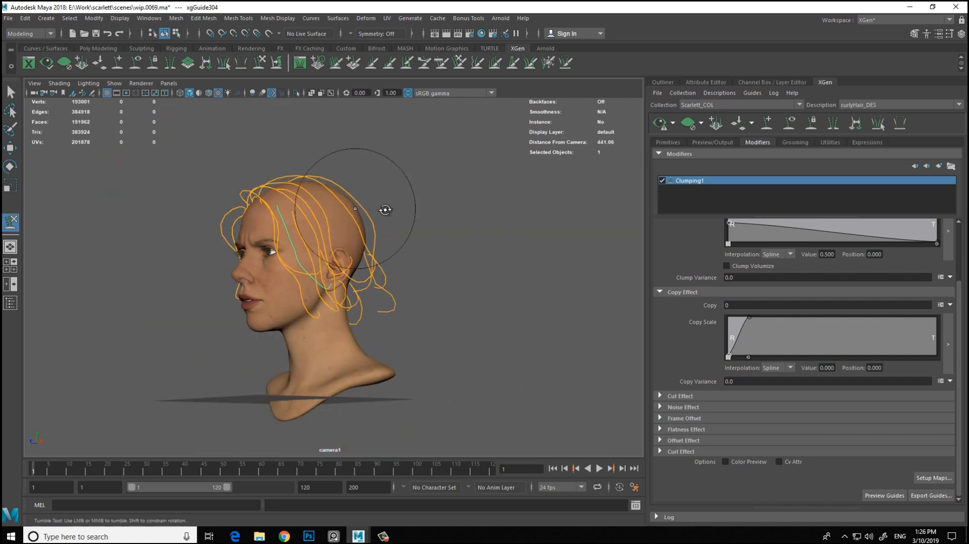
{"action": "left_click_drag", "start_coordinate": [316, 203], "coordinate": [398, 214], "text": "alt"}
Step: Save new clumping maps for Clumping1 from the current guides and preview the hair from the front
{"action": "right_click_drag", "start_coordinate": [398, 214], "coordinate": [429, 212], "text": "alt"}
{"action": "left_click_drag", "start_coordinate": [429, 212], "coordinate": [445, 209], "text": "alt"}
{"action": "right_click_drag", "start_coordinate": [445, 210], "coordinate": [385, 203], "text": "alt"}
{"action": "middle_click_drag", "start_coordinate": [385, 203], "coordinate": [434, 251], "text": "alt"}
{"action": "right_click_drag", "start_coordinate": [435, 251], "coordinate": [428, 185], "text": "alt"}
{"action": "left_click", "coordinate": [933, 478]}
{"action": "left_click", "coordinate": [540, 381]}
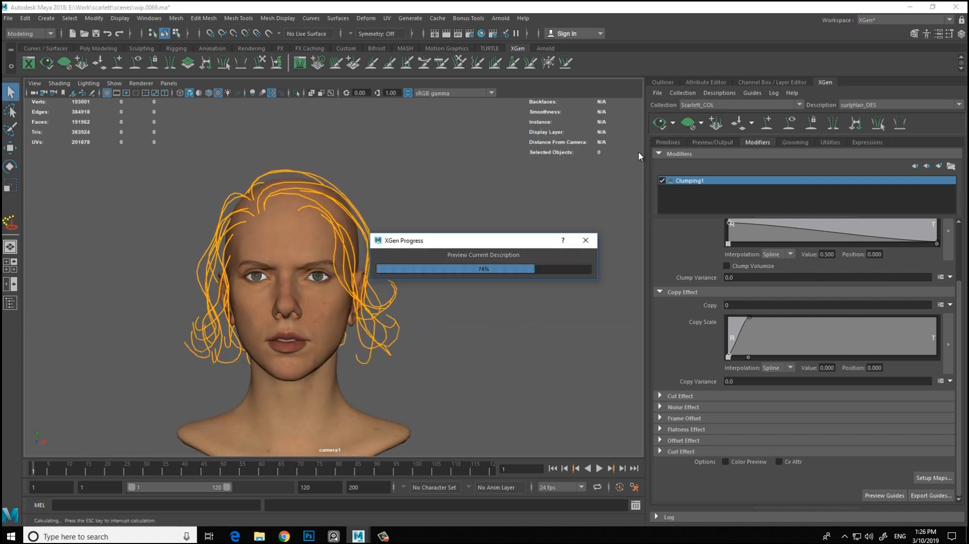
Step: Examine the previewed hair from the front and the character's left side, and clear the preview
{"action": "middle_click_drag", "start_coordinate": [458, 245], "coordinate": [491, 239], "text": "alt"}
{"action": "middle_click_drag", "start_coordinate": [213, 227], "coordinate": [231, 220], "text": "alt"}
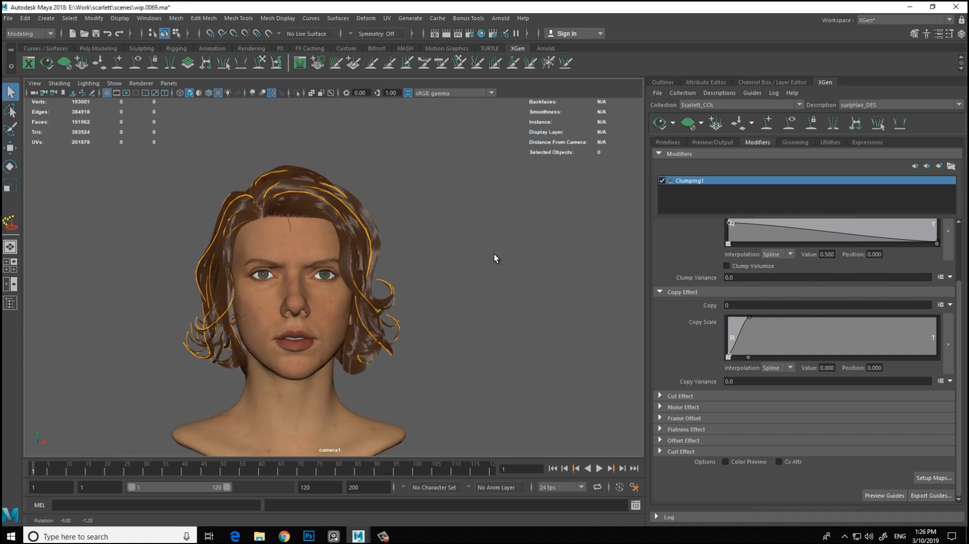
{"action": "scroll", "coordinate": [290, 270], "scroll_direction": "up", "scroll_amount": 4}
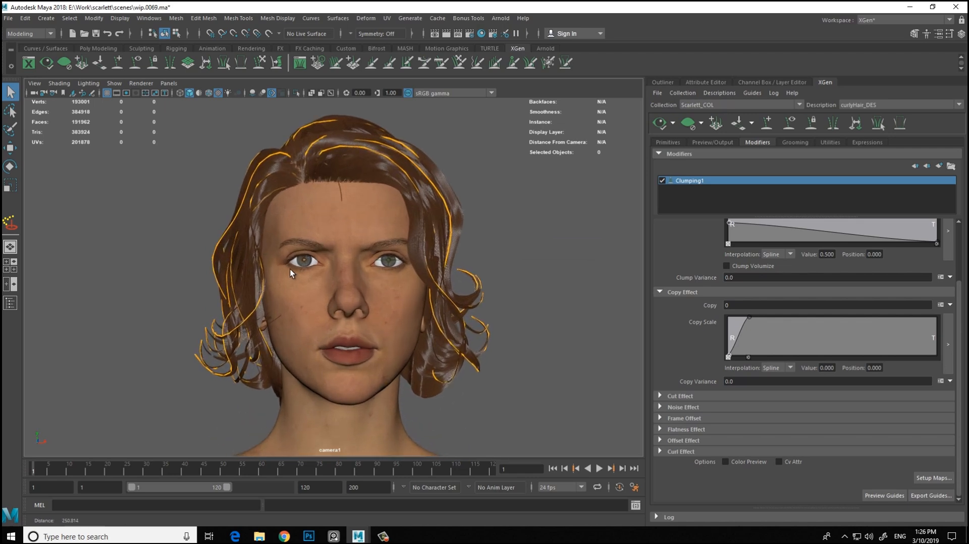
{"action": "left_click_drag", "start_coordinate": [254, 246], "coordinate": [214, 243], "text": "alt"}
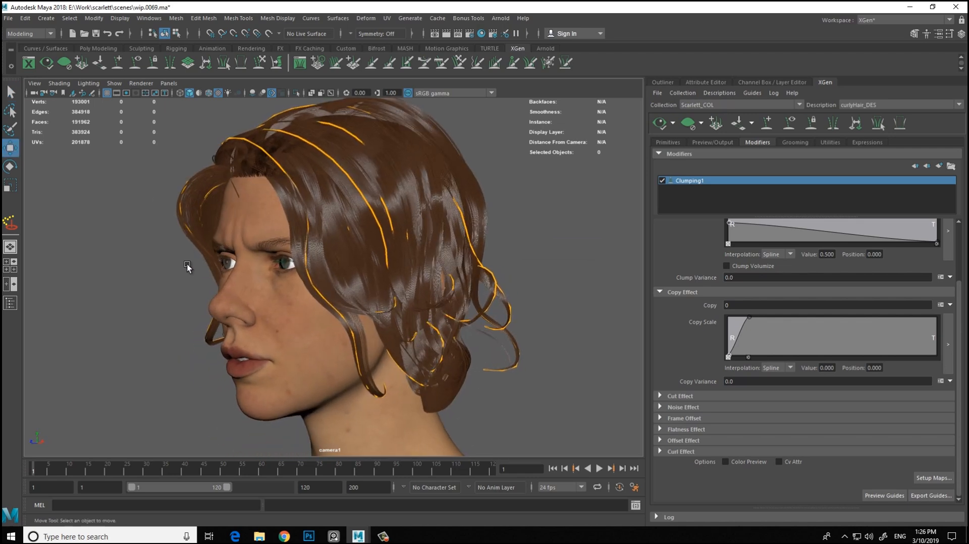
{"action": "left_click", "coordinate": [687, 124]}
Step: Sculpt the front guide beside the character's right temple to adjust how it falls around the forehead
{"action": "mouse_move", "coordinate": [317, 222]}
{"action": "left_mouse_down", "text": "alt"}
{"action": "mouse_move", "coordinate": [437, 218]}
{"action": "mouse_move", "coordinate": [317, 215]}
{"action": "mouse_move", "coordinate": [313, 250]}
{"action": "mouse_move", "coordinate": [436, 277]}
{"action": "mouse_move", "coordinate": [386, 303]}
{"action": "mouse_move", "coordinate": [360, 297]}
{"action": "left_mouse_up", "text": "alt"}
{"action": "left_click", "coordinate": [261, 64]}
{"action": "scroll", "coordinate": [222, 227], "scroll_direction": "down", "scroll_amount": 3}
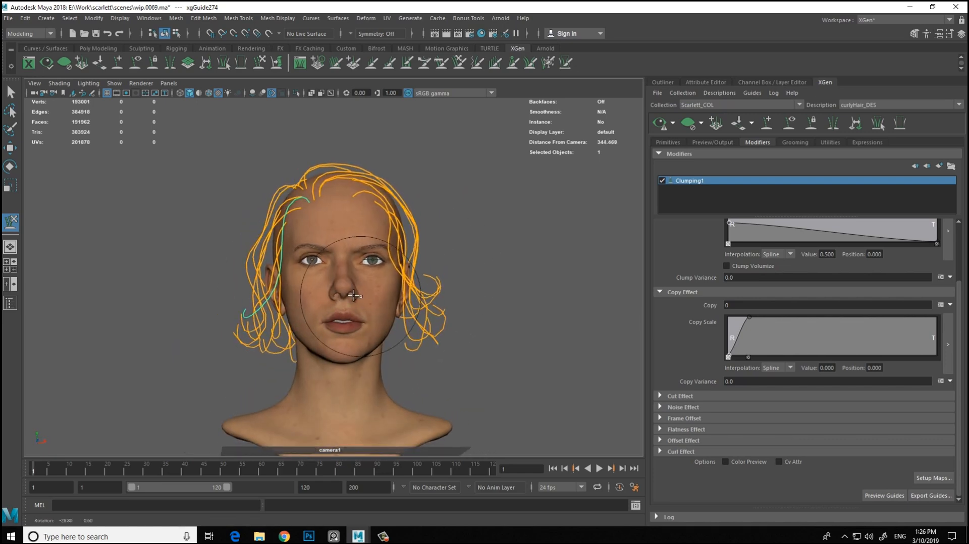
{"action": "scroll", "coordinate": [233, 257], "scroll_direction": "up", "scroll_amount": 3}
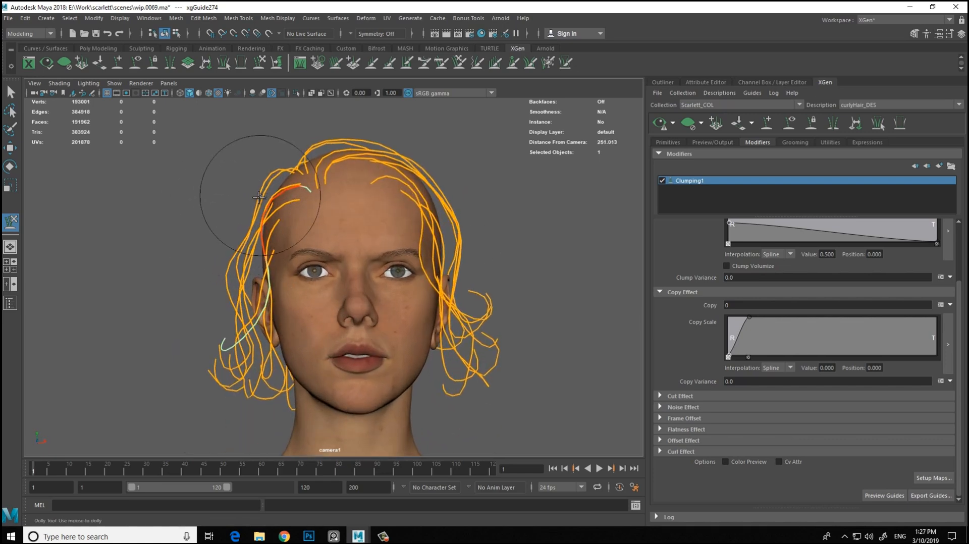
{"action": "left_click_drag", "start_coordinate": [246, 198], "coordinate": [151, 248], "text": "alt"}
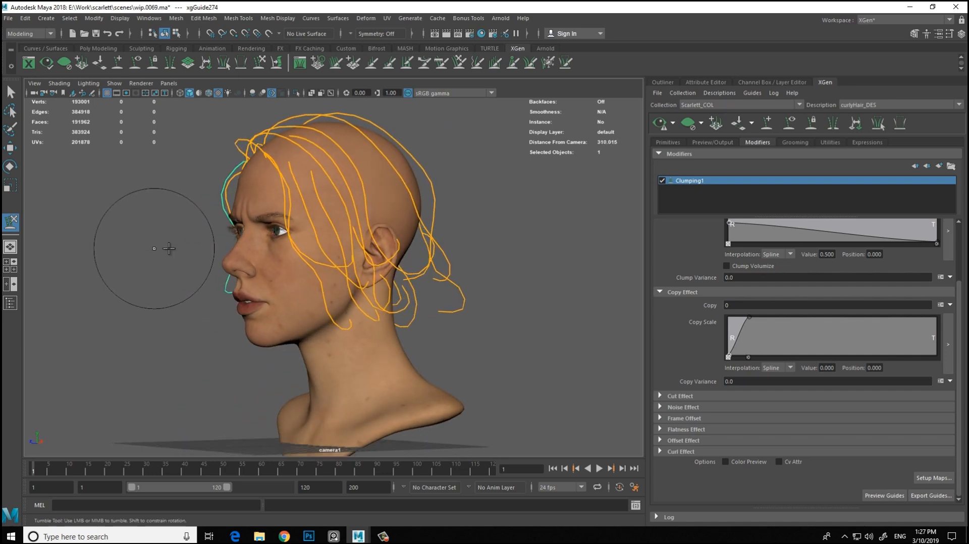
{"action": "scroll", "coordinate": [263, 236], "scroll_direction": "up", "scroll_amount": 5}
{"action": "key", "text": "w"}
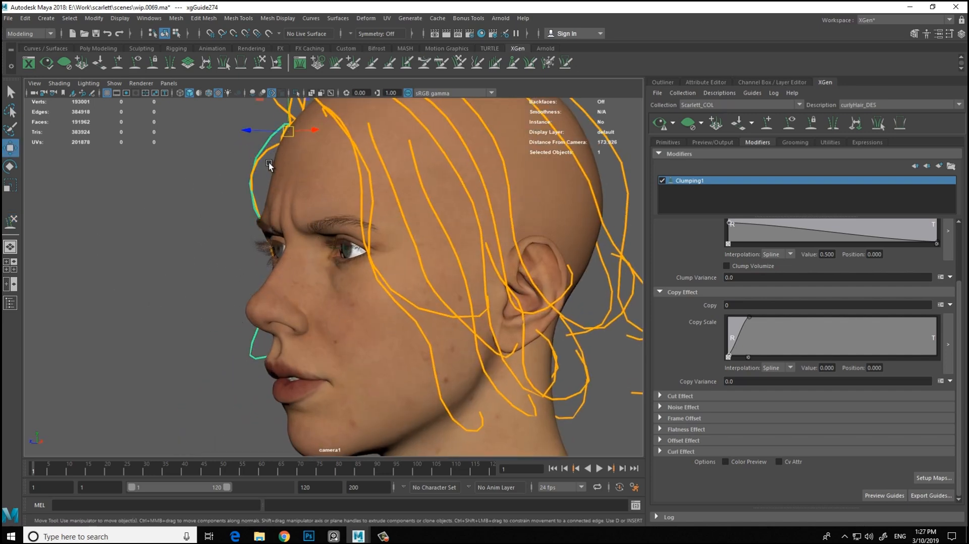
{"action": "left_click", "coordinate": [260, 63]}
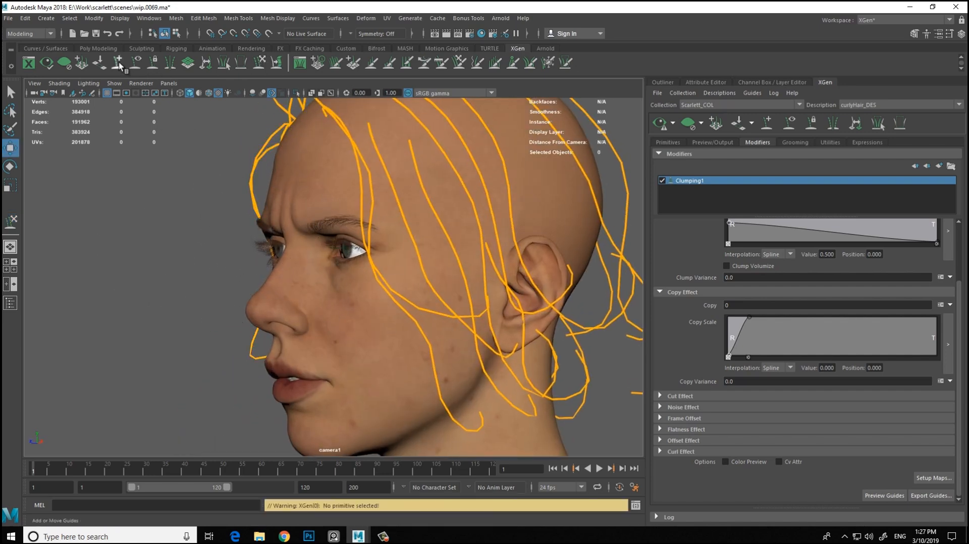
{"action": "key", "text": "y"}
{"action": "left_click_drag", "start_coordinate": [296, 239], "coordinate": [312, 246], "text": "alt"}
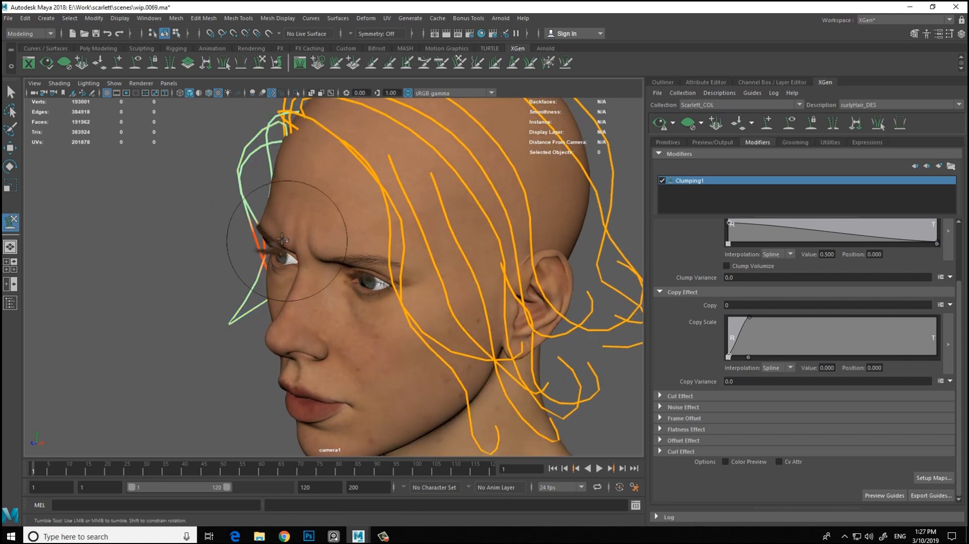
Step: Select the neighbouring guide at the character's right temple and sculpt it closer to the side of the face
{"action": "key", "text": "w"}
{"action": "left_click", "coordinate": [241, 174]}
{"action": "left_click", "coordinate": [259, 63]}
{"action": "key", "text": "y"}
{"action": "left_click_drag", "start_coordinate": [255, 135], "coordinate": [223, 200], "text": "alt"}
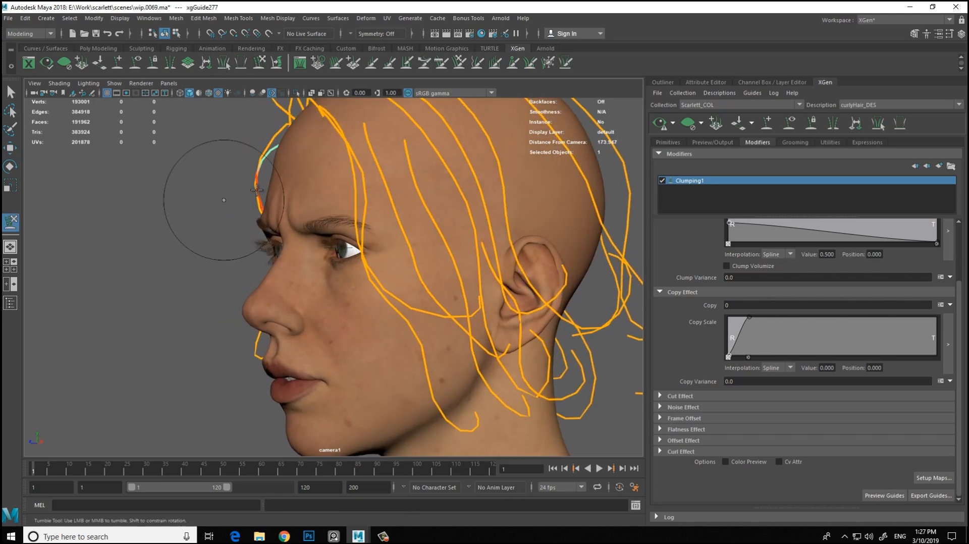
{"action": "left_click_drag", "start_coordinate": [277, 228], "coordinate": [366, 228], "text": "alt"}
{"action": "left_click_drag", "start_coordinate": [355, 309], "coordinate": [284, 180], "text": "alt"}
{"action": "left_click_drag", "start_coordinate": [372, 271], "coordinate": [303, 257], "text": "alt"}
{"action": "right_click_drag", "start_coordinate": [303, 257], "coordinate": [272, 242], "text": "alt"}
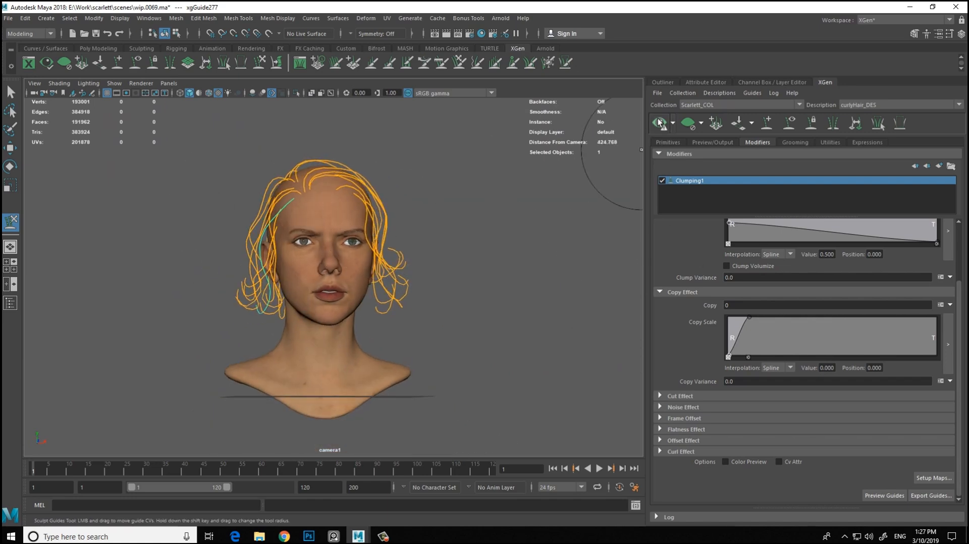
Step: Preview the curly hair description and check the reshaped temple area from the front
{"action": "mouse_move", "coordinate": [504, 242]}
{"action": "left_mouse_down", "text": "alt"}
{"action": "mouse_move", "coordinate": [525, 255]}
{"action": "mouse_move", "coordinate": [605, 232]}
{"action": "mouse_move", "coordinate": [437, 240]}
{"action": "mouse_move", "coordinate": [461, 174]}
{"action": "mouse_move", "coordinate": [500, 227]}
{"action": "left_mouse_up", "text": "alt"}
{"action": "right_click_drag", "start_coordinate": [474, 210], "coordinate": [497, 242], "text": "alt"}
{"action": "left_click_drag", "start_coordinate": [497, 242], "coordinate": [480, 223], "text": "alt"}
{"action": "right_click_drag", "start_coordinate": [480, 223], "coordinate": [525, 244], "text": "alt"}
{"action": "mouse_move", "coordinate": [526, 244]}
{"action": "left_mouse_down", "text": "alt"}
{"action": "mouse_move", "coordinate": [543, 238]}
{"action": "mouse_move", "coordinate": [522, 249]}
{"action": "left_mouse_up", "text": "alt"}
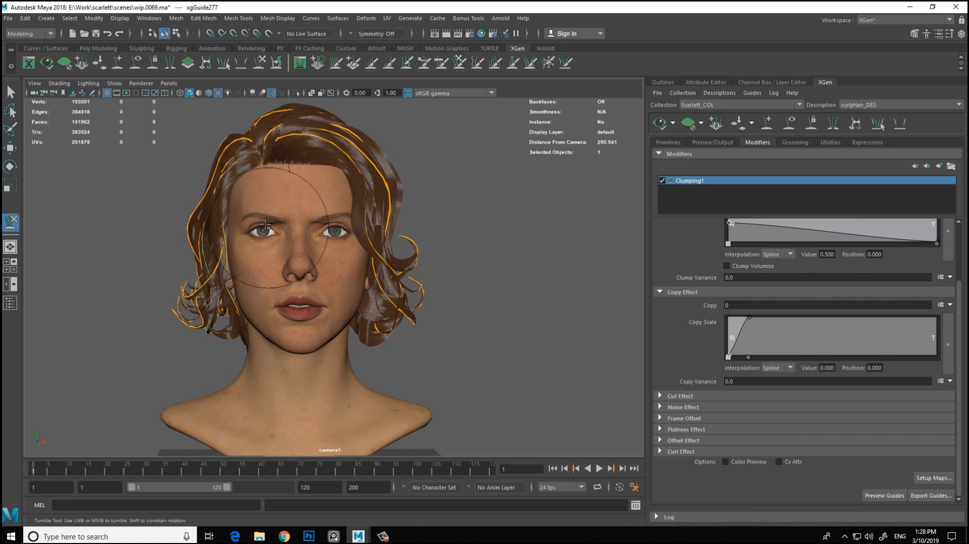
Step: Clear the hair preview and add a new guide on the back of the head
{"action": "key", "text": "w"}
{"action": "middle_click_drag", "start_coordinate": [447, 181], "coordinate": [470, 210], "text": "alt"}
{"action": "right_click_drag", "start_coordinate": [460, 214], "coordinate": [440, 203], "text": "alt"}
{"action": "left_click_drag", "start_coordinate": [485, 219], "coordinate": [569, 245], "text": "alt"}
{"action": "left_click_drag", "start_coordinate": [483, 202], "coordinate": [555, 212], "text": "alt"}
{"action": "left_click", "coordinate": [122, 68]}
{"action": "left_click_drag", "start_coordinate": [464, 177], "coordinate": [465, 207], "text": "alt"}
{"action": "mouse_move", "coordinate": [264, 216]}
{"action": "left_mouse_down", "text": "alt"}
{"action": "mouse_move", "coordinate": [446, 182]}
{"action": "mouse_move", "coordinate": [260, 228]}
{"action": "left_mouse_up", "text": "alt"}
Step: Sculpt the new back guide down past the nape and curl its tip outward behind the neighbouring curls
{"action": "scroll", "coordinate": [457, 232], "scroll_direction": "down", "scroll_amount": 5}
{"action": "left_click_drag", "start_coordinate": [459, 230], "coordinate": [483, 192], "text": "alt"}
{"action": "scroll", "coordinate": [305, 216], "scroll_direction": "down", "scroll_amount": 6}
{"action": "mouse_move", "coordinate": [320, 284]}
{"action": "left_mouse_down", "text": "alt"}
{"action": "mouse_move", "coordinate": [319, 268]}
{"action": "mouse_move", "coordinate": [302, 281]}
{"action": "left_mouse_up", "text": "alt"}
{"action": "scroll", "coordinate": [363, 318], "scroll_direction": "up", "scroll_amount": 6}
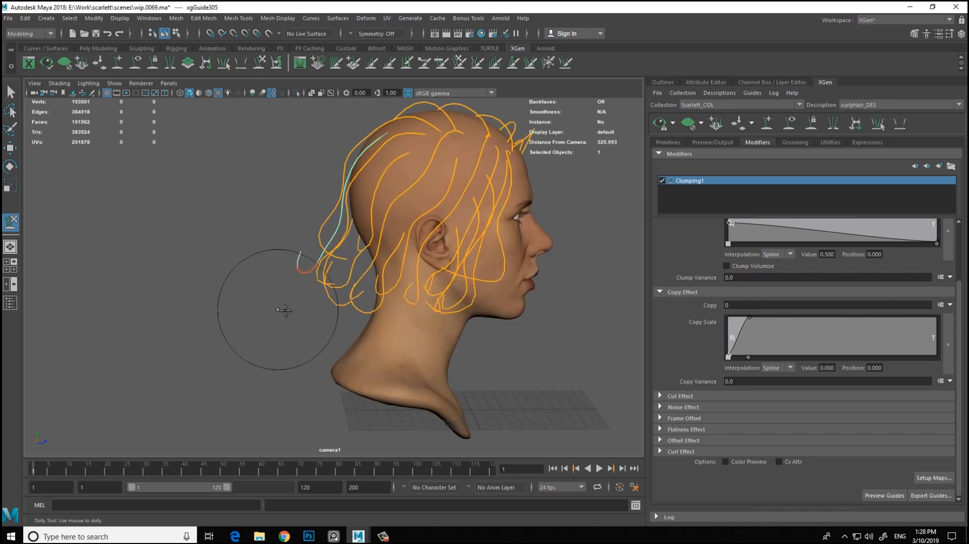
{"action": "left_click_drag", "start_coordinate": [245, 261], "coordinate": [279, 273]}
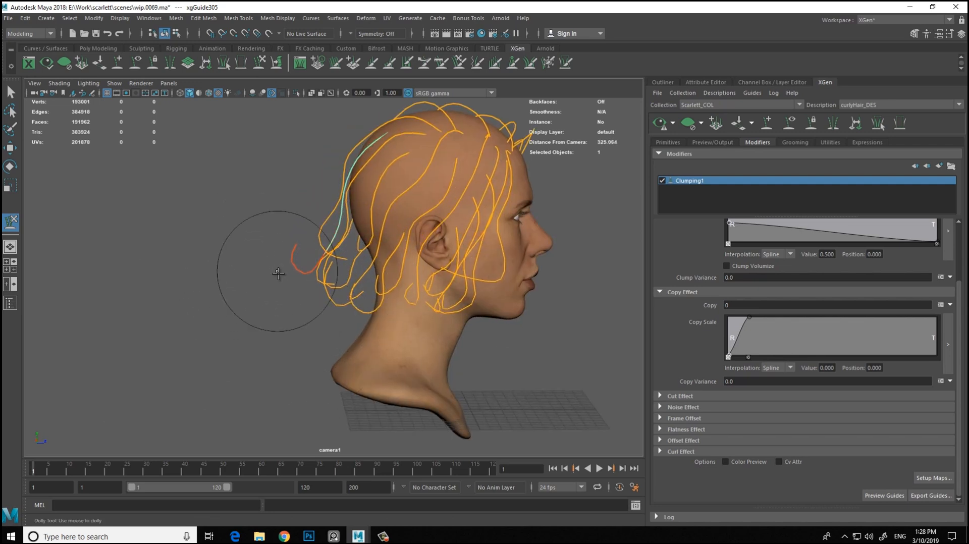
{"action": "scroll", "coordinate": [321, 268], "scroll_direction": "down", "scroll_amount": 5}
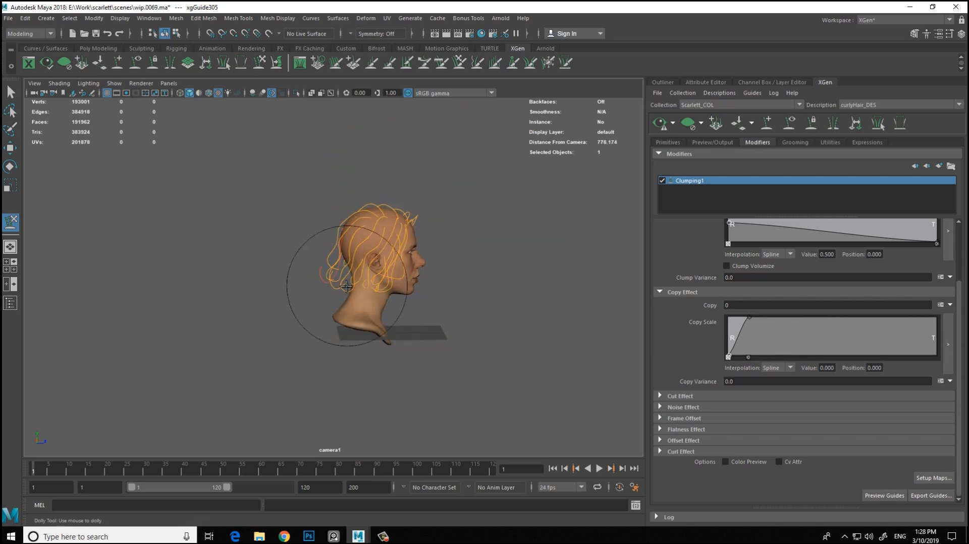
{"action": "scroll", "coordinate": [308, 231], "scroll_direction": "up", "scroll_amount": 3}
{"action": "scroll", "coordinate": [324, 298], "scroll_direction": "up", "scroll_amount": 2}
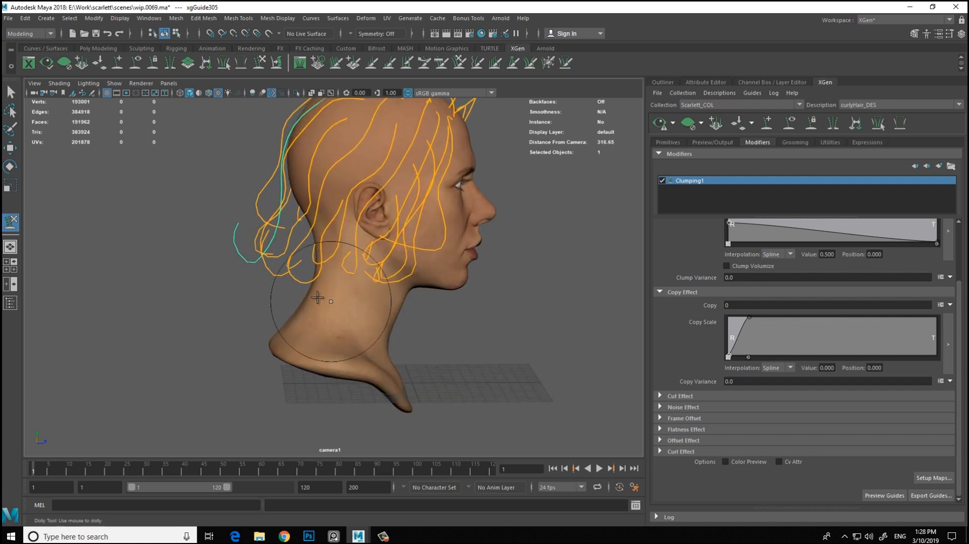
{"action": "scroll", "coordinate": [261, 286], "scroll_direction": "down", "scroll_amount": 2}
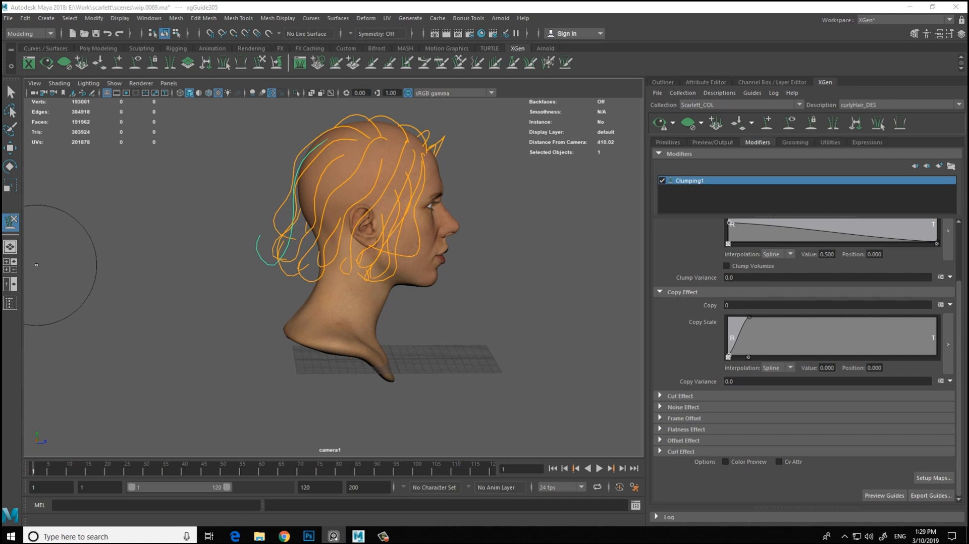
Step: Add a second new guide on the back of the head near the crown
{"action": "left_click_drag", "start_coordinate": [279, 259], "coordinate": [382, 316], "text": "alt"}
{"action": "left_click_drag", "start_coordinate": [447, 274], "coordinate": [335, 278], "text": "alt"}
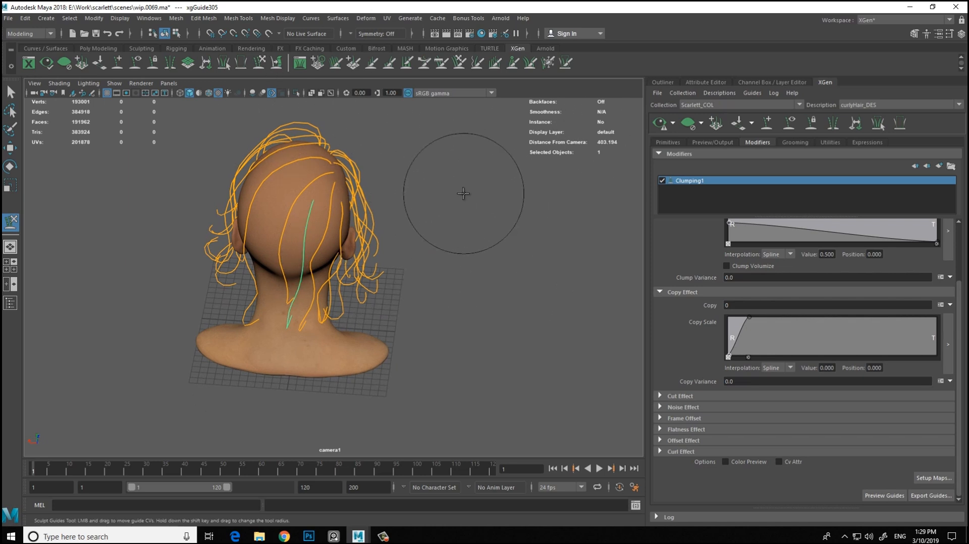
{"action": "mouse_move", "coordinate": [319, 200]}
{"action": "left_mouse_down", "text": "alt"}
{"action": "mouse_move", "coordinate": [452, 207]}
{"action": "mouse_move", "coordinate": [316, 219]}
{"action": "left_mouse_up", "text": "alt"}
{"action": "left_click_drag", "start_coordinate": [374, 192], "coordinate": [322, 218], "text": "alt"}
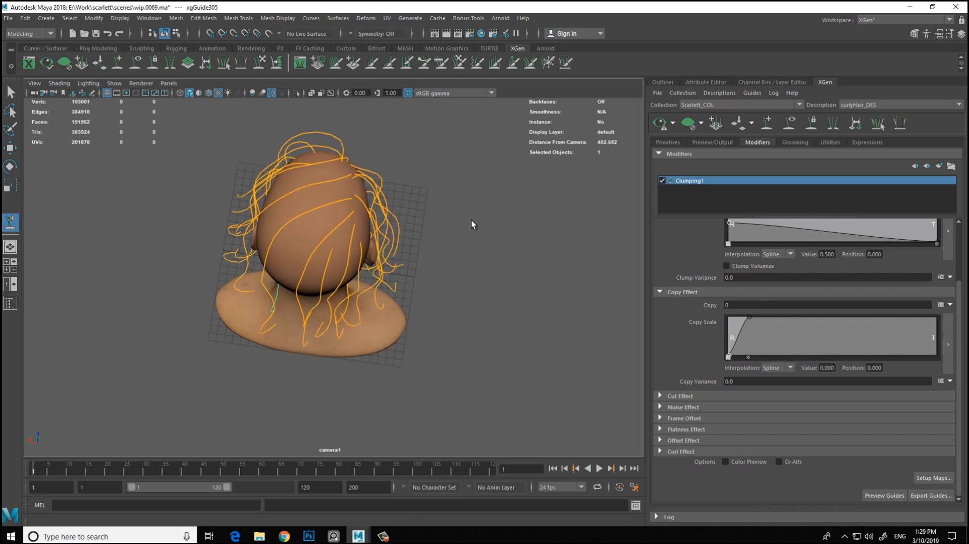
{"action": "right_click_drag", "start_coordinate": [452, 237], "coordinate": [416, 216], "text": "alt"}
{"action": "left_click_drag", "start_coordinate": [417, 217], "coordinate": [394, 177], "text": "alt"}
{"action": "left_click_drag", "start_coordinate": [364, 220], "coordinate": [351, 221], "text": "alt"}
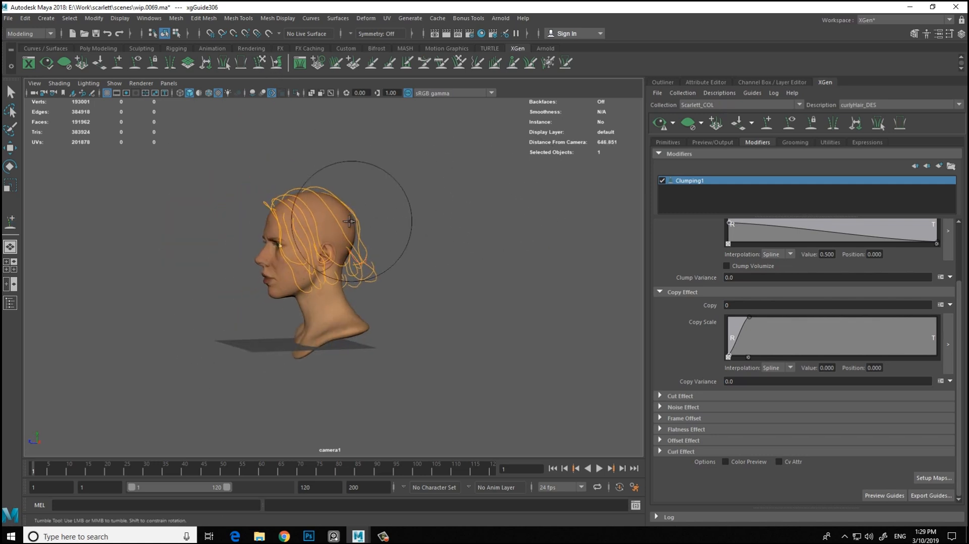
Step: Sculpt the second back guide to follow the rear profile of the head
{"action": "left_click_drag", "start_coordinate": [423, 221], "coordinate": [255, 221], "text": "alt"}
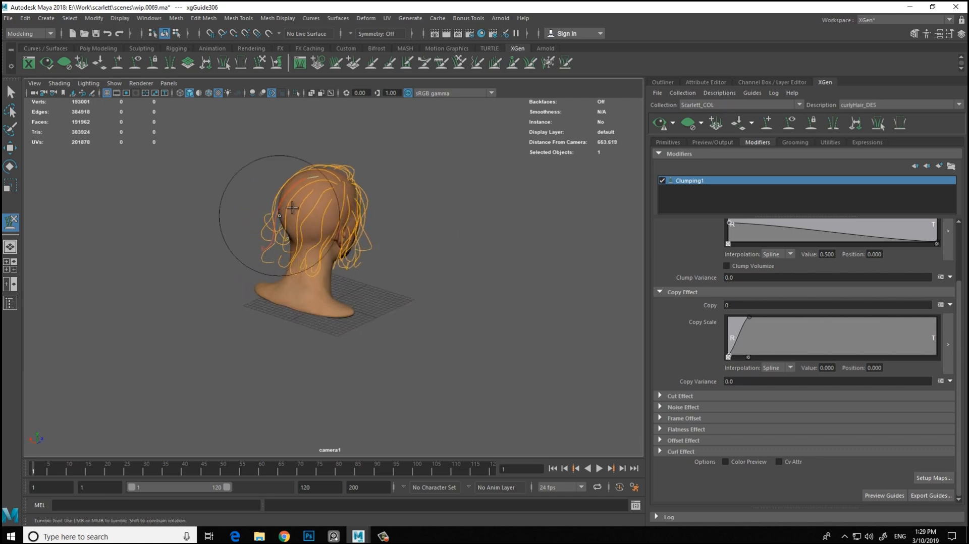
{"action": "middle_click_drag", "start_coordinate": [255, 220], "coordinate": [301, 273], "text": "alt"}
{"action": "right_click_drag", "start_coordinate": [301, 252], "coordinate": [379, 203], "text": "alt"}
{"action": "left_click_drag", "start_coordinate": [379, 203], "coordinate": [353, 201], "text": "alt"}
{"action": "right_click_drag", "start_coordinate": [402, 258], "coordinate": [357, 282], "text": "alt"}
{"action": "middle_click_drag", "start_coordinate": [357, 282], "coordinate": [311, 247], "text": "alt"}
{"action": "left_click_drag", "start_coordinate": [312, 247], "coordinate": [291, 251], "text": "alt"}
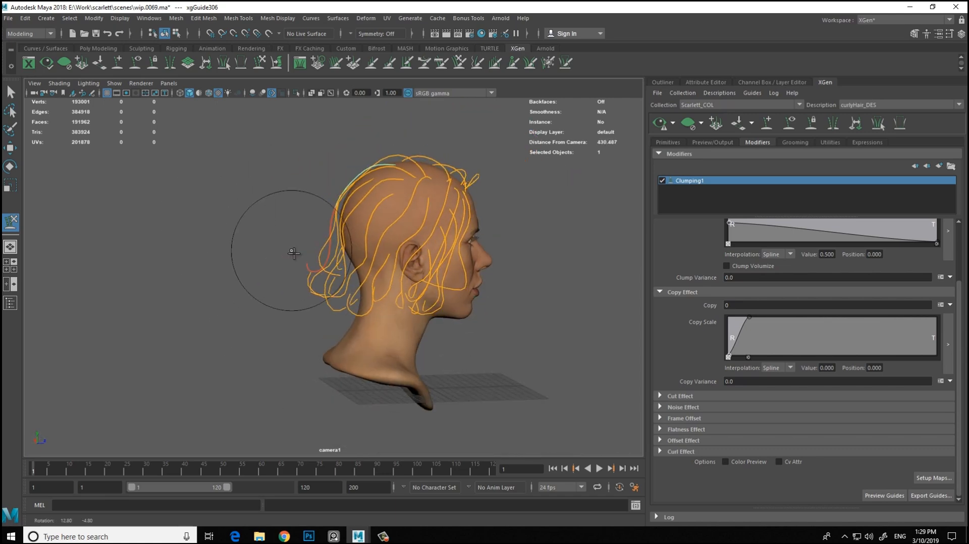
Step: Sculpt the lower half of the second back guide from behind so it falls between its neighbours at the nape
{"action": "left_click_drag", "start_coordinate": [372, 203], "coordinate": [325, 277], "text": "alt"}
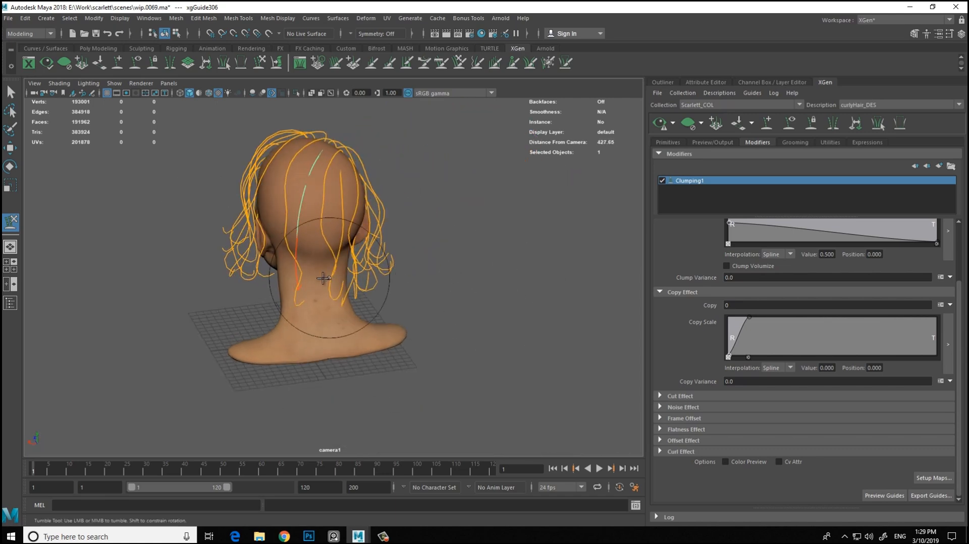
{"action": "middle_click_drag", "start_coordinate": [306, 299], "coordinate": [327, 301], "text": "alt"}
{"action": "right_click_drag", "start_coordinate": [327, 300], "coordinate": [379, 275], "text": "alt"}
{"action": "middle_click_drag", "start_coordinate": [297, 212], "coordinate": [323, 283], "text": "alt"}
{"action": "left_click_drag", "start_coordinate": [323, 282], "coordinate": [255, 227], "text": "alt"}
{"action": "right_click_drag", "start_coordinate": [326, 229], "coordinate": [282, 247], "text": "alt"}
{"action": "left_click_drag", "start_coordinate": [282, 247], "coordinate": [331, 244], "text": "alt"}
{"action": "mouse_move", "coordinate": [336, 295]}
{"action": "left_mouse_down", "text": "alt"}
{"action": "mouse_move", "coordinate": [380, 283]}
{"action": "mouse_move", "coordinate": [329, 305]}
{"action": "left_mouse_up", "text": "alt"}
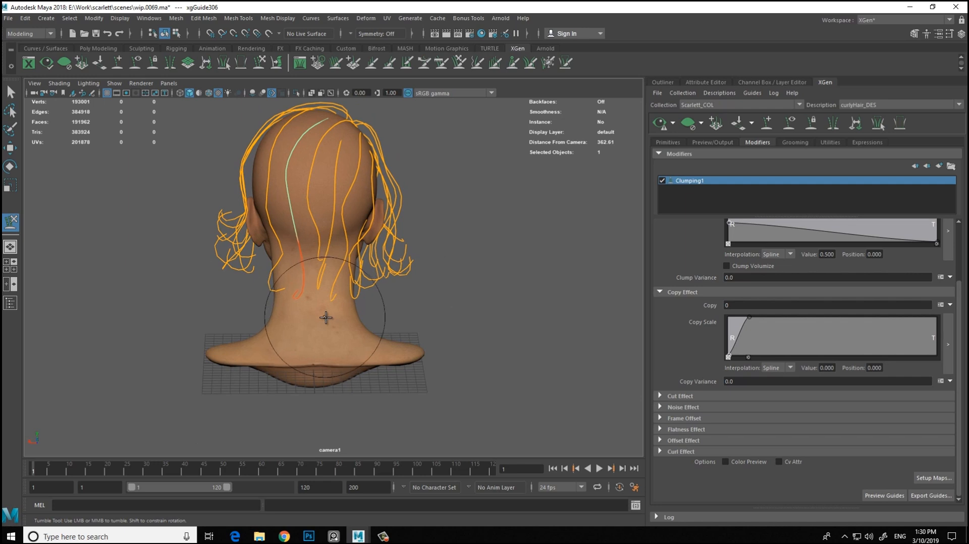
Step: Bend the tip of the second back guide into a curl behind the neck
{"action": "middle_click_drag", "start_coordinate": [303, 217], "coordinate": [292, 223], "text": "alt"}
{"action": "right_click_drag", "start_coordinate": [293, 223], "coordinate": [256, 199], "text": "alt"}
{"action": "left_click_drag", "start_coordinate": [256, 198], "coordinate": [293, 244], "text": "alt"}
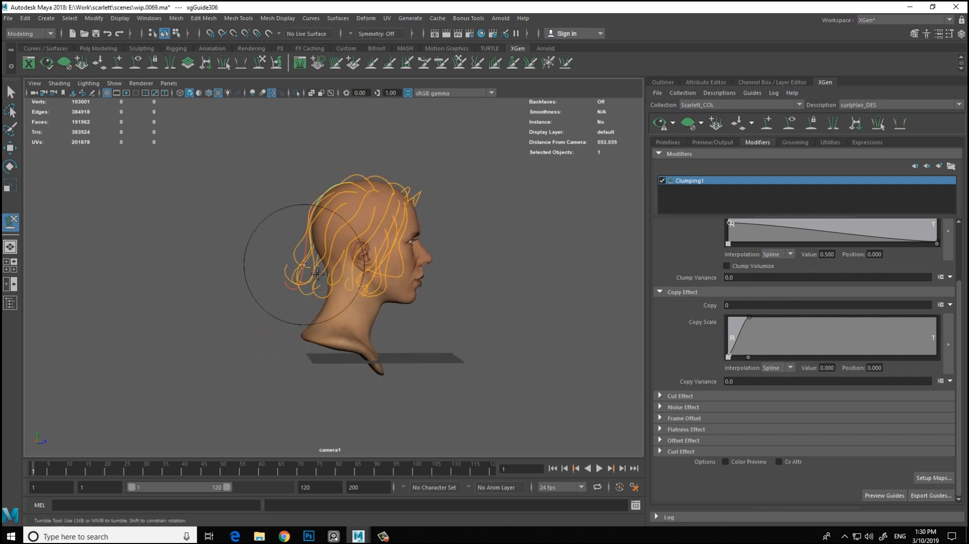
{"action": "right_click_drag", "start_coordinate": [309, 269], "coordinate": [311, 233], "text": "alt"}
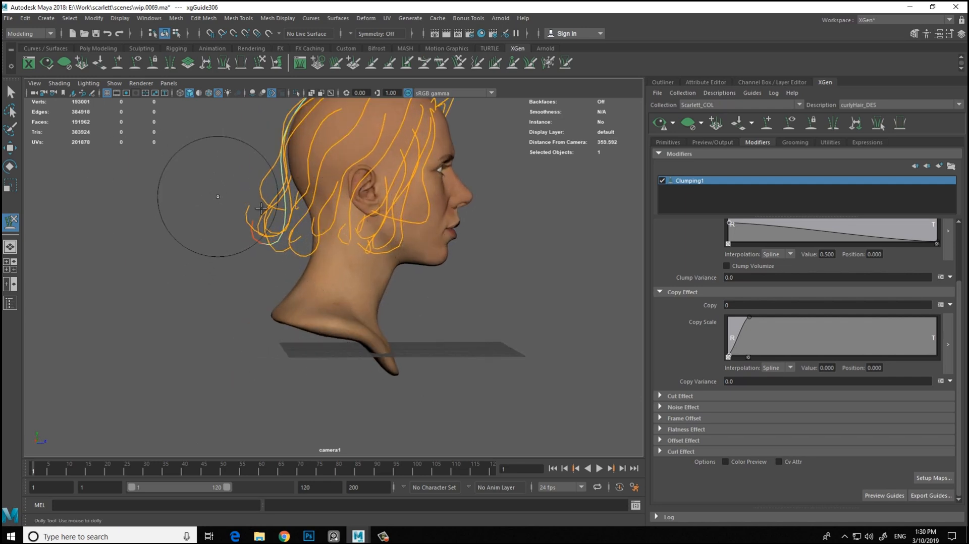
{"action": "left_click_drag", "start_coordinate": [277, 266], "coordinate": [460, 291], "text": "alt"}
{"action": "right_click_drag", "start_coordinate": [460, 292], "coordinate": [387, 274], "text": "alt"}
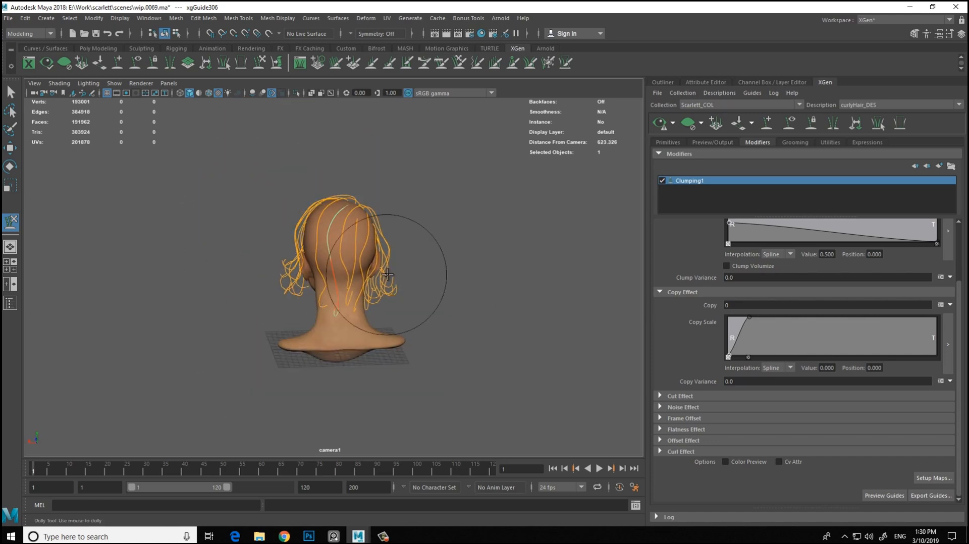
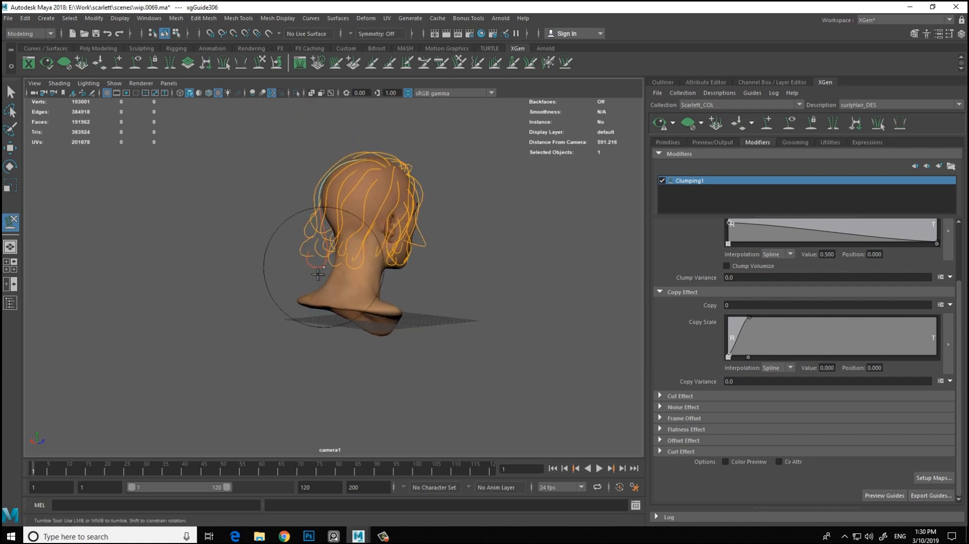
Step: Refine the second back guide's lower curl from several angles to fit the surrounding curls
{"action": "left_click_drag", "start_coordinate": [400, 250], "coordinate": [346, 242], "text": "alt"}
{"action": "middle_click_drag", "start_coordinate": [345, 241], "coordinate": [346, 224], "text": "alt"}
{"action": "right_click_drag", "start_coordinate": [346, 225], "coordinate": [462, 263], "text": "alt"}
{"action": "left_click_drag", "start_coordinate": [463, 262], "coordinate": [392, 241], "text": "alt"}
{"action": "middle_click_drag", "start_coordinate": [393, 241], "coordinate": [391, 295], "text": "alt"}
{"action": "right_click_drag", "start_coordinate": [390, 295], "coordinate": [406, 305], "text": "alt"}
{"action": "left_click_drag", "start_coordinate": [407, 305], "coordinate": [307, 253], "text": "alt"}
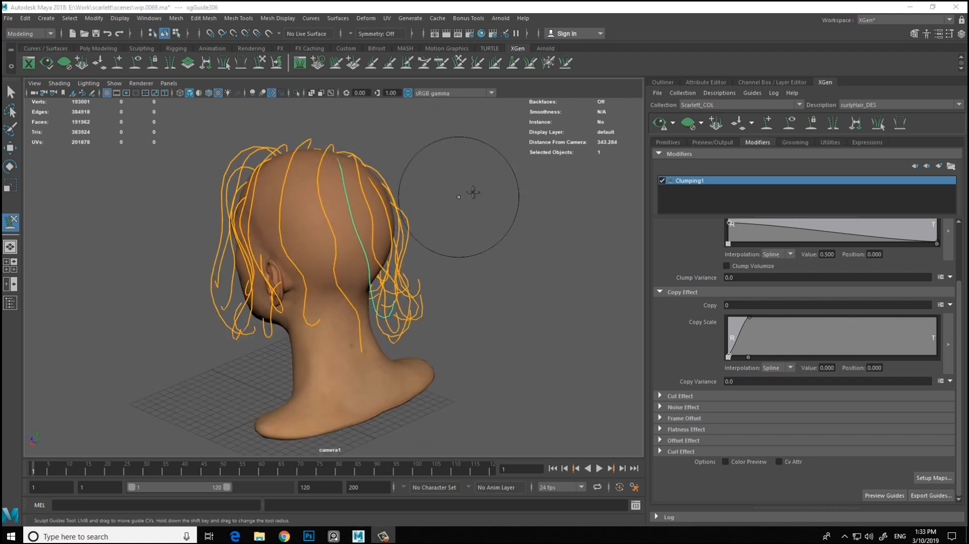
Step: Add a third new guide in the gap on the left back of the head
{"action": "left_click_drag", "start_coordinate": [472, 192], "coordinate": [524, 275], "text": "alt"}
{"action": "left_click_drag", "start_coordinate": [261, 165], "coordinate": [345, 281], "text": "alt"}
{"action": "left_click", "coordinate": [326, 258]}
{"action": "middle_click_drag", "start_coordinate": [435, 303], "coordinate": [420, 271], "text": "alt"}
{"action": "right_click_drag", "start_coordinate": [420, 271], "coordinate": [409, 214], "text": "alt"}
{"action": "mouse_move", "coordinate": [409, 214]}
{"action": "left_mouse_down", "text": "alt"}
{"action": "mouse_move", "coordinate": [348, 136]}
{"action": "mouse_move", "coordinate": [413, 212]}
{"action": "mouse_move", "coordinate": [320, 210]}
{"action": "left_mouse_up", "text": "alt"}
Step: Sculpt the third new guide along the back of the head and down to the nape
{"action": "left_click", "coordinate": [260, 64]}
{"action": "right_click_drag", "start_coordinate": [320, 209], "coordinate": [324, 248], "text": "alt"}
{"action": "left_click_drag", "start_coordinate": [315, 257], "coordinate": [461, 320], "text": "alt"}
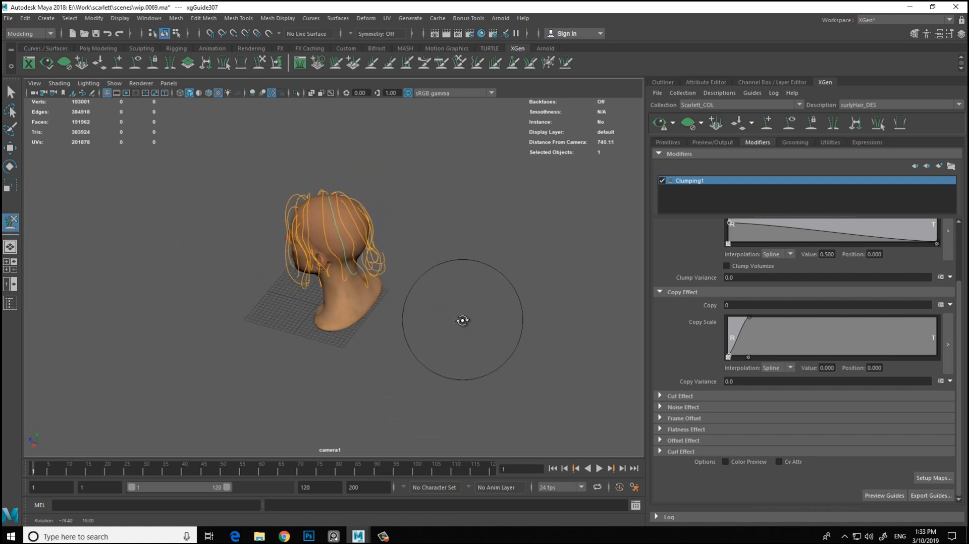
{"action": "right_click_drag", "start_coordinate": [373, 248], "coordinate": [415, 255], "text": "alt"}
{"action": "left_click_drag", "start_coordinate": [415, 255], "coordinate": [393, 273], "text": "alt"}
{"action": "right_click_drag", "start_coordinate": [394, 273], "coordinate": [375, 267], "text": "alt"}
{"action": "left_click_drag", "start_coordinate": [307, 235], "coordinate": [281, 206], "text": "alt"}
{"action": "left_click_drag", "start_coordinate": [317, 249], "coordinate": [309, 217], "text": "alt"}
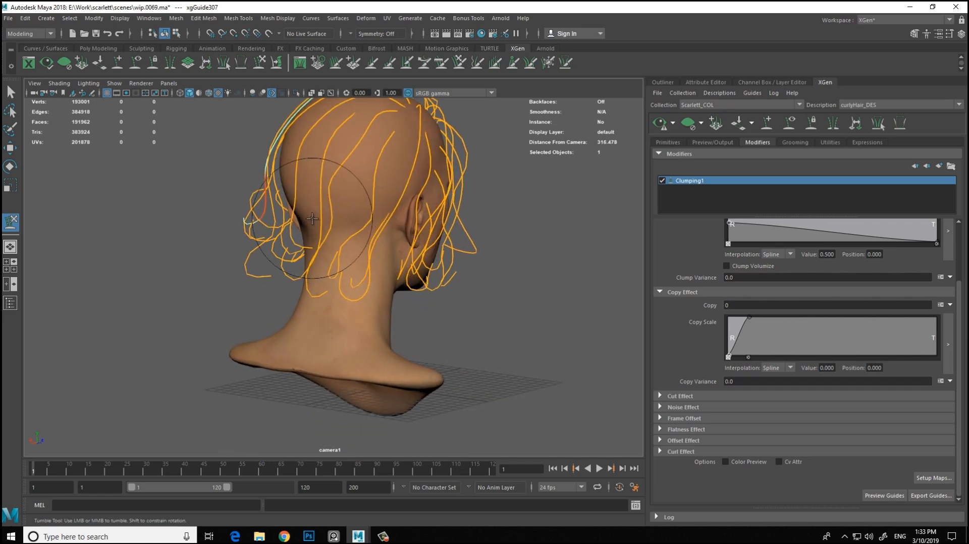
Step: Shape the lower end of the third new guide into an outward curl matching the nearby guides
{"action": "left_click_drag", "start_coordinate": [295, 258], "coordinate": [383, 294], "text": "alt"}
{"action": "left_click_drag", "start_coordinate": [459, 267], "coordinate": [458, 317], "text": "alt"}
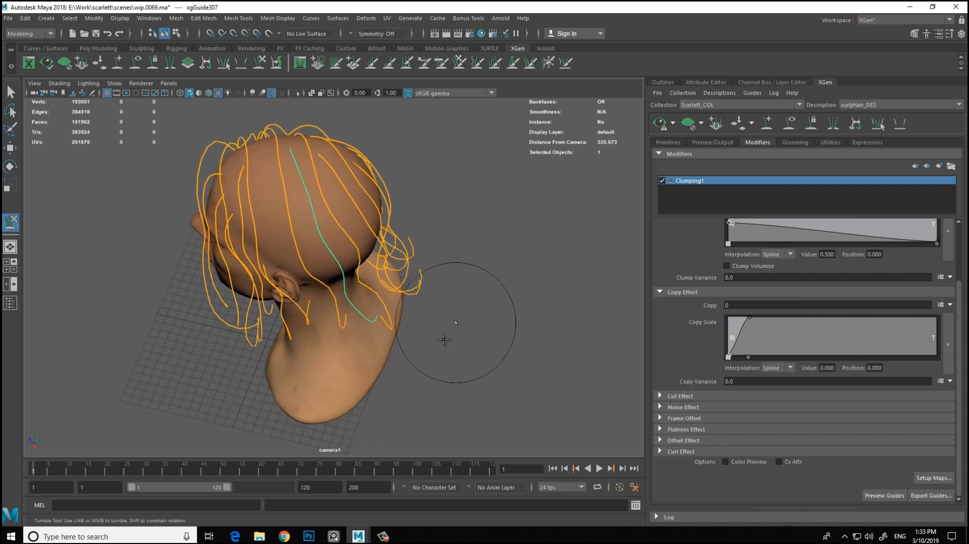
{"action": "left_click_drag", "start_coordinate": [364, 248], "coordinate": [423, 199], "text": "alt"}
{"action": "middle_click_drag", "start_coordinate": [427, 203], "coordinate": [410, 180], "text": "alt"}
{"action": "right_click_drag", "start_coordinate": [411, 180], "coordinate": [454, 210], "text": "alt"}
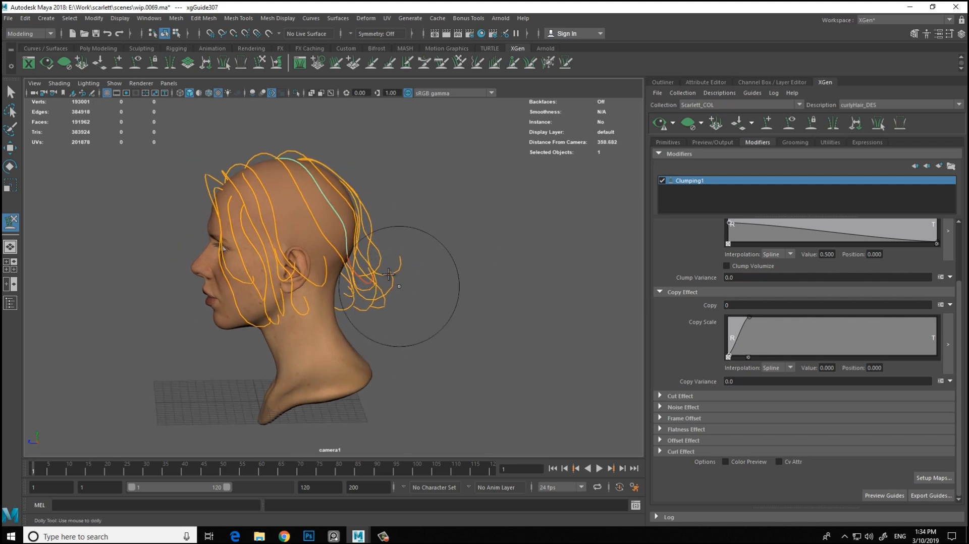
{"action": "mouse_move", "coordinate": [334, 285]}
{"action": "middle_mouse_down", "text": "alt"}
{"action": "mouse_move", "coordinate": [338, 254]}
{"action": "mouse_move", "coordinate": [353, 306]}
{"action": "middle_mouse_up", "text": "alt"}
{"action": "left_click_drag", "start_coordinate": [442, 271], "coordinate": [440, 266], "text": "alt"}
Step: Add a fourth new guide on the left side of the head, above and behind the ear
{"action": "left_click_drag", "start_coordinate": [392, 175], "coordinate": [263, 233], "text": "alt"}
{"action": "left_click_drag", "start_coordinate": [413, 301], "coordinate": [359, 144], "text": "alt"}
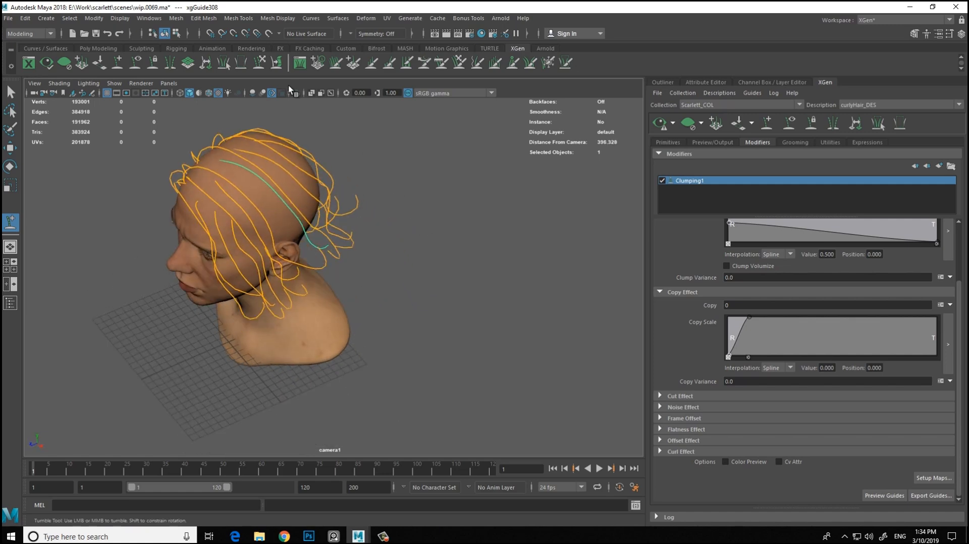
{"action": "left_click_drag", "start_coordinate": [382, 200], "coordinate": [372, 220], "text": "alt"}
{"action": "scroll", "coordinate": [253, 244], "scroll_direction": "down", "scroll_amount": 5}
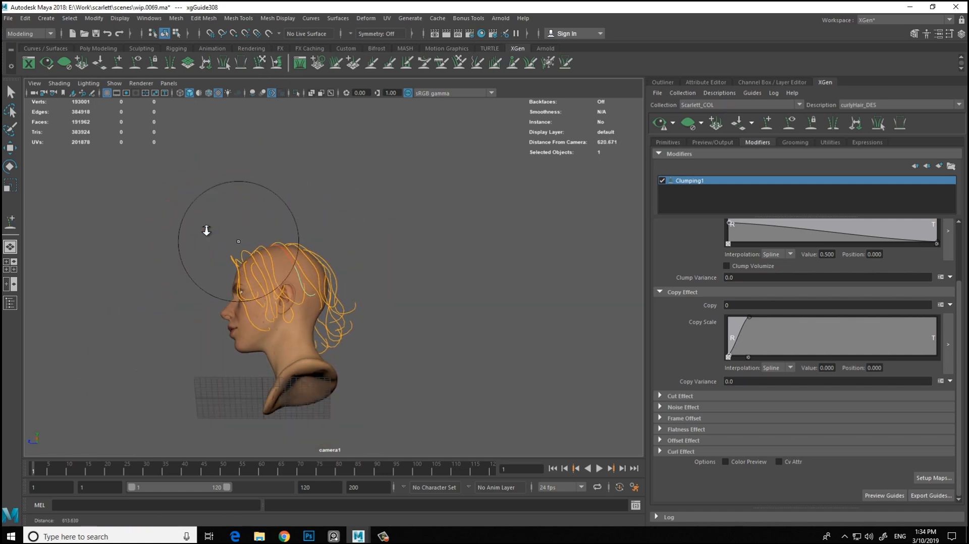
Step: Sculpt the fourth new guide so it flows over the left side of the head down toward the ear
{"action": "scroll", "coordinate": [382, 286], "scroll_direction": "up", "scroll_amount": 4}
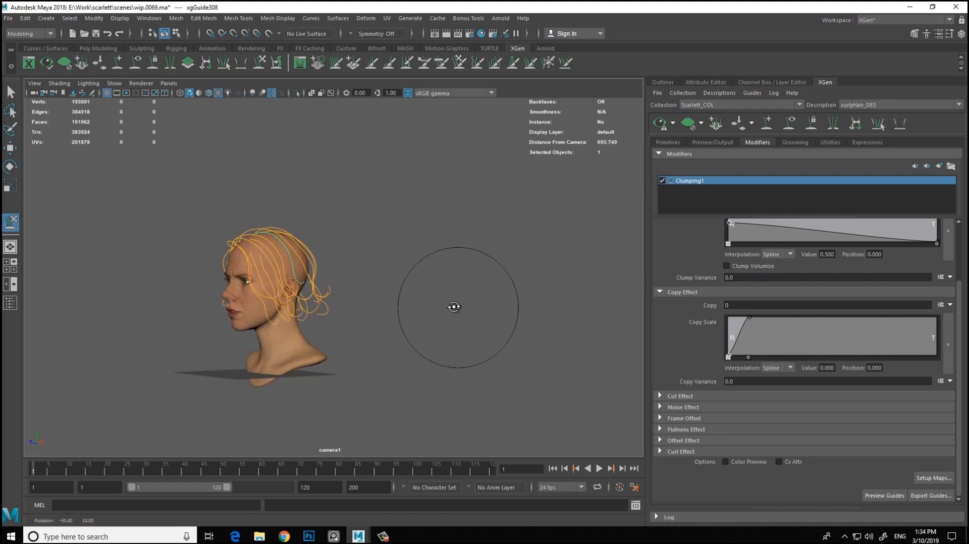
{"action": "scroll", "coordinate": [267, 285], "scroll_direction": "up", "scroll_amount": 3}
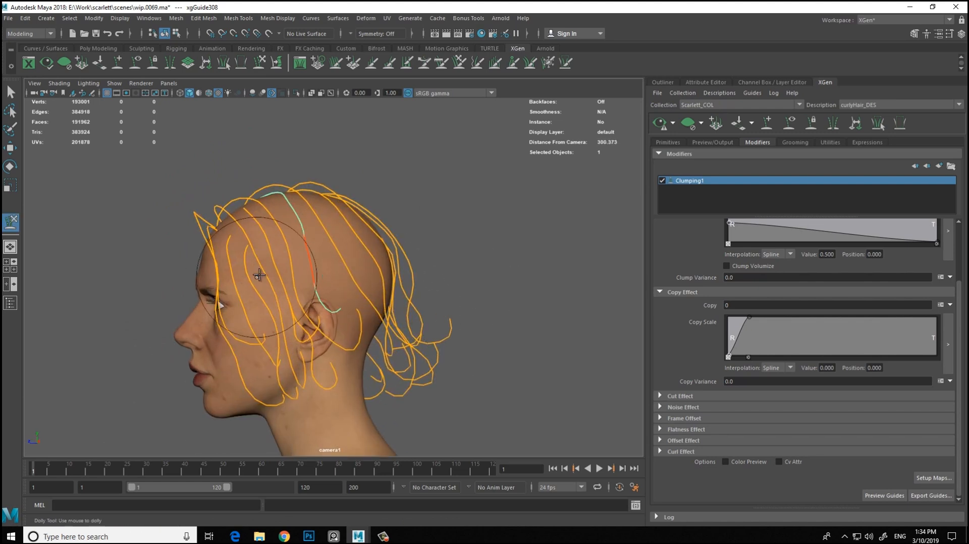
{"action": "scroll", "coordinate": [271, 242], "scroll_direction": "up", "scroll_amount": 2}
{"action": "left_click_drag", "start_coordinate": [271, 242], "coordinate": [362, 330], "text": "alt"}
{"action": "scroll", "coordinate": [362, 330], "scroll_direction": "down", "scroll_amount": 3}
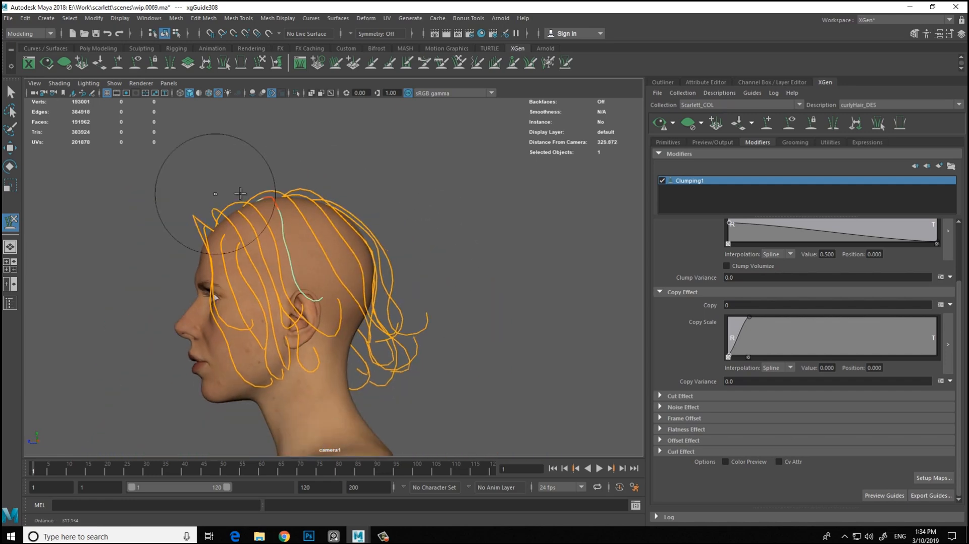
{"action": "scroll", "coordinate": [389, 286], "scroll_direction": "up", "scroll_amount": 2}
{"action": "left_click_drag", "start_coordinate": [389, 286], "coordinate": [355, 281], "text": "alt"}
{"action": "left_click_drag", "start_coordinate": [298, 260], "coordinate": [327, 240], "text": "alt"}
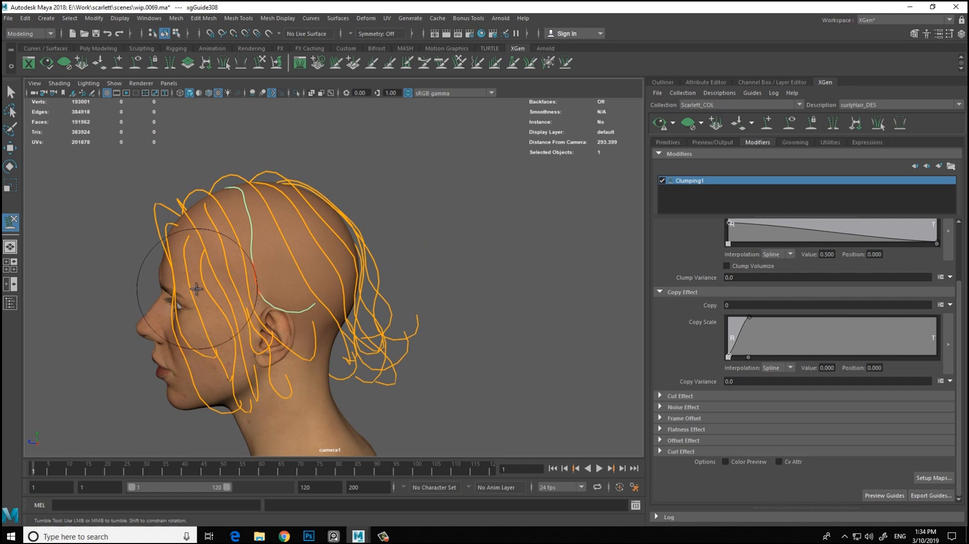
Step: Shape the lower part of the fourth new guide into a backward sweep just above the left ear
{"action": "scroll", "coordinate": [327, 229], "scroll_direction": "up", "scroll_amount": 3}
{"action": "scroll", "coordinate": [356, 277], "scroll_direction": "down", "scroll_amount": 2}
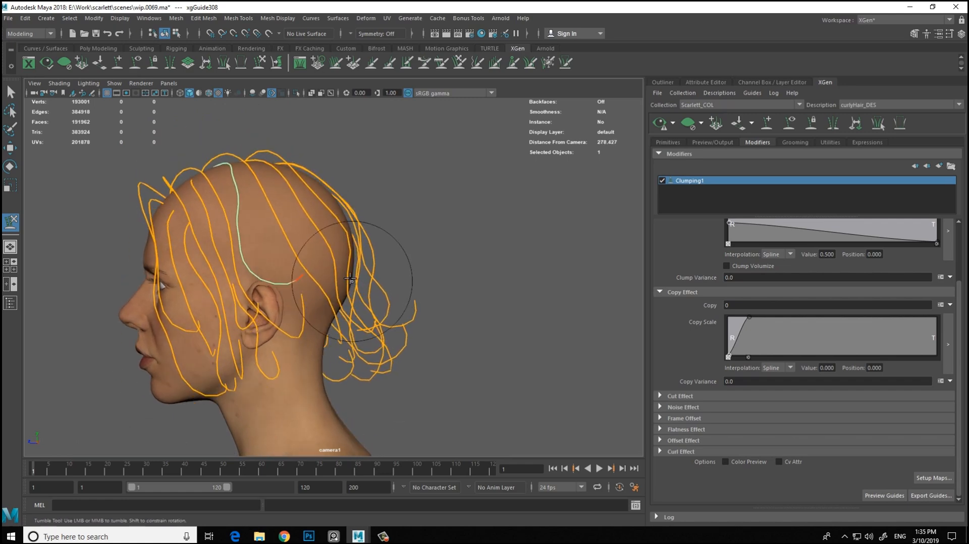
{"action": "left_click_drag", "start_coordinate": [390, 292], "coordinate": [353, 255], "text": "alt"}
{"action": "left_click_drag", "start_coordinate": [298, 237], "coordinate": [378, 306], "text": "alt"}
{"action": "middle_click_drag", "start_coordinate": [336, 248], "coordinate": [271, 179], "text": "alt"}
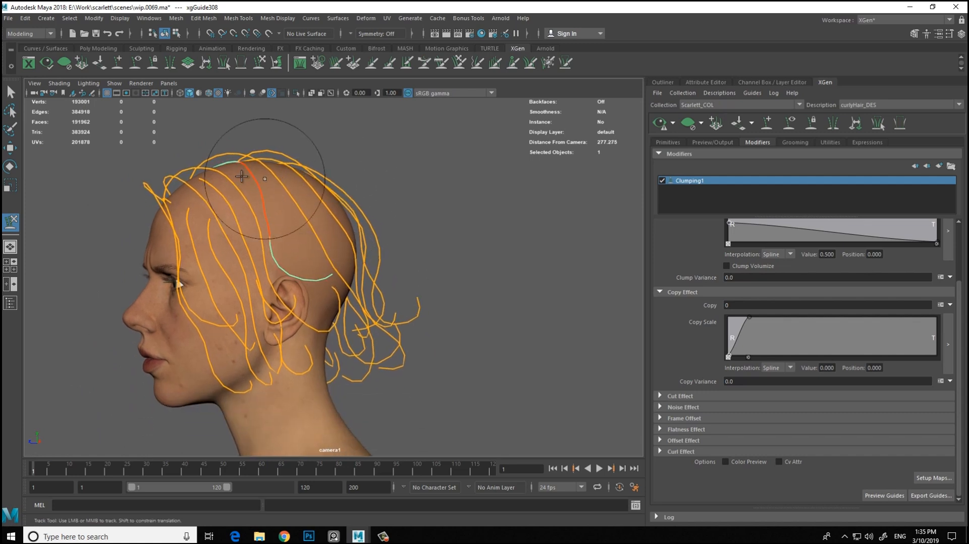
{"action": "scroll", "coordinate": [331, 197], "scroll_direction": "up", "scroll_amount": 3}
Step: Select the long guide in front of the left ear and sculpt its middle section along the temple and cheek
{"action": "key", "text": "w"}
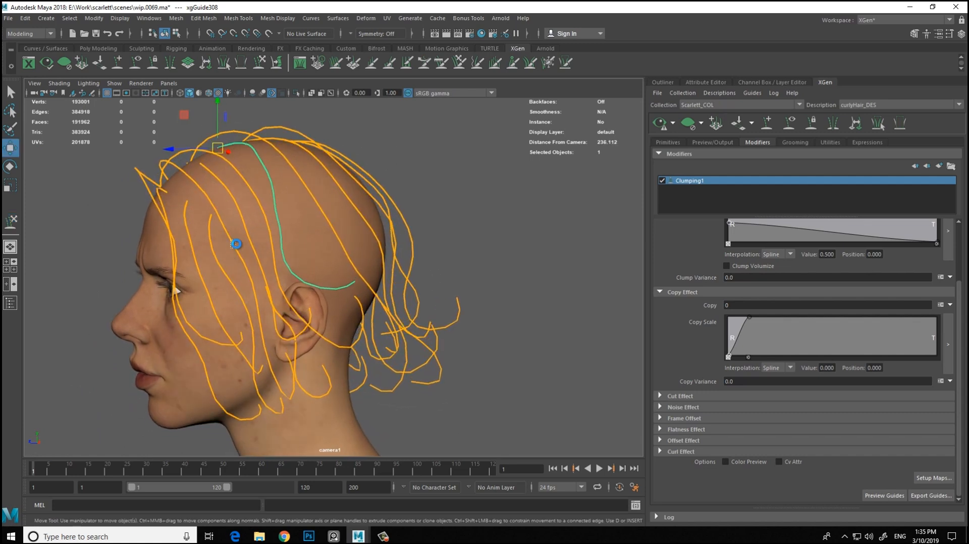
{"action": "key", "text": "y"}
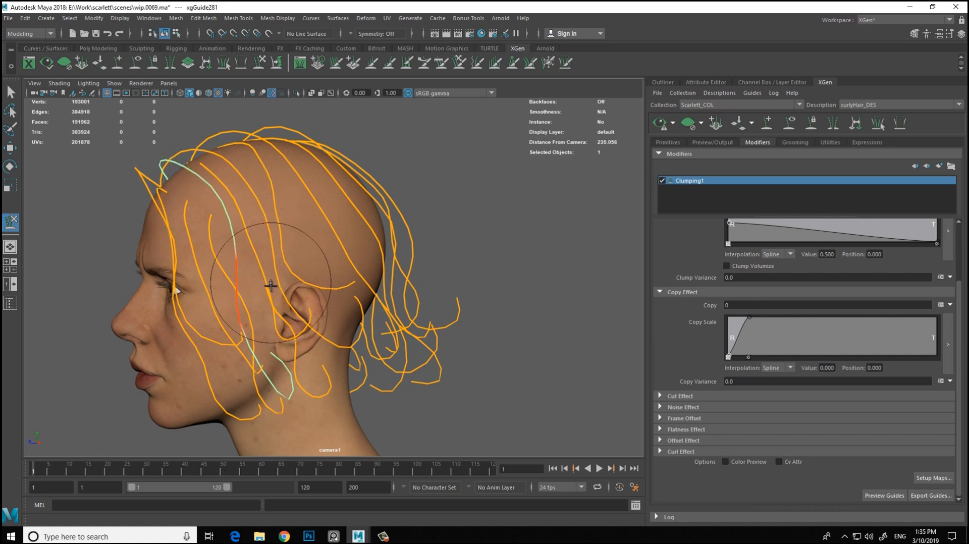
{"action": "left_click_drag", "start_coordinate": [247, 274], "coordinate": [273, 328], "text": "alt"}
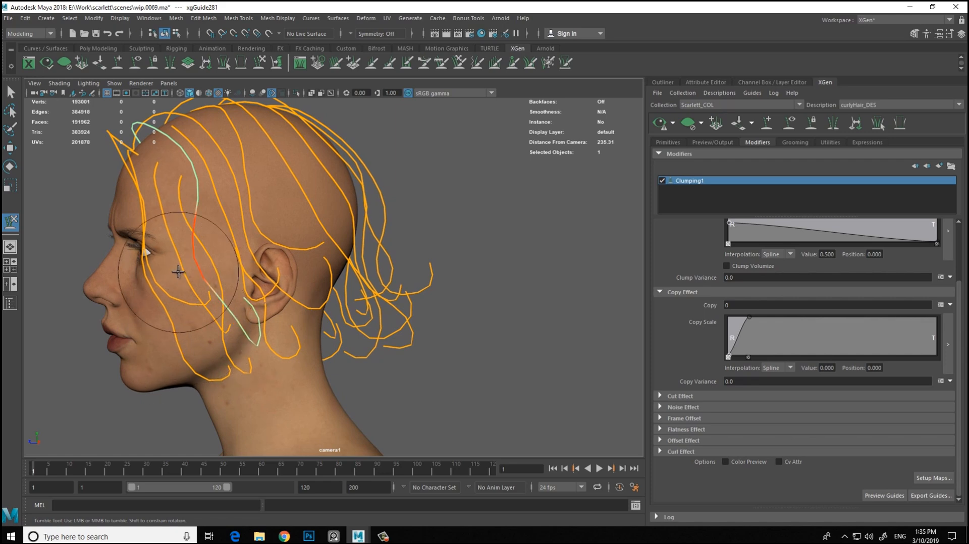
{"action": "mouse_move", "coordinate": [177, 271]}
{"action": "left_mouse_down", "text": "alt"}
{"action": "mouse_move", "coordinate": [216, 229]}
{"action": "mouse_move", "coordinate": [144, 175]}
{"action": "mouse_move", "coordinate": [223, 192]}
{"action": "mouse_move", "coordinate": [214, 197]}
{"action": "mouse_move", "coordinate": [222, 268]}
{"action": "mouse_move", "coordinate": [230, 243]}
{"action": "mouse_move", "coordinate": [212, 240]}
{"action": "mouse_move", "coordinate": [219, 233]}
{"action": "mouse_move", "coordinate": [288, 240]}
{"action": "mouse_move", "coordinate": [260, 226]}
{"action": "mouse_move", "coordinate": [281, 222]}
{"action": "mouse_move", "coordinate": [270, 227]}
{"action": "mouse_move", "coordinate": [296, 201]}
{"action": "mouse_move", "coordinate": [388, 249]}
{"action": "mouse_move", "coordinate": [352, 205]}
{"action": "mouse_move", "coordinate": [173, 207]}
{"action": "mouse_move", "coordinate": [245, 192]}
{"action": "left_mouse_up", "text": "alt"}
{"action": "right_click_drag", "start_coordinate": [245, 193], "coordinate": [408, 215], "text": "alt"}
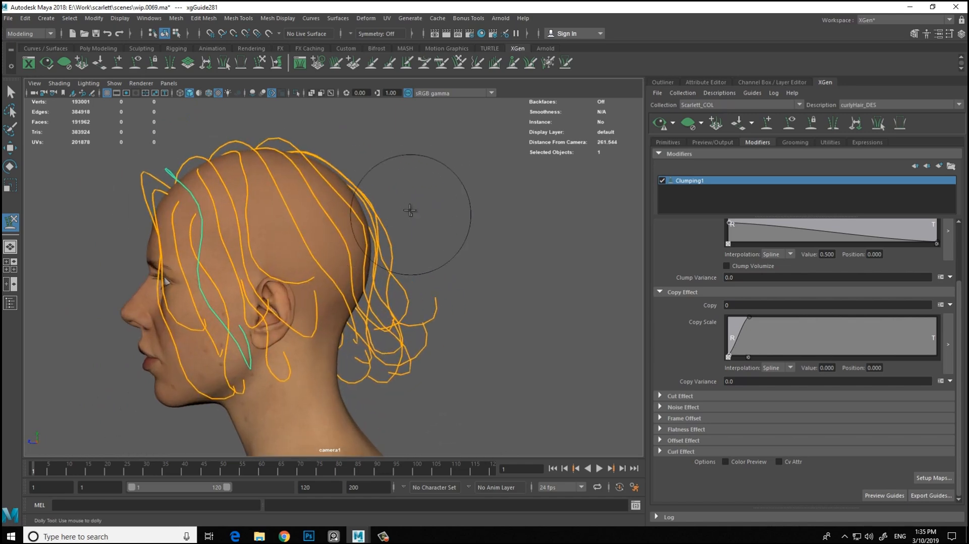
Step: Add a fifth new guide in the gap above and behind the left ear
{"action": "left_click_drag", "start_coordinate": [383, 201], "coordinate": [410, 217], "text": "alt"}
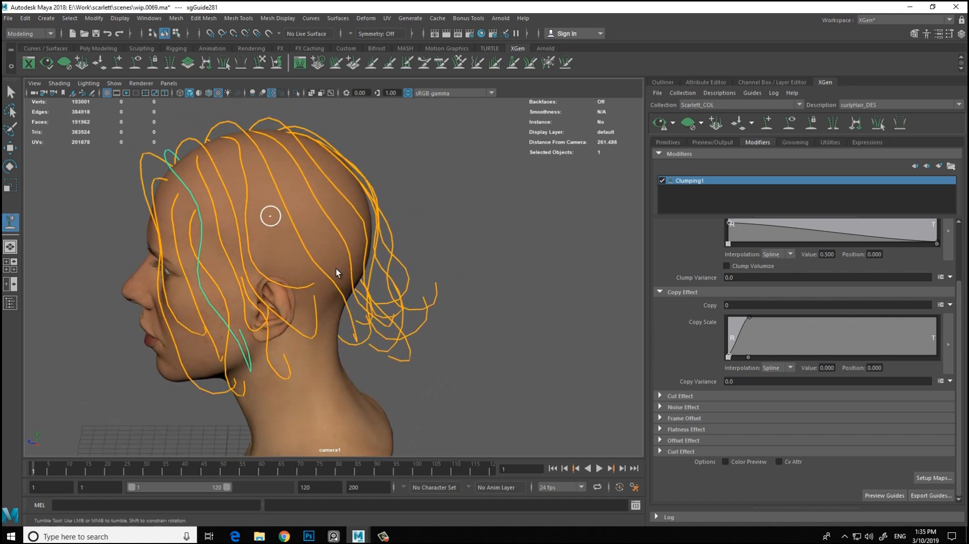
{"action": "left_click", "coordinate": [271, 217]}
{"action": "middle_click_drag", "start_coordinate": [428, 216], "coordinate": [400, 190], "text": "alt"}
{"action": "right_click_drag", "start_coordinate": [400, 191], "coordinate": [232, 179], "text": "alt"}
Step: Sculpt the fifth new guide down behind the left ear to the neck, hooking its lower end backward
{"action": "left_click", "coordinate": [259, 64]}
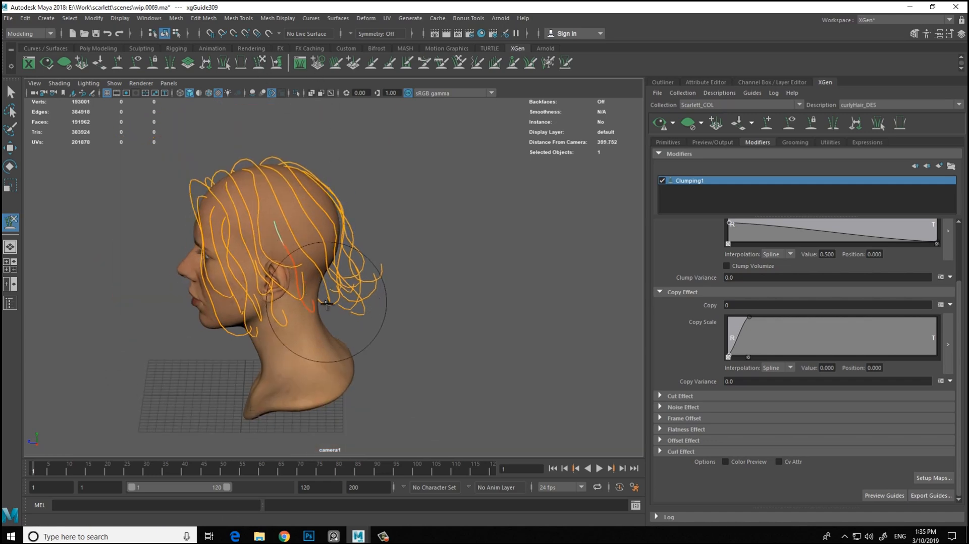
{"action": "mouse_move", "coordinate": [326, 303]}
{"action": "left_mouse_down", "text": "alt"}
{"action": "mouse_move", "coordinate": [408, 257]}
{"action": "mouse_move", "coordinate": [357, 314]}
{"action": "mouse_move", "coordinate": [467, 346]}
{"action": "mouse_move", "coordinate": [346, 316]}
{"action": "left_mouse_up", "text": "alt"}
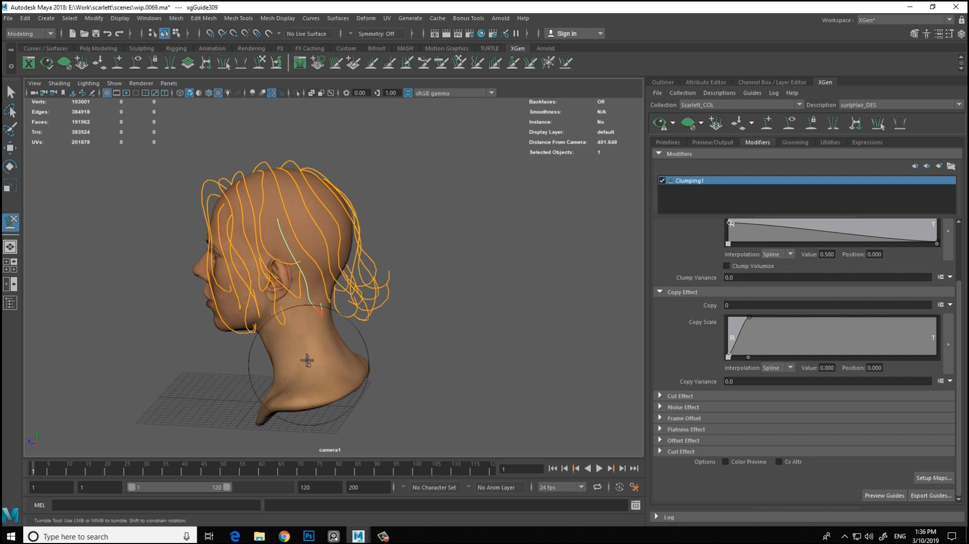
{"action": "right_click_drag", "start_coordinate": [297, 346], "coordinate": [284, 233], "text": "alt"}
{"action": "mouse_move", "coordinate": [276, 234]}
{"action": "left_mouse_down"}
{"action": "mouse_move", "coordinate": [299, 254]}
{"action": "mouse_move", "coordinate": [279, 270]}
{"action": "mouse_move", "coordinate": [259, 250]}
{"action": "mouse_move", "coordinate": [330, 261]}
{"action": "left_mouse_up"}
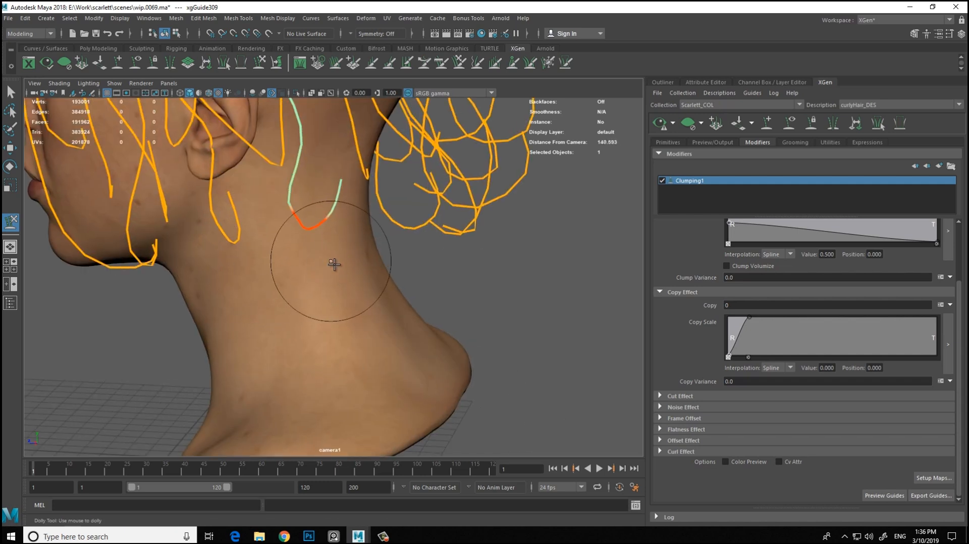
{"action": "middle_click_drag", "start_coordinate": [342, 252], "coordinate": [336, 322], "text": "alt"}
{"action": "right_click_drag", "start_coordinate": [336, 323], "coordinate": [287, 243], "text": "alt"}
{"action": "middle_click_drag", "start_coordinate": [287, 242], "coordinate": [245, 191], "text": "alt"}
{"action": "right_click_drag", "start_coordinate": [244, 191], "coordinate": [338, 259], "text": "alt"}
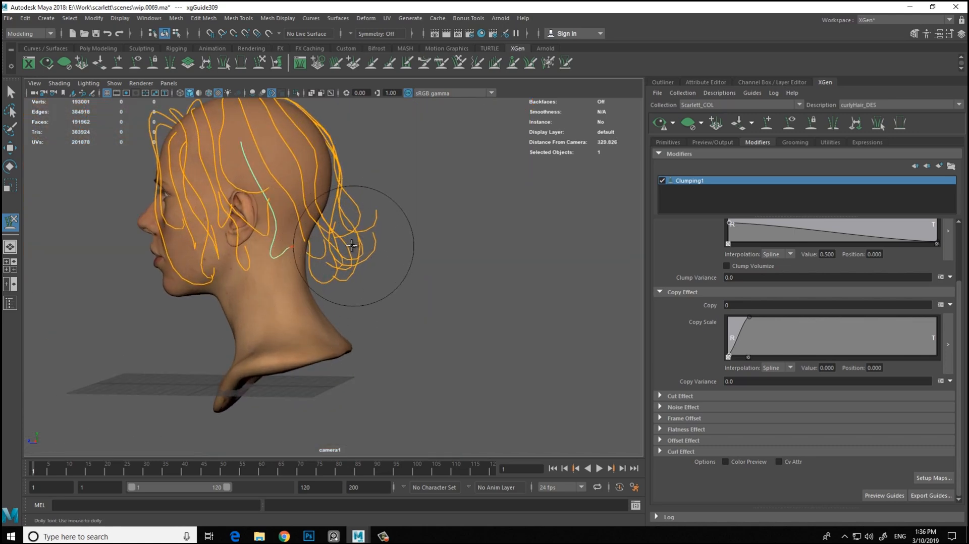
Step: Refine the fifth guide's lower end into a rounded outward curl standing off the neck
{"action": "right_click_drag", "start_coordinate": [341, 224], "coordinate": [580, 436], "text": "alt"}
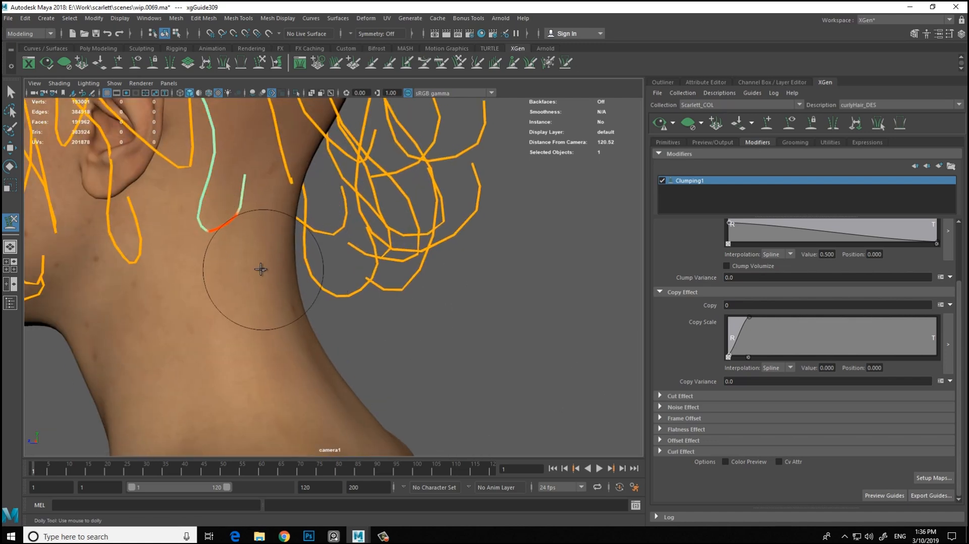
{"action": "right_click_drag", "start_coordinate": [281, 259], "coordinate": [146, 274], "text": "alt"}
{"action": "left_click_drag", "start_coordinate": [291, 242], "coordinate": [190, 262], "text": "alt"}
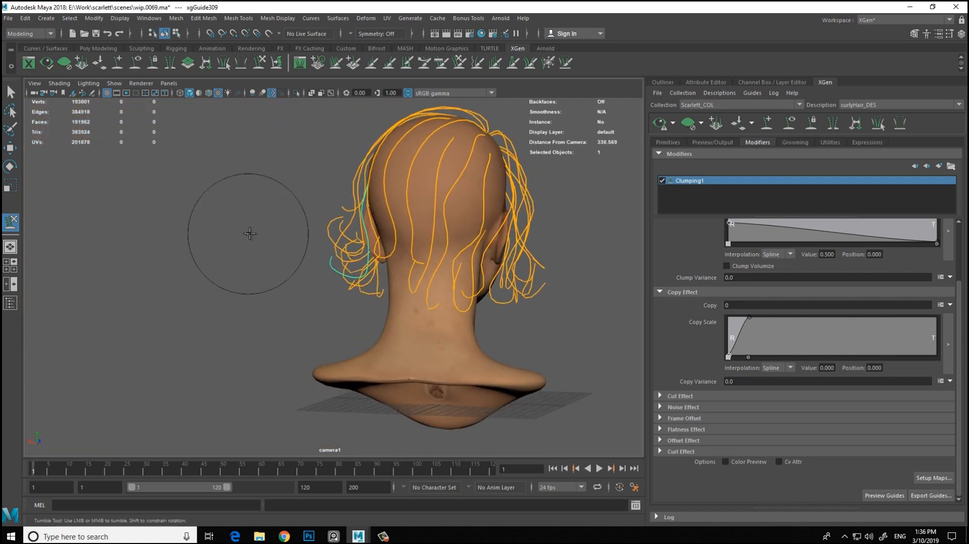
{"action": "right_click_drag", "start_coordinate": [247, 236], "coordinate": [378, 308], "text": "alt"}
{"action": "left_click_drag", "start_coordinate": [416, 247], "coordinate": [443, 223], "text": "alt"}
{"action": "mouse_move", "coordinate": [444, 222]}
{"action": "right_mouse_down", "text": "alt"}
{"action": "mouse_move", "coordinate": [286, 170]}
{"action": "mouse_move", "coordinate": [290, 207]}
{"action": "mouse_move", "coordinate": [265, 235]}
{"action": "right_mouse_up", "text": "alt"}
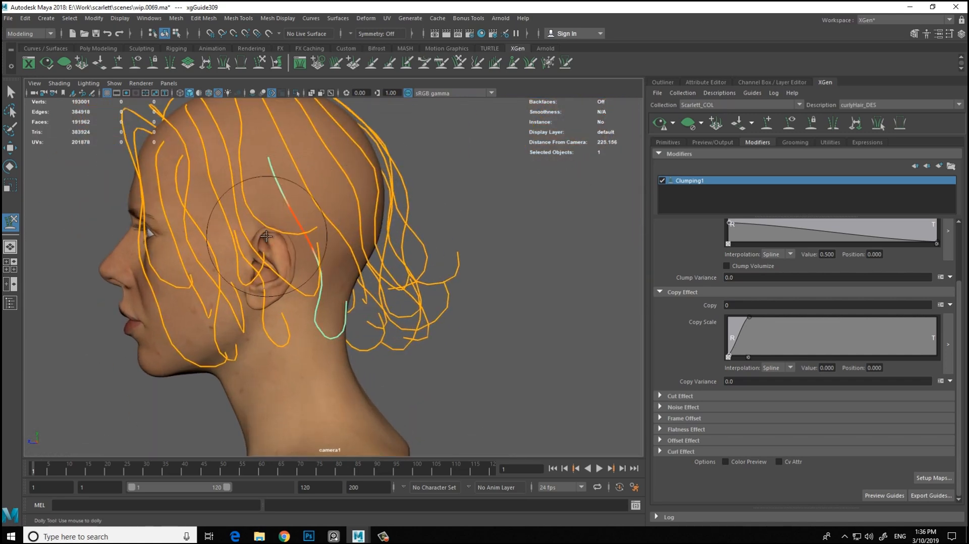
{"action": "right_click_drag", "start_coordinate": [337, 226], "coordinate": [296, 199], "text": "alt"}
{"action": "mouse_move", "coordinate": [308, 196]}
{"action": "left_mouse_down", "text": "alt"}
{"action": "mouse_move", "coordinate": [279, 192]}
{"action": "mouse_move", "coordinate": [313, 189]}
{"action": "left_mouse_up", "text": "alt"}
{"action": "right_click_drag", "start_coordinate": [348, 189], "coordinate": [386, 231], "text": "alt"}
Step: Add a sixth new guide on the left back of the head, behind the fifth guide
{"action": "left_click", "coordinate": [121, 67]}
{"action": "left_click_drag", "start_coordinate": [275, 166], "coordinate": [325, 175], "text": "alt"}
{"action": "left_click", "coordinate": [325, 174]}
{"action": "right_click_drag", "start_coordinate": [264, 194], "coordinate": [75, 151], "text": "alt"}
{"action": "left_click_drag", "start_coordinate": [300, 215], "coordinate": [347, 221], "text": "alt"}
Step: Sculpt the sixth new guide down the back of the head to follow the neighbouring guides
{"action": "left_click", "coordinate": [262, 64]}
{"action": "middle_click_drag", "start_coordinate": [358, 272], "coordinate": [372, 236], "text": "alt"}
{"action": "right_click_drag", "start_coordinate": [373, 236], "coordinate": [417, 261], "text": "alt"}
{"action": "mouse_move", "coordinate": [417, 261]}
{"action": "left_mouse_down", "text": "alt"}
{"action": "mouse_move", "coordinate": [358, 258]}
{"action": "mouse_move", "coordinate": [406, 270]}
{"action": "left_mouse_up", "text": "alt"}
{"action": "left_click_drag", "start_coordinate": [339, 193], "coordinate": [481, 260], "text": "alt"}
Step: Add a seventh new guide in the gap at the lower back of the head and start bending it toward the nape
{"action": "left_click", "coordinate": [122, 65]}
{"action": "left_click_drag", "start_coordinate": [328, 220], "coordinate": [365, 303], "text": "alt"}
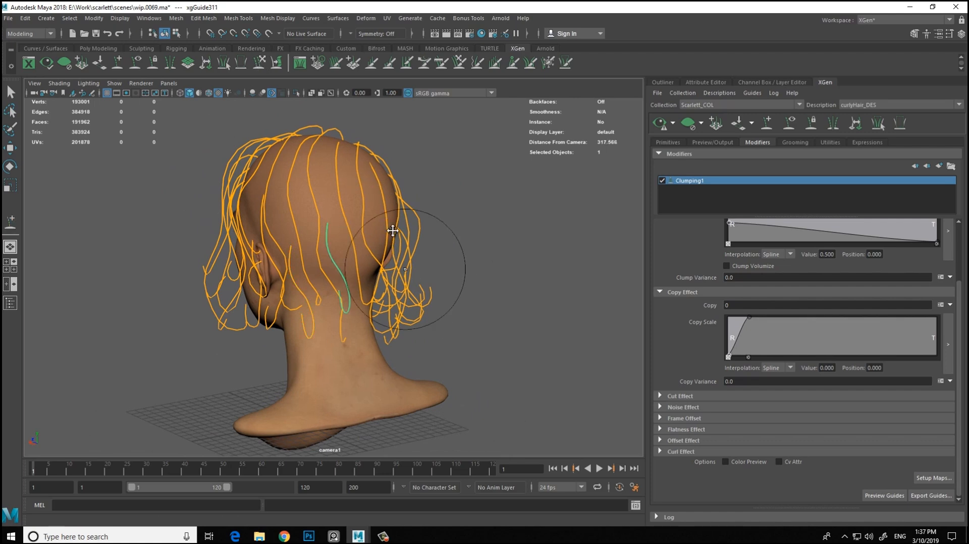
{"action": "left_click_drag", "start_coordinate": [406, 271], "coordinate": [380, 262], "text": "alt"}
{"action": "left_click_drag", "start_coordinate": [363, 301], "coordinate": [333, 317], "text": "alt"}
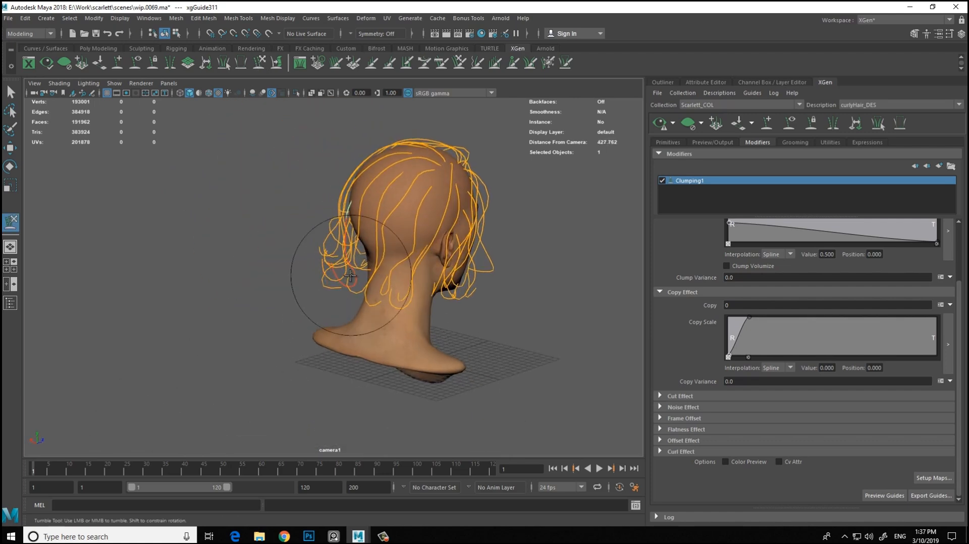
Step: Sculpt the seventh new guide down to the nape with an upturned hook at its lower end
{"action": "right_click_drag", "start_coordinate": [311, 314], "coordinate": [356, 234], "text": "alt"}
{"action": "left_click_drag", "start_coordinate": [372, 263], "coordinate": [351, 218], "text": "alt"}
{"action": "right_click_drag", "start_coordinate": [315, 234], "coordinate": [296, 331], "text": "alt"}
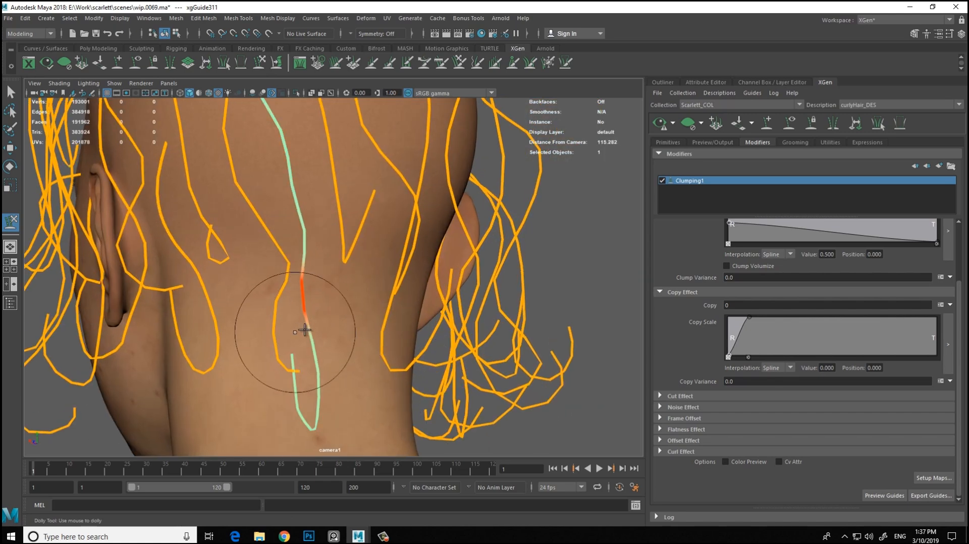
{"action": "right_click_drag", "start_coordinate": [390, 409], "coordinate": [250, 286], "text": "alt"}
{"action": "left_click_drag", "start_coordinate": [303, 328], "coordinate": [293, 256], "text": "alt"}
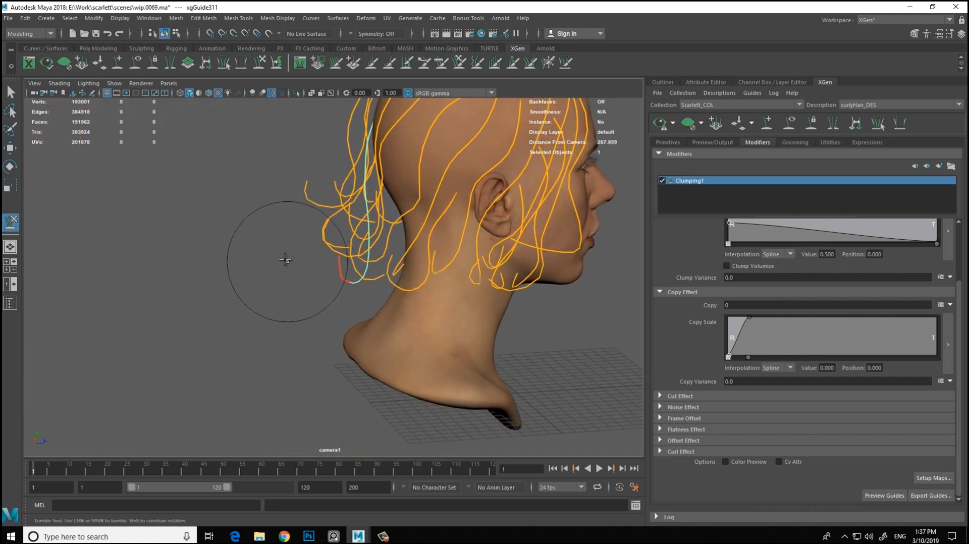
Step: Pull the seventh guide's lower end away from the neck into an open outward curl
{"action": "left_click_drag", "start_coordinate": [273, 312], "coordinate": [279, 232], "text": "alt"}
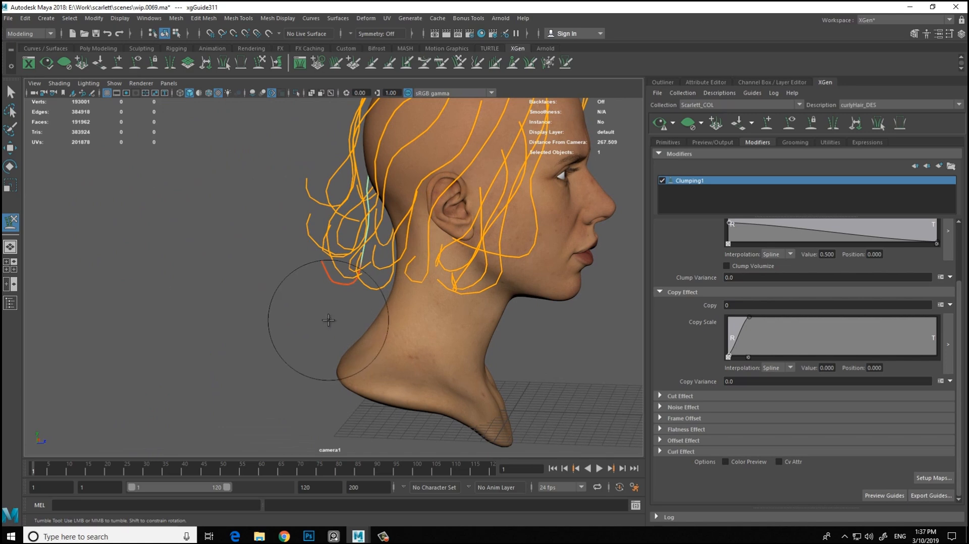
{"action": "left_click_drag", "start_coordinate": [282, 266], "coordinate": [473, 322], "text": "alt"}
{"action": "right_click_drag", "start_coordinate": [473, 322], "coordinate": [526, 204], "text": "alt"}
{"action": "middle_click_drag", "start_coordinate": [526, 204], "coordinate": [474, 257], "text": "alt"}
{"action": "left_click_drag", "start_coordinate": [473, 257], "coordinate": [467, 256], "text": "alt"}
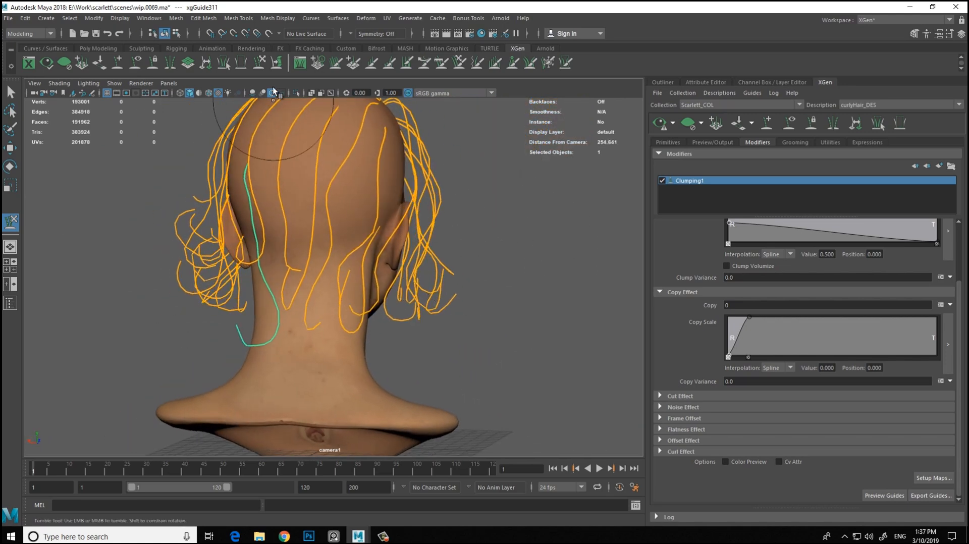
Step: Add a hair guide at the lower back of the head and sculpt it down the nape with a curled end
{"action": "left_click", "coordinate": [118, 64]}
{"action": "left_click", "coordinate": [301, 189]}
{"action": "left_click", "coordinate": [262, 64]}
{"action": "right_click_drag", "start_coordinate": [308, 203], "coordinate": [342, 273], "text": "alt"}
{"action": "mouse_move", "coordinate": [342, 272]}
{"action": "left_mouse_down", "text": "alt"}
{"action": "mouse_move", "coordinate": [330, 352]}
{"action": "mouse_move", "coordinate": [292, 256]}
{"action": "mouse_move", "coordinate": [353, 164]}
{"action": "mouse_move", "coordinate": [220, 207]}
{"action": "left_mouse_up", "text": "alt"}
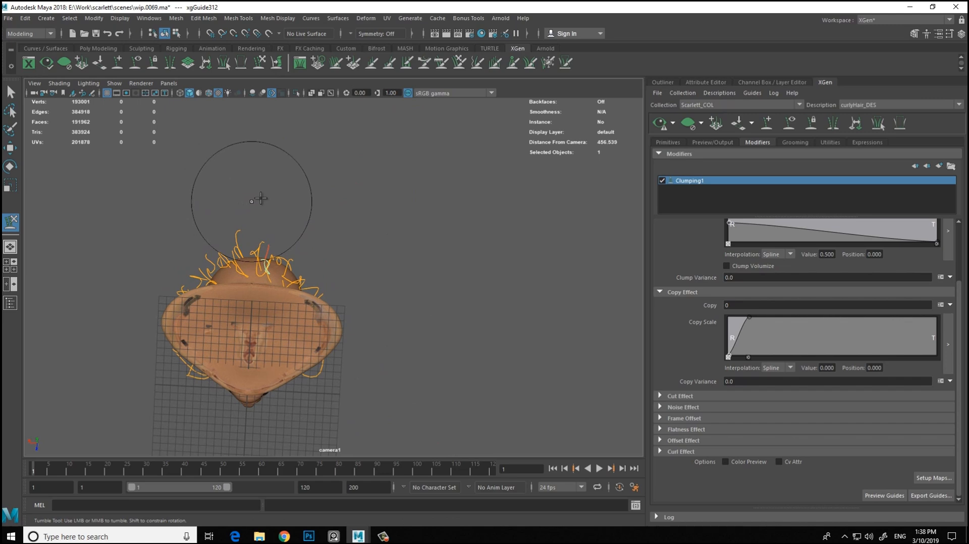
{"action": "left_click_drag", "start_coordinate": [385, 233], "coordinate": [313, 328], "text": "alt"}
{"action": "right_click_drag", "start_coordinate": [313, 328], "coordinate": [454, 302], "text": "alt"}
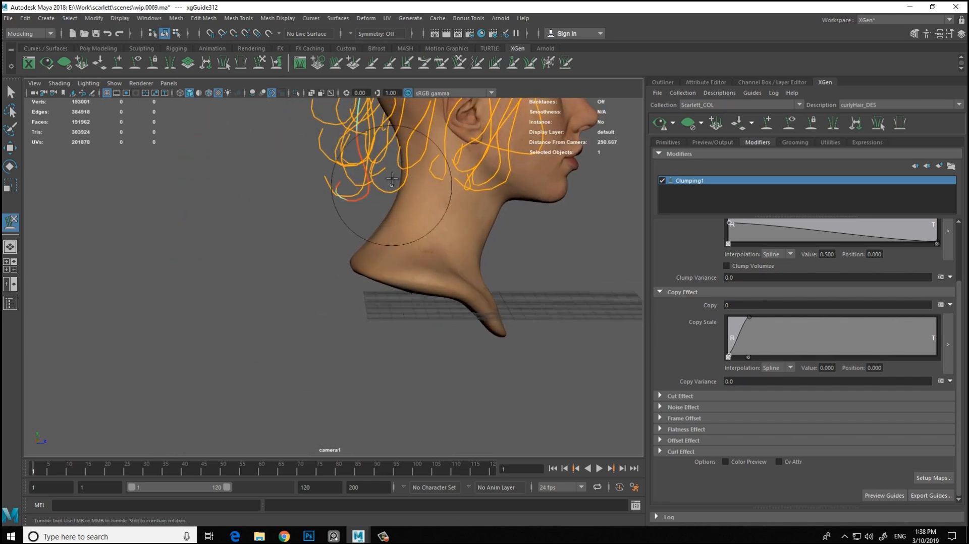
{"action": "mouse_move", "coordinate": [394, 259]}
{"action": "left_mouse_down", "text": "alt"}
{"action": "mouse_move", "coordinate": [417, 283]}
{"action": "mouse_move", "coordinate": [331, 317]}
{"action": "mouse_move", "coordinate": [374, 272]}
{"action": "mouse_move", "coordinate": [384, 220]}
{"action": "mouse_move", "coordinate": [403, 243]}
{"action": "mouse_move", "coordinate": [501, 255]}
{"action": "mouse_move", "coordinate": [450, 245]}
{"action": "left_mouse_up", "text": "alt"}
{"action": "right_click_drag", "start_coordinate": [451, 245], "coordinate": [418, 161], "text": "alt"}
{"action": "middle_click_drag", "start_coordinate": [418, 162], "coordinate": [393, 213], "text": "alt"}
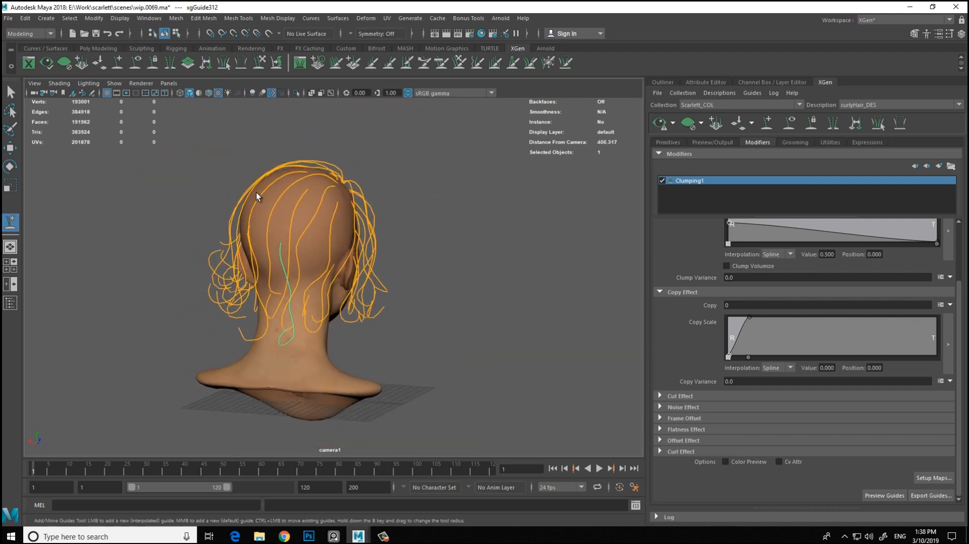
Step: Add another hair guide low on the back of the head, behind the character's right ear
{"action": "middle_click_drag", "start_coordinate": [198, 119], "coordinate": [171, 103], "text": "alt"}
{"action": "right_click_drag", "start_coordinate": [171, 103], "coordinate": [283, 212], "text": "alt"}
{"action": "left_click_drag", "start_coordinate": [283, 212], "coordinate": [283, 171], "text": "alt"}
{"action": "right_click_drag", "start_coordinate": [326, 219], "coordinate": [240, 235], "text": "alt"}
{"action": "left_click_drag", "start_coordinate": [240, 236], "coordinate": [260, 229], "text": "alt"}
Step: Sculpt the new guide behind the right ear so it follows the neck and curls upward at its end
{"action": "left_click", "coordinate": [259, 63]}
{"action": "right_click_drag", "start_coordinate": [344, 308], "coordinate": [283, 298], "text": "alt"}
{"action": "left_click_drag", "start_coordinate": [303, 319], "coordinate": [262, 322], "text": "alt"}
{"action": "right_click_drag", "start_coordinate": [348, 328], "coordinate": [411, 335], "text": "alt"}
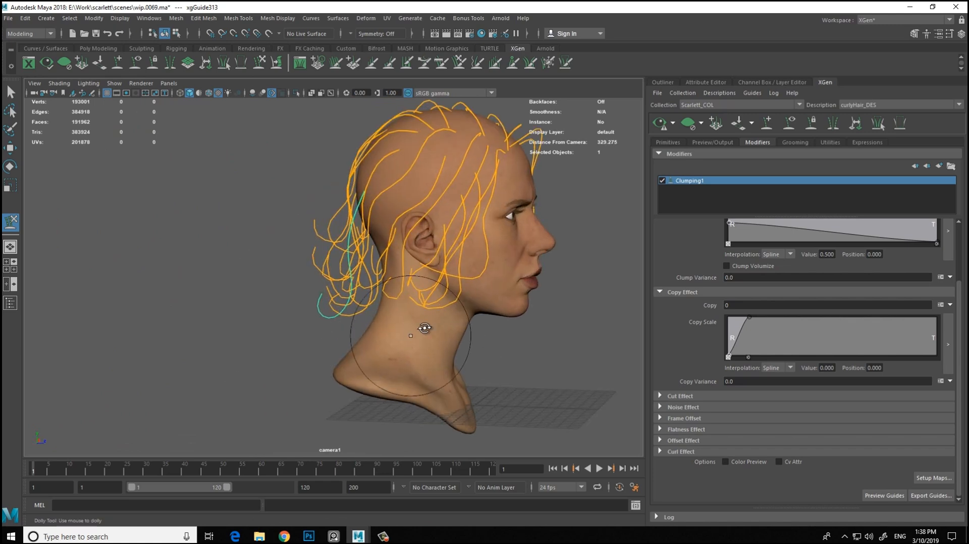
{"action": "middle_click_drag", "start_coordinate": [411, 335], "coordinate": [375, 337], "text": "alt"}
{"action": "left_click_drag", "start_coordinate": [419, 352], "coordinate": [475, 361], "text": "alt"}
{"action": "right_click_drag", "start_coordinate": [296, 303], "coordinate": [336, 292], "text": "alt"}
{"action": "left_click_drag", "start_coordinate": [354, 262], "coordinate": [398, 169], "text": "alt"}
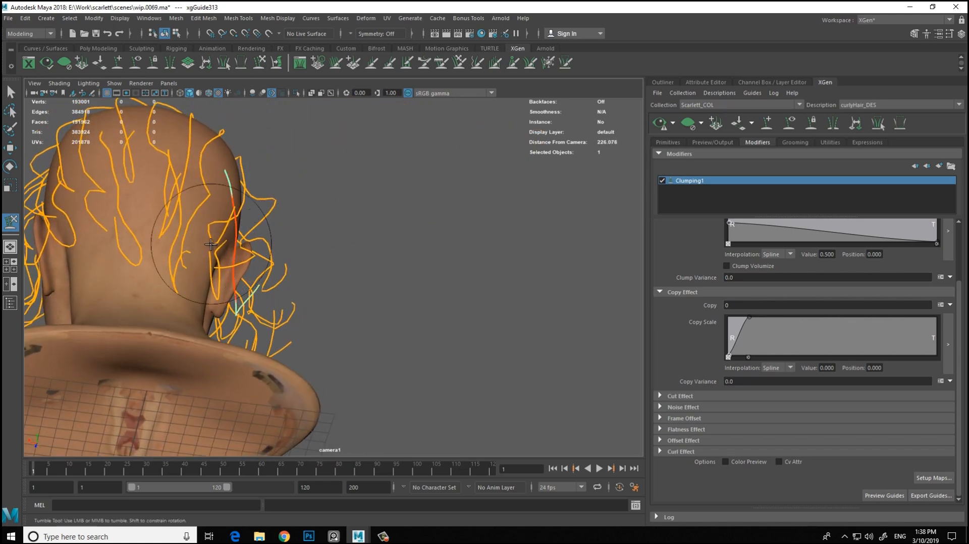
{"action": "left_click_drag", "start_coordinate": [166, 250], "coordinate": [351, 255], "text": "alt"}
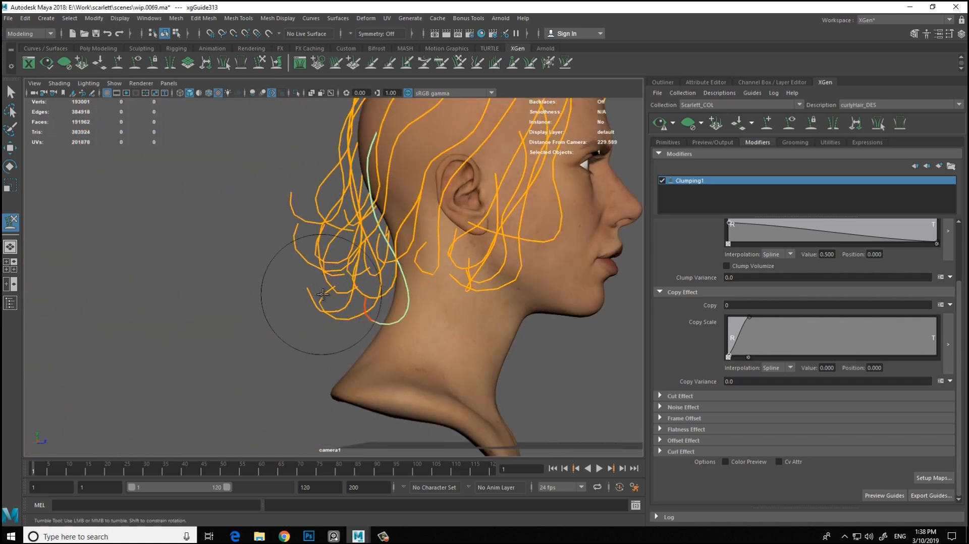
{"action": "left_click_drag", "start_coordinate": [439, 337], "coordinate": [524, 335], "text": "alt"}
{"action": "right_click_drag", "start_coordinate": [396, 204], "coordinate": [353, 202], "text": "alt"}
{"action": "middle_click_drag", "start_coordinate": [353, 202], "coordinate": [355, 248], "text": "alt"}
{"action": "left_click_drag", "start_coordinate": [325, 249], "coordinate": [346, 335], "text": "alt"}
{"action": "right_click_drag", "start_coordinate": [346, 335], "coordinate": [306, 311], "text": "alt"}
{"action": "left_click_drag", "start_coordinate": [376, 242], "coordinate": [404, 227], "text": "alt"}
{"action": "right_click_drag", "start_coordinate": [404, 228], "coordinate": [335, 233], "text": "alt"}
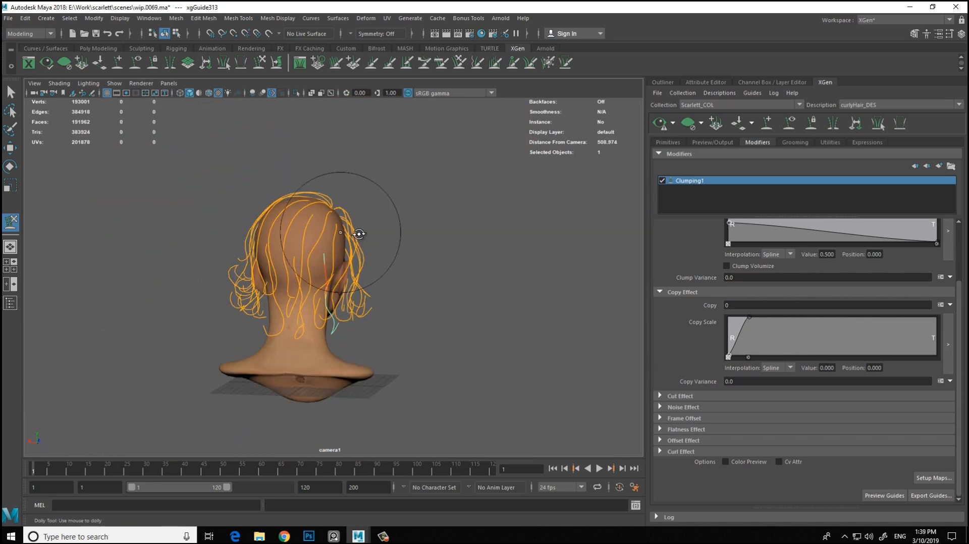
Step: Reselect the existing nape guide behind the left ear and sculpt its lower end into a rounded curl
{"action": "left_click_drag", "start_coordinate": [195, 235], "coordinate": [235, 230], "text": "alt"}
{"action": "right_click_drag", "start_coordinate": [248, 202], "coordinate": [333, 214], "text": "alt"}
{"action": "left_click_drag", "start_coordinate": [486, 231], "coordinate": [304, 226], "text": "alt"}
{"action": "key", "text": "w"}
{"action": "left_click", "coordinate": [343, 328]}
{"action": "key", "text": "y"}
{"action": "left_click_drag", "start_coordinate": [360, 344], "coordinate": [446, 310], "text": "alt"}
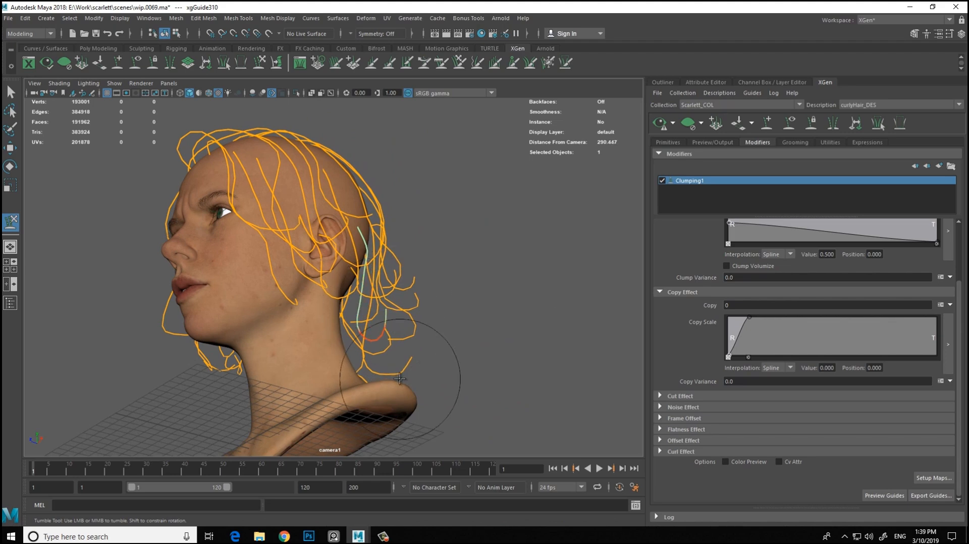
{"action": "mouse_move", "coordinate": [346, 329]}
{"action": "left_mouse_down", "text": "alt"}
{"action": "mouse_move", "coordinate": [408, 315]}
{"action": "mouse_move", "coordinate": [195, 342]}
{"action": "mouse_move", "coordinate": [389, 368]}
{"action": "mouse_move", "coordinate": [501, 346]}
{"action": "mouse_move", "coordinate": [374, 328]}
{"action": "mouse_move", "coordinate": [448, 274]}
{"action": "mouse_move", "coordinate": [499, 267]}
{"action": "mouse_move", "coordinate": [495, 296]}
{"action": "mouse_move", "coordinate": [353, 307]}
{"action": "mouse_move", "coordinate": [290, 404]}
{"action": "mouse_move", "coordinate": [391, 313]}
{"action": "mouse_move", "coordinate": [348, 273]}
{"action": "mouse_move", "coordinate": [350, 298]}
{"action": "mouse_move", "coordinate": [437, 325]}
{"action": "mouse_move", "coordinate": [274, 325]}
{"action": "mouse_move", "coordinate": [440, 317]}
{"action": "left_mouse_up", "text": "alt"}
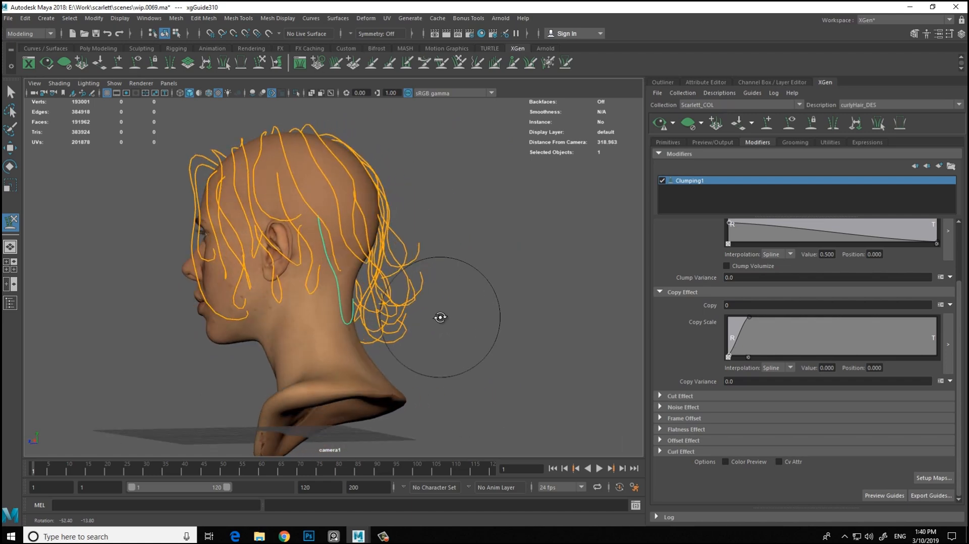
Step: Add a hair guide directly behind the left ear and activate the Sculpt Guides tool
{"action": "scroll", "coordinate": [439, 316], "scroll_direction": "up", "scroll_amount": 2}
{"action": "mouse_move", "coordinate": [183, 123]}
{"action": "left_mouse_down", "text": "alt"}
{"action": "mouse_move", "coordinate": [385, 205]}
{"action": "mouse_move", "coordinate": [345, 240]}
{"action": "mouse_move", "coordinate": [357, 326]}
{"action": "left_mouse_up", "text": "alt"}
{"action": "scroll", "coordinate": [364, 236], "scroll_direction": "down", "scroll_amount": 5}
{"action": "left_click", "coordinate": [340, 224]}
{"action": "left_click", "coordinate": [259, 63]}
Step: Sculpt the lower end of the guide behind the left ear into an upturned hook
{"action": "scroll", "coordinate": [351, 271], "scroll_direction": "down", "scroll_amount": 6}
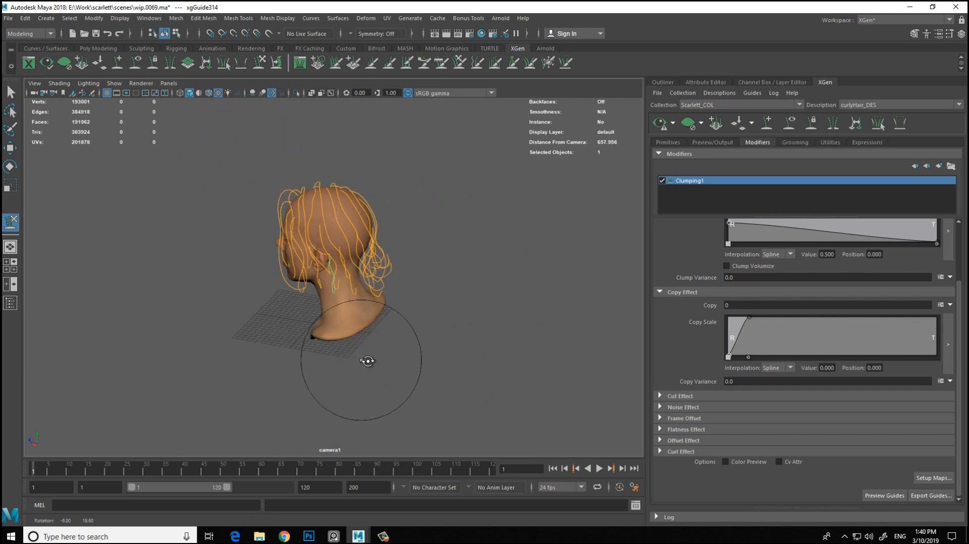
{"action": "middle_click_drag", "start_coordinate": [354, 330], "coordinate": [335, 331], "text": "alt"}
{"action": "scroll", "coordinate": [335, 331], "scroll_direction": "up", "scroll_amount": 5}
{"action": "left_click_drag", "start_coordinate": [335, 331], "coordinate": [297, 311], "text": "alt"}
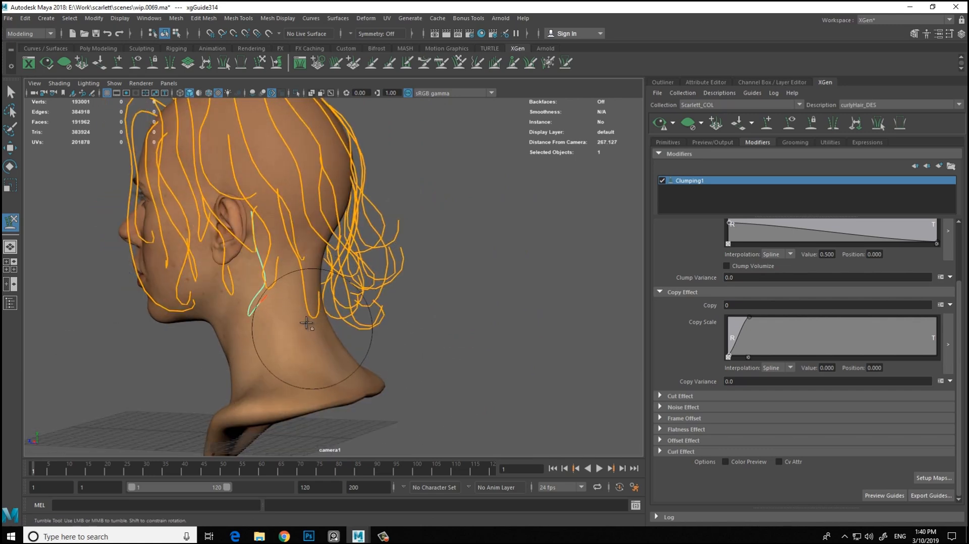
{"action": "left_click_drag", "start_coordinate": [352, 250], "coordinate": [319, 328], "text": "alt"}
{"action": "scroll", "coordinate": [294, 291], "scroll_direction": "up", "scroll_amount": 4}
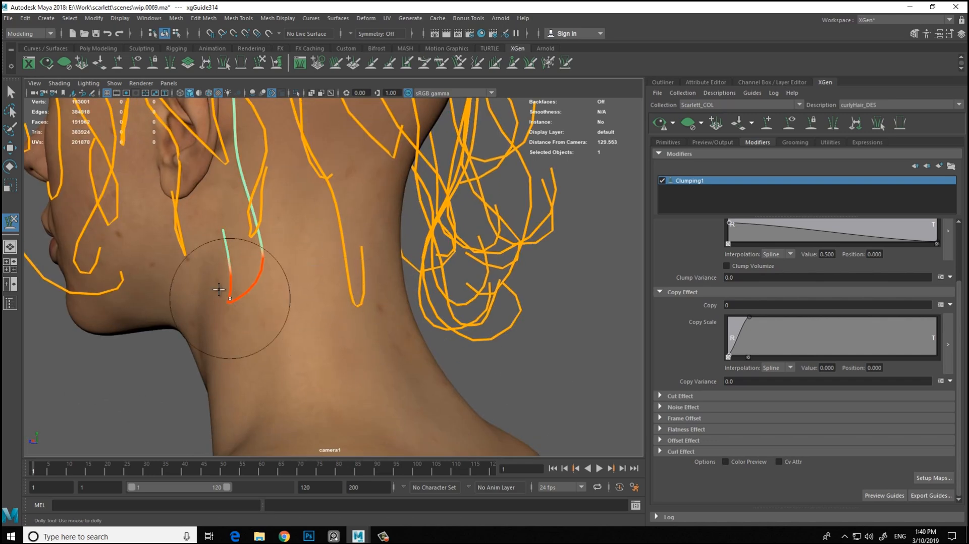
{"action": "scroll", "coordinate": [246, 336], "scroll_direction": "down", "scroll_amount": 5}
{"action": "left_click_drag", "start_coordinate": [368, 326], "coordinate": [409, 294], "text": "alt"}
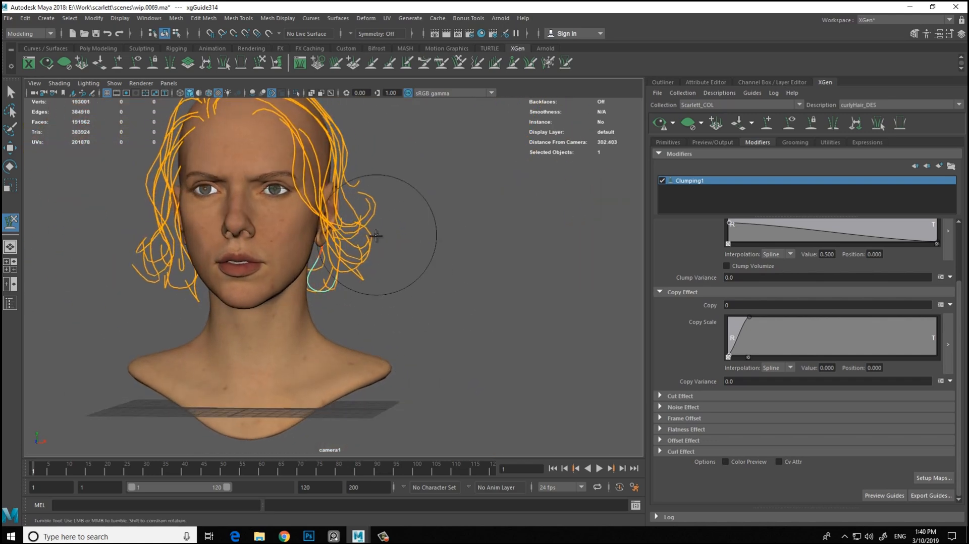
Step: Refine the left-ear guide's middle and lower curve, working from front, underside and side views
{"action": "left_click_drag", "start_coordinate": [414, 306], "coordinate": [458, 244], "text": "alt"}
{"action": "scroll", "coordinate": [306, 339], "scroll_direction": "up", "scroll_amount": 3}
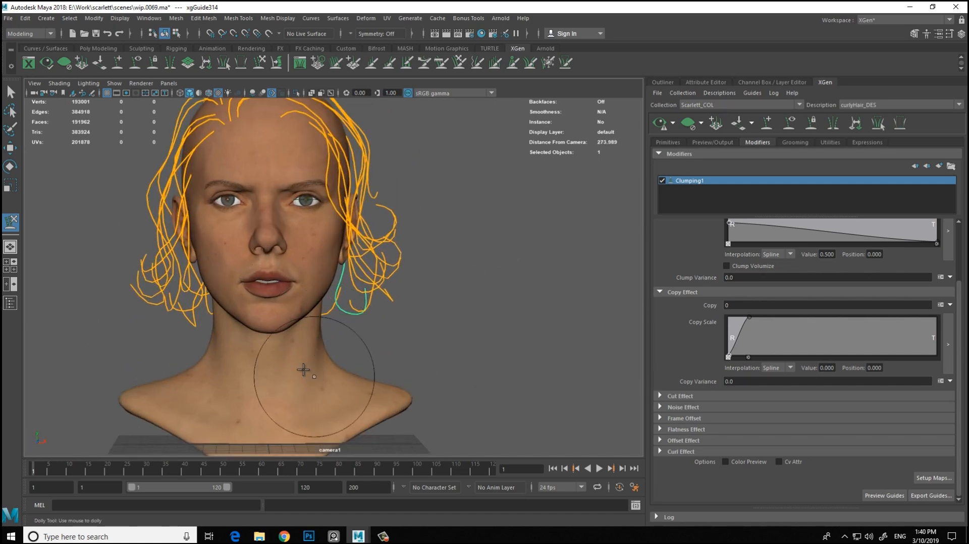
{"action": "scroll", "coordinate": [384, 358], "scroll_direction": "down", "scroll_amount": 3}
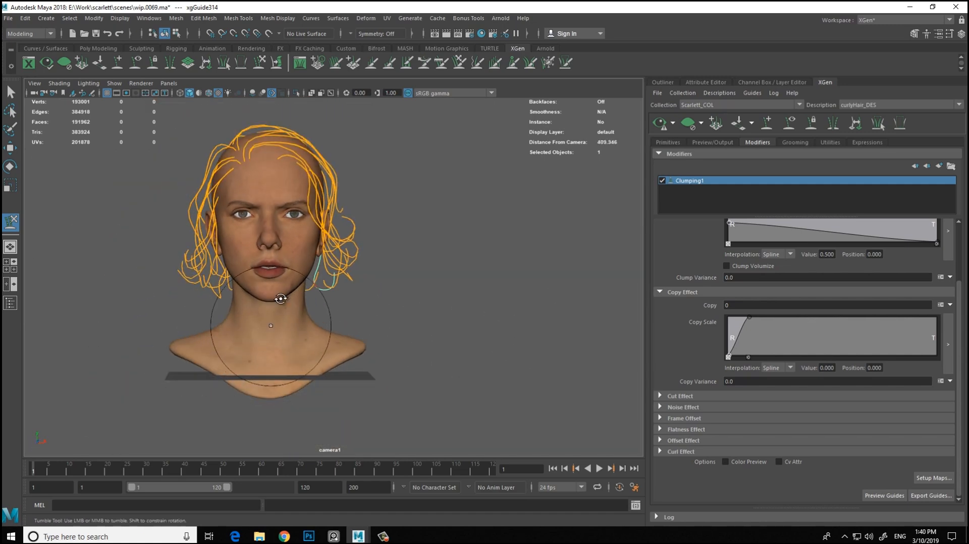
{"action": "left_click_drag", "start_coordinate": [270, 325], "coordinate": [267, 251], "text": "alt"}
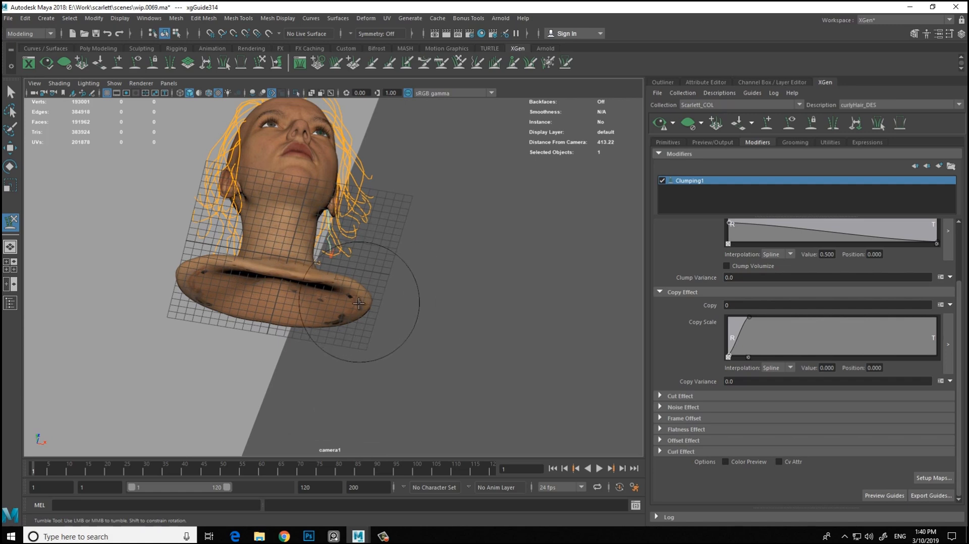
{"action": "left_click_drag", "start_coordinate": [359, 302], "coordinate": [216, 338], "text": "alt"}
{"action": "scroll", "coordinate": [381, 344], "scroll_direction": "up", "scroll_amount": 5}
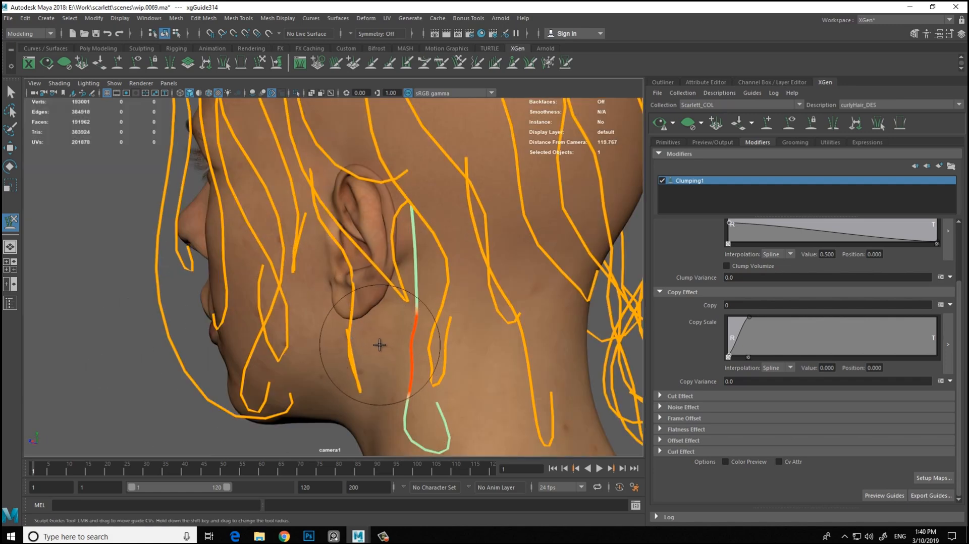
{"action": "scroll", "coordinate": [427, 299], "scroll_direction": "down", "scroll_amount": 5}
{"action": "mouse_move", "coordinate": [427, 299]}
{"action": "left_mouse_down", "text": "alt"}
{"action": "mouse_move", "coordinate": [373, 302]}
{"action": "mouse_move", "coordinate": [466, 302]}
{"action": "mouse_move", "coordinate": [456, 295]}
{"action": "left_mouse_up", "text": "alt"}
Step: Set up and save the clumping maps for Clumping1, and preview the hair with Color Preview enabled
{"action": "left_click", "coordinate": [933, 477]}
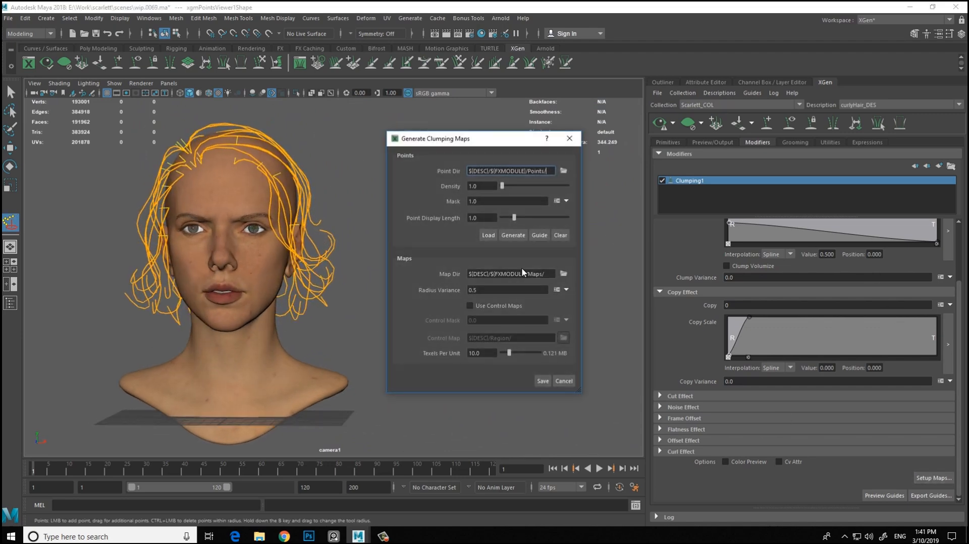
{"action": "left_click", "coordinate": [539, 381]}
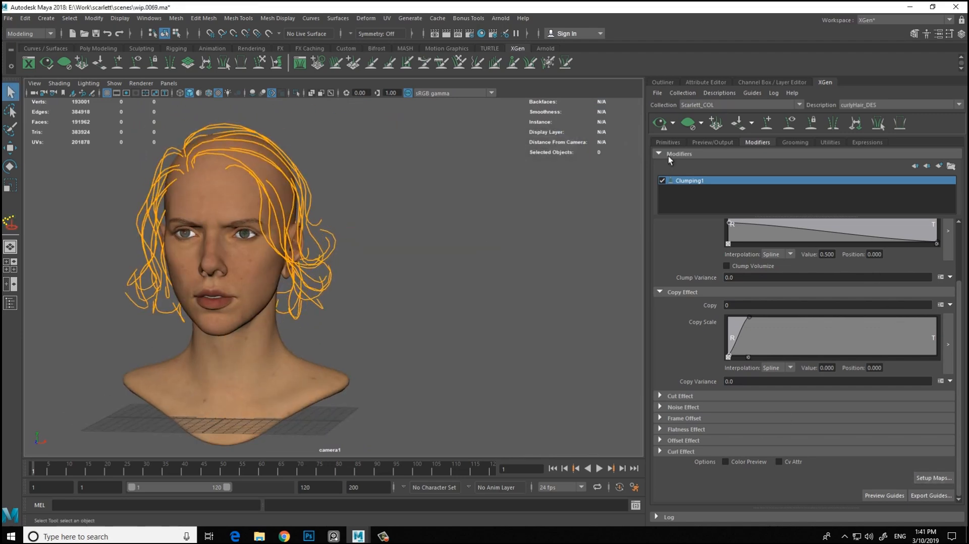
{"action": "left_click_drag", "start_coordinate": [500, 268], "coordinate": [344, 302], "text": "alt"}
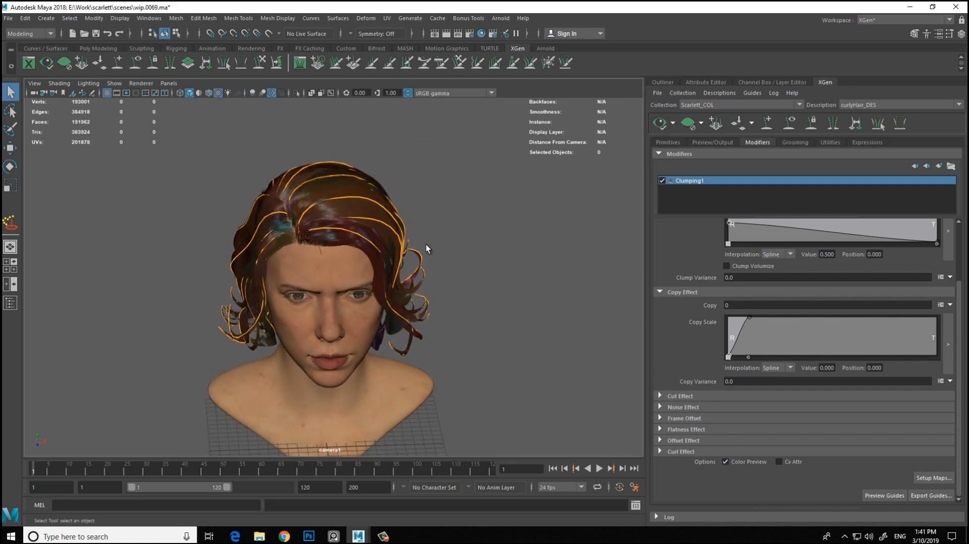
Step: Examine the colour-coded clumps around the face and parting in wireframe and shaded display
{"action": "left_click_drag", "start_coordinate": [516, 273], "coordinate": [525, 248], "text": "alt"}
{"action": "right_click_drag", "start_coordinate": [525, 249], "coordinate": [590, 301], "text": "alt"}
{"action": "left_click_drag", "start_coordinate": [590, 301], "coordinate": [549, 260], "text": "alt"}
{"action": "left_click_drag", "start_coordinate": [452, 258], "coordinate": [348, 236], "text": "alt"}
{"action": "left_click", "coordinate": [180, 93]}
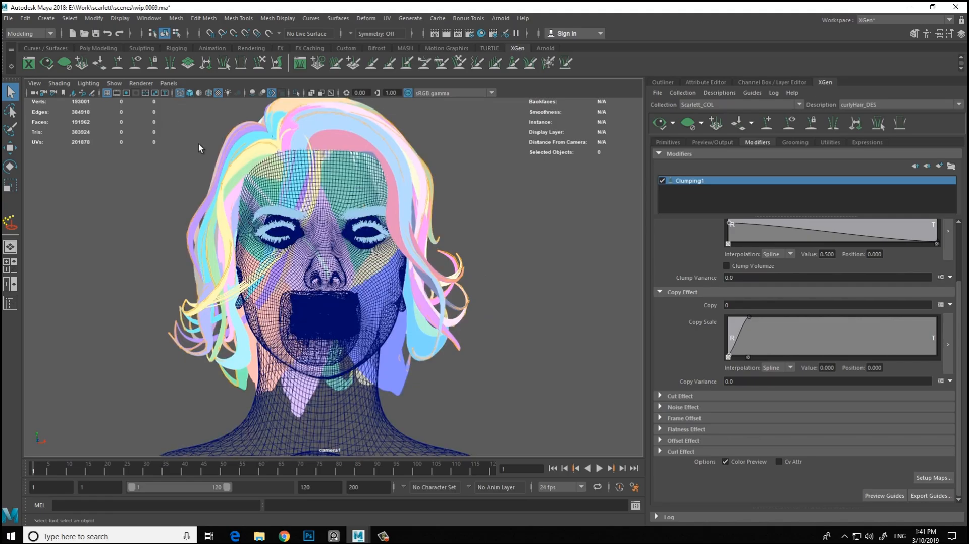
{"action": "left_click_drag", "start_coordinate": [496, 211], "coordinate": [525, 225], "text": "alt"}
{"action": "right_click_drag", "start_coordinate": [508, 210], "coordinate": [579, 238], "text": "alt"}
{"action": "left_click_drag", "start_coordinate": [579, 237], "coordinate": [497, 253], "text": "alt"}
{"action": "scroll", "coordinate": [520, 200], "scroll_direction": "up", "scroll_amount": 3}
{"action": "scroll", "coordinate": [528, 203], "scroll_direction": "down", "scroll_amount": 3}
{"action": "scroll", "coordinate": [404, 357], "scroll_direction": "up", "scroll_amount": 3}
{"action": "middle_click_drag", "start_coordinate": [404, 356], "coordinate": [411, 330], "text": "alt"}
{"action": "left_click", "coordinate": [181, 94]}
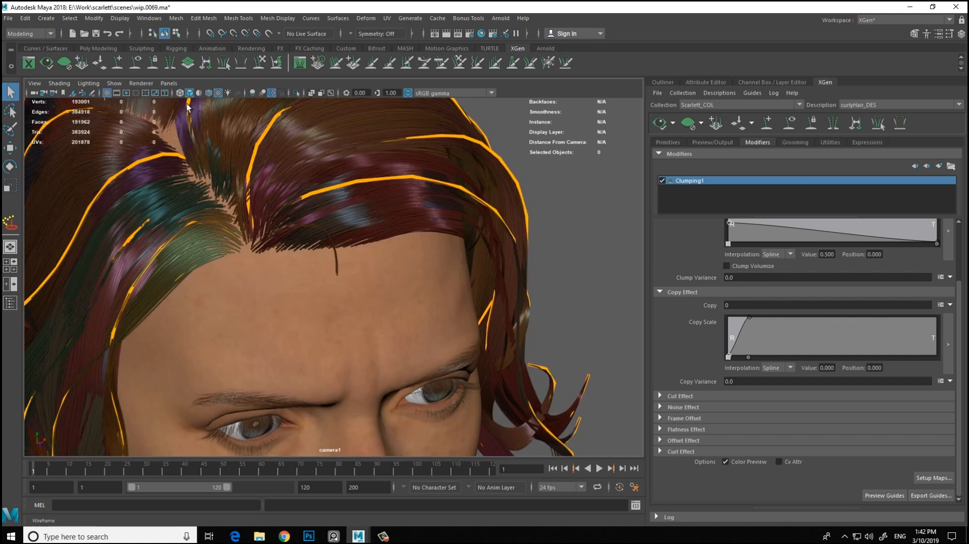
Step: Inspect the clumped hair from the side and front, and compare its silhouette with the reference photos
{"action": "left_click_drag", "start_coordinate": [570, 180], "coordinate": [309, 242], "text": "alt"}
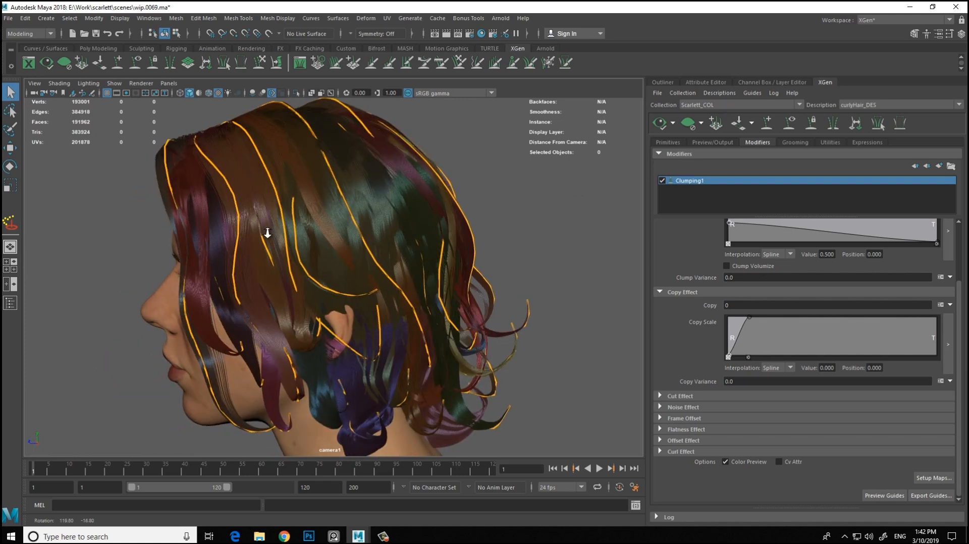
{"action": "right_click_drag", "start_coordinate": [309, 242], "coordinate": [222, 232], "text": "alt"}
{"action": "left_click_drag", "start_coordinate": [476, 260], "coordinate": [574, 252], "text": "alt"}
{"action": "middle_click_drag", "start_coordinate": [573, 252], "coordinate": [520, 279], "text": "alt"}
{"action": "left_click_drag", "start_coordinate": [520, 279], "coordinate": [523, 290], "text": "alt"}
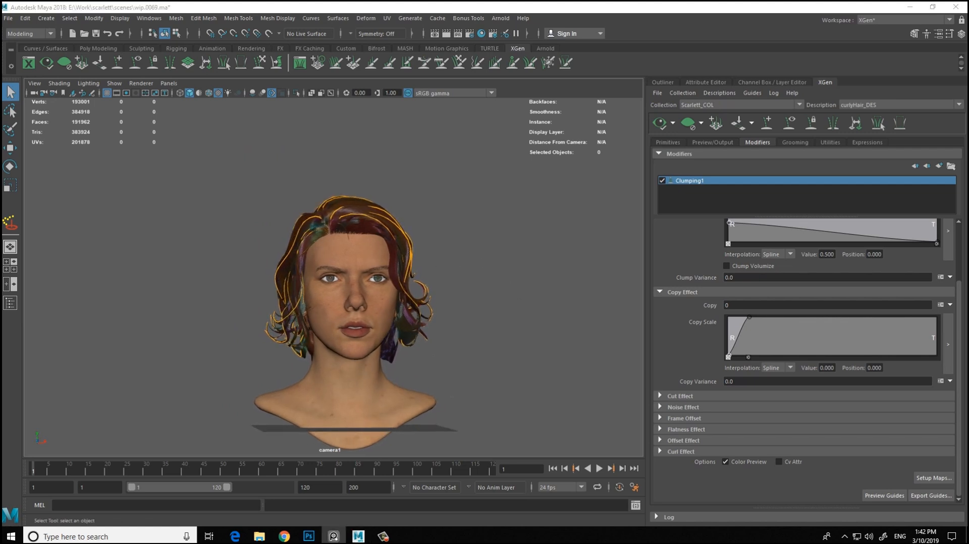
{"action": "left_click_drag", "start_coordinate": [449, 206], "coordinate": [485, 233], "text": "alt"}
{"action": "middle_click_drag", "start_coordinate": [484, 234], "coordinate": [504, 216], "text": "alt"}
{"action": "right_click_drag", "start_coordinate": [504, 216], "coordinate": [563, 252], "text": "alt"}
{"action": "left_click_drag", "start_coordinate": [562, 252], "coordinate": [566, 257], "text": "alt"}
{"action": "middle_click_drag", "start_coordinate": [567, 257], "coordinate": [590, 252], "text": "alt"}
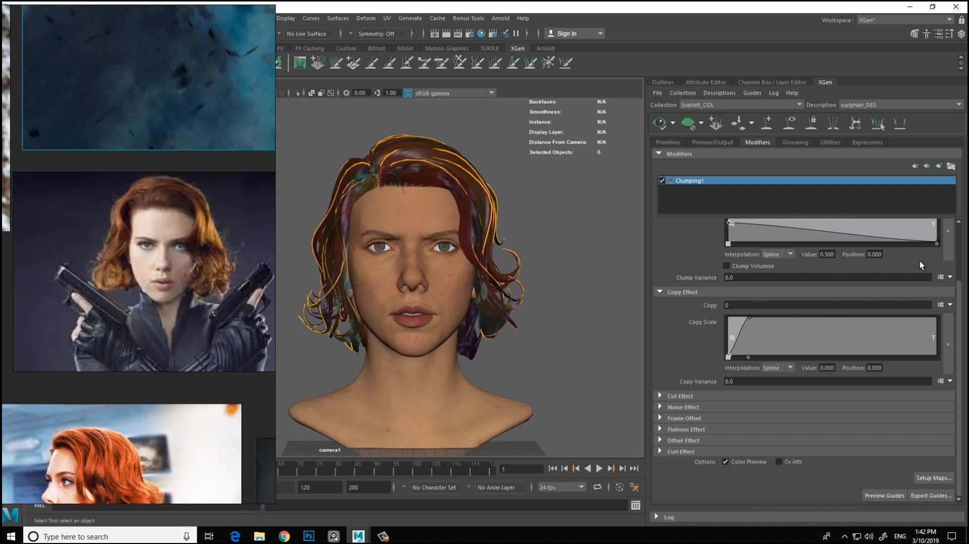
Step: Set the tip point of Clumping1's Clump Scale curve to 0.158 and refresh the hair preview
{"action": "scroll", "coordinate": [904, 253], "scroll_direction": "up", "scroll_amount": 3}
{"action": "left_click_drag", "start_coordinate": [937, 309], "coordinate": [937, 307]}
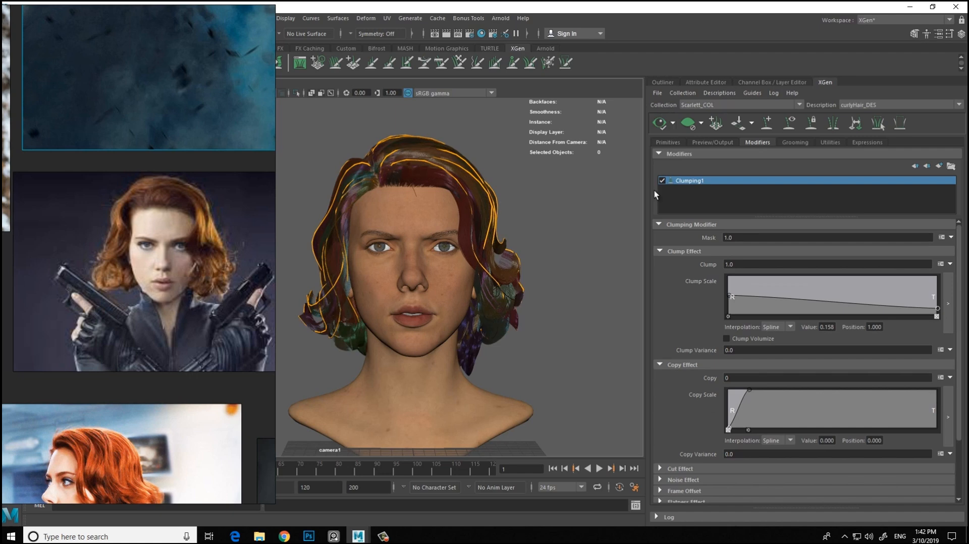
{"action": "left_click_drag", "start_coordinate": [582, 250], "coordinate": [580, 225], "text": "alt"}
Step: Collapse the Copy Effect settings and refresh the preview with Color Preview off and the guides hidden
{"action": "scroll", "coordinate": [949, 333], "scroll_direction": "down", "scroll_amount": 4}
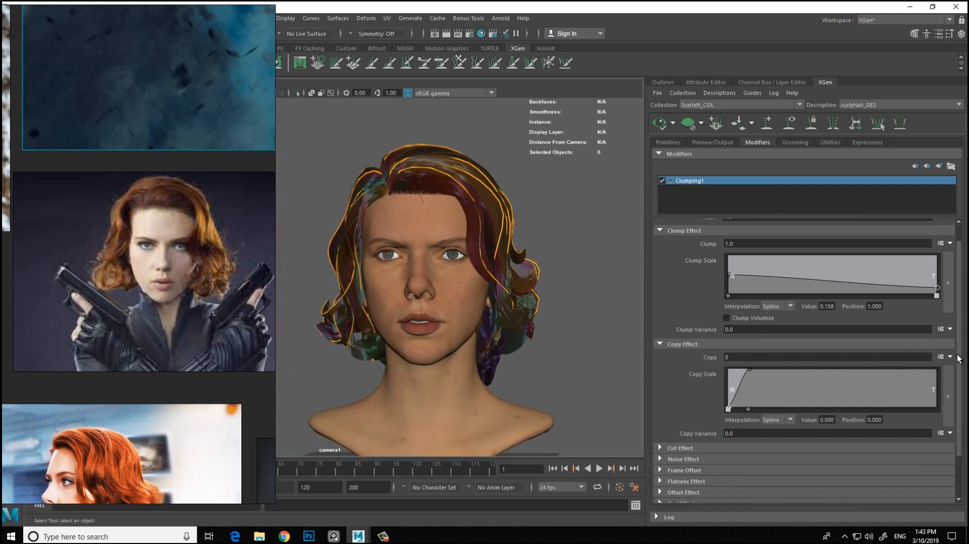
{"action": "left_click", "coordinate": [659, 293]}
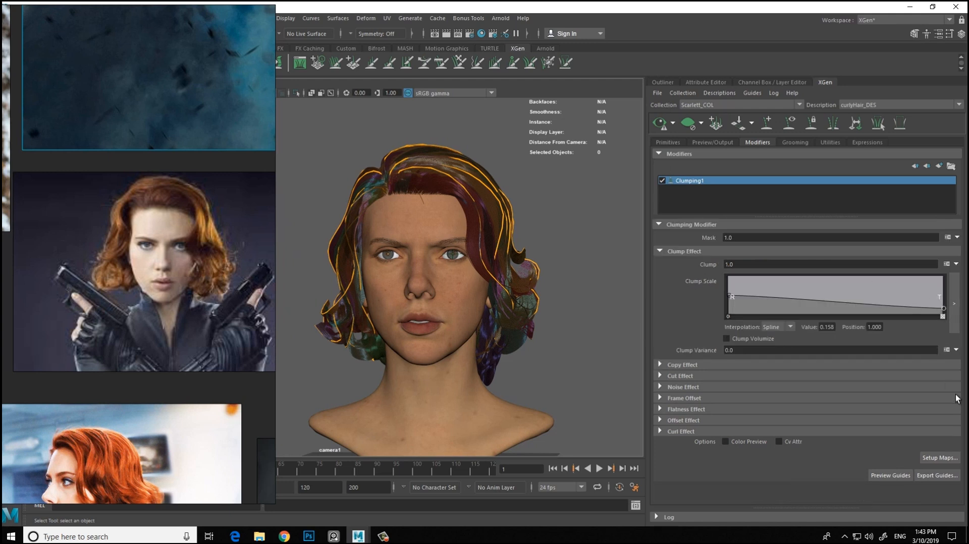
{"action": "left_click", "coordinate": [658, 128]}
{"action": "left_click_drag", "start_coordinate": [557, 273], "coordinate": [567, 252], "text": "alt"}
{"action": "middle_click_drag", "start_coordinate": [568, 251], "coordinate": [569, 270], "text": "alt"}
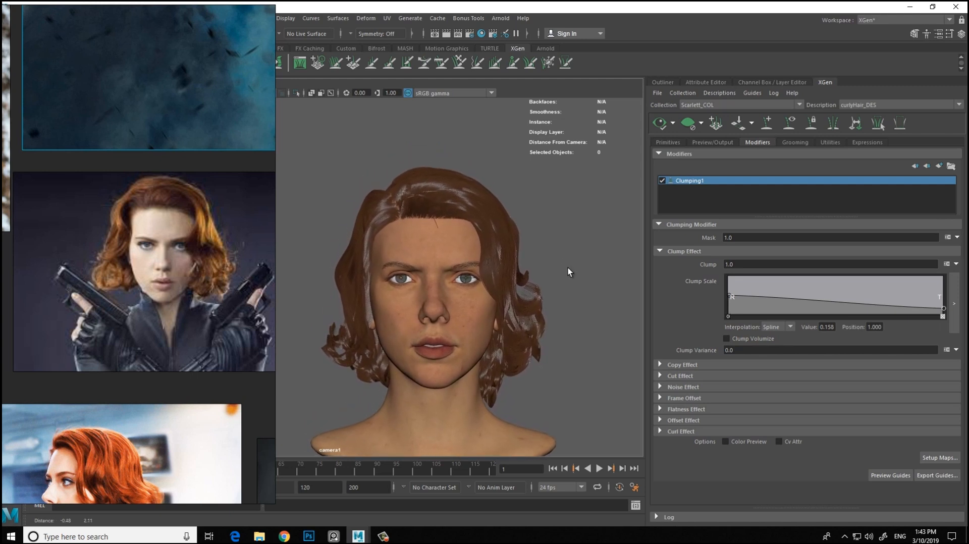
Step: Set the root point of the Clump Scale curve to 0.605, refresh the preview and compare it with the references
{"action": "left_click_drag", "start_coordinate": [727, 295], "coordinate": [721, 295]}
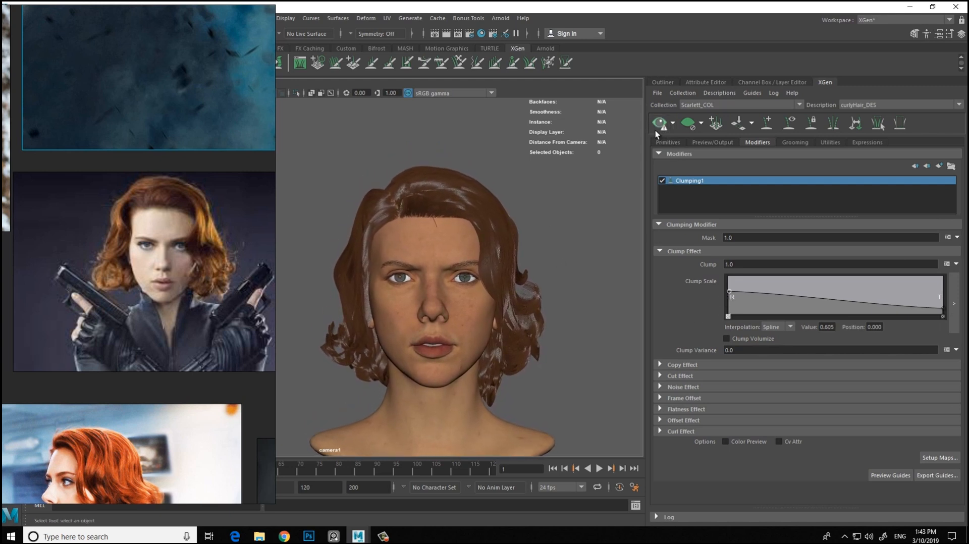
{"action": "left_click_drag", "start_coordinate": [592, 216], "coordinate": [423, 284], "text": "alt"}
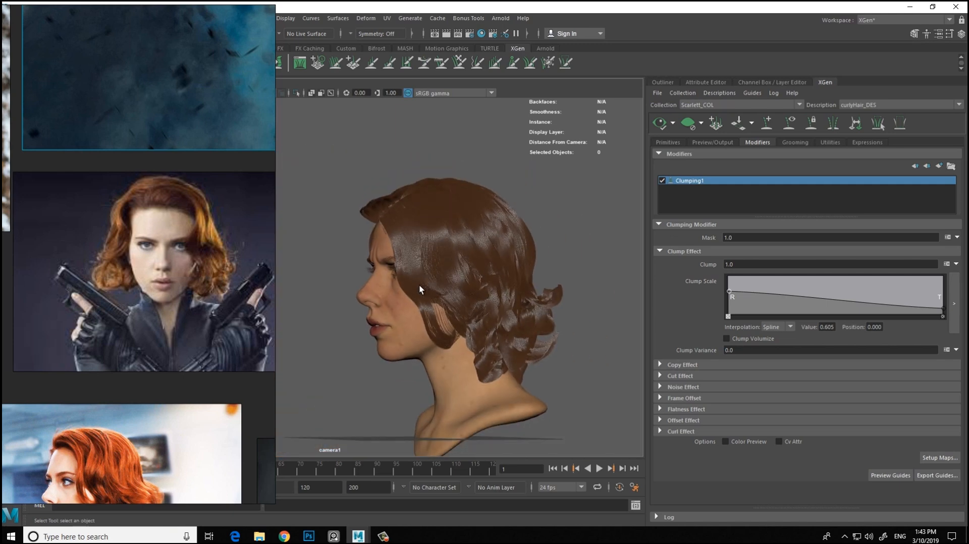
{"action": "right_click_drag", "start_coordinate": [169, 258], "coordinate": [211, 346]}
{"action": "middle_click_drag", "start_coordinate": [211, 346], "coordinate": [178, 303]}
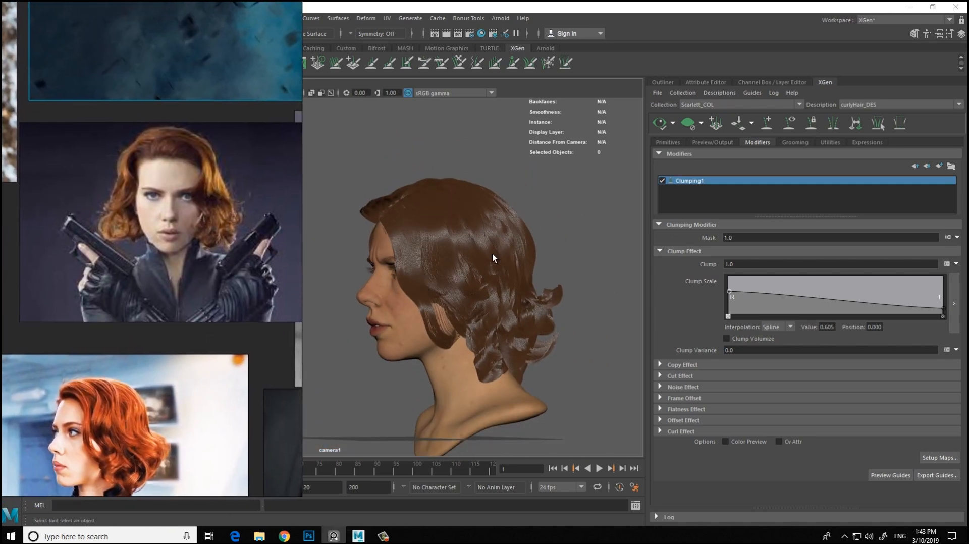
{"action": "left_click_drag", "start_coordinate": [496, 257], "coordinate": [454, 303], "text": "alt"}
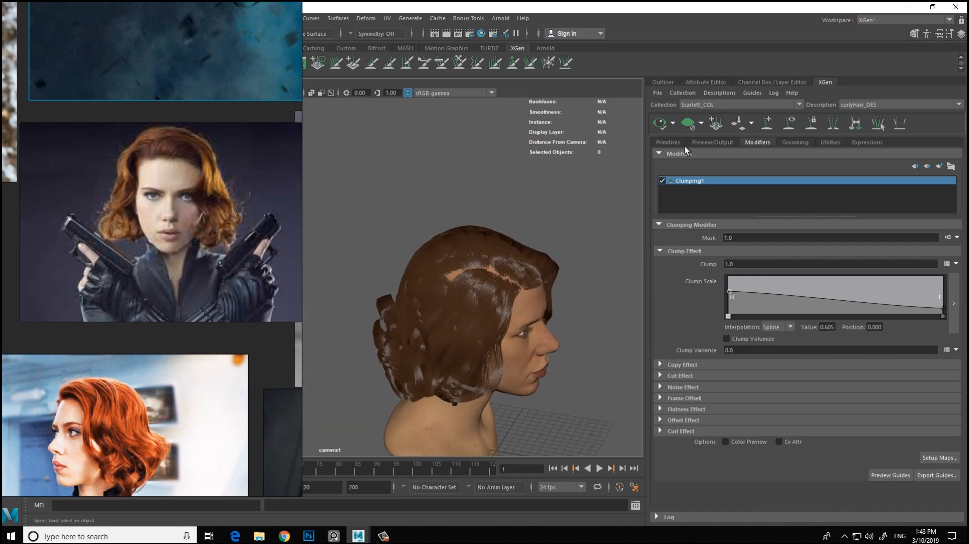
Step: Show the guides without the hair preview and select the guide beside the parting on the head's right side
{"action": "left_click", "coordinate": [789, 123]}
{"action": "middle_click_drag", "start_coordinate": [552, 281], "coordinate": [531, 266], "text": "alt"}
{"action": "right_click_drag", "start_coordinate": [531, 265], "coordinate": [531, 309], "text": "alt"}
{"action": "middle_click_drag", "start_coordinate": [531, 310], "coordinate": [472, 285], "text": "alt"}
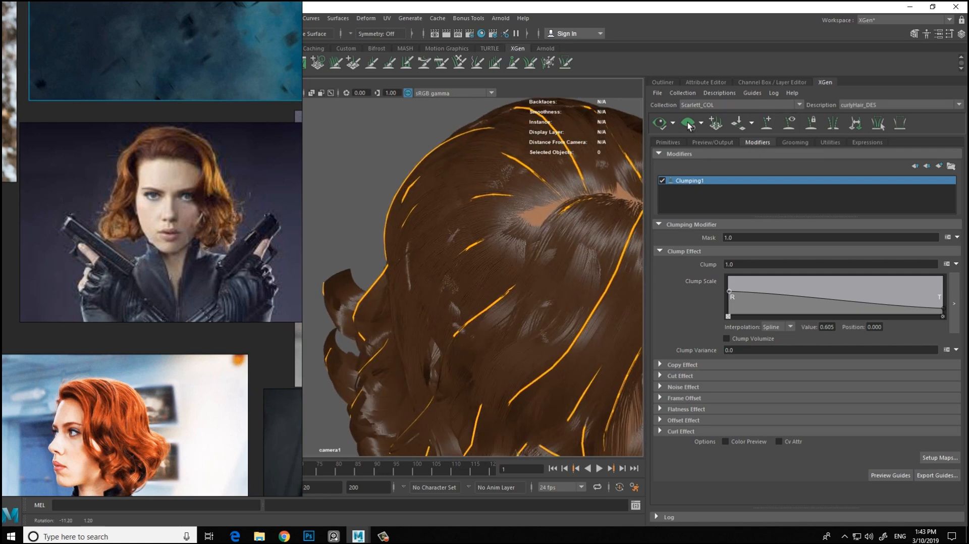
{"action": "left_click", "coordinate": [689, 123]}
{"action": "left_click", "coordinate": [486, 304]}
{"action": "left_click_drag", "start_coordinate": [512, 275], "coordinate": [416, 300], "text": "alt"}
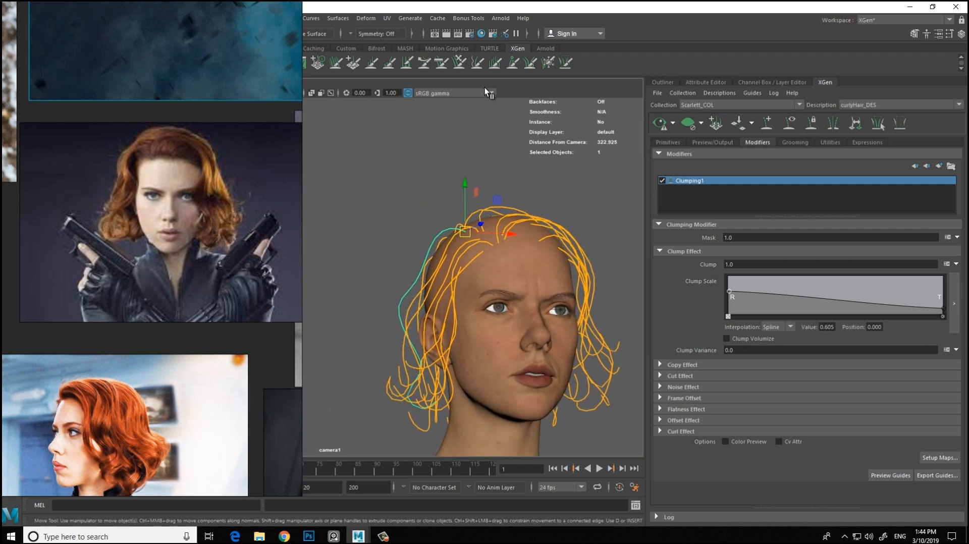
Step: Sculpt the selected guide beside the parting to shape its fall on the head's right side
{"action": "right_click_drag", "start_coordinate": [208, 157], "coordinate": [40, 131]}
{"action": "left_click", "coordinate": [260, 63]}
{"action": "middle_click_drag", "start_coordinate": [400, 285], "coordinate": [281, 255], "text": "alt"}
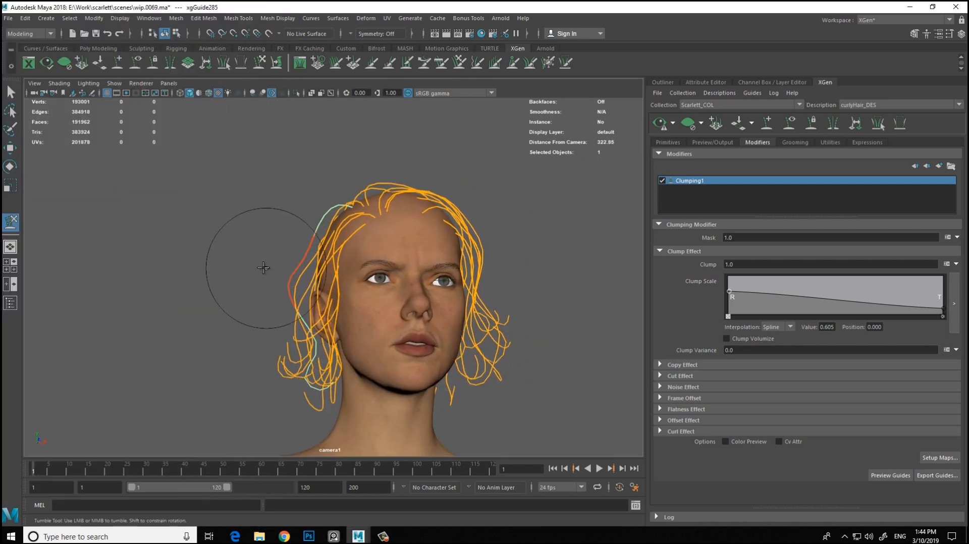
{"action": "left_click_drag", "start_coordinate": [409, 241], "coordinate": [534, 270], "text": "alt"}
Step: Sculpt the guide at the back of the head's right side so its tip flares backward, and refresh the hair preview
{"action": "key", "text": "w"}
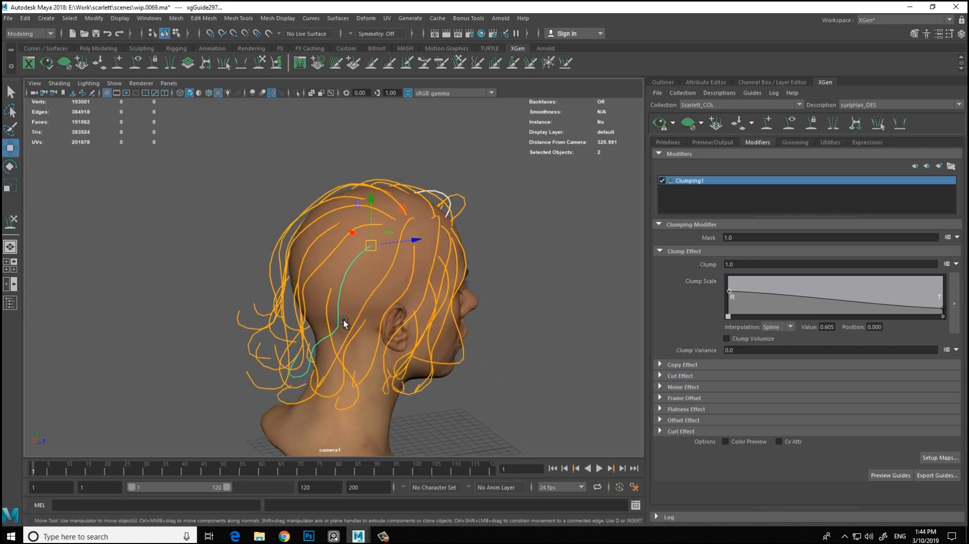
{"action": "key", "text": "y"}
{"action": "mouse_move", "coordinate": [398, 314]}
{"action": "left_mouse_down", "text": "alt"}
{"action": "mouse_move", "coordinate": [323, 295]}
{"action": "mouse_move", "coordinate": [299, 316]}
{"action": "left_mouse_up", "text": "alt"}
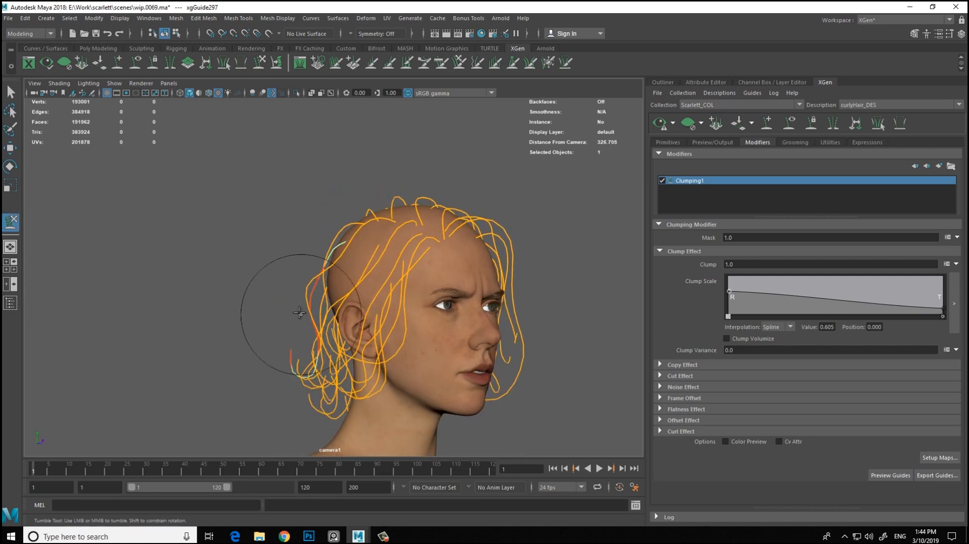
{"action": "left_click_drag", "start_coordinate": [361, 358], "coordinate": [398, 339], "text": "alt"}
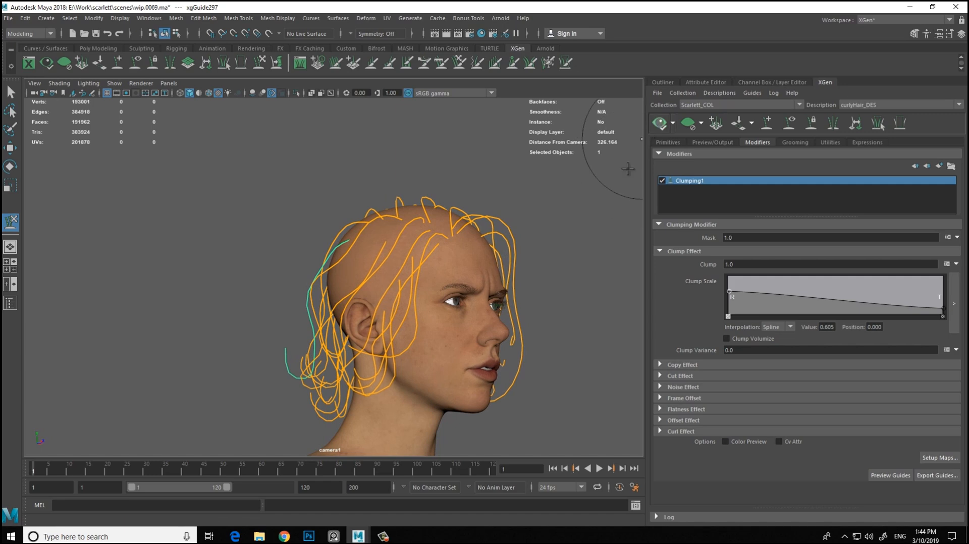
{"action": "mouse_move", "coordinate": [556, 212]}
{"action": "left_mouse_down", "text": "alt"}
{"action": "mouse_move", "coordinate": [583, 234]}
{"action": "mouse_move", "coordinate": [594, 215]}
{"action": "mouse_move", "coordinate": [534, 212]}
{"action": "mouse_move", "coordinate": [536, 262]}
{"action": "mouse_move", "coordinate": [590, 240]}
{"action": "mouse_move", "coordinate": [572, 207]}
{"action": "left_mouse_up", "text": "alt"}
{"action": "middle_click_drag", "start_coordinate": [572, 207], "coordinate": [486, 203], "text": "alt"}
{"action": "right_click_drag", "start_coordinate": [485, 202], "coordinate": [523, 216], "text": "alt"}
{"action": "left_click_drag", "start_coordinate": [523, 217], "coordinate": [544, 216], "text": "alt"}
Step: With the hair preview off, sculpt the same rear guide's curl further out behind the neck
{"action": "left_click_drag", "start_coordinate": [258, 130], "coordinate": [301, 263], "text": "alt"}
{"action": "left_click_drag", "start_coordinate": [416, 195], "coordinate": [466, 203], "text": "alt"}
{"action": "right_click_drag", "start_coordinate": [297, 268], "coordinate": [400, 290], "text": "alt"}
{"action": "left_click_drag", "start_coordinate": [400, 290], "coordinate": [444, 314], "text": "alt"}
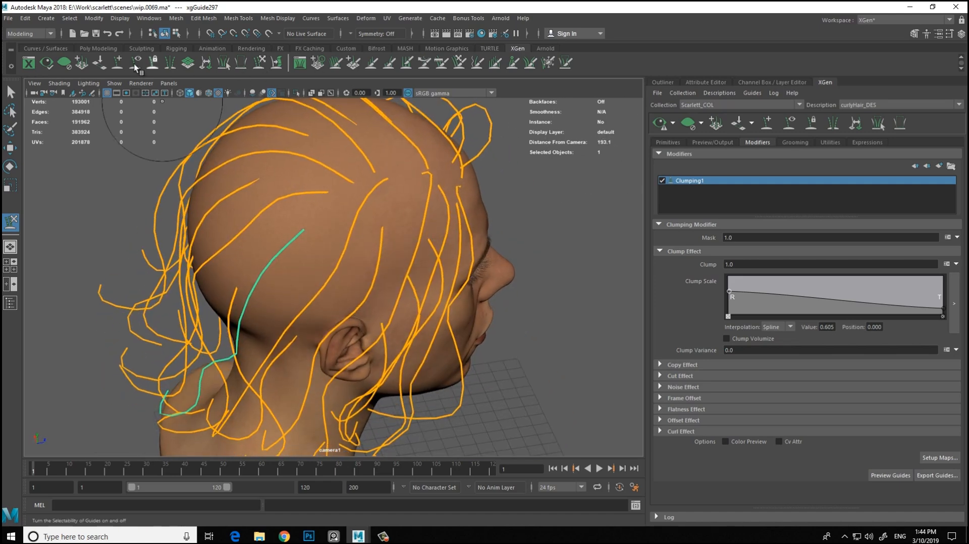
{"action": "right_click_drag", "start_coordinate": [351, 225], "coordinate": [301, 255], "text": "alt"}
{"action": "left_click_drag", "start_coordinate": [301, 255], "coordinate": [271, 180], "text": "alt"}
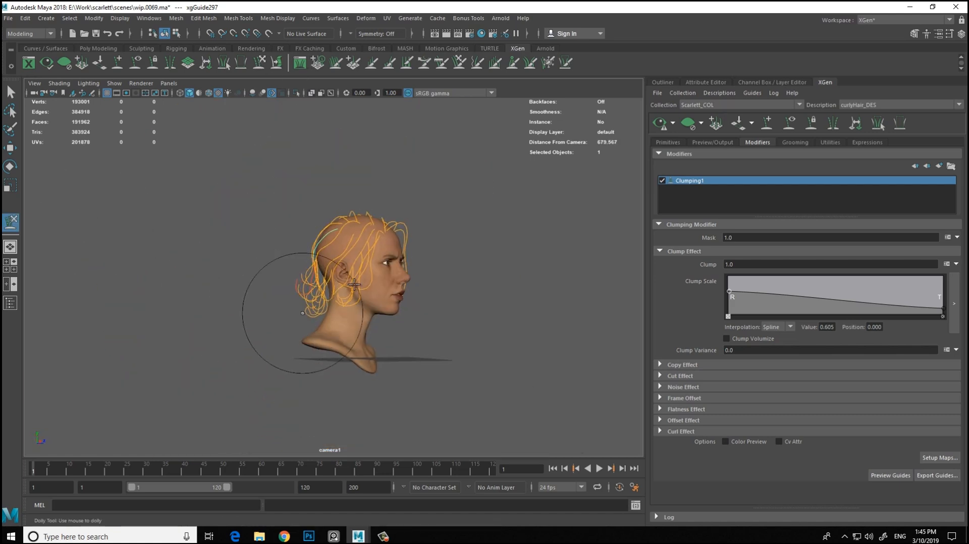
{"action": "left_click_drag", "start_coordinate": [380, 231], "coordinate": [294, 275], "text": "alt"}
{"action": "left_click_drag", "start_coordinate": [347, 220], "coordinate": [301, 227], "text": "alt"}
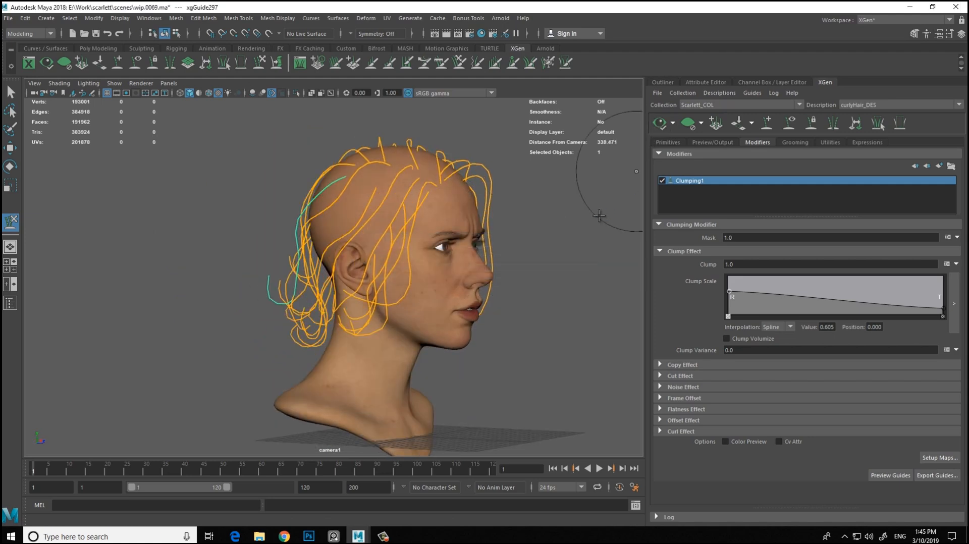
Step: Sculpt the root section of the crown guide near the parting and refresh the hair preview
{"action": "left_click_drag", "start_coordinate": [413, 173], "coordinate": [405, 213], "text": "alt"}
{"action": "left_click_drag", "start_coordinate": [422, 179], "coordinate": [366, 216], "text": "alt"}
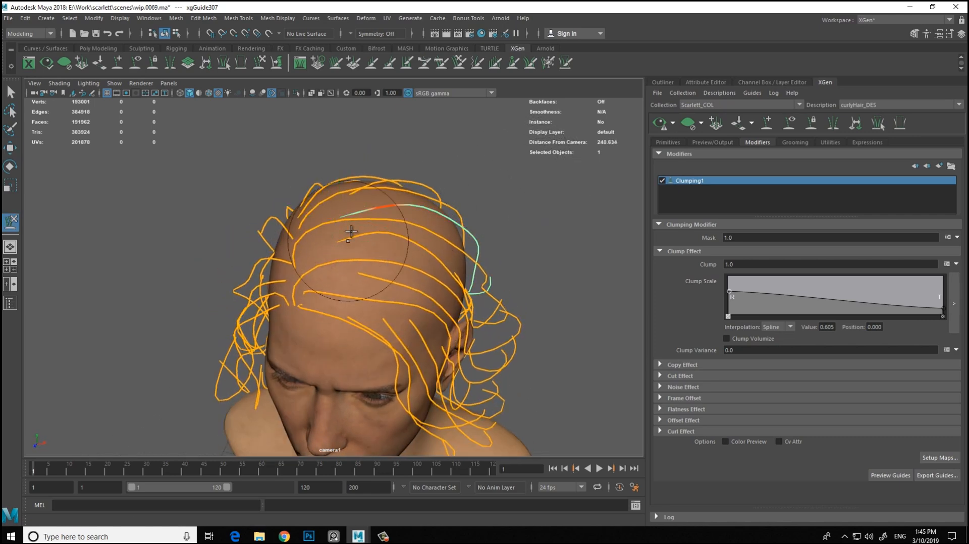
{"action": "left_click_drag", "start_coordinate": [339, 248], "coordinate": [344, 172], "text": "alt"}
{"action": "left_click_drag", "start_coordinate": [353, 207], "coordinate": [356, 237], "text": "alt"}
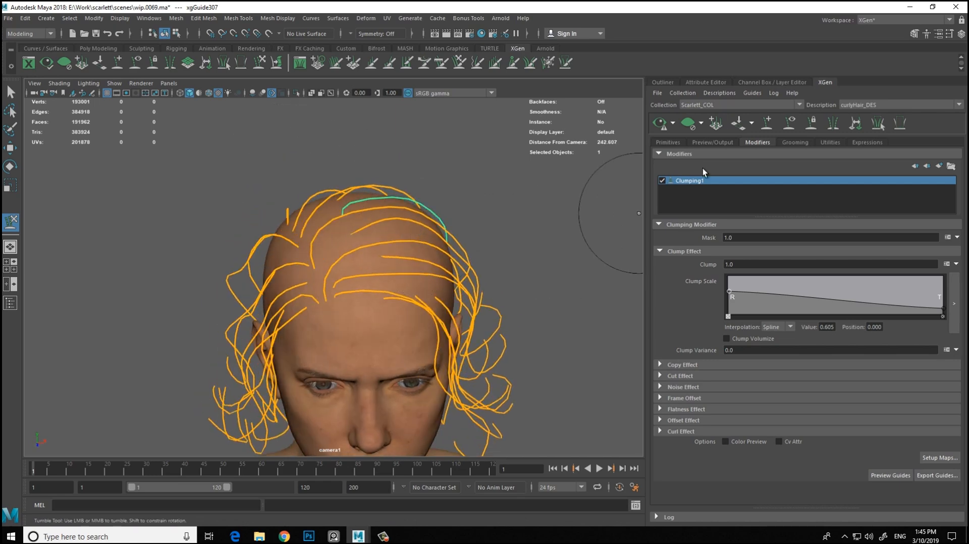
{"action": "left_click", "coordinate": [660, 123]}
{"action": "left_click_drag", "start_coordinate": [519, 199], "coordinate": [567, 178], "text": "alt"}
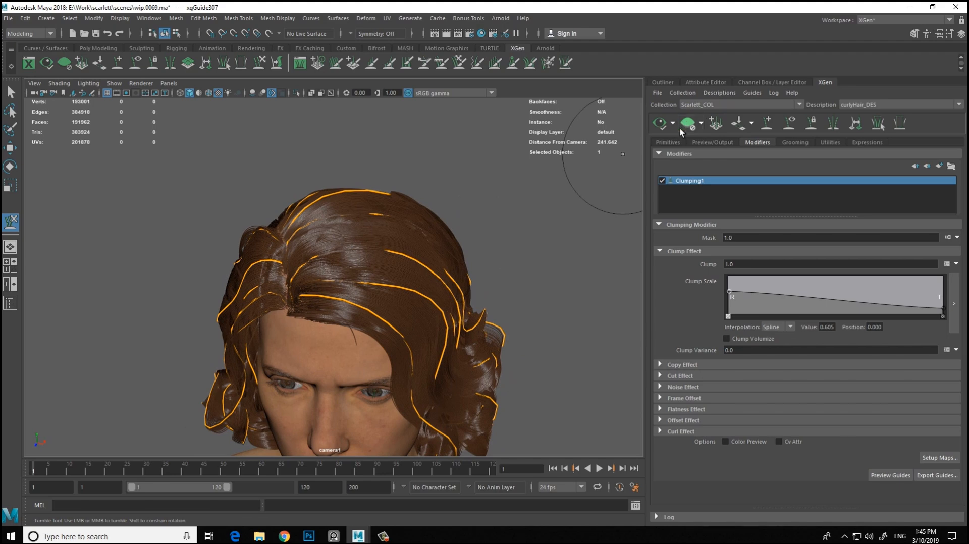
Step: Clear the hair preview and sculpt the root sections of the crown guides on the head's left side
{"action": "left_click", "coordinate": [684, 124]}
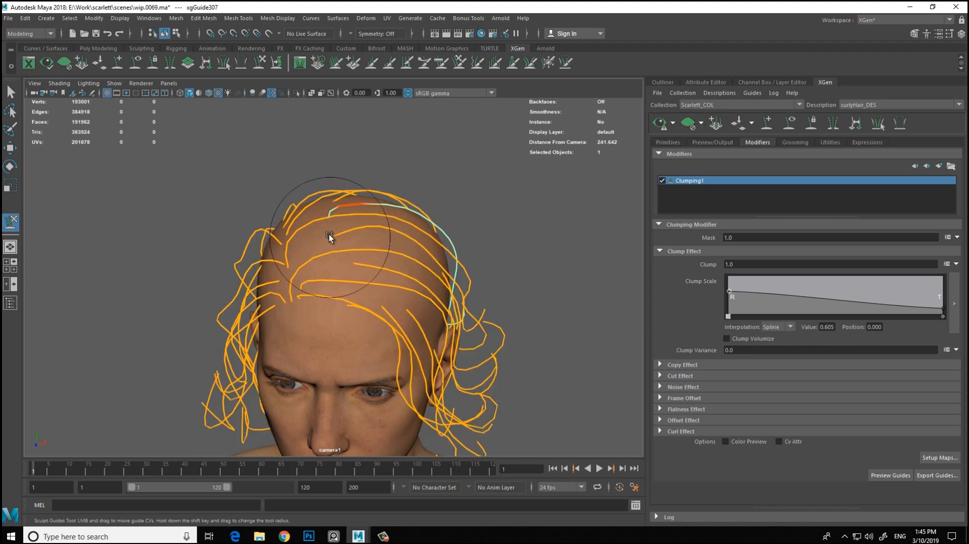
{"action": "left_click_drag", "start_coordinate": [378, 259], "coordinate": [414, 198], "text": "alt"}
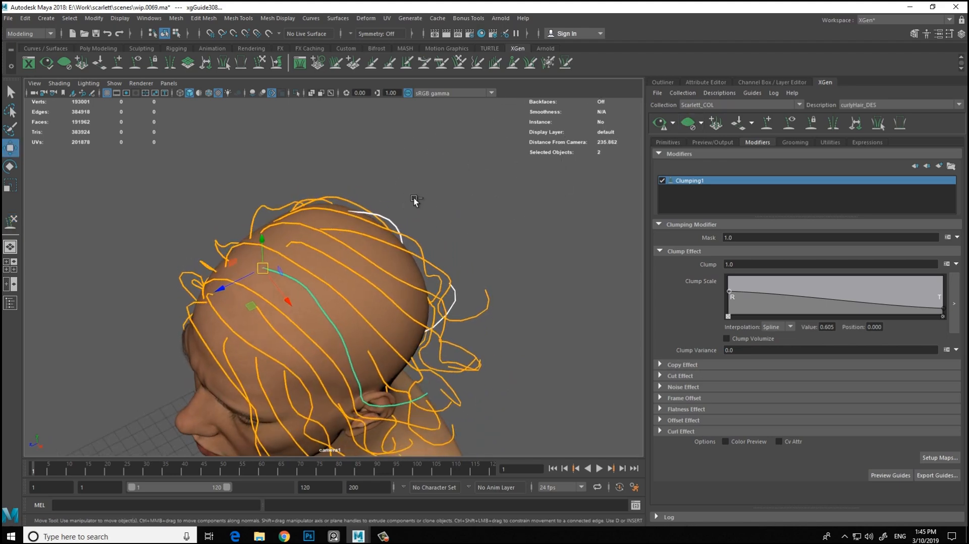
{"action": "key", "text": "y"}
{"action": "left_click_drag", "start_coordinate": [368, 268], "coordinate": [424, 222], "text": "alt"}
{"action": "left_click_drag", "start_coordinate": [315, 237], "coordinate": [319, 257], "text": "alt"}
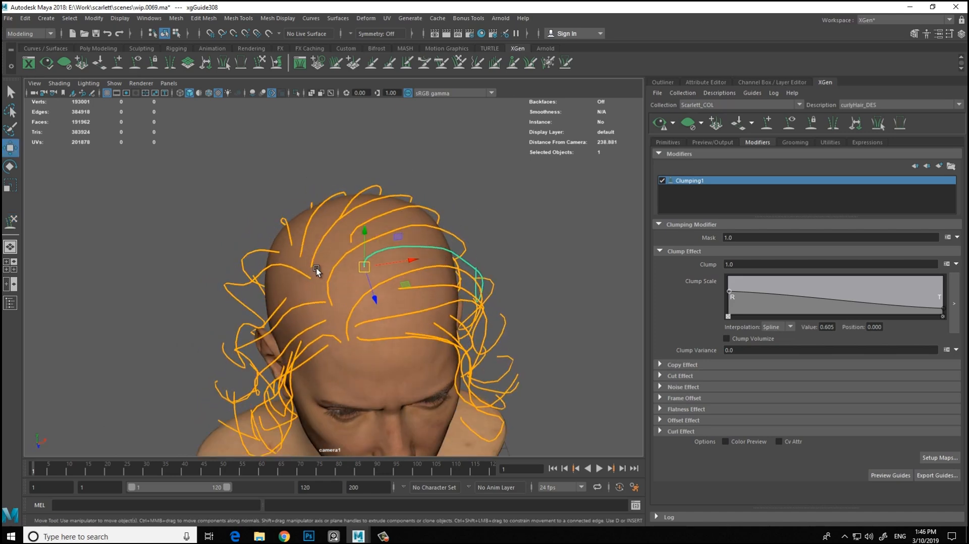
Step: Sculpt the root section of the guide at the back end of the parting along the top of the scalp
{"action": "key", "text": "y"}
{"action": "mouse_move", "coordinate": [347, 289]}
{"action": "left_mouse_down", "text": "alt"}
{"action": "mouse_move", "coordinate": [281, 217]}
{"action": "mouse_move", "coordinate": [274, 221]}
{"action": "left_mouse_up", "text": "alt"}
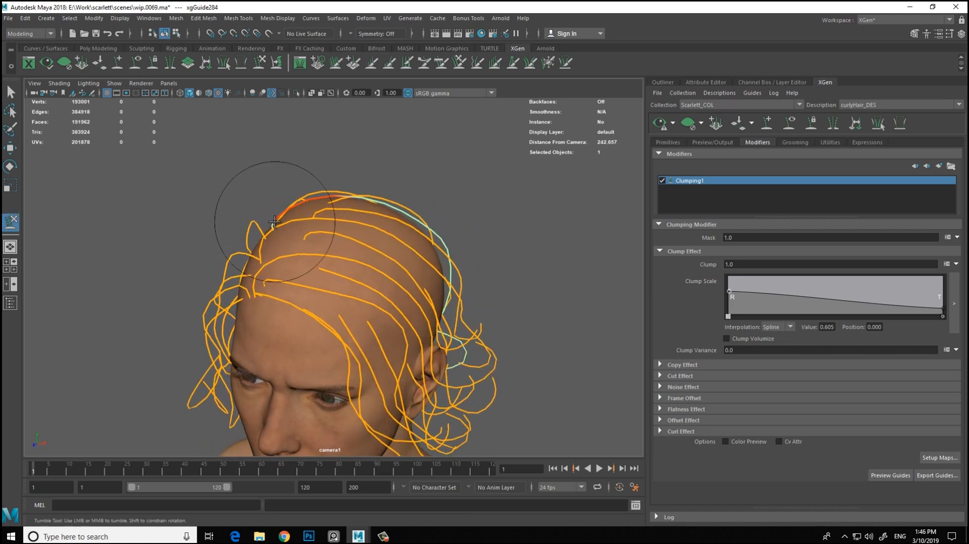
{"action": "left_click_drag", "start_coordinate": [367, 207], "coordinate": [446, 262], "text": "alt"}
{"action": "left_click_drag", "start_coordinate": [353, 229], "coordinate": [411, 261], "text": "alt"}
{"action": "key", "text": "w"}
Step: Select the rear guide on the head's right side again and set it up for sculpting
{"action": "left_click_drag", "start_coordinate": [314, 236], "coordinate": [261, 204], "text": "alt"}
{"action": "left_click_drag", "start_coordinate": [295, 262], "coordinate": [518, 212], "text": "alt"}
{"action": "key", "text": "w"}
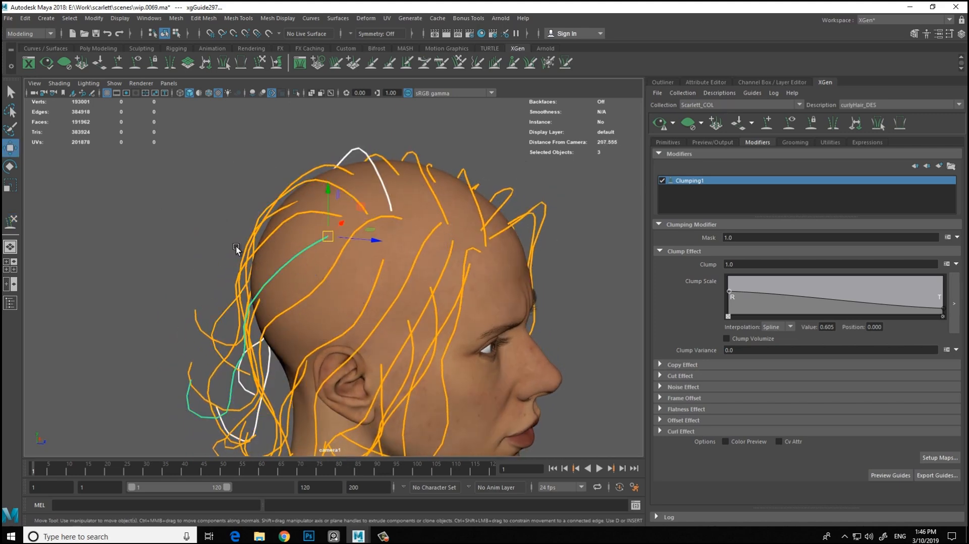
{"action": "left_click_drag", "start_coordinate": [329, 305], "coordinate": [385, 309], "text": "alt"}
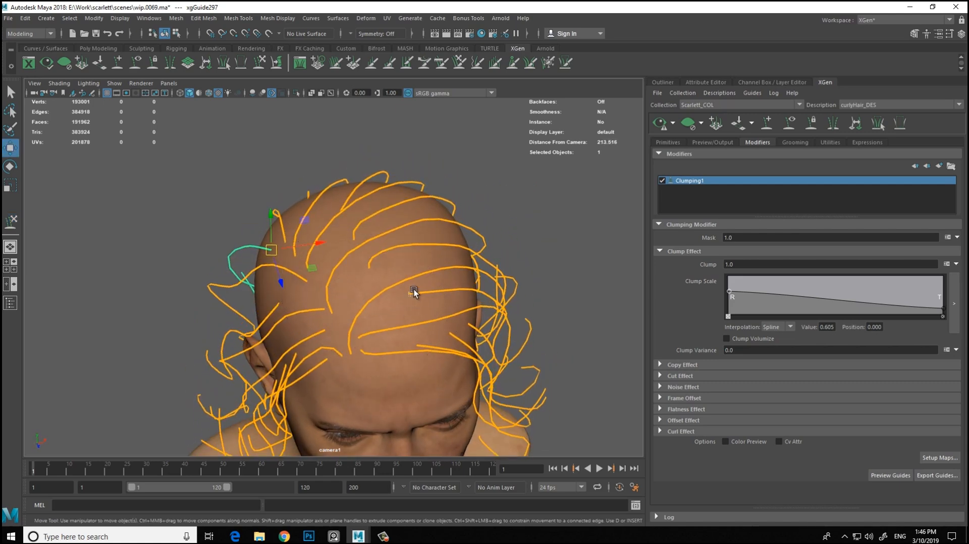
{"action": "mouse_move", "coordinate": [482, 222]}
{"action": "left_mouse_down", "text": "alt"}
{"action": "mouse_move", "coordinate": [404, 180]}
{"action": "mouse_move", "coordinate": [484, 216]}
{"action": "mouse_move", "coordinate": [441, 287]}
{"action": "mouse_move", "coordinate": [520, 241]}
{"action": "left_mouse_up", "text": "alt"}
{"action": "key", "text": "y"}
Step: Sculpt the guide at the head's left temple
{"action": "left_click_drag", "start_coordinate": [374, 247], "coordinate": [429, 244], "text": "alt"}
{"action": "right_click_drag", "start_coordinate": [323, 281], "coordinate": [359, 278], "text": "alt"}
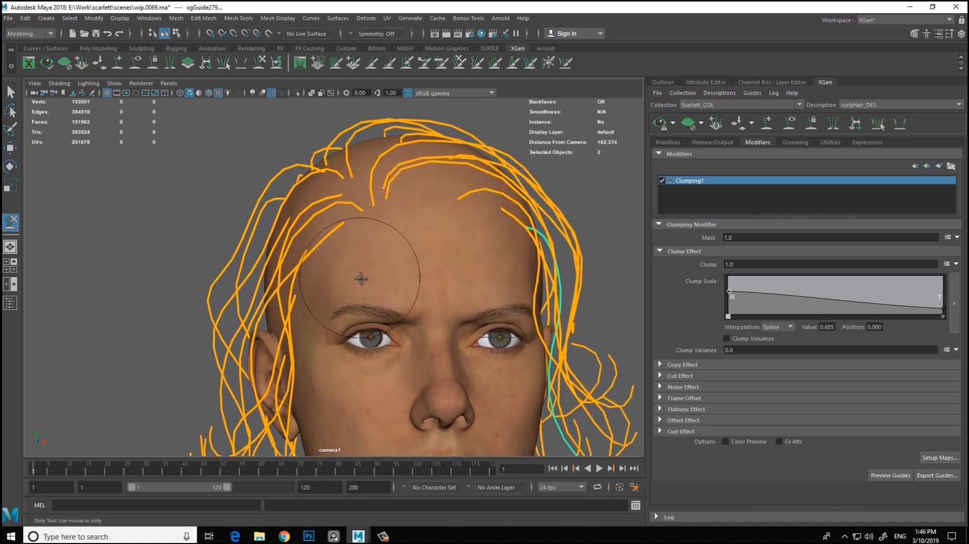
{"action": "key", "text": "y"}
{"action": "mouse_move", "coordinate": [335, 289]}
{"action": "left_mouse_down", "text": "alt"}
{"action": "mouse_move", "coordinate": [328, 248]}
{"action": "mouse_move", "coordinate": [416, 242]}
{"action": "left_mouse_up", "text": "alt"}
{"action": "mouse_move", "coordinate": [393, 274]}
{"action": "left_mouse_down", "text": "alt"}
{"action": "mouse_move", "coordinate": [354, 275]}
{"action": "mouse_move", "coordinate": [247, 226]}
{"action": "mouse_move", "coordinate": [290, 281]}
{"action": "mouse_move", "coordinate": [277, 277]}
{"action": "mouse_move", "coordinate": [392, 289]}
{"action": "left_mouse_up", "text": "alt"}
Step: Select the guides around the head's right temple and isolate them in the viewport
{"action": "key", "text": "w"}
{"action": "left_click", "coordinate": [327, 231]}
{"action": "key", "text": "y"}
{"action": "key", "text": "w"}
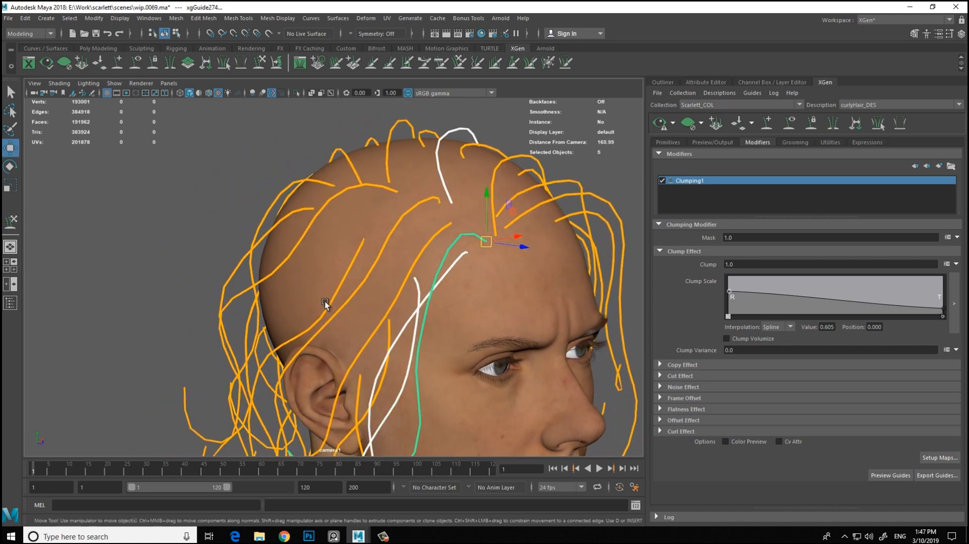
{"action": "left_click_drag", "start_coordinate": [325, 301], "coordinate": [368, 191], "text": "alt"}
{"action": "key", "text": "ctrl+1"}
{"action": "left_click_drag", "start_coordinate": [310, 179], "coordinate": [351, 253], "text": "alt"}
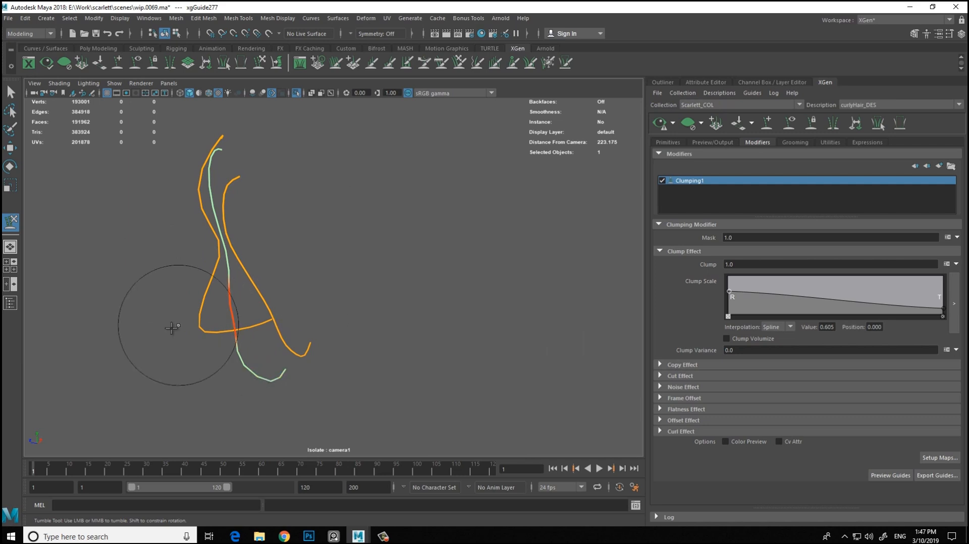
Step: Sculpt the middle and curl of the central isolated temple guide to follow its neighbours
{"action": "right_click_drag", "start_coordinate": [178, 324], "coordinate": [163, 338], "text": "alt"}
{"action": "left_click_drag", "start_coordinate": [212, 221], "coordinate": [442, 303], "text": "alt"}
{"action": "right_click_drag", "start_coordinate": [442, 303], "coordinate": [253, 232], "text": "alt"}
{"action": "left_click_drag", "start_coordinate": [313, 247], "coordinate": [404, 292], "text": "alt"}
{"action": "middle_click_drag", "start_coordinate": [374, 280], "coordinate": [247, 222], "text": "alt"}
{"action": "left_click_drag", "start_coordinate": [246, 221], "coordinate": [319, 314], "text": "alt"}
{"action": "right_click_drag", "start_coordinate": [320, 314], "coordinate": [330, 324], "text": "alt"}
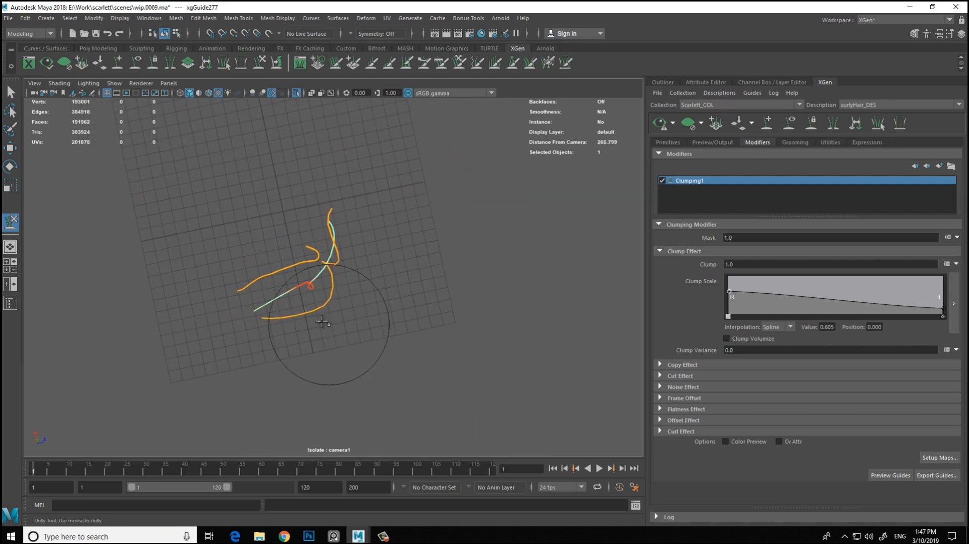
Step: Sculpt the lower curl of the rear isolated temple guide and turn off the viewport isolation
{"action": "left_click_drag", "start_coordinate": [349, 307], "coordinate": [232, 245], "text": "alt"}
{"action": "right_click_drag", "start_coordinate": [231, 244], "coordinate": [391, 277], "text": "alt"}
{"action": "left_click_drag", "start_coordinate": [391, 277], "coordinate": [353, 291], "text": "alt"}
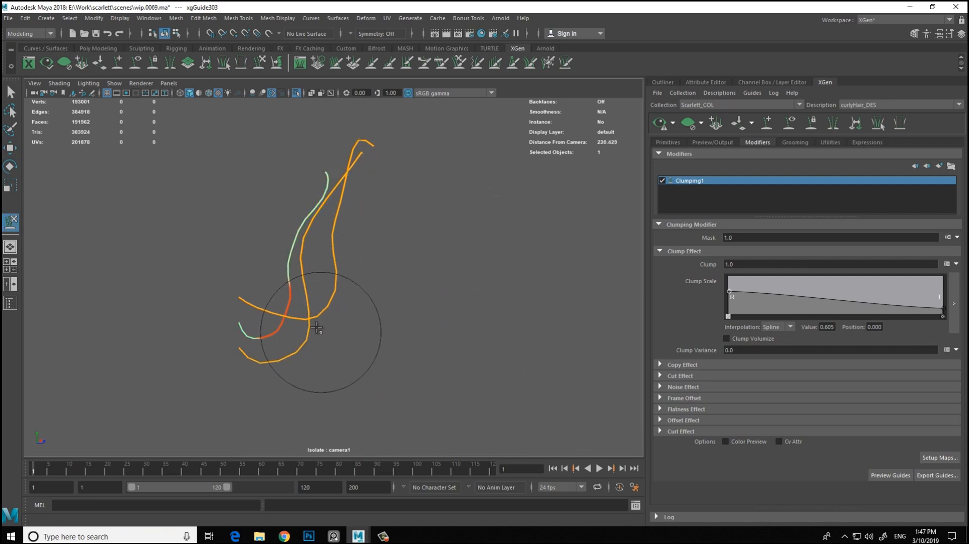
{"action": "left_click_drag", "start_coordinate": [367, 327], "coordinate": [412, 277], "text": "alt"}
{"action": "left_click", "coordinate": [296, 93]}
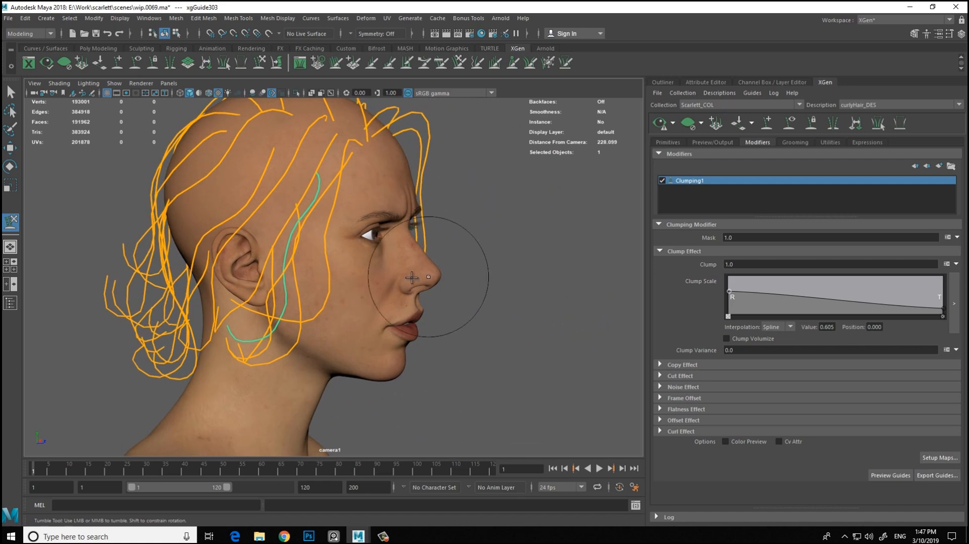
Step: Sculpt the short guide in front of the right ear back toward the ear and refresh the hair preview
{"action": "left_click", "coordinate": [307, 256]}
{"action": "left_click_drag", "start_coordinate": [307, 255], "coordinate": [294, 210], "text": "alt"}
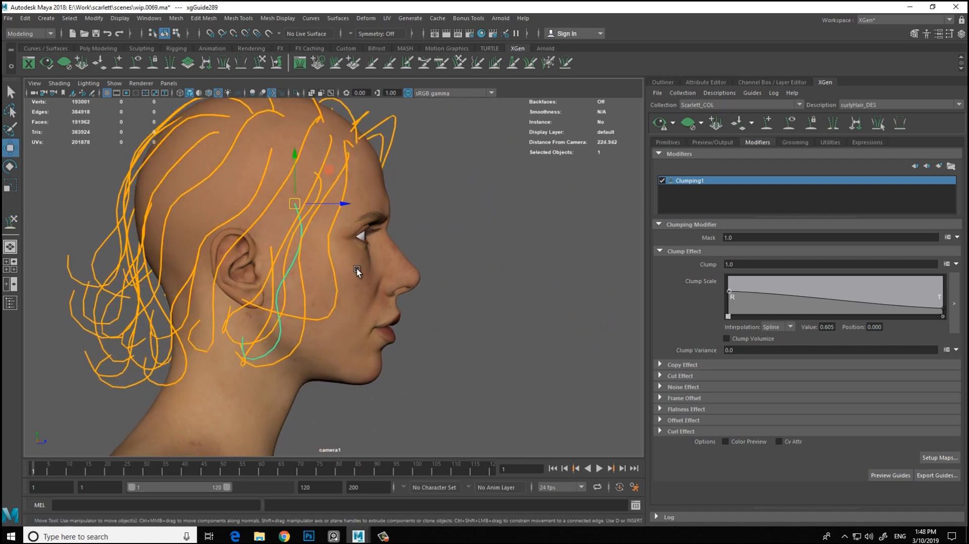
{"action": "left_click_drag", "start_coordinate": [308, 276], "coordinate": [323, 278], "text": "alt"}
{"action": "left_click_drag", "start_coordinate": [368, 305], "coordinate": [321, 280], "text": "alt"}
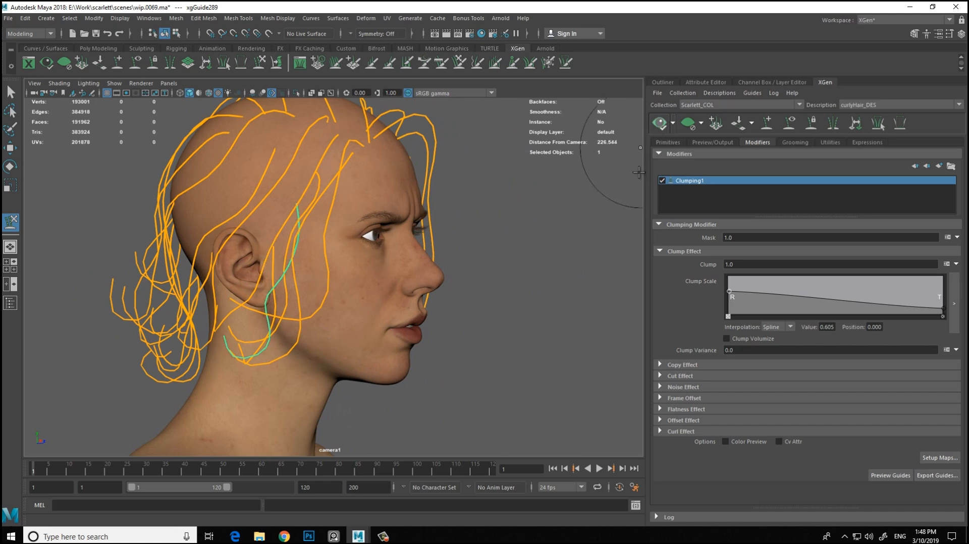
{"action": "left_click_drag", "start_coordinate": [551, 216], "coordinate": [414, 211], "text": "alt"}
{"action": "scroll", "coordinate": [205, 212], "scroll_direction": "down", "scroll_amount": 5}
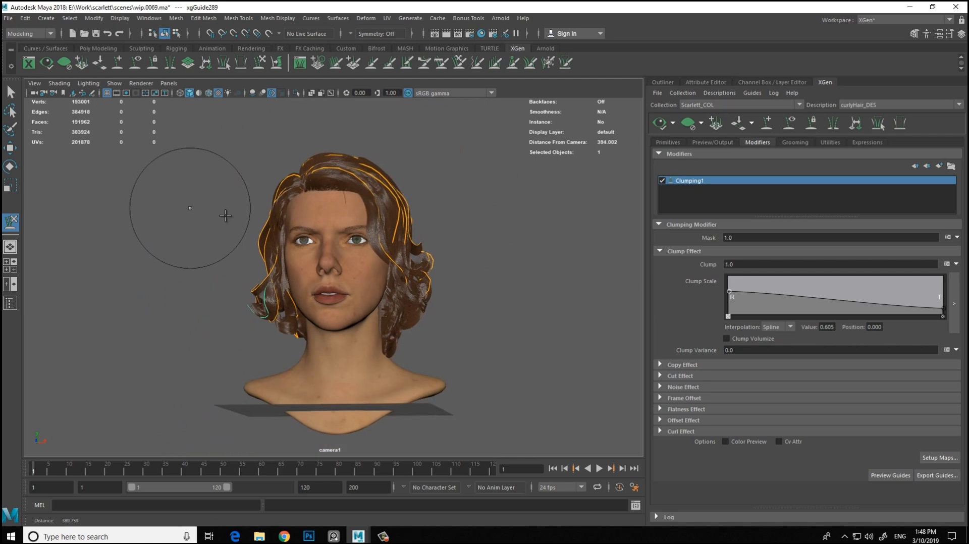
Step: Examine the refreshed hair preview from the front and from the head's left side
{"action": "left_click_drag", "start_coordinate": [340, 218], "coordinate": [338, 219], "text": "alt"}
{"action": "key", "text": "w"}
{"action": "left_click_drag", "start_coordinate": [371, 168], "coordinate": [408, 253], "text": "alt"}
{"action": "scroll", "coordinate": [365, 224], "scroll_direction": "up", "scroll_amount": 5}
{"action": "left_click_drag", "start_coordinate": [365, 224], "coordinate": [355, 195], "text": "alt"}
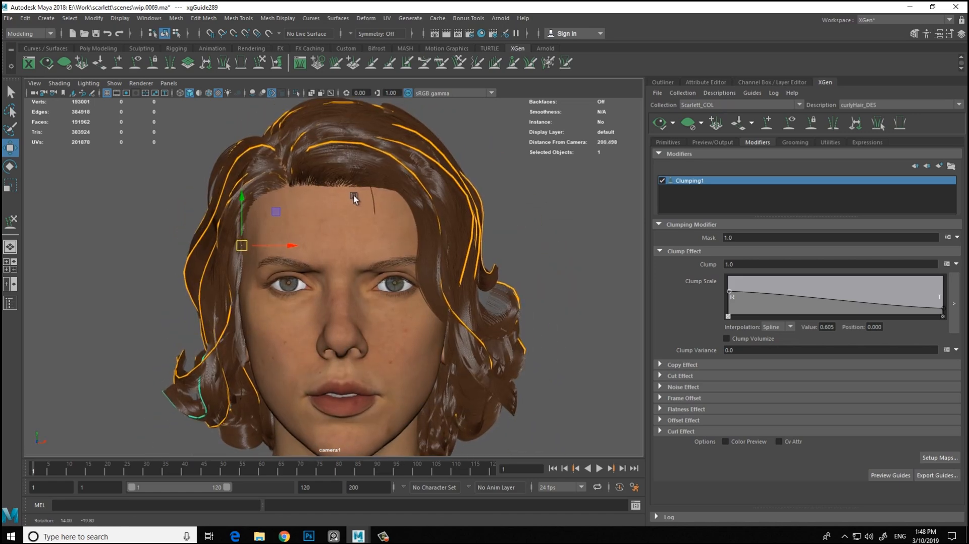
{"action": "scroll", "coordinate": [347, 208], "scroll_direction": "down", "scroll_amount": 3}
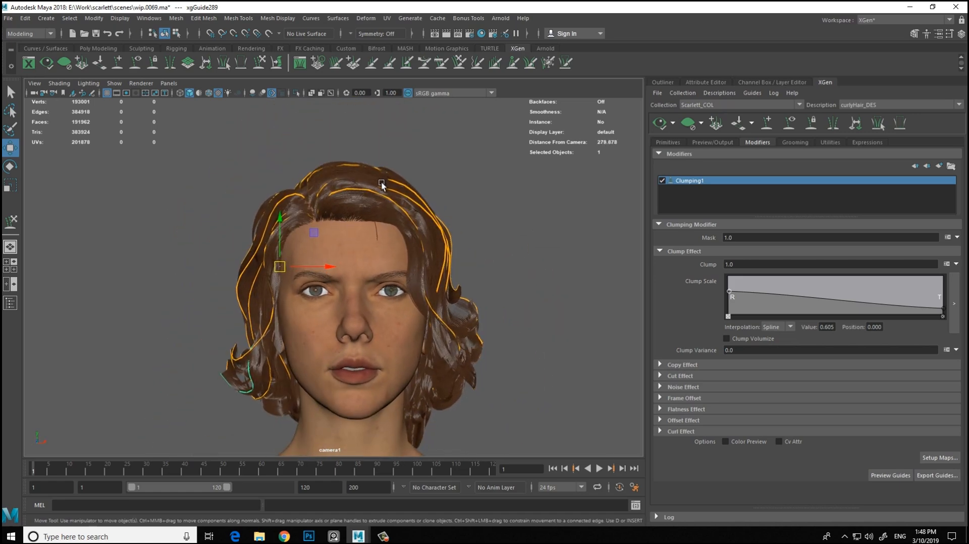
{"action": "left_click_drag", "start_coordinate": [380, 181], "coordinate": [437, 186], "text": "alt"}
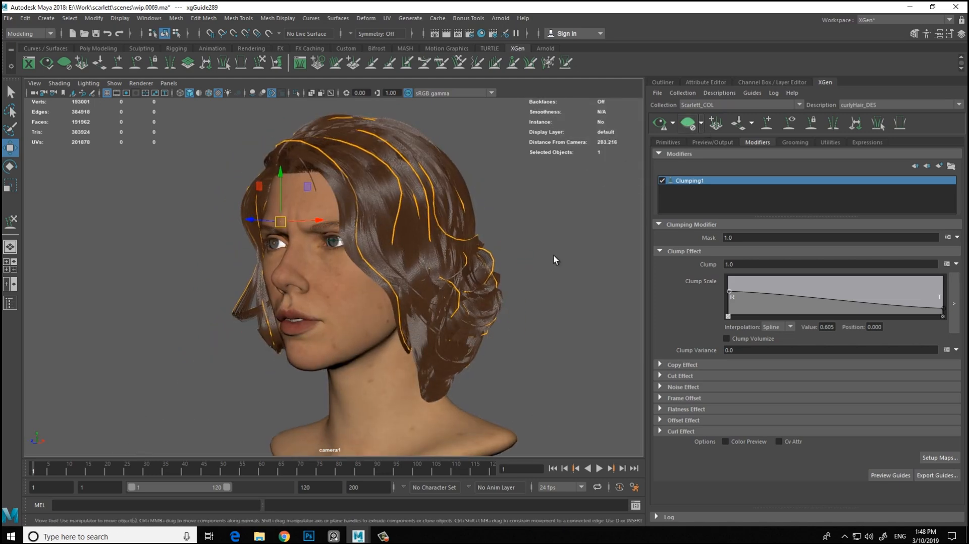
Step: Clear the hair preview and sculpt the curled tip of the lowest guide behind the left ear
{"action": "left_click_drag", "start_coordinate": [553, 255], "coordinate": [589, 274], "text": "alt"}
{"action": "right_click_drag", "start_coordinate": [588, 274], "coordinate": [576, 424], "text": "alt"}
{"action": "middle_click_drag", "start_coordinate": [575, 424], "coordinate": [396, 284], "text": "alt"}
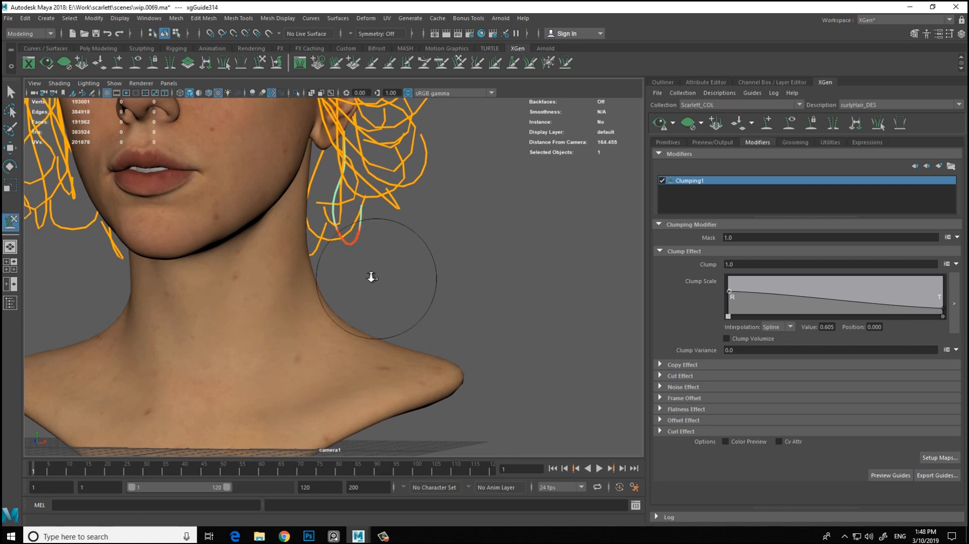
{"action": "right_click_drag", "start_coordinate": [367, 270], "coordinate": [353, 293], "text": "alt"}
{"action": "left_click_drag", "start_coordinate": [375, 296], "coordinate": [349, 311], "text": "alt"}
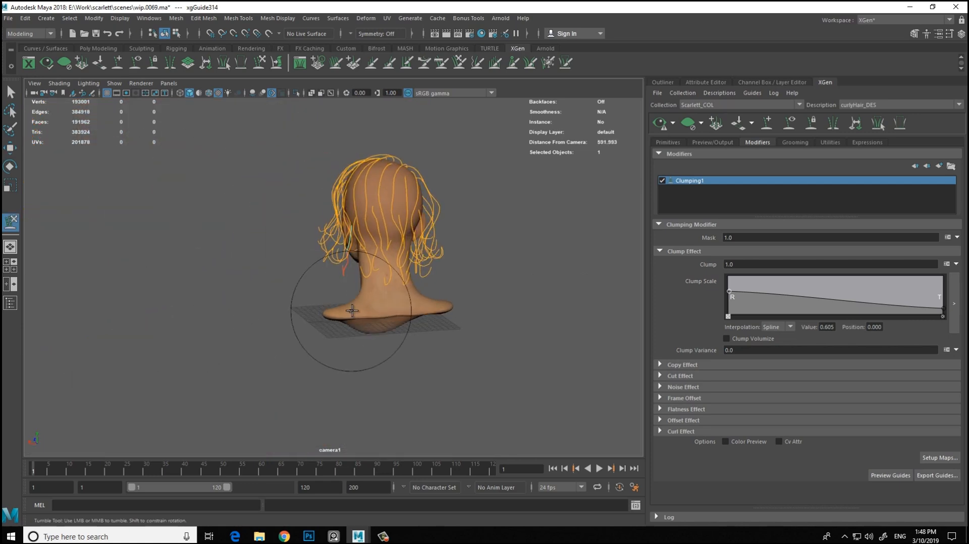
Step: Sculpt the guide hanging just below the left ear and refresh the hair preview
{"action": "left_click_drag", "start_coordinate": [428, 335], "coordinate": [374, 268], "text": "alt"}
{"action": "right_click_drag", "start_coordinate": [374, 268], "coordinate": [235, 186], "text": "alt"}
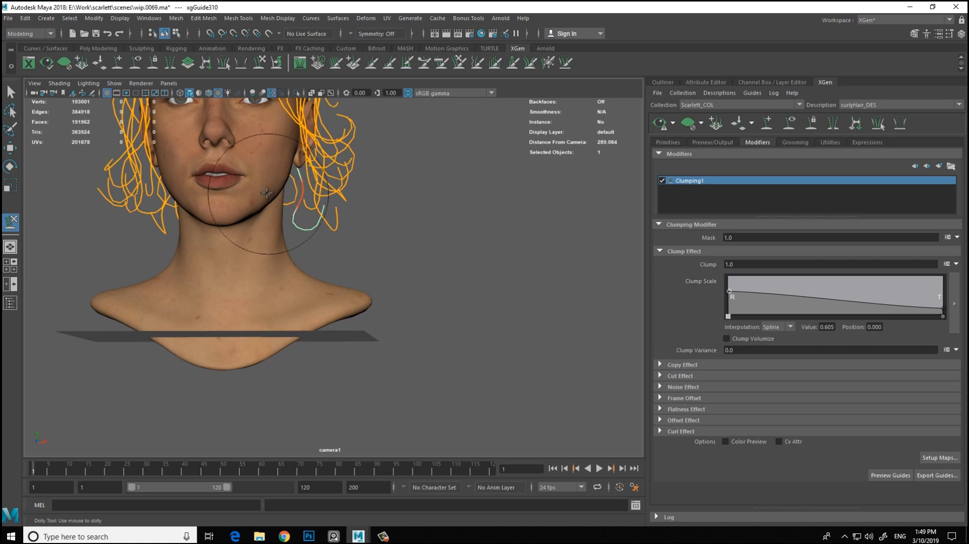
{"action": "middle_click_drag", "start_coordinate": [396, 228], "coordinate": [409, 230], "text": "alt"}
{"action": "left_click_drag", "start_coordinate": [454, 260], "coordinate": [316, 273], "text": "alt"}
{"action": "right_click_drag", "start_coordinate": [331, 272], "coordinate": [297, 277], "text": "alt"}
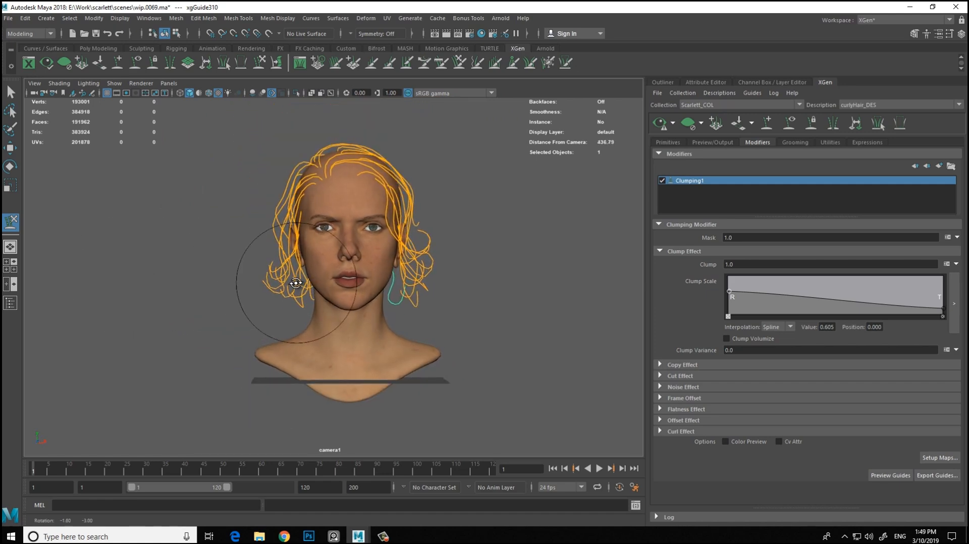
{"action": "right_click_drag", "start_coordinate": [335, 316], "coordinate": [383, 298], "text": "alt"}
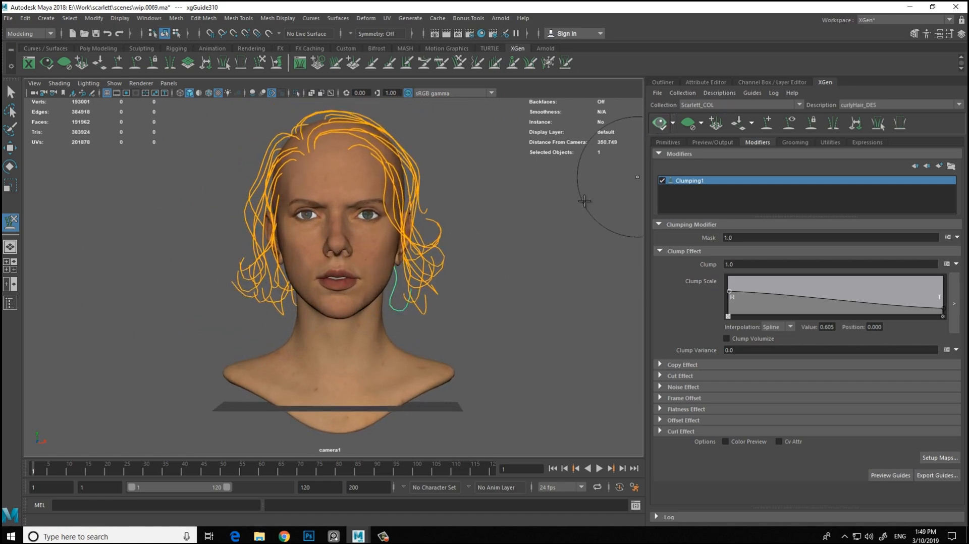
{"action": "mouse_move", "coordinate": [501, 237]}
{"action": "middle_mouse_down", "text": "alt"}
{"action": "mouse_move", "coordinate": [495, 229]}
{"action": "mouse_move", "coordinate": [506, 232]}
{"action": "middle_mouse_up", "text": "alt"}
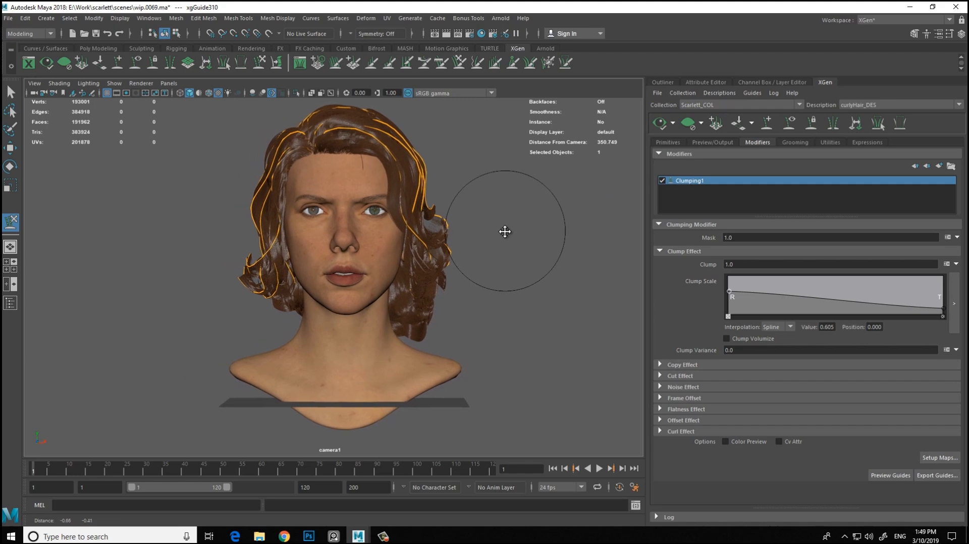
Step: Clear the hair preview and add new guides on the lower nape behind the left ear
{"action": "left_click", "coordinate": [687, 126]}
{"action": "left_click_drag", "start_coordinate": [383, 242], "coordinate": [356, 247], "text": "alt"}
{"action": "left_click", "coordinate": [119, 64]}
{"action": "mouse_move", "coordinate": [334, 209]}
{"action": "left_mouse_down", "text": "alt"}
{"action": "mouse_move", "coordinate": [351, 224]}
{"action": "mouse_move", "coordinate": [333, 205]}
{"action": "left_mouse_up", "text": "alt"}
{"action": "scroll", "coordinate": [317, 189], "scroll_direction": "up", "scroll_amount": 4}
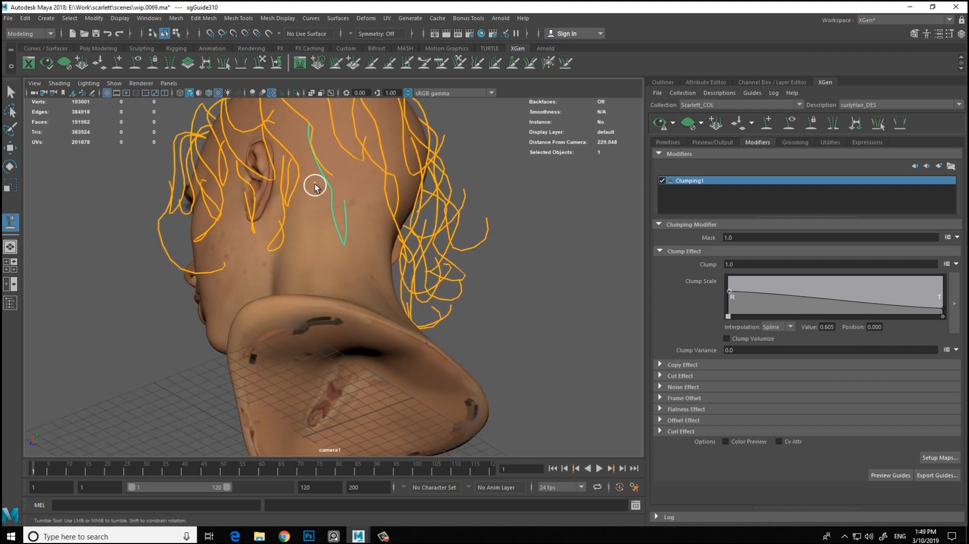
{"action": "left_click_drag", "start_coordinate": [394, 243], "coordinate": [330, 217], "text": "alt"}
{"action": "left_click", "coordinate": [332, 221]}
Step: Sculpt the two new nape guides so they hang down the neck with hooked tips
{"action": "mouse_move", "coordinate": [371, 274]}
{"action": "left_mouse_down", "text": "alt"}
{"action": "mouse_move", "coordinate": [335, 229]}
{"action": "mouse_move", "coordinate": [332, 289]}
{"action": "mouse_move", "coordinate": [259, 318]}
{"action": "mouse_move", "coordinate": [297, 289]}
{"action": "left_mouse_up", "text": "alt"}
{"action": "key", "text": "w"}
{"action": "right_click_drag", "start_coordinate": [298, 289], "coordinate": [259, 295], "text": "alt"}
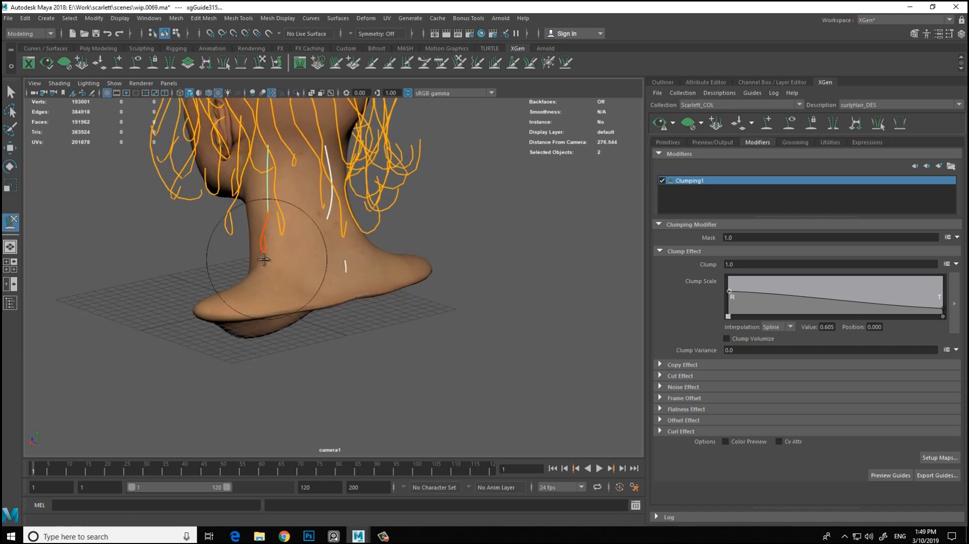
{"action": "left_click_drag", "start_coordinate": [352, 293], "coordinate": [410, 240], "text": "alt"}
{"action": "left_click_drag", "start_coordinate": [422, 297], "coordinate": [325, 296], "text": "alt"}
{"action": "right_click_drag", "start_coordinate": [363, 303], "coordinate": [472, 377], "text": "alt"}
{"action": "left_click_drag", "start_coordinate": [339, 242], "coordinate": [351, 295], "text": "alt"}
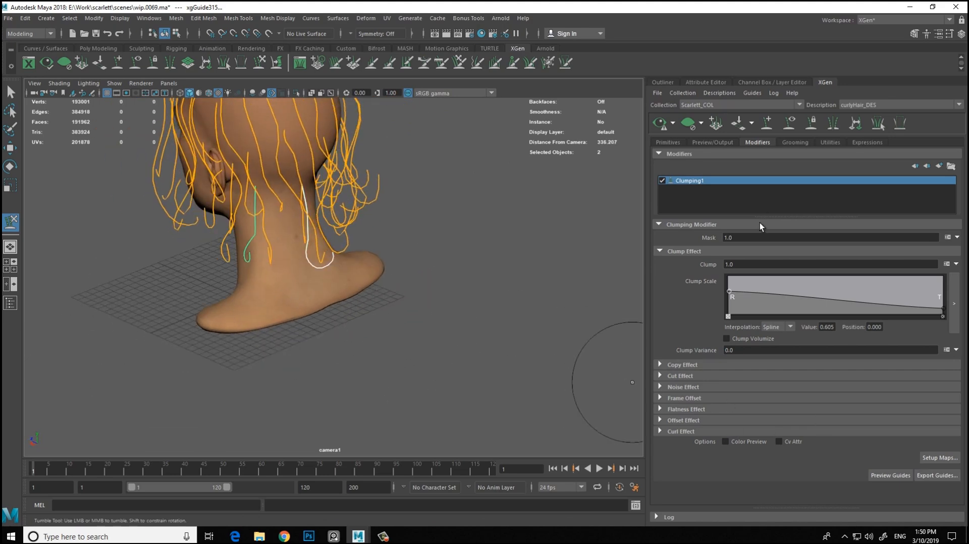
Step: Rebuild the two selected nape guides with a new CV count
{"action": "left_click", "coordinate": [668, 142]}
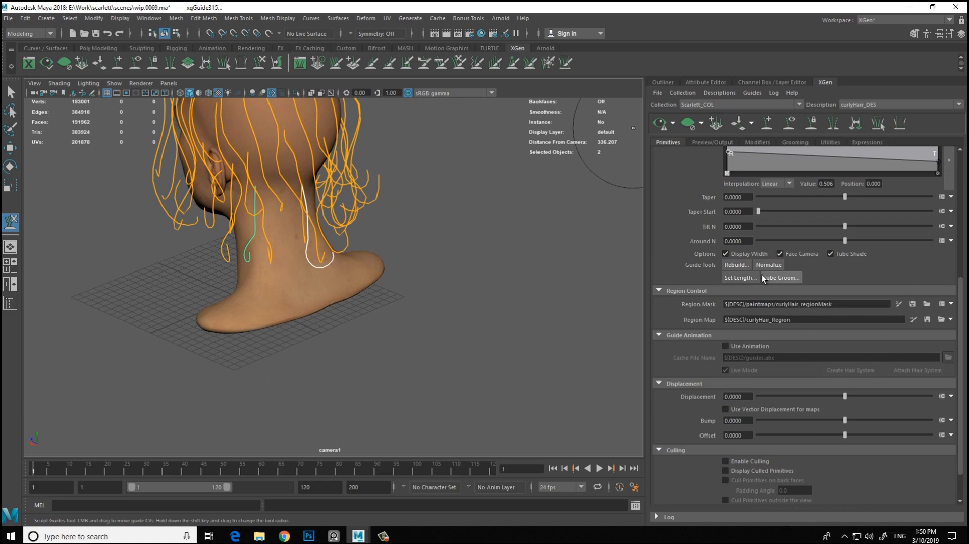
{"action": "left_click", "coordinate": [733, 268]}
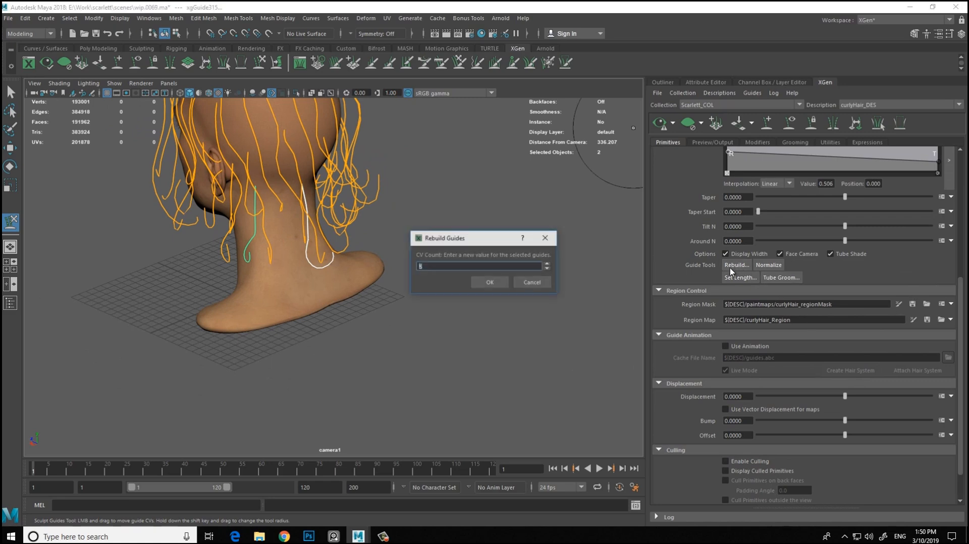
{"action": "left_click", "coordinate": [495, 285]}
{"action": "left_click_drag", "start_coordinate": [375, 285], "coordinate": [401, 248], "text": "alt"}
{"action": "left_click", "coordinate": [732, 267]}
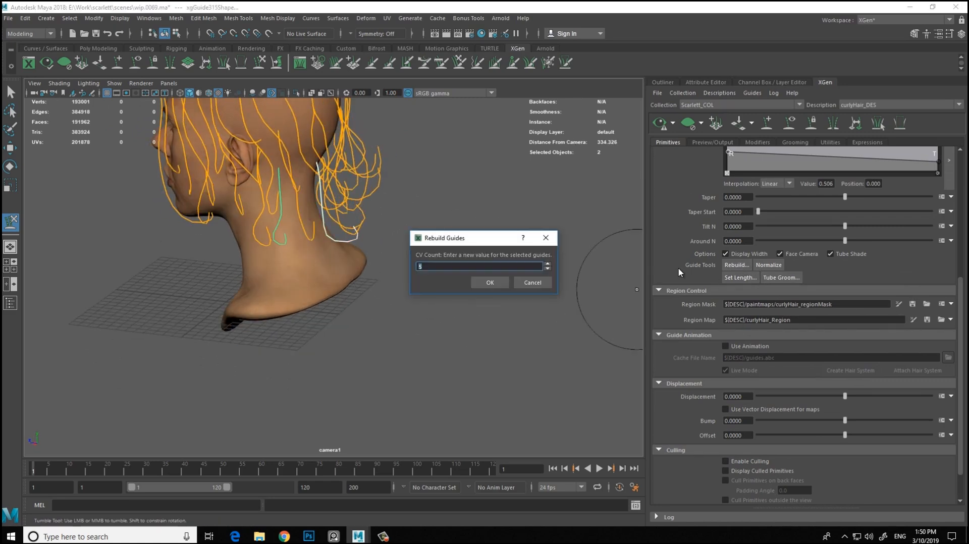
{"action": "left_click", "coordinate": [489, 283]}
Step: Sculpt the rebuilt nape guides around the left side of the neck, checking their shape from the front
{"action": "left_click_drag", "start_coordinate": [488, 288], "coordinate": [229, 249], "text": "alt"}
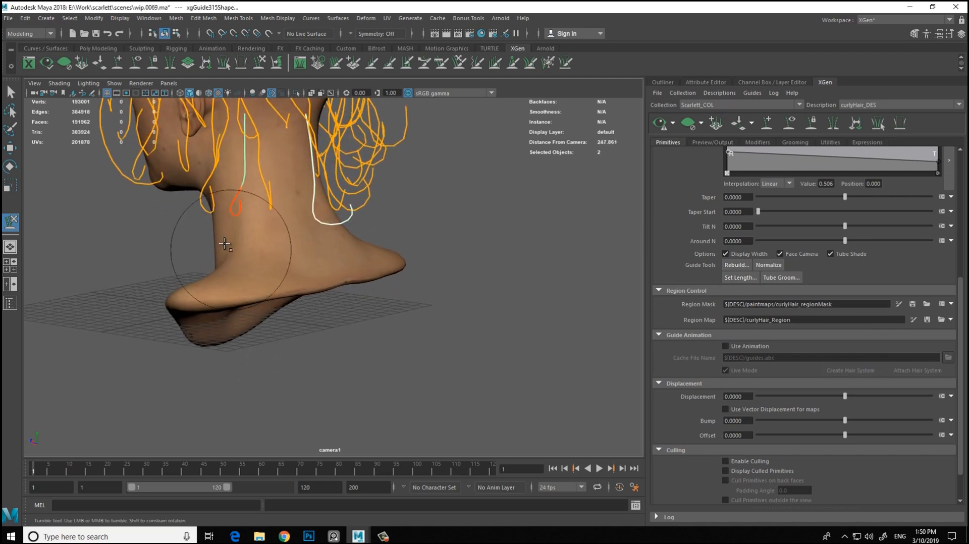
{"action": "right_click_drag", "start_coordinate": [254, 195], "coordinate": [289, 258], "text": "alt"}
{"action": "mouse_move", "coordinate": [346, 359]}
{"action": "left_mouse_down", "text": "alt"}
{"action": "mouse_move", "coordinate": [339, 374]}
{"action": "mouse_move", "coordinate": [223, 350]}
{"action": "mouse_move", "coordinate": [405, 370]}
{"action": "mouse_move", "coordinate": [514, 340]}
{"action": "left_mouse_up", "text": "alt"}
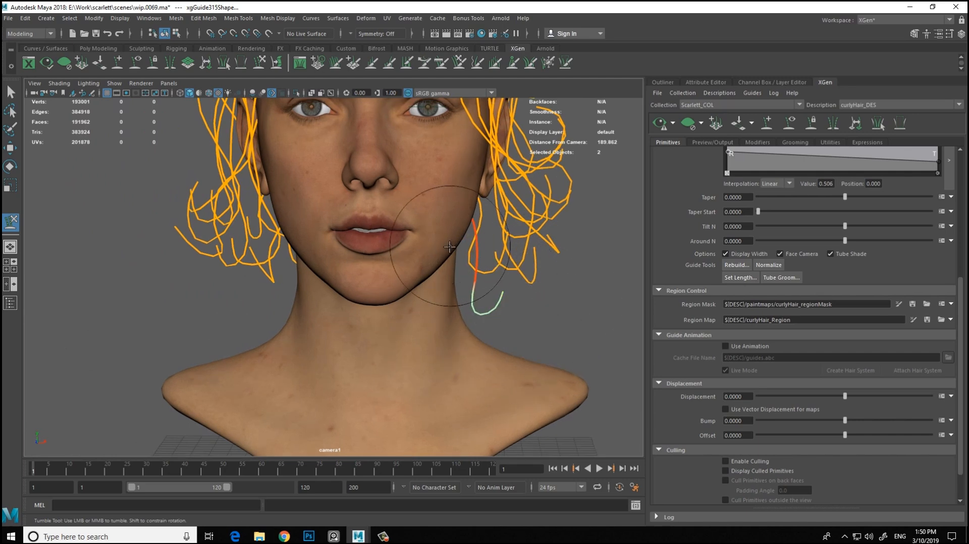
{"action": "right_click_drag", "start_coordinate": [202, 263], "coordinate": [89, 232], "text": "alt"}
{"action": "left_click_drag", "start_coordinate": [370, 300], "coordinate": [439, 298], "text": "alt"}
{"action": "right_click_drag", "start_coordinate": [439, 298], "coordinate": [409, 327], "text": "alt"}
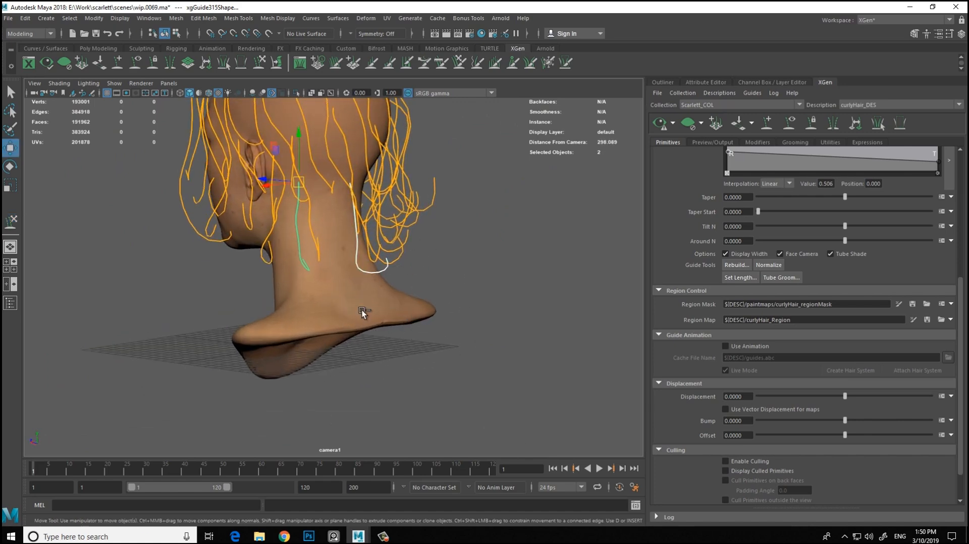
Step: Sculpt the tip of the single guide below the left ear into a curl close to the neck
{"action": "left_click_drag", "start_coordinate": [334, 294], "coordinate": [344, 271], "text": "alt"}
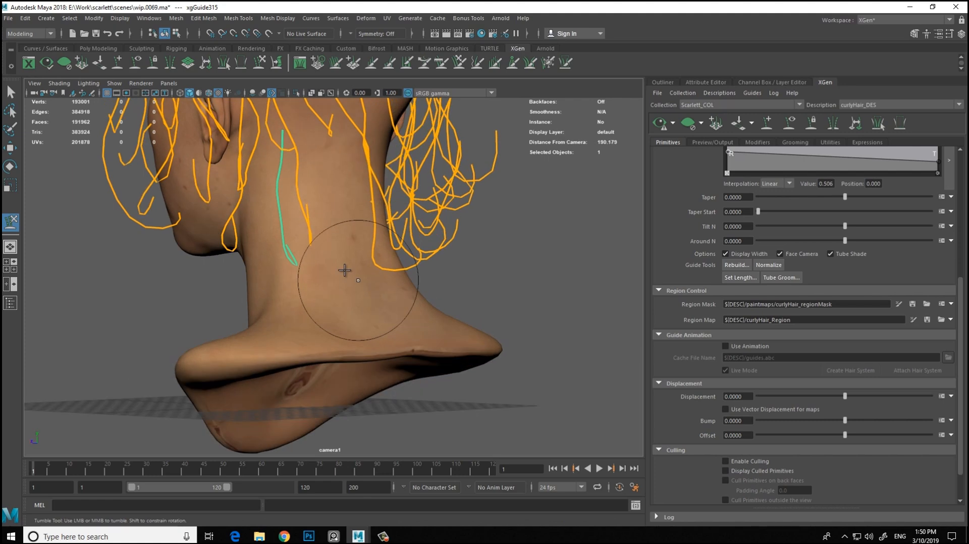
{"action": "left_click_drag", "start_coordinate": [367, 233], "coordinate": [347, 228], "text": "alt"}
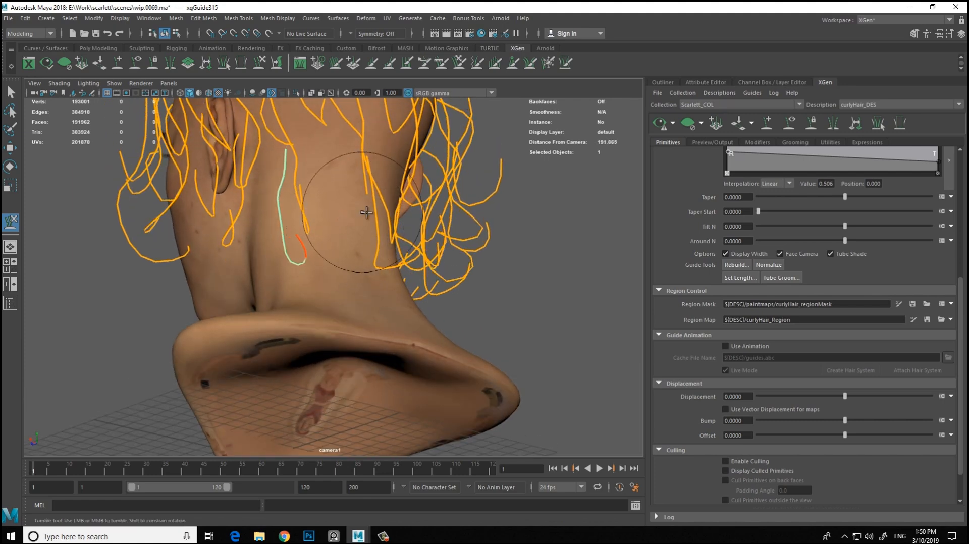
{"action": "left_click_drag", "start_coordinate": [387, 312], "coordinate": [371, 322], "text": "alt"}
{"action": "left_click_drag", "start_coordinate": [370, 275], "coordinate": [423, 201], "text": "alt"}
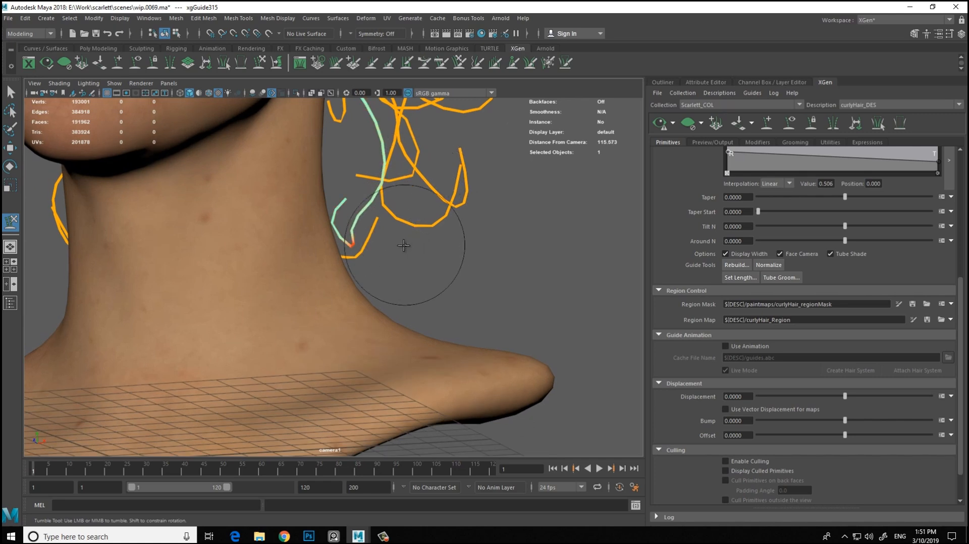
{"action": "left_click_drag", "start_coordinate": [401, 256], "coordinate": [413, 277], "text": "alt"}
{"action": "scroll", "coordinate": [413, 277], "scroll_direction": "down", "scroll_amount": 5}
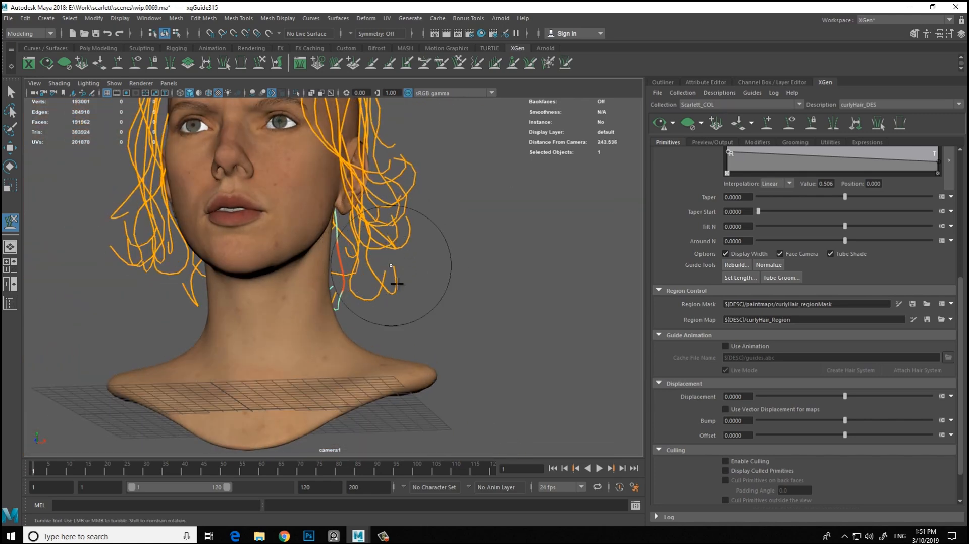
{"action": "left_click_drag", "start_coordinate": [403, 319], "coordinate": [519, 301], "text": "alt"}
{"action": "scroll", "coordinate": [440, 316], "scroll_direction": "up", "scroll_amount": 2}
{"action": "scroll", "coordinate": [414, 313], "scroll_direction": "down", "scroll_amount": 3}
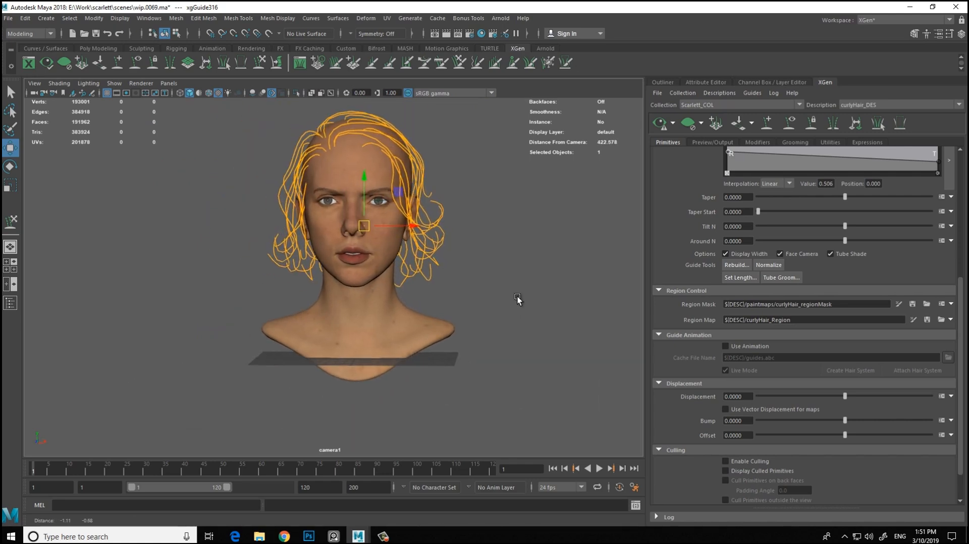
Step: Select the guide behind the right ear and sculpt its lower end into an upward curl beside the neck
{"action": "left_click_drag", "start_coordinate": [262, 287], "coordinate": [365, 318], "text": "alt"}
{"action": "left_click", "coordinate": [331, 302]}
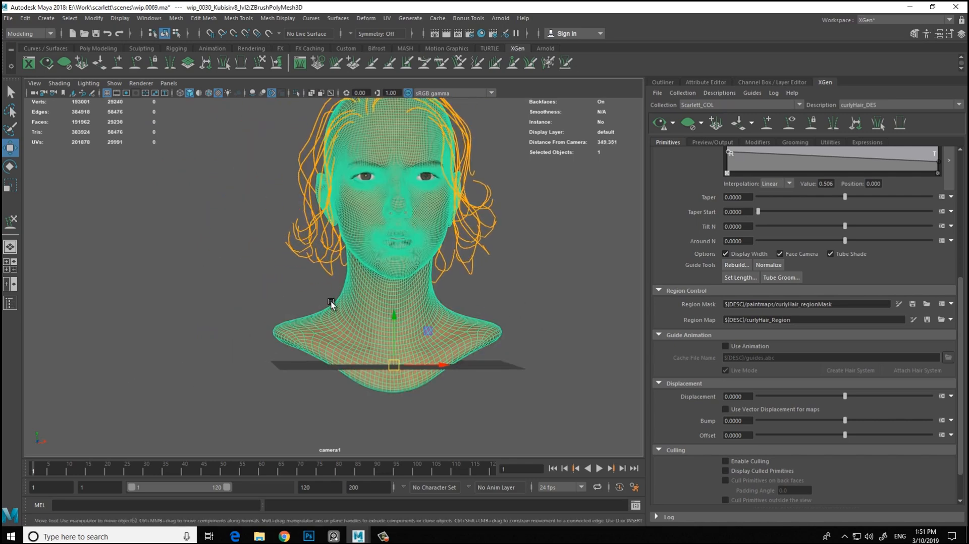
{"action": "left_click", "coordinate": [347, 263]}
{"action": "left_click_drag", "start_coordinate": [347, 264], "coordinate": [344, 307], "text": "alt"}
{"action": "right_click_drag", "start_coordinate": [295, 292], "coordinate": [268, 272], "text": "alt"}
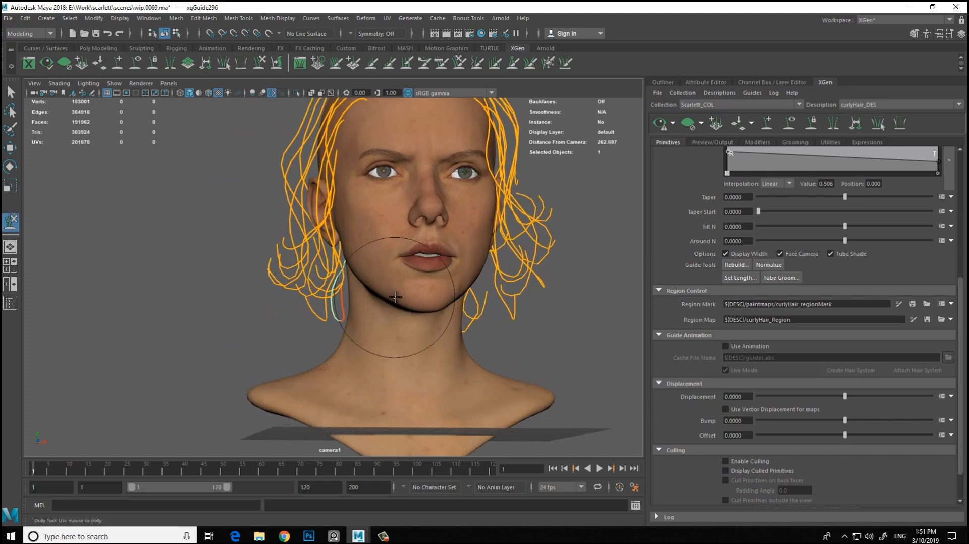
{"action": "mouse_move", "coordinate": [392, 331]}
{"action": "left_mouse_down", "text": "alt"}
{"action": "mouse_move", "coordinate": [394, 349]}
{"action": "mouse_move", "coordinate": [432, 346]}
{"action": "mouse_move", "coordinate": [376, 322]}
{"action": "left_mouse_up", "text": "alt"}
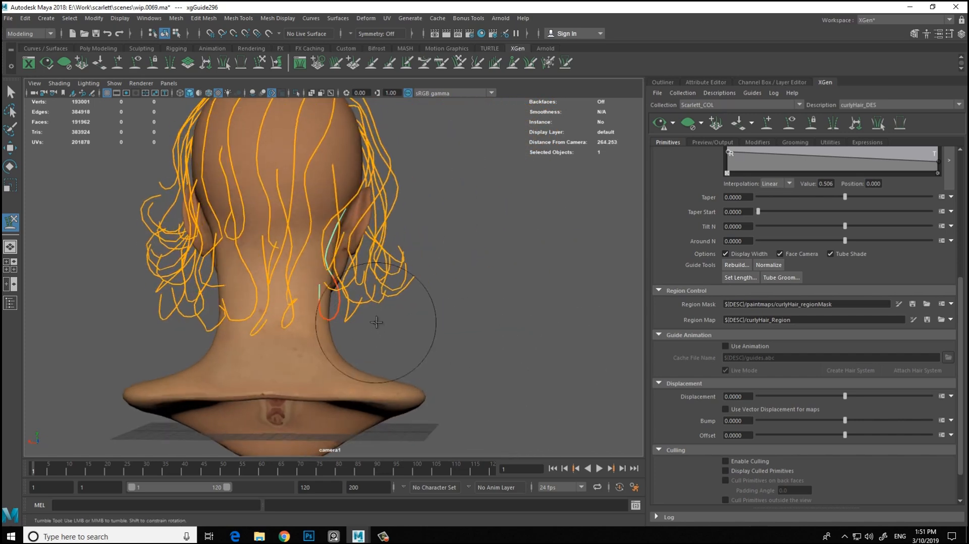
{"action": "left_click_drag", "start_coordinate": [258, 291], "coordinate": [444, 260], "text": "alt"}
{"action": "right_click_drag", "start_coordinate": [444, 260], "coordinate": [428, 283], "text": "alt"}
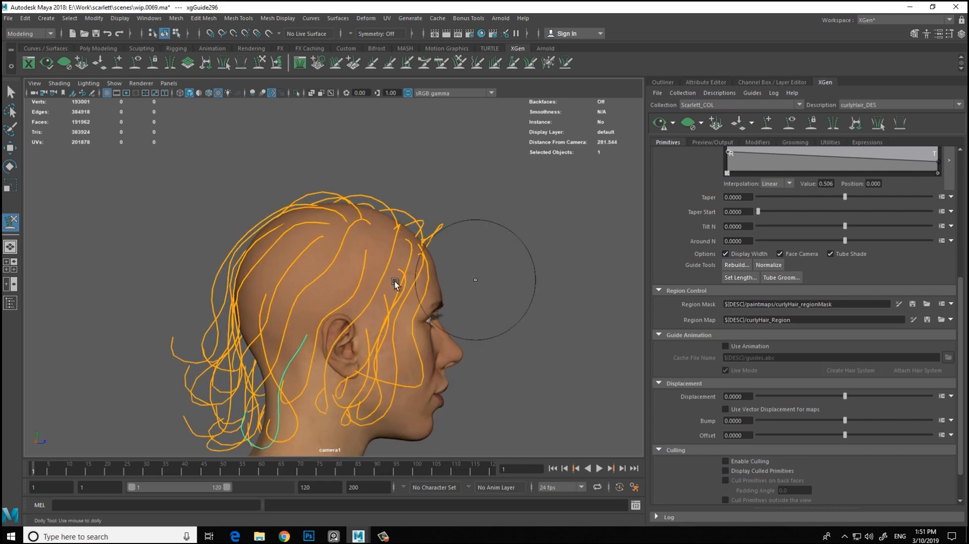
Step: Select the seven long guides sweeping over the head's left side and sculpt them around the crown
{"action": "left_click_drag", "start_coordinate": [395, 337], "coordinate": [408, 300], "text": "alt"}
{"action": "right_click_drag", "start_coordinate": [409, 300], "coordinate": [400, 329], "text": "alt"}
{"action": "middle_click_drag", "start_coordinate": [400, 329], "coordinate": [428, 288], "text": "alt"}
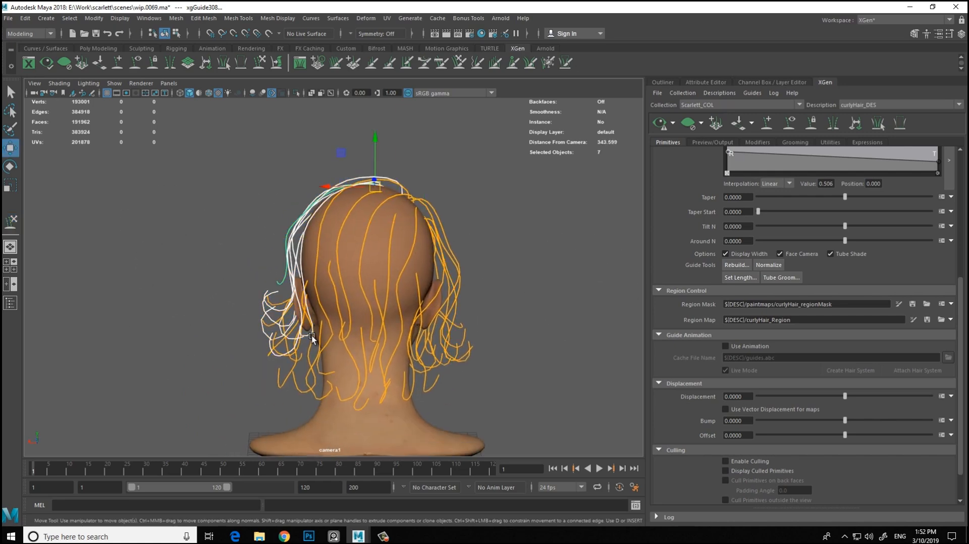
{"action": "key", "text": "y"}
{"action": "mouse_move", "coordinate": [316, 332]}
{"action": "left_mouse_down", "text": "alt"}
{"action": "mouse_move", "coordinate": [444, 341]}
{"action": "mouse_move", "coordinate": [525, 331]}
{"action": "mouse_move", "coordinate": [512, 313]}
{"action": "left_mouse_up", "text": "alt"}
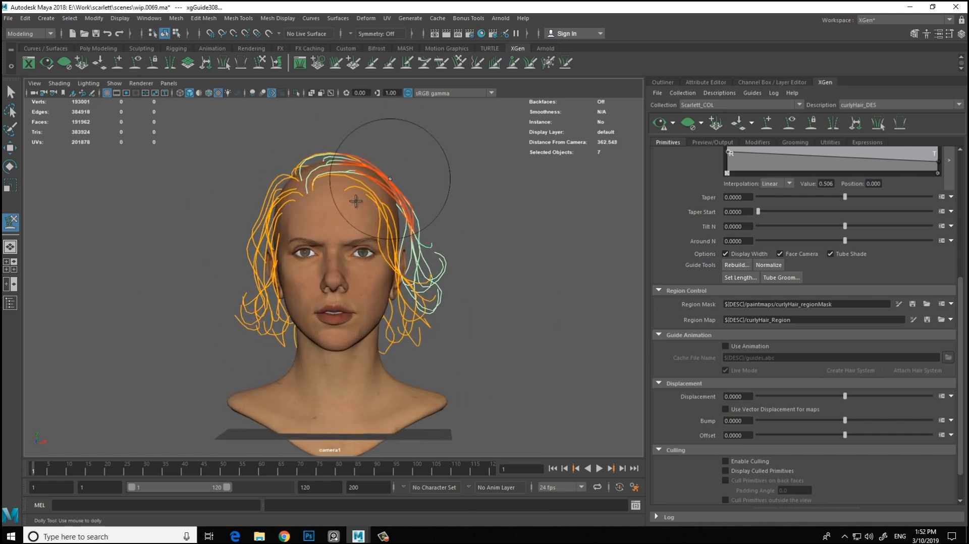
{"action": "middle_click_drag", "start_coordinate": [154, 329], "coordinate": [175, 315], "text": "alt"}
Step: Select the eight guides hanging on the head's right side and sculpt them together
{"action": "key", "text": "w"}
{"action": "left_click_drag", "start_coordinate": [281, 239], "coordinate": [307, 299]}
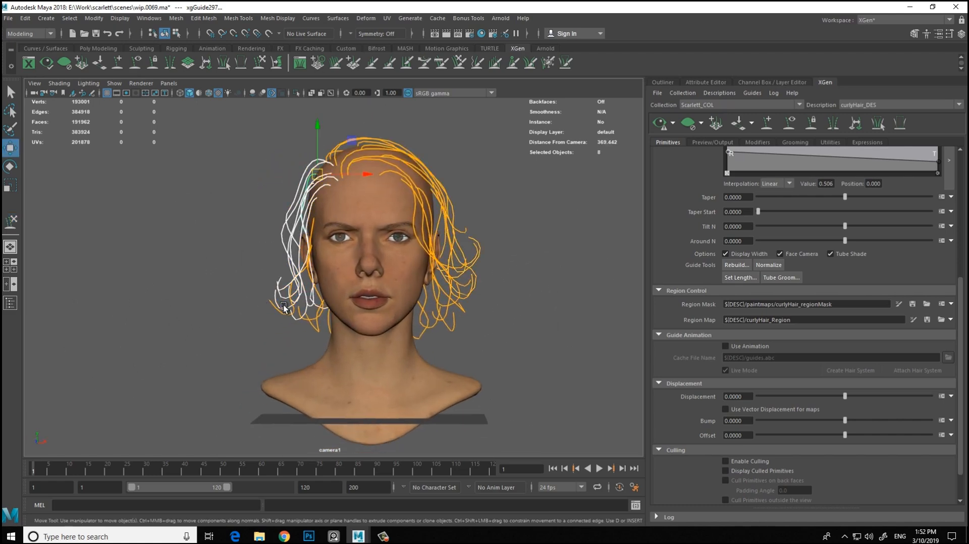
{"action": "key", "text": "y"}
{"action": "middle_click_drag", "start_coordinate": [211, 340], "coordinate": [190, 346], "text": "alt"}
{"action": "right_click_drag", "start_coordinate": [190, 346], "coordinate": [195, 331], "text": "alt"}
Step: Select the guides rooted at the parting above the forehead and sculpt their arch over the top of the head
{"action": "left_click_drag", "start_coordinate": [421, 241], "coordinate": [439, 236], "text": "alt"}
{"action": "right_click_drag", "start_coordinate": [438, 236], "coordinate": [440, 207], "text": "alt"}
{"action": "left_click_drag", "start_coordinate": [261, 197], "coordinate": [318, 275]}
{"action": "key", "text": "y"}
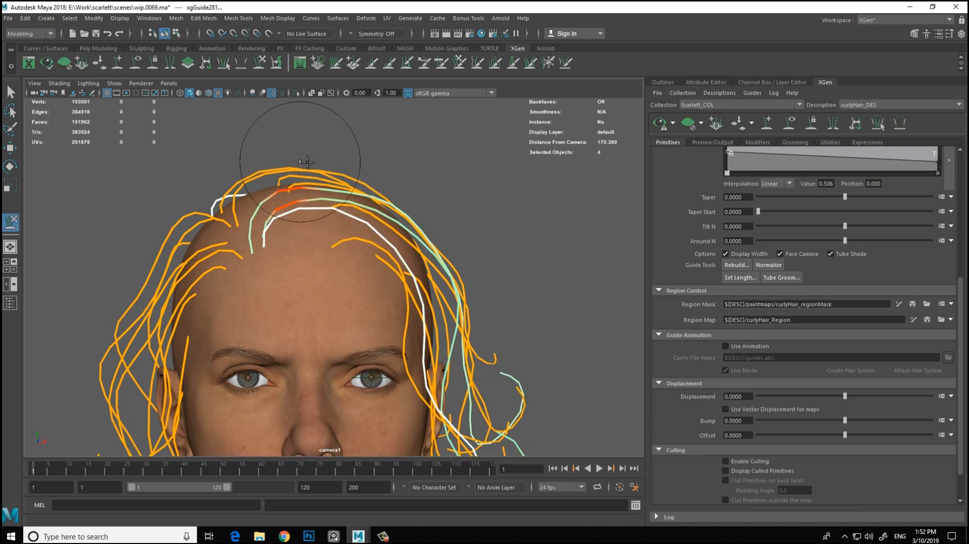
{"action": "middle_click_drag", "start_coordinate": [384, 201], "coordinate": [250, 214], "text": "alt"}
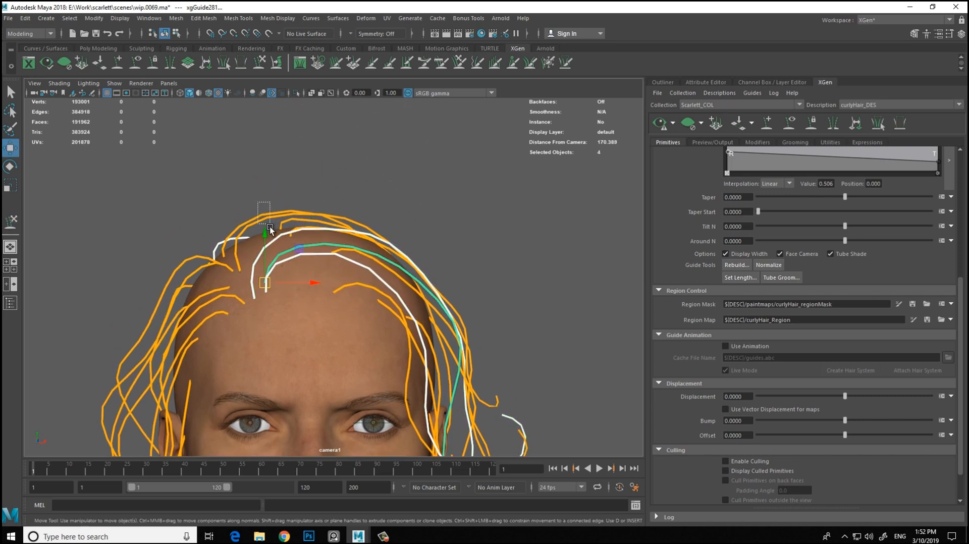
{"action": "scroll", "coordinate": [309, 204], "scroll_direction": "down", "scroll_amount": 5}
{"action": "left_click_drag", "start_coordinate": [331, 232], "coordinate": [331, 235], "text": "alt"}
{"action": "scroll", "coordinate": [321, 230], "scroll_direction": "down", "scroll_amount": 3}
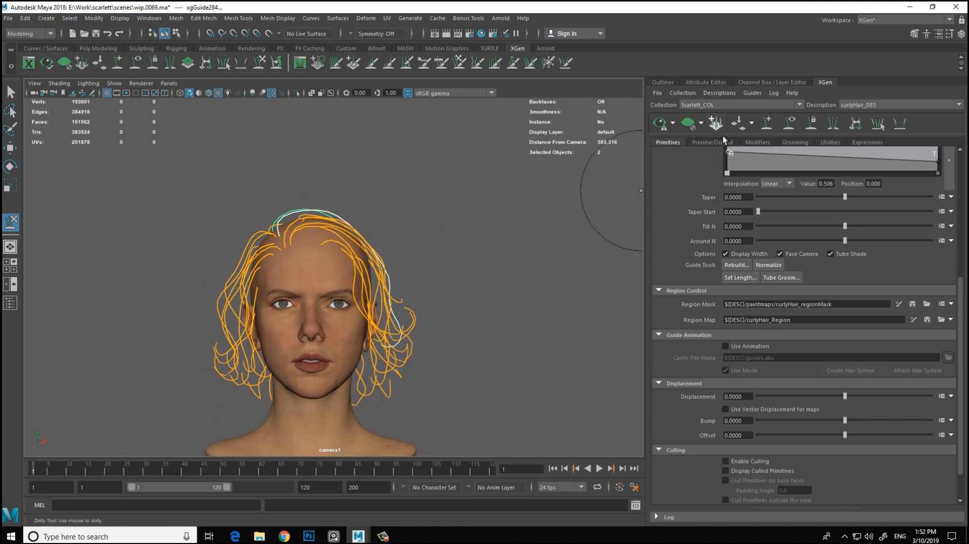
Step: Regenerate the maps of the Clumping1 modifier and refresh the hair preview
{"action": "left_click", "coordinate": [757, 141]}
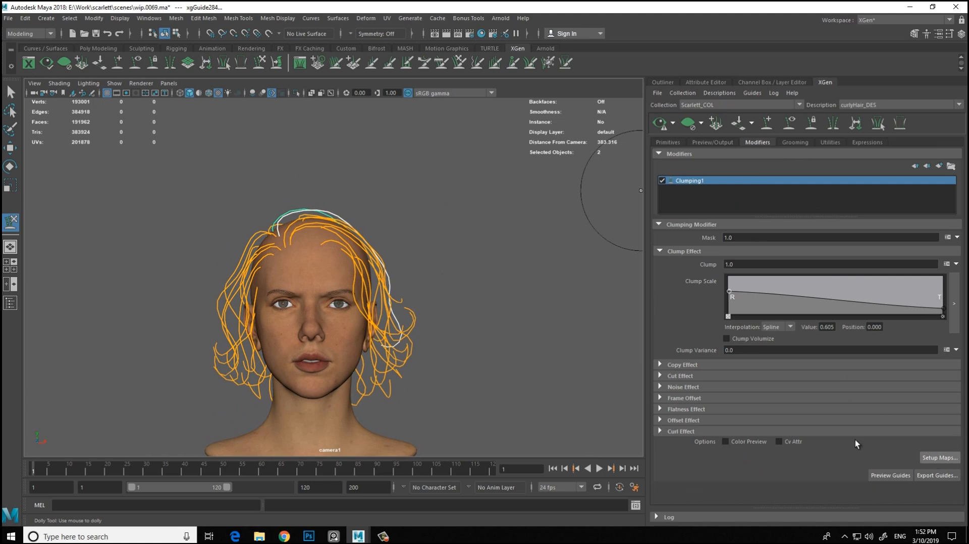
{"action": "left_click", "coordinate": [939, 457]}
{"action": "left_click", "coordinate": [539, 382]}
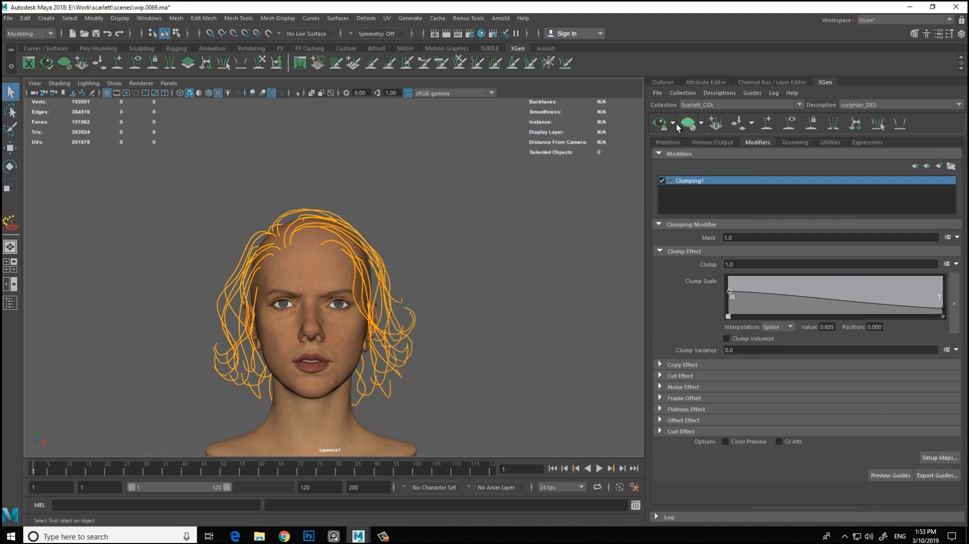
{"action": "middle_click_drag", "start_coordinate": [484, 276], "coordinate": [519, 260], "text": "alt"}
{"action": "left_click_drag", "start_coordinate": [518, 261], "coordinate": [306, 301], "text": "alt"}
{"action": "left_click_drag", "start_coordinate": [396, 251], "coordinate": [469, 264], "text": "alt"}
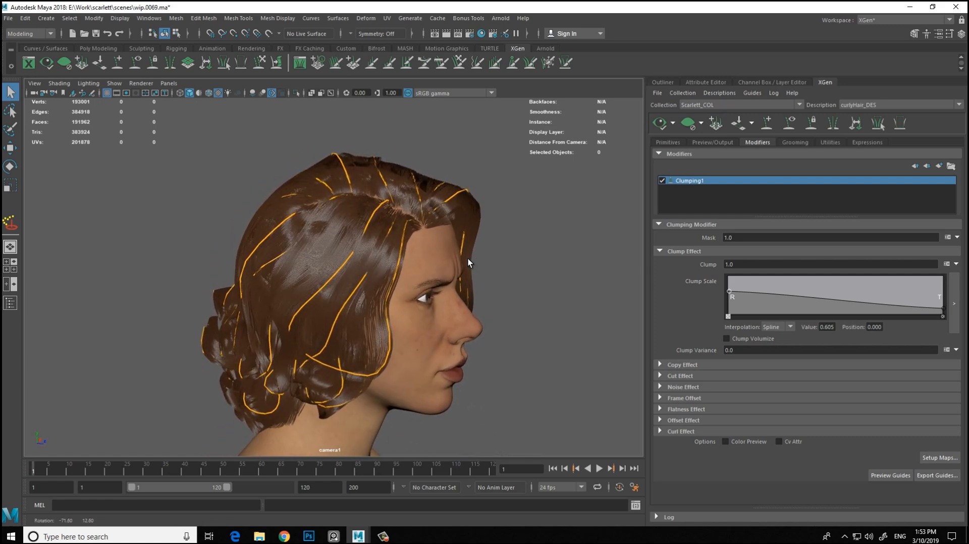
Step: Clear the hair preview and sculpt the guide rising from the front of the parting
{"action": "left_click", "coordinate": [688, 123]}
{"action": "left_click", "coordinate": [418, 199]}
{"action": "key", "text": "y"}
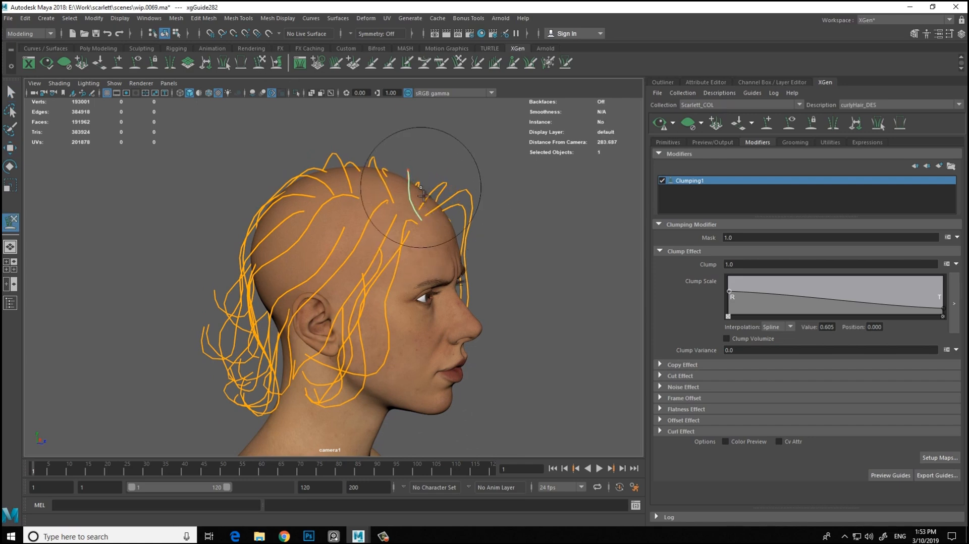
{"action": "mouse_move", "coordinate": [465, 209]}
{"action": "left_mouse_down", "text": "alt"}
{"action": "mouse_move", "coordinate": [606, 111]}
{"action": "mouse_move", "coordinate": [595, 104]}
{"action": "mouse_move", "coordinate": [506, 226]}
{"action": "mouse_move", "coordinate": [515, 229]}
{"action": "mouse_move", "coordinate": [498, 206]}
{"action": "left_mouse_up", "text": "alt"}
Step: Sculpt the neighbouring front guide that arches over the forehead to the left side, and refresh the hair preview
{"action": "key", "text": "w"}
{"action": "left_click", "coordinate": [440, 217]}
{"action": "key", "text": "y"}
{"action": "left_click_drag", "start_coordinate": [512, 240], "coordinate": [379, 308], "text": "alt"}
{"action": "left_click_drag", "start_coordinate": [416, 279], "coordinate": [614, 208], "text": "alt"}
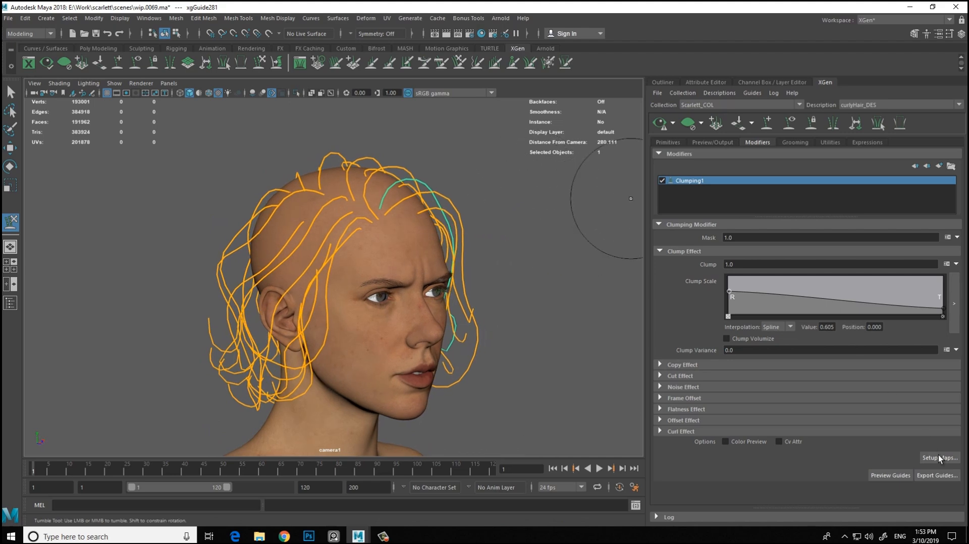
{"action": "left_click_drag", "start_coordinate": [543, 223], "coordinate": [521, 216], "text": "alt"}
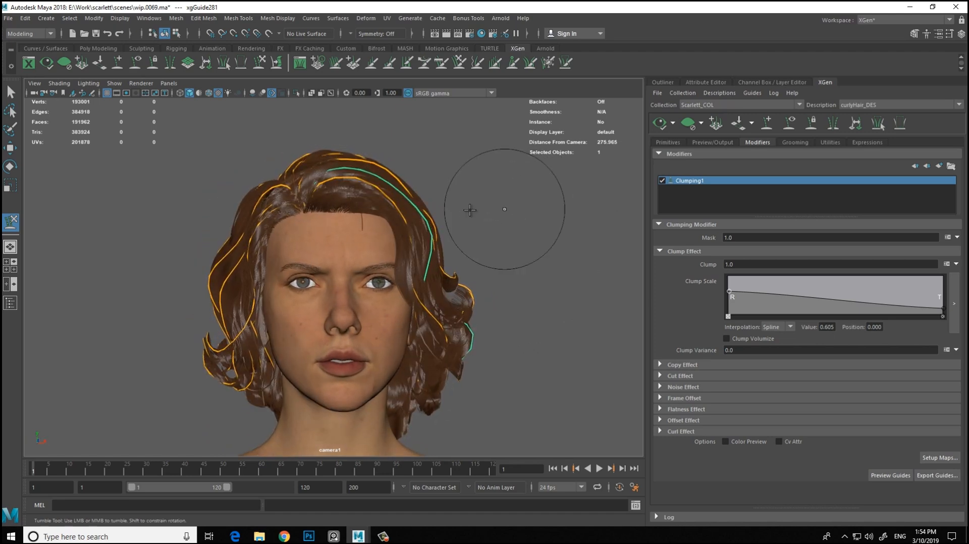
Step: Clear the hair preview and save the scene as a new incremental version
{"action": "key", "text": "w"}
{"action": "left_click_drag", "start_coordinate": [635, 182], "coordinate": [571, 299], "text": "alt"}
{"action": "key", "text": "q"}
{"action": "key", "text": "ctrl+alt+s"}
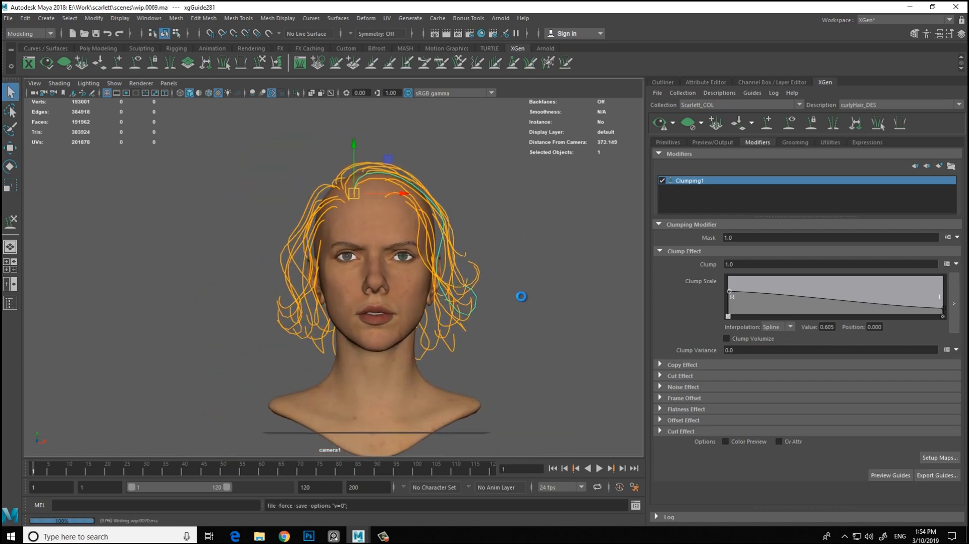
{"action": "key", "text": "w"}
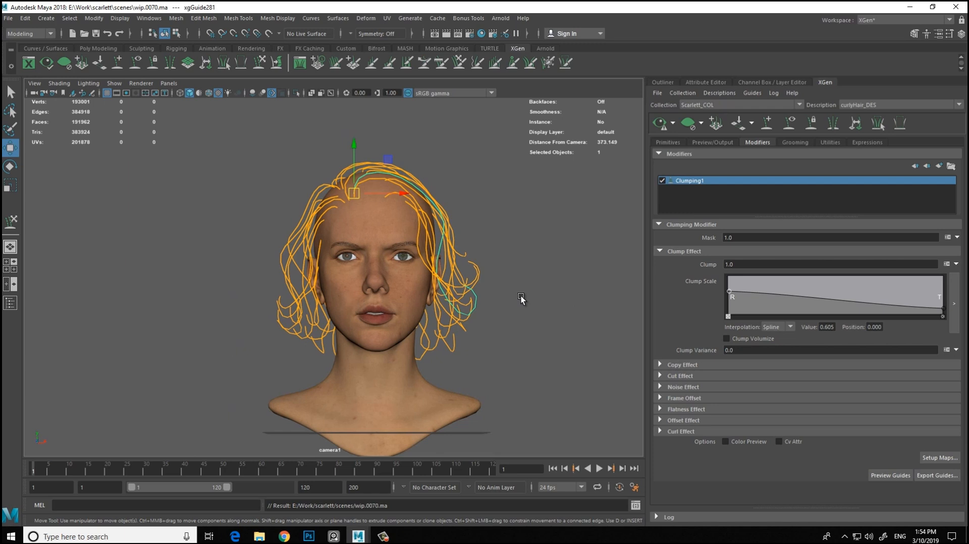
{"action": "middle_click_drag", "start_coordinate": [503, 234], "coordinate": [493, 227], "text": "alt"}
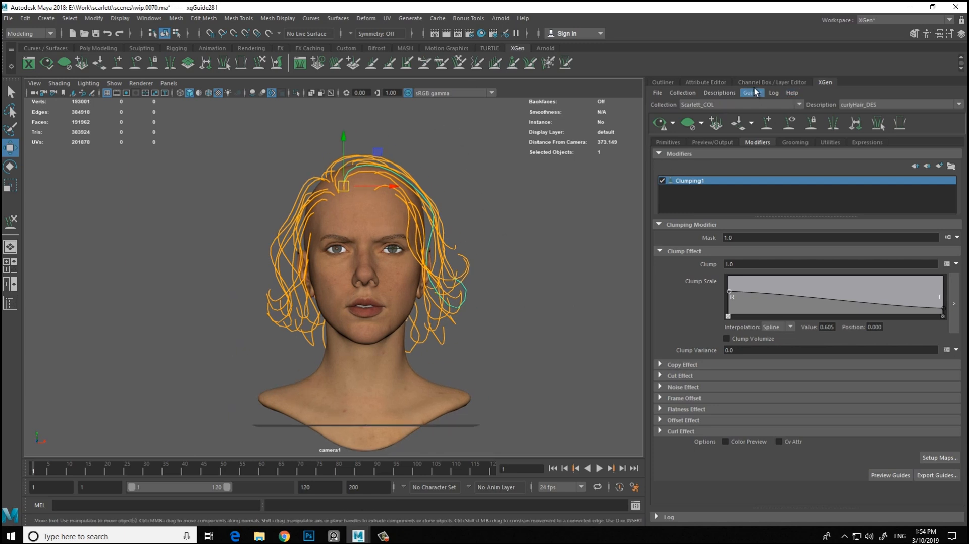
Step: Make the SCALPS display layer visible
{"action": "left_click", "coordinate": [772, 82]}
{"action": "left_click", "coordinate": [700, 439]}
{"action": "left_click_drag", "start_coordinate": [452, 363], "coordinate": [489, 317], "text": "alt"}
{"action": "right_click_drag", "start_coordinate": [489, 317], "coordinate": [634, 271], "text": "alt"}
Step: Isolate the hair guides together with curlyHairScalp_GEO in the viewport and return to the XGen clumping settings
{"action": "left_click", "coordinate": [704, 81]}
{"action": "scroll", "coordinate": [505, 252], "scroll_direction": "down", "scroll_amount": 5}
{"action": "left_click_drag", "start_coordinate": [562, 184], "coordinate": [244, 389]}
{"action": "left_click", "coordinate": [790, 490], "text": "ctrl"}
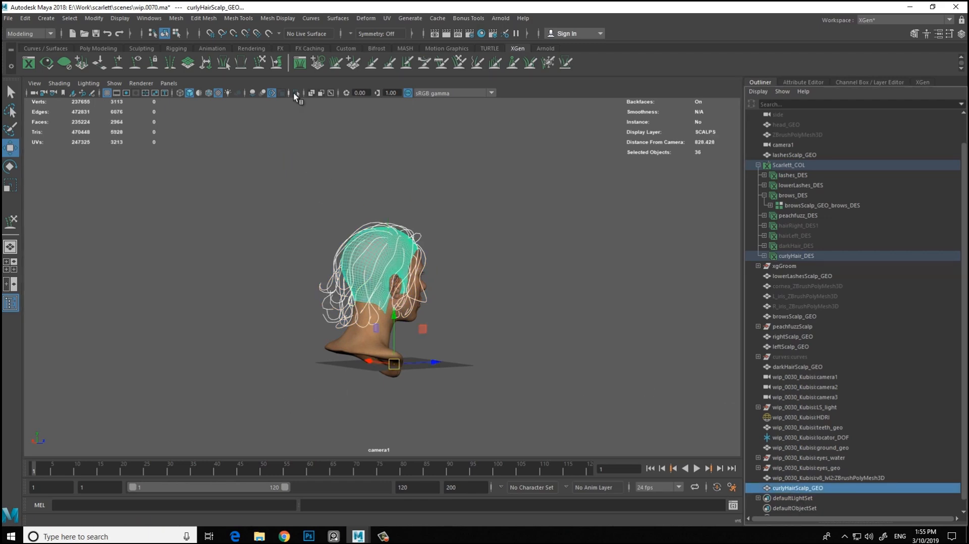
{"action": "left_click", "coordinate": [296, 93]}
{"action": "key", "text": "f"}
{"action": "left_click", "coordinate": [542, 287]}
{"action": "left_click_drag", "start_coordinate": [542, 286], "coordinate": [679, 90], "text": "alt"}
{"action": "left_click", "coordinate": [921, 82]}
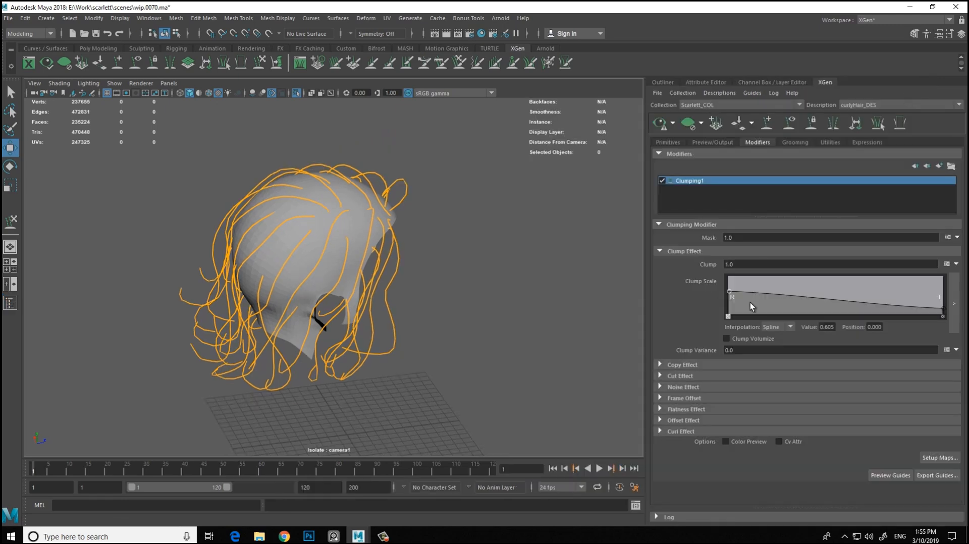
Step: Create a white paint map named curlyHair_densityMask at resolution 25 for the primitives' Mask attribute and open it for painting
{"action": "left_click", "coordinate": [665, 142]}
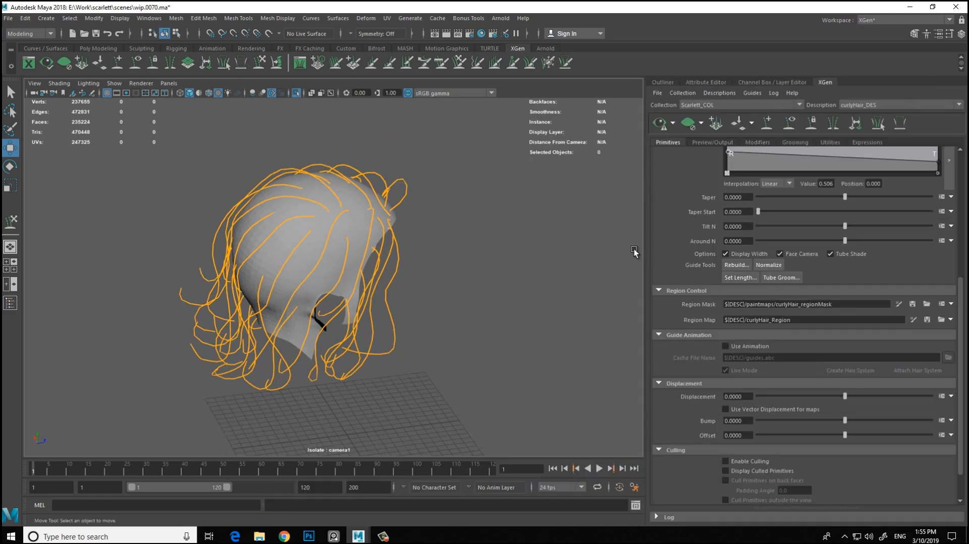
{"action": "left_click_drag", "start_coordinate": [564, 293], "coordinate": [588, 335], "text": "alt"}
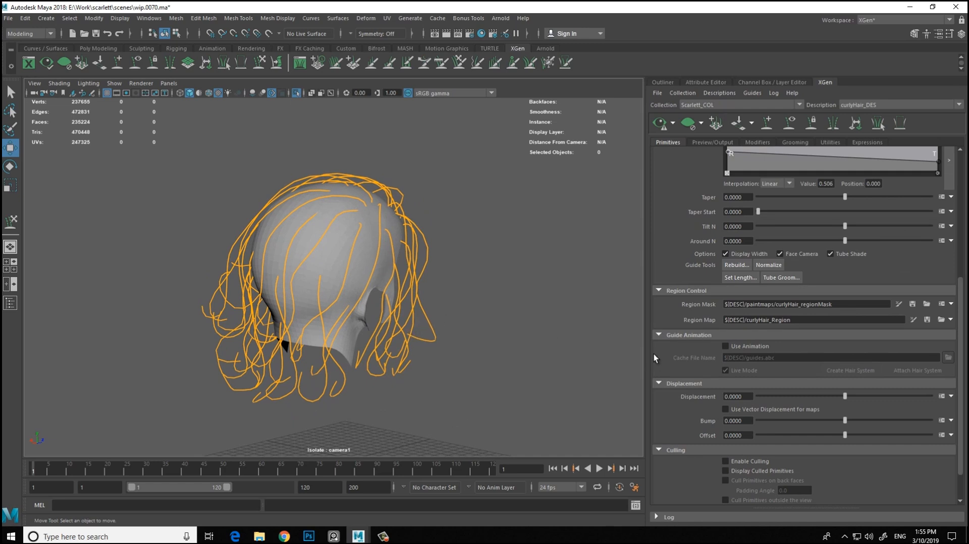
{"action": "left_click_drag", "start_coordinate": [343, 229], "coordinate": [502, 258], "text": "alt"}
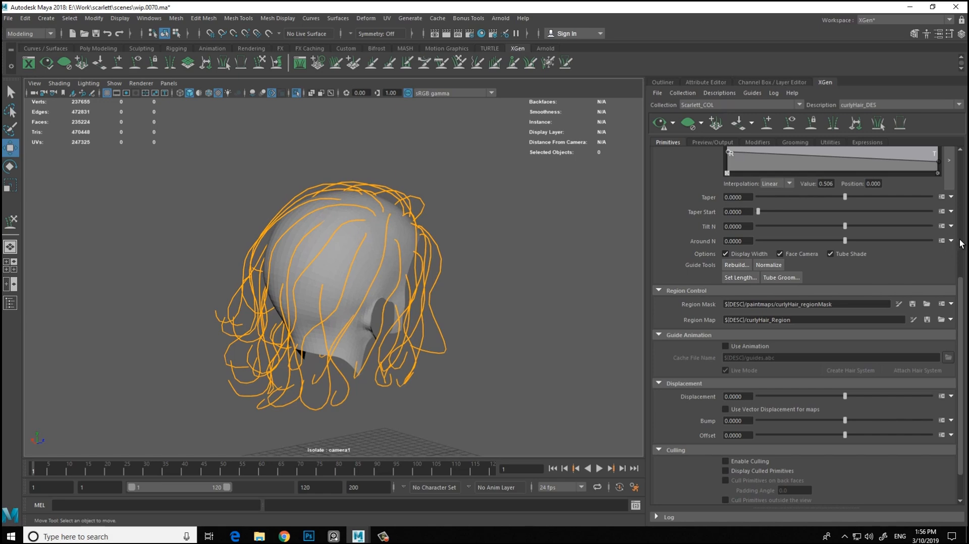
{"action": "scroll", "coordinate": [959, 244], "scroll_direction": "up", "scroll_amount": 5}
{"action": "scroll", "coordinate": [390, 267], "scroll_direction": "up", "scroll_amount": 3}
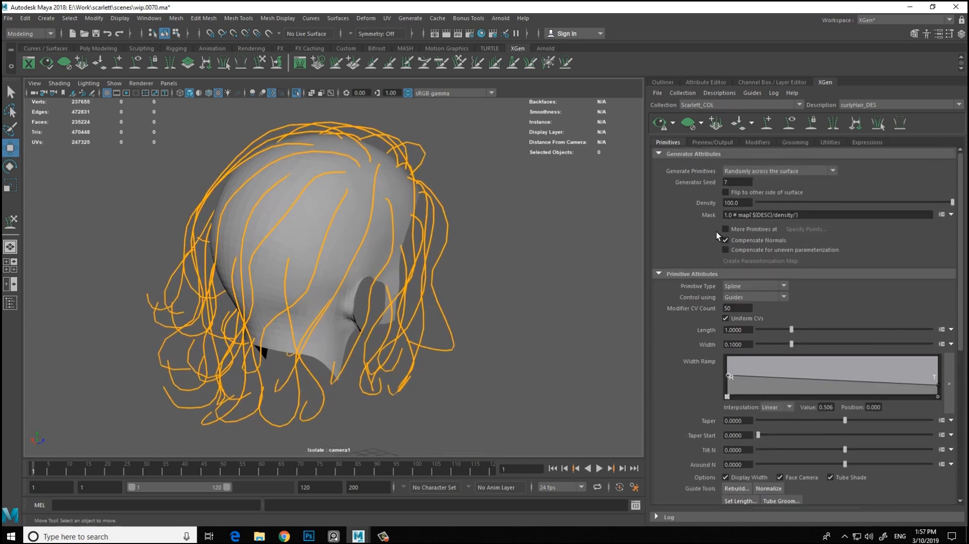
{"action": "left_click", "coordinate": [942, 215]}
{"action": "left_click", "coordinate": [922, 227]}
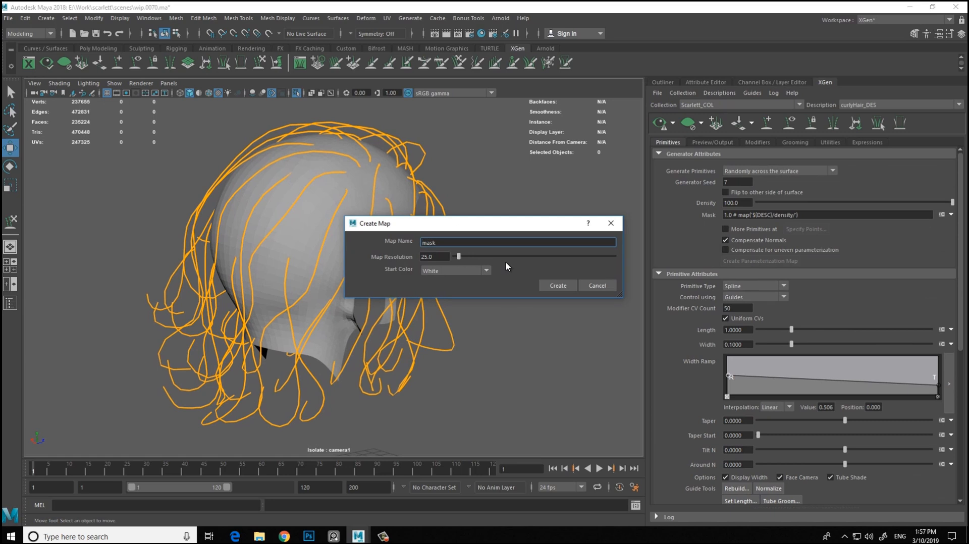
{"action": "type", "text": "curlyHair_density"}
{"action": "key", "text": "Delete"}
{"action": "type", "text": "M"}
{"action": "left_click", "coordinate": [557, 285]}
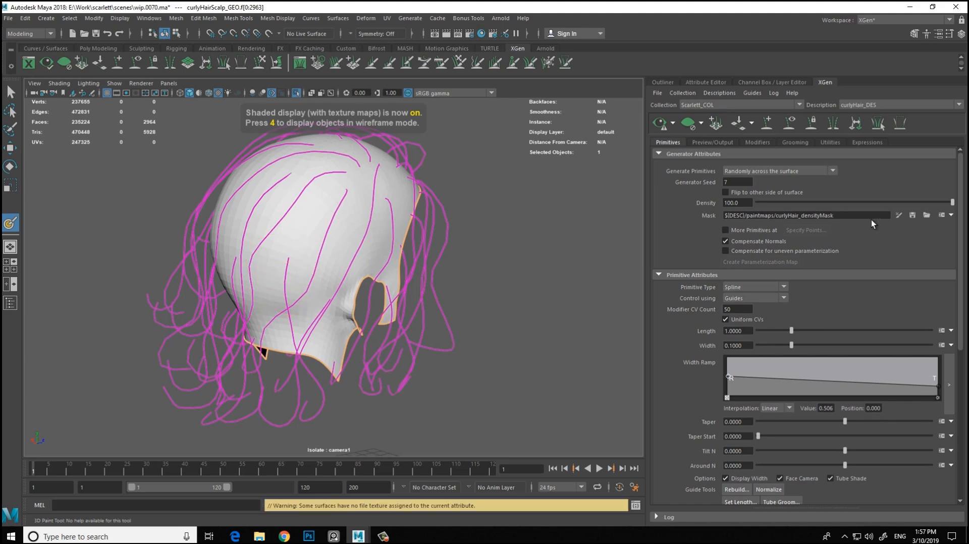
{"action": "left_click", "coordinate": [899, 215]}
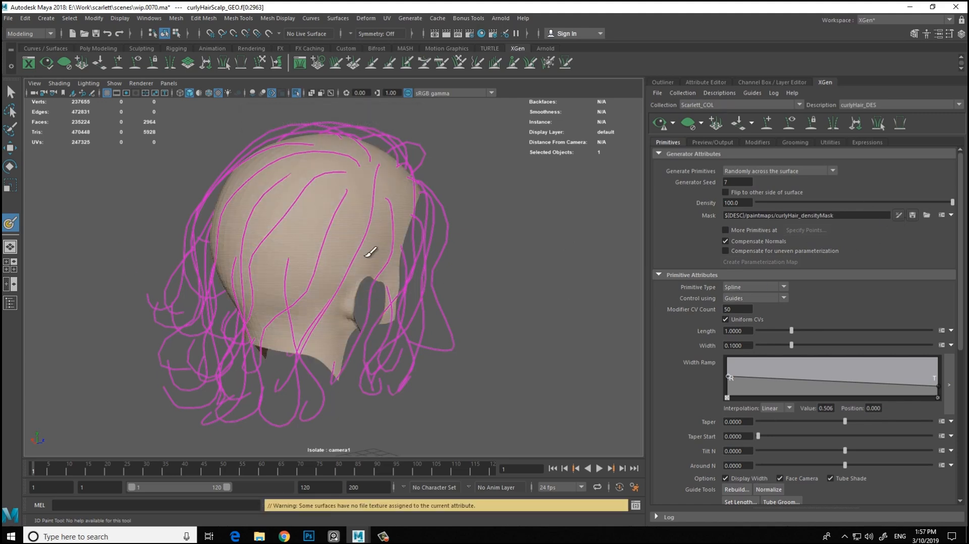
Step: Paint the scalp area behind the ear and at the side of the nape black on the density mask
{"action": "middle_click_drag", "start_coordinate": [343, 268], "coordinate": [361, 241], "text": "alt"}
{"action": "left_click_drag", "start_coordinate": [361, 241], "coordinate": [355, 303], "text": "alt"}
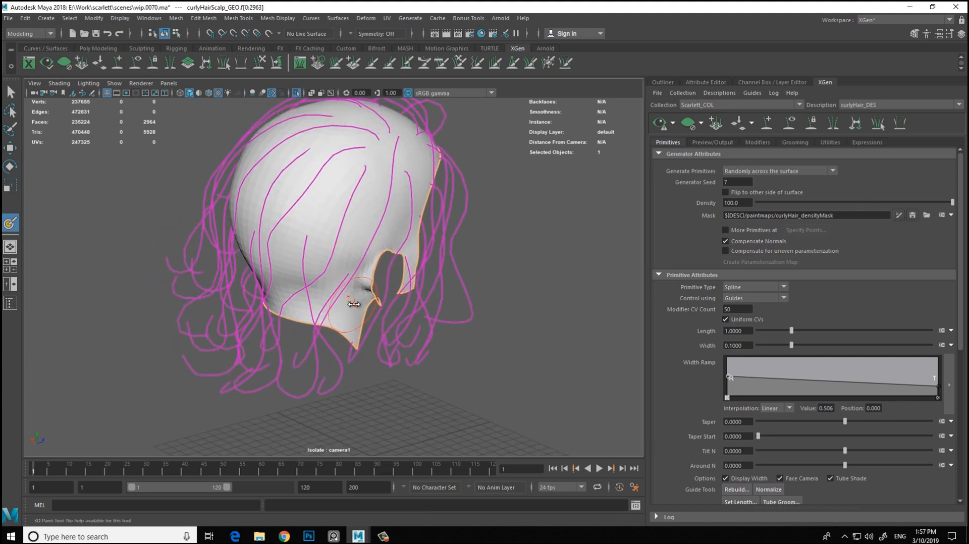
{"action": "double_click", "coordinate": [10, 223]}
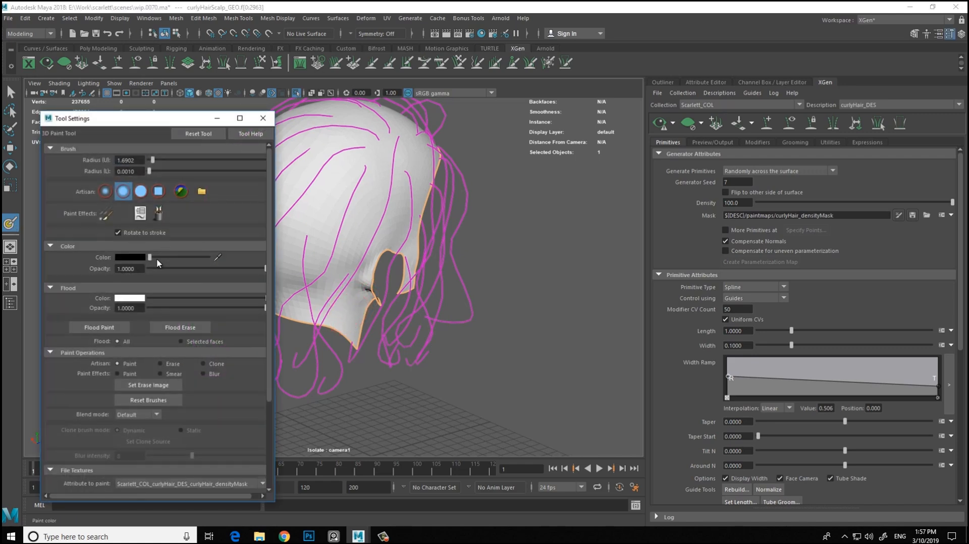
{"action": "left_click", "coordinate": [263, 118]}
{"action": "mouse_move", "coordinate": [360, 290]}
{"action": "left_mouse_down"}
{"action": "mouse_move", "coordinate": [338, 310]}
{"action": "mouse_move", "coordinate": [372, 303]}
{"action": "left_mouse_up"}
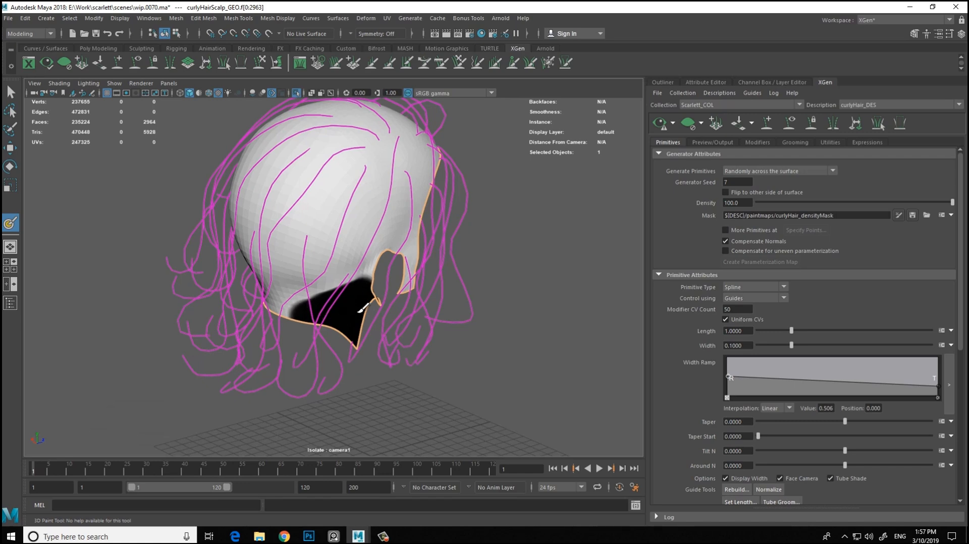
Step: Set the 3D Paint tool to the Constant blend mode with the solid round brush profile
{"action": "double_click", "coordinate": [10, 224]}
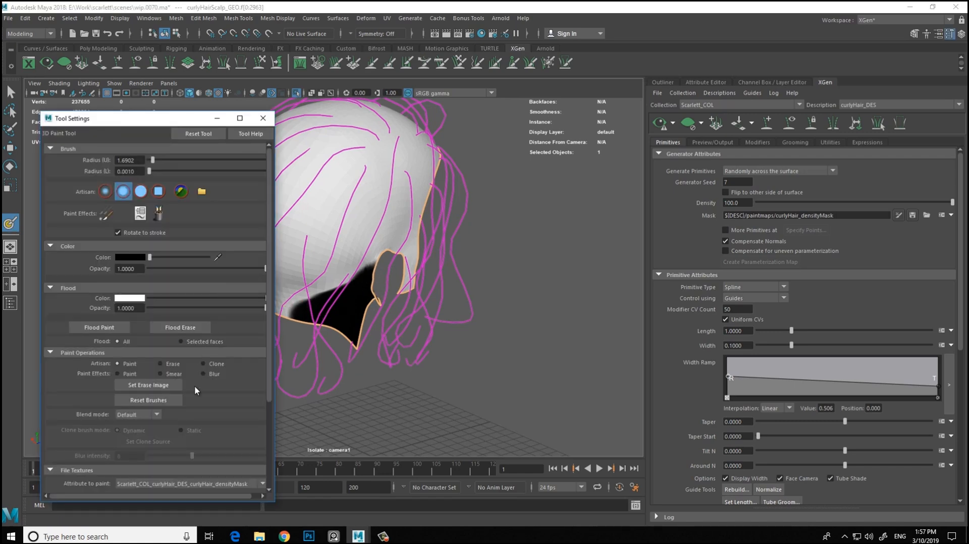
{"action": "left_click", "coordinate": [156, 414]}
{"action": "left_click", "coordinate": [133, 483]}
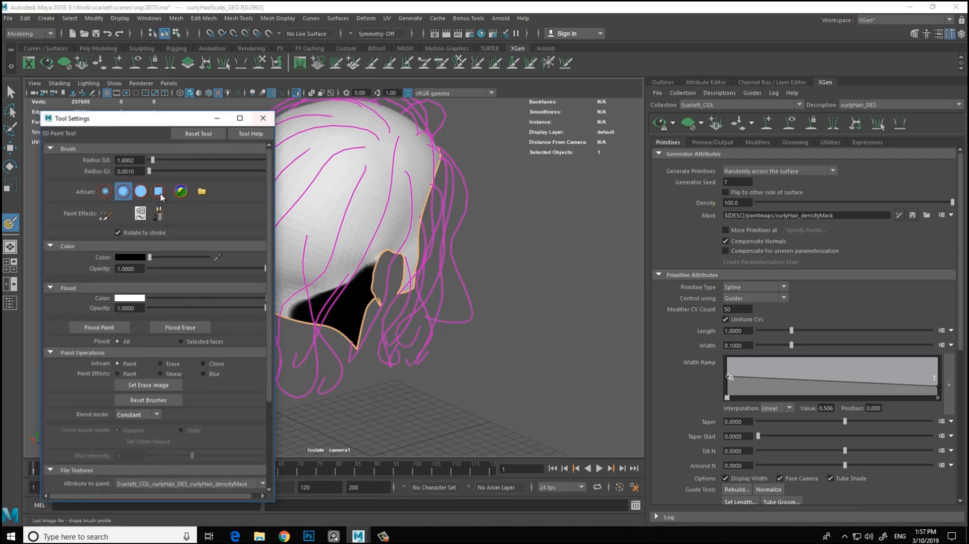
{"action": "left_click", "coordinate": [263, 118]}
Step: Try a harder-edged black mask with a smaller brush behind the ear and up over its opening
{"action": "left_click_drag", "start_coordinate": [297, 307], "coordinate": [373, 265]}
{"action": "scroll", "coordinate": [373, 267], "scroll_direction": "up", "scroll_amount": 5}
{"action": "key", "text": "ctrl+z"}
{"action": "left_click", "coordinate": [314, 263]}
{"action": "key", "text": "b"}
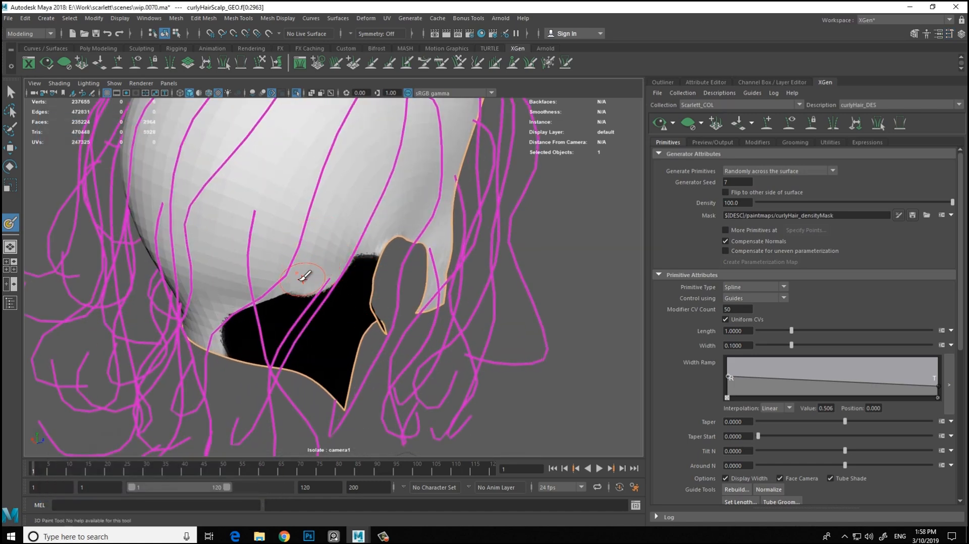
{"action": "key", "text": "super"}
{"action": "left_click", "coordinate": [586, 67]}
{"action": "mouse_move", "coordinate": [322, 254]}
{"action": "left_mouse_down", "text": "alt"}
{"action": "mouse_move", "coordinate": [293, 292]}
{"action": "mouse_move", "coordinate": [303, 285]}
{"action": "mouse_move", "coordinate": [276, 293]}
{"action": "left_mouse_up", "text": "alt"}
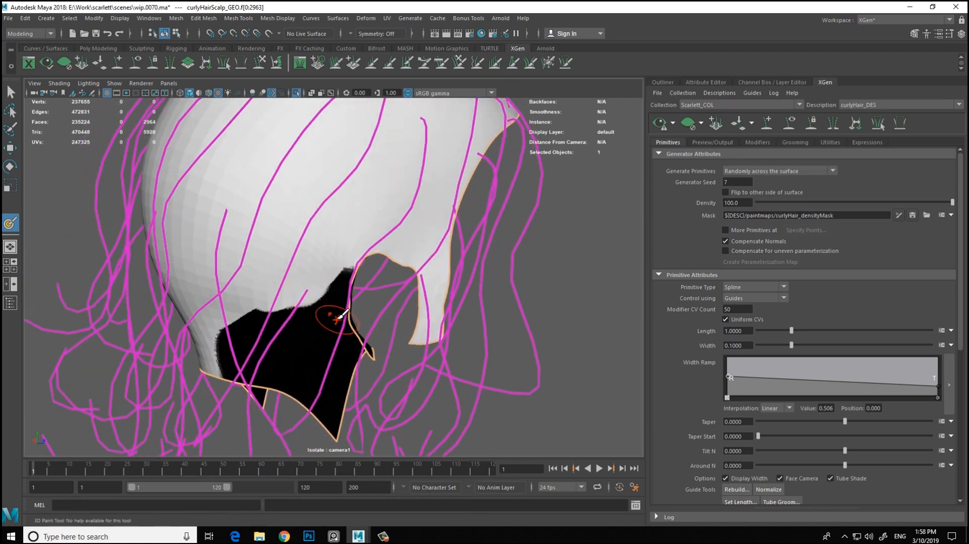
{"action": "mouse_move", "coordinate": [335, 316]}
{"action": "left_mouse_down"}
{"action": "mouse_move", "coordinate": [373, 270]}
{"action": "mouse_move", "coordinate": [331, 234]}
{"action": "mouse_move", "coordinate": [337, 241]}
{"action": "left_mouse_up"}
Step: Flood the whole density mask with white to clear the black strokes
{"action": "double_click", "coordinate": [11, 225]}
{"action": "scroll", "coordinate": [261, 420], "scroll_direction": "down", "scroll_amount": 5}
{"action": "left_click", "coordinate": [52, 475]}
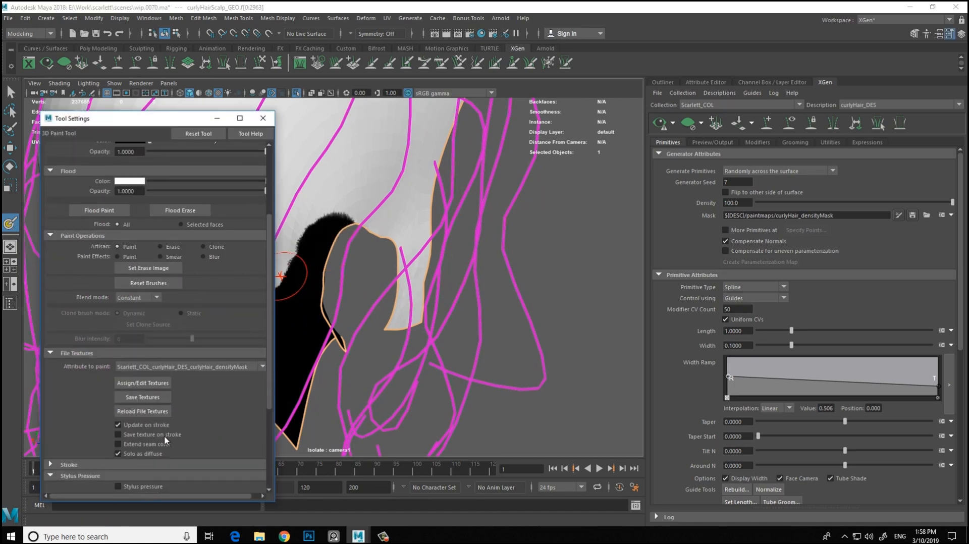
{"action": "scroll", "coordinate": [149, 270], "scroll_direction": "up", "scroll_amount": 4}
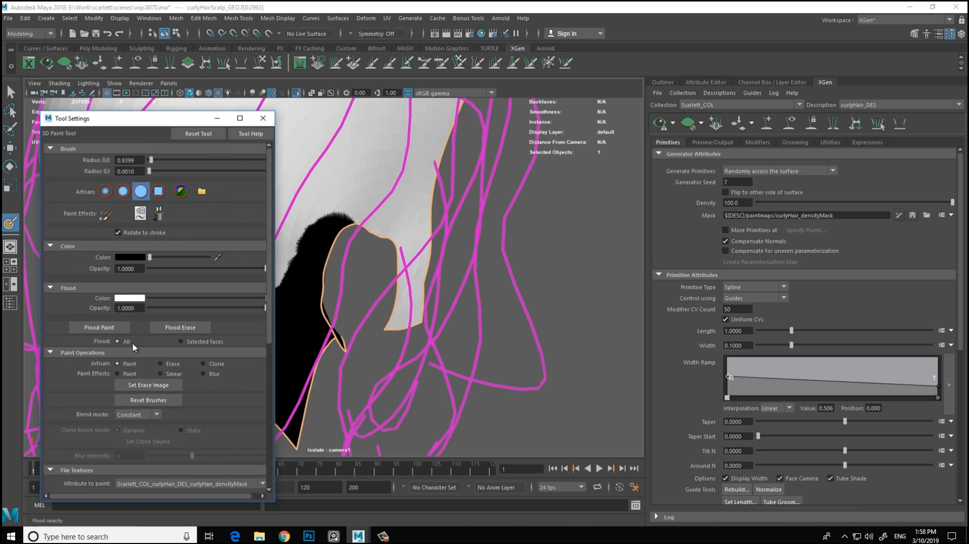
{"action": "left_click", "coordinate": [100, 327]}
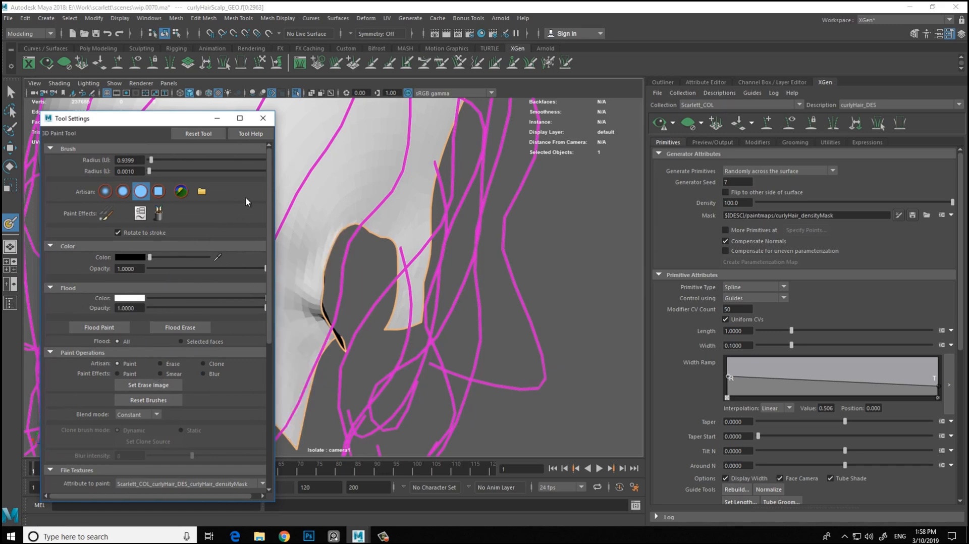
{"action": "left_click", "coordinate": [263, 118]}
Step: Paint the strip along the nape edge and behind both ears black on the density mask
{"action": "mouse_move", "coordinate": [324, 335]}
{"action": "left_mouse_down", "text": "alt"}
{"action": "mouse_move", "coordinate": [302, 288]}
{"action": "mouse_move", "coordinate": [385, 303]}
{"action": "mouse_move", "coordinate": [257, 303]}
{"action": "mouse_move", "coordinate": [256, 284]}
{"action": "mouse_move", "coordinate": [233, 282]}
{"action": "mouse_move", "coordinate": [234, 306]}
{"action": "mouse_move", "coordinate": [232, 256]}
{"action": "mouse_move", "coordinate": [222, 297]}
{"action": "mouse_move", "coordinate": [258, 377]}
{"action": "left_mouse_up", "text": "alt"}
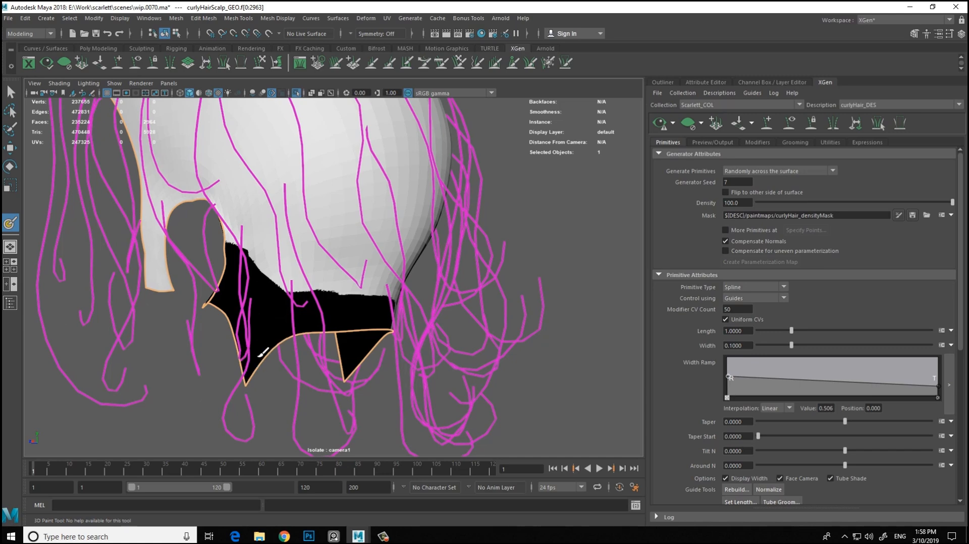
{"action": "mouse_move", "coordinate": [236, 337]}
{"action": "left_mouse_down", "text": "alt"}
{"action": "mouse_move", "coordinate": [238, 314]}
{"action": "mouse_move", "coordinate": [281, 313]}
{"action": "left_mouse_up", "text": "alt"}
{"action": "mouse_move", "coordinate": [313, 326]}
{"action": "left_mouse_down", "text": "alt"}
{"action": "mouse_move", "coordinate": [263, 333]}
{"action": "mouse_move", "coordinate": [311, 313]}
{"action": "mouse_move", "coordinate": [348, 320]}
{"action": "mouse_move", "coordinate": [349, 292]}
{"action": "mouse_move", "coordinate": [340, 303]}
{"action": "mouse_move", "coordinate": [380, 288]}
{"action": "mouse_move", "coordinate": [372, 257]}
{"action": "mouse_move", "coordinate": [332, 281]}
{"action": "left_mouse_up", "text": "alt"}
{"action": "scroll", "coordinate": [331, 279], "scroll_direction": "up", "scroll_amount": 3}
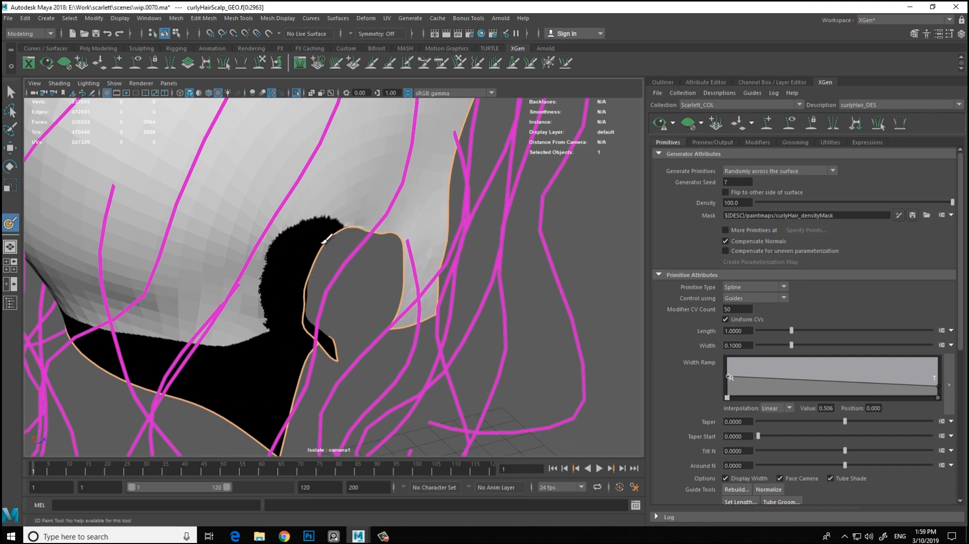
Step: Refine the black mask band around the ears, extending it over the top of the ear openings
{"action": "scroll", "coordinate": [377, 234], "scroll_direction": "down", "scroll_amount": 4}
{"action": "mouse_move", "coordinate": [383, 252]}
{"action": "left_mouse_down", "text": "alt"}
{"action": "mouse_move", "coordinate": [351, 270]}
{"action": "mouse_move", "coordinate": [385, 272]}
{"action": "mouse_move", "coordinate": [392, 309]}
{"action": "left_mouse_up", "text": "alt"}
{"action": "right_click_drag", "start_coordinate": [392, 309], "coordinate": [333, 296], "text": "alt"}
{"action": "left_click_drag", "start_coordinate": [333, 291], "coordinate": [161, 270], "text": "alt"}
{"action": "left_click_drag", "start_coordinate": [306, 252], "coordinate": [218, 283], "text": "alt"}
{"action": "right_click_drag", "start_coordinate": [219, 302], "coordinate": [257, 326], "text": "alt"}
{"action": "left_click_drag", "start_coordinate": [267, 315], "coordinate": [384, 283], "text": "alt"}
{"action": "middle_click_drag", "start_coordinate": [320, 267], "coordinate": [305, 271], "text": "alt"}
{"action": "left_click_drag", "start_coordinate": [305, 271], "coordinate": [355, 281], "text": "alt"}
{"action": "left_click_drag", "start_coordinate": [391, 252], "coordinate": [423, 244]}
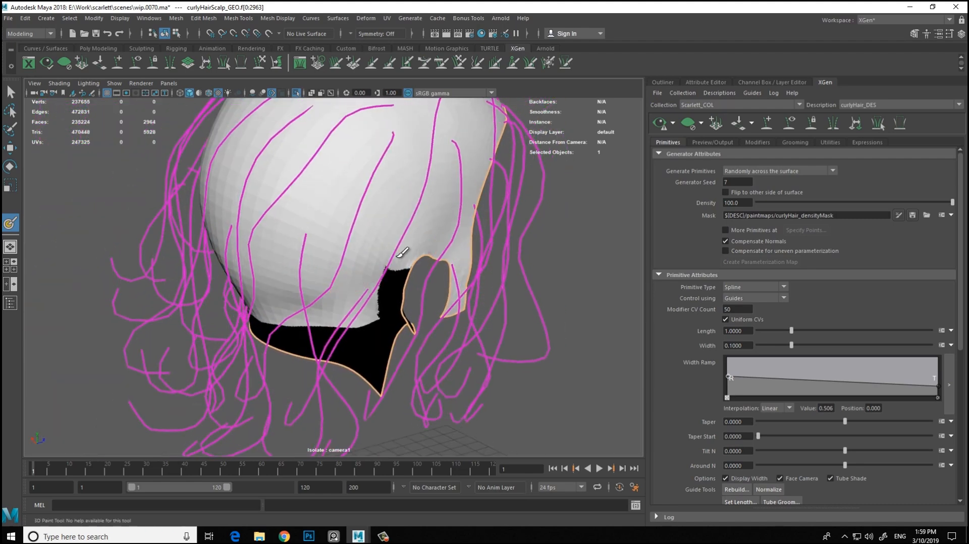
Step: Paint a thin black band along the forehead hairline and down the temples to the sideburns
{"action": "left_click_drag", "start_coordinate": [362, 311], "coordinate": [359, 286], "text": "alt"}
{"action": "right_click_drag", "start_coordinate": [359, 286], "coordinate": [393, 300], "text": "alt"}
{"action": "mouse_move", "coordinate": [392, 300]}
{"action": "left_mouse_down", "text": "alt"}
{"action": "mouse_move", "coordinate": [389, 271]}
{"action": "mouse_move", "coordinate": [399, 285]}
{"action": "mouse_move", "coordinate": [335, 275]}
{"action": "left_mouse_up", "text": "alt"}
{"action": "scroll", "coordinate": [344, 277], "scroll_direction": "up", "scroll_amount": 3}
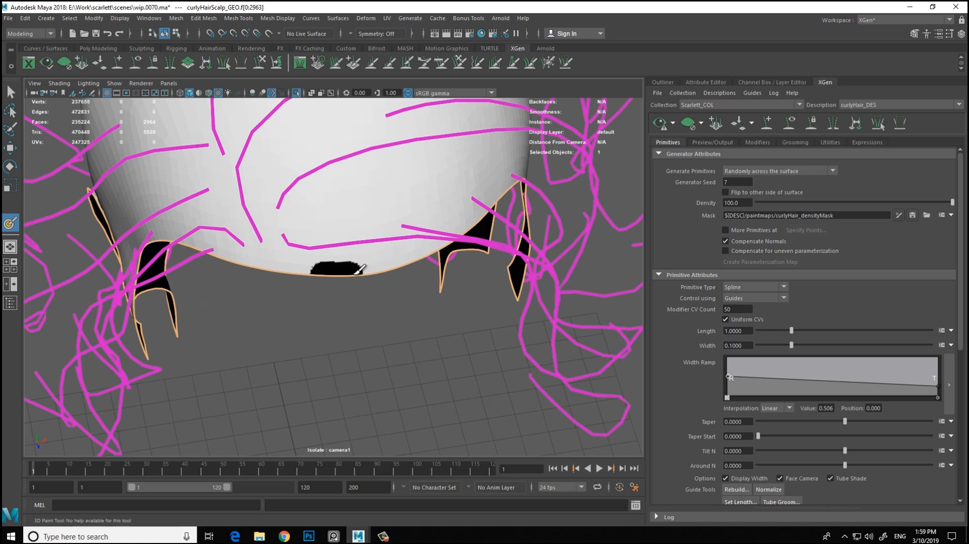
{"action": "mouse_move", "coordinate": [358, 272]}
{"action": "left_mouse_down", "text": "alt"}
{"action": "mouse_move", "coordinate": [318, 290]}
{"action": "mouse_move", "coordinate": [328, 313]}
{"action": "mouse_move", "coordinate": [267, 277]}
{"action": "left_mouse_up", "text": "alt"}
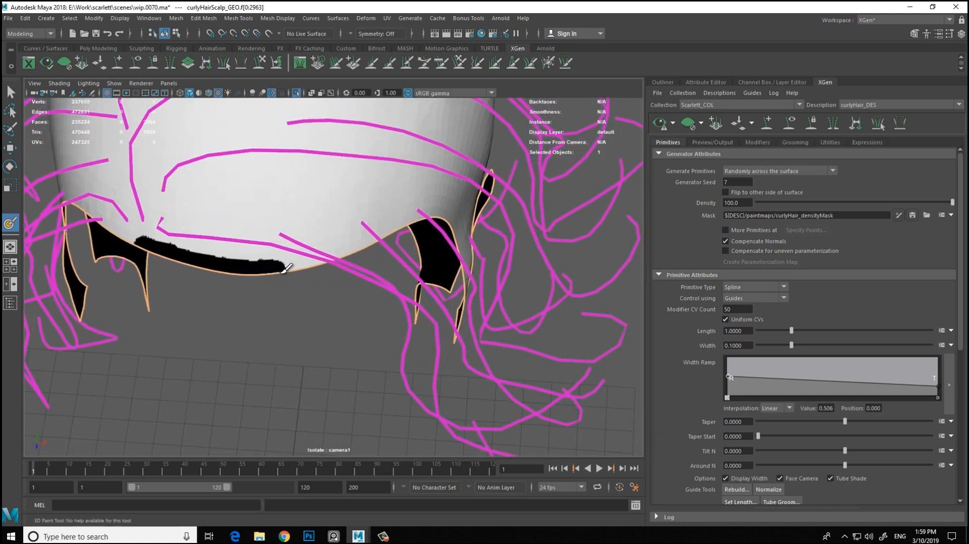
{"action": "left_click_drag", "start_coordinate": [340, 279], "coordinate": [278, 294], "text": "alt"}
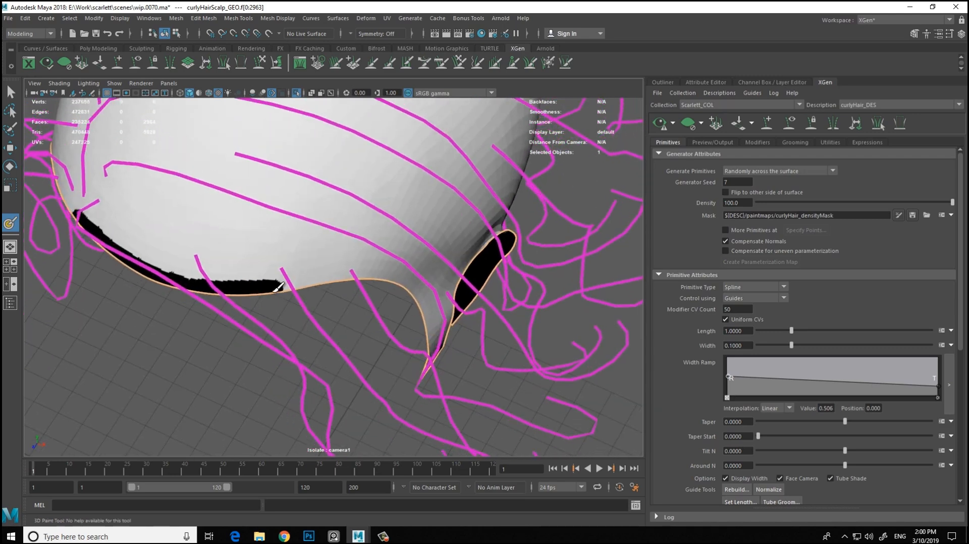
{"action": "mouse_move", "coordinate": [356, 274]}
{"action": "left_mouse_down", "text": "alt"}
{"action": "mouse_move", "coordinate": [335, 304]}
{"action": "mouse_move", "coordinate": [304, 276]}
{"action": "mouse_move", "coordinate": [325, 328]}
{"action": "mouse_move", "coordinate": [330, 281]}
{"action": "mouse_move", "coordinate": [318, 229]}
{"action": "mouse_move", "coordinate": [337, 242]}
{"action": "mouse_move", "coordinate": [366, 294]}
{"action": "mouse_move", "coordinate": [350, 307]}
{"action": "mouse_move", "coordinate": [400, 277]}
{"action": "mouse_move", "coordinate": [385, 303]}
{"action": "mouse_move", "coordinate": [434, 218]}
{"action": "mouse_move", "coordinate": [443, 244]}
{"action": "mouse_move", "coordinate": [451, 224]}
{"action": "mouse_move", "coordinate": [546, 153]}
{"action": "left_mouse_up", "text": "alt"}
{"action": "middle_click_drag", "start_coordinate": [342, 360], "coordinate": [336, 227], "text": "alt"}
{"action": "mouse_move", "coordinate": [362, 234]}
{"action": "left_mouse_down"}
{"action": "mouse_move", "coordinate": [317, 311]}
{"action": "mouse_move", "coordinate": [310, 359]}
{"action": "mouse_move", "coordinate": [353, 309]}
{"action": "mouse_move", "coordinate": [376, 319]}
{"action": "left_mouse_up"}
Step: Switch the paint operation to Blur and soften the mask edge along the sideburn and temple
{"action": "double_click", "coordinate": [11, 228]}
{"action": "left_click", "coordinate": [209, 376]}
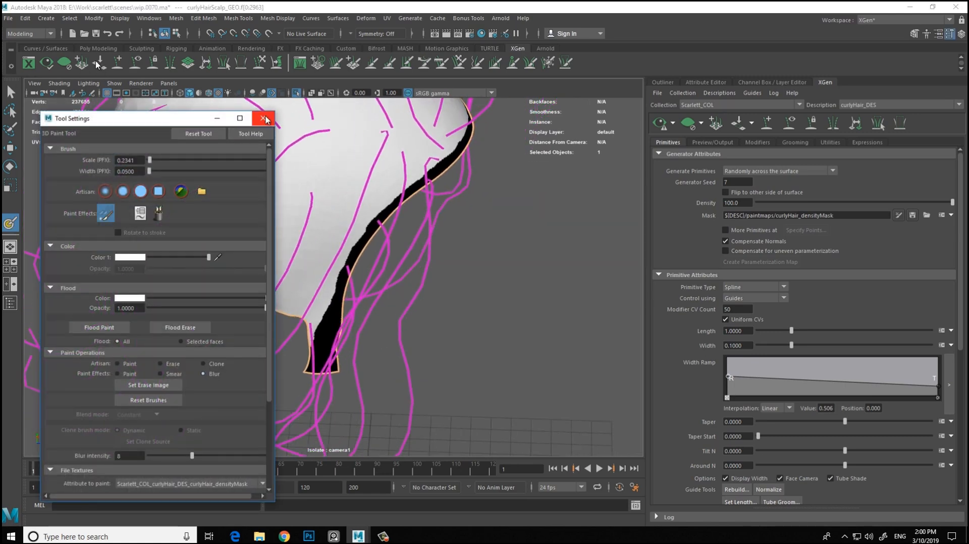
{"action": "left_click", "coordinate": [265, 119]}
{"action": "middle_click_drag", "start_coordinate": [316, 294], "coordinate": [276, 279], "text": "alt"}
{"action": "right_click_drag", "start_coordinate": [276, 279], "coordinate": [257, 325], "text": "alt"}
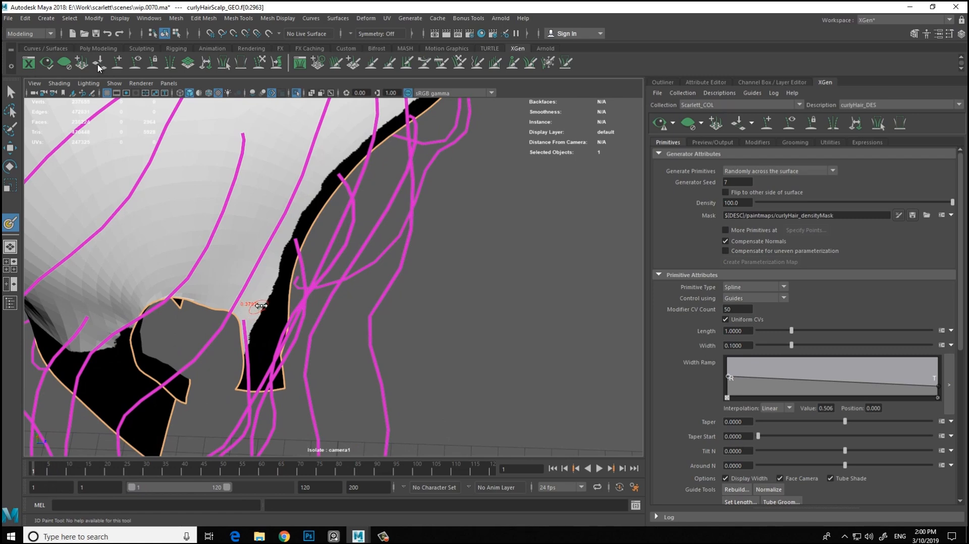
{"action": "mouse_move", "coordinate": [250, 348]}
{"action": "left_mouse_down"}
{"action": "mouse_move", "coordinate": [267, 288]}
{"action": "mouse_move", "coordinate": [330, 175]}
{"action": "mouse_move", "coordinate": [388, 123]}
{"action": "left_mouse_up"}
{"action": "middle_click_drag", "start_coordinate": [379, 168], "coordinate": [290, 278], "text": "alt"}
{"action": "mouse_move", "coordinate": [254, 280]}
{"action": "left_mouse_down"}
{"action": "mouse_move", "coordinate": [337, 218]}
{"action": "mouse_move", "coordinate": [353, 193]}
{"action": "left_mouse_up"}
Step: Blur the black mask edge along the forehead hairline across to the opposite temple
{"action": "mouse_move", "coordinate": [355, 190]}
{"action": "left_mouse_down", "text": "alt"}
{"action": "mouse_move", "coordinate": [365, 224]}
{"action": "mouse_move", "coordinate": [343, 248]}
{"action": "left_mouse_up", "text": "alt"}
{"action": "left_click_drag", "start_coordinate": [208, 301], "coordinate": [306, 233]}
{"action": "mouse_move", "coordinate": [309, 228]}
{"action": "left_mouse_down", "text": "alt"}
{"action": "mouse_move", "coordinate": [261, 275]}
{"action": "mouse_move", "coordinate": [223, 255]}
{"action": "mouse_move", "coordinate": [319, 200]}
{"action": "mouse_move", "coordinate": [216, 257]}
{"action": "mouse_move", "coordinate": [235, 237]}
{"action": "left_mouse_up", "text": "alt"}
{"action": "mouse_move", "coordinate": [260, 198]}
{"action": "left_mouse_down"}
{"action": "mouse_move", "coordinate": [316, 217]}
{"action": "mouse_move", "coordinate": [368, 252]}
{"action": "mouse_move", "coordinate": [414, 311]}
{"action": "left_mouse_up"}
{"action": "mouse_move", "coordinate": [414, 310]}
{"action": "left_mouse_down", "text": "alt"}
{"action": "mouse_move", "coordinate": [244, 240]}
{"action": "mouse_move", "coordinate": [248, 221]}
{"action": "mouse_move", "coordinate": [329, 284]}
{"action": "left_mouse_up", "text": "alt"}
{"action": "mouse_move", "coordinate": [348, 268]}
{"action": "left_mouse_down"}
{"action": "mouse_move", "coordinate": [371, 274]}
{"action": "mouse_move", "coordinate": [428, 332]}
{"action": "left_mouse_up"}
Step: Blur the black mask edge along the nape and behind the ears, checking the gradient around the scalp
{"action": "middle_click_drag", "start_coordinate": [427, 332], "coordinate": [298, 276], "text": "alt"}
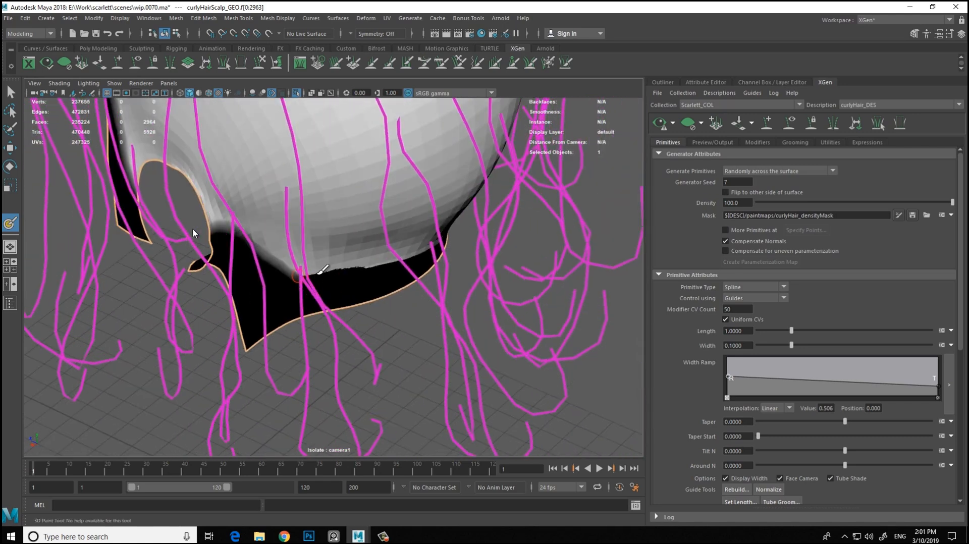
{"action": "left_click_drag", "start_coordinate": [355, 265], "coordinate": [331, 240], "text": "alt"}
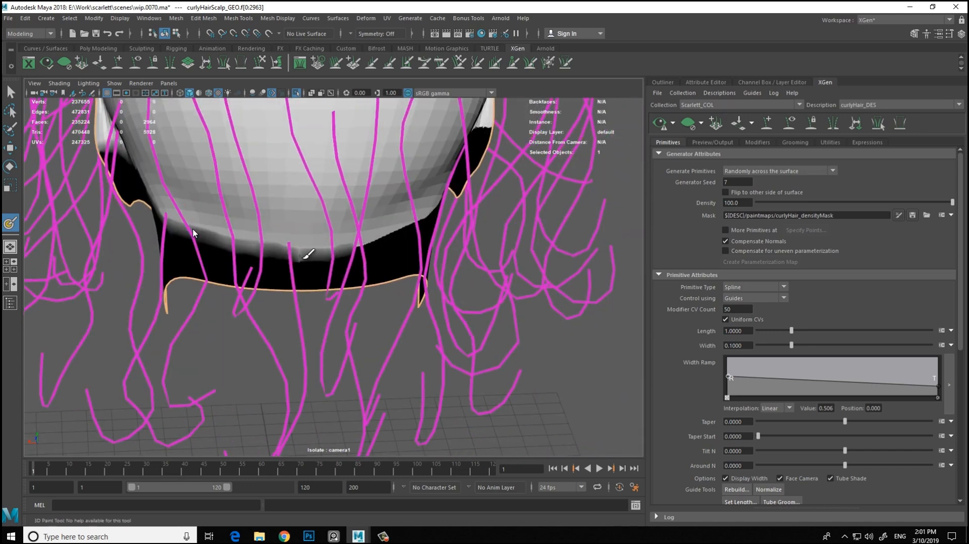
{"action": "left_click_drag", "start_coordinate": [404, 230], "coordinate": [405, 244], "text": "alt"}
{"action": "left_click_drag", "start_coordinate": [469, 234], "coordinate": [281, 214], "text": "alt"}
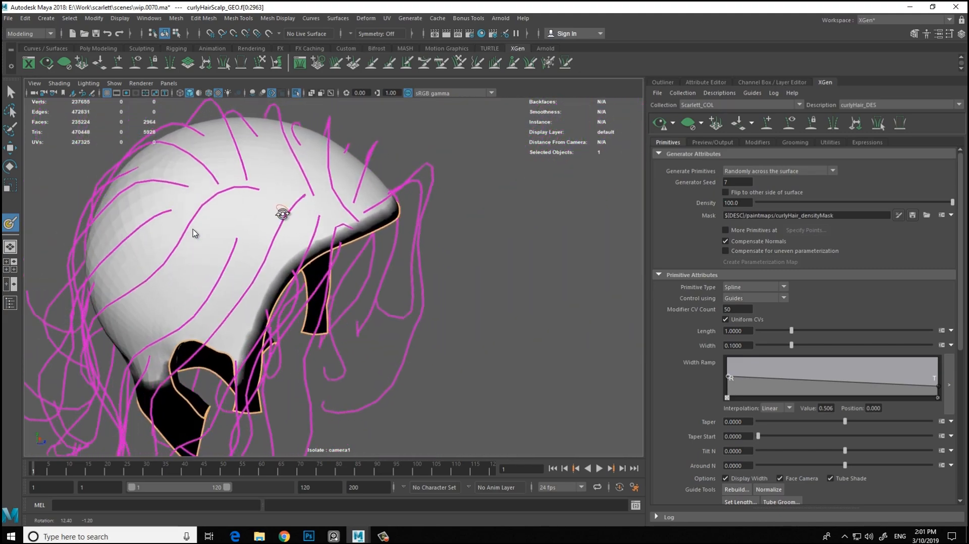
{"action": "right_click_drag", "start_coordinate": [281, 214], "coordinate": [369, 225], "text": "alt"}
{"action": "mouse_move", "coordinate": [370, 225]}
{"action": "left_mouse_down", "text": "alt"}
{"action": "mouse_move", "coordinate": [398, 258]}
{"action": "mouse_move", "coordinate": [333, 275]}
{"action": "mouse_move", "coordinate": [346, 257]}
{"action": "mouse_move", "coordinate": [368, 270]}
{"action": "mouse_move", "coordinate": [224, 253]}
{"action": "mouse_move", "coordinate": [299, 291]}
{"action": "left_mouse_up", "text": "alt"}
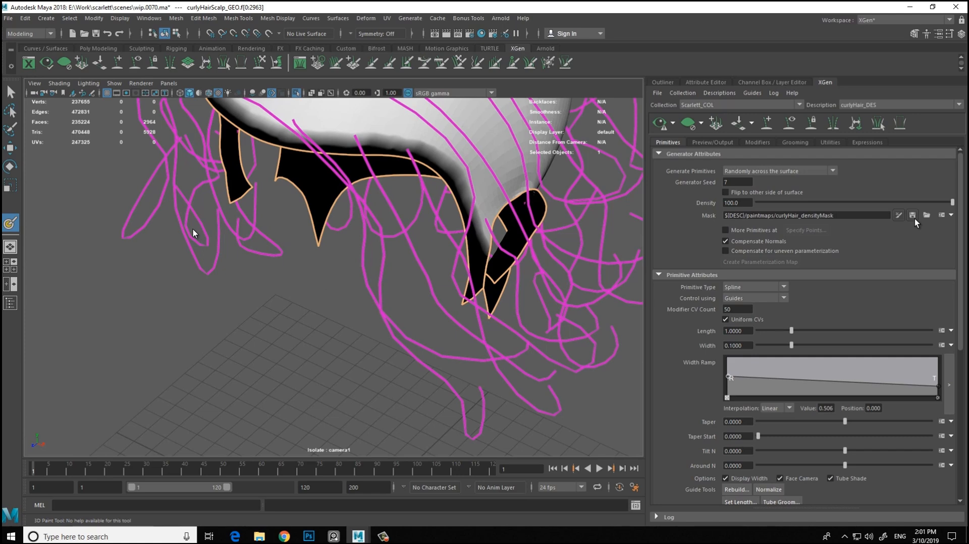
Step: Reposition the guide roots along the forehead and temple hairline to fit the painted density mask
{"action": "middle_click_drag", "start_coordinate": [323, 217], "coordinate": [275, 280], "text": "alt"}
{"action": "key", "text": "w"}
{"action": "left_click", "coordinate": [367, 250]}
{"action": "middle_click_drag", "start_coordinate": [350, 304], "coordinate": [319, 218], "text": "alt"}
{"action": "key", "text": "b"}
{"action": "left_click_drag", "start_coordinate": [314, 223], "coordinate": [261, 222]}
{"action": "scroll", "coordinate": [347, 227], "scroll_direction": "up", "scroll_amount": 4}
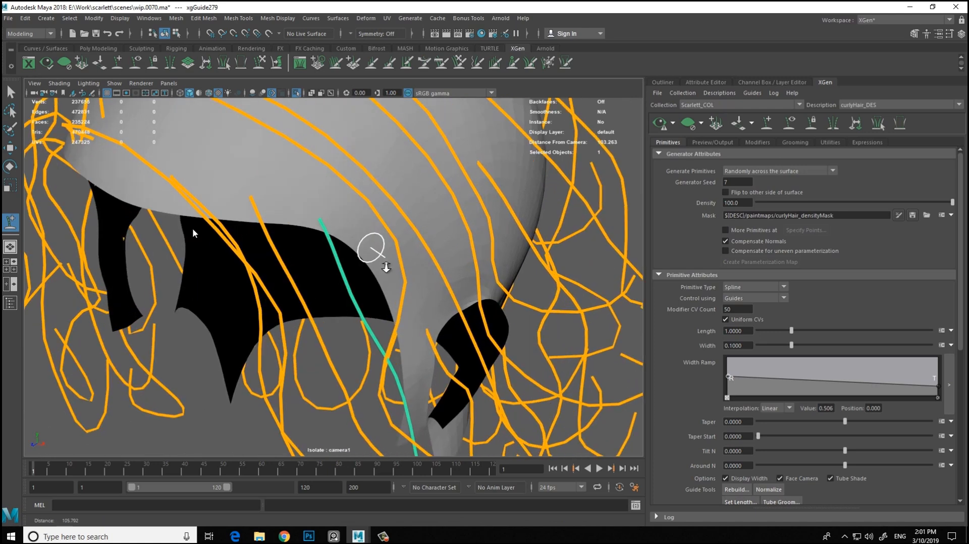
{"action": "mouse_move", "coordinate": [316, 211]}
{"action": "left_mouse_down"}
{"action": "mouse_move", "coordinate": [316, 199]}
{"action": "mouse_move", "coordinate": [356, 251]}
{"action": "mouse_move", "coordinate": [335, 237]}
{"action": "mouse_move", "coordinate": [338, 210]}
{"action": "mouse_move", "coordinate": [255, 229]}
{"action": "mouse_move", "coordinate": [244, 210]}
{"action": "mouse_move", "coordinate": [238, 225]}
{"action": "mouse_move", "coordinate": [216, 210]}
{"action": "left_mouse_up"}
{"action": "scroll", "coordinate": [237, 253], "scroll_direction": "down", "scroll_amount": 3}
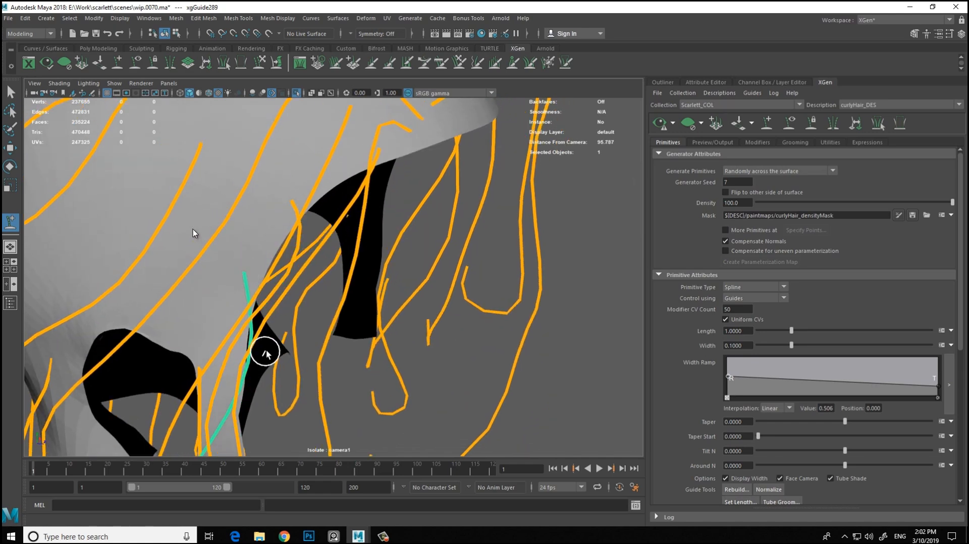
Step: Check the front and temple guide roots against the painted density mask
{"action": "scroll", "coordinate": [291, 237], "scroll_direction": "down", "scroll_amount": 2}
{"action": "scroll", "coordinate": [209, 235], "scroll_direction": "down", "scroll_amount": 2}
{"action": "scroll", "coordinate": [208, 235], "scroll_direction": "up", "scroll_amount": 3}
{"action": "left_click_drag", "start_coordinate": [325, 231], "coordinate": [495, 154], "text": "alt"}
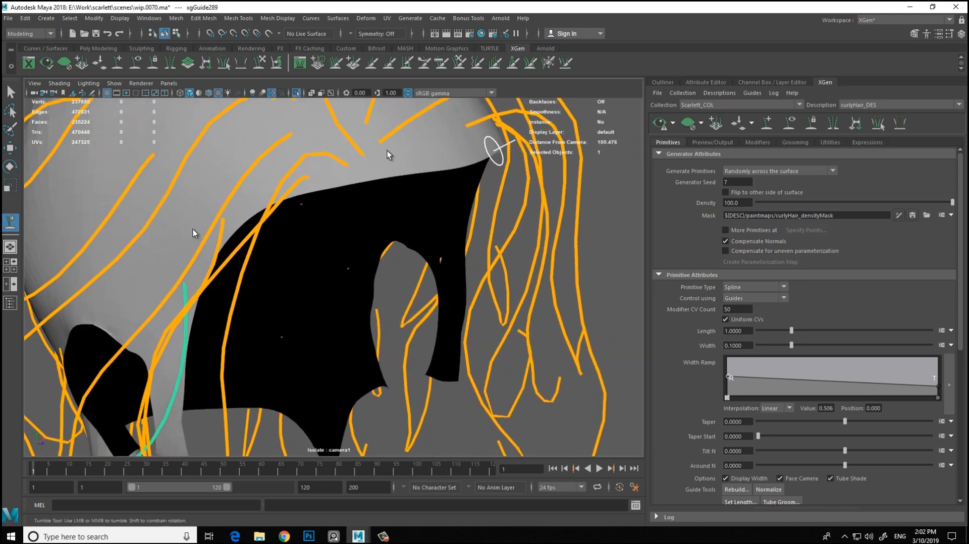
{"action": "left_click", "coordinate": [897, 216]}
{"action": "mouse_move", "coordinate": [429, 212]}
{"action": "left_mouse_down", "text": "alt"}
{"action": "mouse_move", "coordinate": [567, 208]}
{"action": "mouse_move", "coordinate": [533, 193]}
{"action": "left_mouse_up", "text": "alt"}
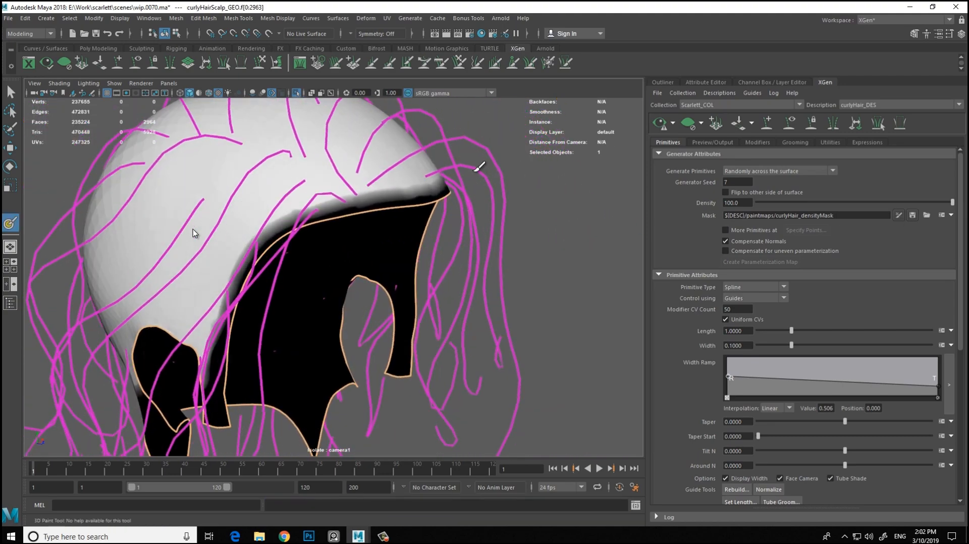
Step: Turn off viewport isolation, hide the SCALPS display layer and return to the XGen settings
{"action": "left_click", "coordinate": [295, 93]}
{"action": "key", "text": "w"}
{"action": "left_click", "coordinate": [538, 210]}
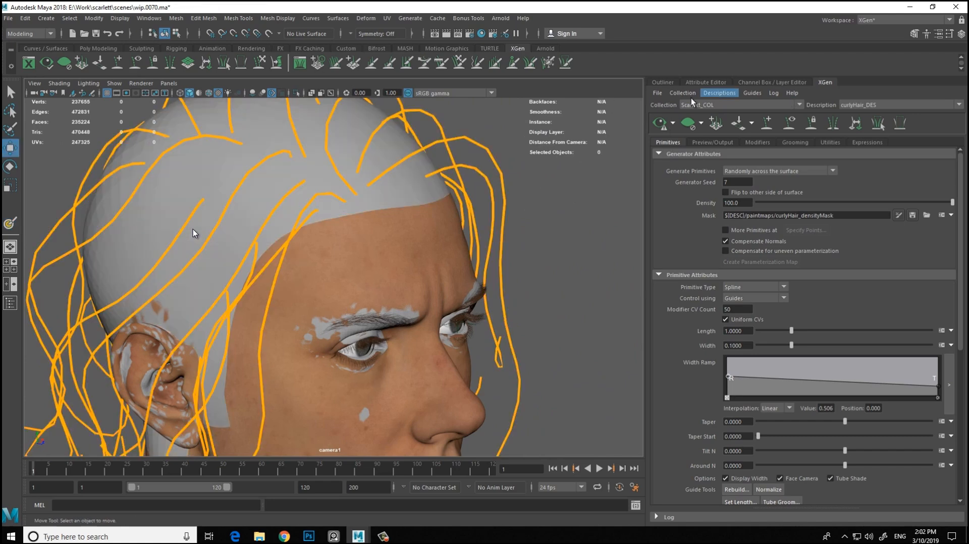
{"action": "left_click_drag", "start_coordinate": [752, 84], "coordinate": [722, 88]}
{"action": "left_click", "coordinate": [700, 441]}
{"action": "left_click", "coordinate": [871, 83]}
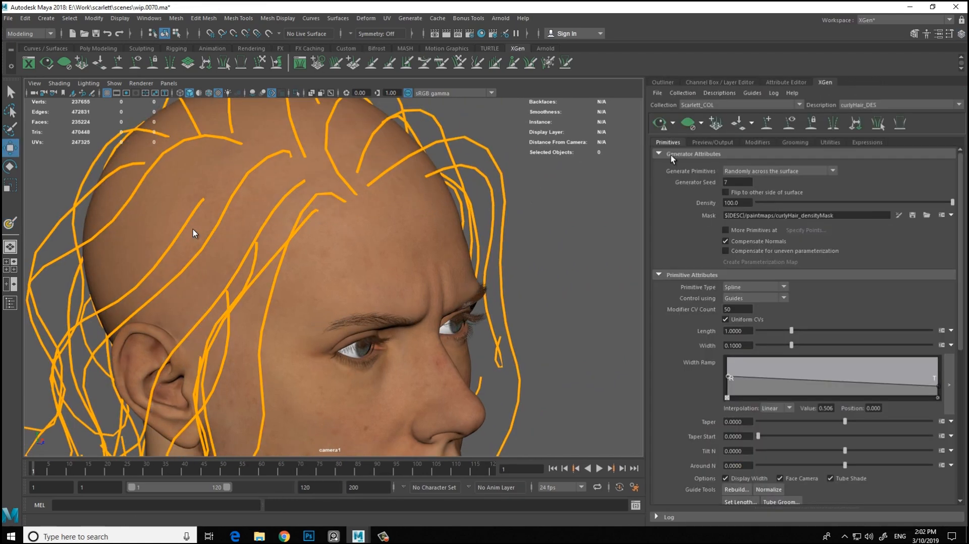
Step: Check the generated hair from the side and front, and save an incremental version of the scene
{"action": "left_click_drag", "start_coordinate": [541, 198], "coordinate": [421, 199], "text": "alt"}
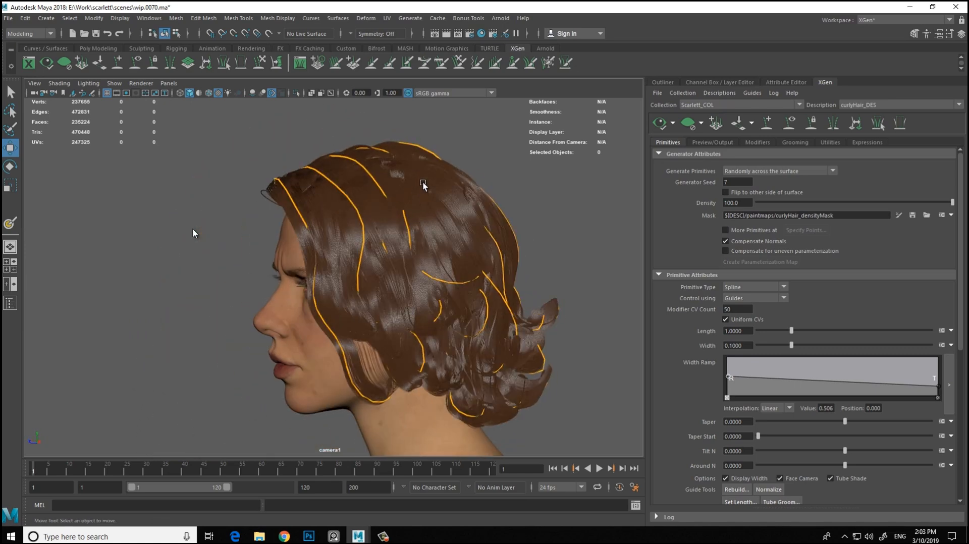
{"action": "right_click_drag", "start_coordinate": [422, 199], "coordinate": [418, 262], "text": "alt"}
{"action": "left_click_drag", "start_coordinate": [418, 261], "coordinate": [495, 251], "text": "alt"}
{"action": "right_click_drag", "start_coordinate": [495, 251], "coordinate": [445, 238], "text": "alt"}
{"action": "middle_click_drag", "start_coordinate": [471, 248], "coordinate": [480, 223], "text": "alt"}
{"action": "right_click_drag", "start_coordinate": [480, 223], "coordinate": [478, 247], "text": "alt"}
{"action": "key", "text": "q"}
{"action": "key", "text": "ctrl+alt+s"}
{"action": "key", "text": "w"}
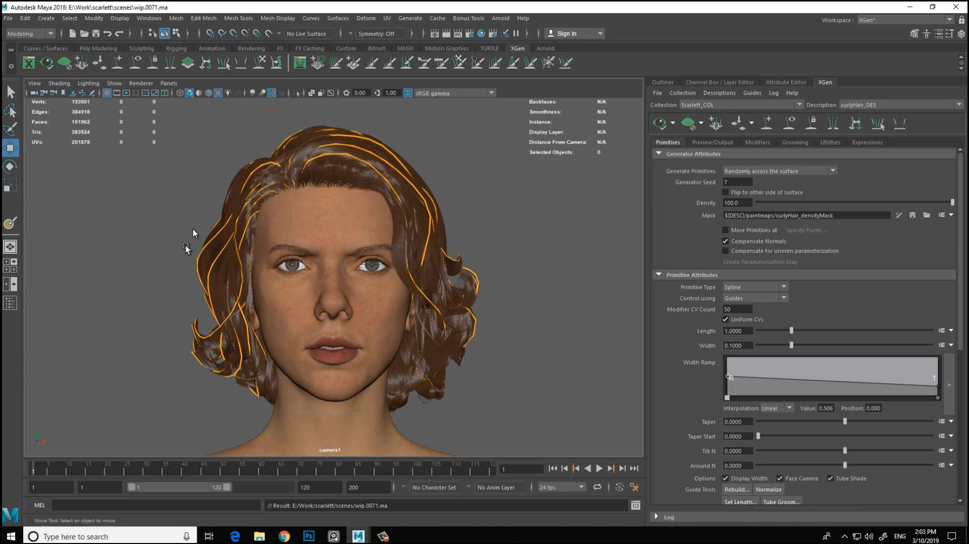
Step: Sculpt the two outer guides on the character's right side to adjust the hair silhouette
{"action": "left_click_drag", "start_coordinate": [140, 247], "coordinate": [204, 260]}
{"action": "left_click", "coordinate": [275, 64]}
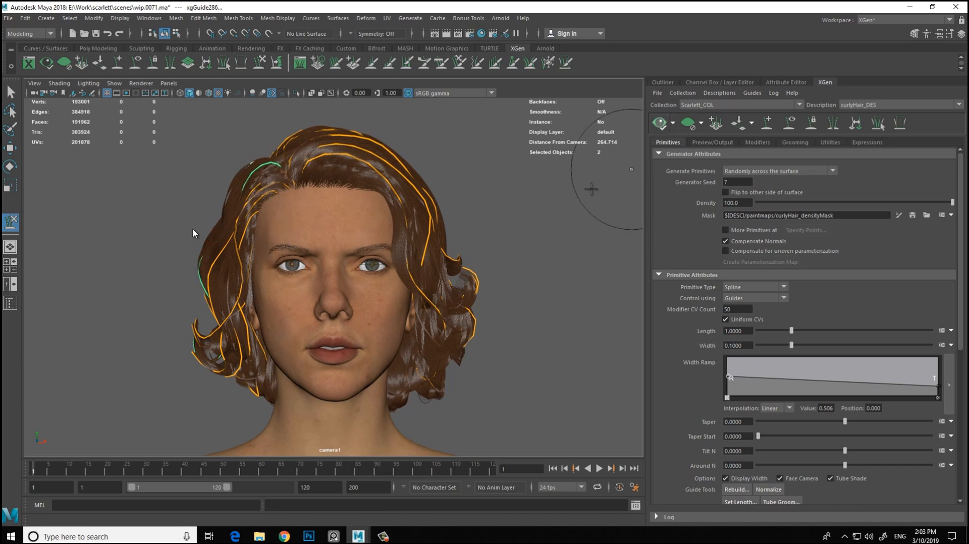
{"action": "mouse_move", "coordinate": [510, 211]}
{"action": "left_mouse_down", "text": "alt"}
{"action": "mouse_move", "coordinate": [595, 212]}
{"action": "mouse_move", "coordinate": [518, 208]}
{"action": "mouse_move", "coordinate": [517, 219]}
{"action": "left_mouse_up", "text": "alt"}
{"action": "key", "text": "w"}
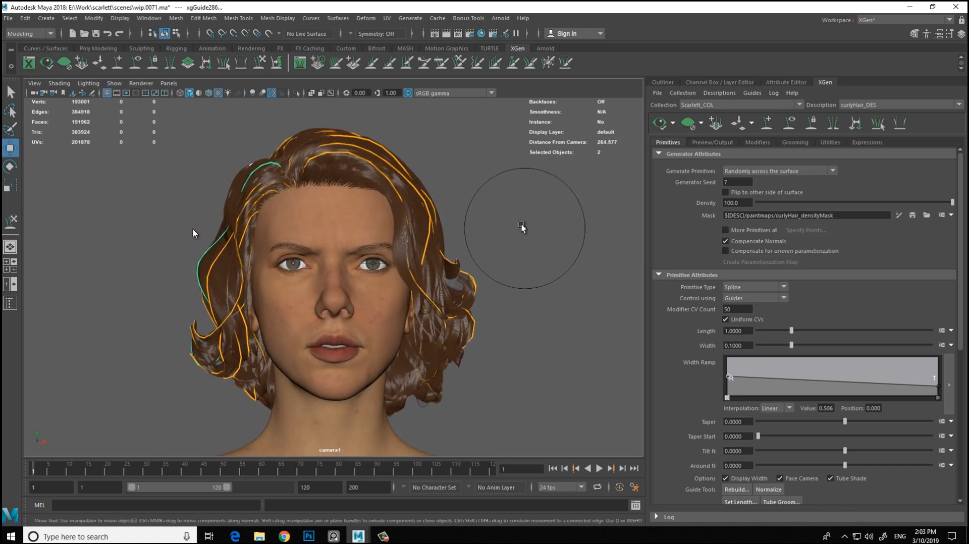
Step: Sculpt the five guides running over the crown and down the character's left side
{"action": "scroll", "coordinate": [354, 212], "scroll_direction": "down", "scroll_amount": 5}
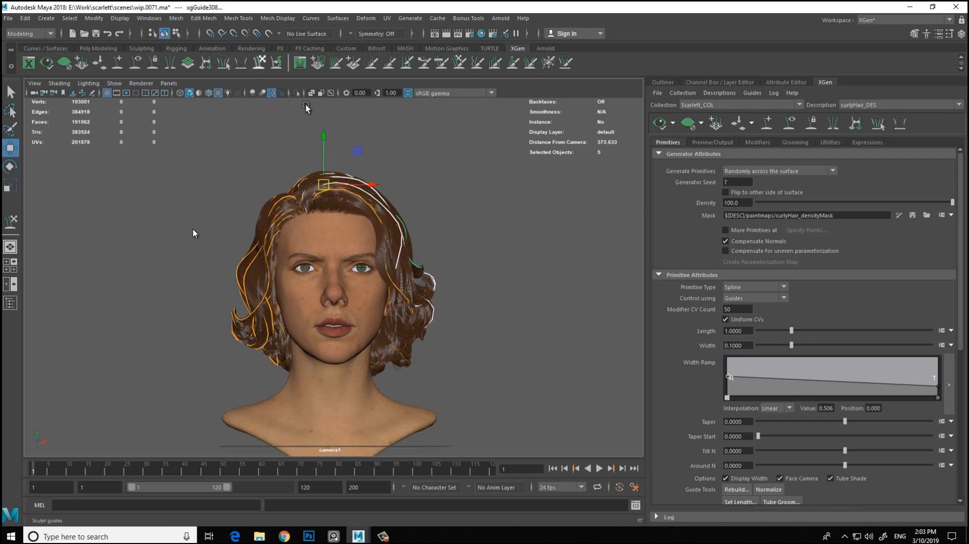
{"action": "key", "text": "y"}
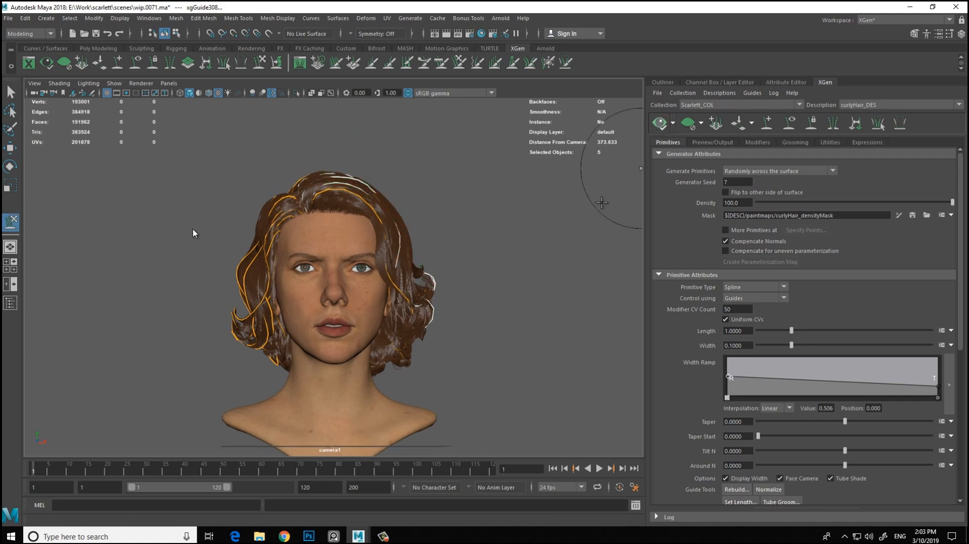
{"action": "mouse_move", "coordinate": [475, 201]}
{"action": "left_mouse_down", "text": "alt"}
{"action": "mouse_move", "coordinate": [455, 212]}
{"action": "mouse_move", "coordinate": [499, 212]}
{"action": "left_mouse_up", "text": "alt"}
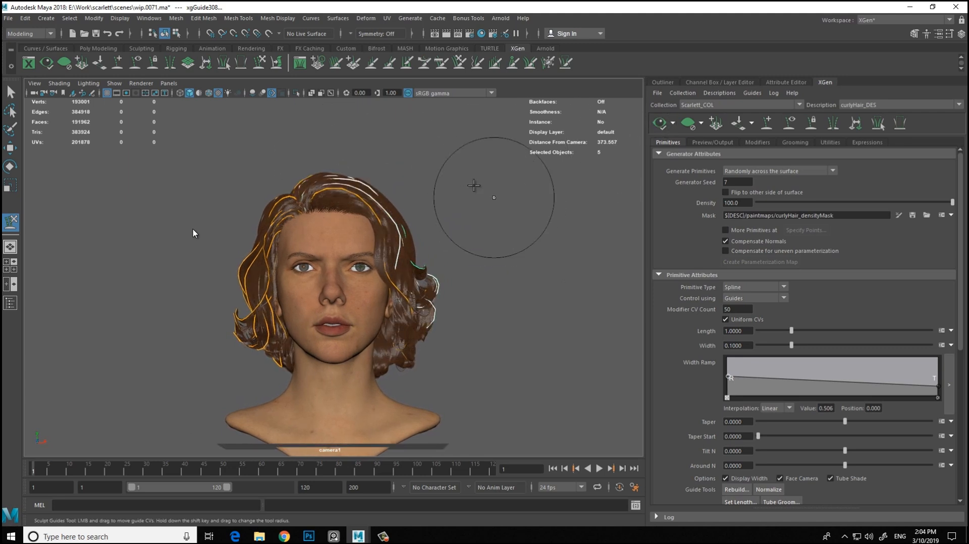
{"action": "key", "text": "w"}
{"action": "left_click_drag", "start_coordinate": [467, 214], "coordinate": [86, 239], "text": "alt"}
{"action": "left_click_drag", "start_coordinate": [497, 238], "coordinate": [391, 247], "text": "alt"}
{"action": "middle_click_drag", "start_coordinate": [537, 279], "coordinate": [538, 328], "text": "alt"}
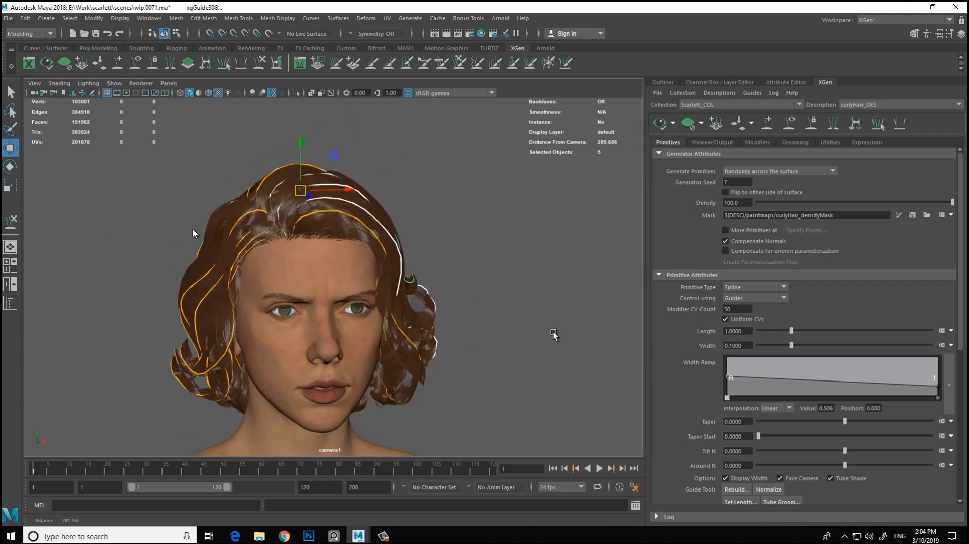
Step: Sculpt the curled ends of the guides beside the character's right cheek and regenerate the hair preview
{"action": "right_click_drag", "start_coordinate": [328, 263], "coordinate": [428, 266], "text": "alt"}
{"action": "middle_click_drag", "start_coordinate": [428, 267], "coordinate": [452, 303], "text": "alt"}
{"action": "left_click_drag", "start_coordinate": [493, 190], "coordinate": [471, 229], "text": "alt"}
{"action": "right_click_drag", "start_coordinate": [471, 229], "coordinate": [346, 272], "text": "alt"}
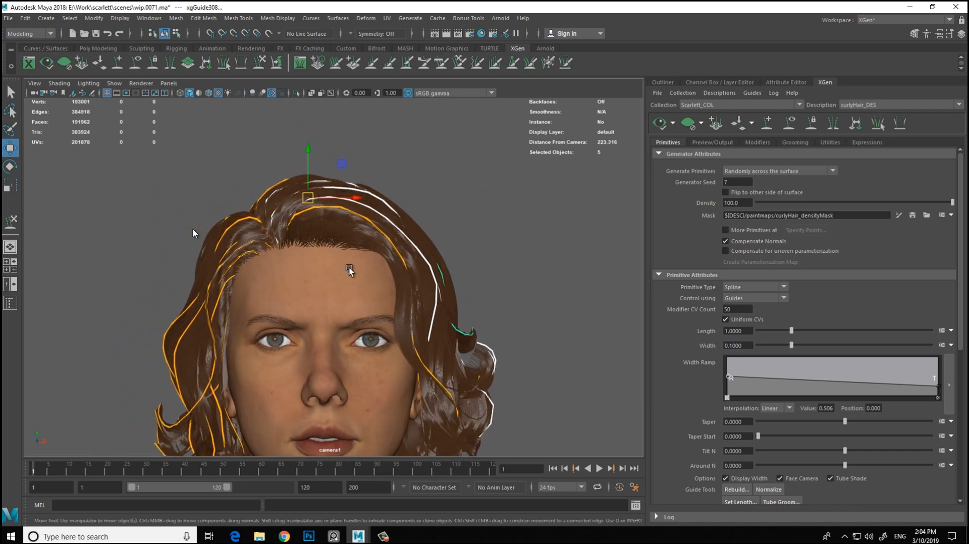
{"action": "middle_click_drag", "start_coordinate": [346, 273], "coordinate": [362, 180], "text": "alt"}
{"action": "middle_click_drag", "start_coordinate": [269, 266], "coordinate": [289, 242], "text": "alt"}
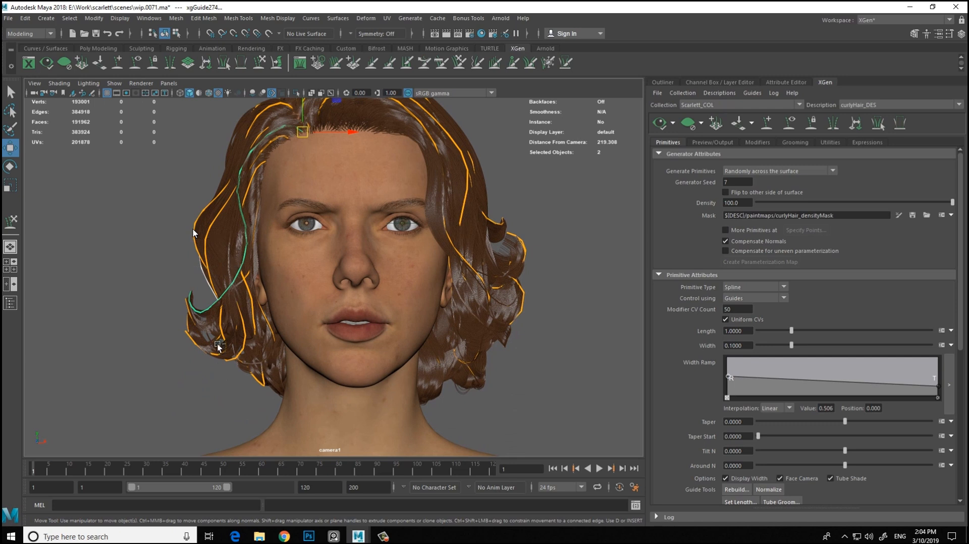
{"action": "left_click", "coordinate": [259, 62]}
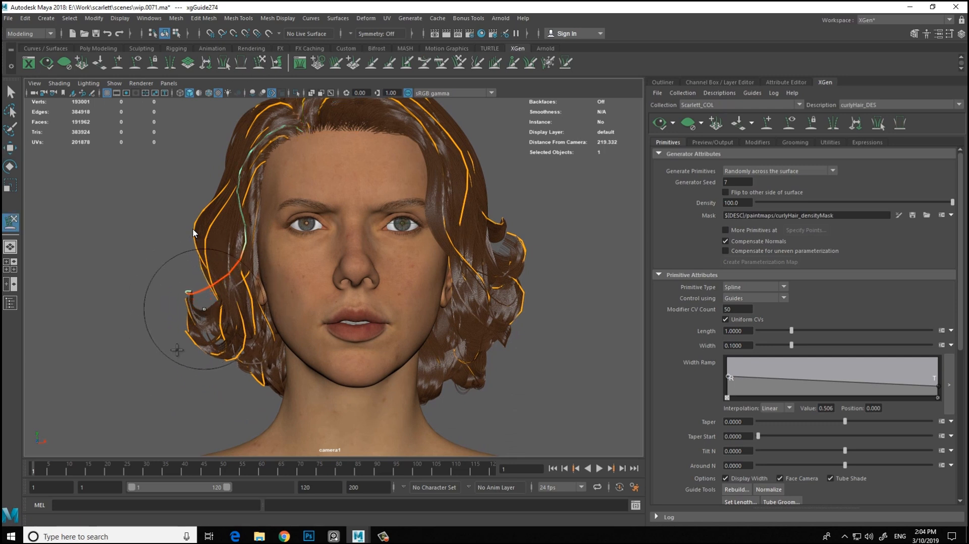
{"action": "right_click_drag", "start_coordinate": [173, 391], "coordinate": [208, 345], "text": "alt"}
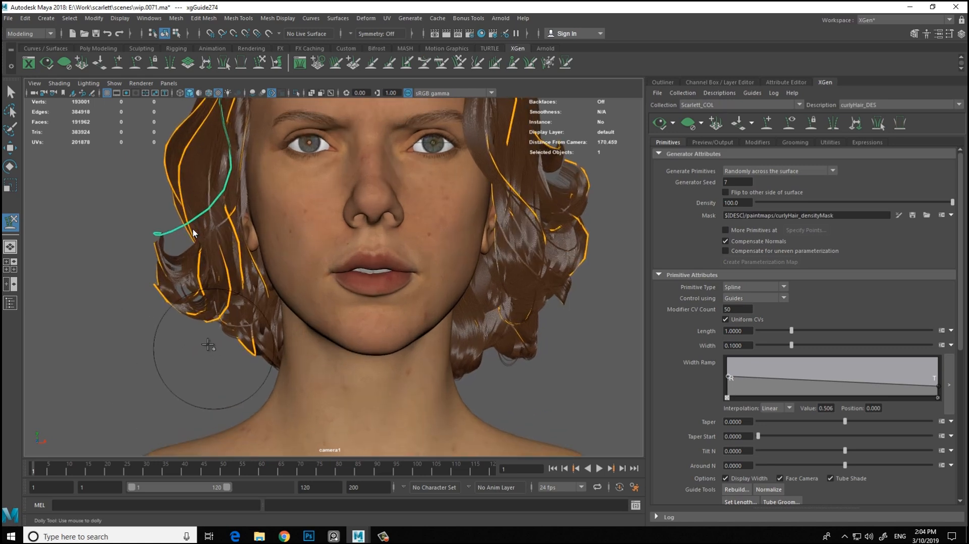
{"action": "key", "text": "w"}
{"action": "key", "text": "y"}
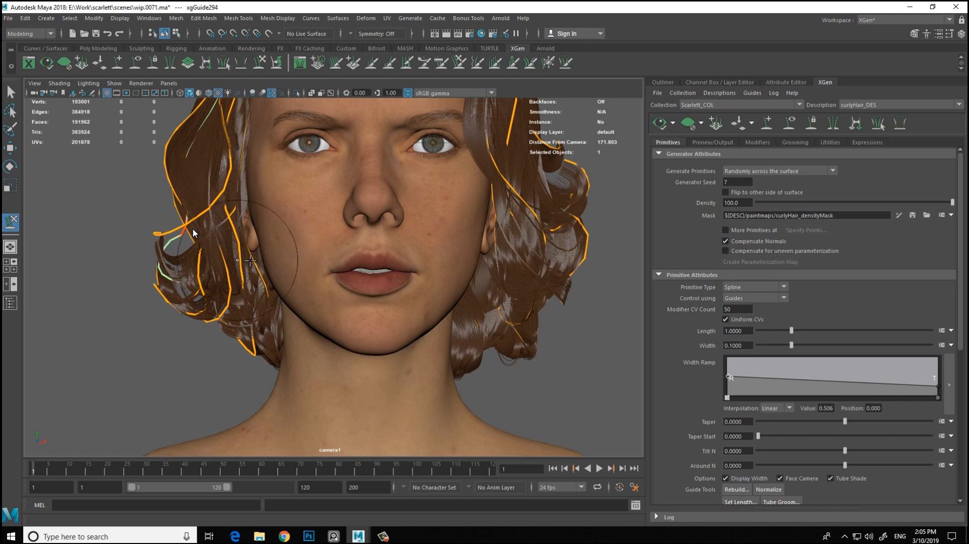
{"action": "left_click", "coordinate": [655, 132]}
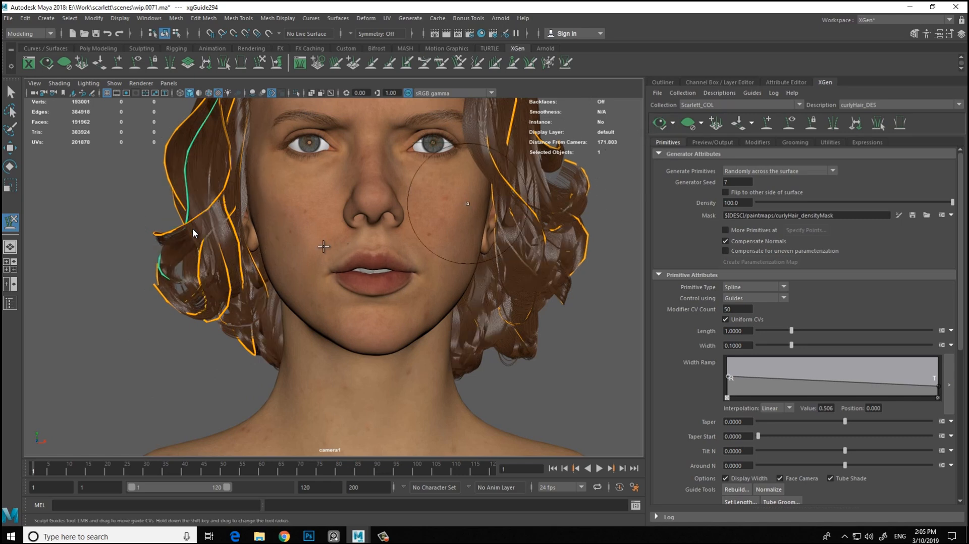
Step: Examine the hair's front silhouette, parting and side curls from several angles
{"action": "middle_click_drag", "start_coordinate": [293, 205], "coordinate": [295, 256], "text": "alt"}
{"action": "right_click_drag", "start_coordinate": [295, 256], "coordinate": [198, 233], "text": "alt"}
{"action": "left_click_drag", "start_coordinate": [501, 181], "coordinate": [362, 237], "text": "alt"}
{"action": "key", "text": "w"}
{"action": "right_click_drag", "start_coordinate": [283, 227], "coordinate": [331, 246], "text": "alt"}
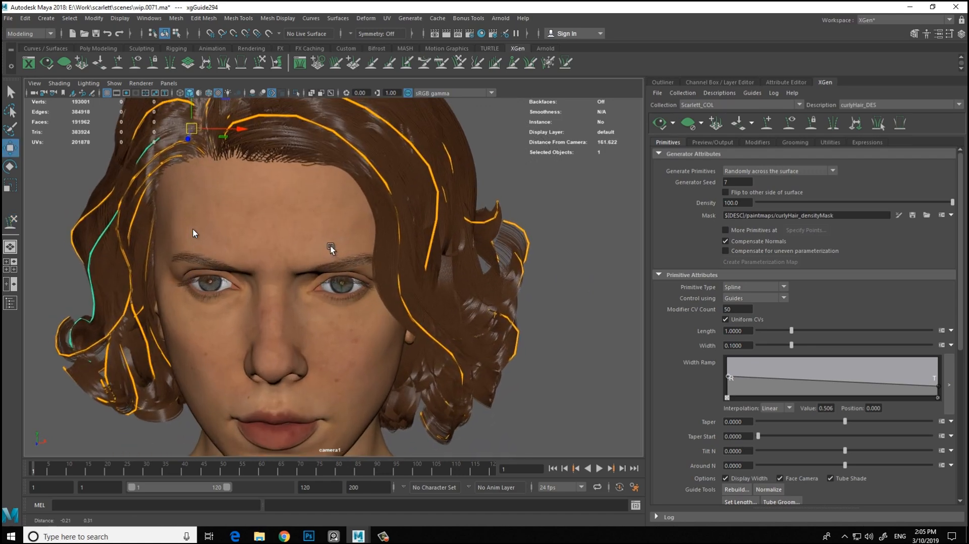
{"action": "middle_click_drag", "start_coordinate": [331, 247], "coordinate": [348, 290], "text": "alt"}
{"action": "mouse_move", "coordinate": [296, 209]}
{"action": "left_mouse_down", "text": "alt"}
{"action": "mouse_move", "coordinate": [334, 219]}
{"action": "mouse_move", "coordinate": [296, 199]}
{"action": "left_mouse_up", "text": "alt"}
{"action": "right_click_drag", "start_coordinate": [328, 238], "coordinate": [282, 227], "text": "alt"}
{"action": "right_click_drag", "start_coordinate": [463, 182], "coordinate": [441, 189], "text": "alt"}
{"action": "middle_click_drag", "start_coordinate": [429, 217], "coordinate": [425, 186], "text": "alt"}
{"action": "left_click_drag", "start_coordinate": [426, 187], "coordinate": [440, 189], "text": "alt"}
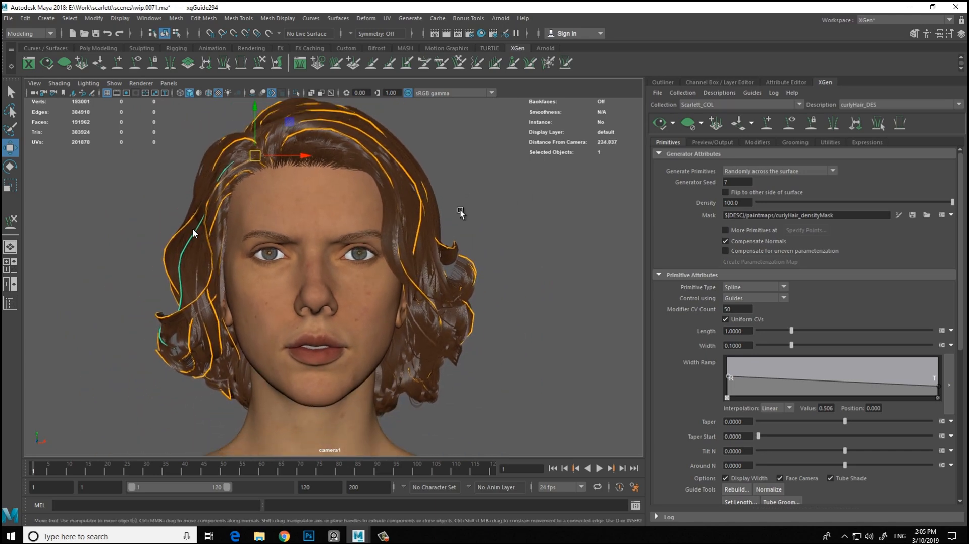
{"action": "left_click_drag", "start_coordinate": [519, 264], "coordinate": [546, 242], "text": "alt"}
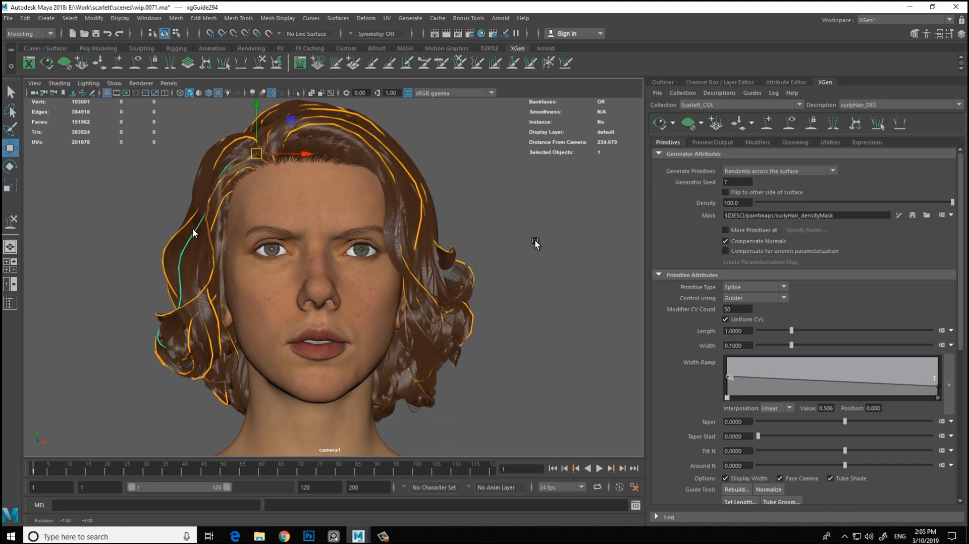
{"action": "left_click_drag", "start_coordinate": [534, 242], "coordinate": [553, 229], "text": "alt"}
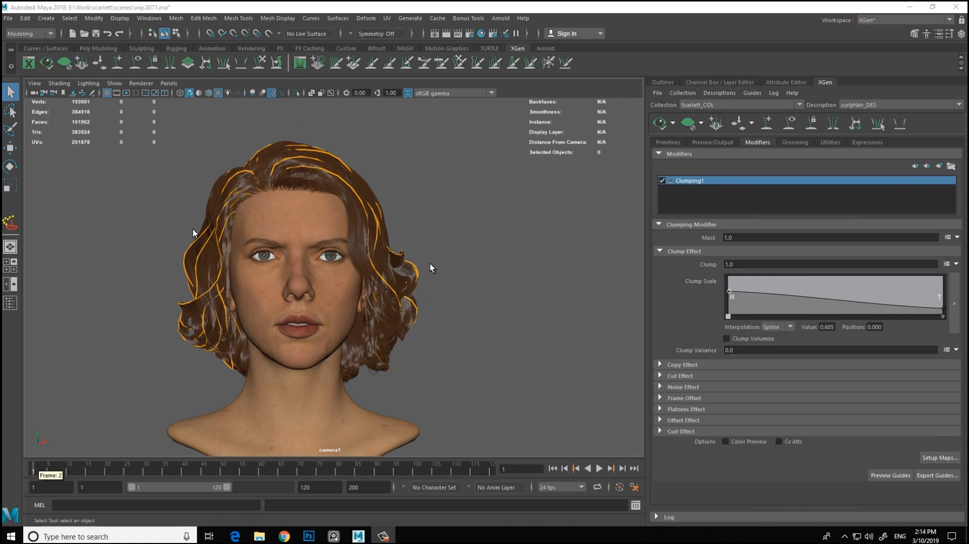
Step: Add a Cut modifier to the description and set its amount to rand(0.0,2)
{"action": "left_click_drag", "start_coordinate": [430, 263], "coordinate": [510, 269], "text": "alt"}
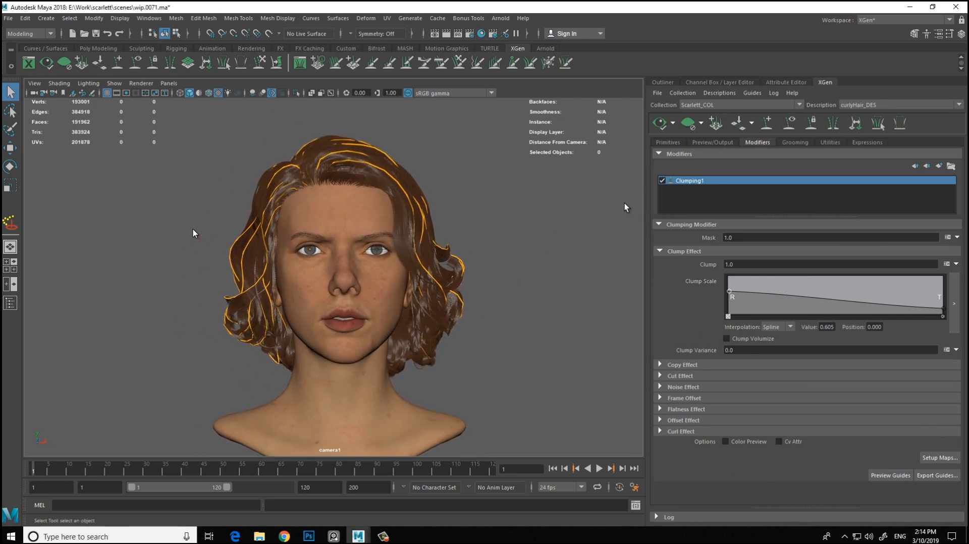
{"action": "left_click", "coordinate": [938, 167]}
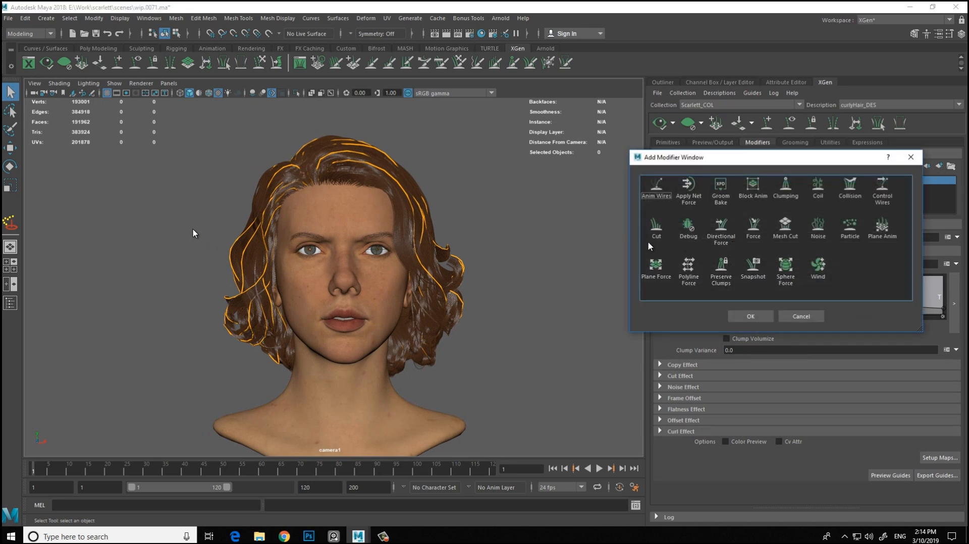
{"action": "left_click", "coordinate": [748, 317]}
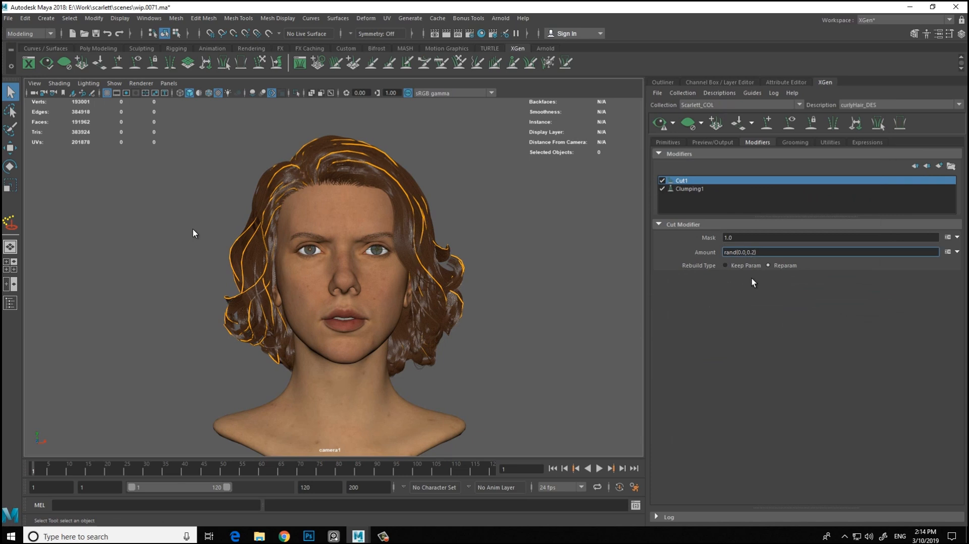
{"action": "type", "text": "2"}
{"action": "key", "text": "Return"}
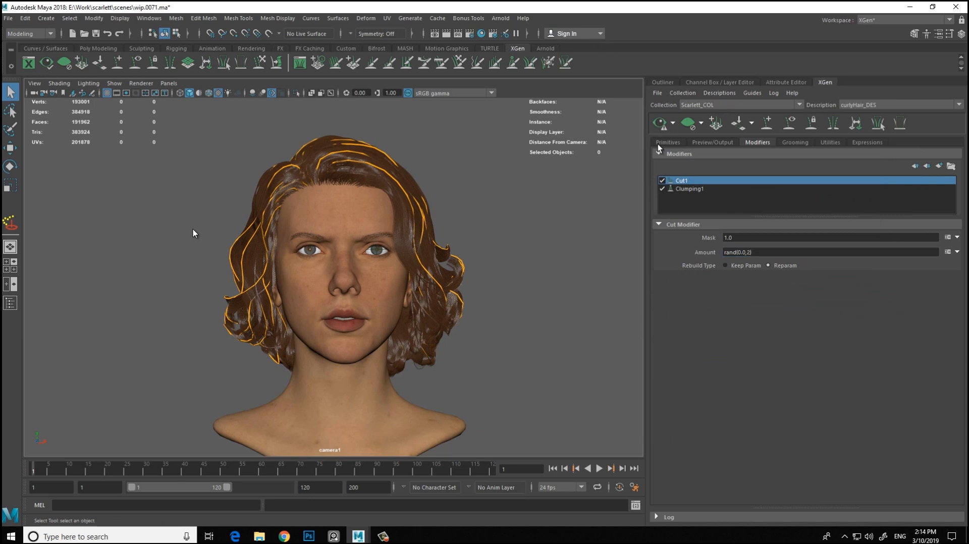
Step: Inspect the curl tips at the back and sides and the overall front shape of the hair
{"action": "left_click_drag", "start_coordinate": [511, 182], "coordinate": [421, 186], "text": "alt"}
{"action": "middle_click_drag", "start_coordinate": [555, 290], "coordinate": [486, 272], "text": "alt"}
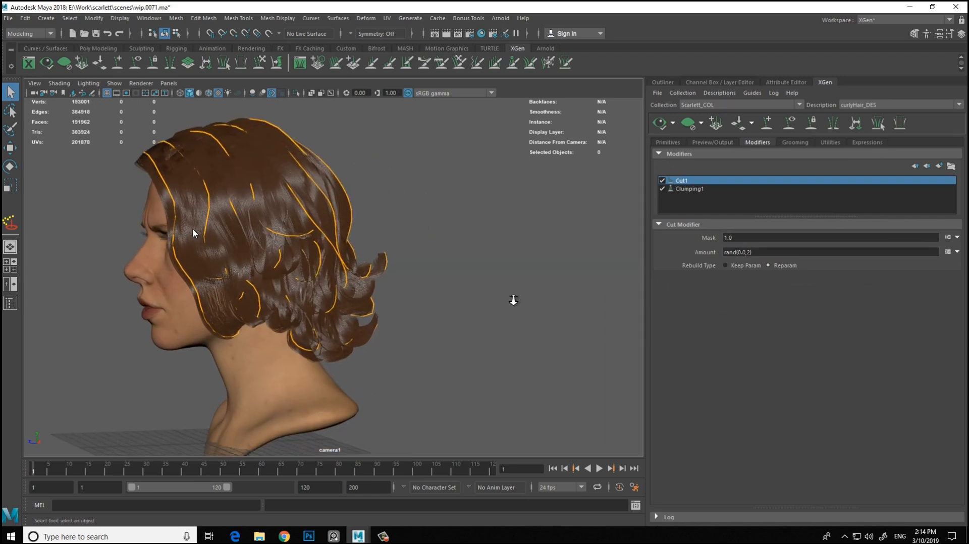
{"action": "right_click_drag", "start_coordinate": [487, 273], "coordinate": [501, 185], "text": "alt"}
{"action": "left_click_drag", "start_coordinate": [505, 184], "coordinate": [521, 245], "text": "alt"}
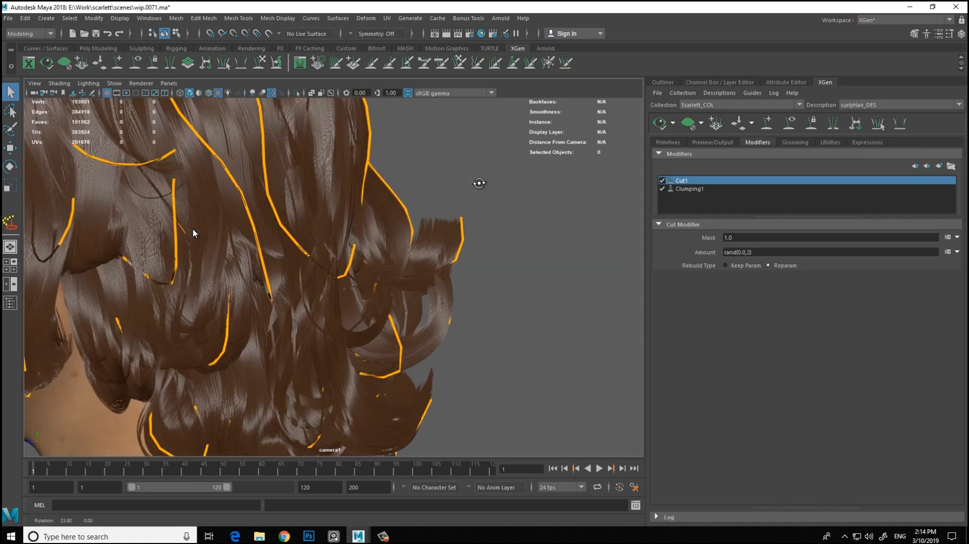
{"action": "scroll", "coordinate": [522, 244], "scroll_direction": "down", "scroll_amount": 7}
{"action": "scroll", "coordinate": [521, 245], "scroll_direction": "up", "scroll_amount": 4}
{"action": "middle_click_drag", "start_coordinate": [522, 246], "coordinate": [521, 245], "text": "alt"}
{"action": "left_click_drag", "start_coordinate": [521, 245], "coordinate": [521, 245], "text": "alt"}
{"action": "middle_click_drag", "start_coordinate": [521, 245], "coordinate": [521, 245], "text": "alt"}
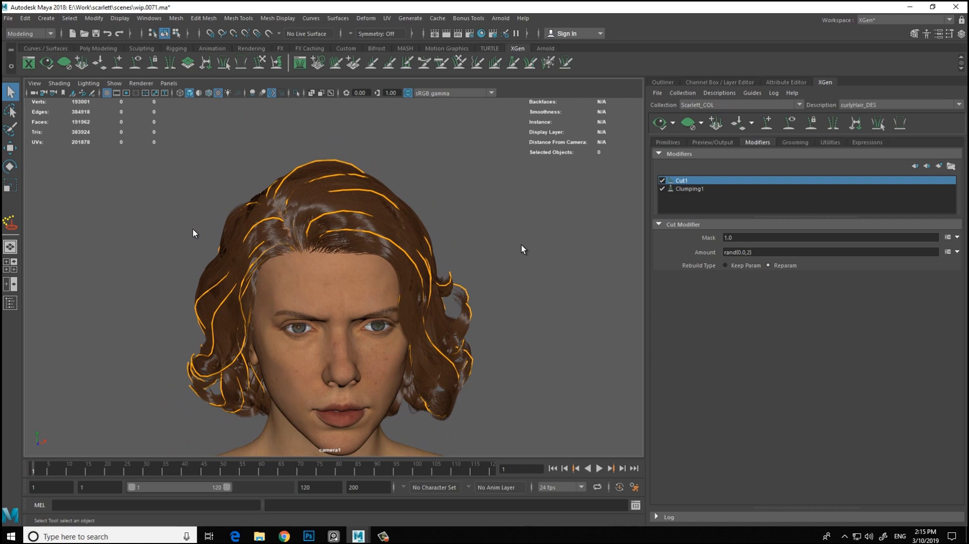
Step: Clear the hair preview and sculpt the root section of the two raised guides at the crown parting
{"action": "left_click_drag", "start_coordinate": [522, 245], "coordinate": [521, 245], "text": "alt"}
{"action": "left_click", "coordinate": [688, 123]}
{"action": "middle_click_drag", "start_coordinate": [521, 245], "coordinate": [521, 245], "text": "alt"}
{"action": "right_click_drag", "start_coordinate": [521, 246], "coordinate": [521, 245], "text": "alt"}
{"action": "key", "text": "w"}
{"action": "left_click", "coordinate": [384, 215]}
{"action": "key", "text": "y"}
{"action": "left_click_drag", "start_coordinate": [371, 190], "coordinate": [321, 222], "text": "alt"}
{"action": "middle_click_drag", "start_coordinate": [321, 222], "coordinate": [320, 255], "text": "alt"}
{"action": "left_click_drag", "start_coordinate": [321, 255], "coordinate": [312, 184], "text": "alt"}
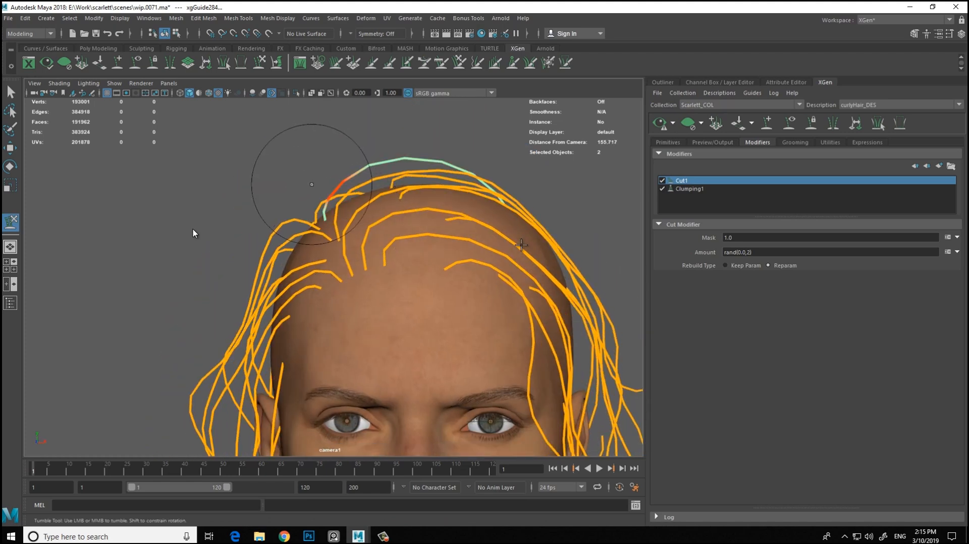
{"action": "middle_click_drag", "start_coordinate": [328, 203], "coordinate": [356, 237], "text": "alt"}
{"action": "right_click_drag", "start_coordinate": [357, 237], "coordinate": [403, 275], "text": "alt"}
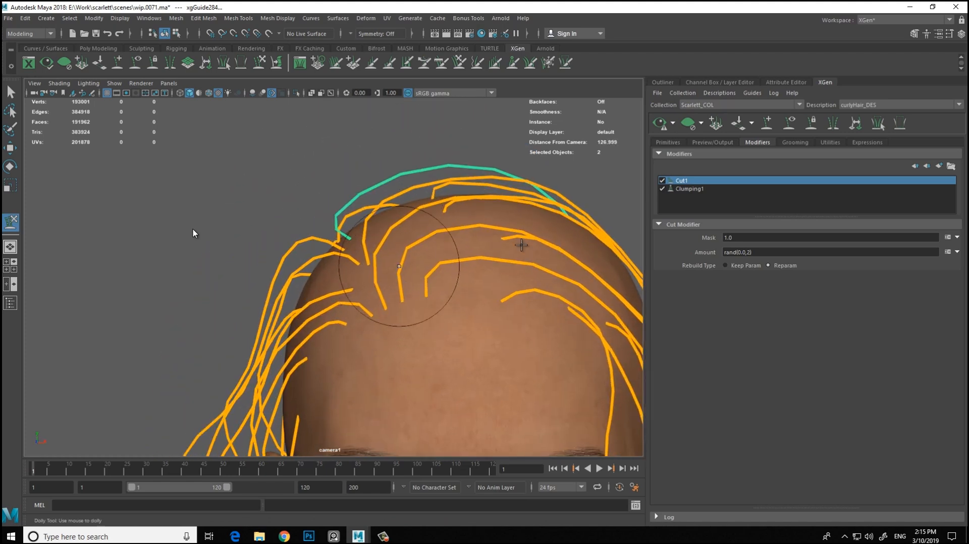
Step: Sculpt individual guides along the front parting to refine their arch above the scalp
{"action": "key", "text": "w"}
{"action": "left_click", "coordinate": [376, 210]}
{"action": "key", "text": "y"}
{"action": "left_click_drag", "start_coordinate": [353, 224], "coordinate": [420, 304], "text": "alt"}
{"action": "mouse_move", "coordinate": [387, 178]}
{"action": "left_mouse_down", "text": "alt"}
{"action": "mouse_move", "coordinate": [402, 292]}
{"action": "mouse_move", "coordinate": [317, 265]}
{"action": "mouse_move", "coordinate": [313, 253]}
{"action": "mouse_move", "coordinate": [405, 310]}
{"action": "mouse_move", "coordinate": [359, 220]}
{"action": "mouse_move", "coordinate": [408, 174]}
{"action": "left_mouse_up", "text": "alt"}
{"action": "key", "text": "w"}
{"action": "left_click", "coordinate": [403, 303]}
{"action": "key", "text": "y"}
{"action": "key", "text": "w"}
{"action": "left_click", "coordinate": [399, 181]}
{"action": "key", "text": "y"}
Step: Sculpt the guide that falls from the parting down the character's right side
{"action": "left_click_drag", "start_coordinate": [522, 245], "coordinate": [521, 245], "text": "alt"}
{"action": "key", "text": "w"}
{"action": "key", "text": "y"}
{"action": "key", "text": "w"}
{"action": "key", "text": "y"}
{"action": "mouse_move", "coordinate": [367, 222]}
{"action": "left_mouse_down", "text": "alt"}
{"action": "mouse_move", "coordinate": [387, 239]}
{"action": "mouse_move", "coordinate": [367, 256]}
{"action": "mouse_move", "coordinate": [336, 237]}
{"action": "mouse_move", "coordinate": [325, 259]}
{"action": "mouse_move", "coordinate": [332, 243]}
{"action": "left_mouse_up", "text": "alt"}
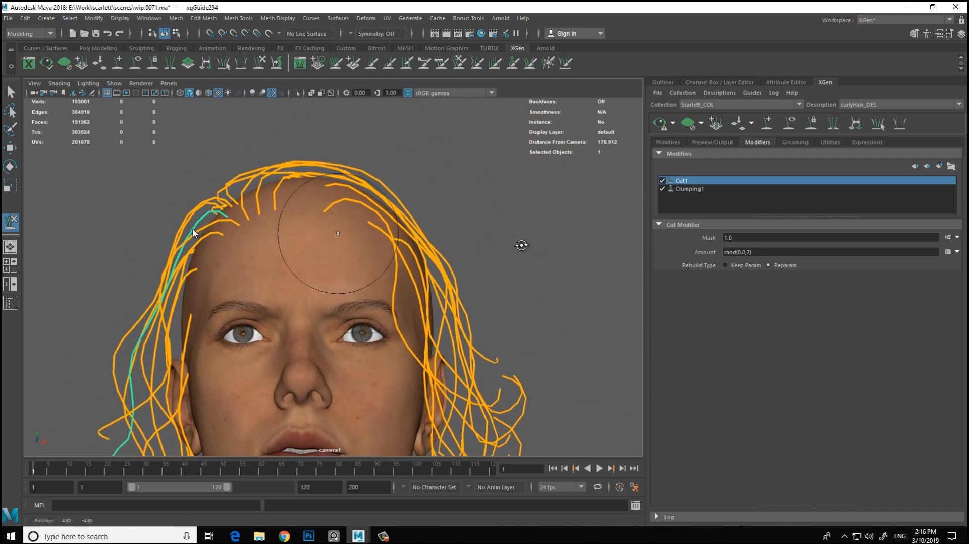
{"action": "right_click_drag", "start_coordinate": [332, 243], "coordinate": [433, 238], "text": "alt"}
{"action": "left_click_drag", "start_coordinate": [432, 238], "coordinate": [314, 261], "text": "alt"}
Step: Sculpt a guide above the forehead so it follows its neighbours across the hairline
{"action": "key", "text": "w"}
{"action": "left_click", "coordinate": [296, 216]}
{"action": "key", "text": "y"}
{"action": "mouse_move", "coordinate": [385, 247]}
{"action": "left_mouse_down", "text": "alt"}
{"action": "mouse_move", "coordinate": [411, 197]}
{"action": "mouse_move", "coordinate": [480, 213]}
{"action": "mouse_move", "coordinate": [450, 218]}
{"action": "mouse_move", "coordinate": [501, 194]}
{"action": "left_mouse_up", "text": "alt"}
{"action": "middle_click_drag", "start_coordinate": [500, 194], "coordinate": [449, 185], "text": "alt"}
{"action": "left_click_drag", "start_coordinate": [521, 245], "coordinate": [521, 245], "text": "alt"}
{"action": "right_click_drag", "start_coordinate": [521, 244], "coordinate": [521, 245], "text": "alt"}
Step: Reposition the root of the front guide at the middle of the forehead hairline
{"action": "key", "text": "w"}
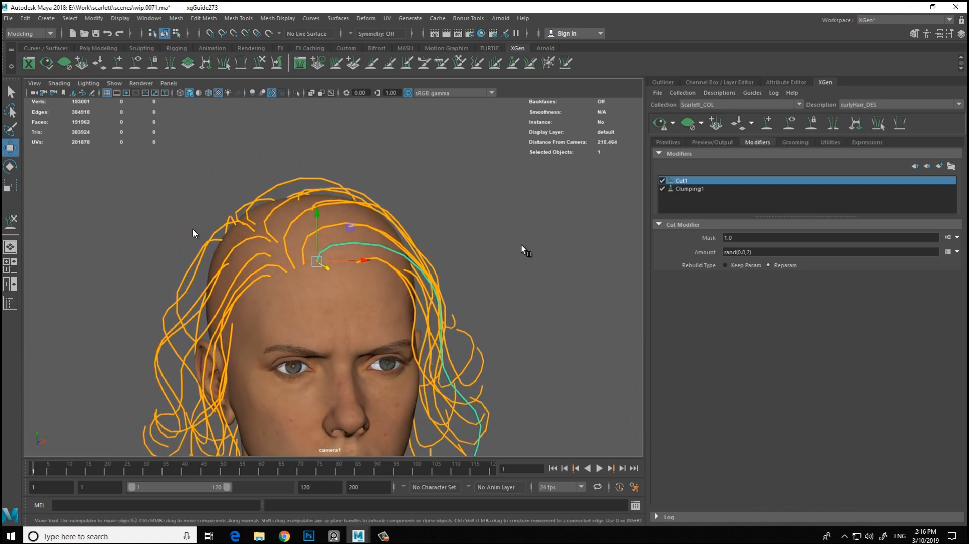
{"action": "right_click_drag", "start_coordinate": [522, 247], "coordinate": [521, 246], "text": "alt"}
{"action": "left_click_drag", "start_coordinate": [521, 245], "coordinate": [522, 249], "text": "alt"}
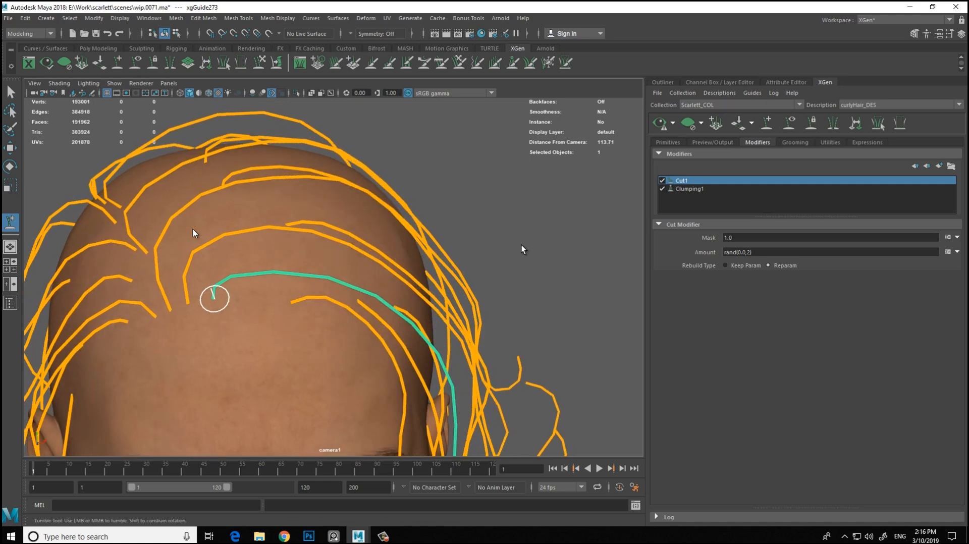
{"action": "right_click_drag", "start_coordinate": [257, 329], "coordinate": [193, 229], "text": "alt"}
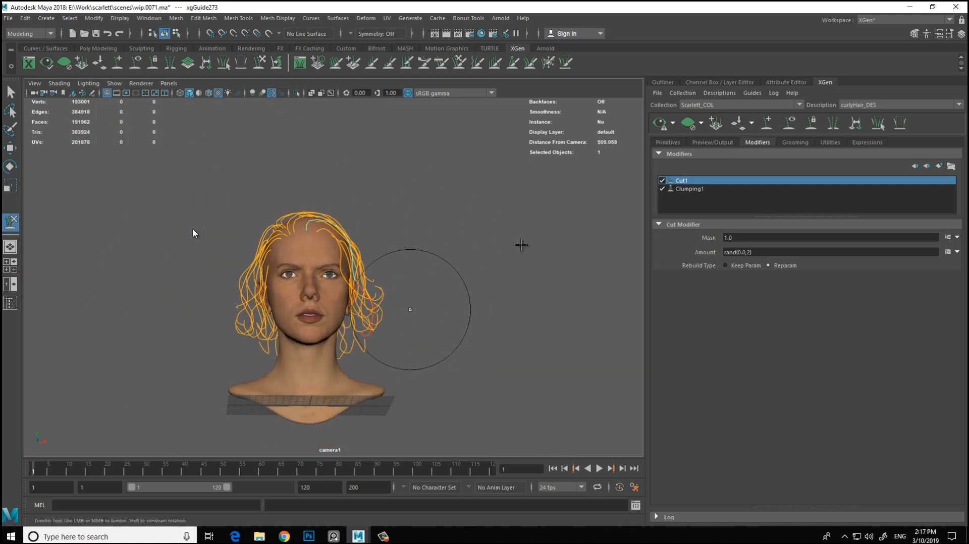
Step: Sculpt the lower length of the front hairline guide, checking its fit from around the head
{"action": "right_click_drag", "start_coordinate": [387, 290], "coordinate": [456, 236], "text": "alt"}
{"action": "left_click_drag", "start_coordinate": [456, 236], "coordinate": [399, 196], "text": "alt"}
{"action": "left_click_drag", "start_coordinate": [415, 289], "coordinate": [240, 261], "text": "alt"}
{"action": "left_click_drag", "start_coordinate": [521, 245], "coordinate": [520, 244], "text": "alt"}
{"action": "middle_click_drag", "start_coordinate": [519, 244], "coordinate": [522, 245], "text": "alt"}
{"action": "left_click_drag", "start_coordinate": [482, 212], "coordinate": [400, 214], "text": "alt"}
{"action": "left_click_drag", "start_coordinate": [187, 212], "coordinate": [280, 254], "text": "alt"}
{"action": "left_click_drag", "start_coordinate": [521, 245], "coordinate": [521, 245], "text": "alt"}
Step: Sculpt the raised arch of the front hairline guide above the forehead and regenerate the hair preview
{"action": "middle_click_drag", "start_coordinate": [264, 195], "coordinate": [362, 268], "text": "alt"}
{"action": "scroll", "coordinate": [363, 269], "scroll_direction": "up", "scroll_amount": 4}
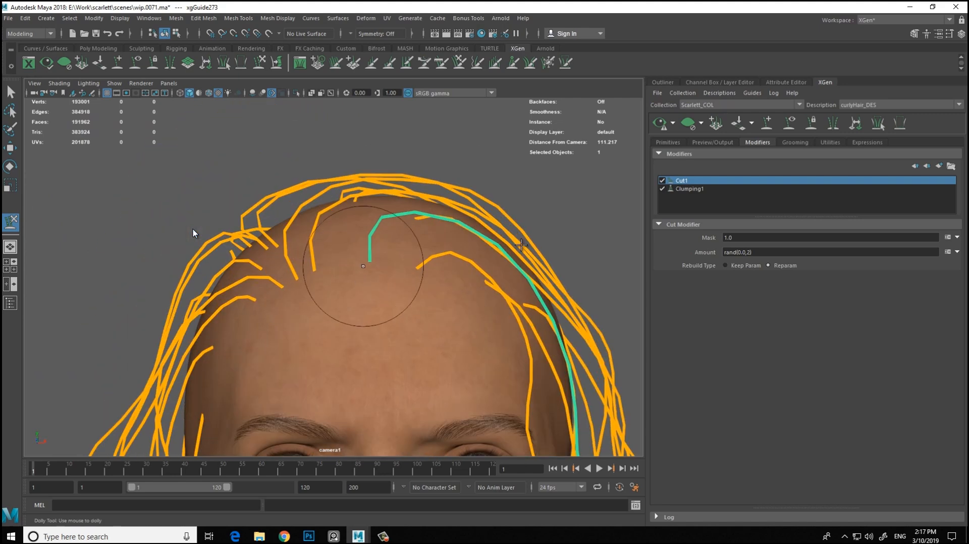
{"action": "right_click_drag", "start_coordinate": [358, 248], "coordinate": [314, 241], "text": "alt"}
{"action": "left_click_drag", "start_coordinate": [313, 242], "coordinate": [510, 257], "text": "alt"}
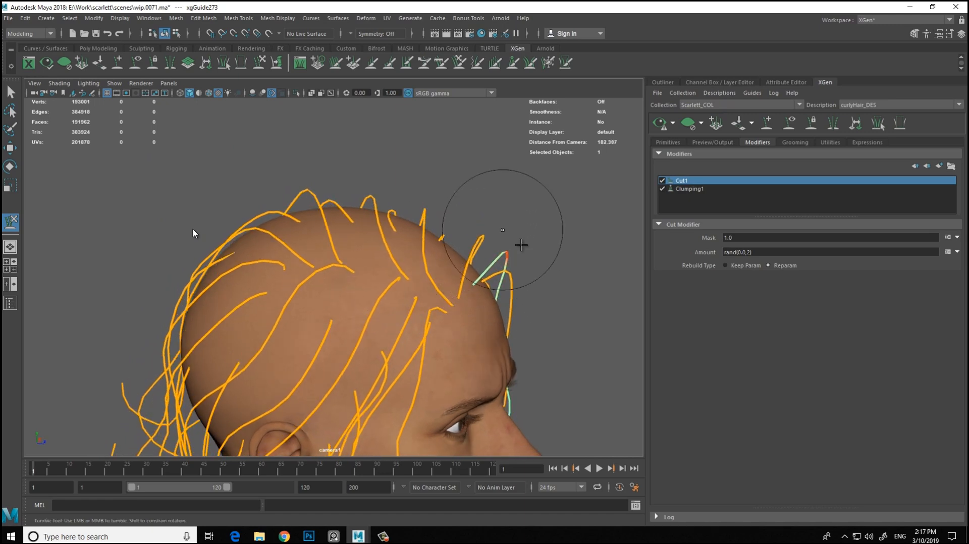
{"action": "key", "text": "bracketleft"}
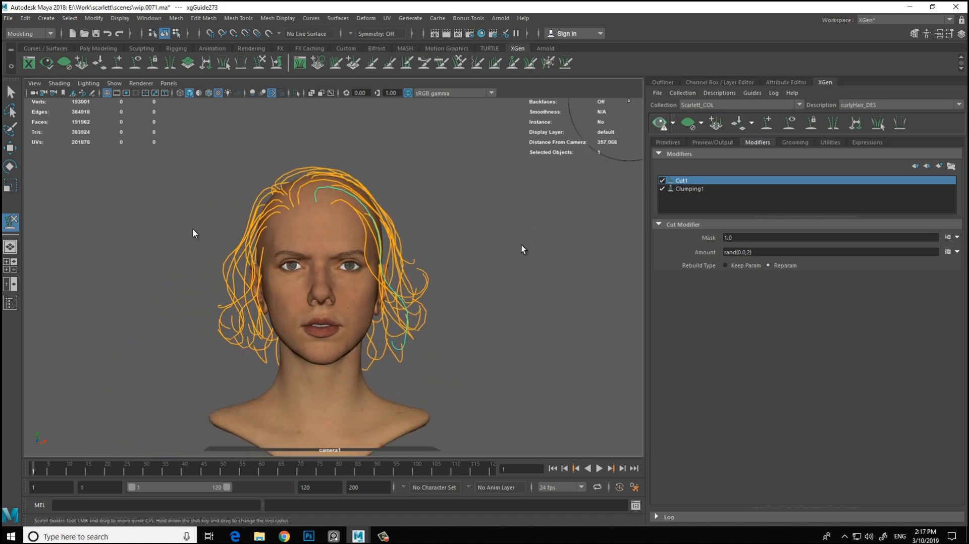
{"action": "scroll", "coordinate": [522, 246], "scroll_direction": "up", "scroll_amount": 3}
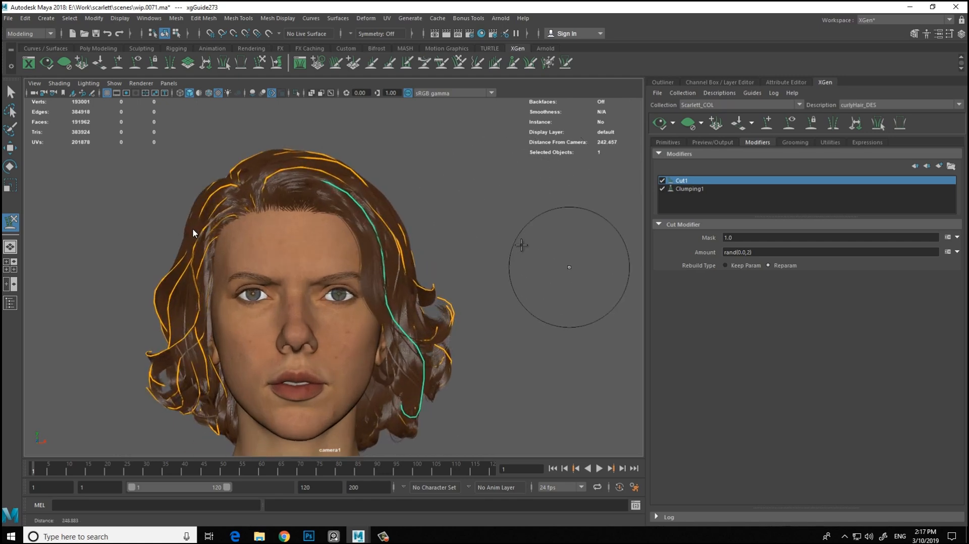
Step: Save an incremental version of the scene as wip.0072
{"action": "left_click_drag", "start_coordinate": [522, 246], "coordinate": [522, 245], "text": "alt"}
{"action": "key", "text": "bracketleft"}
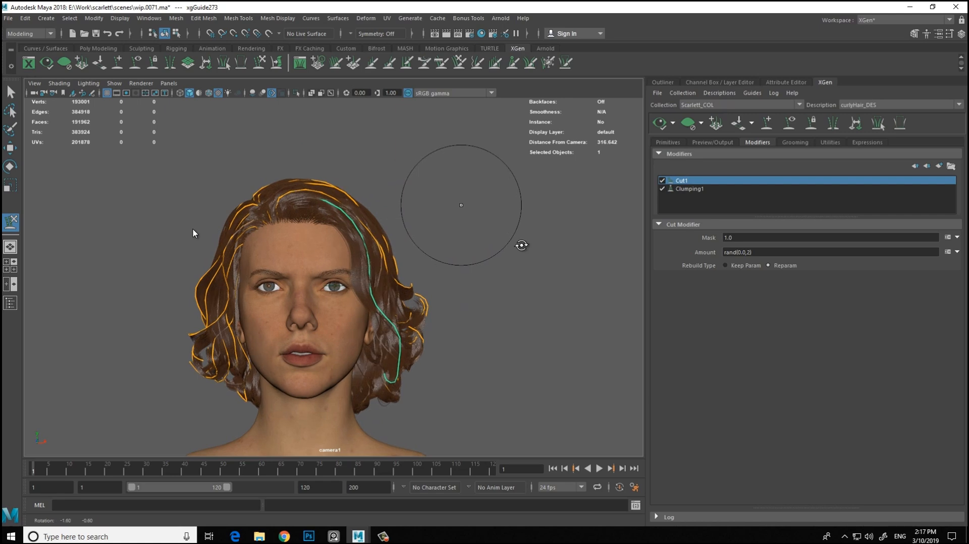
{"action": "key", "text": "w"}
{"action": "scroll", "coordinate": [522, 246], "scroll_direction": "up", "scroll_amount": 3}
{"action": "left_click_drag", "start_coordinate": [522, 246], "coordinate": [521, 245], "text": "alt"}
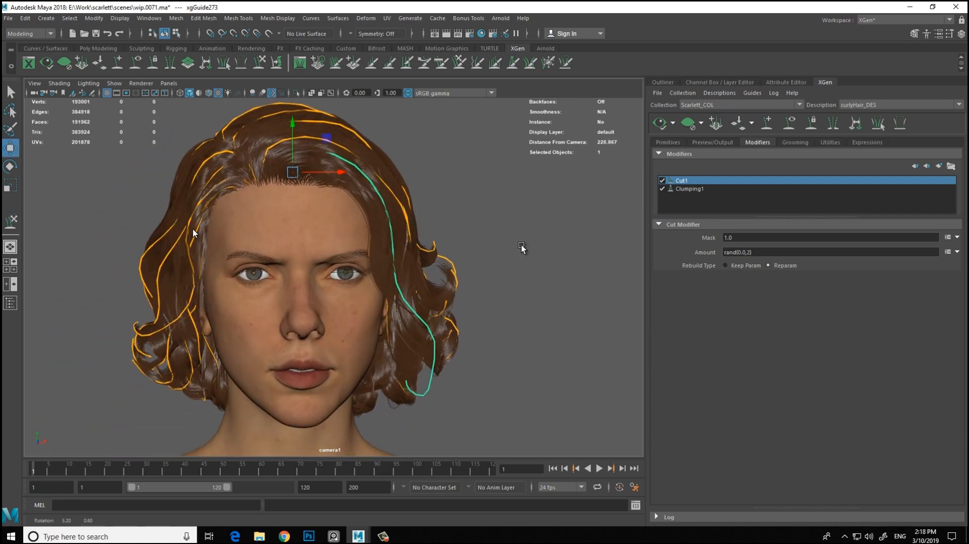
{"action": "key", "text": "bracketleft"}
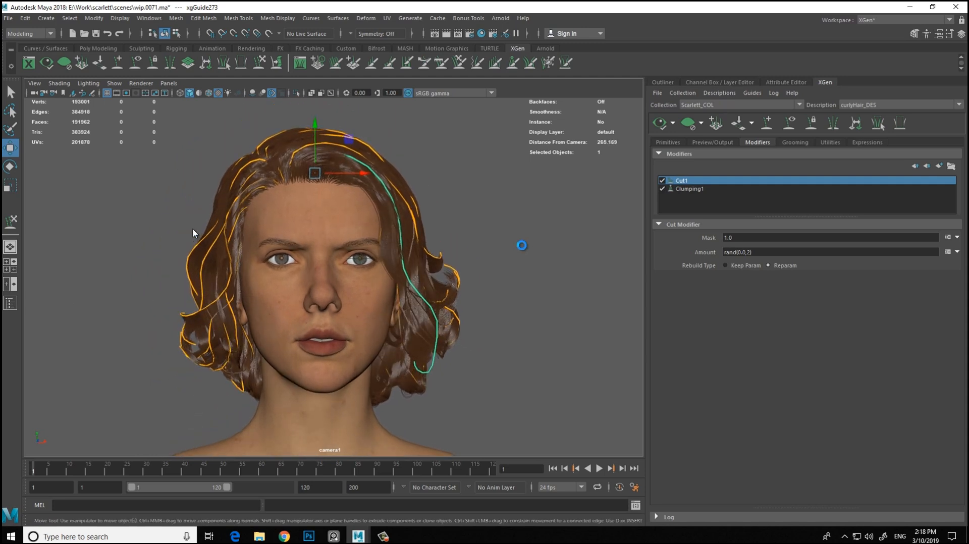
{"action": "key", "text": "ctrl+alt+s"}
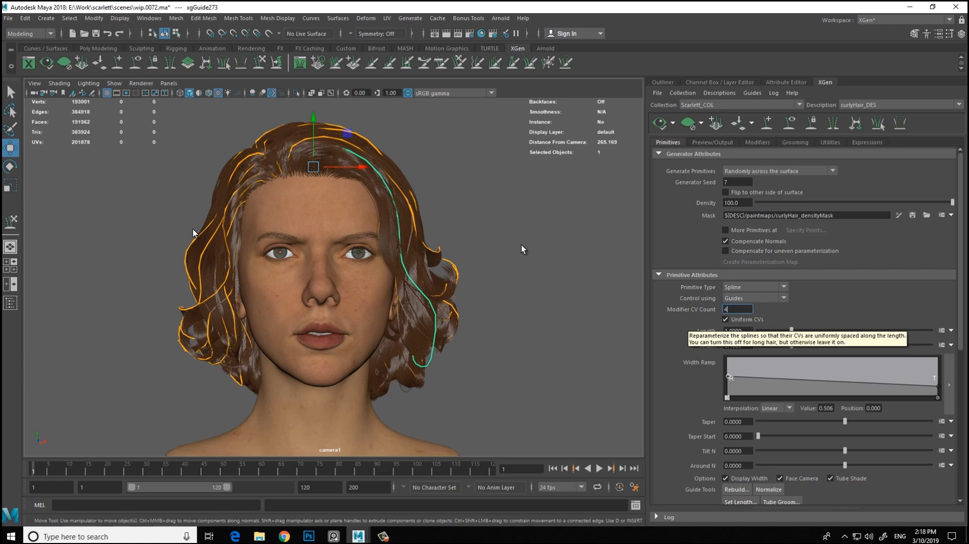
Step: Set the Modifier CV Count to 40 and create a Width map named curlyHair_width with a grey start color
{"action": "key", "text": "Return"}
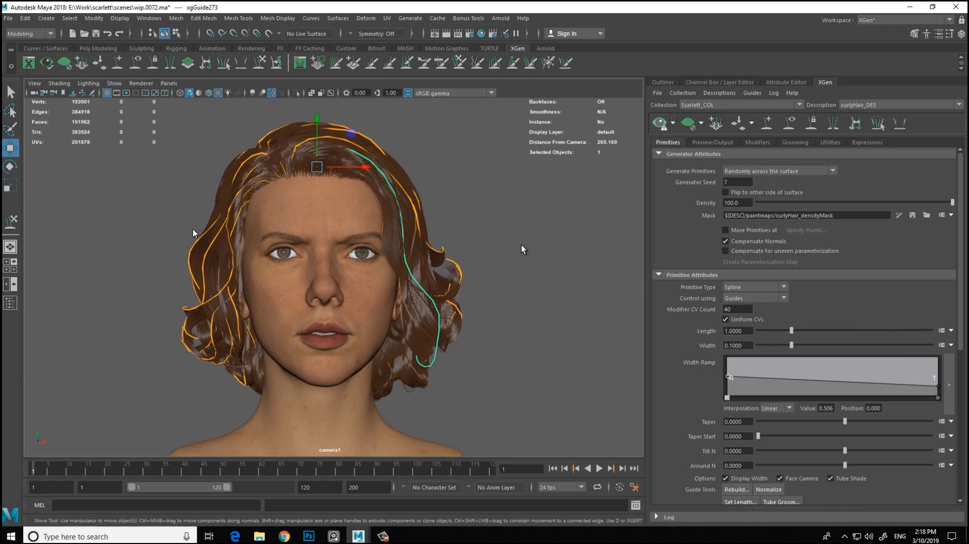
{"action": "mouse_move", "coordinate": [522, 248]}
{"action": "left_mouse_down", "text": "alt"}
{"action": "mouse_move", "coordinate": [454, 248]}
{"action": "mouse_move", "coordinate": [519, 249]}
{"action": "left_mouse_up", "text": "alt"}
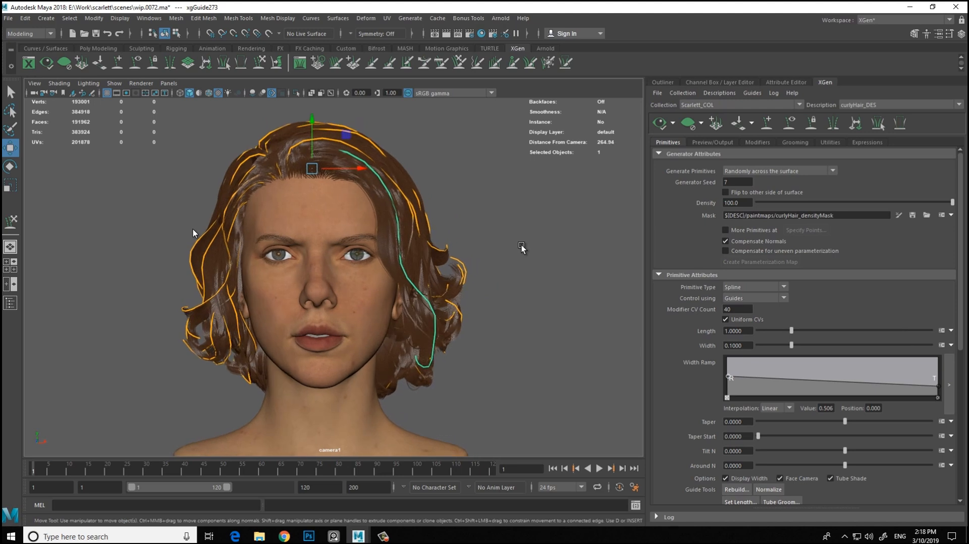
{"action": "left_click", "coordinate": [951, 345]}
{"action": "left_click", "coordinate": [909, 358]}
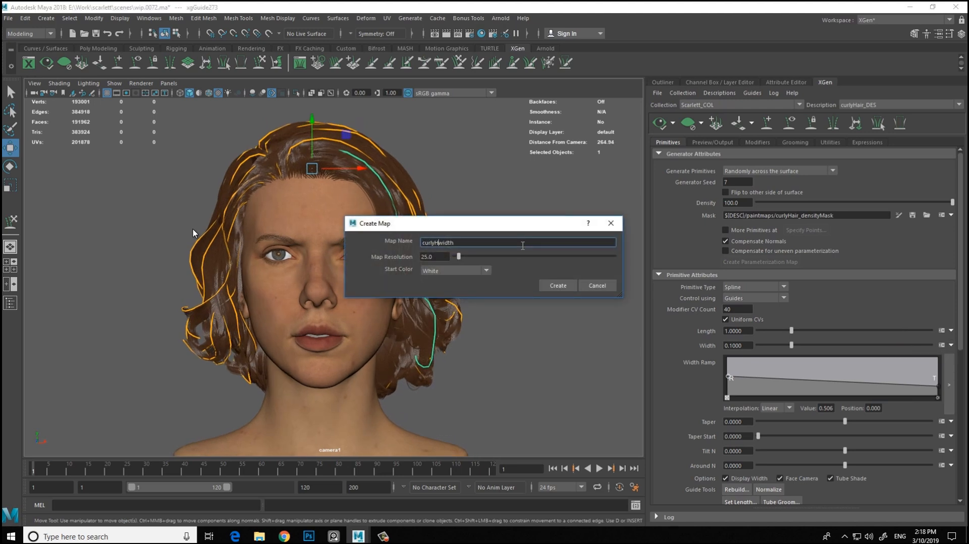
{"action": "left_click", "coordinate": [455, 270]}
{"action": "left_click", "coordinate": [454, 290]}
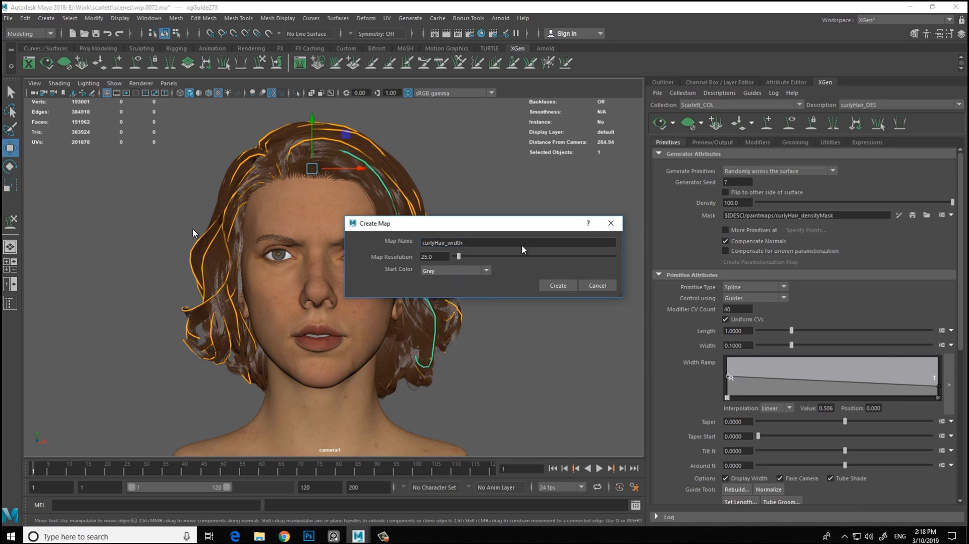
{"action": "key", "text": "Return"}
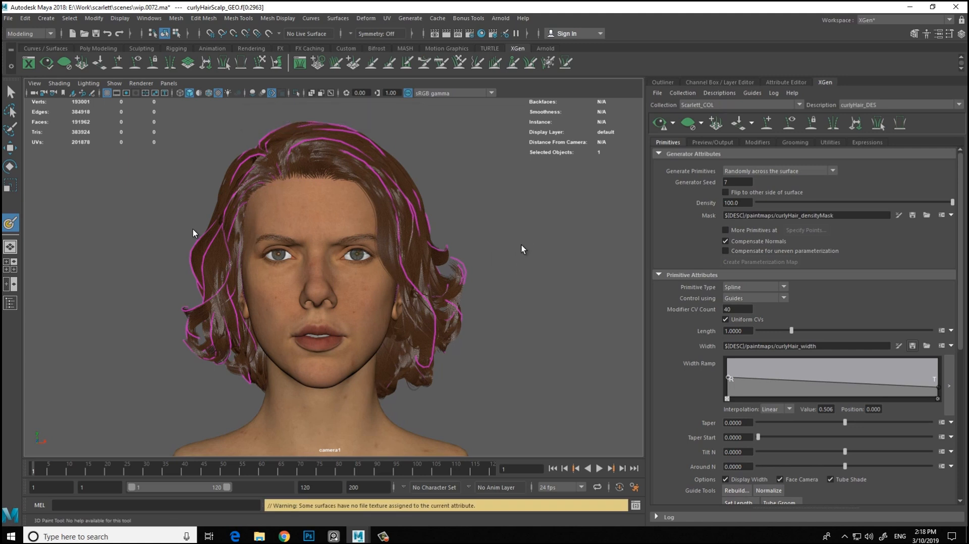
{"action": "key", "text": "w"}
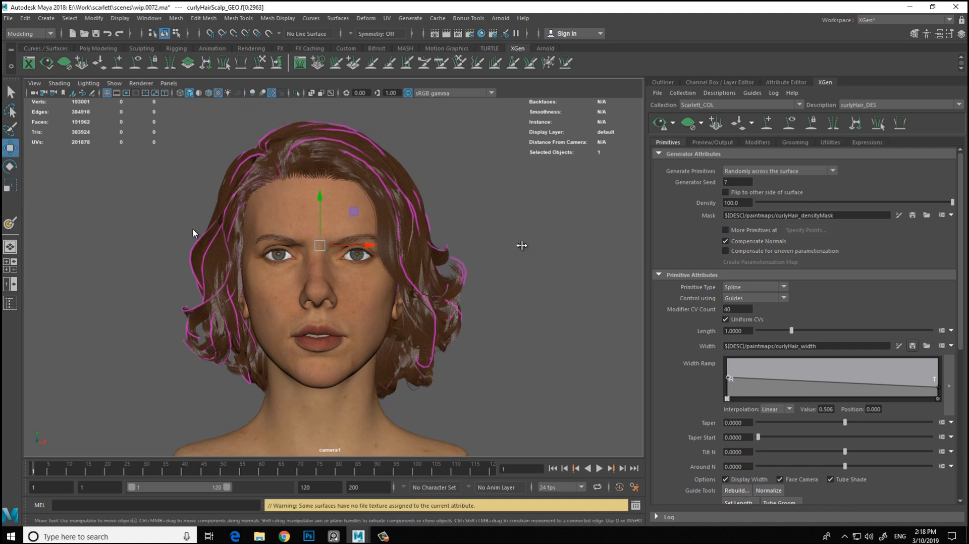
{"action": "mouse_move", "coordinate": [522, 246]}
{"action": "left_mouse_down", "text": "alt"}
{"action": "mouse_move", "coordinate": [561, 251]}
{"action": "mouse_move", "coordinate": [521, 248]}
{"action": "left_mouse_up", "text": "alt"}
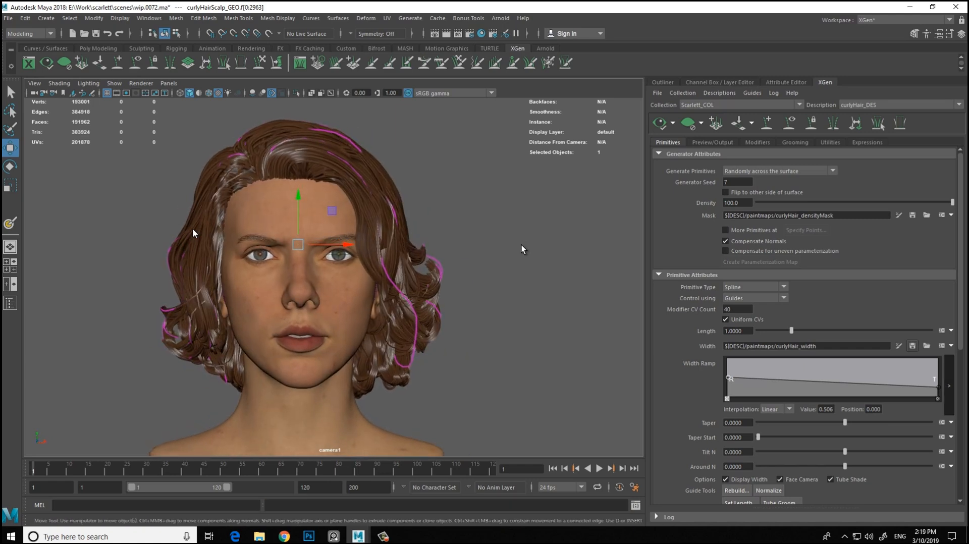
Step: Lower the root of the Width Ramp, set its tip value to 0.032, and regenerate the hair preview
{"action": "key", "text": "alt+Tab"}
{"action": "left_click_drag", "start_coordinate": [339, 262], "coordinate": [339, 292]}
{"action": "left_click_drag", "start_coordinate": [631, 282], "coordinate": [630, 299]}
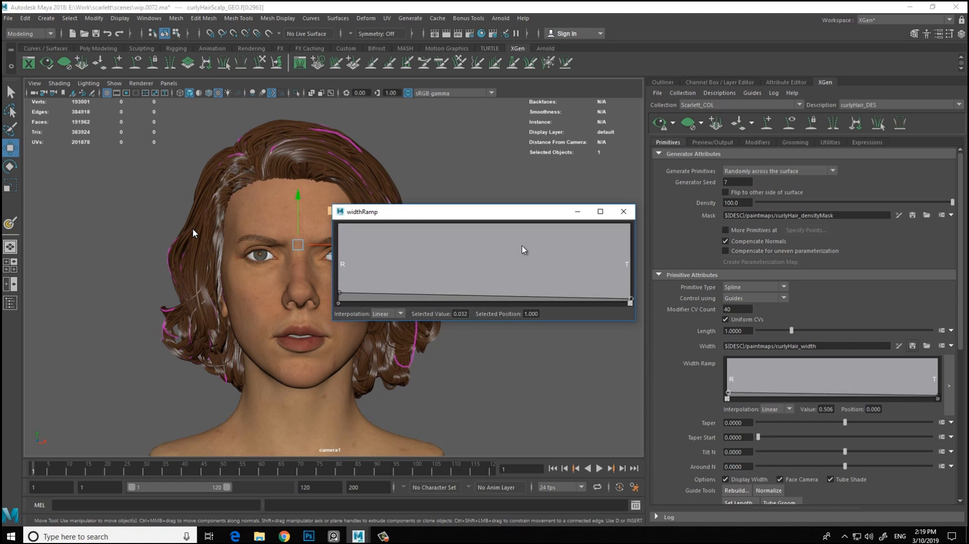
{"action": "left_click", "coordinate": [659, 124]}
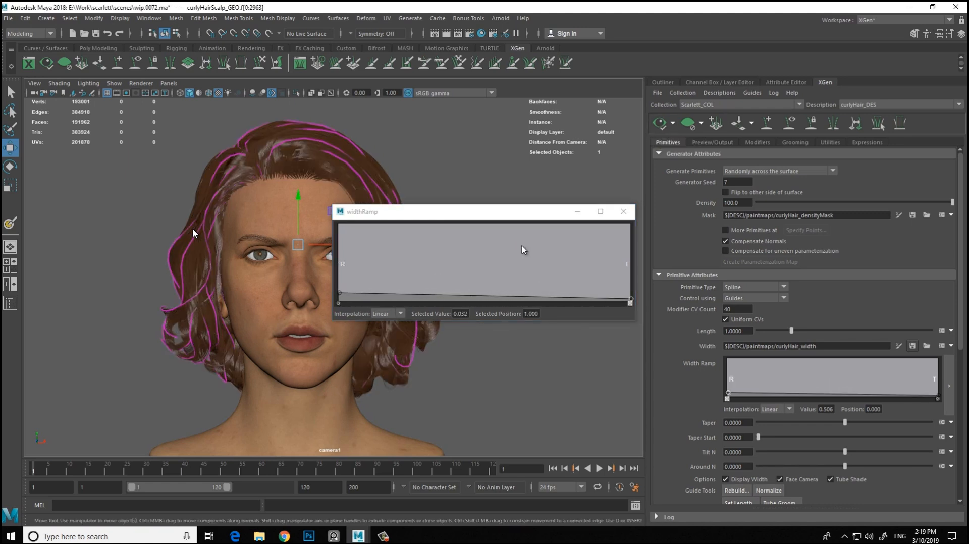
Step: Lower the root point of the Width Ramp further, close to the tip's level, and regenerate the preview
{"action": "middle_click_drag", "start_coordinate": [192, 230], "coordinate": [151, 257], "text": "alt"}
{"action": "right_click_drag", "start_coordinate": [192, 230], "coordinate": [272, 229], "text": "alt"}
{"action": "middle_click_drag", "start_coordinate": [193, 230], "coordinate": [241, 338], "text": "alt"}
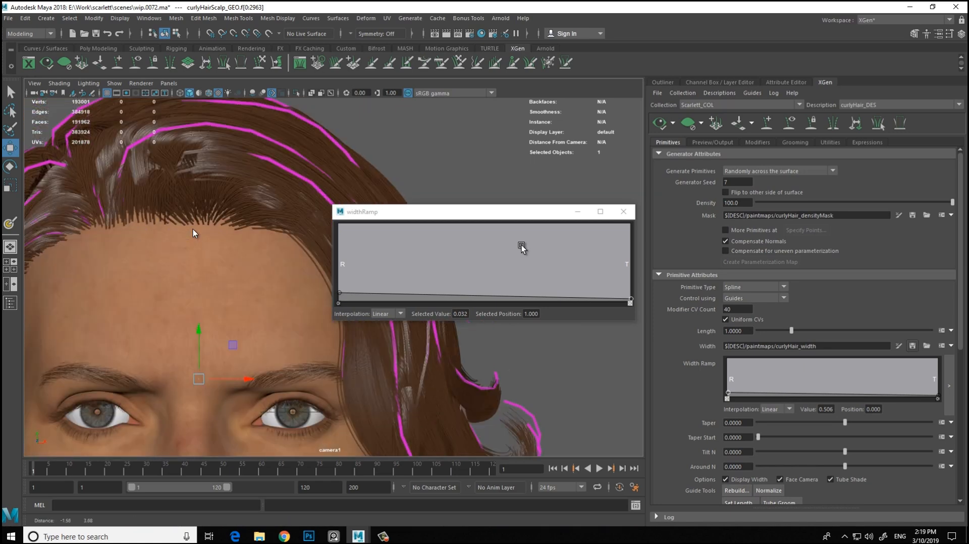
{"action": "left_click_drag", "start_coordinate": [339, 293], "coordinate": [339, 298]}
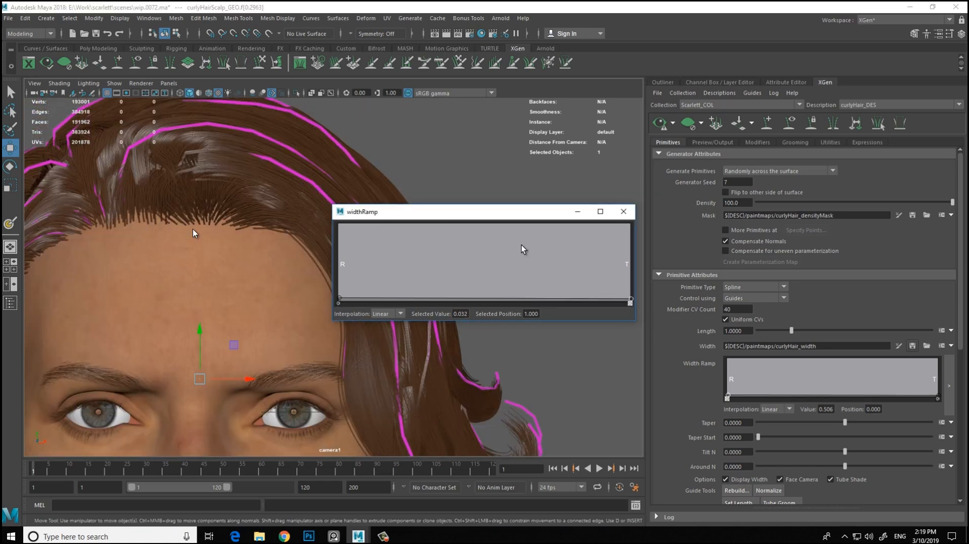
{"action": "left_click", "coordinate": [659, 124]}
Step: Enlarge the width ramp editor, set the tip value to 0.017 with Spline interpolation, and regenerate the preview
{"action": "left_click_drag", "start_coordinate": [509, 205], "coordinate": [490, 58]}
{"action": "left_click_drag", "start_coordinate": [487, 66], "coordinate": [636, 77]}
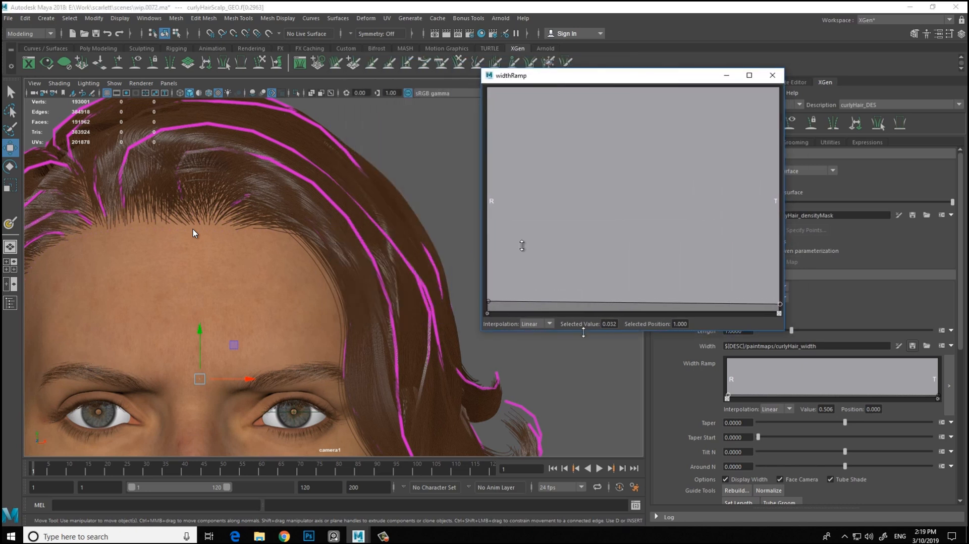
{"action": "left_click_drag", "start_coordinate": [583, 331], "coordinate": [584, 454]}
{"action": "left_click", "coordinate": [537, 447]}
{"action": "left_click", "coordinate": [529, 476]}
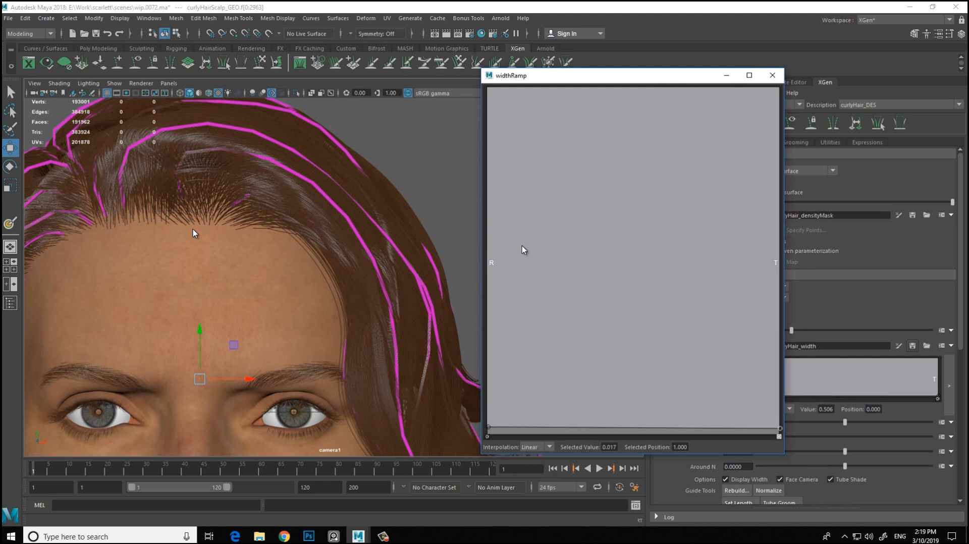
{"action": "left_click_drag", "start_coordinate": [650, 77], "coordinate": [604, 89]}
{"action": "left_click", "coordinate": [659, 123]}
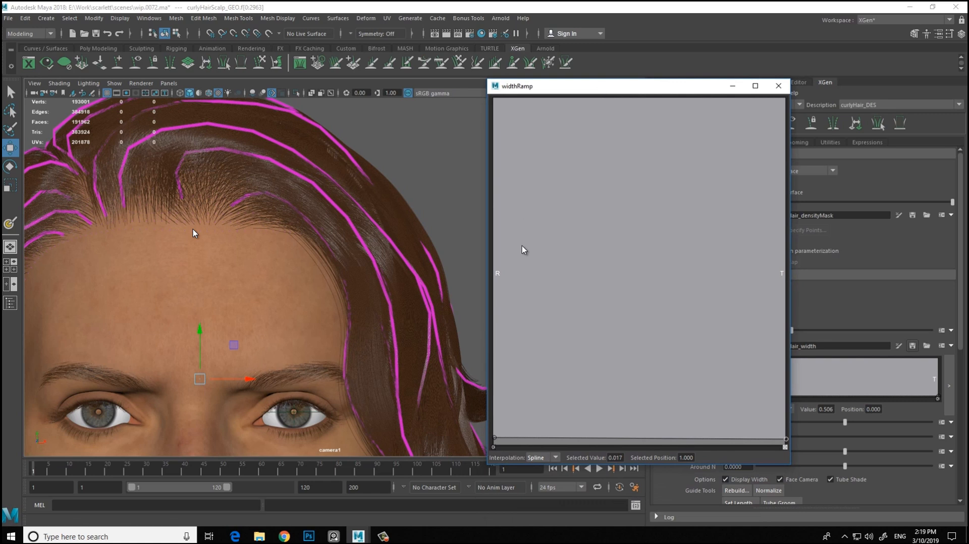
Step: Add a width ramp point of value 0.022 at position 0.076, set the tip to 0.007, and regenerate the preview
{"action": "left_click", "coordinate": [514, 438]}
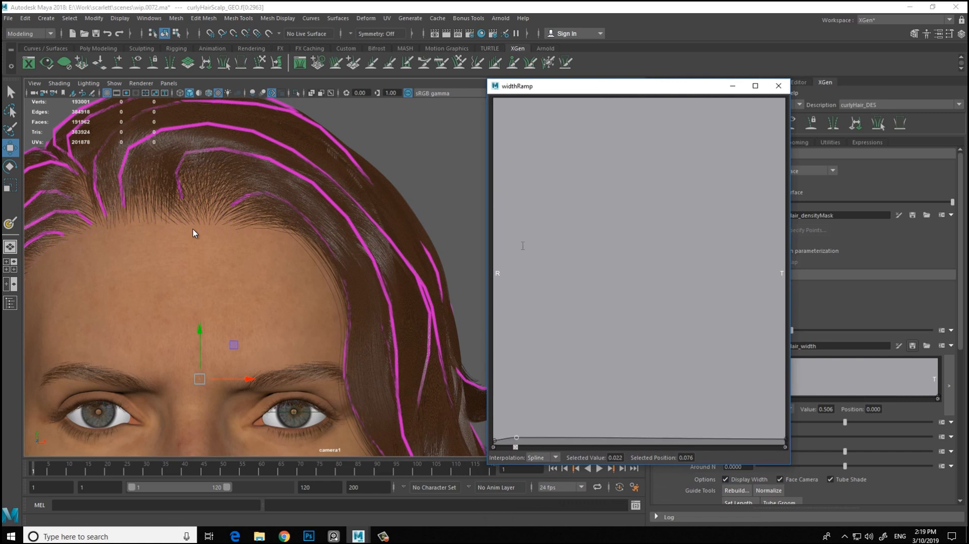
{"action": "left_click_drag", "start_coordinate": [604, 86], "coordinate": [610, 139]}
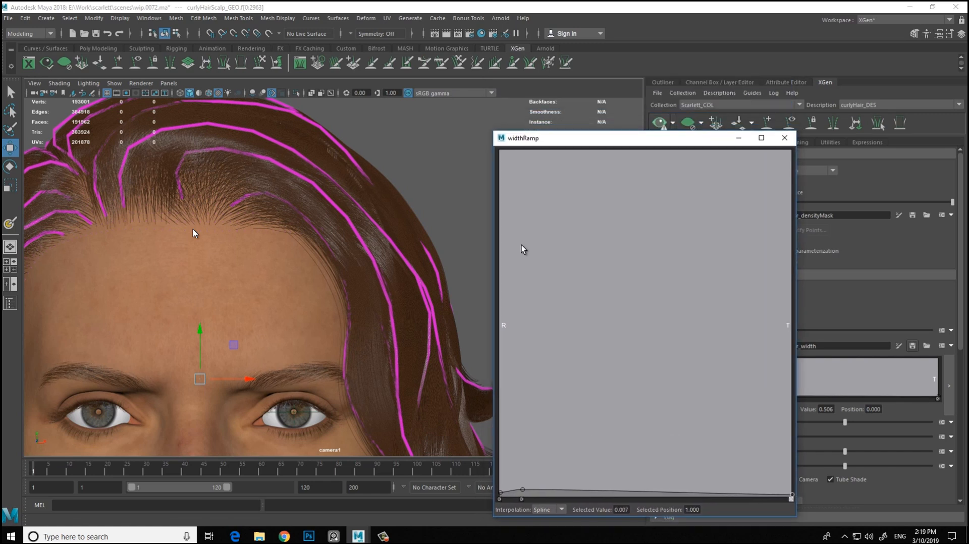
{"action": "left_click", "coordinate": [659, 124]}
Step: Examine the thinned strands along the hairline and the overall hair coverage from around the head
{"action": "middle_click_drag", "start_coordinate": [195, 233], "coordinate": [235, 180], "text": "alt"}
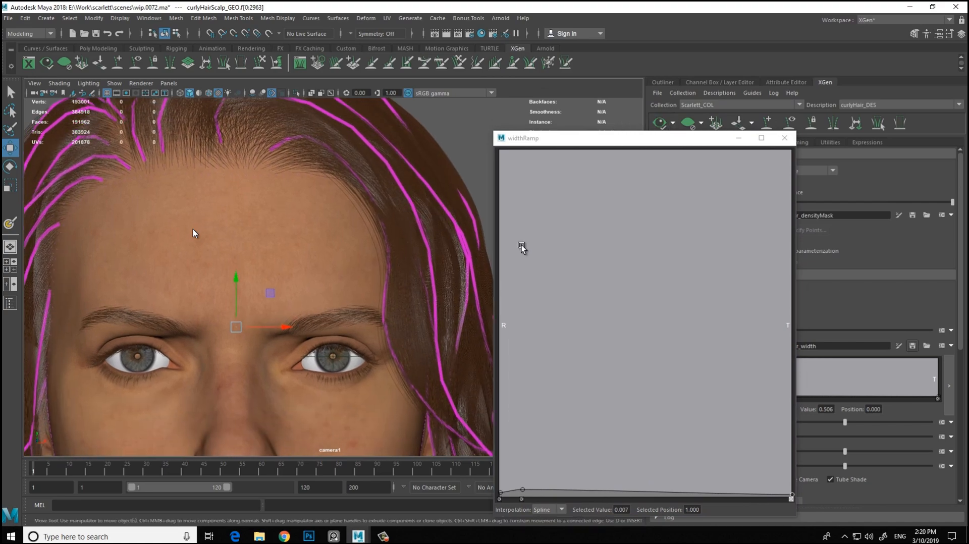
{"action": "right_click_drag", "start_coordinate": [235, 180], "coordinate": [152, 202], "text": "alt"}
{"action": "middle_click_drag", "start_coordinate": [195, 363], "coordinate": [214, 272], "text": "alt"}
{"action": "left_click_drag", "start_coordinate": [195, 233], "coordinate": [313, 233], "text": "alt"}
{"action": "right_click_drag", "start_coordinate": [195, 233], "coordinate": [157, 240], "text": "alt"}
{"action": "left_click_drag", "start_coordinate": [194, 233], "coordinate": [91, 231], "text": "alt"}
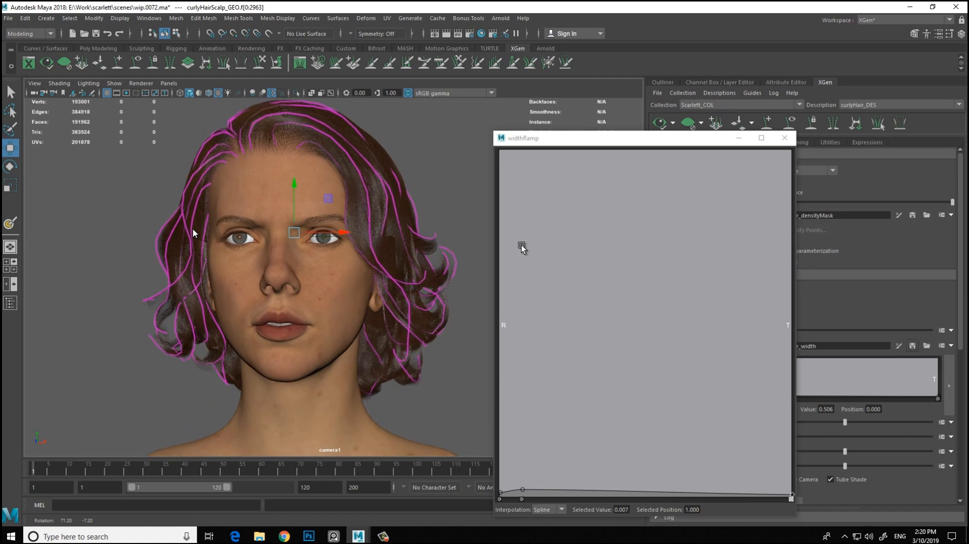
{"action": "middle_click_drag", "start_coordinate": [195, 233], "coordinate": [172, 216], "text": "alt"}
{"action": "right_click_drag", "start_coordinate": [195, 233], "coordinate": [171, 231], "text": "alt"}
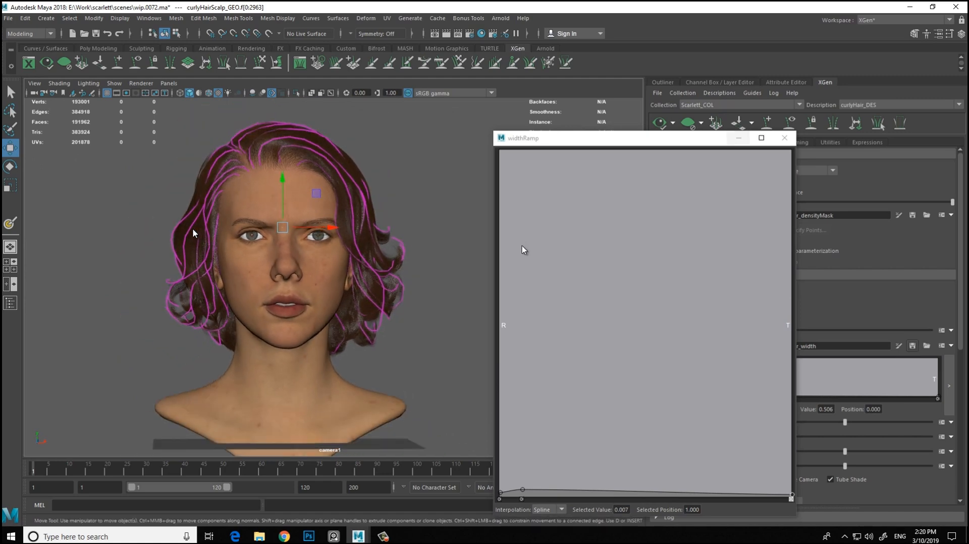
Step: Close the ramp editor, hide the guides, and set the generator Density to 200
{"action": "left_click", "coordinate": [784, 138]}
{"action": "left_click", "coordinate": [789, 122]}
{"action": "middle_click_drag", "start_coordinate": [523, 246], "coordinate": [537, 269], "text": "alt"}
{"action": "right_click_drag", "start_coordinate": [523, 246], "coordinate": [541, 246], "text": "alt"}
{"action": "left_click_drag", "start_coordinate": [523, 245], "coordinate": [550, 241], "text": "alt"}
{"action": "type", "text": "200"}
{"action": "key", "text": "Return"}
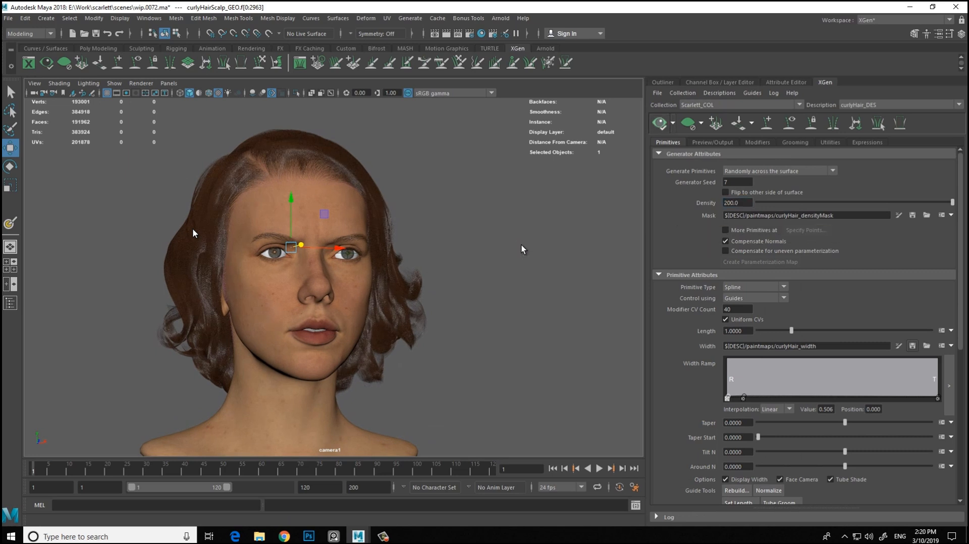
Step: Increase the generator Density to 300 and regenerate the hair preview
{"action": "left_click_drag", "start_coordinate": [522, 247], "coordinate": [522, 246], "text": "alt"}
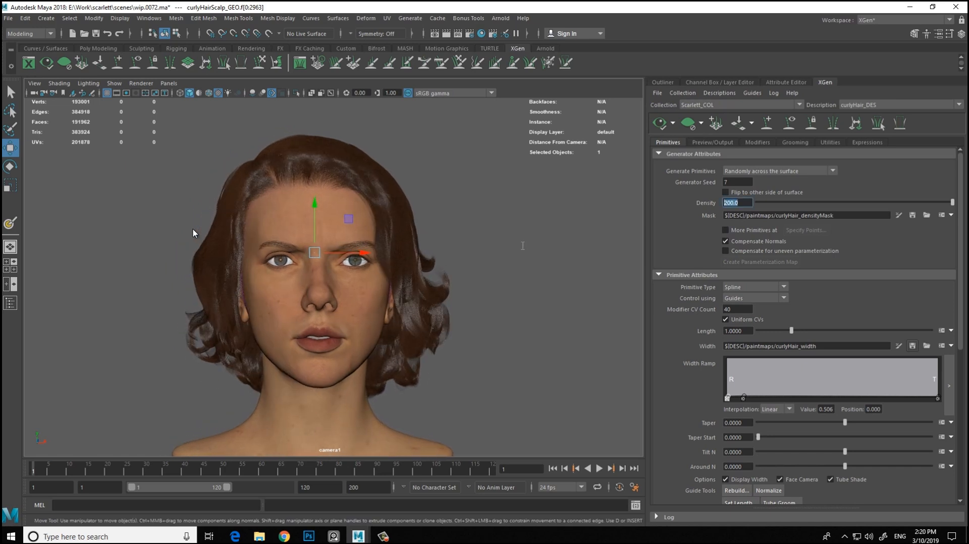
{"action": "type", "text": "300"}
{"action": "key", "text": "Return"}
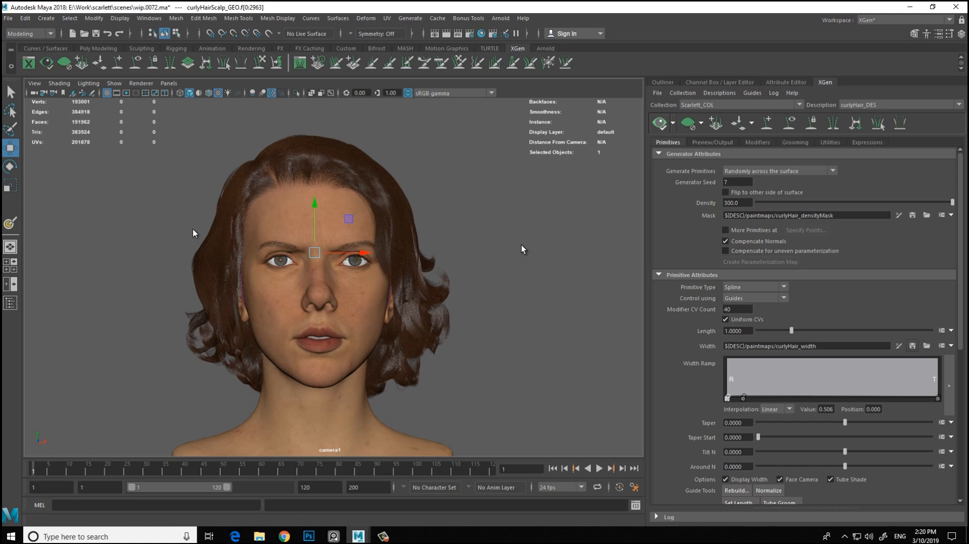
{"action": "left_click_drag", "start_coordinate": [522, 249], "coordinate": [522, 248], "text": "alt"}
Step: Raise the Width Ramp near the root, setting its second point to 0.036 at position 0.073
{"action": "left_click", "coordinate": [949, 386]}
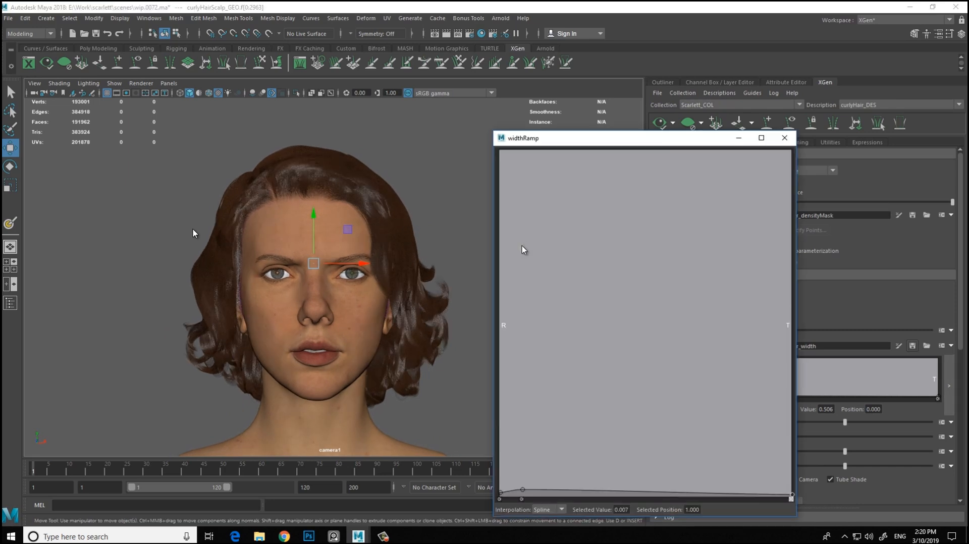
{"action": "left_click_drag", "start_coordinate": [522, 489], "coordinate": [522, 484]}
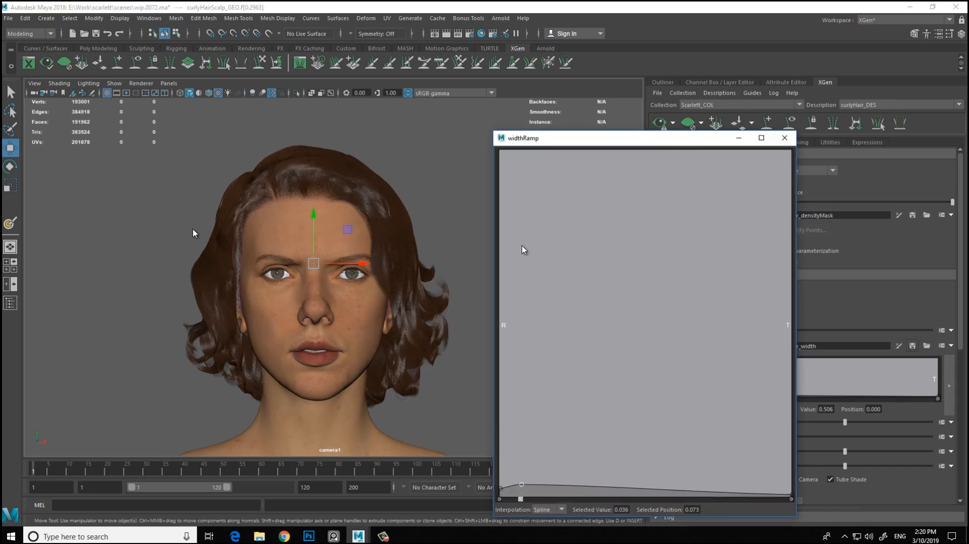
{"action": "left_click", "coordinate": [784, 138]}
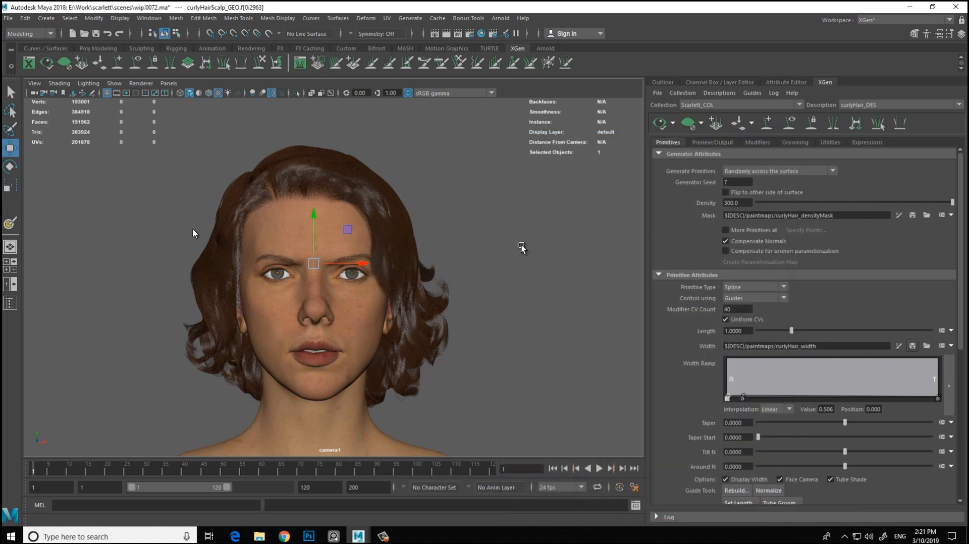
Step: Examine the denser hair up close at the hairline and from farther away for overall shape and coverage
{"action": "middle_click_drag", "start_coordinate": [522, 245], "coordinate": [528, 232], "text": "alt"}
{"action": "mouse_move", "coordinate": [521, 246]}
{"action": "left_mouse_down", "text": "alt"}
{"action": "mouse_move", "coordinate": [691, 244]}
{"action": "mouse_move", "coordinate": [499, 247]}
{"action": "mouse_move", "coordinate": [521, 246]}
{"action": "left_mouse_up", "text": "alt"}
{"action": "scroll", "coordinate": [522, 248], "scroll_direction": "up", "scroll_amount": 3}
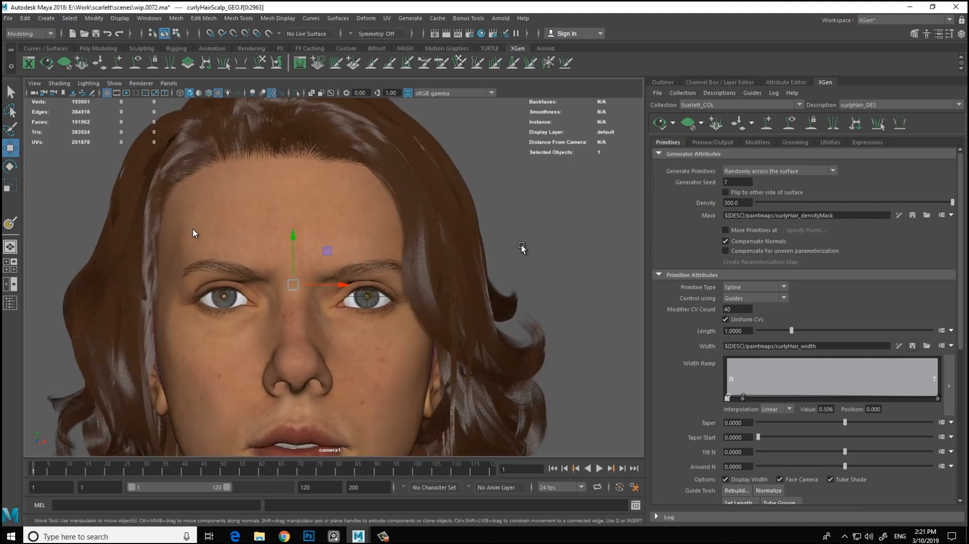
{"action": "scroll", "coordinate": [521, 248], "scroll_direction": "down", "scroll_amount": 5}
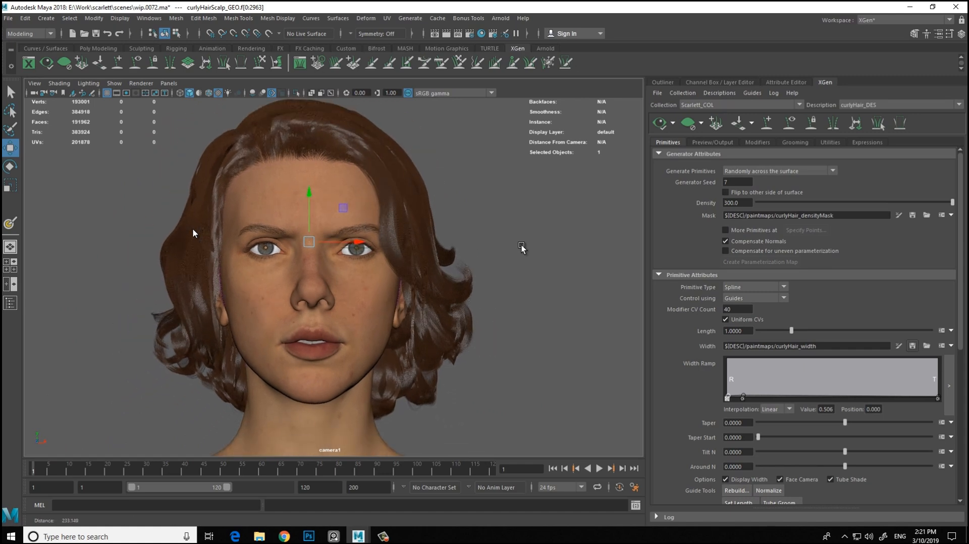
{"action": "scroll", "coordinate": [522, 247], "scroll_direction": "down", "scroll_amount": 4}
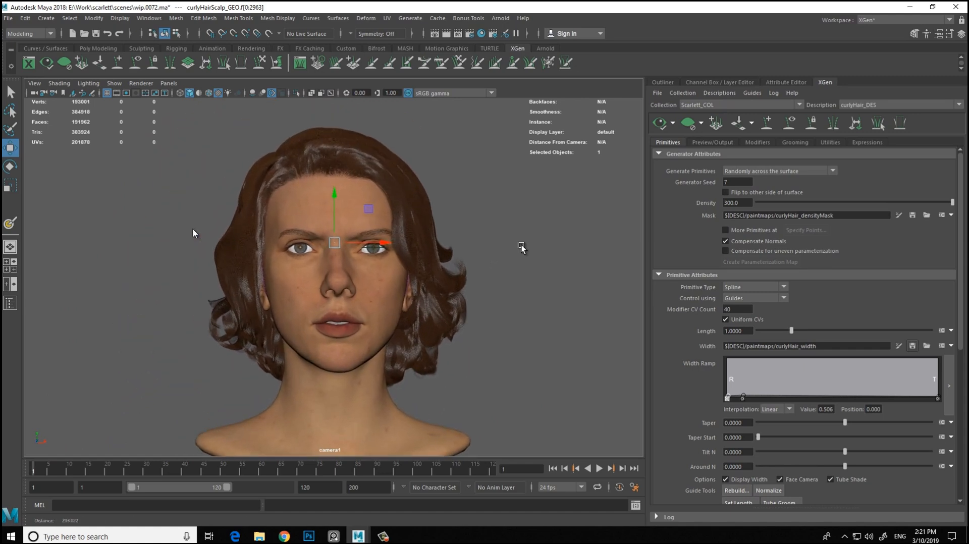
{"action": "scroll", "coordinate": [521, 247], "scroll_direction": "up", "scroll_amount": 1}
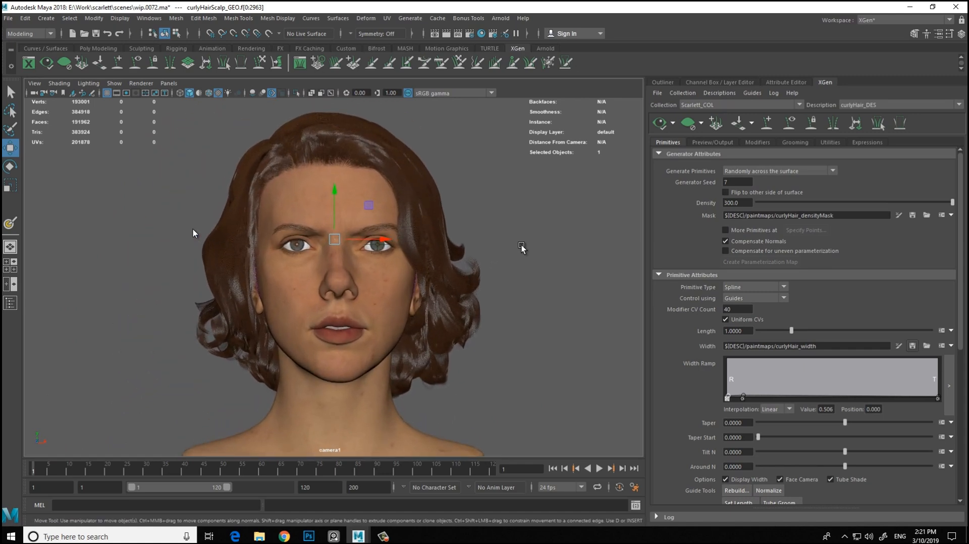
{"action": "mouse_move", "coordinate": [522, 248]}
{"action": "left_mouse_down", "text": "alt"}
{"action": "mouse_move", "coordinate": [293, 248]}
{"action": "mouse_move", "coordinate": [521, 248]}
{"action": "left_mouse_up", "text": "alt"}
{"action": "middle_click_drag", "start_coordinate": [522, 247], "coordinate": [522, 248], "text": "alt"}
{"action": "left_click_drag", "start_coordinate": [521, 247], "coordinate": [522, 247], "text": "alt"}
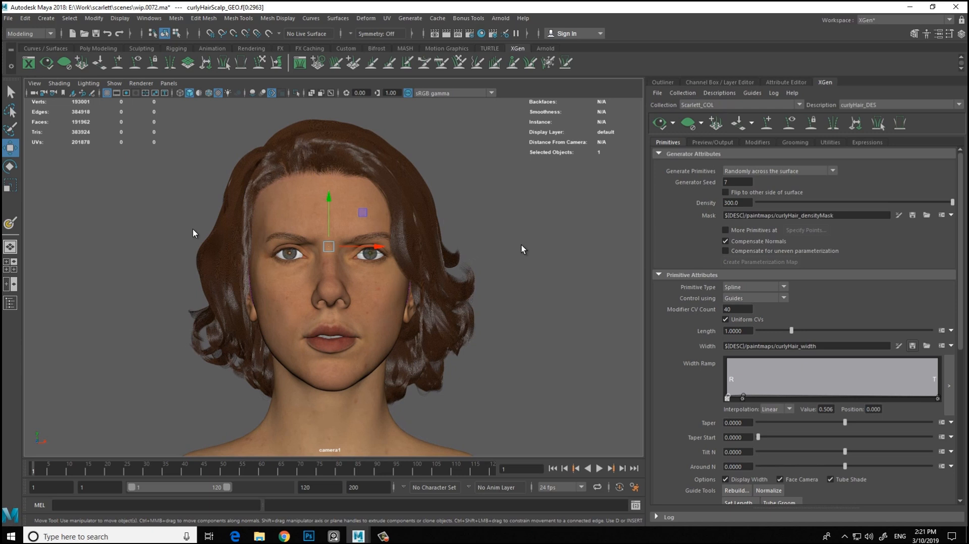
{"action": "right_click_drag", "start_coordinate": [522, 248], "coordinate": [522, 247], "text": "alt"}
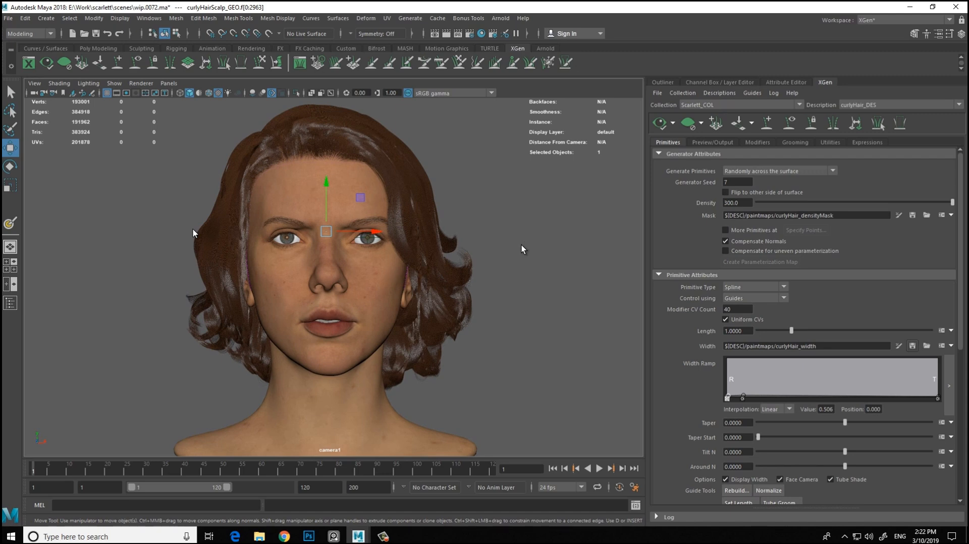
Step: Try reshaping the Clumping1 Clump Scale ramp with two extra points near the root, including one at position 0.285, then remove them
{"action": "left_click_drag", "start_coordinate": [522, 247], "coordinate": [521, 248], "text": "alt"}
{"action": "left_click", "coordinate": [689, 189]}
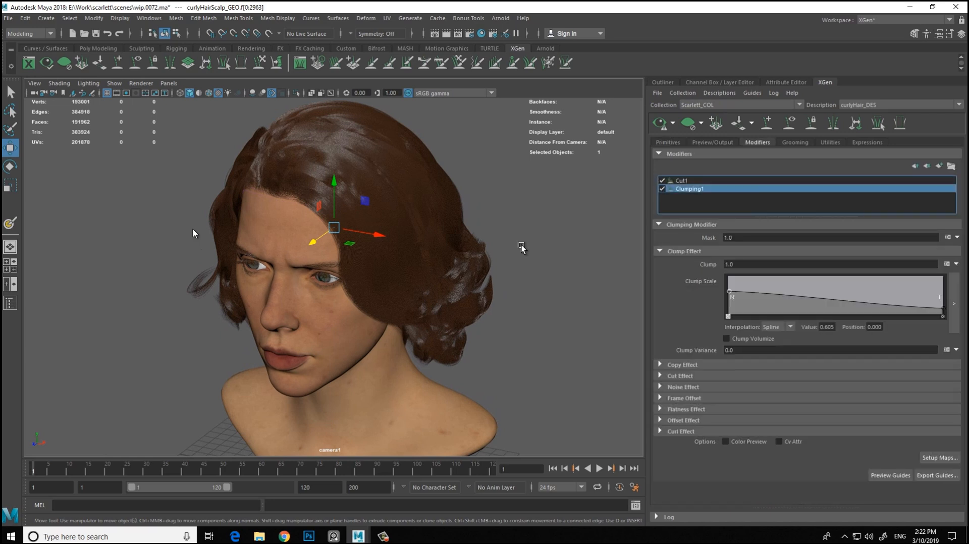
{"action": "left_click_drag", "start_coordinate": [750, 295], "coordinate": [750, 298]}
{"action": "left_click", "coordinate": [786, 296]}
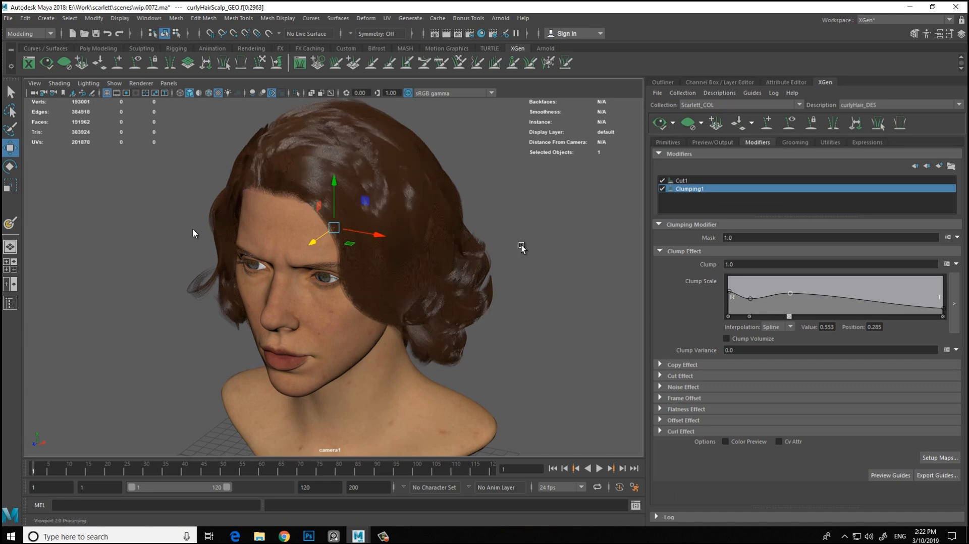
{"action": "mouse_move", "coordinate": [521, 246]}
{"action": "left_mouse_down", "text": "alt"}
{"action": "mouse_move", "coordinate": [564, 211]}
{"action": "mouse_move", "coordinate": [523, 249]}
{"action": "left_mouse_up", "text": "alt"}
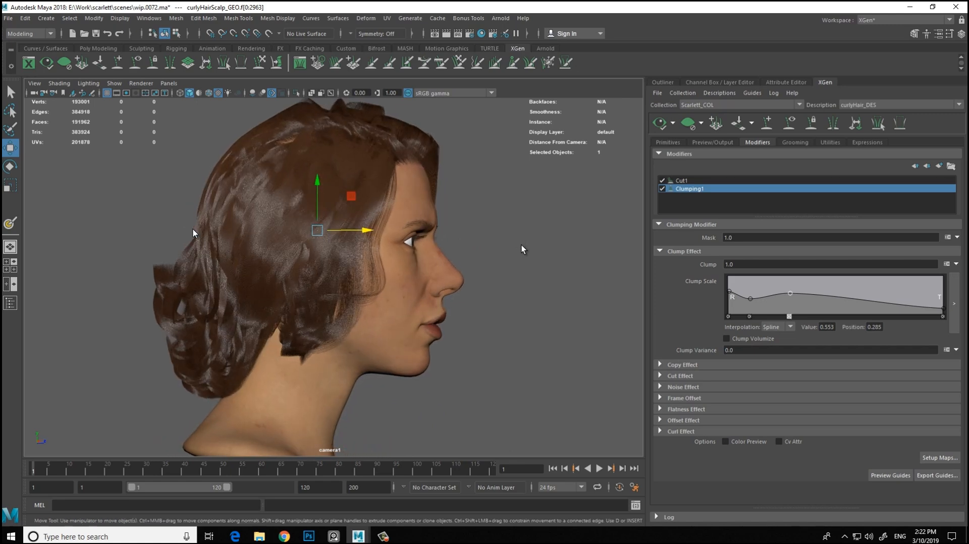
{"action": "left_click", "coordinate": [789, 316]}
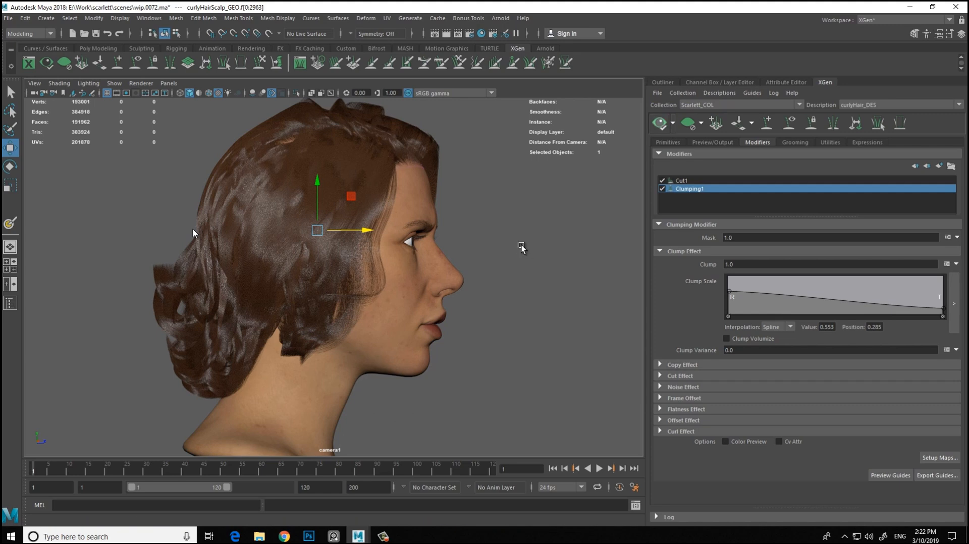
Step: Show the guides over the hair preview and examine how the strands follow them from the side, front and above
{"action": "left_click_drag", "start_coordinate": [522, 248], "coordinate": [545, 251], "text": "alt"}
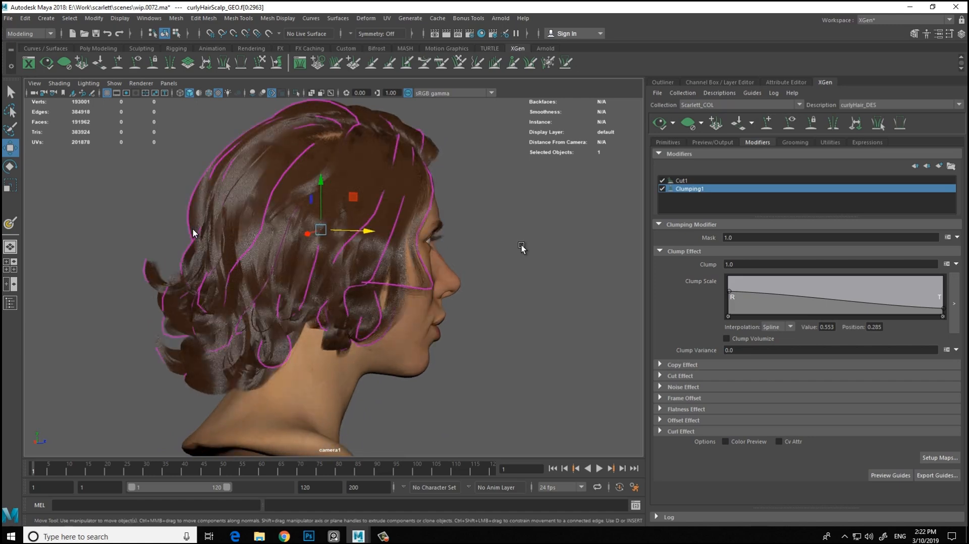
{"action": "middle_click_drag", "start_coordinate": [522, 247], "coordinate": [531, 226], "text": "alt"}
{"action": "right_click_drag", "start_coordinate": [531, 225], "coordinate": [487, 228], "text": "alt"}
{"action": "left_click_drag", "start_coordinate": [487, 228], "coordinate": [676, 235], "text": "alt"}
{"action": "left_click_drag", "start_coordinate": [522, 247], "coordinate": [358, 184], "text": "alt"}
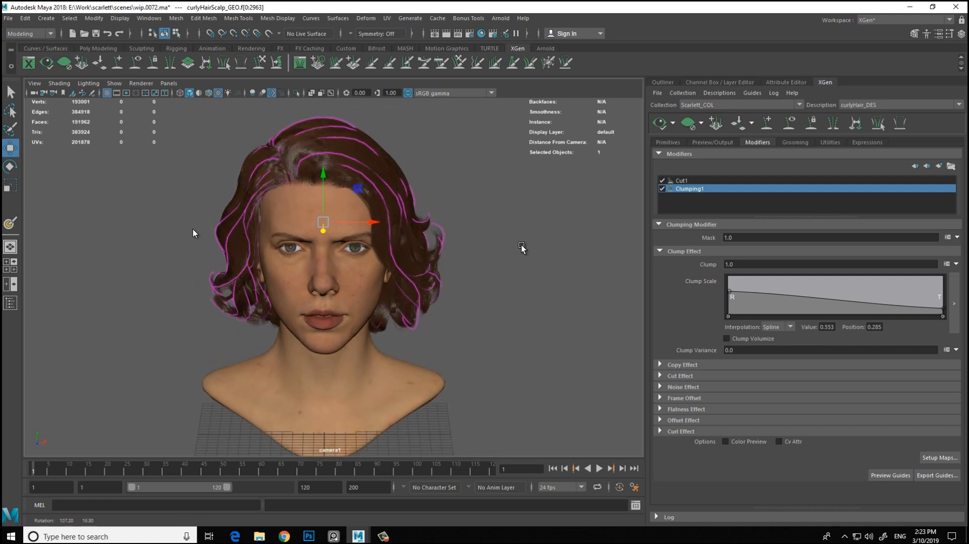
{"action": "left_click_drag", "start_coordinate": [522, 248], "coordinate": [533, 336], "text": "alt"}
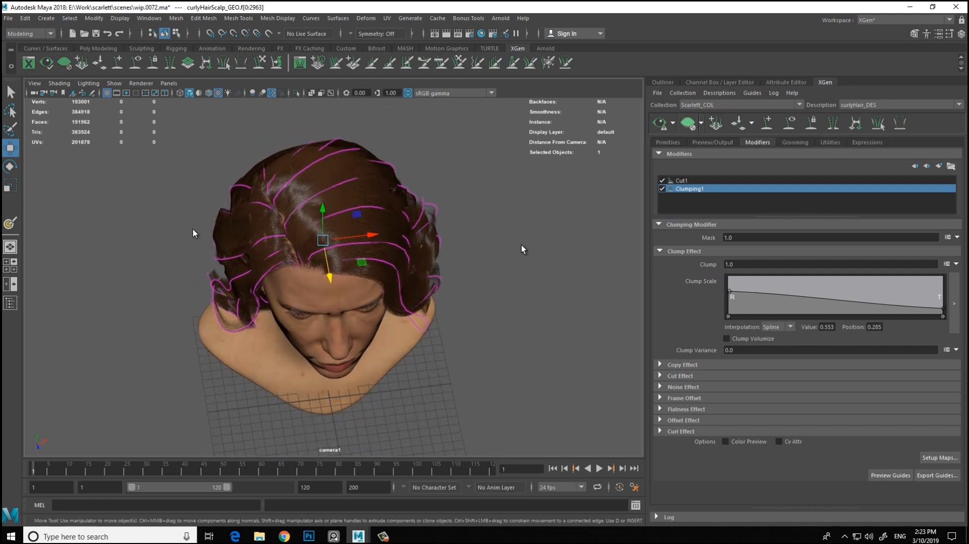
Step: Clear the hair preview and examine the spacing of the bare guides around the parting and crown
{"action": "mouse_move", "coordinate": [521, 248]}
{"action": "left_mouse_down", "text": "alt"}
{"action": "mouse_move", "coordinate": [633, 247]}
{"action": "mouse_move", "coordinate": [531, 242]}
{"action": "left_mouse_up", "text": "alt"}
{"action": "scroll", "coordinate": [522, 247], "scroll_direction": "up", "scroll_amount": 2}
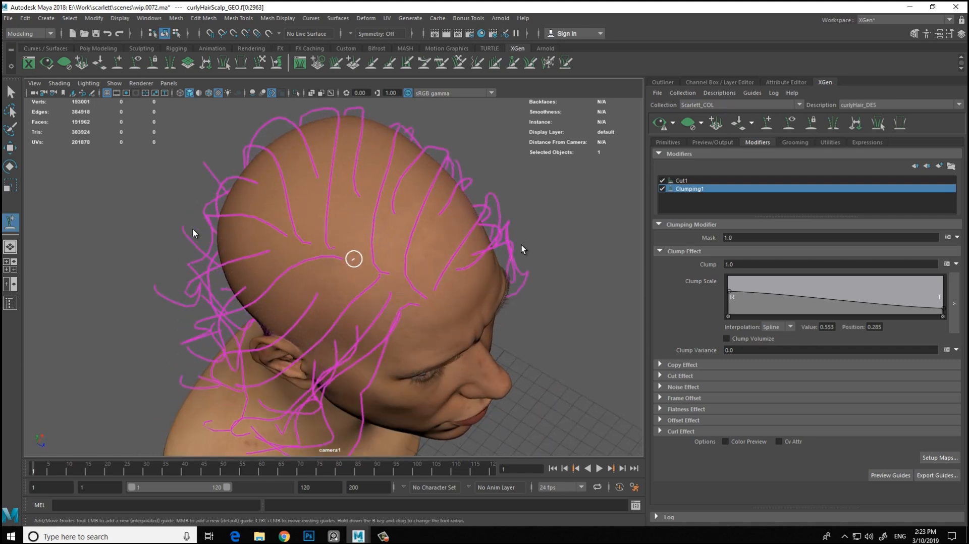
{"action": "mouse_move", "coordinate": [382, 252]}
{"action": "left_mouse_down", "text": "alt"}
{"action": "mouse_move", "coordinate": [323, 163]}
{"action": "mouse_move", "coordinate": [389, 244]}
{"action": "left_mouse_up", "text": "alt"}
{"action": "left_click_drag", "start_coordinate": [341, 288], "coordinate": [283, 207], "text": "alt"}
{"action": "middle_click_drag", "start_coordinate": [523, 250], "coordinate": [520, 291], "text": "alt"}
{"action": "left_click_drag", "start_coordinate": [524, 249], "coordinate": [465, 249], "text": "alt"}
{"action": "left_click", "coordinate": [668, 142]}
{"action": "key", "text": "w"}
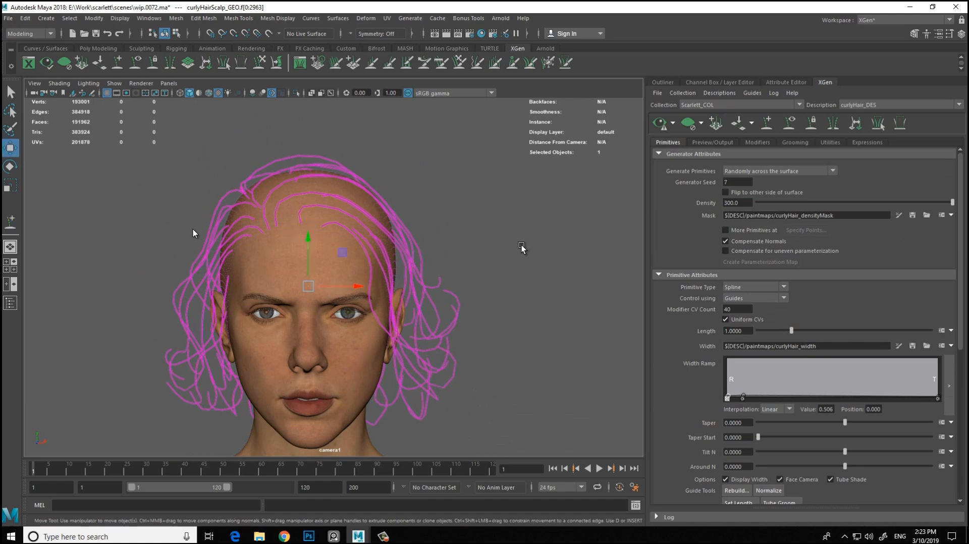
{"action": "middle_click_drag", "start_coordinate": [521, 245], "coordinate": [523, 233], "text": "alt"}
{"action": "left_click", "coordinate": [521, 246]}
{"action": "left_click_drag", "start_coordinate": [522, 246], "coordinate": [610, 297], "text": "alt"}
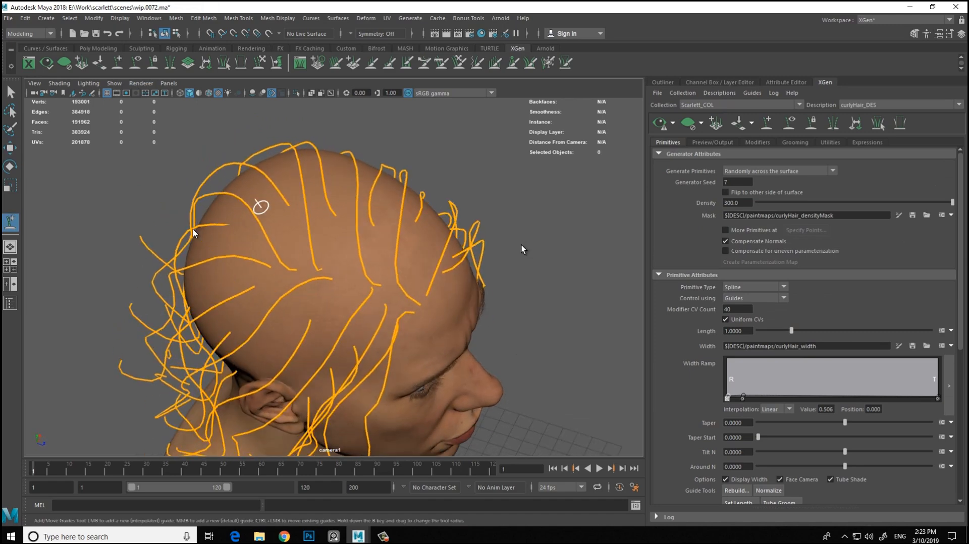
Step: Try adding a guide beside the parting on the upper scalp
{"action": "scroll", "coordinate": [522, 247], "scroll_direction": "up", "scroll_amount": 5}
{"action": "scroll", "coordinate": [522, 250], "scroll_direction": "down", "scroll_amount": 8}
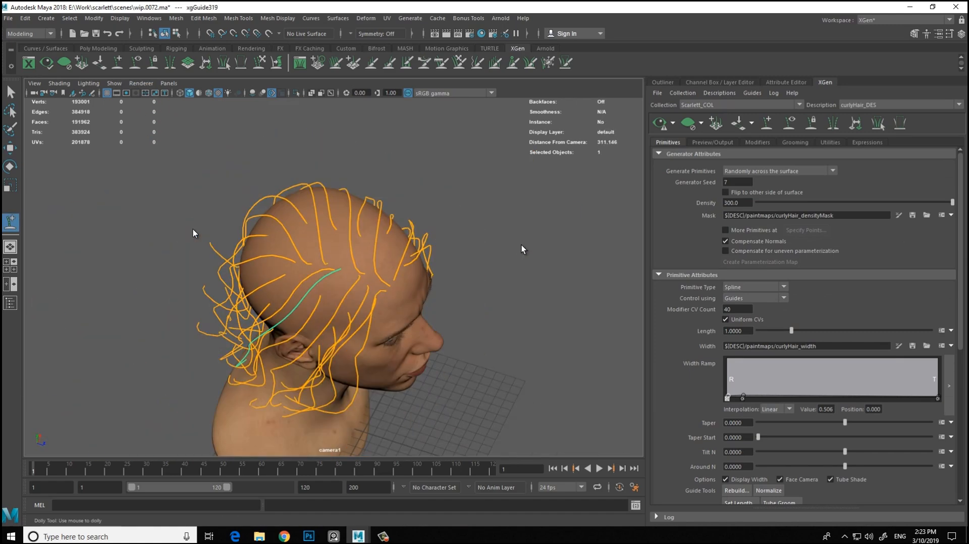
{"action": "left_click_drag", "start_coordinate": [522, 246], "coordinate": [474, 227], "text": "alt"}
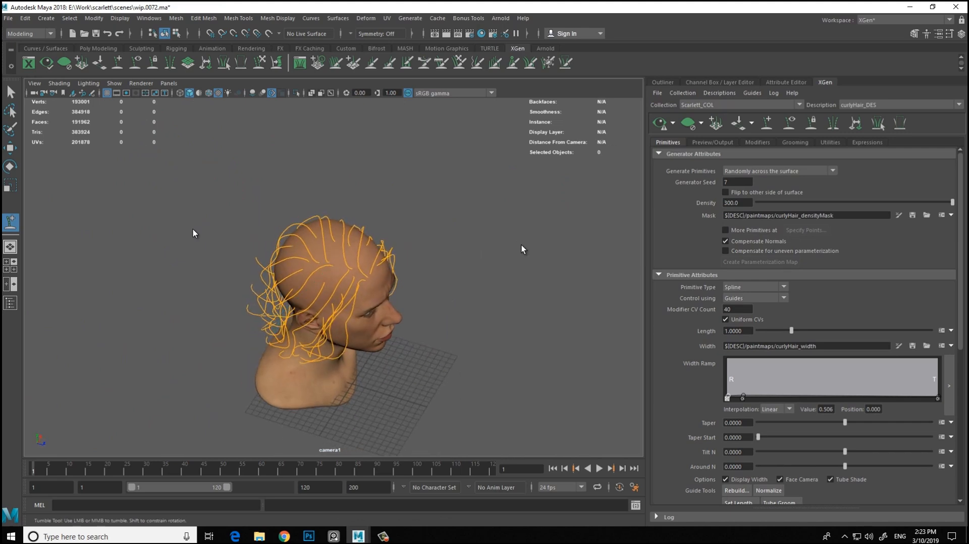
{"action": "scroll", "coordinate": [522, 249], "scroll_direction": "up", "scroll_amount": 5}
{"action": "left_click", "coordinate": [395, 181]}
{"action": "scroll", "coordinate": [522, 249], "scroll_direction": "down", "scroll_amount": 5}
{"action": "mouse_move", "coordinate": [523, 249]}
{"action": "left_mouse_down", "text": "alt"}
{"action": "mouse_move", "coordinate": [522, 237]}
{"action": "mouse_move", "coordinate": [523, 249]}
{"action": "left_mouse_up", "text": "alt"}
Step: Add a guide in the gap behind the parting on top of the scalp and adjust its root position
{"action": "scroll", "coordinate": [522, 249], "scroll_direction": "up", "scroll_amount": 6}
{"action": "left_click", "coordinate": [339, 242]}
{"action": "scroll", "coordinate": [522, 249], "scroll_direction": "down", "scroll_amount": 5}
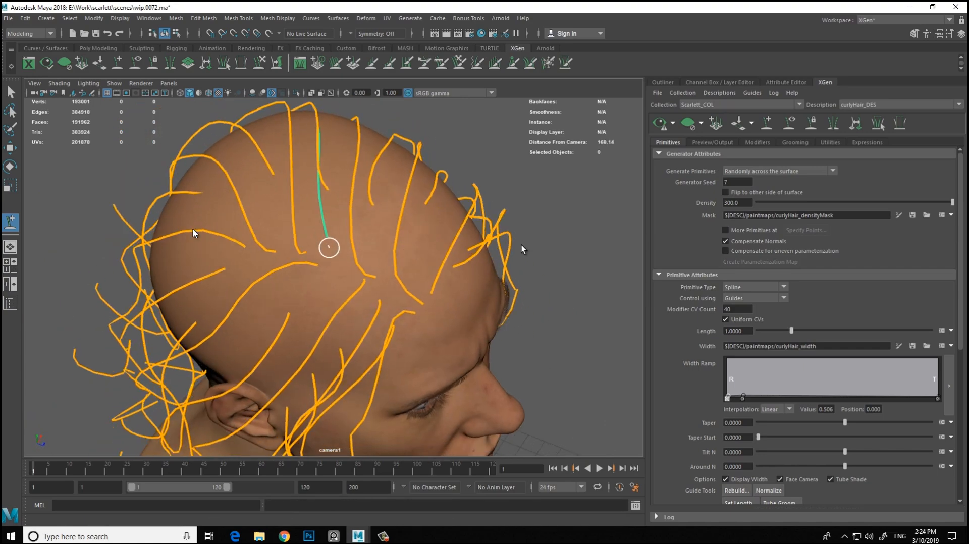
{"action": "left_click_drag", "start_coordinate": [327, 237], "coordinate": [333, 252], "text": "alt"}
{"action": "scroll", "coordinate": [364, 283], "scroll_direction": "up", "scroll_amount": 5}
{"action": "left_click", "coordinate": [359, 336]}
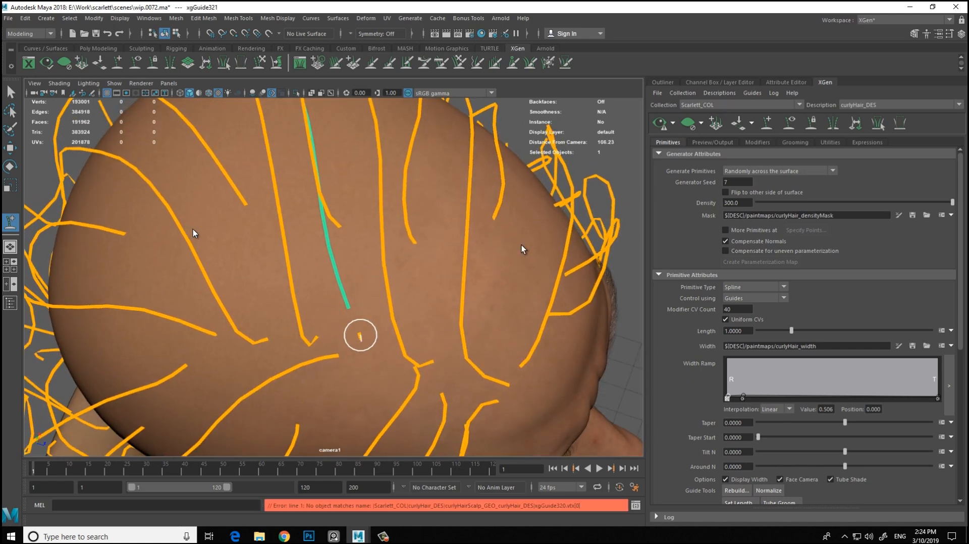
{"action": "scroll", "coordinate": [353, 288], "scroll_direction": "down", "scroll_amount": 5}
{"action": "scroll", "coordinate": [375, 303], "scroll_direction": "up", "scroll_amount": 6}
{"action": "left_click_drag", "start_coordinate": [353, 283], "coordinate": [359, 301]}
{"action": "scroll", "coordinate": [522, 249], "scroll_direction": "down", "scroll_amount": 6}
Step: Rebuild the new guide with a CV count of 12
{"action": "left_click_drag", "start_coordinate": [523, 249], "coordinate": [521, 245], "text": "alt"}
{"action": "scroll", "coordinate": [521, 245], "scroll_direction": "up", "scroll_amount": 3}
{"action": "scroll", "coordinate": [521, 245], "scroll_direction": "up", "scroll_amount": 3}
{"action": "scroll", "coordinate": [522, 245], "scroll_direction": "up", "scroll_amount": 2}
{"action": "scroll", "coordinate": [521, 245], "scroll_direction": "down", "scroll_amount": 2}
{"action": "scroll", "coordinate": [521, 245], "scroll_direction": "down", "scroll_amount": 3}
{"action": "scroll", "coordinate": [736, 356], "scroll_direction": "down", "scroll_amount": 4}
{"action": "left_click", "coordinate": [737, 355]}
{"action": "key", "text": "Return"}
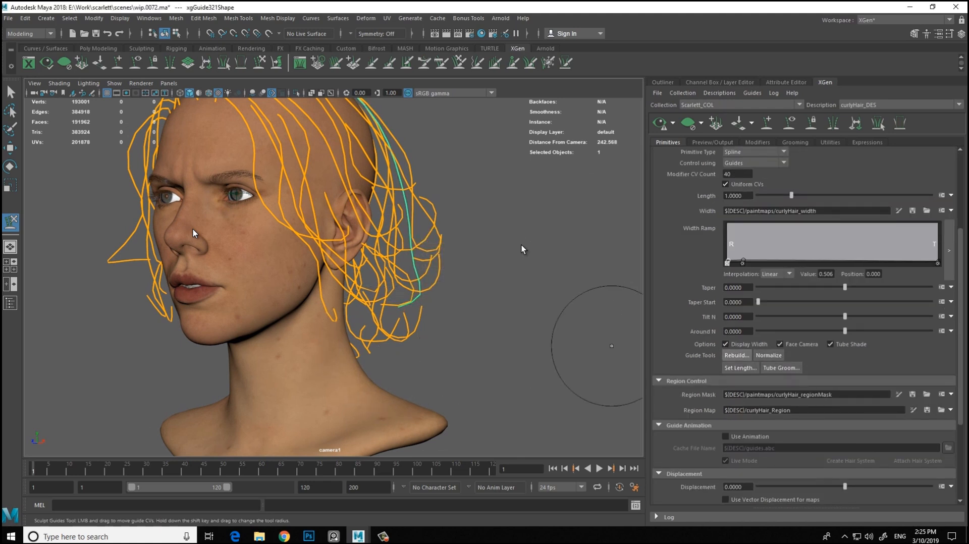
{"action": "left_click", "coordinate": [737, 355]}
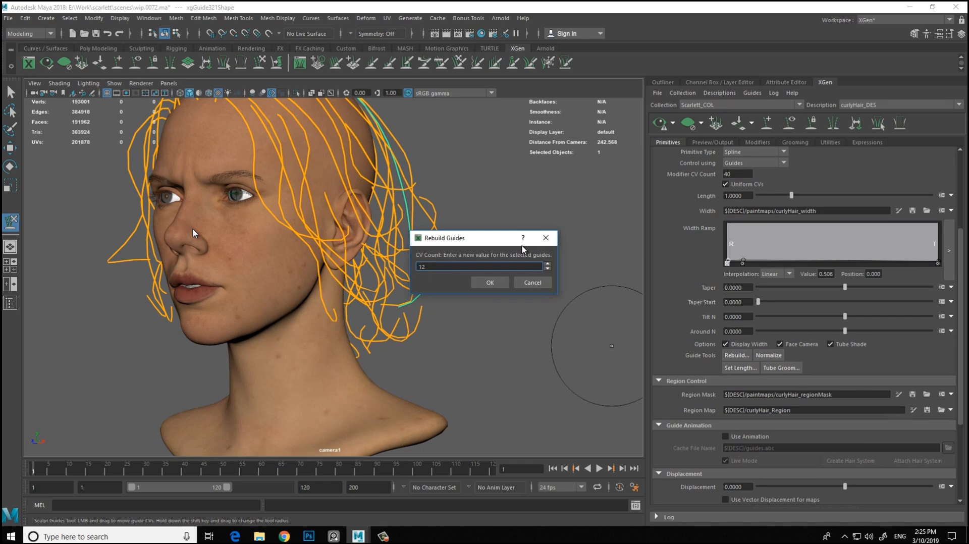
{"action": "key", "text": "Return"}
Step: Sculpt the lower end of the new guide so it curls in with the neighbouring guides behind the ear
{"action": "left_click_drag", "start_coordinate": [471, 212], "coordinate": [439, 316], "text": "alt"}
{"action": "right_click_drag", "start_coordinate": [439, 316], "coordinate": [426, 364], "text": "alt"}
{"action": "mouse_move", "coordinate": [430, 323]}
{"action": "left_mouse_down"}
{"action": "mouse_move", "coordinate": [432, 343]}
{"action": "mouse_move", "coordinate": [350, 348]}
{"action": "mouse_move", "coordinate": [334, 316]}
{"action": "left_mouse_up"}
{"action": "mouse_move", "coordinate": [427, 300]}
{"action": "left_mouse_down", "text": "shift"}
{"action": "mouse_move", "coordinate": [442, 198]}
{"action": "mouse_move", "coordinate": [413, 198]}
{"action": "mouse_move", "coordinate": [371, 247]}
{"action": "left_mouse_up", "text": "shift"}
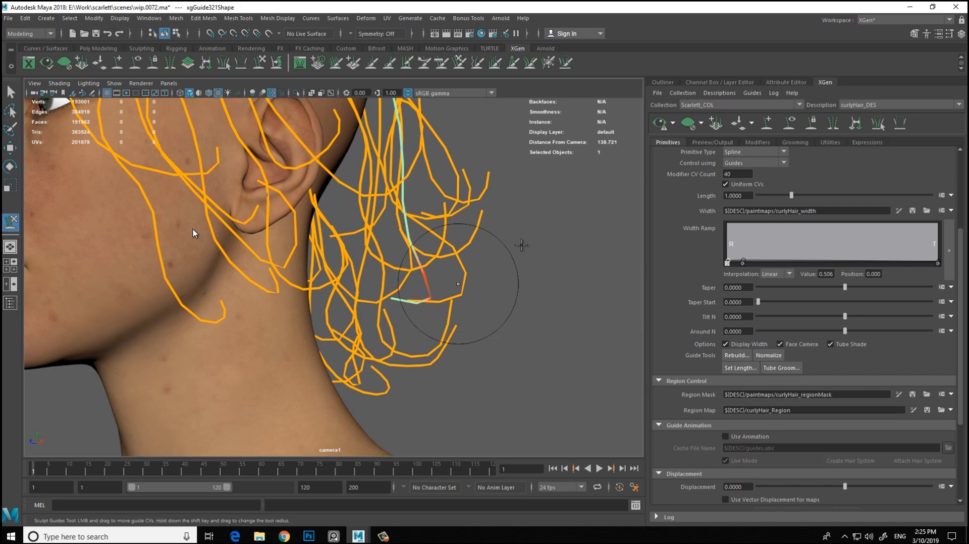
{"action": "right_click_drag", "start_coordinate": [446, 256], "coordinate": [423, 273], "text": "alt"}
{"action": "left_click_drag", "start_coordinate": [449, 230], "coordinate": [469, 276], "text": "alt"}
Step: Examine the sculpted guide's shape against its neighbours from the side, front and above
{"action": "left_click_drag", "start_coordinate": [522, 245], "coordinate": [521, 245], "text": "alt"}
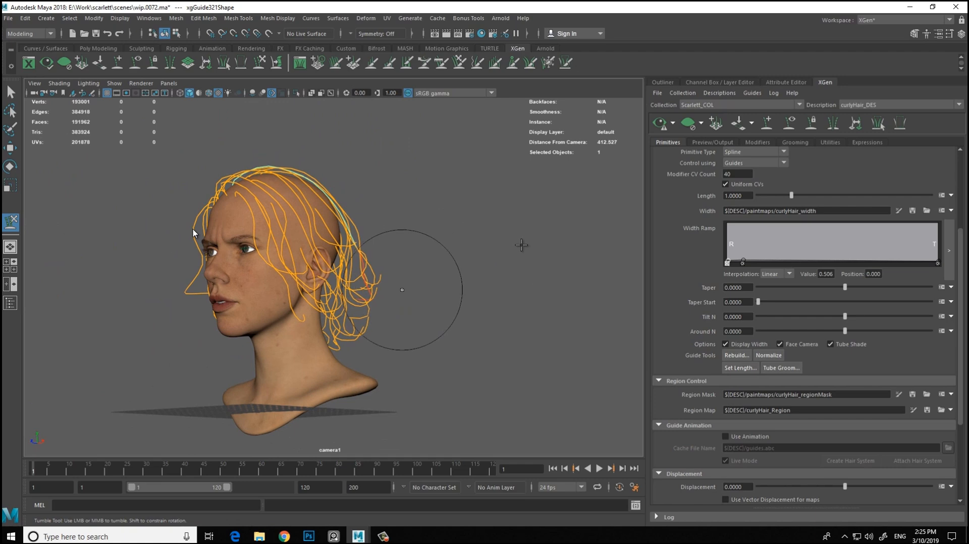
{"action": "right_click_drag", "start_coordinate": [521, 244], "coordinate": [521, 245], "text": "alt"}
{"action": "left_click_drag", "start_coordinate": [522, 245], "coordinate": [522, 245], "text": "alt"}
{"action": "right_click_drag", "start_coordinate": [522, 245], "coordinate": [522, 244], "text": "alt"}
{"action": "left_click_drag", "start_coordinate": [396, 205], "coordinate": [384, 227], "text": "alt"}
{"action": "right_click_drag", "start_coordinate": [383, 228], "coordinate": [245, 212], "text": "alt"}
{"action": "left_click_drag", "start_coordinate": [244, 212], "coordinate": [323, 217], "text": "alt"}
{"action": "middle_click_drag", "start_coordinate": [323, 217], "coordinate": [328, 163], "text": "alt"}
{"action": "left_click_drag", "start_coordinate": [328, 162], "coordinate": [478, 222], "text": "alt"}
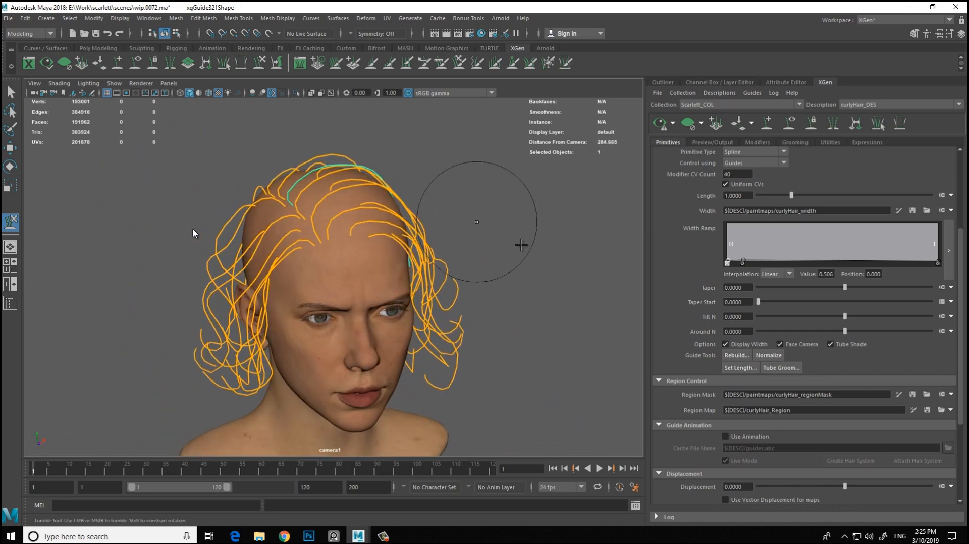
{"action": "key", "text": "w"}
{"action": "right_click_drag", "start_coordinate": [439, 209], "coordinate": [349, 209], "text": "alt"}
Step: Isolate curlyHairScalp_GEO together with its guides in the viewport
{"action": "left_click_drag", "start_coordinate": [521, 246], "coordinate": [523, 250], "text": "alt"}
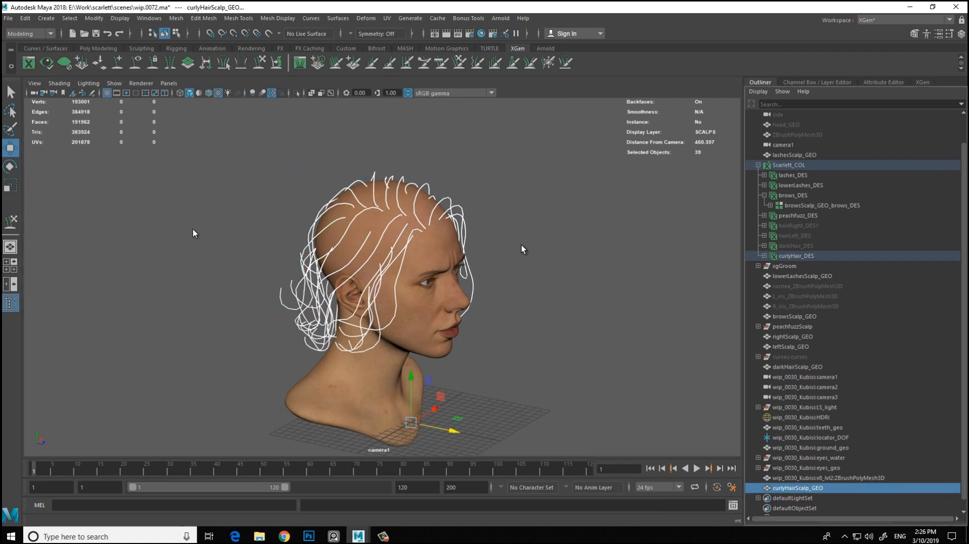
{"action": "key", "text": "ctrl+a"}
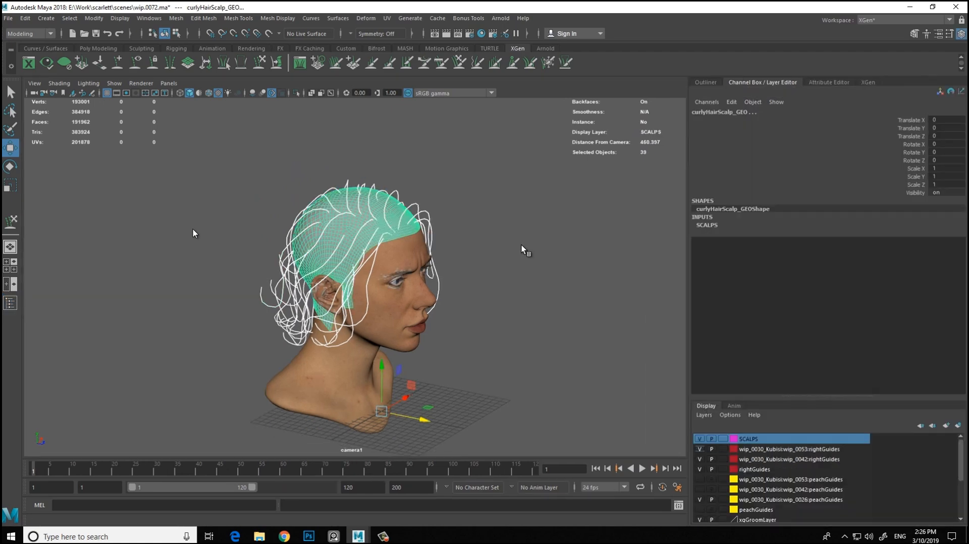
{"action": "key", "text": "ctrl+1"}
{"action": "left_click_drag", "start_coordinate": [522, 248], "coordinate": [482, 283], "text": "alt"}
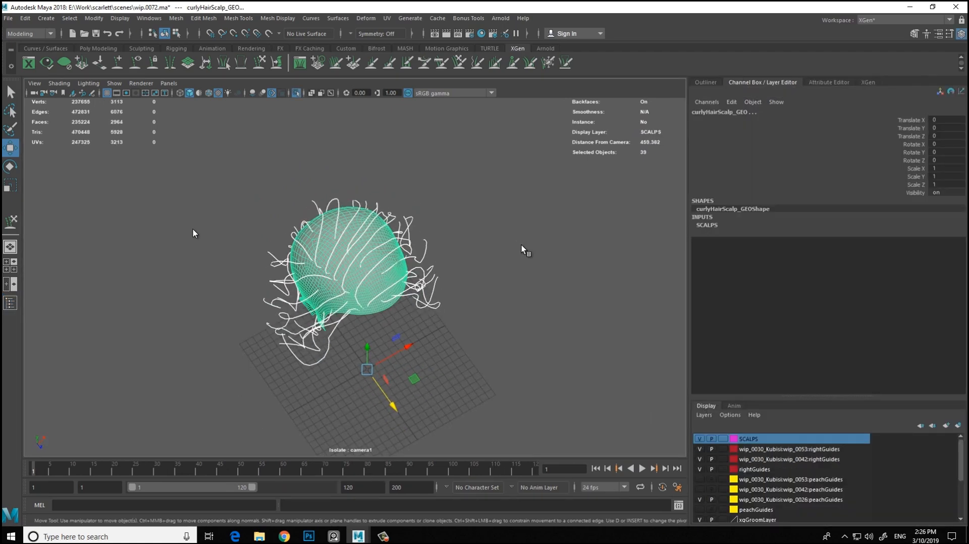
{"action": "scroll", "coordinate": [807, 324], "scroll_direction": "down", "scroll_amount": 3}
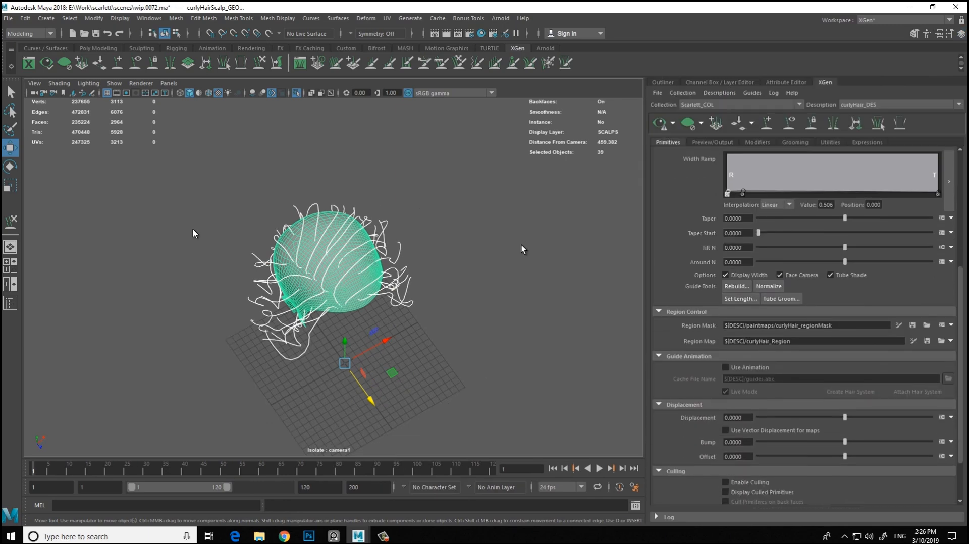
Step: Start 3D painting the curlyHair_Region map on the scalp, focusing on the red-cyan border near the parting
{"action": "left_click", "coordinate": [913, 329]}
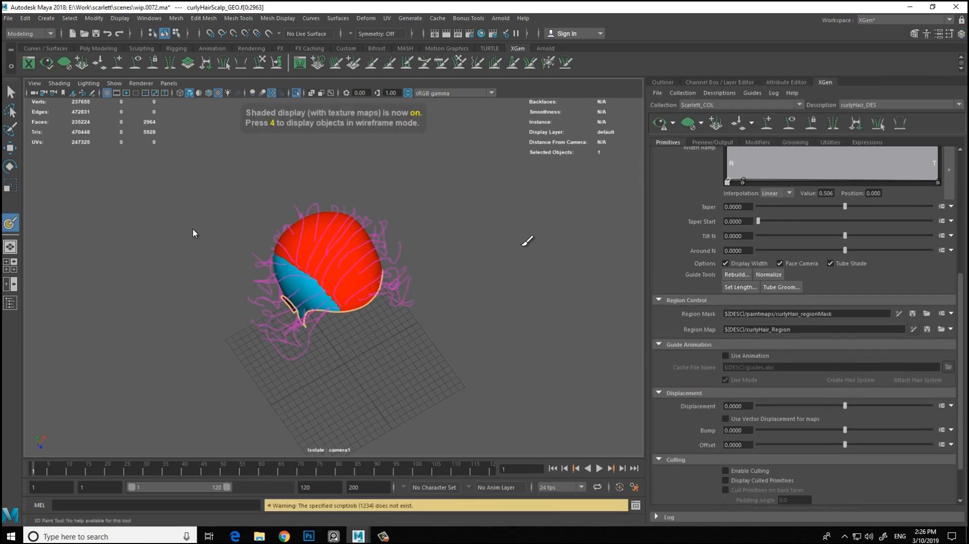
{"action": "middle_click_drag", "start_coordinate": [521, 246], "coordinate": [521, 244], "text": "alt"}
{"action": "right_click_drag", "start_coordinate": [522, 244], "coordinate": [521, 246], "text": "alt"}
{"action": "left_click_drag", "start_coordinate": [521, 245], "coordinate": [521, 245], "text": "alt"}
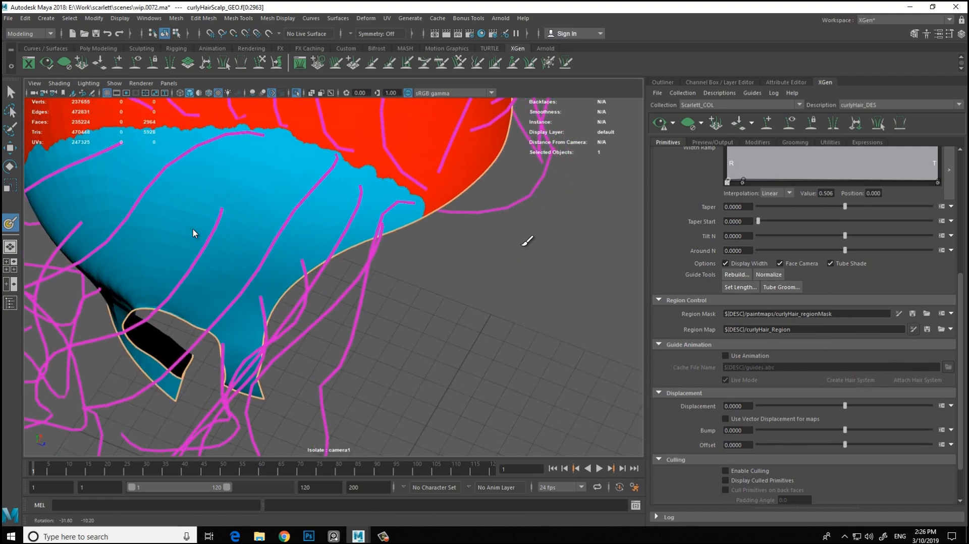
{"action": "middle_click_drag", "start_coordinate": [522, 245], "coordinate": [521, 246], "text": "alt"}
{"action": "right_click_drag", "start_coordinate": [521, 246], "coordinate": [522, 245], "text": "alt"}
Step: Set up the solid Artisan brush at about 0.21 radius and extend the cyan region around the guide roots along the parting
{"action": "double_click", "coordinate": [10, 223]}
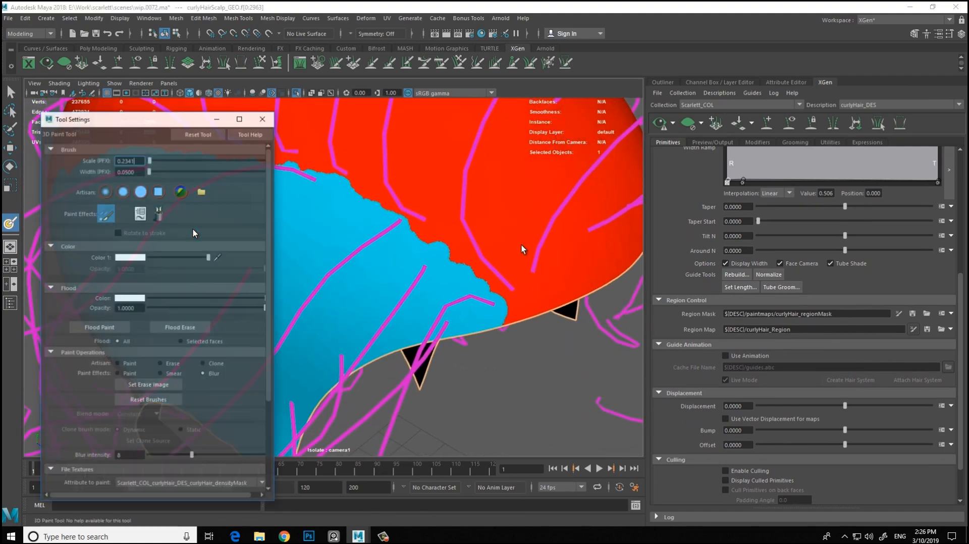
{"action": "left_click", "coordinate": [263, 118]}
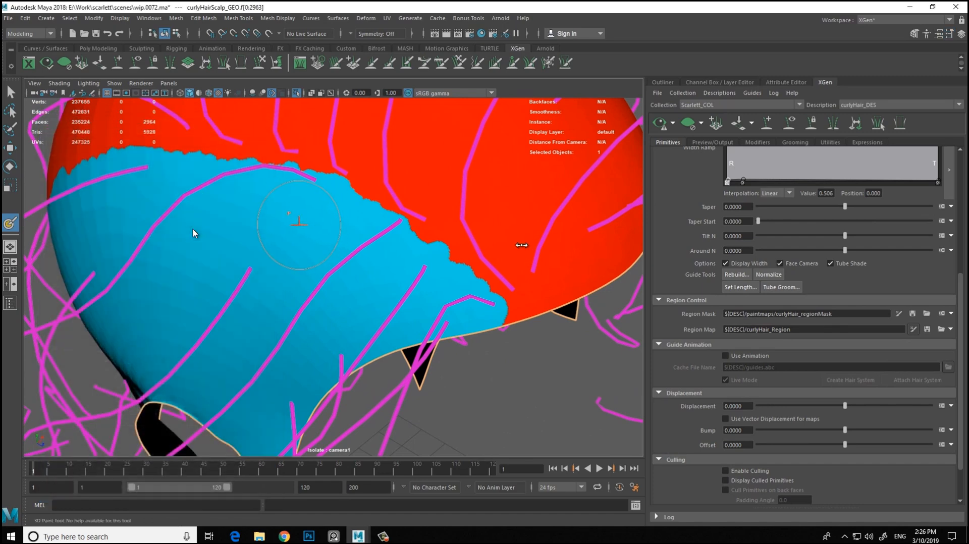
{"action": "left_click_drag", "start_coordinate": [527, 242], "coordinate": [527, 240], "text": "alt"}
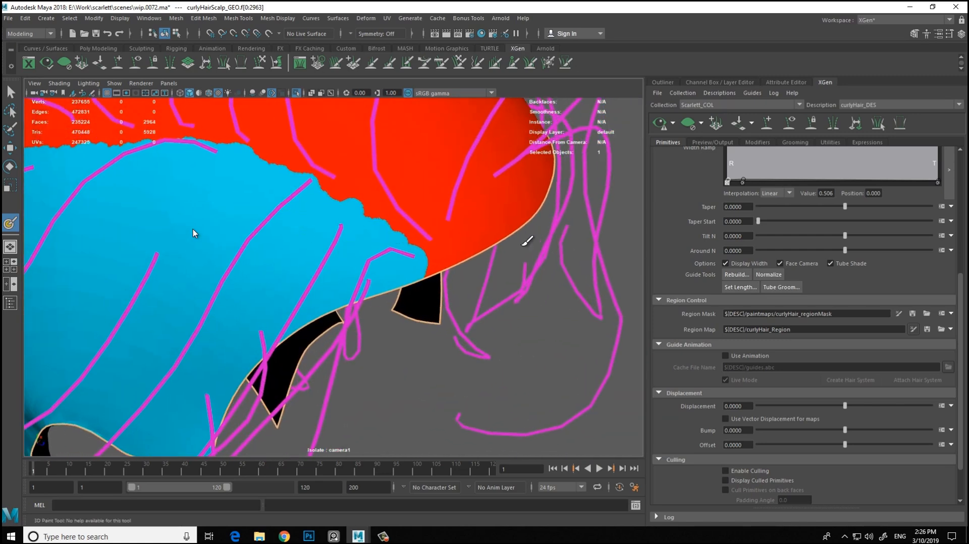
{"action": "middle_click_drag", "start_coordinate": [313, 237], "coordinate": [325, 252], "text": "alt"}
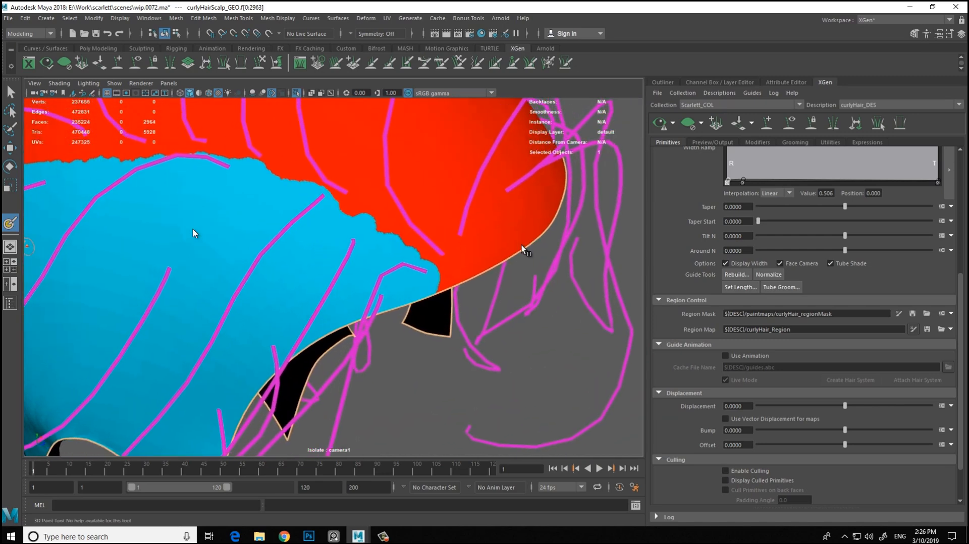
Step: Switch the paint colour to red and touch up the region border between the guide roots at the parting
{"action": "double_click", "coordinate": [10, 223]}
{"action": "left_click", "coordinate": [134, 256]}
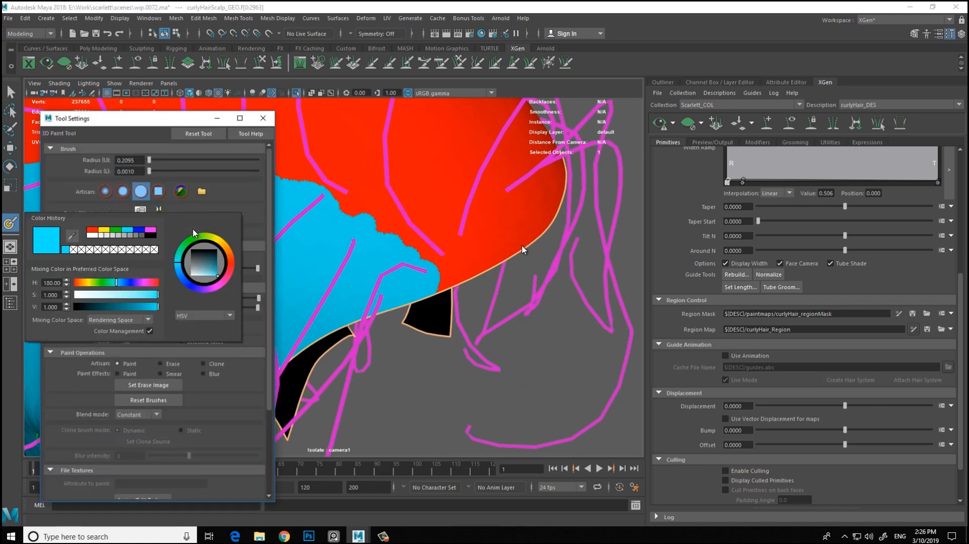
{"action": "left_click", "coordinate": [126, 259]}
{"action": "left_click", "coordinate": [84, 234]}
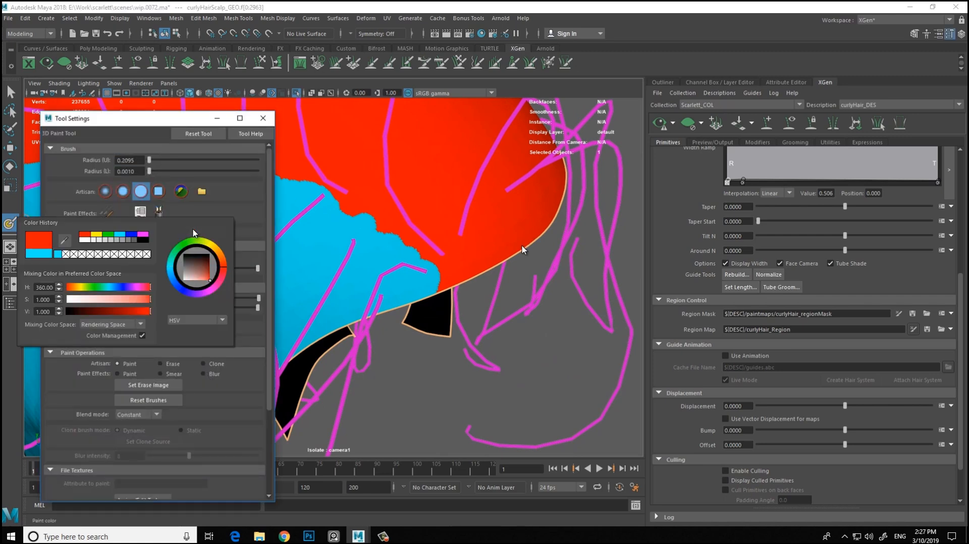
{"action": "left_click", "coordinate": [263, 118]}
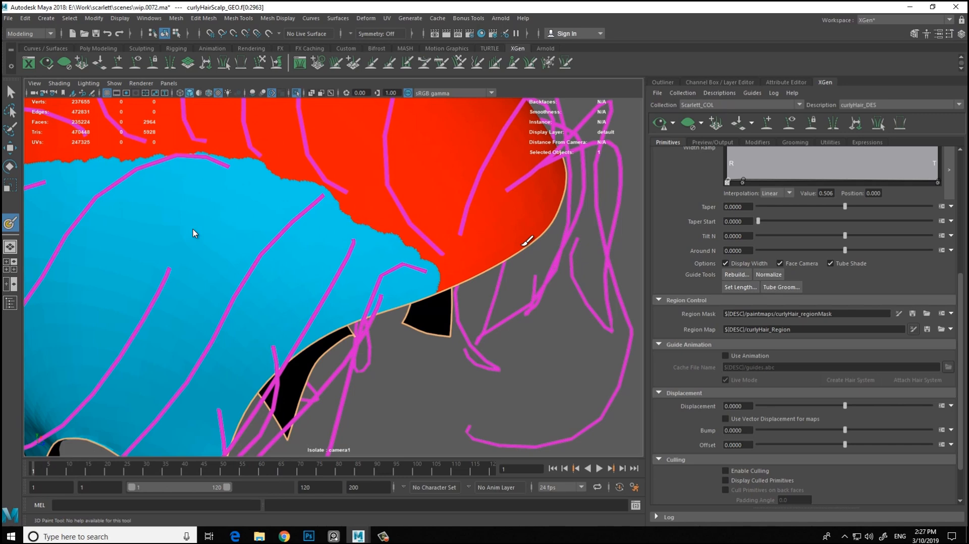
{"action": "middle_click_drag", "start_coordinate": [282, 176], "coordinate": [345, 215], "text": "alt"}
{"action": "left_click_drag", "start_coordinate": [343, 215], "coordinate": [351, 218]}
Step: Set the 3D paint colour to cyan and touch up the region map's border along the parting
{"action": "left_click_drag", "start_coordinate": [283, 273], "coordinate": [343, 280], "text": "alt"}
{"action": "left_click_drag", "start_coordinate": [253, 333], "coordinate": [281, 305], "text": "alt"}
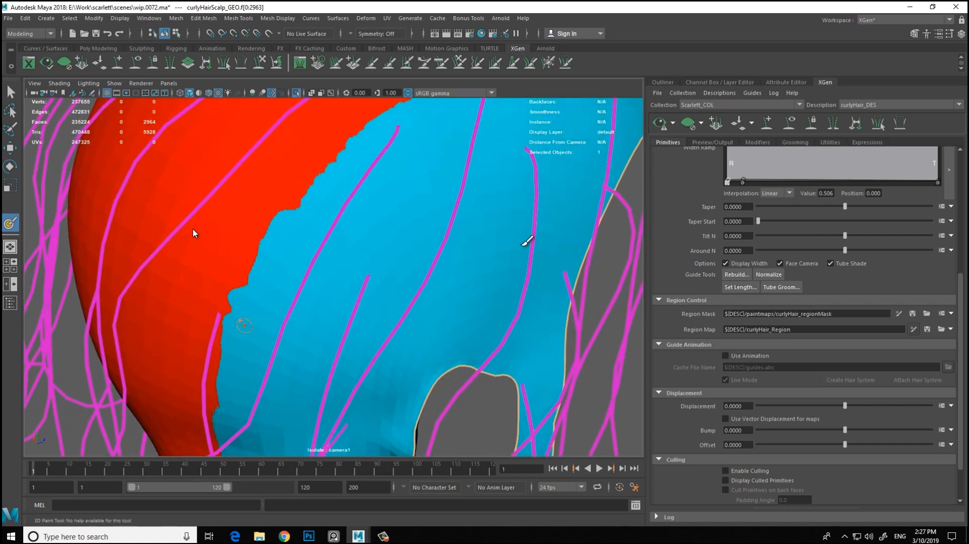
{"action": "right_click_drag", "start_coordinate": [522, 247], "coordinate": [418, 247], "text": "alt"}
{"action": "left_click_drag", "start_coordinate": [313, 237], "coordinate": [242, 267], "text": "alt"}
{"action": "right_click_drag", "start_coordinate": [196, 253], "coordinate": [268, 254], "text": "alt"}
{"action": "double_click", "coordinate": [10, 223]}
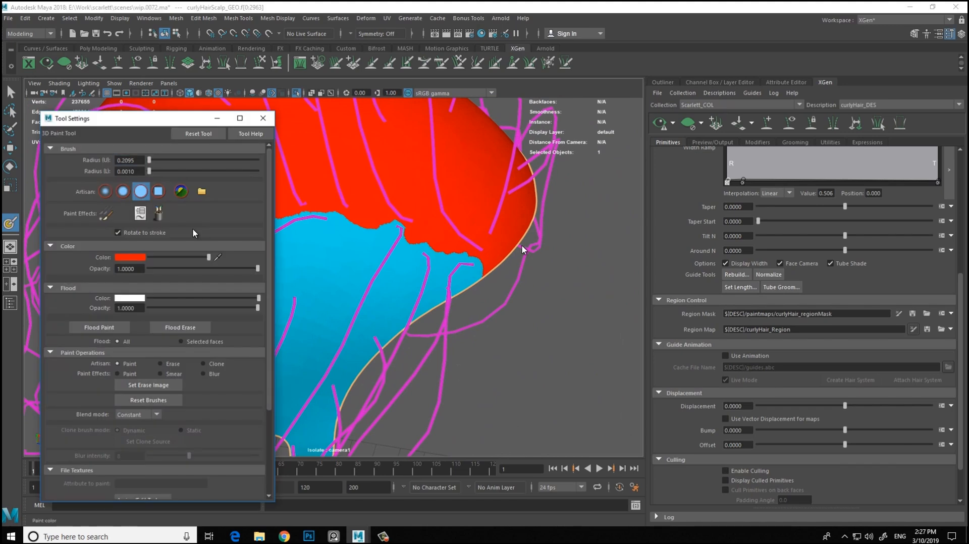
{"action": "left_click", "coordinate": [129, 257]}
{"action": "left_click", "coordinate": [121, 229]}
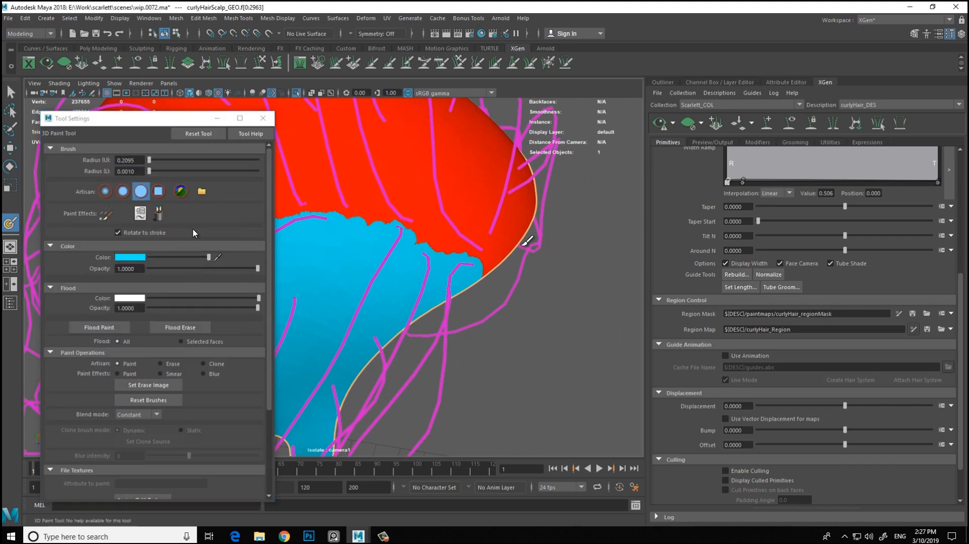
{"action": "scroll", "coordinate": [527, 241], "scroll_direction": "up", "scroll_amount": 3}
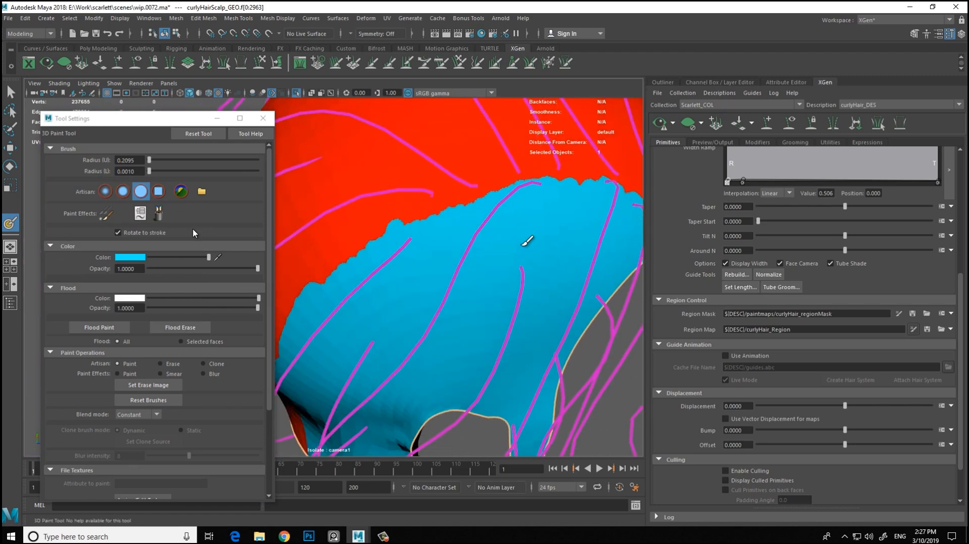
{"action": "left_click_drag", "start_coordinate": [527, 241], "coordinate": [472, 200], "text": "alt"}
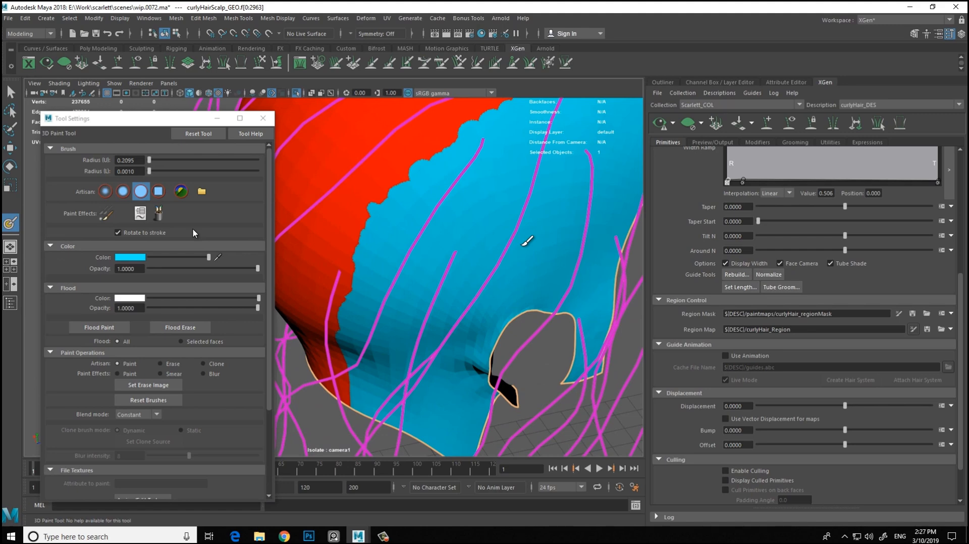
{"action": "scroll", "coordinate": [527, 241], "scroll_direction": "down", "scroll_amount": 5}
{"action": "left_click_drag", "start_coordinate": [527, 241], "coordinate": [454, 237], "text": "alt"}
{"action": "scroll", "coordinate": [528, 241], "scroll_direction": "up", "scroll_amount": 1}
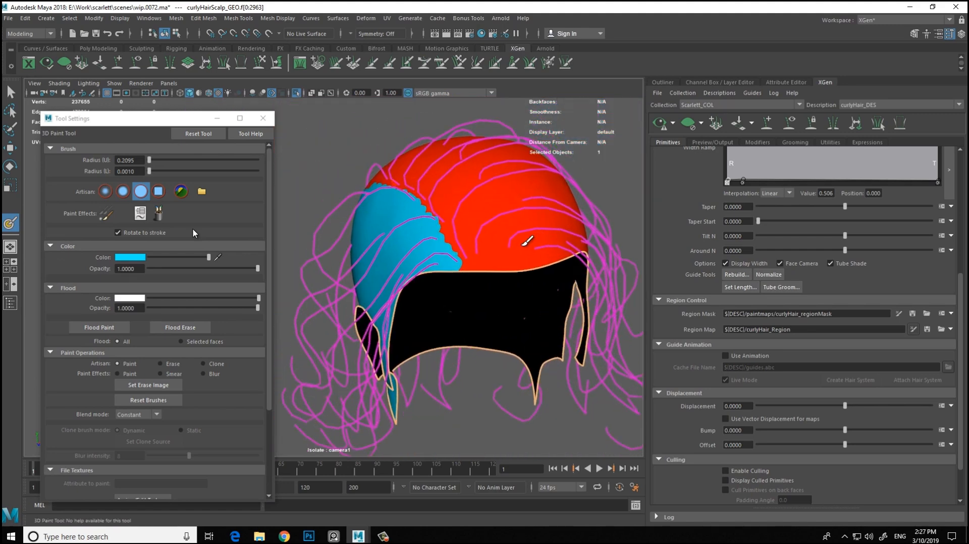
{"action": "left_click", "coordinate": [263, 118]}
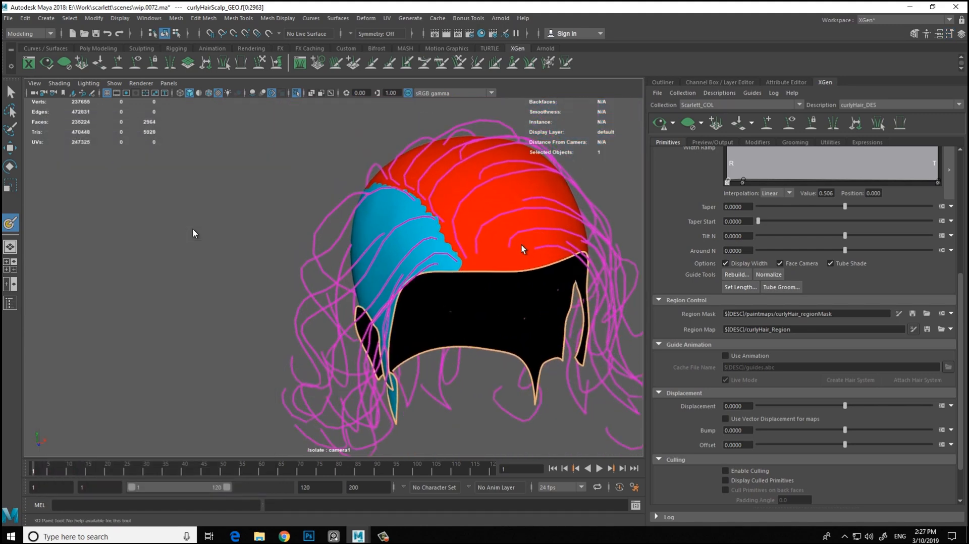
Step: Leave region painting and start 3D painting the curlyHair_densityMask map on the scalp, focusing on the front hairline
{"action": "middle_click_drag", "start_coordinate": [527, 241], "coordinate": [441, 241], "text": "alt"}
{"action": "scroll", "coordinate": [524, 239], "scroll_direction": "down", "scroll_amount": 1}
{"action": "key", "text": "w"}
{"action": "left_click", "coordinate": [521, 246]}
{"action": "scroll", "coordinate": [521, 246], "scroll_direction": "down", "scroll_amount": 3}
{"action": "mouse_move", "coordinate": [521, 246]}
{"action": "left_mouse_down", "text": "alt"}
{"action": "mouse_move", "coordinate": [522, 262]}
{"action": "mouse_move", "coordinate": [521, 246]}
{"action": "mouse_move", "coordinate": [535, 265]}
{"action": "mouse_move", "coordinate": [522, 246]}
{"action": "left_mouse_up", "text": "alt"}
{"action": "scroll", "coordinate": [522, 247], "scroll_direction": "down", "scroll_amount": 3}
{"action": "left_click_drag", "start_coordinate": [181, 372], "coordinate": [429, 197]}
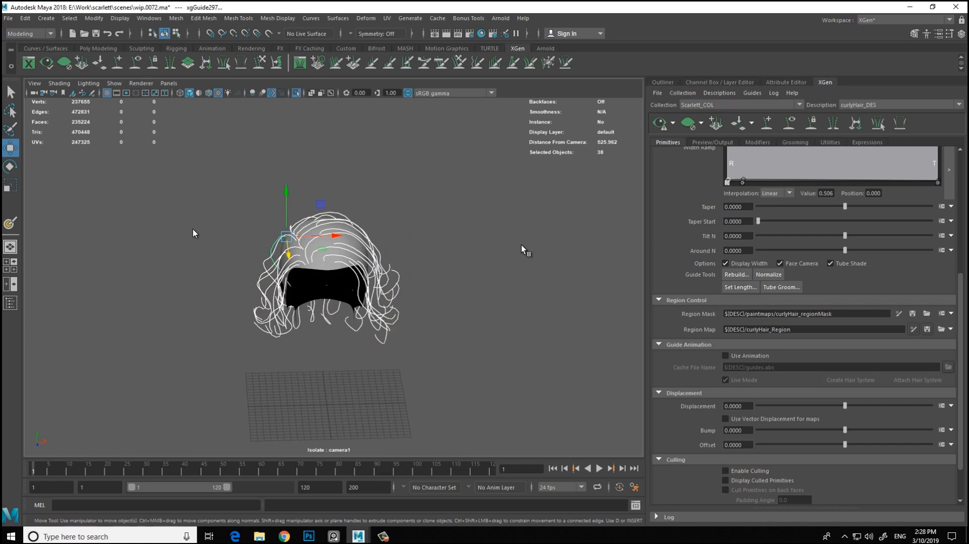
{"action": "scroll", "coordinate": [807, 323], "scroll_direction": "up", "scroll_amount": 5}
{"action": "left_click", "coordinate": [899, 215]}
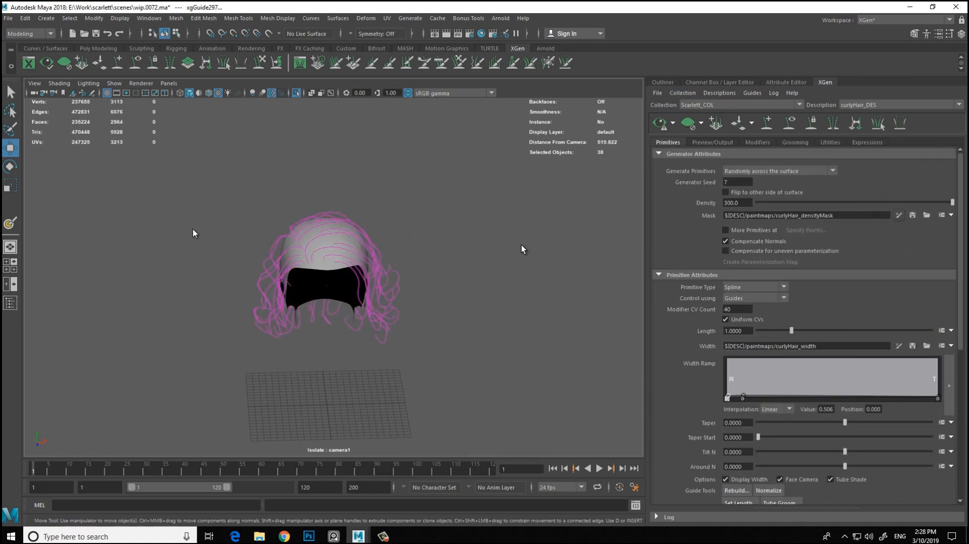
{"action": "scroll", "coordinate": [521, 246], "scroll_direction": "up", "scroll_amount": 5}
{"action": "left_click_drag", "start_coordinate": [521, 246], "coordinate": [522, 246], "text": "alt"}
{"action": "right_click_drag", "start_coordinate": [521, 246], "coordinate": [521, 246], "text": "alt"}
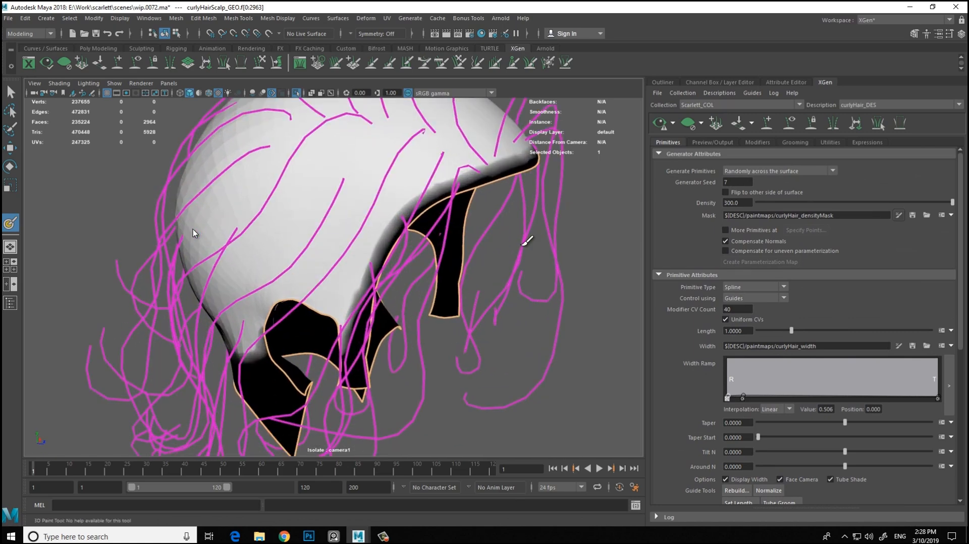
{"action": "middle_click_drag", "start_coordinate": [521, 245], "coordinate": [522, 246], "text": "alt"}
Step: Set up the solid Artisan brush with black paint and the Default blend mode for the density mask
{"action": "double_click", "coordinate": [10, 223]}
{"action": "scroll", "coordinate": [193, 232], "scroll_direction": "down", "scroll_amount": 4}
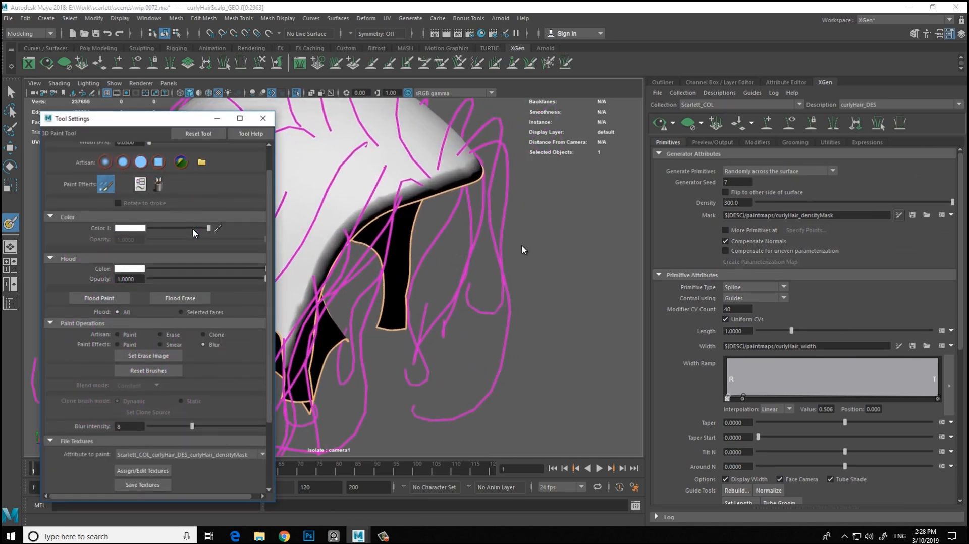
{"action": "scroll", "coordinate": [194, 233], "scroll_direction": "up", "scroll_amount": 4}
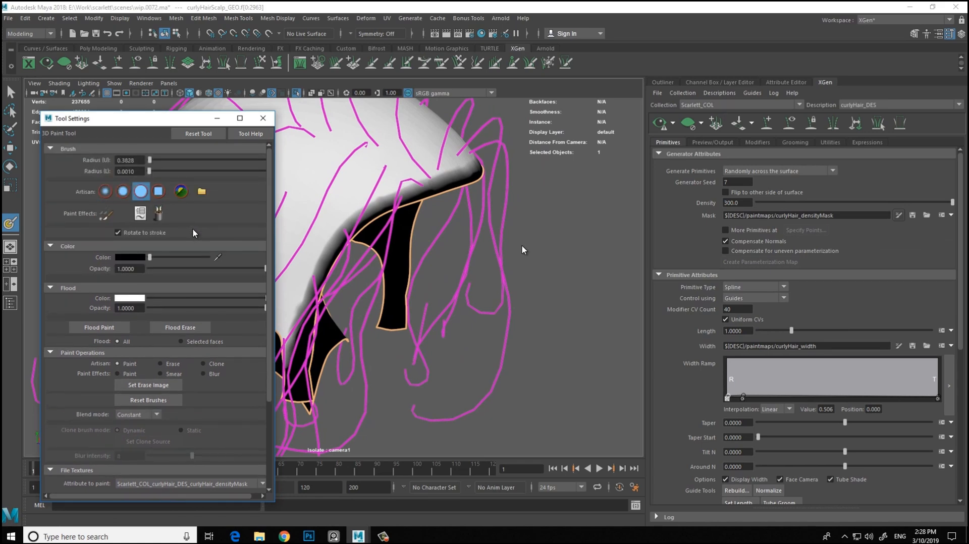
{"action": "left_click", "coordinate": [138, 414]}
{"action": "left_click", "coordinate": [134, 425]}
{"action": "left_click", "coordinate": [263, 119]}
Step: Rework the density mask's dark edge with brush strokes along the hairline from the temple towards the forehead
{"action": "scroll", "coordinate": [260, 173], "scroll_direction": "up", "scroll_amount": 6}
{"action": "left_click", "coordinate": [312, 225]}
{"action": "left_click_drag", "start_coordinate": [306, 219], "coordinate": [316, 230], "text": "ctrl"}
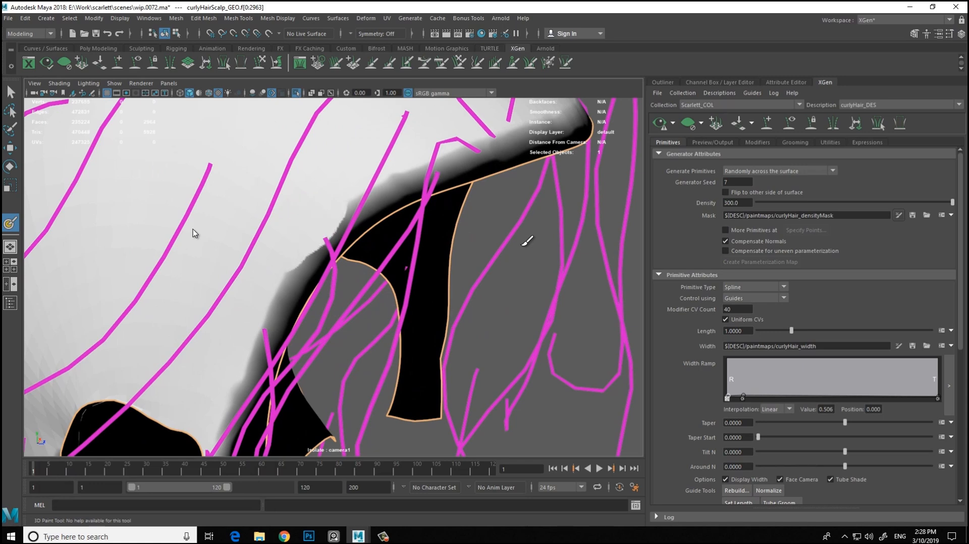
{"action": "left_click_drag", "start_coordinate": [277, 285], "coordinate": [275, 298]}
{"action": "middle_click_drag", "start_coordinate": [326, 172], "coordinate": [239, 233], "text": "alt"}
{"action": "left_click_drag", "start_coordinate": [373, 195], "coordinate": [386, 193]}
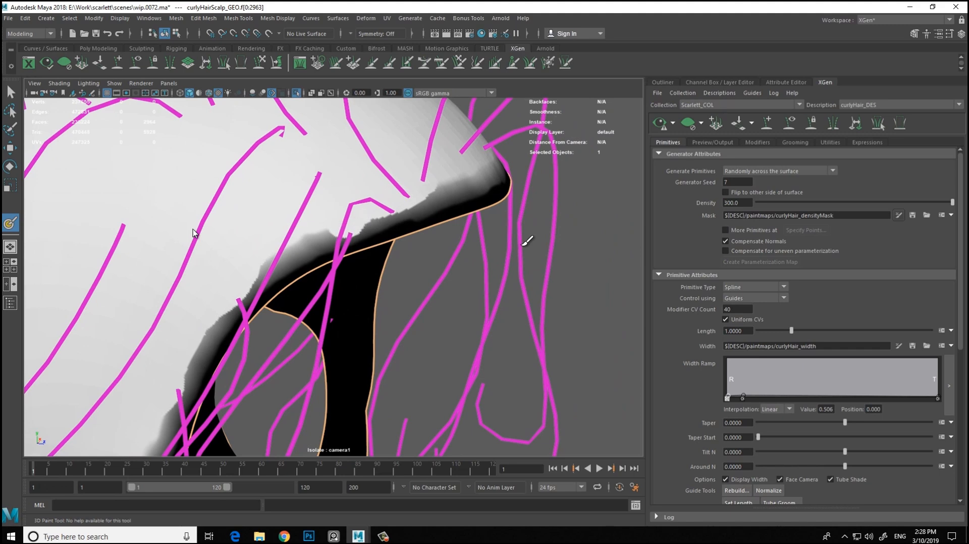
Step: Continue painting the density mask's dark edge across the forehead hairline to the opposite corner
{"action": "left_click_drag", "start_coordinate": [329, 212], "coordinate": [217, 218], "text": "alt"}
{"action": "left_click_drag", "start_coordinate": [256, 225], "coordinate": [269, 224]}
{"action": "left_click_drag", "start_coordinate": [275, 215], "coordinate": [207, 210], "text": "alt"}
{"action": "left_click_drag", "start_coordinate": [284, 204], "coordinate": [252, 205]}
{"action": "left_click_drag", "start_coordinate": [323, 215], "coordinate": [358, 201]}
{"action": "mouse_move", "coordinate": [444, 212]}
{"action": "left_mouse_down", "text": "alt"}
{"action": "mouse_move", "coordinate": [400, 214]}
{"action": "mouse_move", "coordinate": [379, 237]}
{"action": "left_mouse_up", "text": "alt"}
{"action": "left_click_drag", "start_coordinate": [371, 245], "coordinate": [414, 273]}
{"action": "right_click_drag", "start_coordinate": [394, 253], "coordinate": [303, 242], "text": "alt"}
{"action": "left_click_drag", "start_coordinate": [212, 228], "coordinate": [325, 207], "text": "alt"}
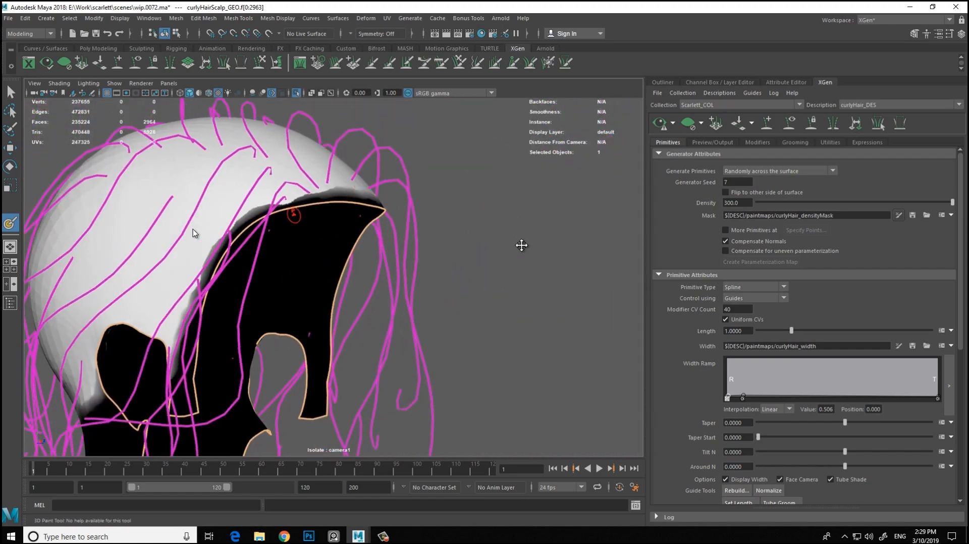
Step: Switch to the soft Artisan brush and smooth the jagged density mask edge at the temple and front hairline
{"action": "right_click_drag", "start_coordinate": [326, 207], "coordinate": [196, 290], "text": "alt"}
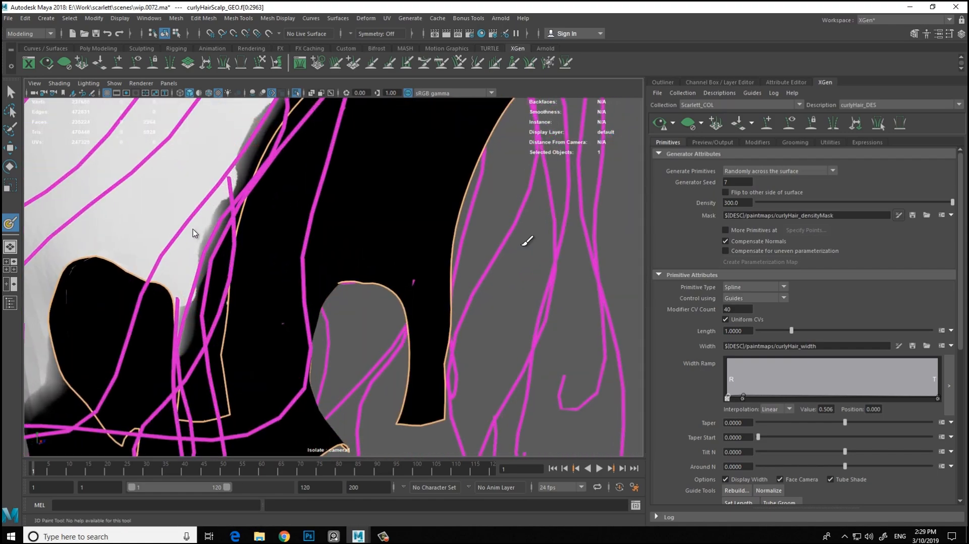
{"action": "middle_click_drag", "start_coordinate": [222, 157], "coordinate": [222, 202], "text": "alt"}
{"action": "right_click_drag", "start_coordinate": [222, 202], "coordinate": [248, 227], "text": "alt"}
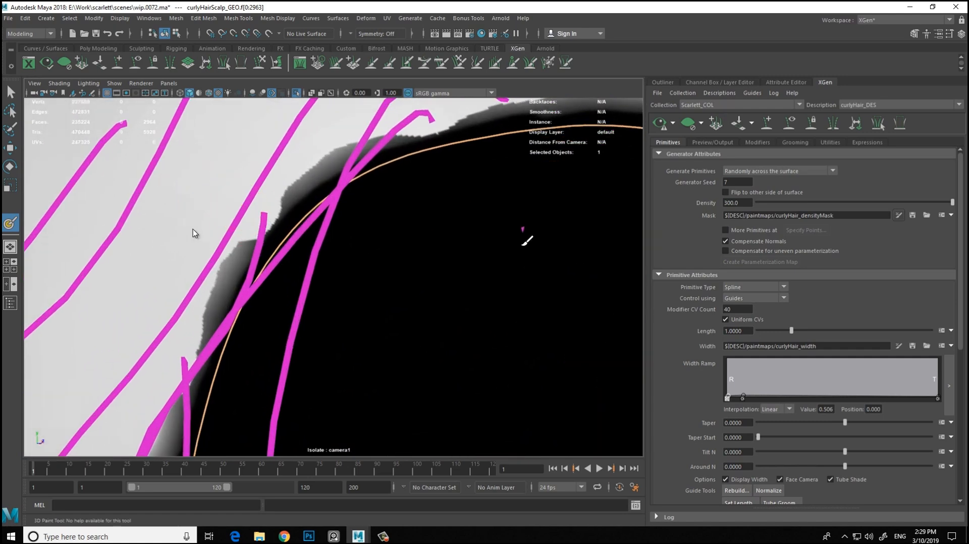
{"action": "key", "text": "ctrl+shift+t"}
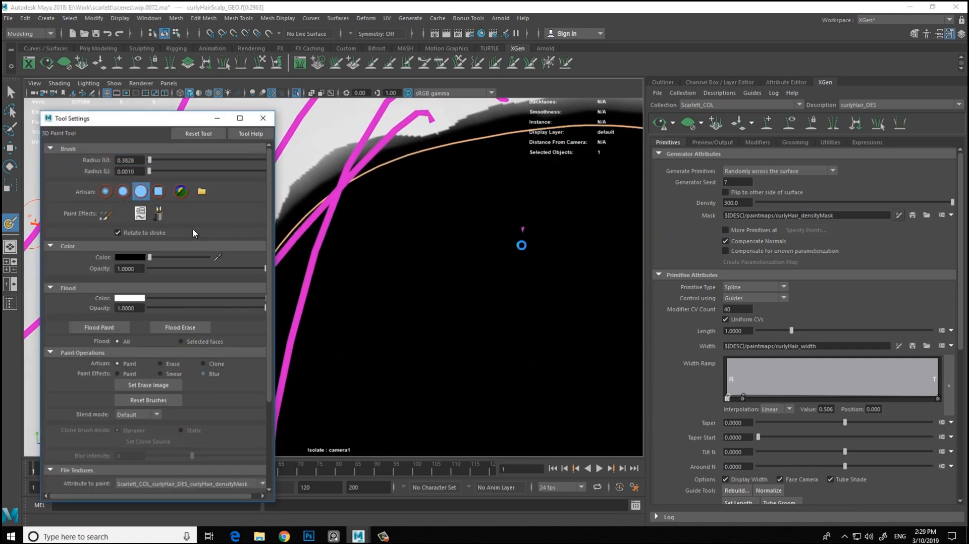
{"action": "key", "text": "ctrl+shift+t"}
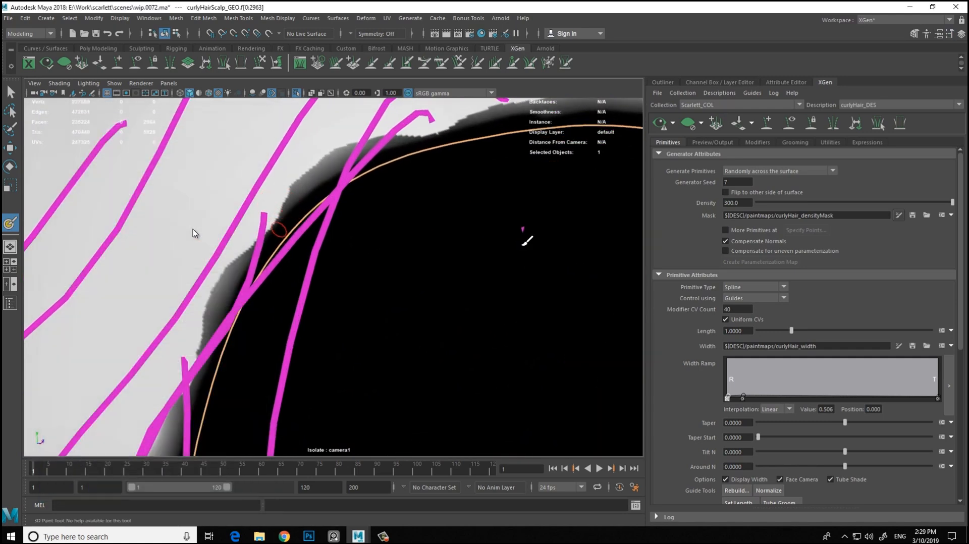
{"action": "left_click_drag", "start_coordinate": [276, 225], "coordinate": [319, 167]}
{"action": "left_click_drag", "start_coordinate": [445, 135], "coordinate": [467, 124]}
{"action": "middle_click_drag", "start_coordinate": [470, 123], "coordinate": [308, 215], "text": "alt"}
{"action": "left_click_drag", "start_coordinate": [273, 223], "coordinate": [379, 197]}
{"action": "mouse_move", "coordinate": [362, 247]}
{"action": "left_mouse_down", "text": "alt"}
{"action": "mouse_move", "coordinate": [273, 224]}
{"action": "mouse_move", "coordinate": [290, 211]}
{"action": "left_mouse_up", "text": "alt"}
Step: Paint more soft black strokes on the density mask across the front hairline and down its side edge
{"action": "double_click", "coordinate": [10, 224]}
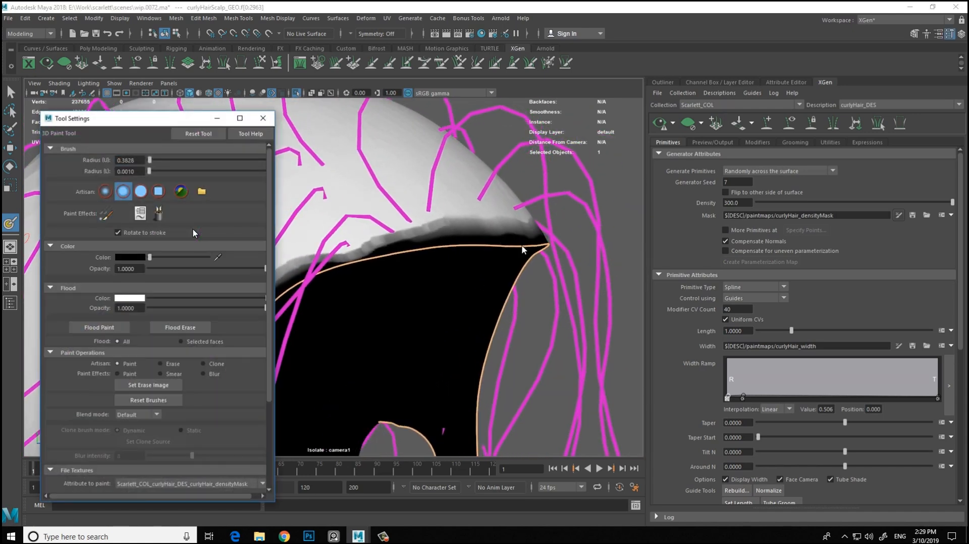
{"action": "left_click", "coordinate": [263, 118]}
{"action": "right_click_drag", "start_coordinate": [367, 210], "coordinate": [406, 184], "text": "alt"}
{"action": "left_click_drag", "start_coordinate": [415, 194], "coordinate": [457, 188]}
{"action": "mouse_move", "coordinate": [304, 224]}
{"action": "left_mouse_down"}
{"action": "mouse_move", "coordinate": [219, 250]}
{"action": "mouse_move", "coordinate": [168, 304]}
{"action": "left_mouse_up"}
{"action": "right_click_drag", "start_coordinate": [167, 296], "coordinate": [144, 303], "text": "alt"}
{"action": "left_click_drag", "start_coordinate": [166, 288], "coordinate": [246, 228], "text": "alt"}
{"action": "scroll", "coordinate": [194, 233], "scroll_direction": "down", "scroll_amount": 10}
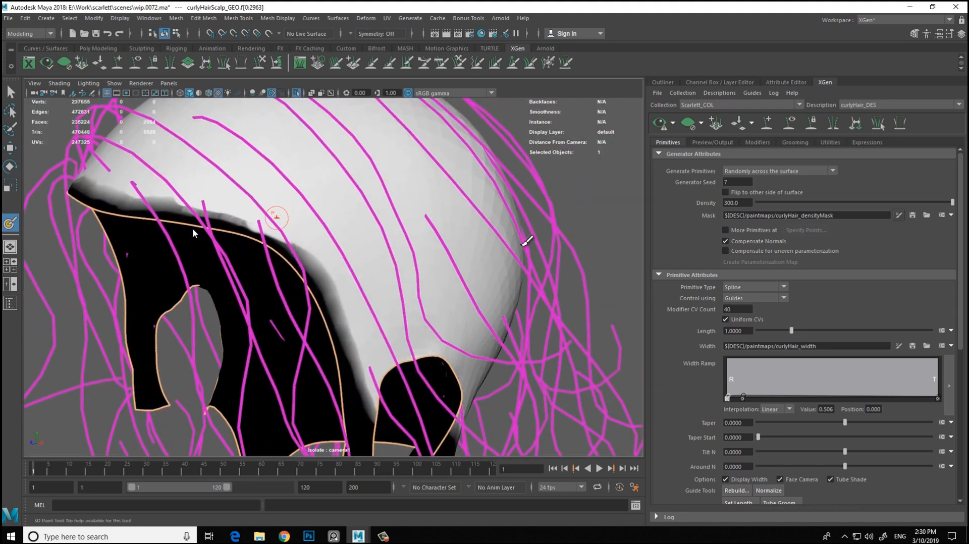
{"action": "scroll", "coordinate": [527, 241], "scroll_direction": "down", "scroll_amount": 10}
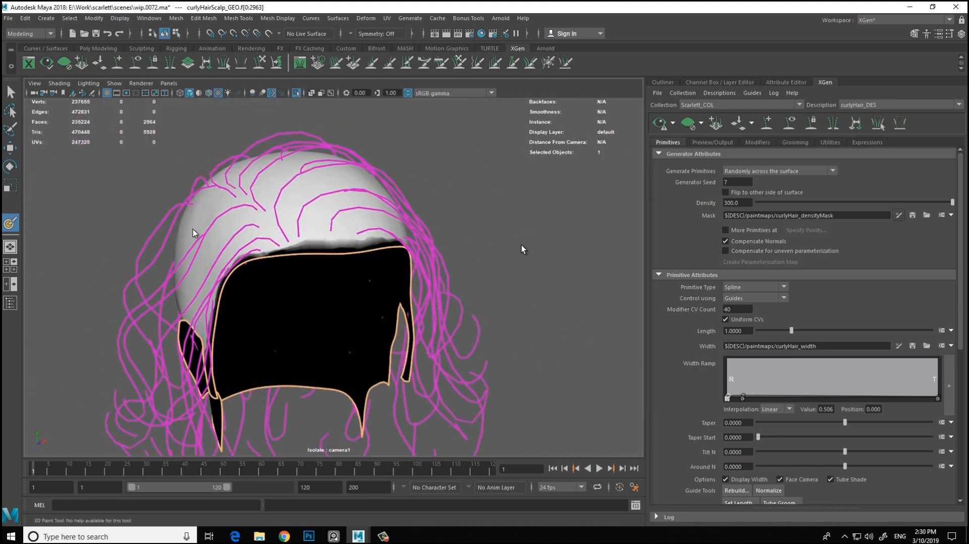
{"action": "left_click_drag", "start_coordinate": [523, 241], "coordinate": [526, 241], "text": "alt"}
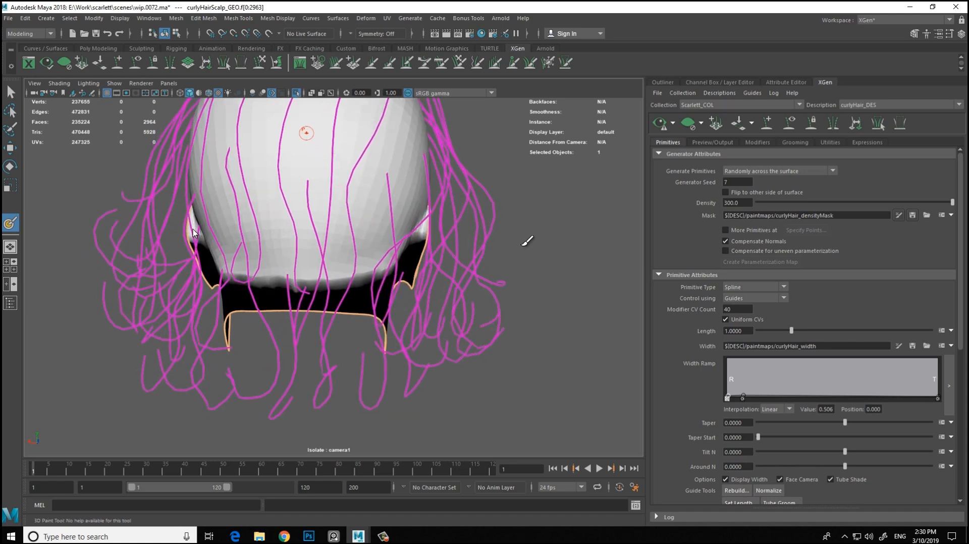
Step: End density mask painting, clear the selection and turn off isolation to show the whole head
{"action": "key", "text": "w"}
{"action": "left_click", "coordinate": [521, 246]}
{"action": "key", "text": "ctrl+1"}
{"action": "scroll", "coordinate": [522, 245], "scroll_direction": "down", "scroll_amount": 5}
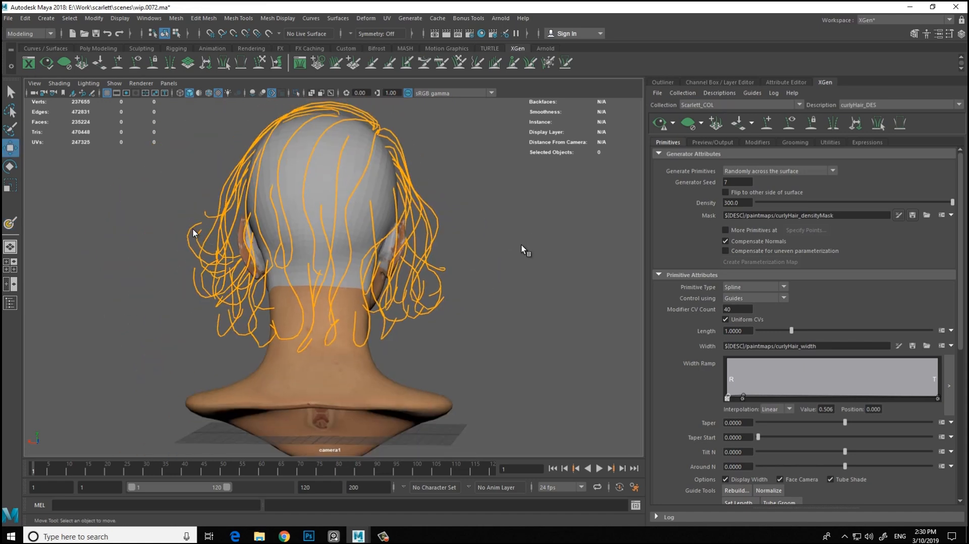
Step: Toggle a display layer, update the XGen preview and check the regenerated hair from the side and front
{"action": "left_click", "coordinate": [719, 82]}
{"action": "left_click", "coordinate": [699, 439]}
{"action": "left_click_drag", "start_coordinate": [521, 245], "coordinate": [522, 244], "text": "alt"}
{"action": "left_click", "coordinate": [868, 83]}
{"action": "left_click", "coordinate": [660, 123]}
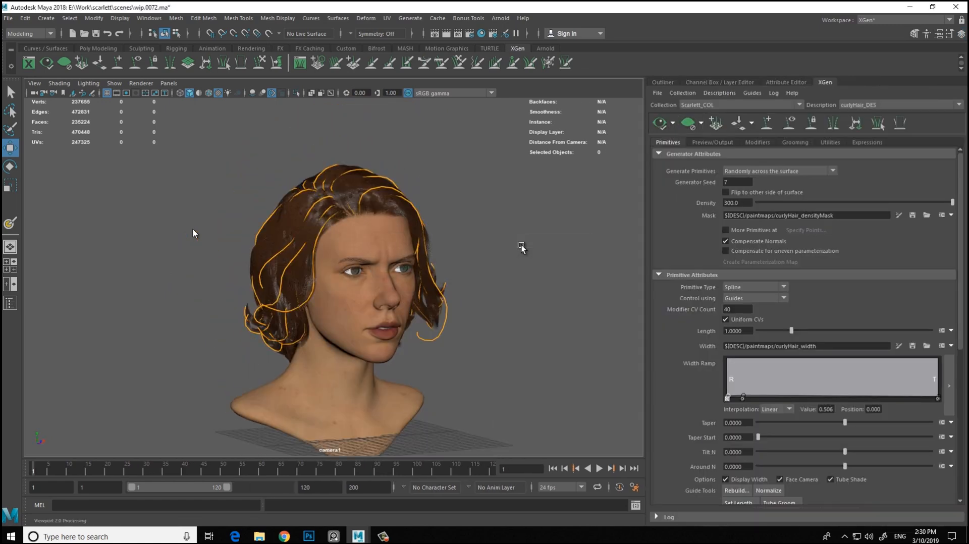
{"action": "left_click_drag", "start_coordinate": [522, 245], "coordinate": [522, 244], "text": "alt"}
{"action": "right_click_drag", "start_coordinate": [522, 244], "coordinate": [522, 244], "text": "alt"}
{"action": "left_click_drag", "start_coordinate": [522, 244], "coordinate": [521, 244], "text": "alt"}
{"action": "right_click_drag", "start_coordinate": [522, 245], "coordinate": [522, 245], "text": "alt"}
{"action": "left_click_drag", "start_coordinate": [521, 244], "coordinate": [522, 244], "text": "alt"}
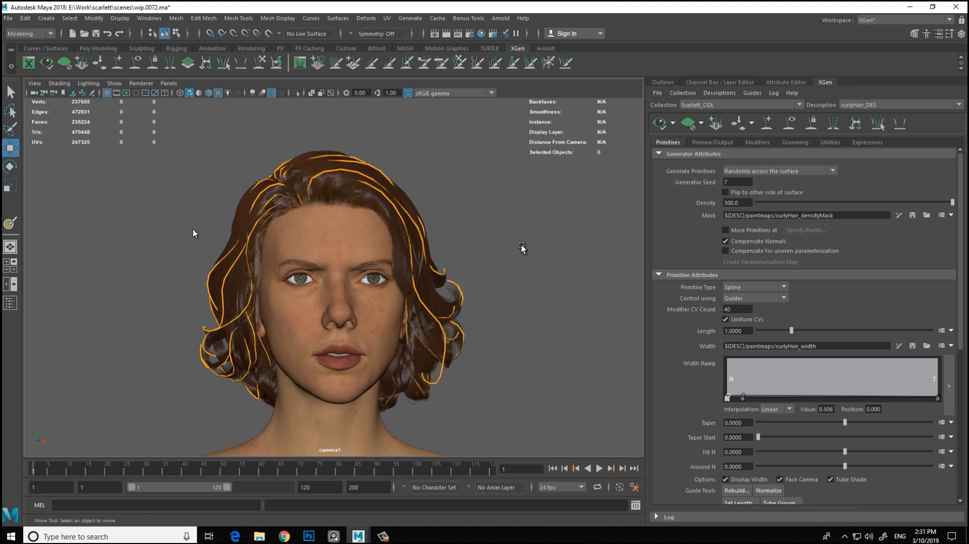
Step: Save the scene as a new increment, wip.0073.ma
{"action": "key", "text": "q"}
{"action": "key", "text": "ctrl+alt+s"}
{"action": "key", "text": "w"}
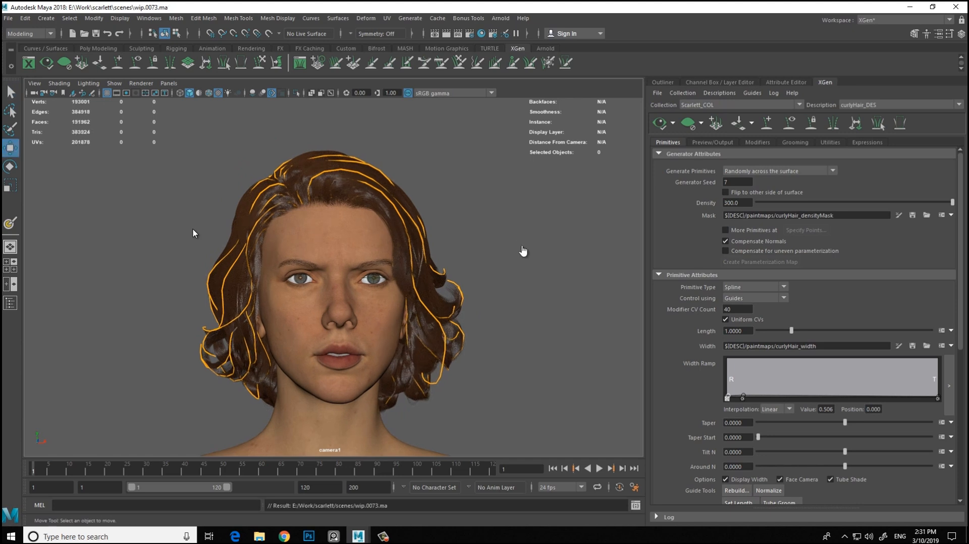